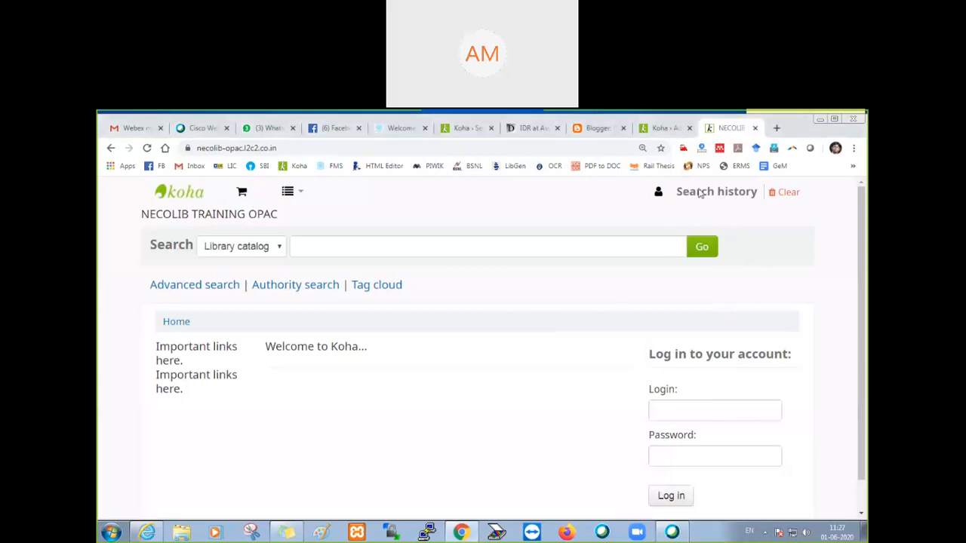
Step: Examine the OPAC home page, checking the account login area for a patron registration option
{"action": "scroll", "coordinate": [762, 259], "scroll_direction": "down", "scroll_amount": 2}
{"action": "scroll", "coordinate": [731, 349], "scroll_direction": "up", "scroll_amount": 2}
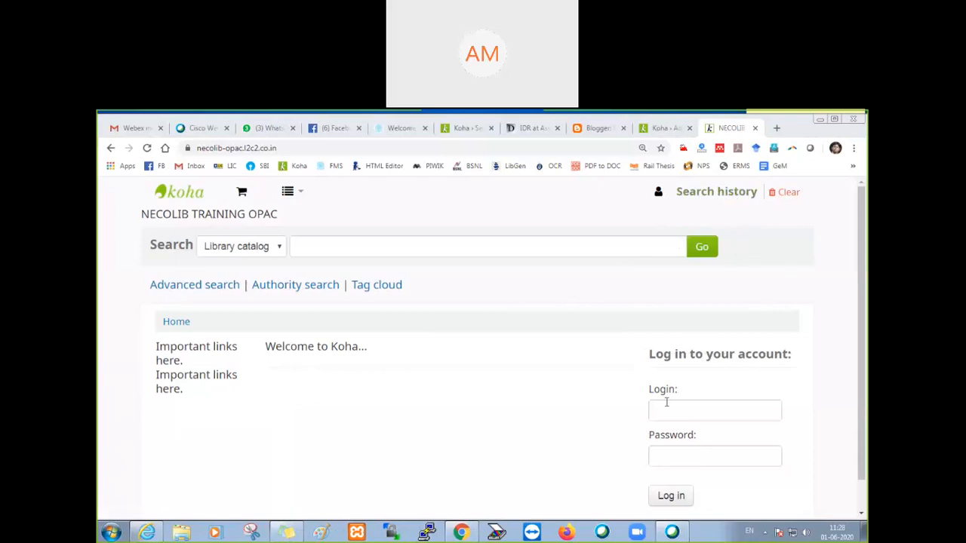
{"action": "scroll", "coordinate": [636, 224], "scroll_direction": "down", "scroll_amount": 1}
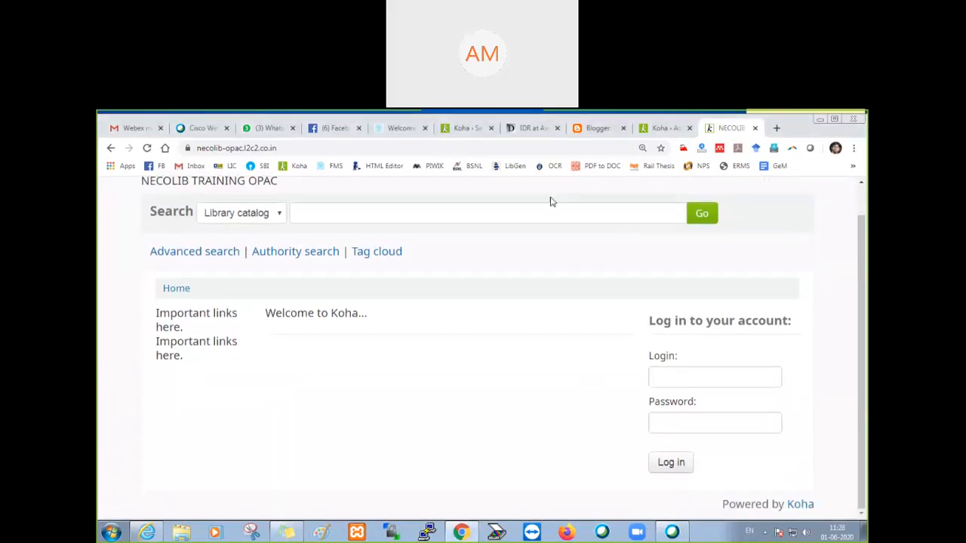
{"action": "scroll", "coordinate": [687, 426], "scroll_direction": "up", "scroll_amount": 1}
{"action": "scroll", "coordinate": [740, 453], "scroll_direction": "down", "scroll_amount": 1}
{"action": "scroll", "coordinate": [738, 411], "scroll_direction": "up", "scroll_amount": 1}
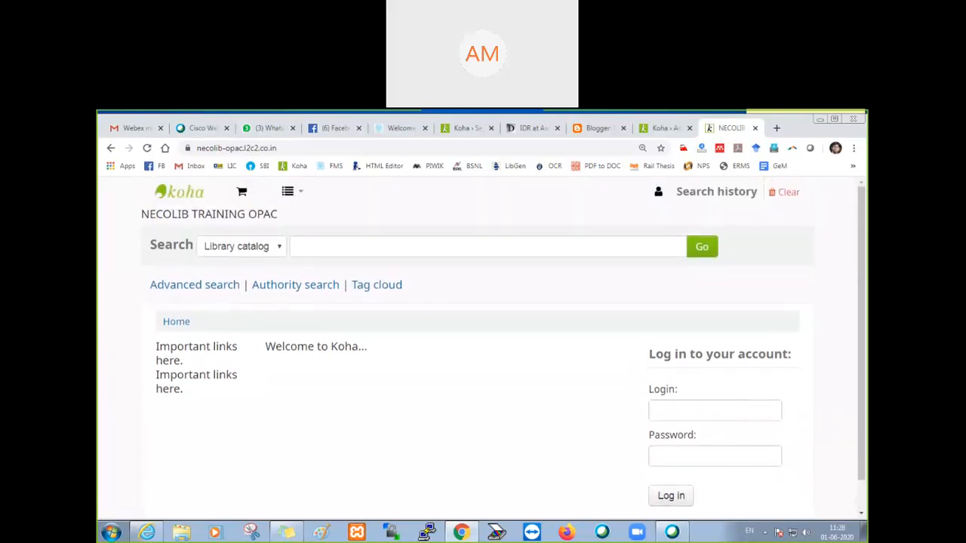
{"action": "left_click", "coordinate": [684, 409]}
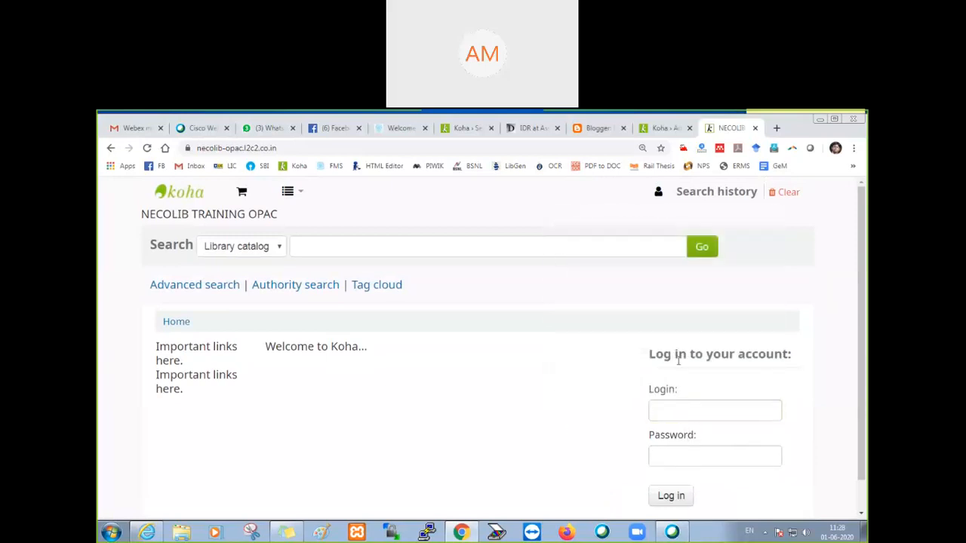
Step: Switch to the staff interface, return to its home page and open Koha administration
{"action": "left_click", "coordinate": [661, 132]}
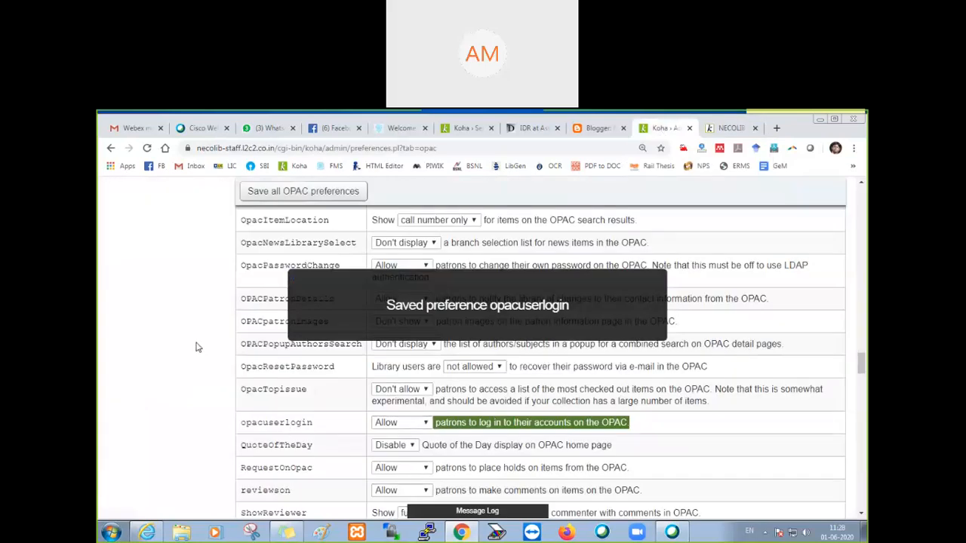
{"action": "scroll", "coordinate": [242, 337], "scroll_direction": "up", "scroll_amount": 10}
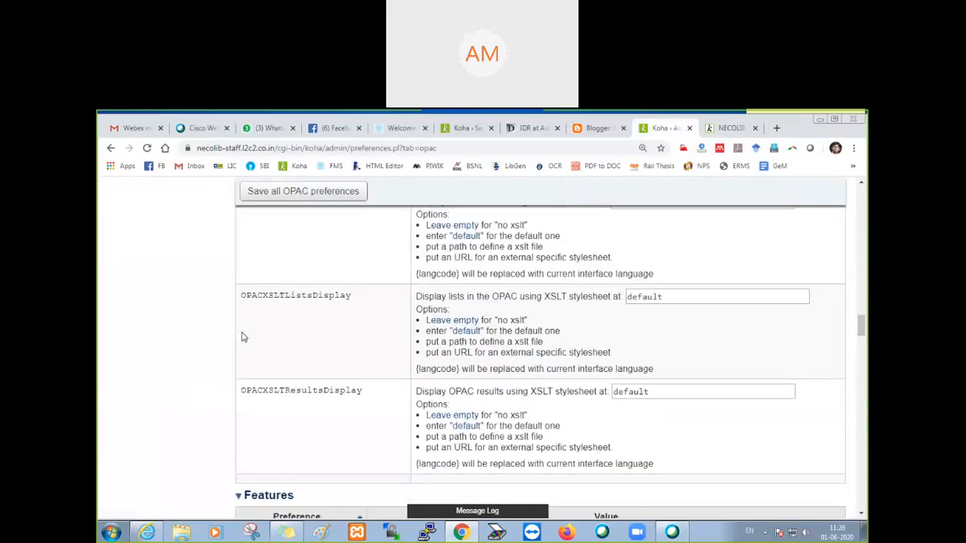
{"action": "scroll", "coordinate": [242, 336], "scroll_direction": "up", "scroll_amount": 15}
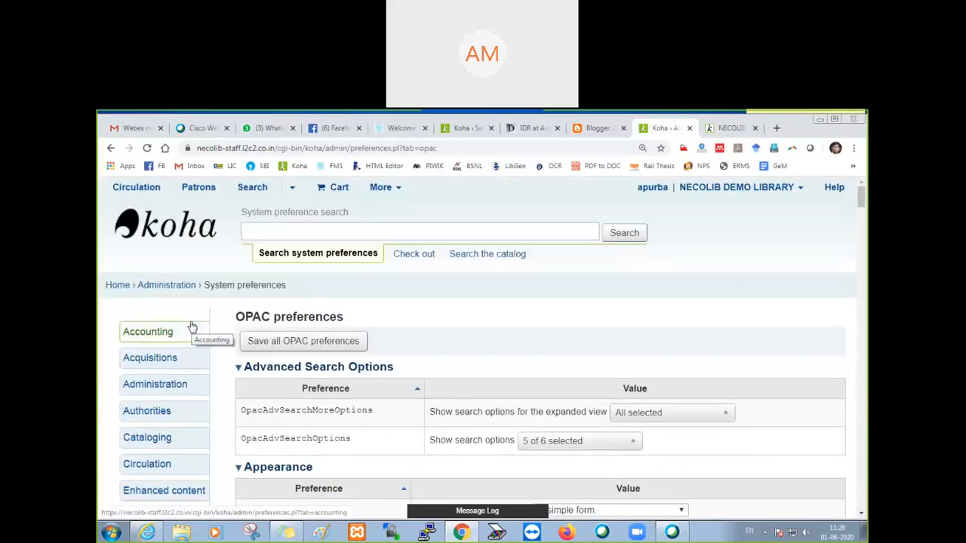
{"action": "left_click", "coordinate": [119, 288]}
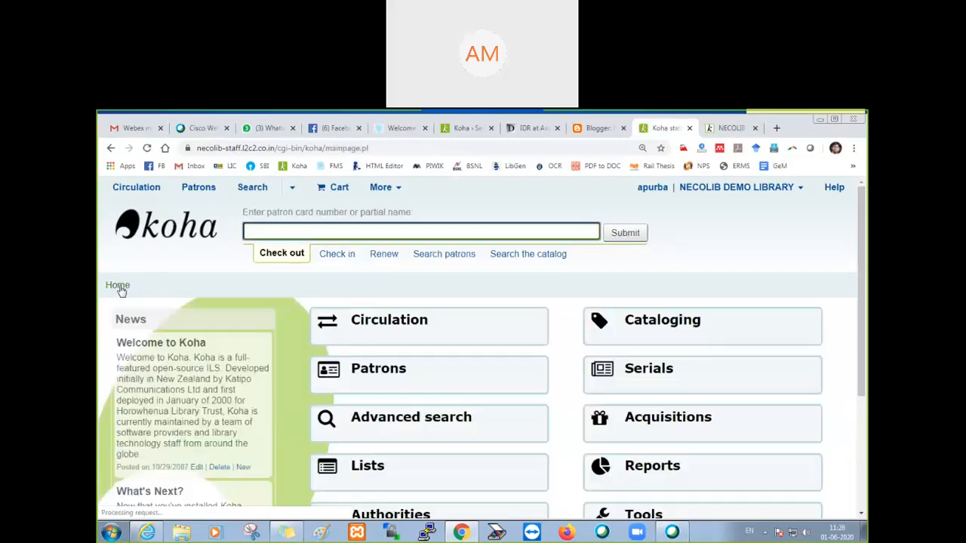
{"action": "scroll", "coordinate": [549, 397], "scroll_direction": "down", "scroll_amount": 2}
{"action": "scroll", "coordinate": [549, 399], "scroll_direction": "down", "scroll_amount": 1}
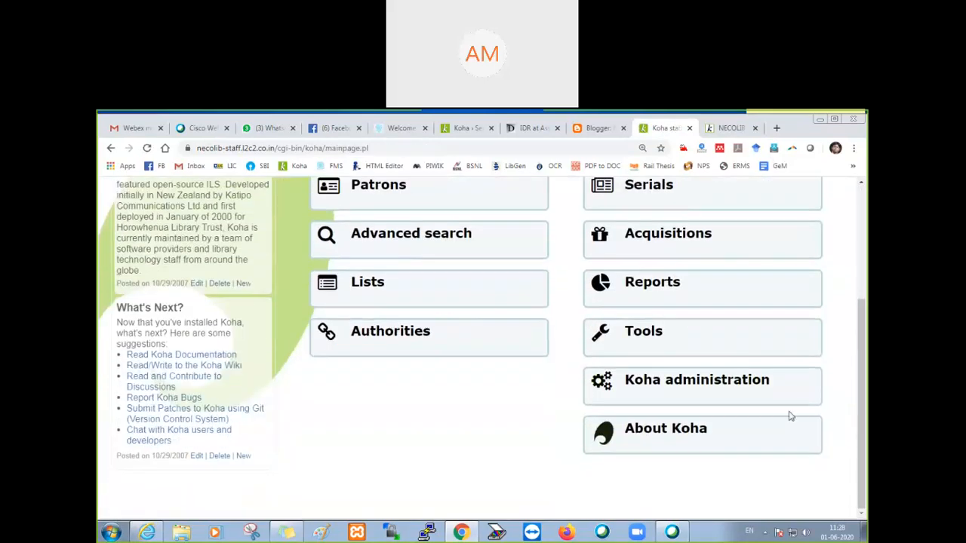
{"action": "left_click", "coordinate": [750, 382]}
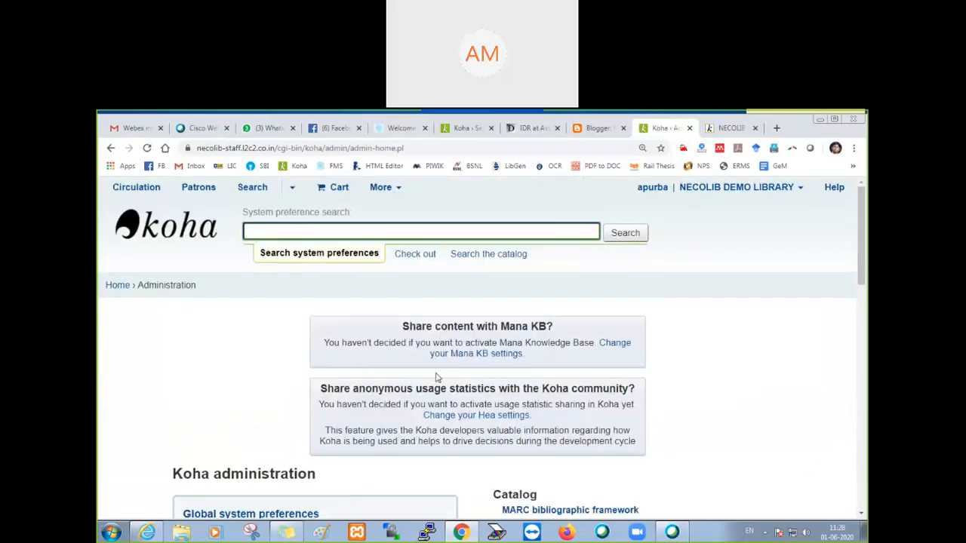
Step: Open the OPAC section of the global system preferences
{"action": "scroll", "coordinate": [426, 375], "scroll_direction": "down", "scroll_amount": 2}
{"action": "left_click", "coordinate": [262, 353]}
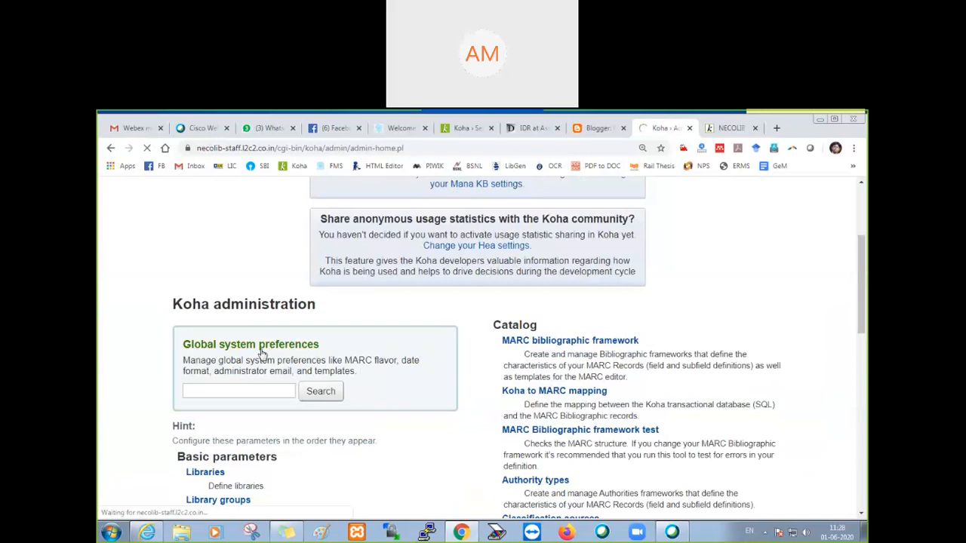
{"action": "scroll", "coordinate": [296, 371], "scroll_direction": "down", "scroll_amount": 3}
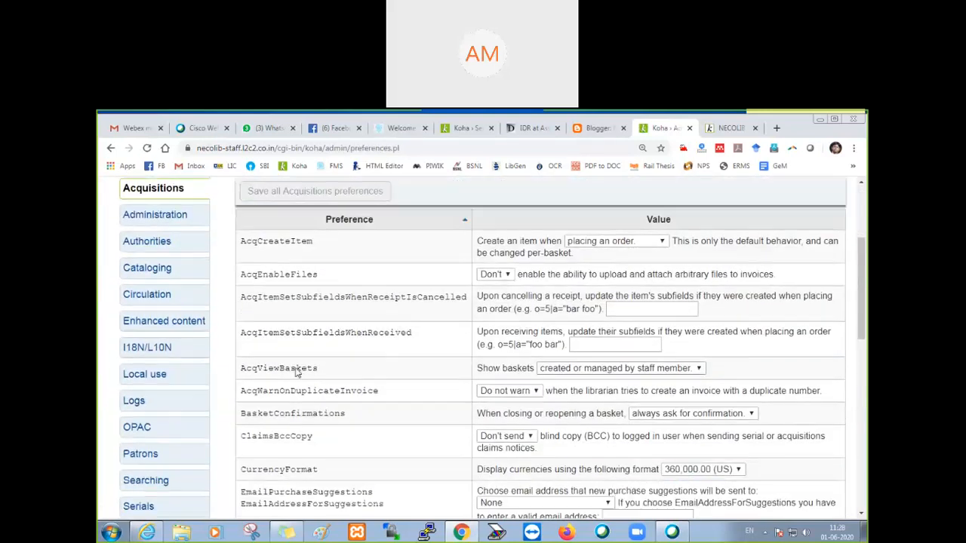
{"action": "scroll", "coordinate": [296, 371], "scroll_direction": "down", "scroll_amount": 1}
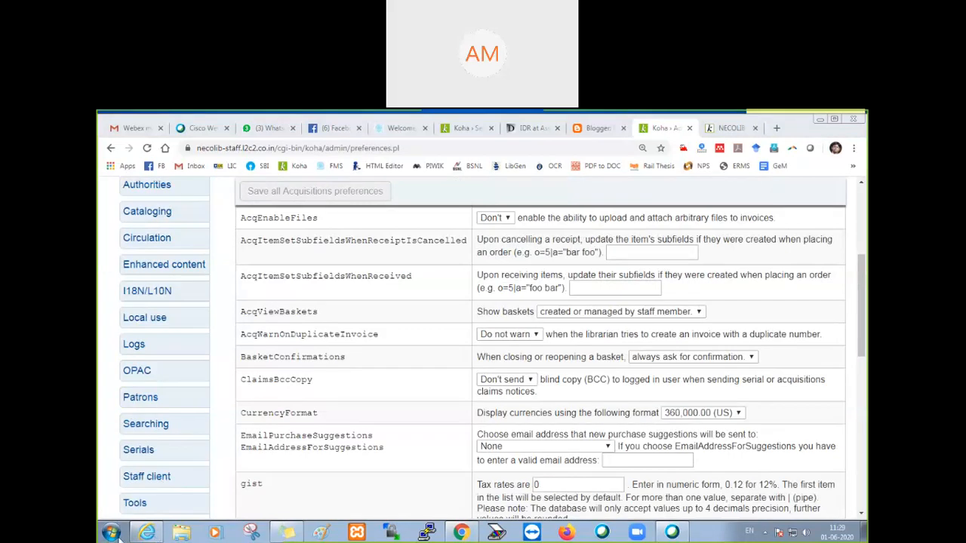
{"action": "left_click", "coordinate": [143, 376]}
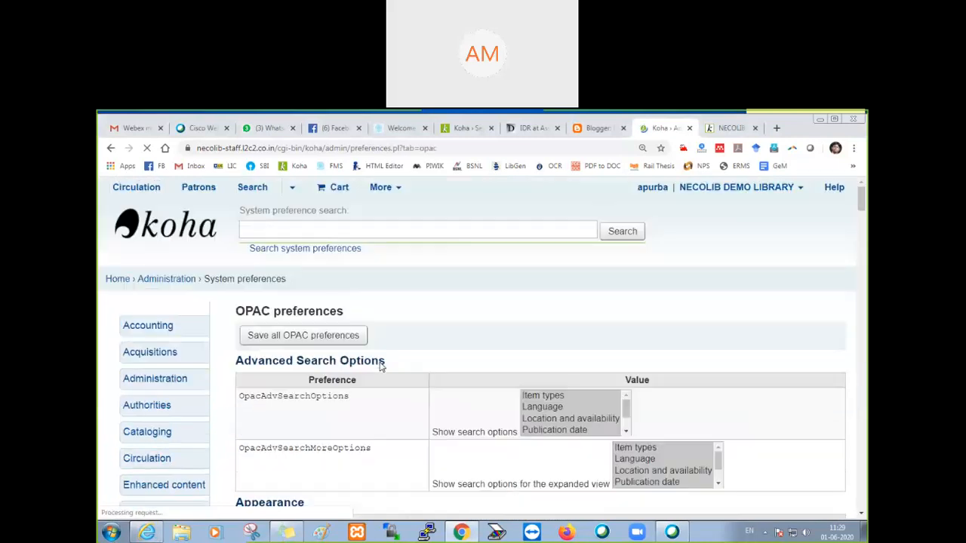
Step: Set PatronSelfRegistration in the Self Registration section to Allow and save all OPAC preferences
{"action": "scroll", "coordinate": [381, 367], "scroll_direction": "down", "scroll_amount": 10}
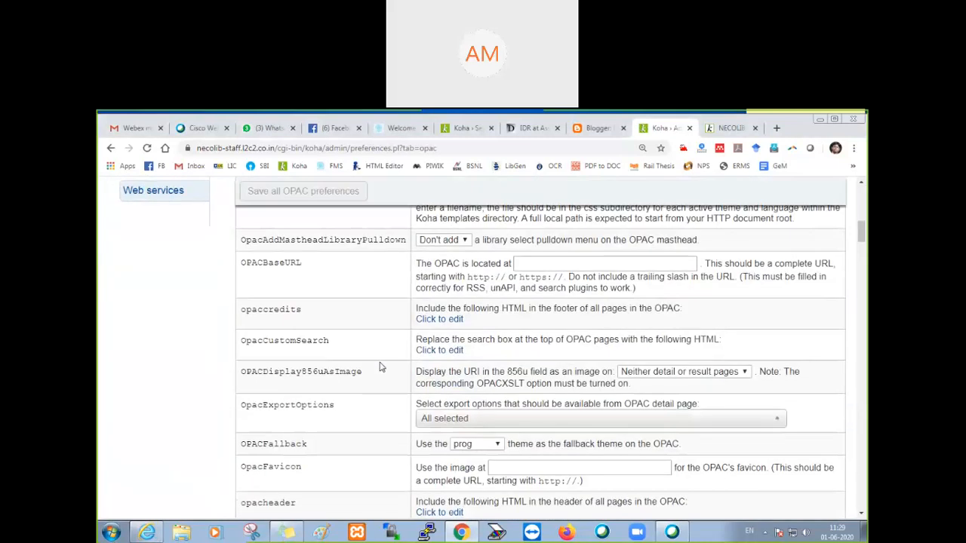
{"action": "scroll", "coordinate": [381, 366], "scroll_direction": "down", "scroll_amount": 15}
{"action": "scroll", "coordinate": [381, 367], "scroll_direction": "down", "scroll_amount": 15}
{"action": "scroll", "coordinate": [381, 366], "scroll_direction": "down", "scroll_amount": 15}
{"action": "scroll", "coordinate": [381, 367], "scroll_direction": "down", "scroll_amount": 15}
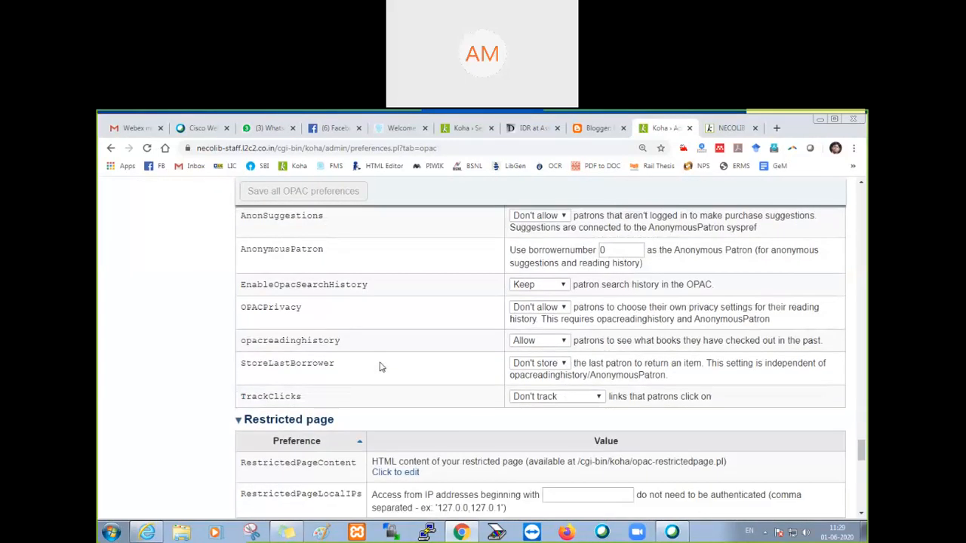
{"action": "scroll", "coordinate": [381, 367], "scroll_direction": "down", "scroll_amount": 5}
{"action": "scroll", "coordinate": [401, 367], "scroll_direction": "down", "scroll_amount": 2}
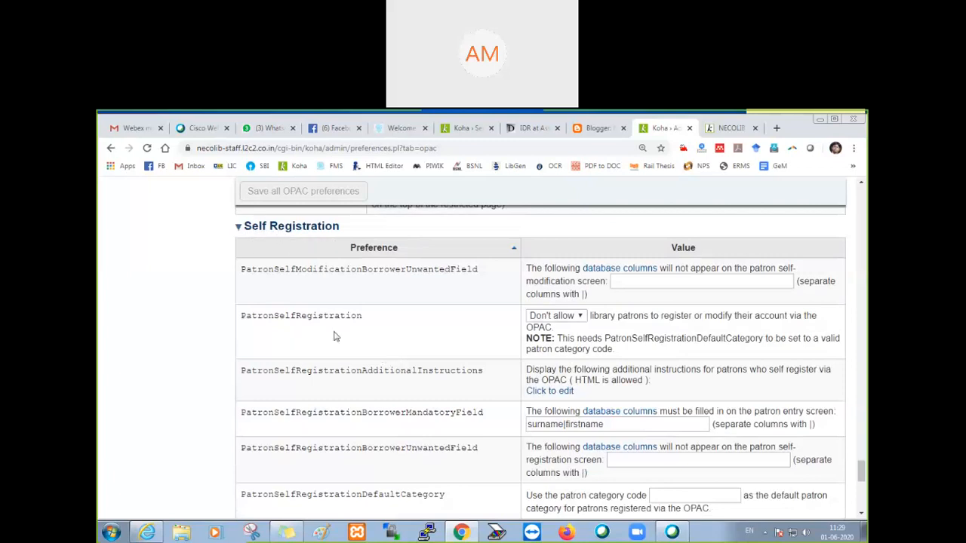
{"action": "left_click_drag", "start_coordinate": [371, 322], "coordinate": [241, 324]}
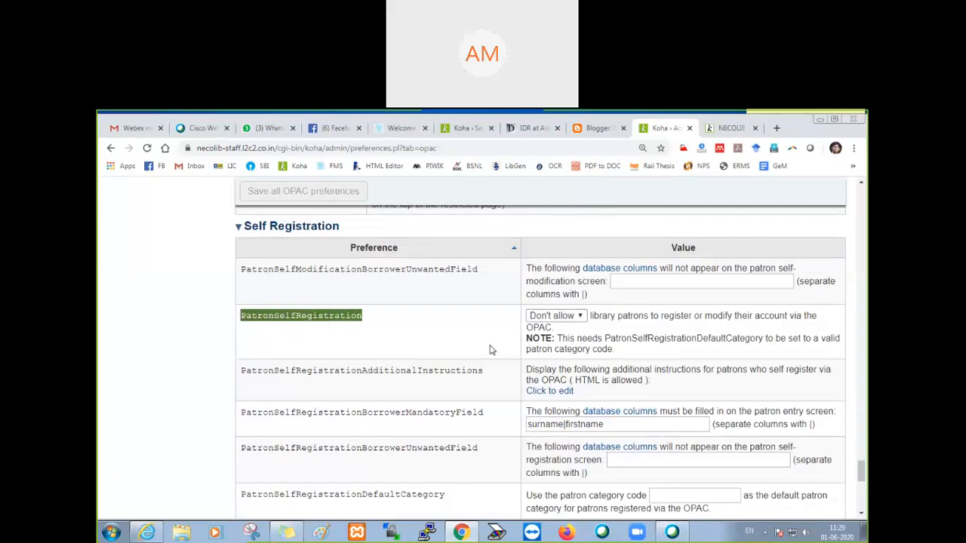
{"action": "key", "text": "ctrl+plus"}
{"action": "scroll", "coordinate": [463, 378], "scroll_direction": "down", "scroll_amount": 5}
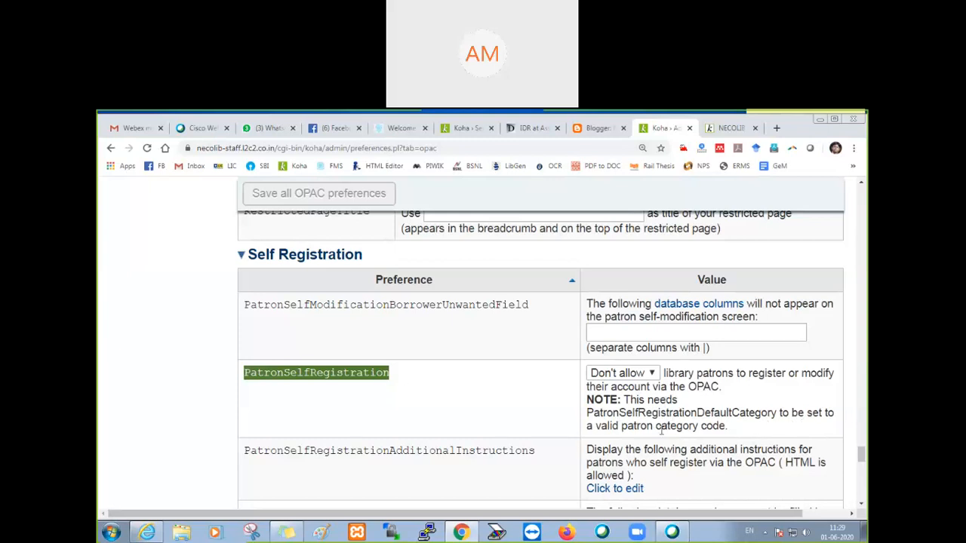
{"action": "left_click", "coordinate": [652, 374]}
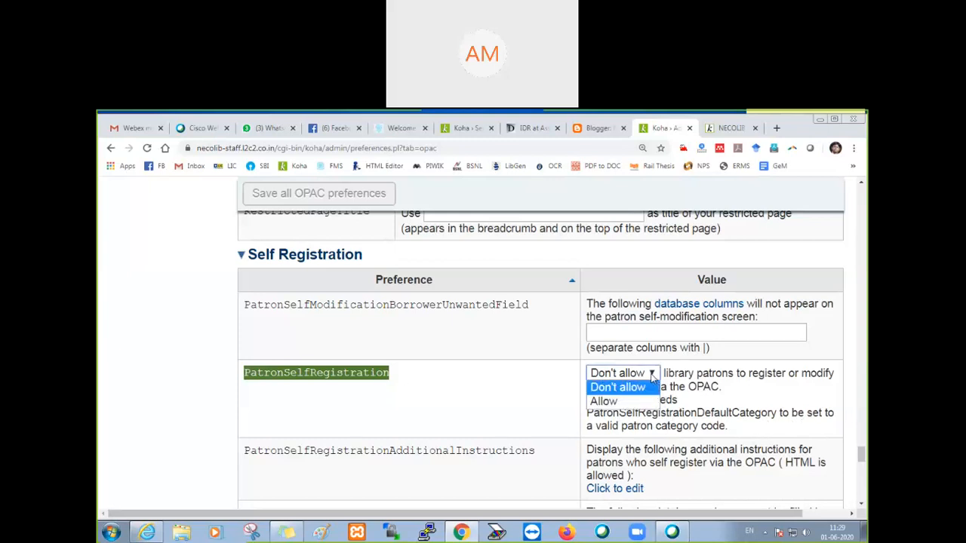
{"action": "left_click", "coordinate": [642, 401]}
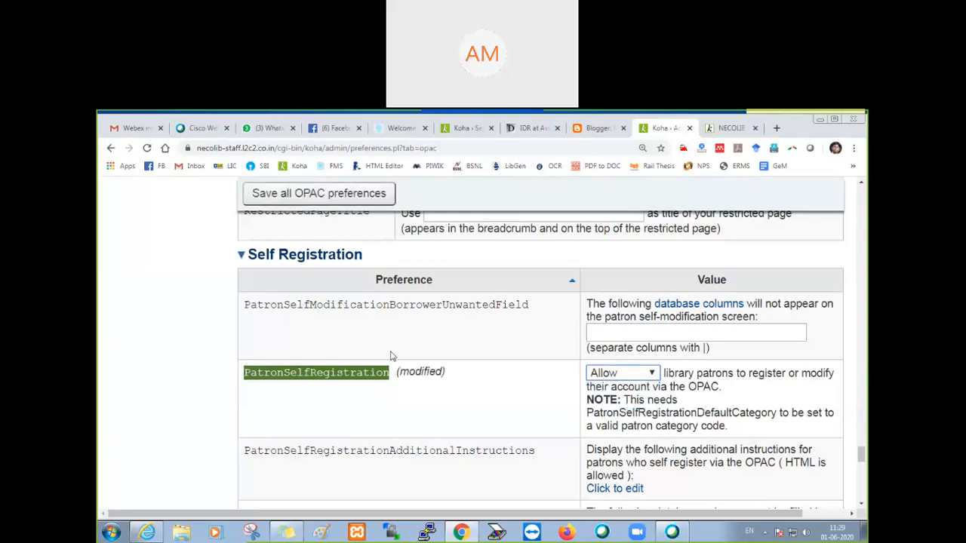
{"action": "left_click", "coordinate": [328, 198]}
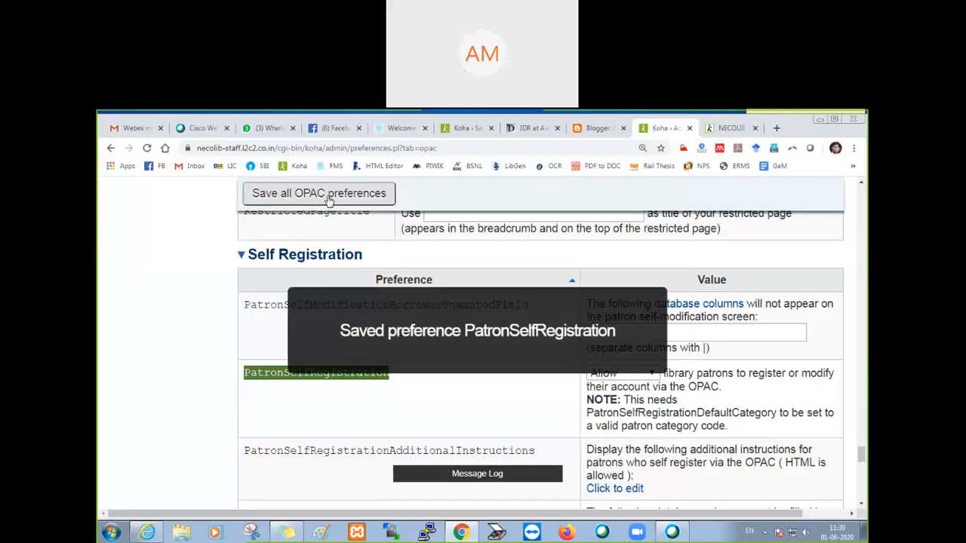
Step: Reload the OPAC home page, check its login area for a registration link, and return to the OPAC preferences
{"action": "left_click", "coordinate": [737, 129]}
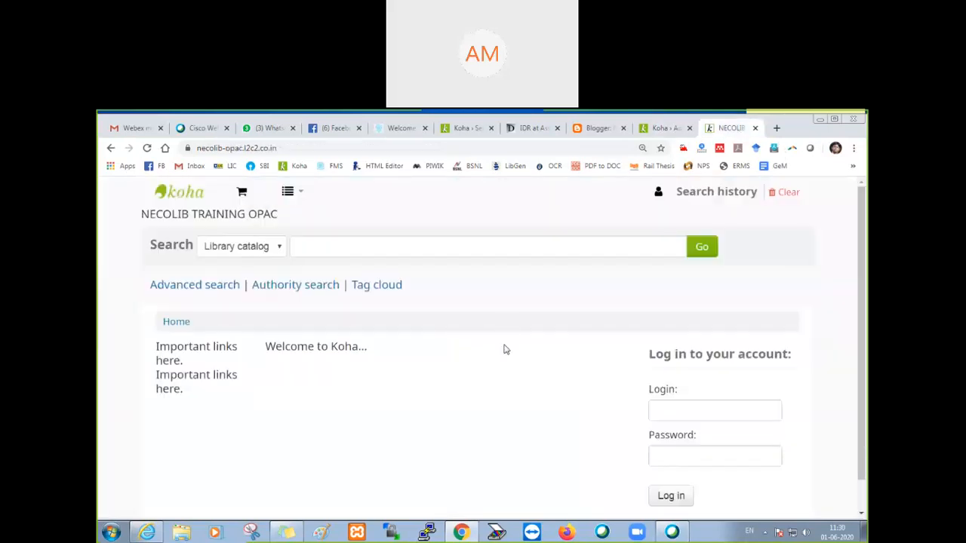
{"action": "key", "text": "F5"}
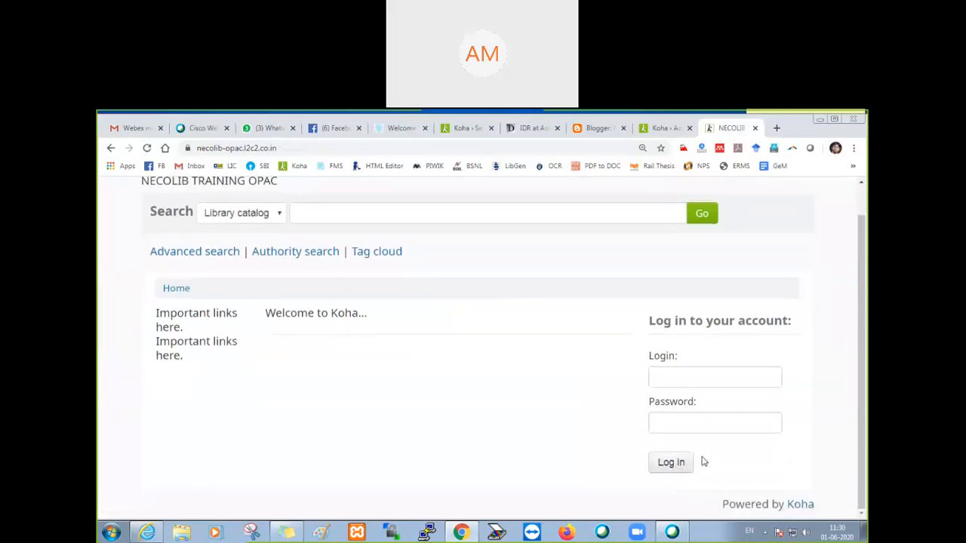
{"action": "left_click", "coordinate": [665, 128]}
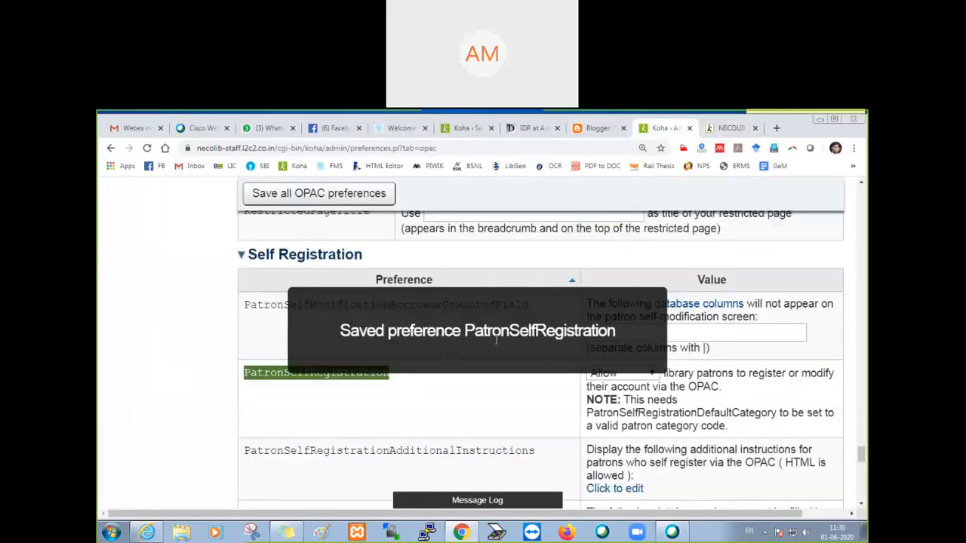
{"action": "left_click", "coordinate": [730, 128]}
{"action": "left_click", "coordinate": [664, 128]}
Step: Read the note under PatronSelfRegistration and locate the PatronSelfRegistrationDefaultCategory preference it requires
{"action": "left_click_drag", "start_coordinate": [588, 400], "coordinate": [814, 427]}
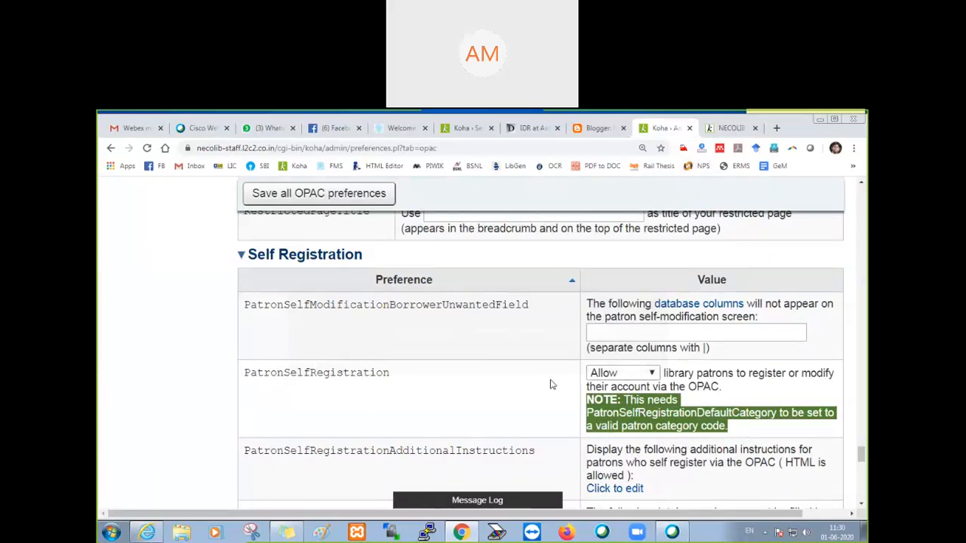
{"action": "scroll", "coordinate": [547, 384], "scroll_direction": "down", "scroll_amount": 2}
{"action": "scroll", "coordinate": [518, 391], "scroll_direction": "down", "scroll_amount": 3}
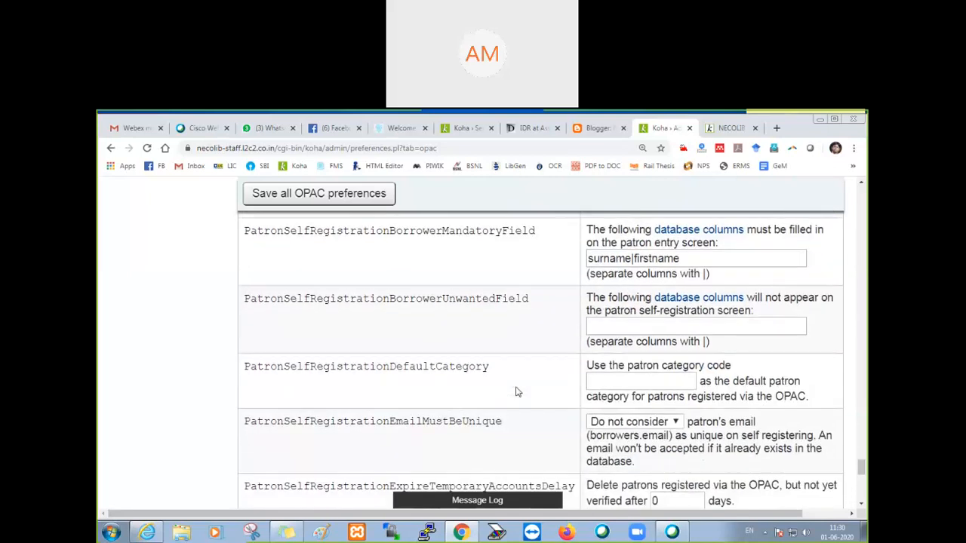
{"action": "scroll", "coordinate": [518, 391], "scroll_direction": "down", "scroll_amount": 2}
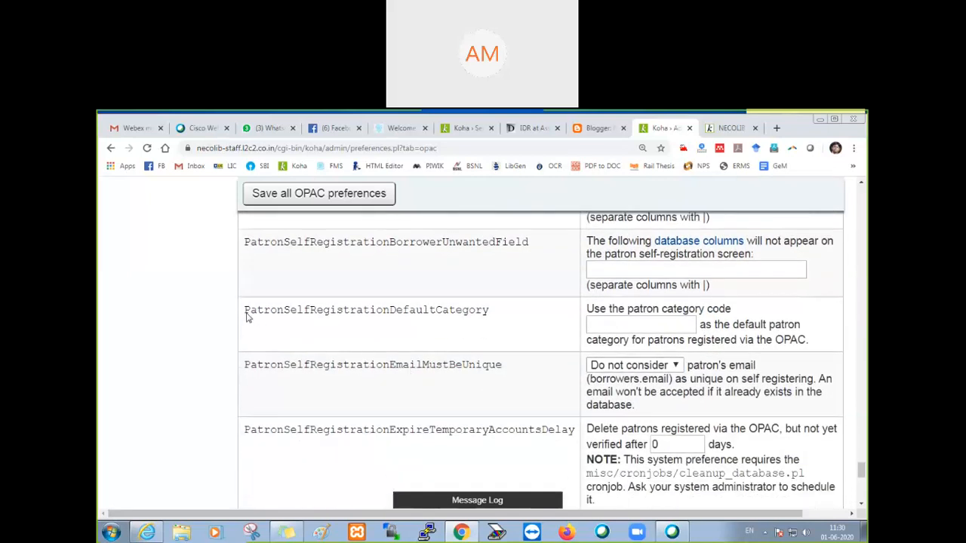
{"action": "left_click_drag", "start_coordinate": [244, 313], "coordinate": [489, 320]}
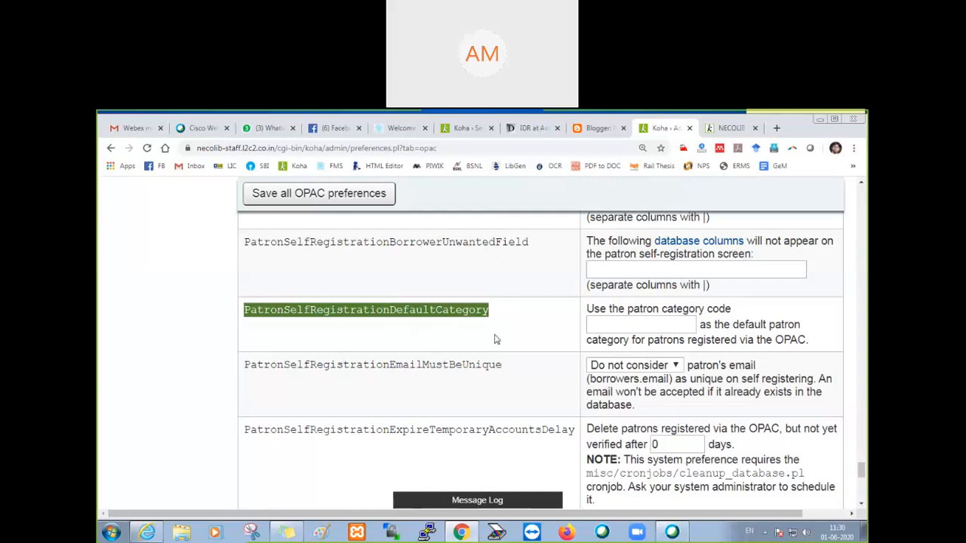
Step: Leave the OPAC preferences and go back to the Koha administration page
{"action": "scroll", "coordinate": [496, 338], "scroll_direction": "up", "scroll_amount": 1}
{"action": "scroll", "coordinate": [496, 339], "scroll_direction": "up", "scroll_amount": 2}
{"action": "scroll", "coordinate": [453, 336], "scroll_direction": "down", "scroll_amount": 3}
{"action": "scroll", "coordinate": [554, 329], "scroll_direction": "up", "scroll_amount": 20}
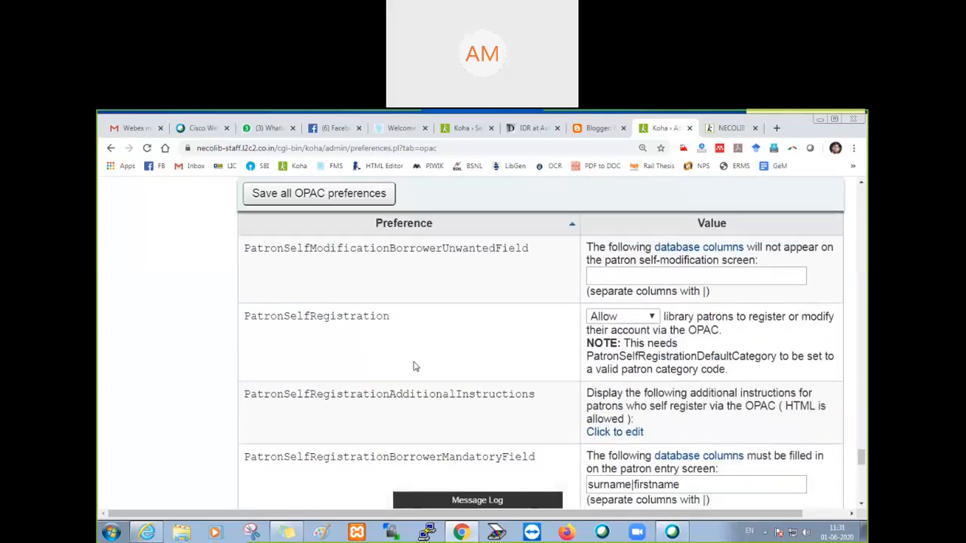
{"action": "scroll", "coordinate": [407, 374], "scroll_direction": "up", "scroll_amount": 6}
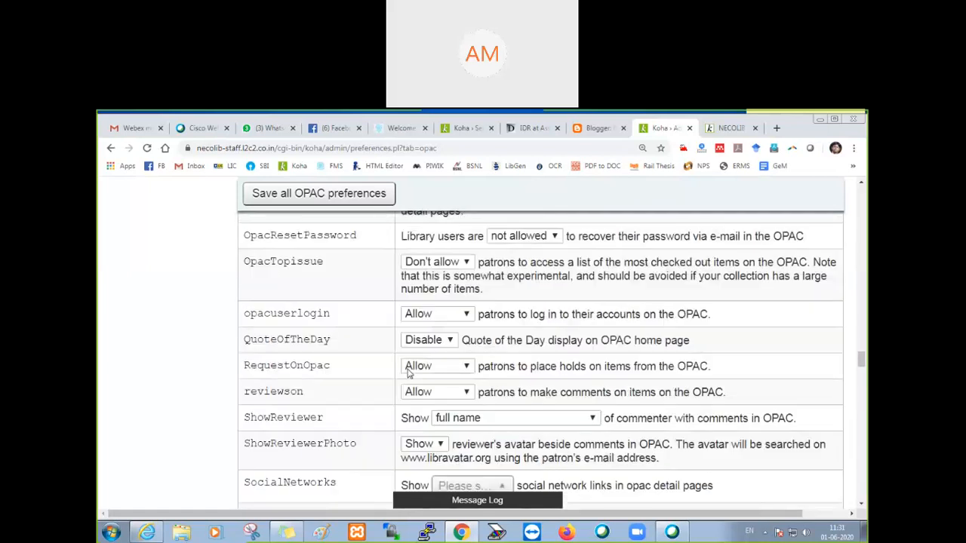
{"action": "scroll", "coordinate": [407, 373], "scroll_direction": "up", "scroll_amount": 5}
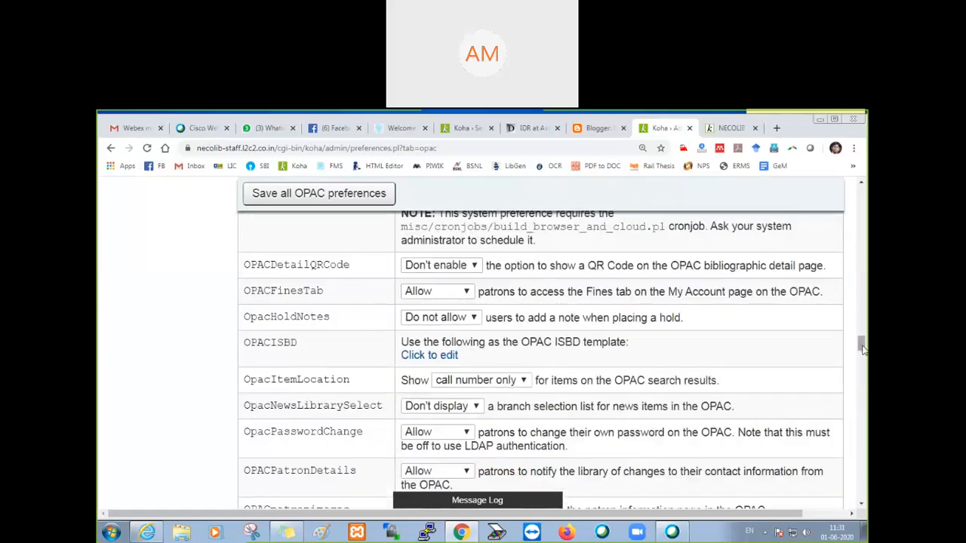
{"action": "scroll", "coordinate": [407, 374], "scroll_direction": "up", "scroll_amount": 5}
{"action": "scroll", "coordinate": [408, 374], "scroll_direction": "up", "scroll_amount": 10}
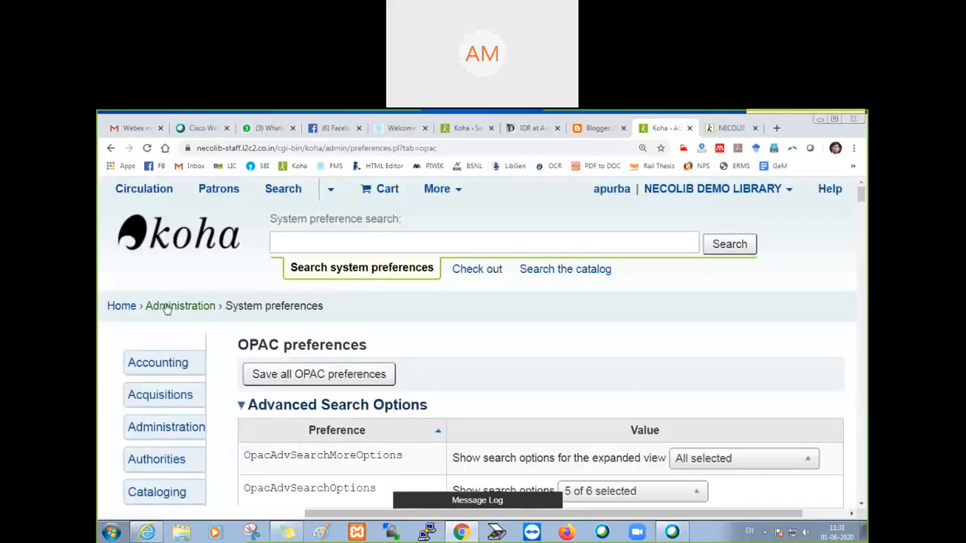
{"action": "left_click", "coordinate": [160, 308]}
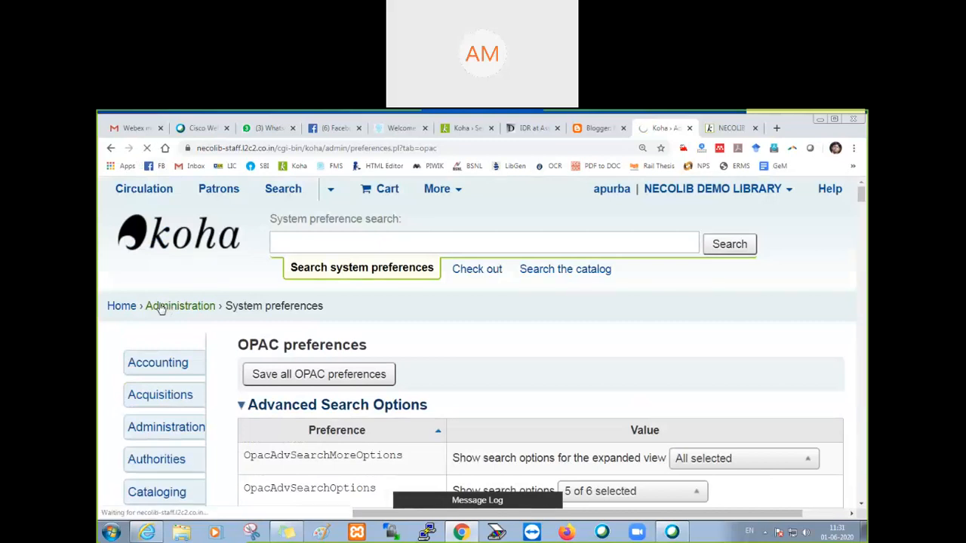
Step: Open the patron categories list and find the code of the Online Trainee category
{"action": "scroll", "coordinate": [249, 351], "scroll_direction": "down", "scroll_amount": 5}
{"action": "scroll", "coordinate": [249, 350], "scroll_direction": "down", "scroll_amount": 3}
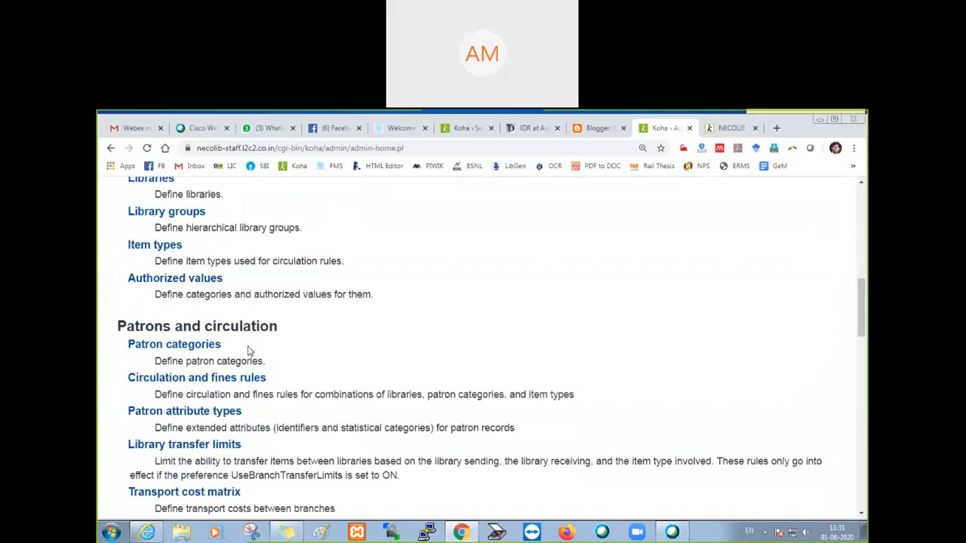
{"action": "left_click", "coordinate": [204, 326]}
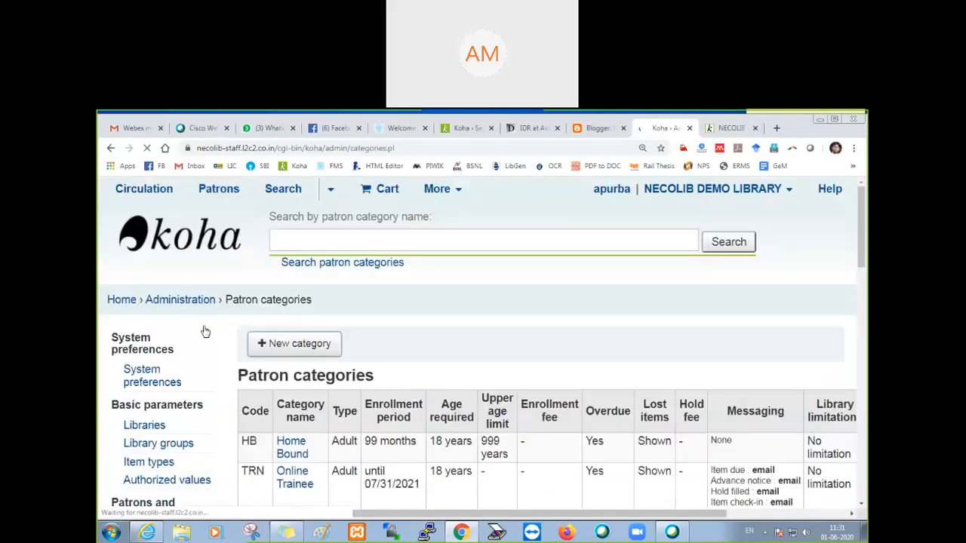
{"action": "scroll", "coordinate": [237, 334], "scroll_direction": "down", "scroll_amount": 4}
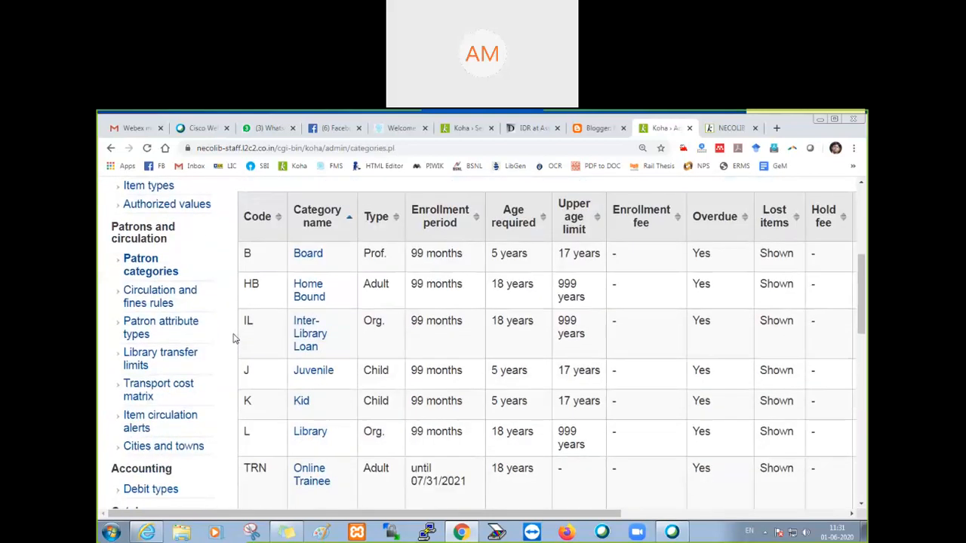
{"action": "scroll", "coordinate": [335, 350], "scroll_direction": "down", "scroll_amount": 3}
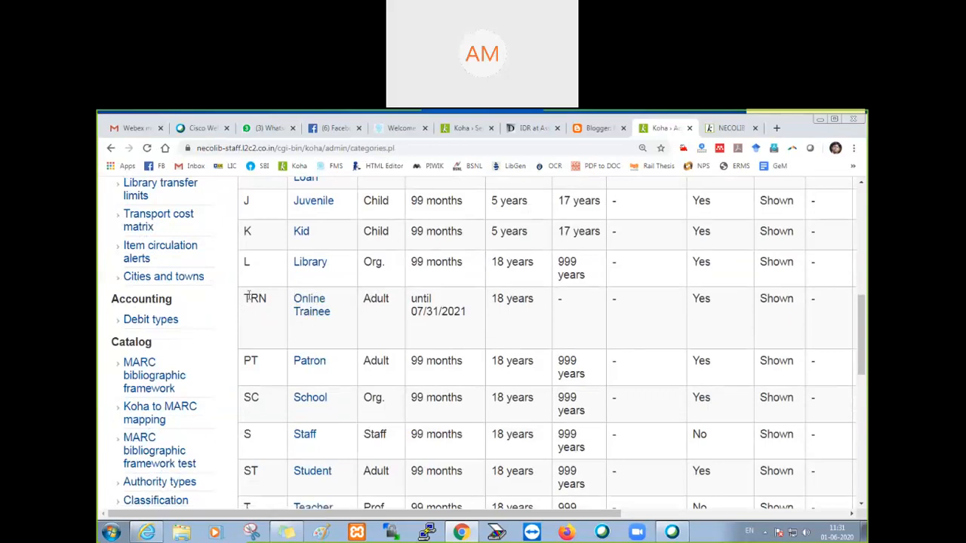
{"action": "left_click_drag", "start_coordinate": [243, 196], "coordinate": [257, 298]}
{"action": "left_click_drag", "start_coordinate": [339, 317], "coordinate": [245, 298]}
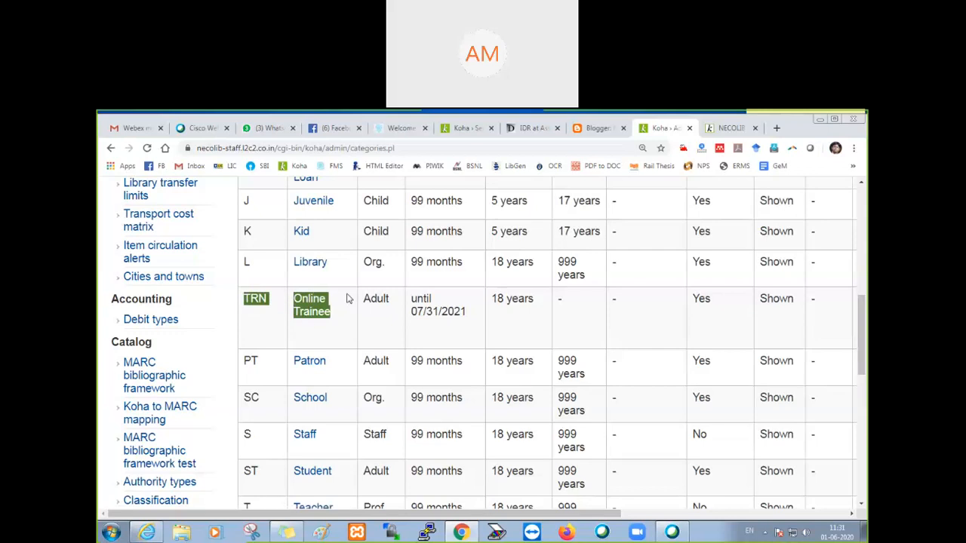
{"action": "scroll", "coordinate": [355, 285], "scroll_direction": "up", "scroll_amount": 7}
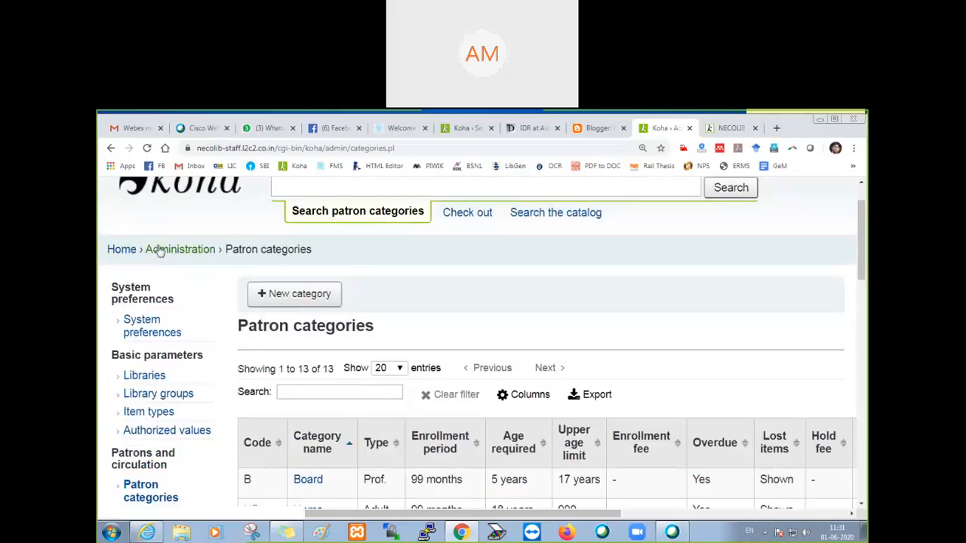
{"action": "scroll", "coordinate": [260, 375], "scroll_direction": "down", "scroll_amount": 7}
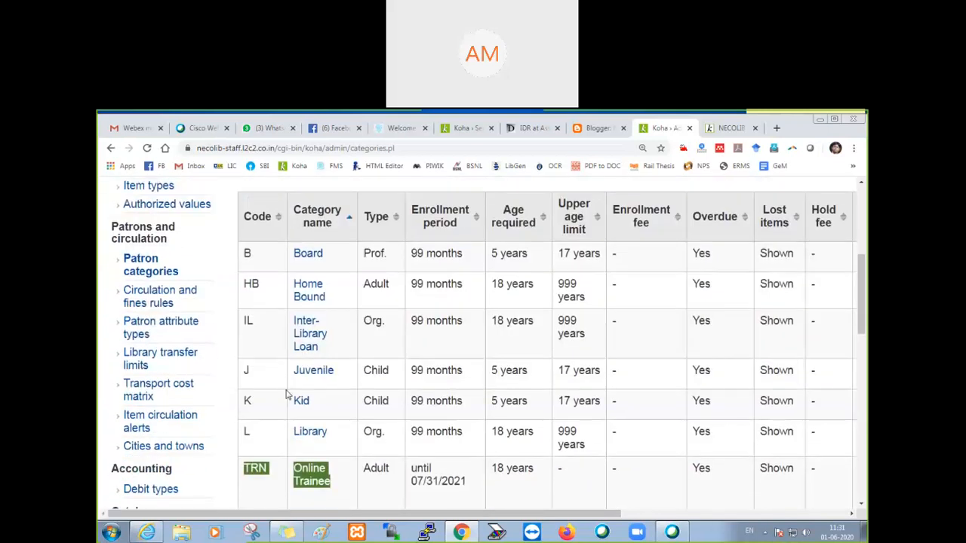
{"action": "scroll", "coordinate": [261, 374], "scroll_direction": "up", "scroll_amount": 7}
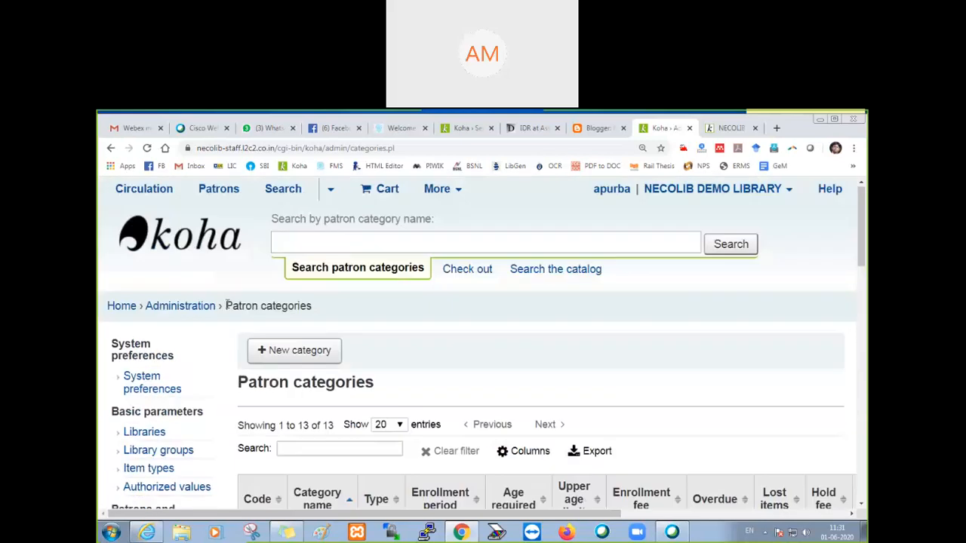
Step: Leave the patron categories and open the OPAC preferences within the global system preferences
{"action": "left_click", "coordinate": [194, 311]}
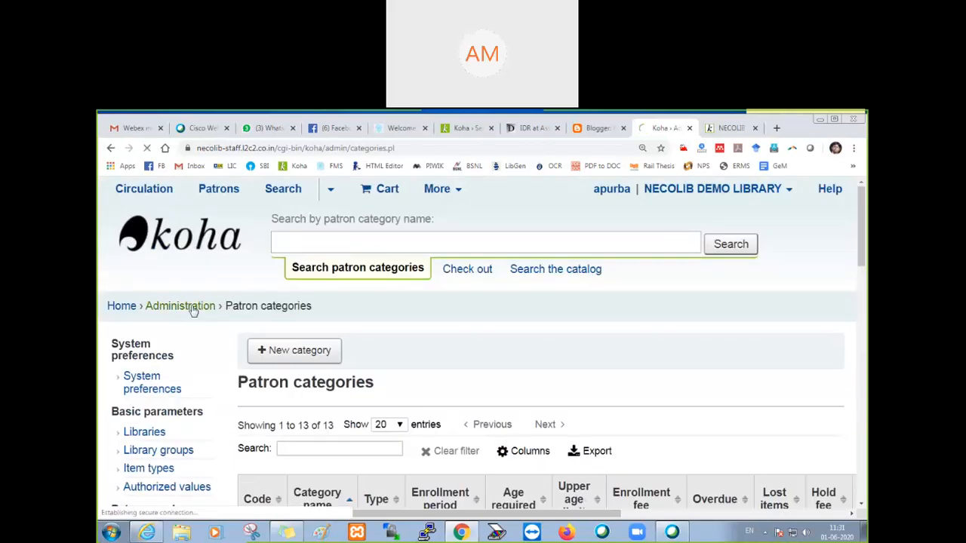
{"action": "scroll", "coordinate": [396, 339], "scroll_direction": "down", "scroll_amount": 1}
{"action": "scroll", "coordinate": [395, 339], "scroll_direction": "down", "scroll_amount": 5}
{"action": "left_click", "coordinate": [203, 247]}
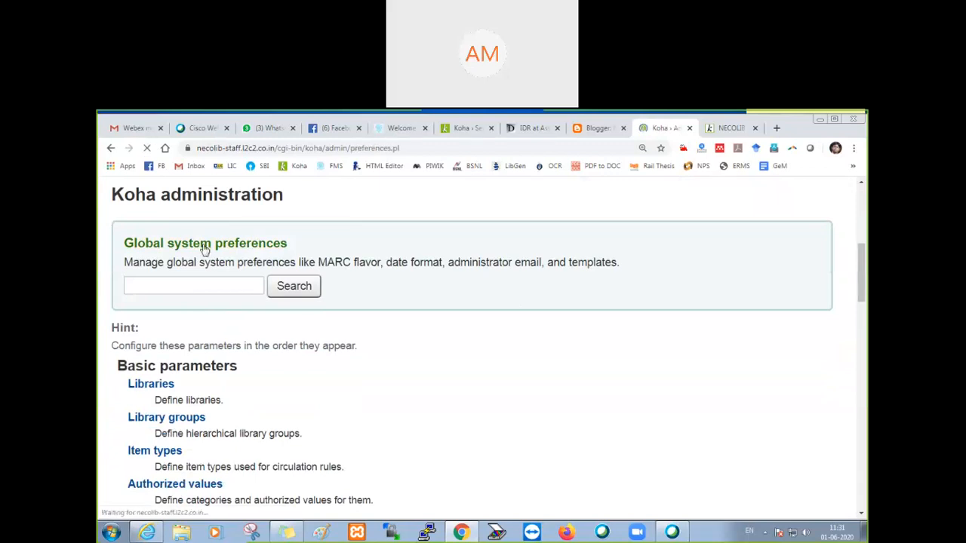
{"action": "scroll", "coordinate": [211, 286], "scroll_direction": "down", "scroll_amount": 2}
{"action": "scroll", "coordinate": [215, 317], "scroll_direction": "down", "scroll_amount": 5}
{"action": "left_click", "coordinate": [151, 419]}
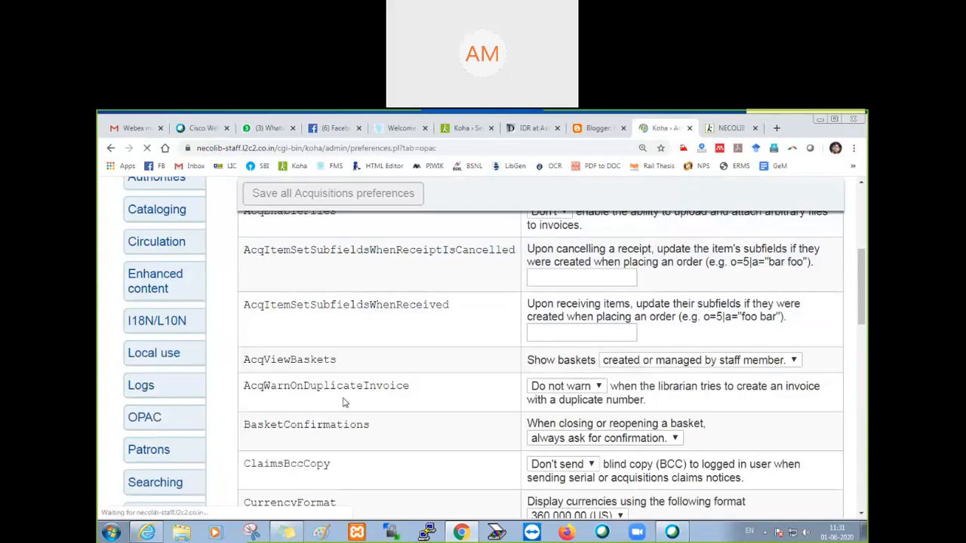
Step: Set PatronSelfRegistrationDefaultCategory to the patron category code TRN and save all OPAC preferences
{"action": "scroll", "coordinate": [343, 402], "scroll_direction": "down", "scroll_amount": 10}
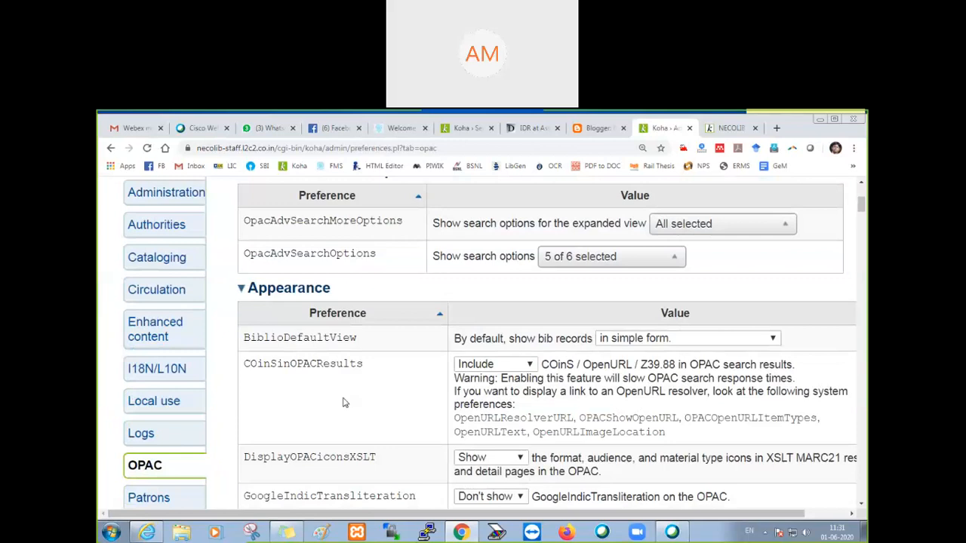
{"action": "scroll", "coordinate": [344, 402], "scroll_direction": "down", "scroll_amount": 20}
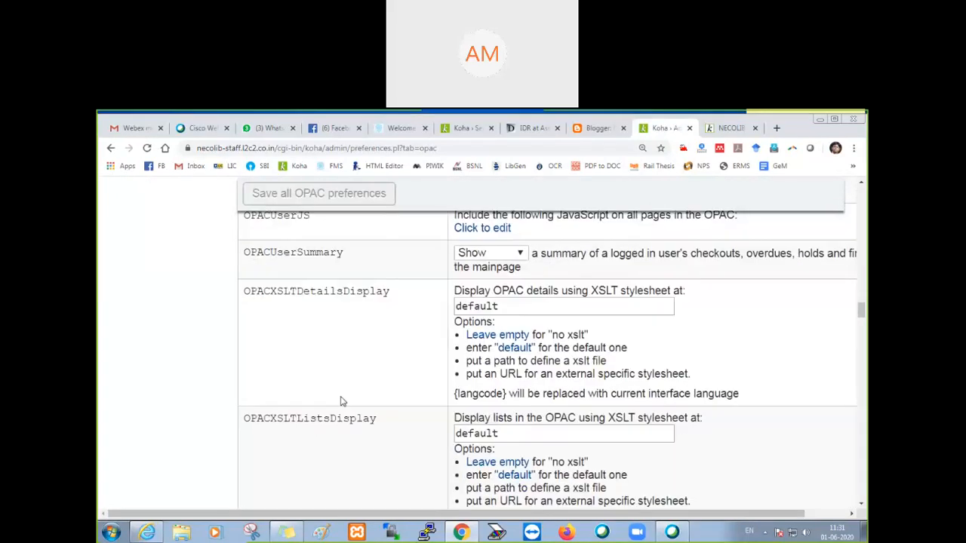
{"action": "scroll", "coordinate": [340, 400], "scroll_direction": "down", "scroll_amount": 20}
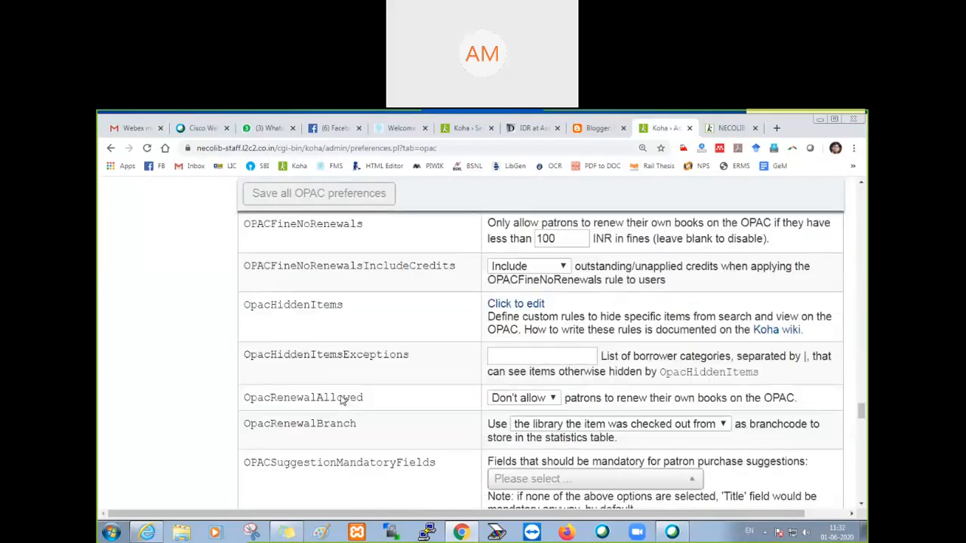
{"action": "scroll", "coordinate": [340, 400], "scroll_direction": "down", "scroll_amount": 5}
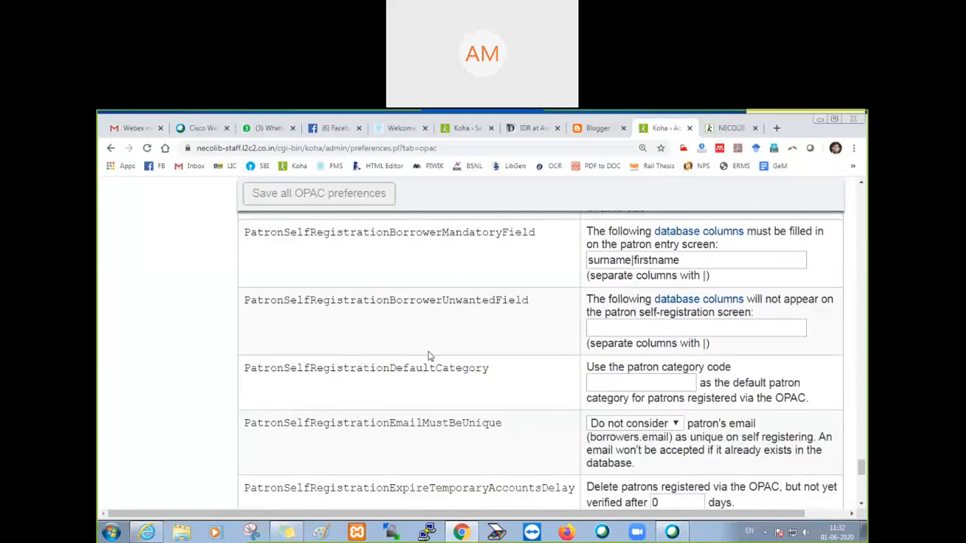
{"action": "left_click_drag", "start_coordinate": [249, 375], "coordinate": [487, 387]}
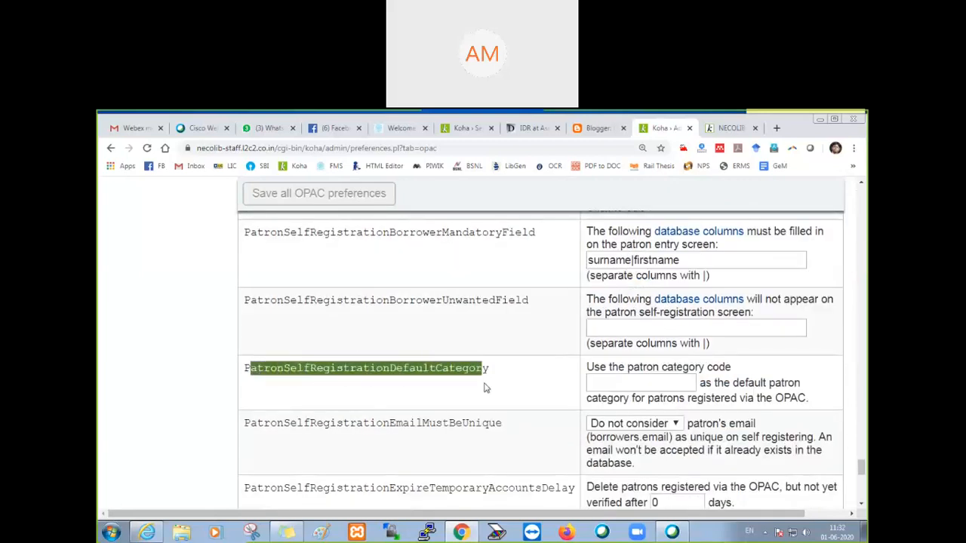
{"action": "left_click", "coordinate": [615, 383]}
{"action": "type", "text": "TRN"}
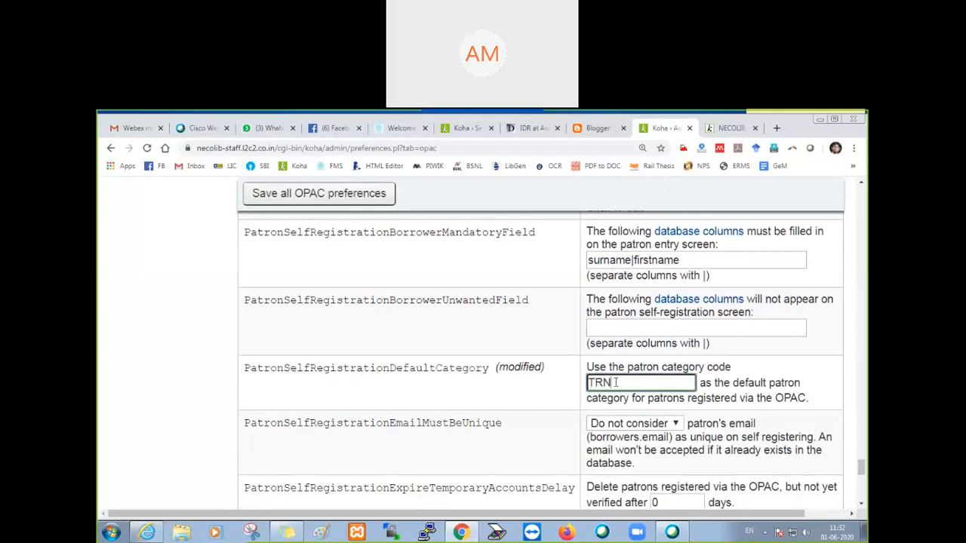
{"action": "left_click", "coordinate": [296, 195]}
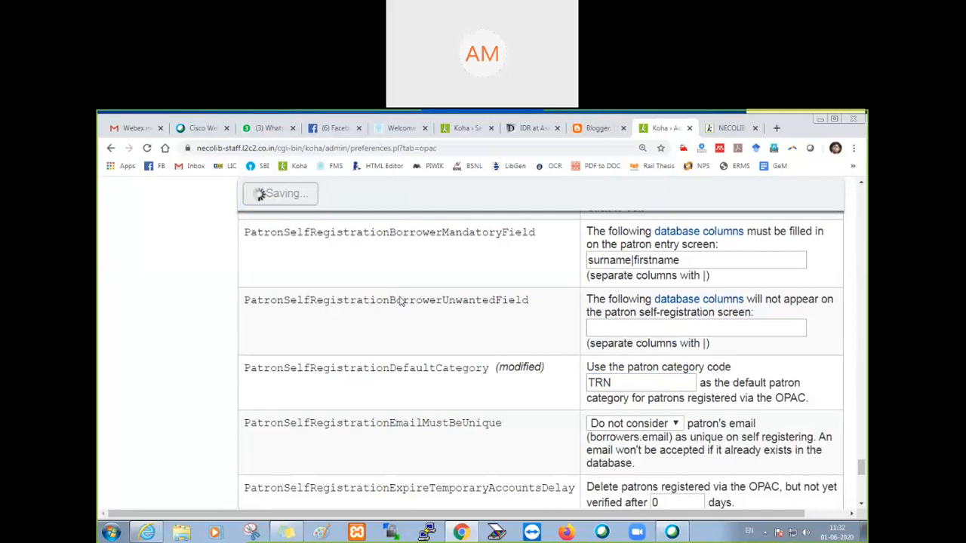
Step: Reload the OPAC home page and check below the login form for the account registration link
{"action": "left_click", "coordinate": [729, 128]}
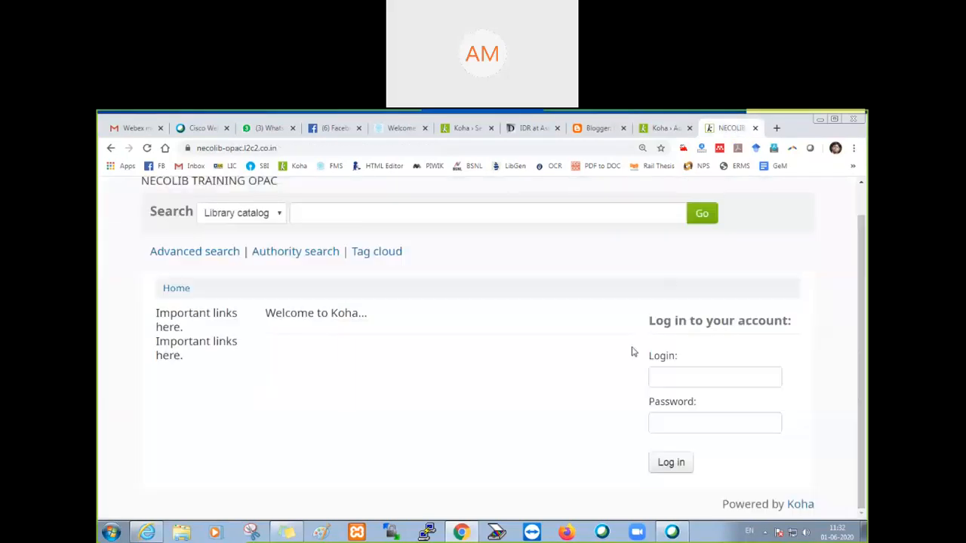
{"action": "key", "text": "F5"}
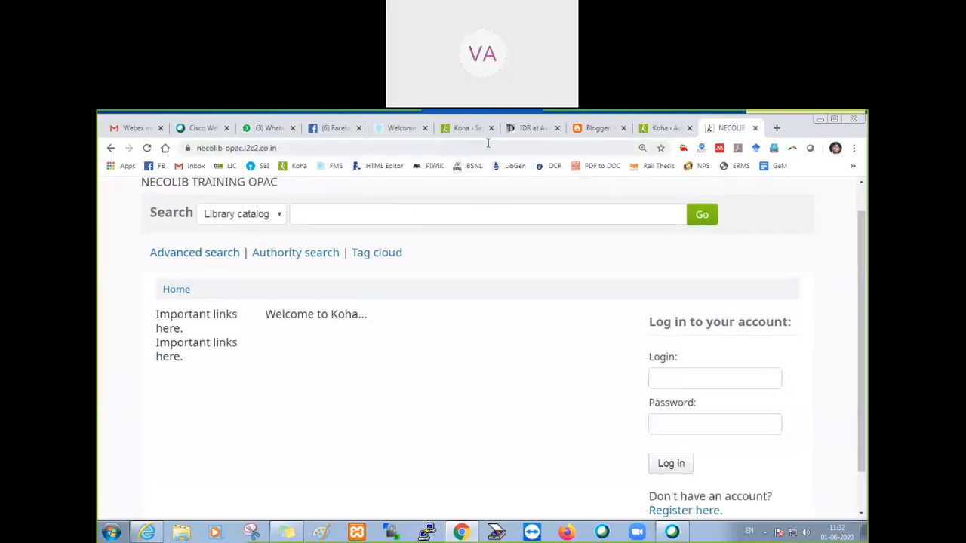
{"action": "scroll", "coordinate": [737, 492], "scroll_direction": "down", "scroll_amount": 1}
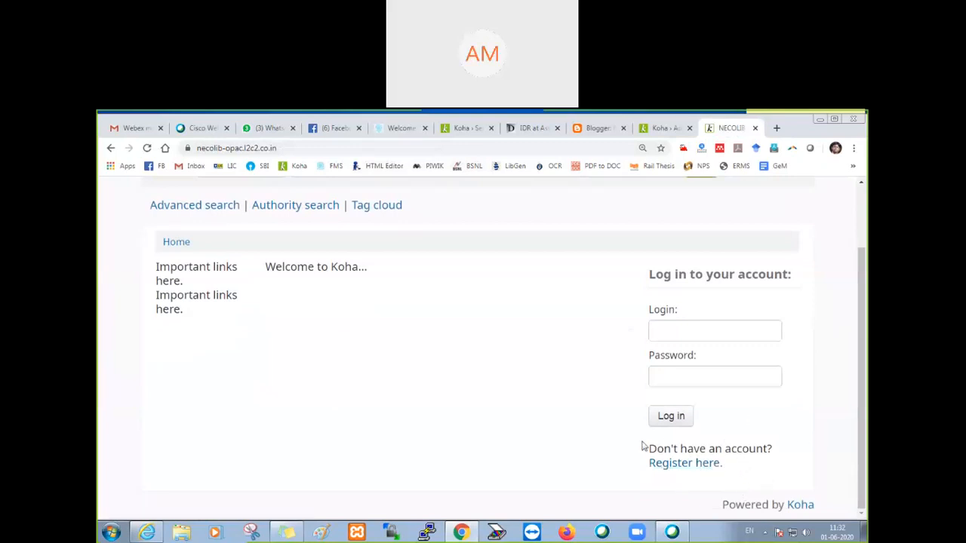
{"action": "left_click_drag", "start_coordinate": [644, 451], "coordinate": [649, 473]}
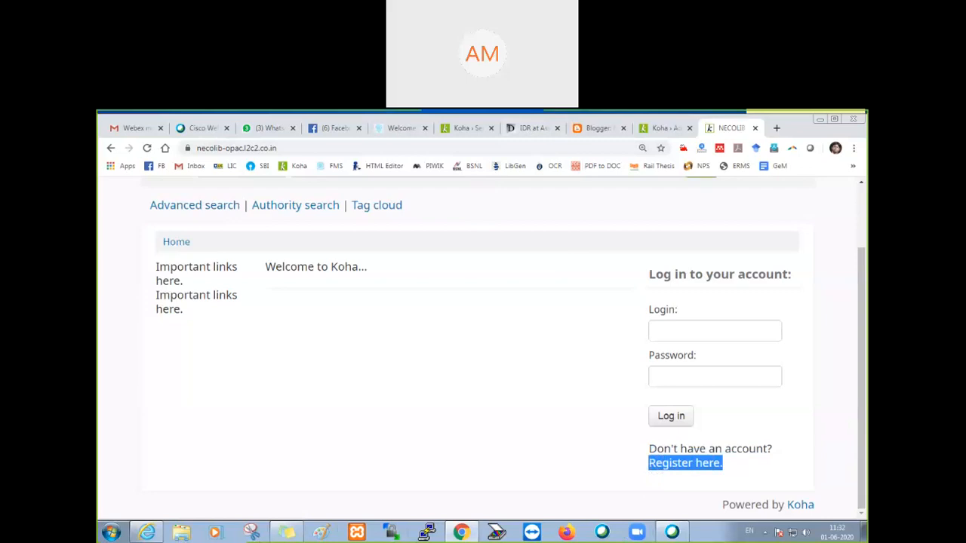
{"action": "left_click", "coordinate": [516, 338]}
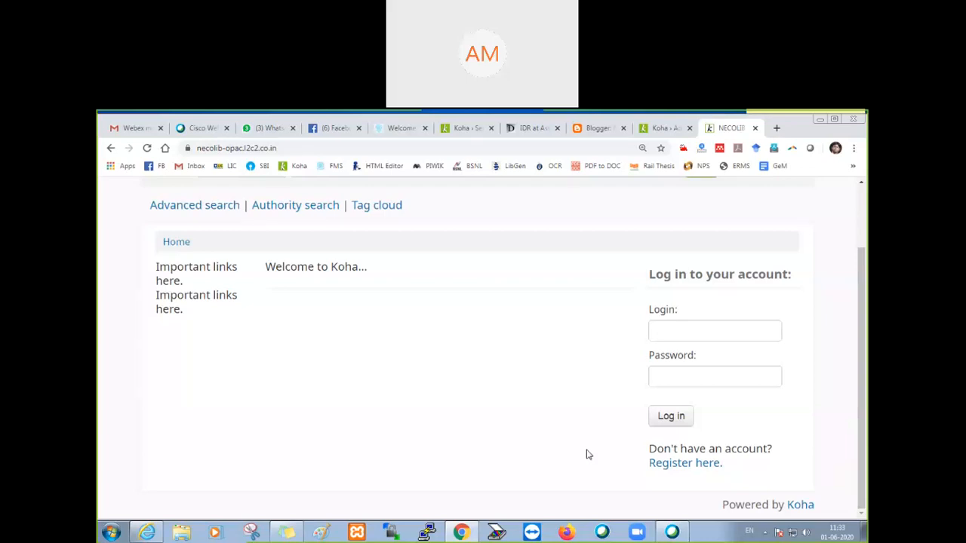
Step: Open the OPAC registration form and examine the card number, home library and category fields in its Library section
{"action": "left_click", "coordinate": [675, 465]}
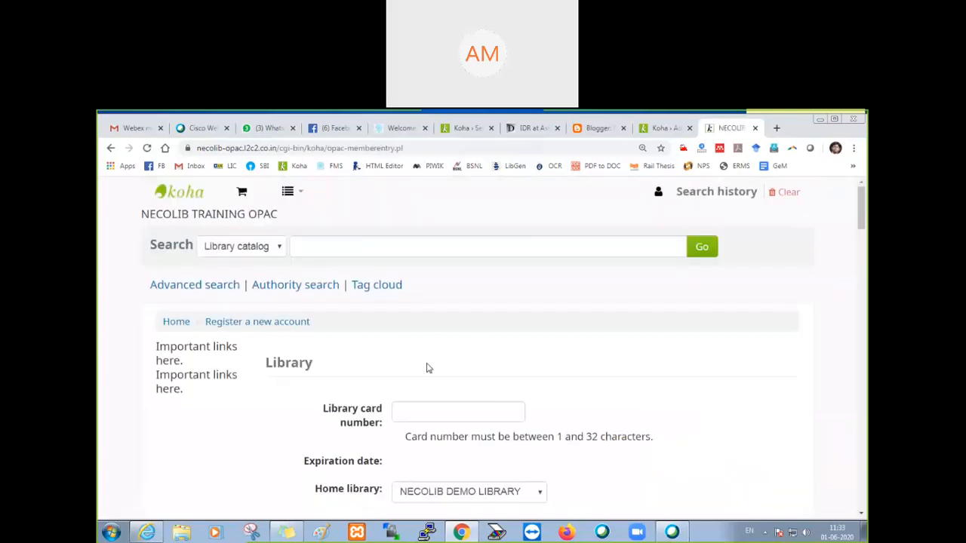
{"action": "scroll", "coordinate": [345, 367], "scroll_direction": "down", "scroll_amount": 15}
{"action": "scroll", "coordinate": [340, 367], "scroll_direction": "up", "scroll_amount": 1}
{"action": "scroll", "coordinate": [339, 367], "scroll_direction": "down", "scroll_amount": 10}
{"action": "scroll", "coordinate": [340, 364], "scroll_direction": "up", "scroll_amount": 11}
{"action": "scroll", "coordinate": [340, 363], "scroll_direction": "down", "scroll_amount": 1}
{"action": "scroll", "coordinate": [340, 364], "scroll_direction": "up", "scroll_amount": 8}
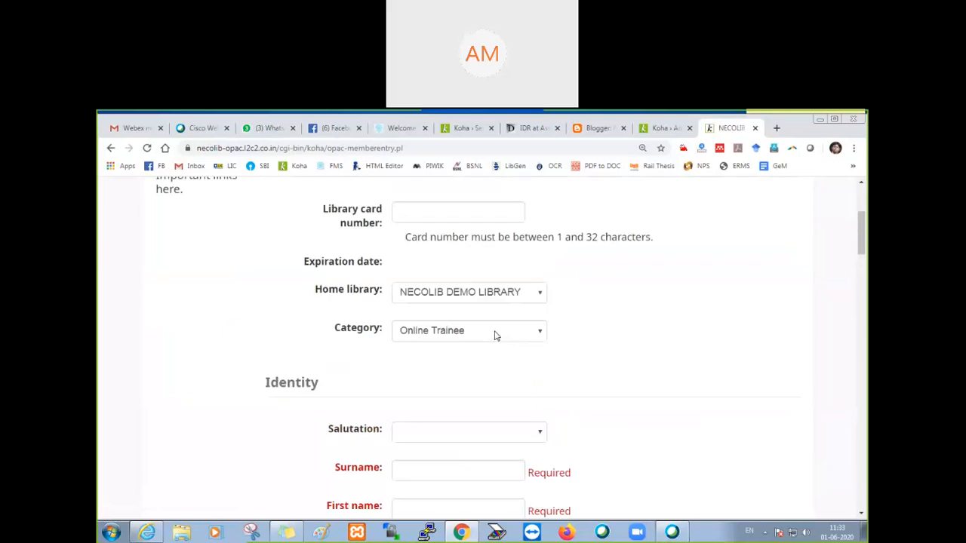
{"action": "scroll", "coordinate": [496, 335], "scroll_direction": "up", "scroll_amount": 2}
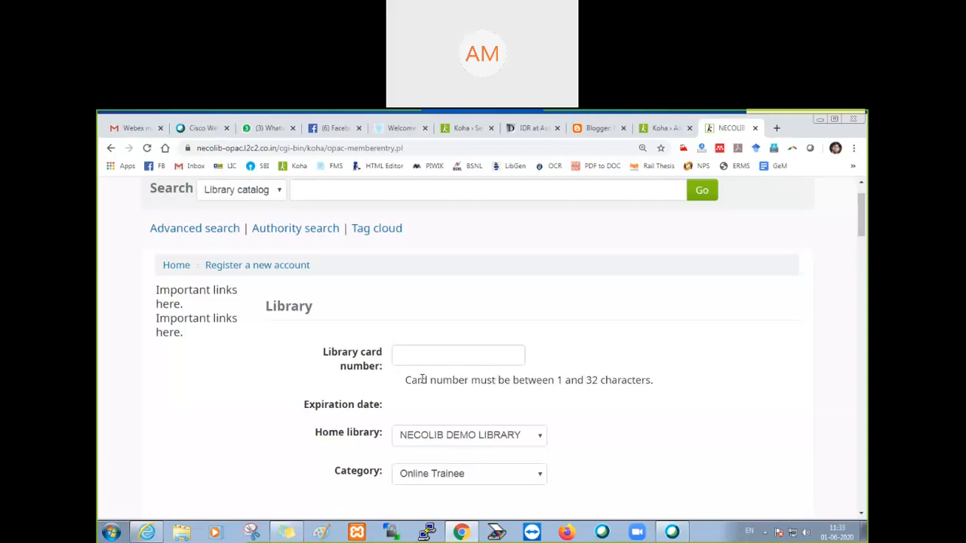
{"action": "scroll", "coordinate": [378, 371], "scroll_direction": "down", "scroll_amount": 1}
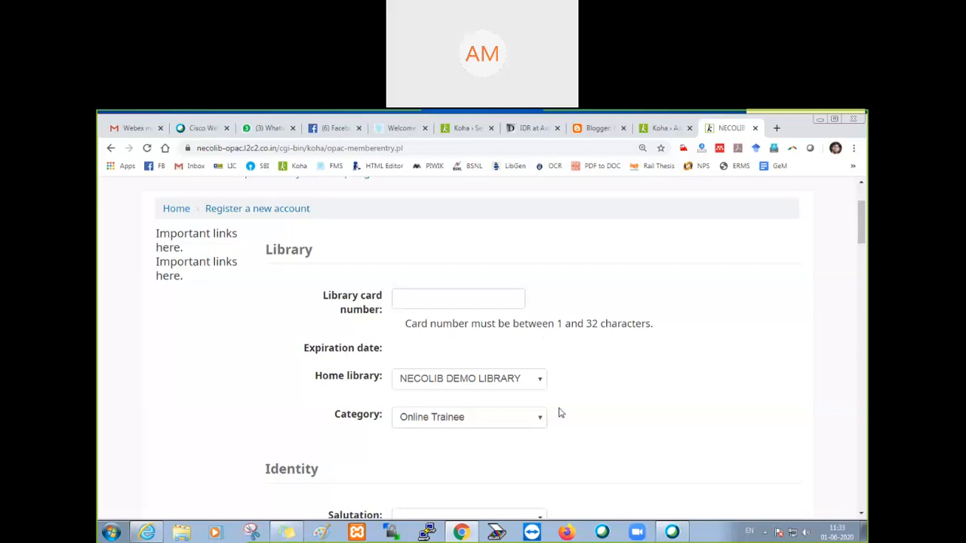
Step: Review the rest of the registration form, from the required Identity fields to the Password and Verification sections
{"action": "scroll", "coordinate": [520, 367], "scroll_direction": "down", "scroll_amount": 3}
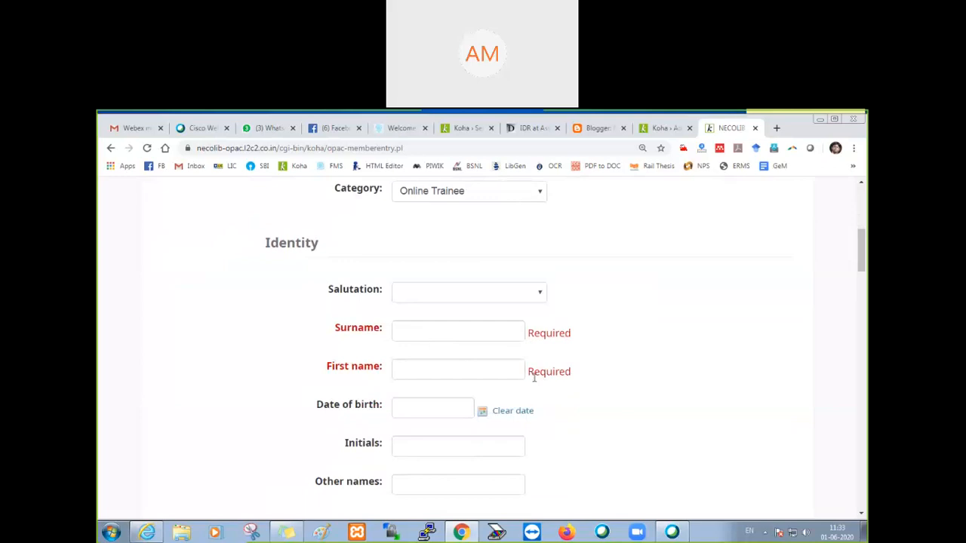
{"action": "scroll", "coordinate": [571, 355], "scroll_direction": "down", "scroll_amount": 5}
{"action": "scroll", "coordinate": [571, 357], "scroll_direction": "down", "scroll_amount": 15}
{"action": "scroll", "coordinate": [560, 389], "scroll_direction": "down", "scroll_amount": 5}
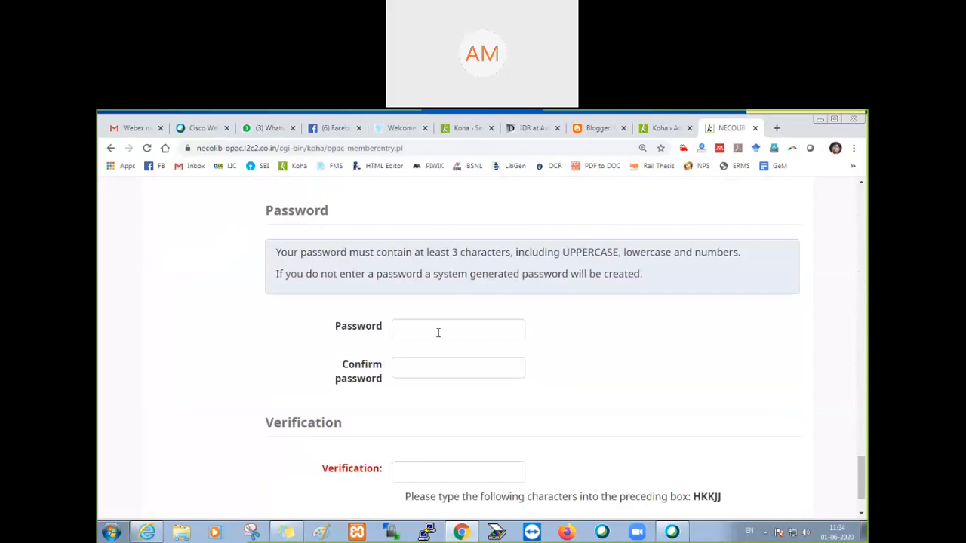
{"action": "scroll", "coordinate": [453, 424], "scroll_direction": "down", "scroll_amount": 2}
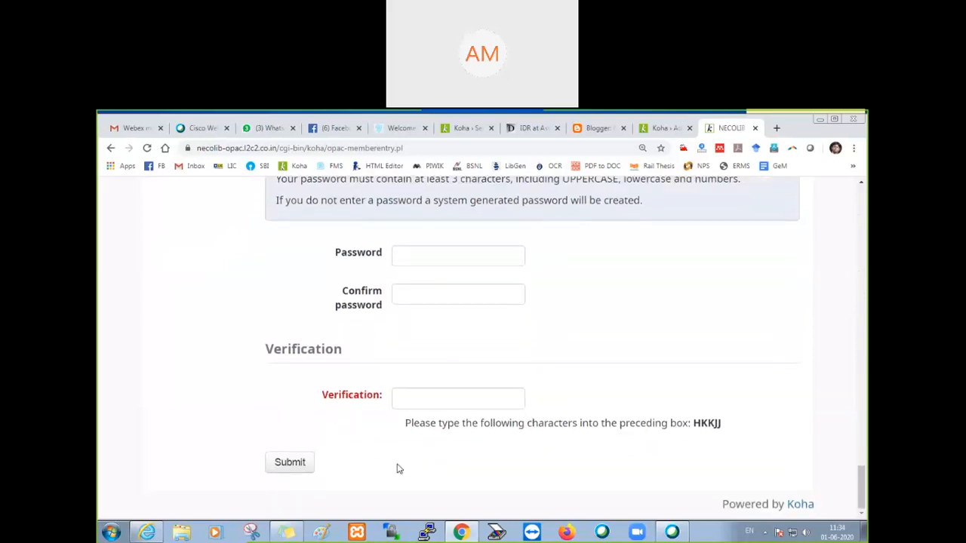
Step: Go back to the start of the registration form and check the Library card number field, leaving it empty
{"action": "scroll", "coordinate": [399, 468], "scroll_direction": "up", "scroll_amount": 20}
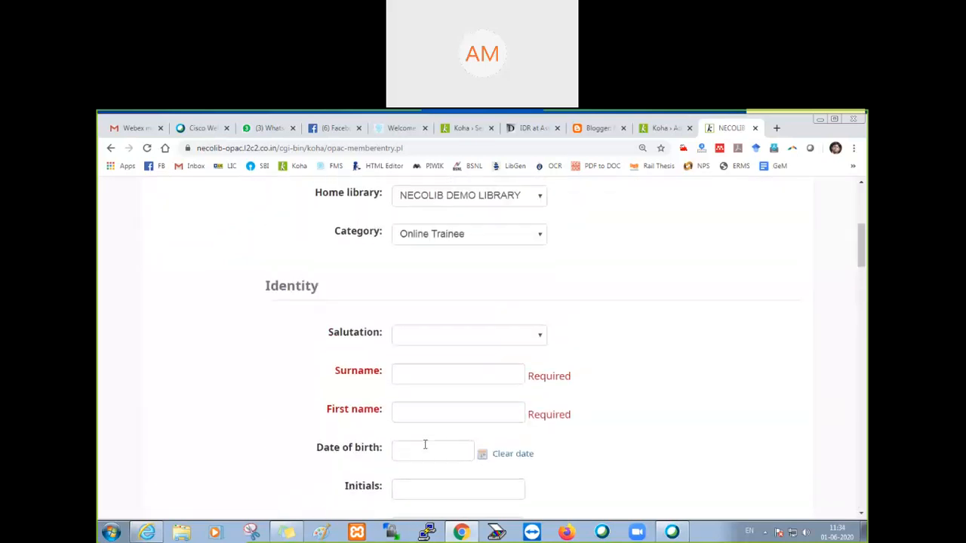
{"action": "scroll", "coordinate": [425, 445], "scroll_direction": "up", "scroll_amount": 4}
{"action": "left_click", "coordinate": [438, 410]}
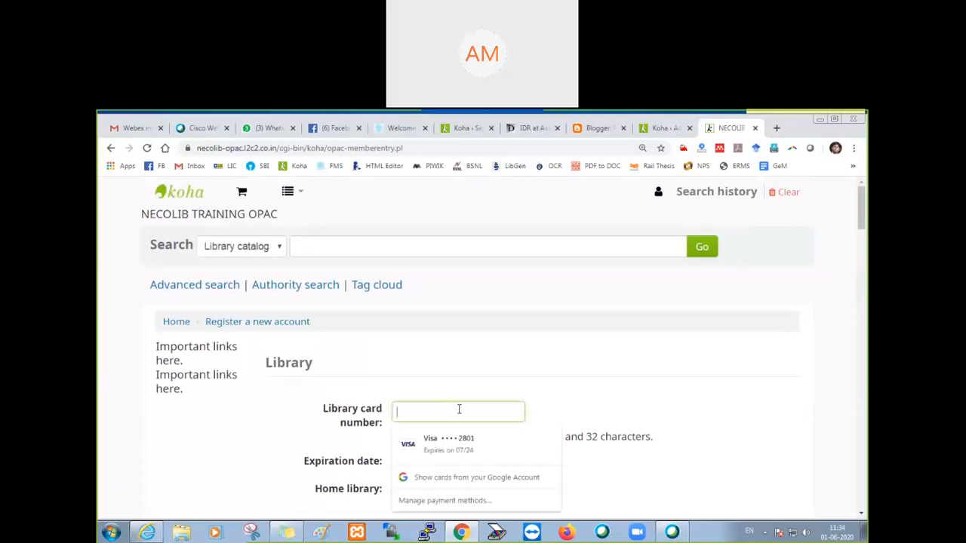
{"action": "left_click", "coordinate": [611, 409]}
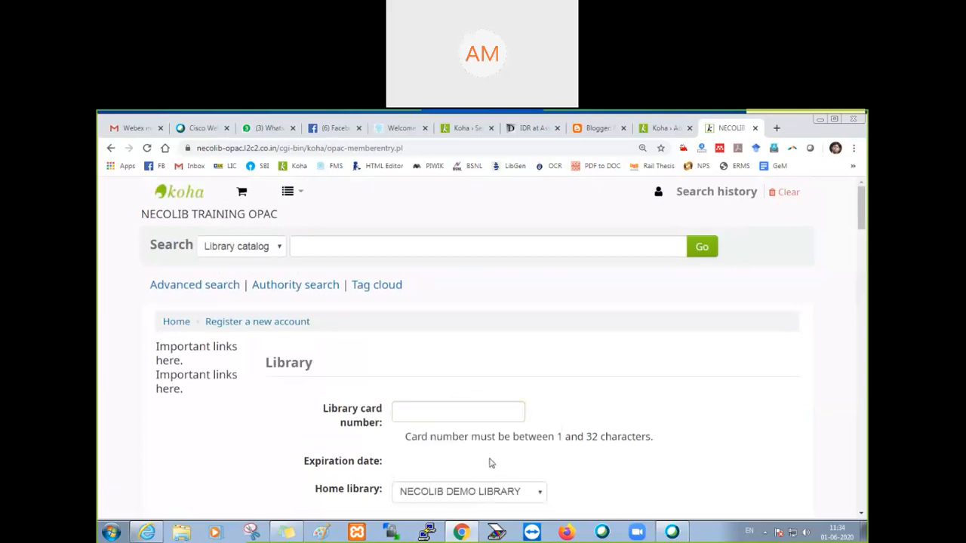
Step: Return to the staff system preferences and search them for "card number"
{"action": "left_click", "coordinate": [659, 133]}
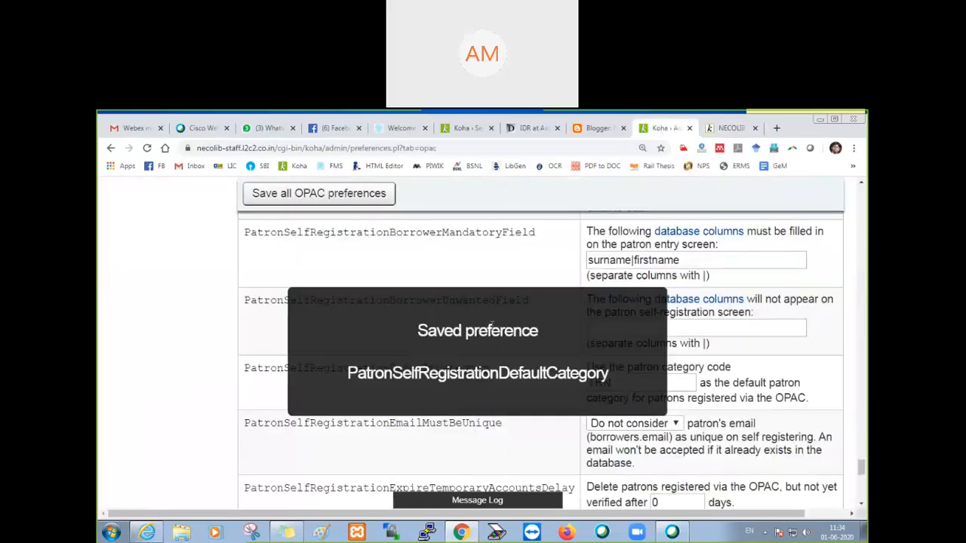
{"action": "scroll", "coordinate": [204, 314], "scroll_direction": "up", "scroll_amount": 15}
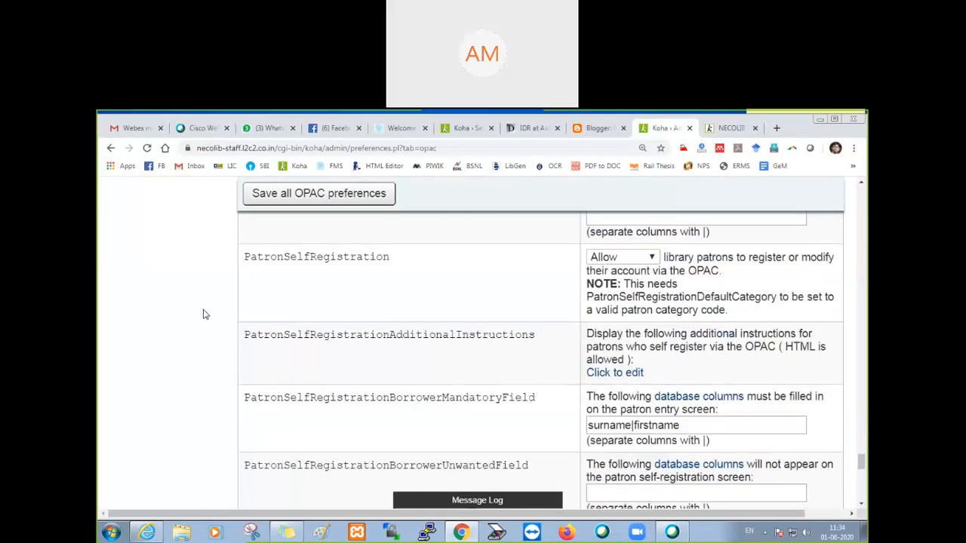
{"action": "scroll", "coordinate": [204, 314], "scroll_direction": "up", "scroll_amount": 10}
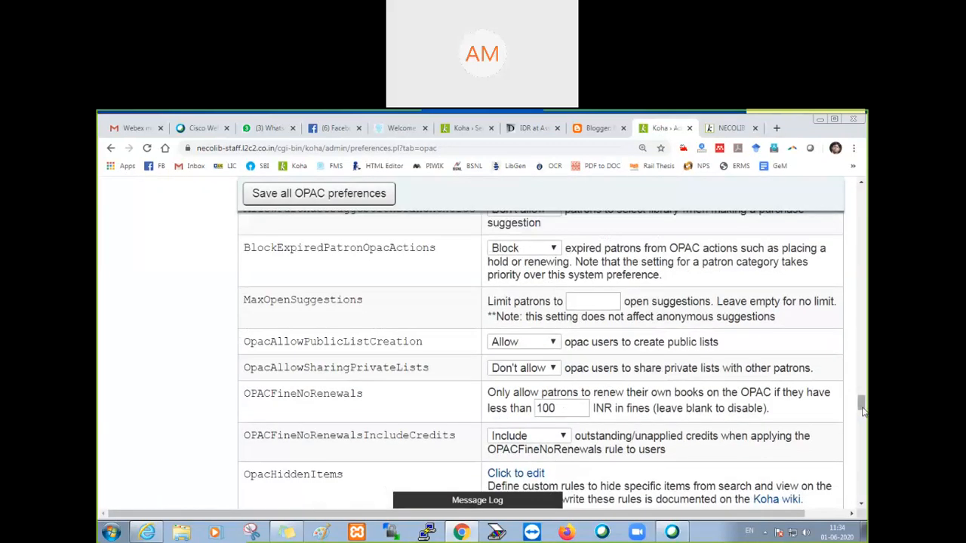
{"action": "left_click_drag", "start_coordinate": [861, 280], "coordinate": [861, 194]}
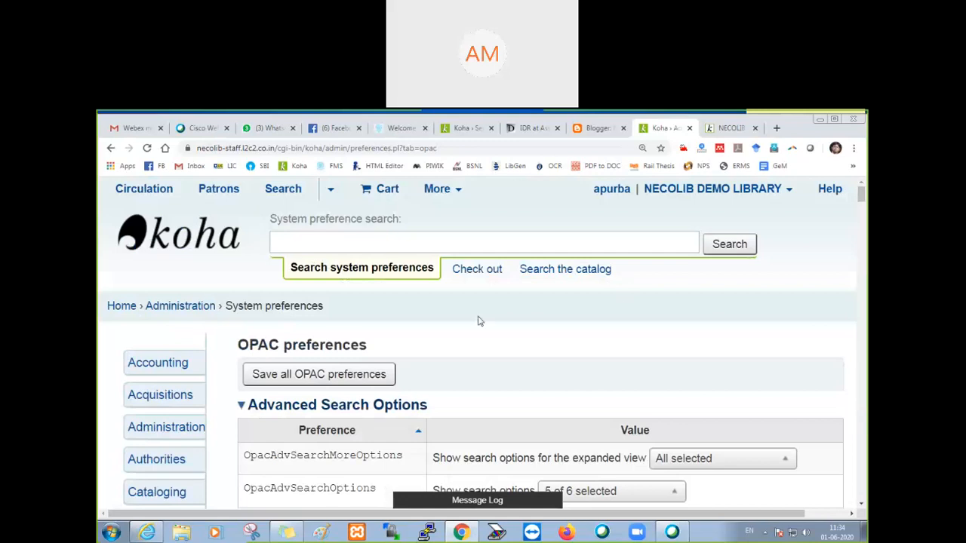
{"action": "left_click", "coordinate": [368, 244]}
{"action": "type", "text": "card"}
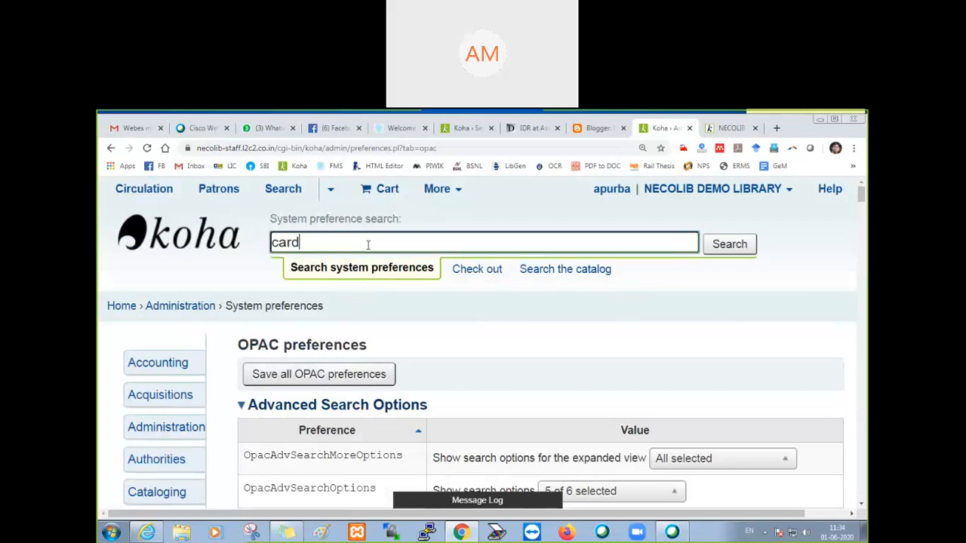
{"action": "type", "text": " number"}
{"action": "key", "text": "Return"}
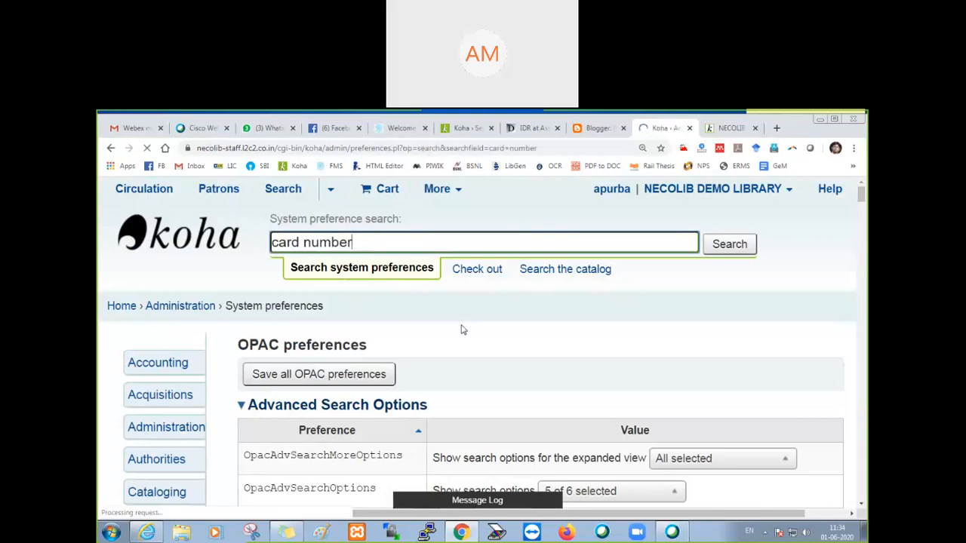
Step: Set the autoMemberNum preference to Do in the General section of the Patrons preferences
{"action": "scroll", "coordinate": [482, 334], "scroll_direction": "down", "scroll_amount": 3}
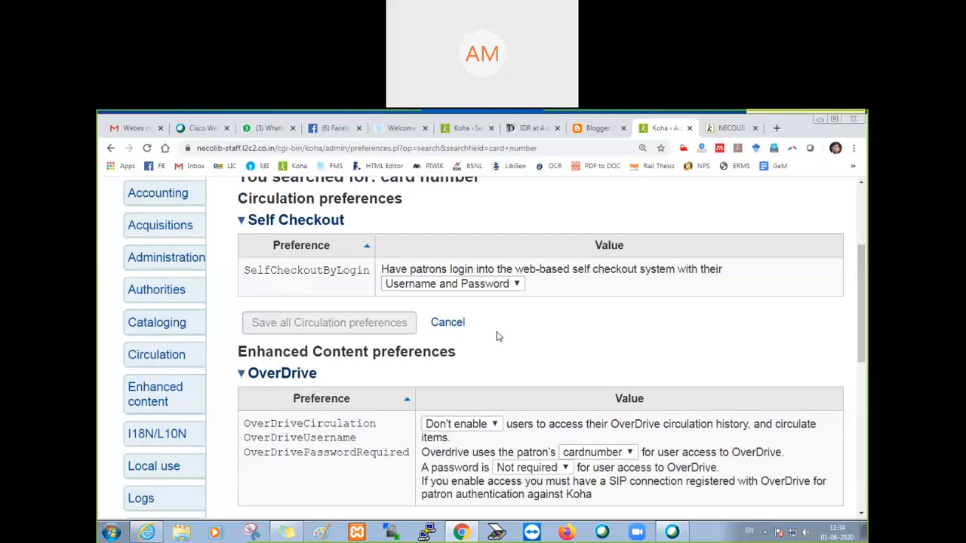
{"action": "scroll", "coordinate": [496, 336], "scroll_direction": "down", "scroll_amount": 5}
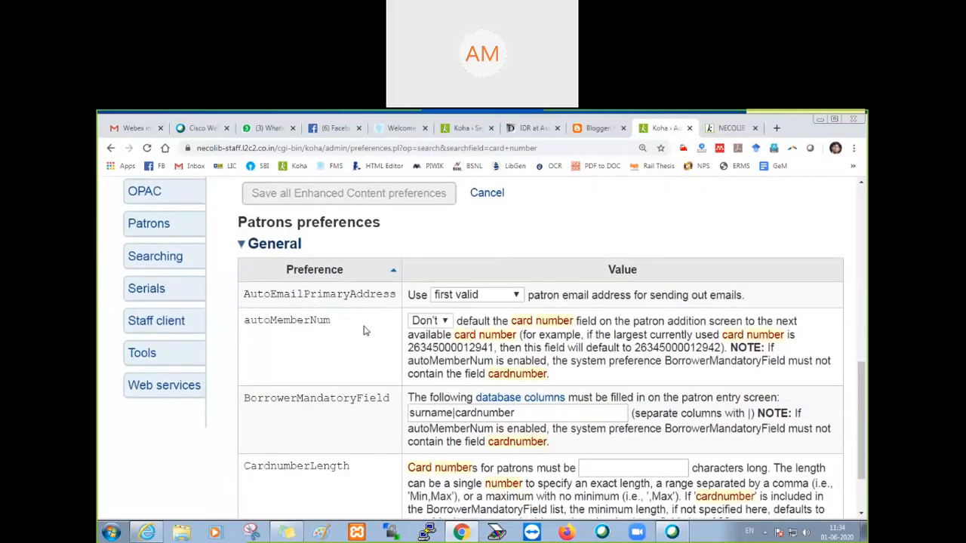
{"action": "scroll", "coordinate": [365, 331], "scroll_direction": "down", "scroll_amount": 1}
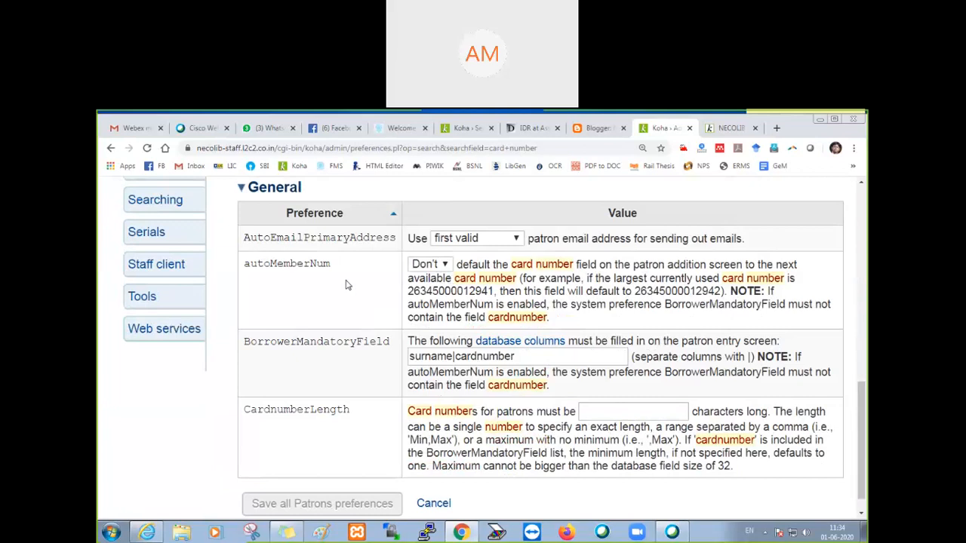
{"action": "left_click", "coordinate": [447, 266]}
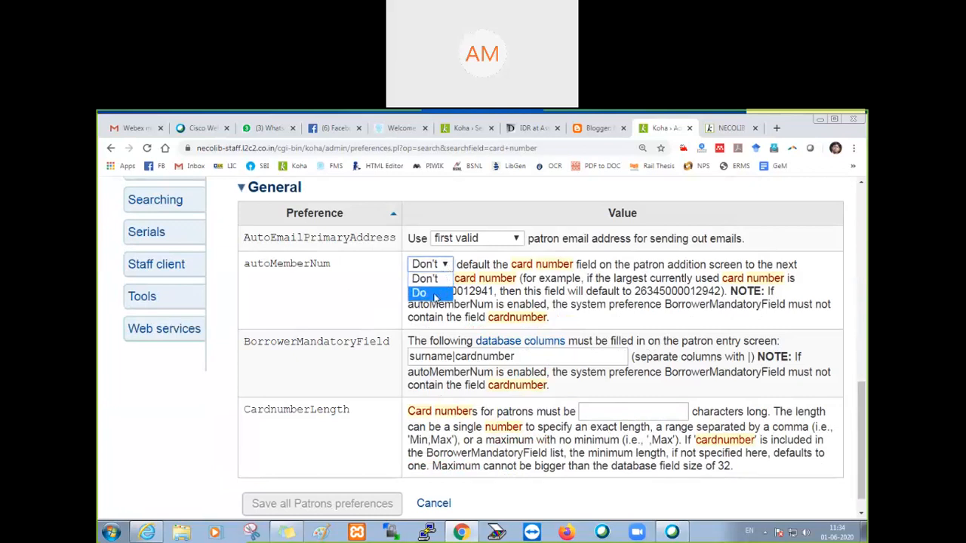
{"action": "left_click", "coordinate": [352, 288]}
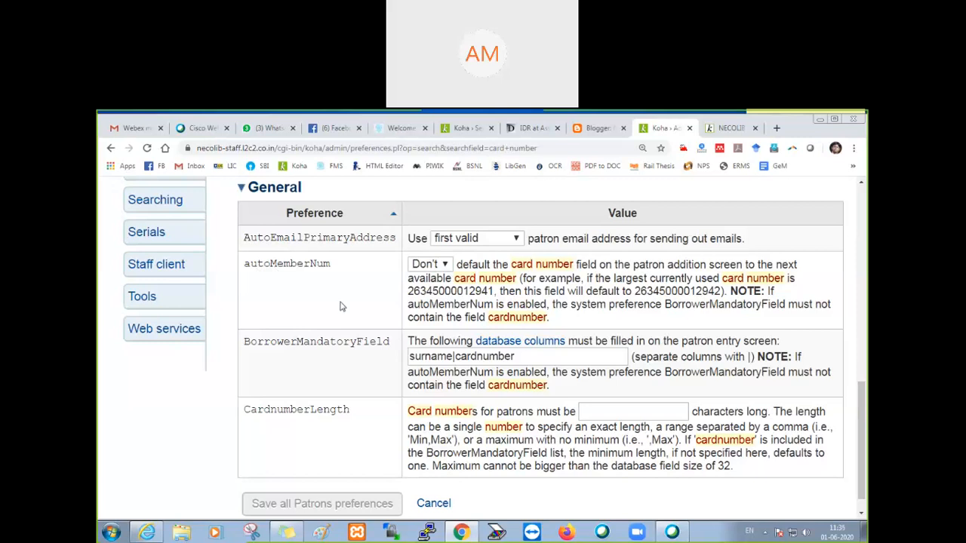
{"action": "left_click_drag", "start_coordinate": [245, 265], "coordinate": [332, 265]}
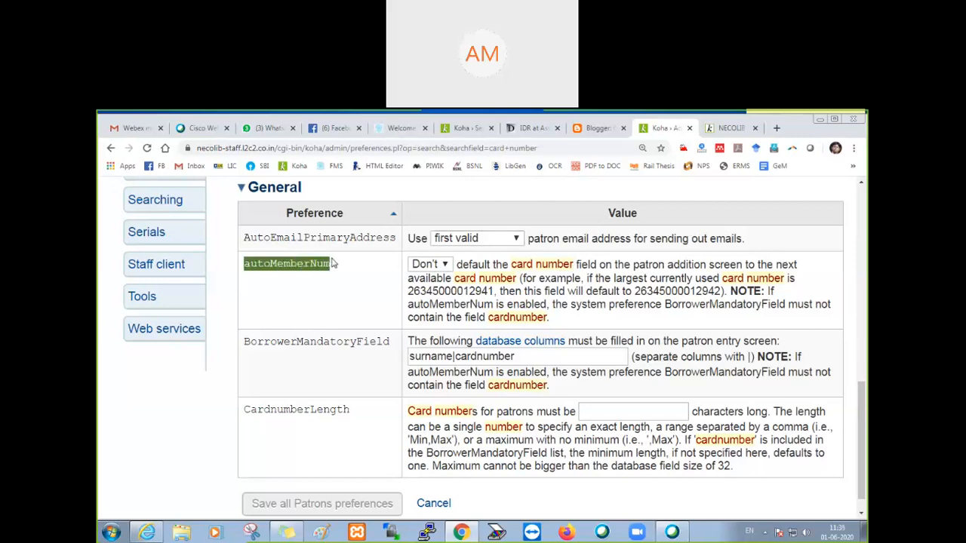
{"action": "left_click", "coordinate": [444, 266]}
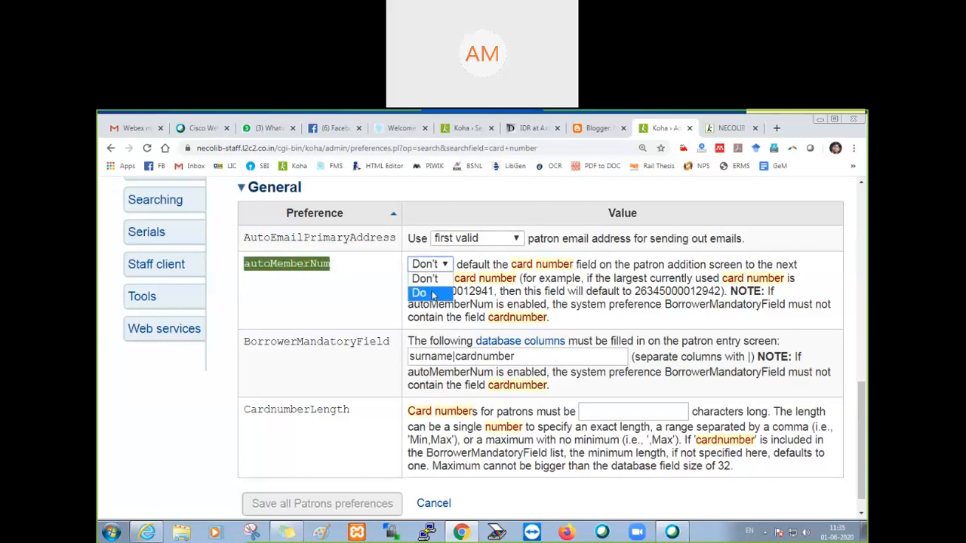
{"action": "left_click", "coordinate": [433, 295]}
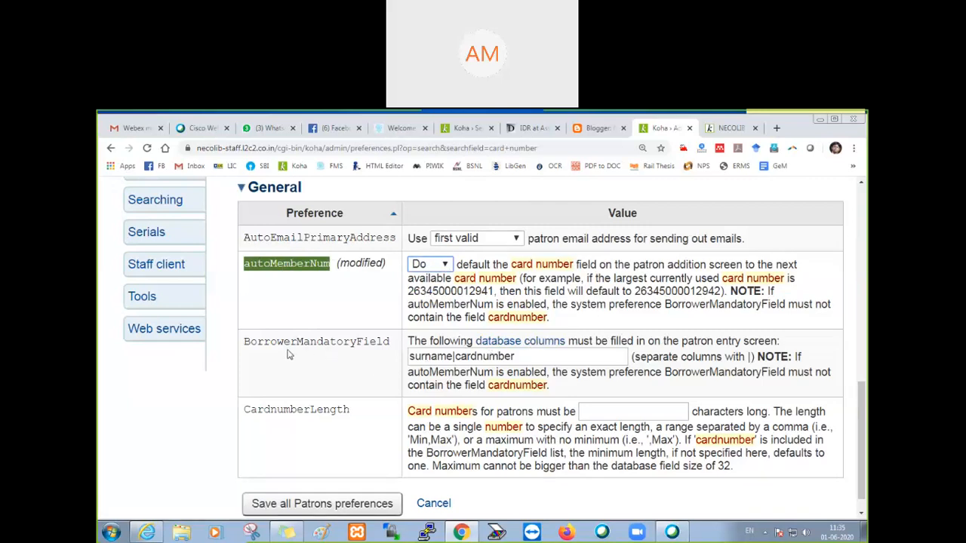
Step: Set CardnumberLength to 5 characters and save all Patrons preferences
{"action": "scroll", "coordinate": [289, 355], "scroll_direction": "down", "scroll_amount": 1}
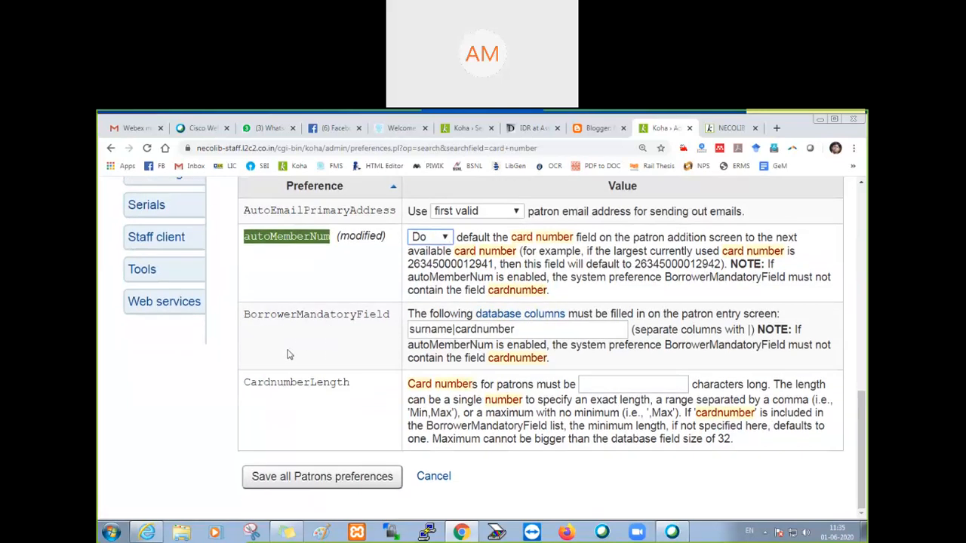
{"action": "left_click", "coordinate": [638, 385]}
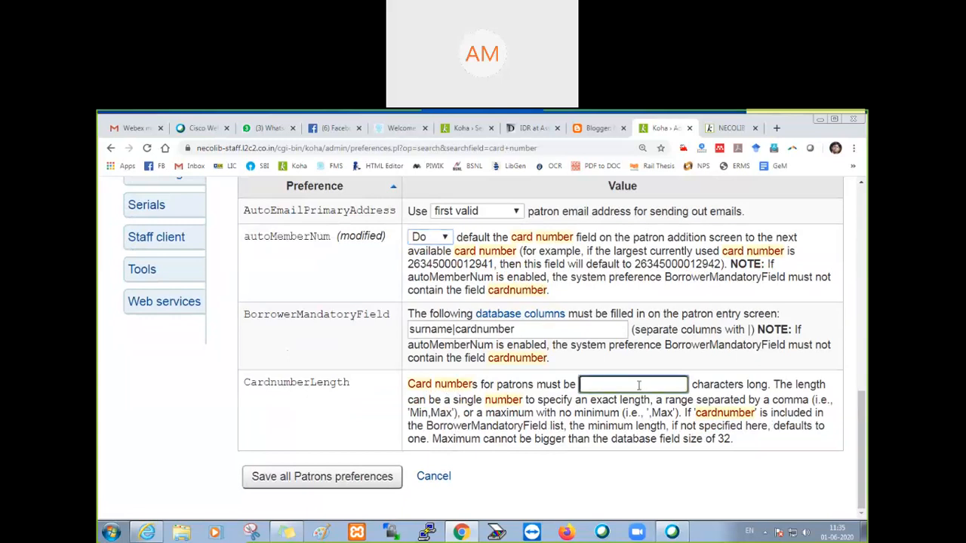
{"action": "type", "text": "5"}
{"action": "left_click", "coordinate": [317, 483]}
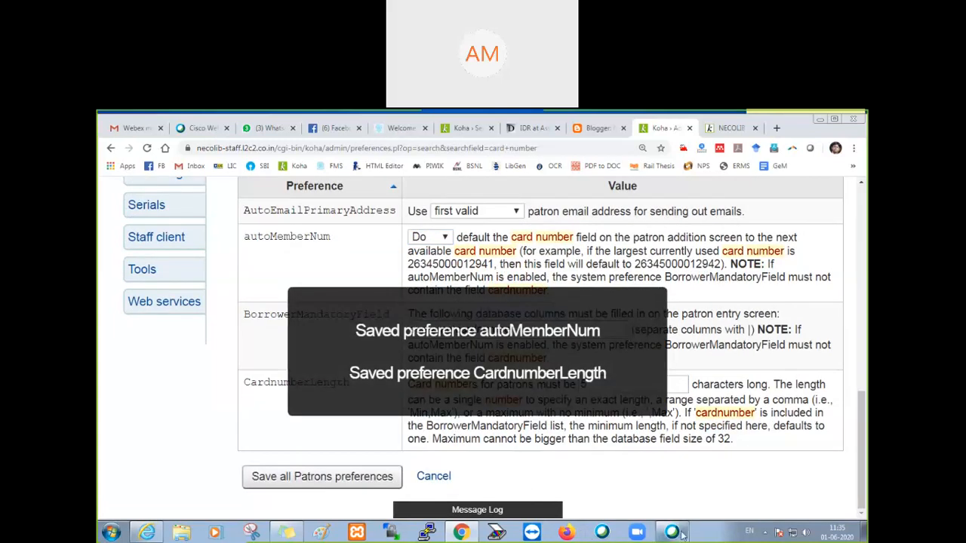
Step: Reload the OPAC registration form and check which fields its Library section offers
{"action": "left_click", "coordinate": [719, 130]}
{"action": "key", "text": "F5"}
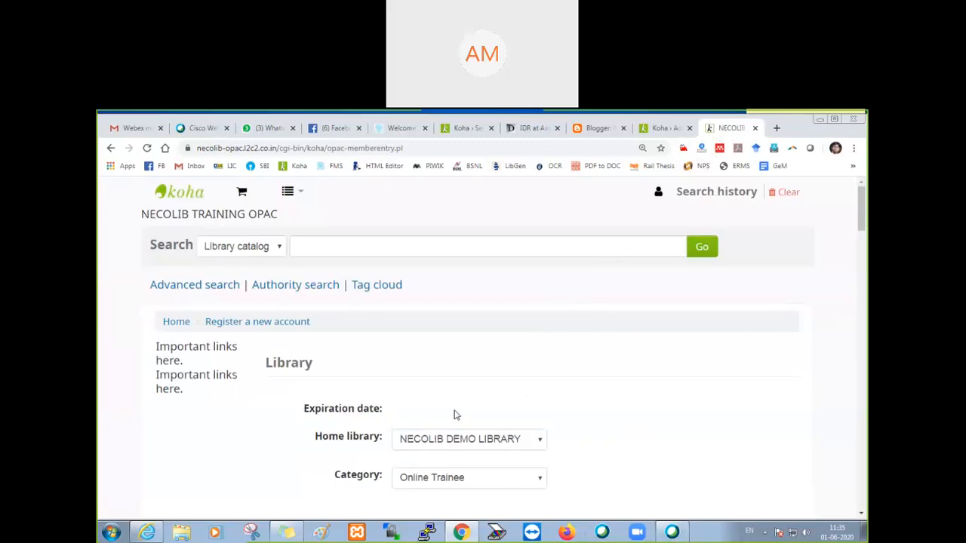
{"action": "scroll", "coordinate": [455, 415], "scroll_direction": "down", "scroll_amount": 3}
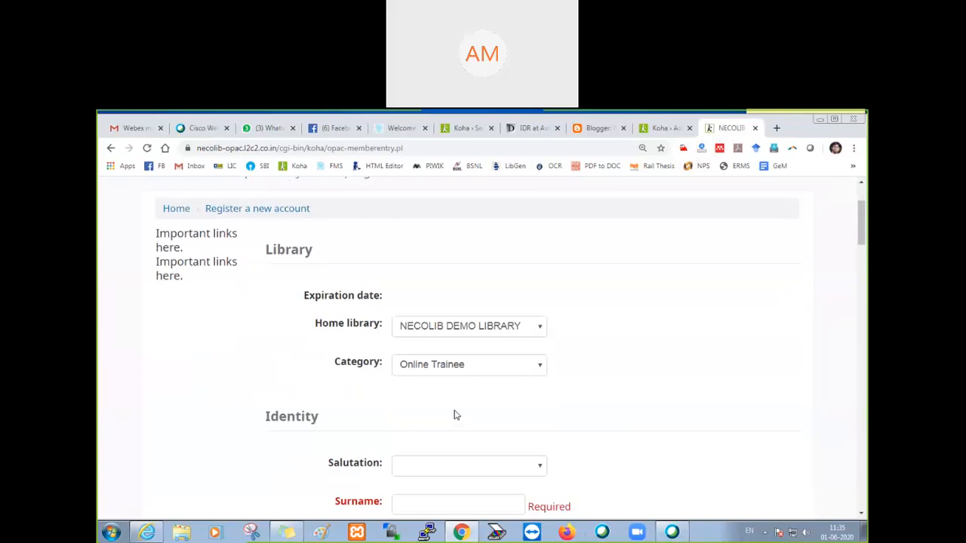
Step: Go back to the system preferences, set autoMemberNum to Don't, and save all Patrons preferences
{"action": "left_click", "coordinate": [647, 130]}
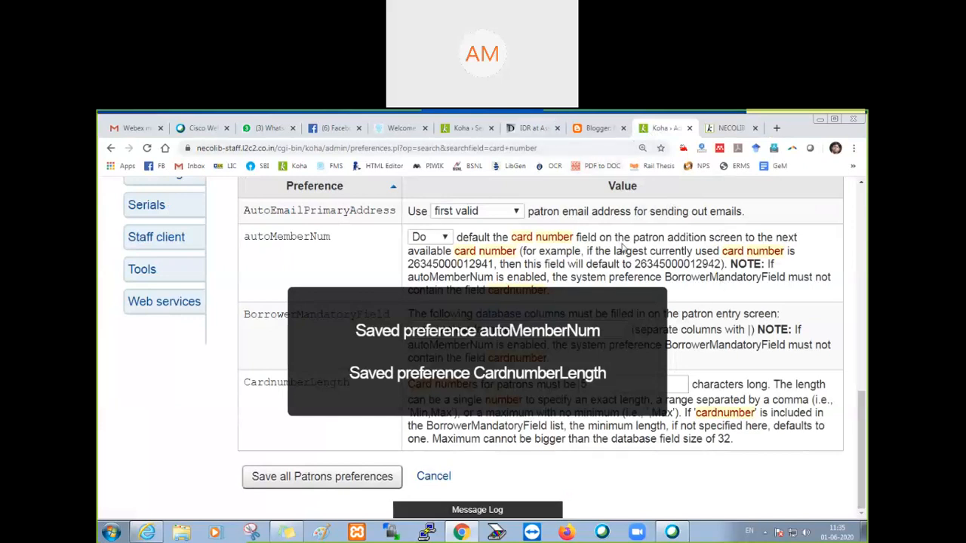
{"action": "key", "text": "ctrl+minus"}
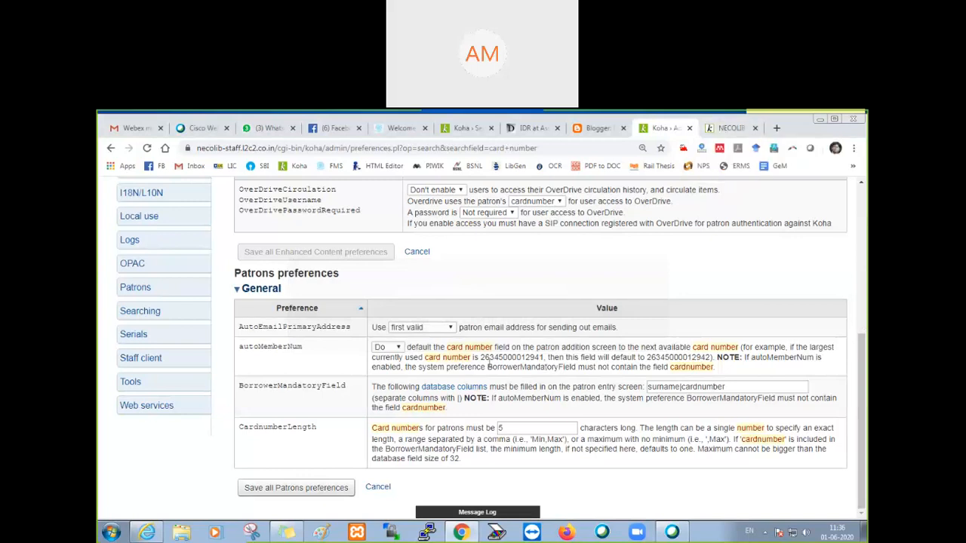
{"action": "left_click", "coordinate": [397, 348]}
{"action": "left_click", "coordinate": [385, 357]}
{"action": "left_click", "coordinate": [294, 491]}
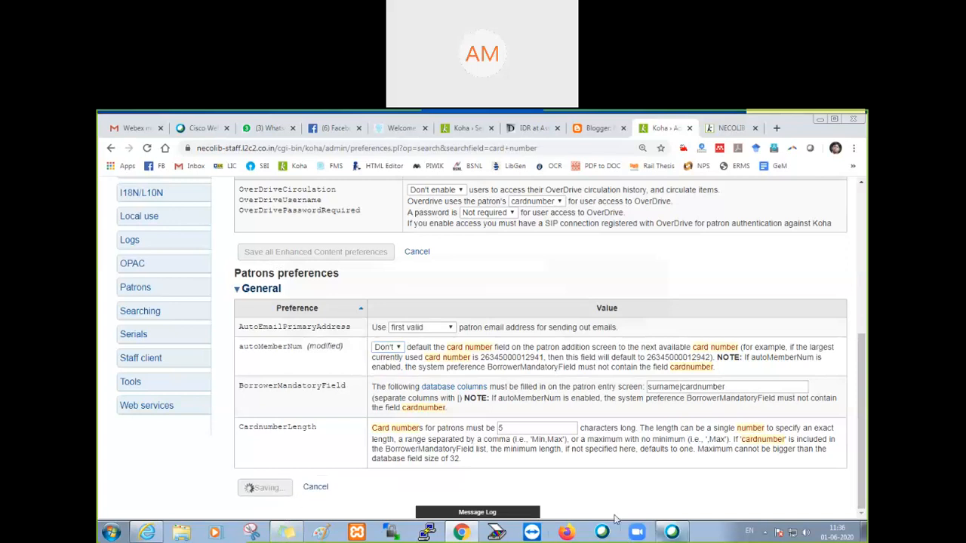
Step: Reload the OPAC registration form and check the Library card number field and its length rule, leaving the field empty
{"action": "left_click", "coordinate": [726, 128]}
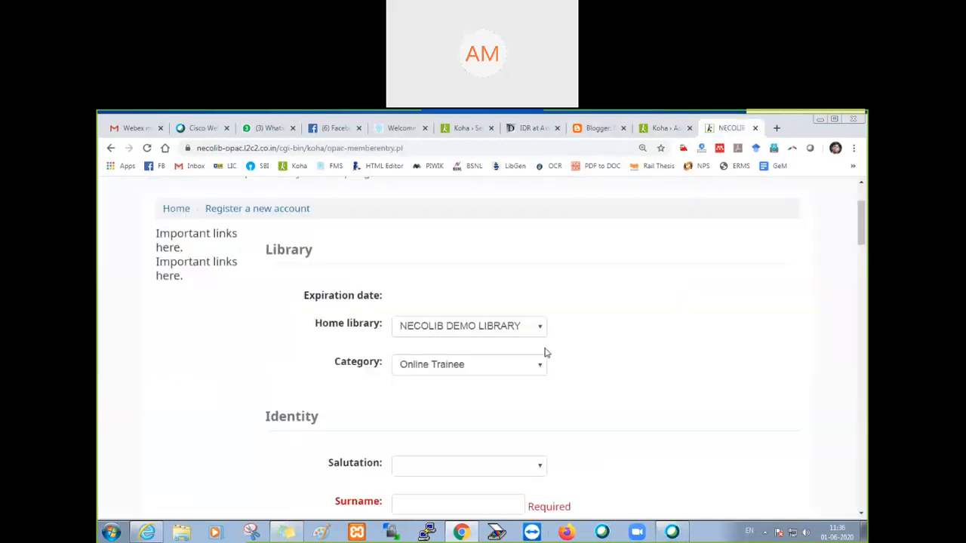
{"action": "key", "text": "F5"}
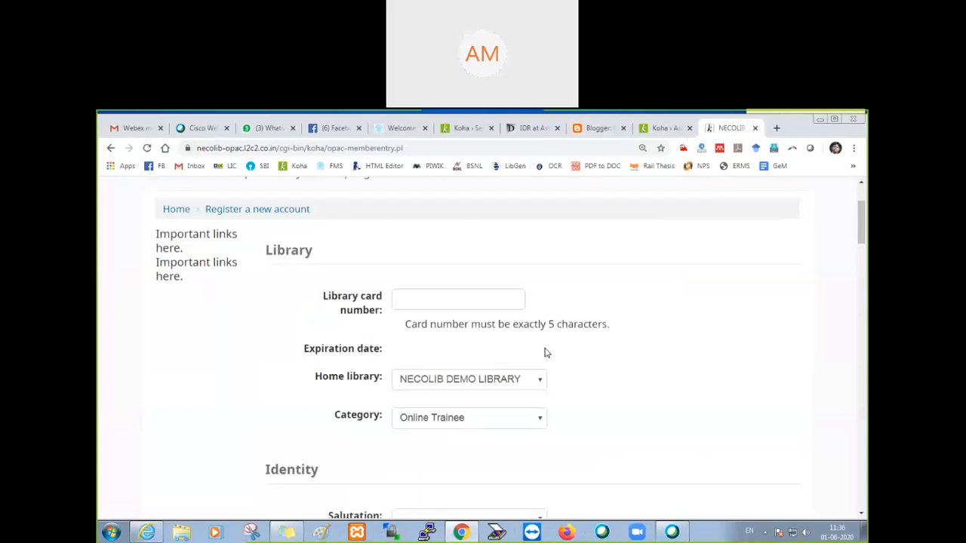
{"action": "left_click", "coordinate": [410, 298]}
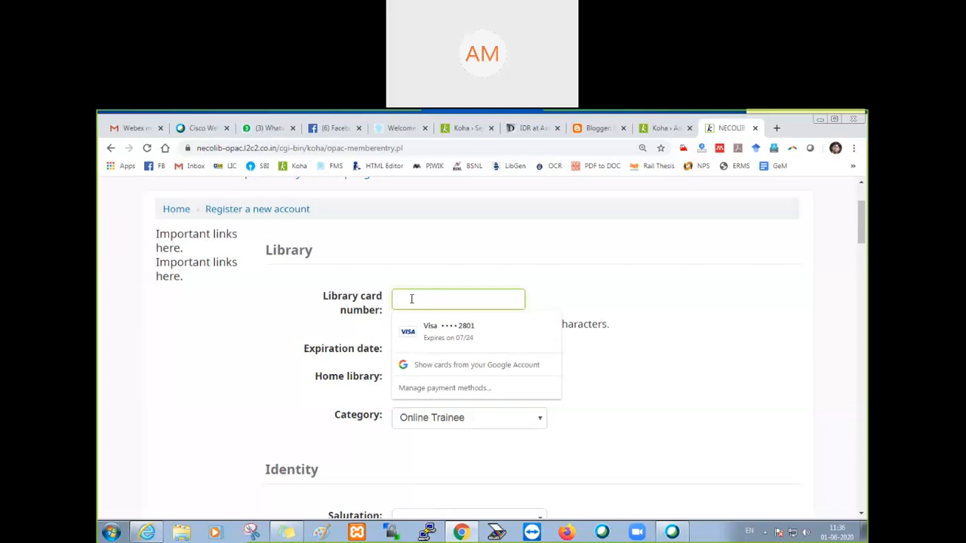
{"action": "left_click", "coordinate": [548, 280]}
{"action": "left_click_drag", "start_coordinate": [322, 301], "coordinate": [385, 314]}
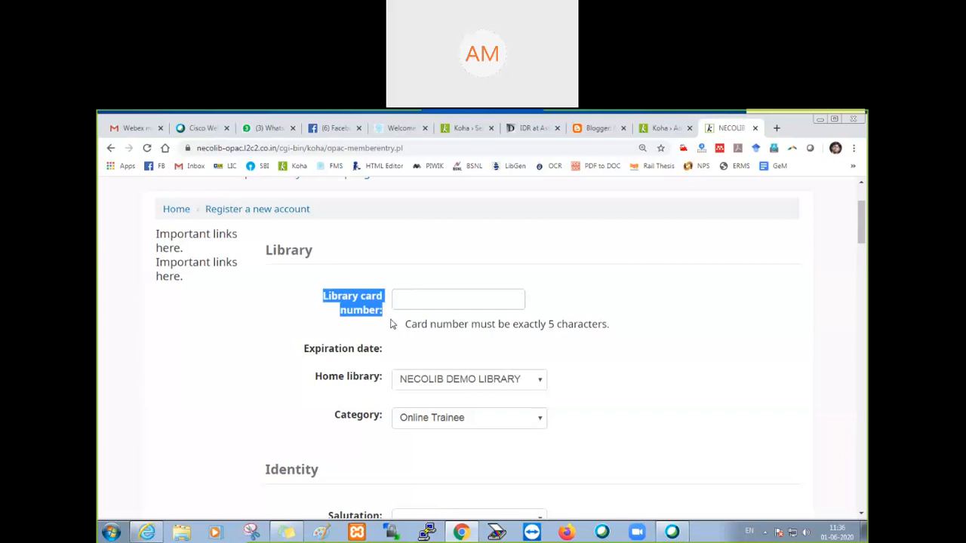
Step: Return to the staff system preferences and search for "card number" again
{"action": "left_click", "coordinate": [674, 128]}
{"action": "scroll", "coordinate": [306, 236], "scroll_direction": "up", "scroll_amount": 4}
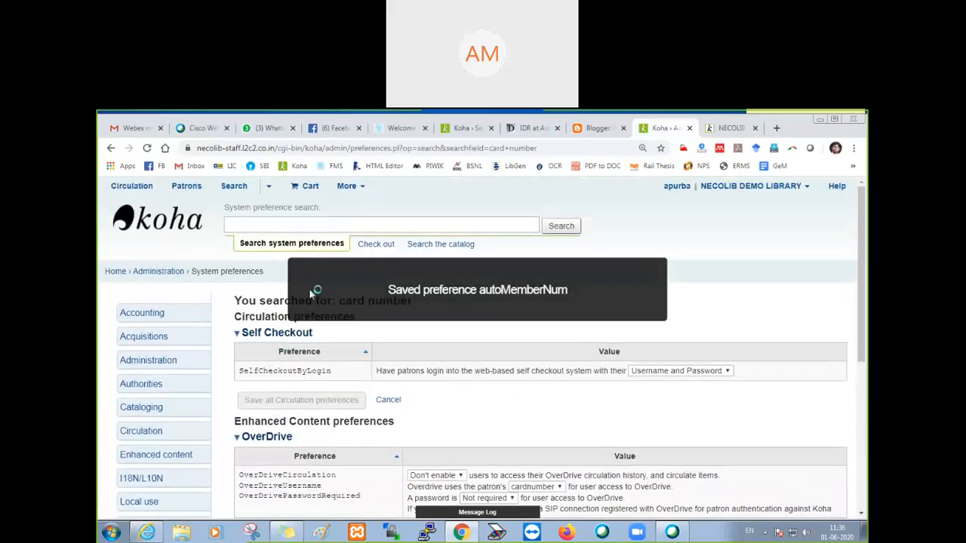
{"action": "left_click", "coordinate": [258, 223]}
{"action": "scroll", "coordinate": [283, 234], "scroll_direction": "down", "scroll_amount": 1}
{"action": "scroll", "coordinate": [283, 236], "scroll_direction": "up", "scroll_amount": 1}
{"action": "type", "text": "card number"}
{"action": "left_click", "coordinate": [559, 226]}
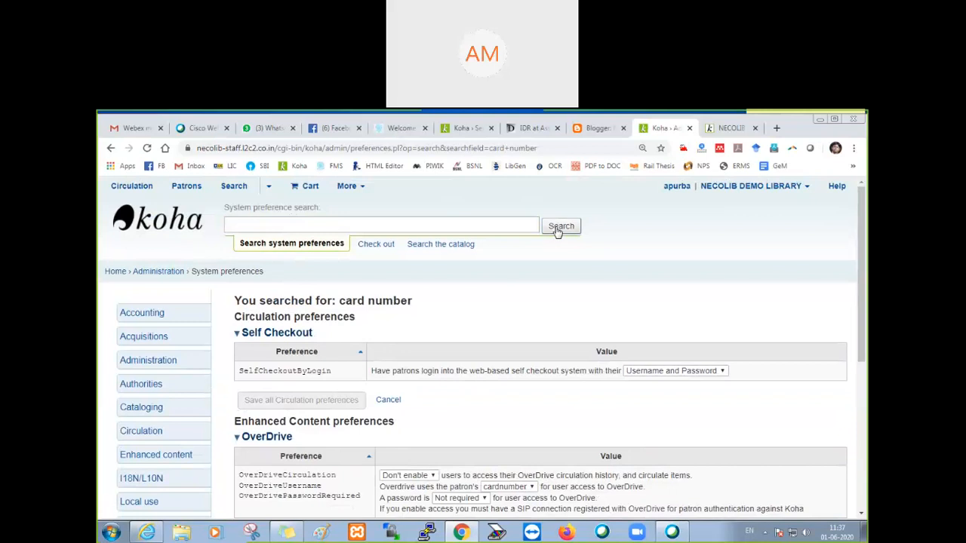
Step: Locate the Patrons preferences in the search results, then collapse and re-expand their General section
{"action": "scroll", "coordinate": [452, 319], "scroll_direction": "down", "scroll_amount": 2}
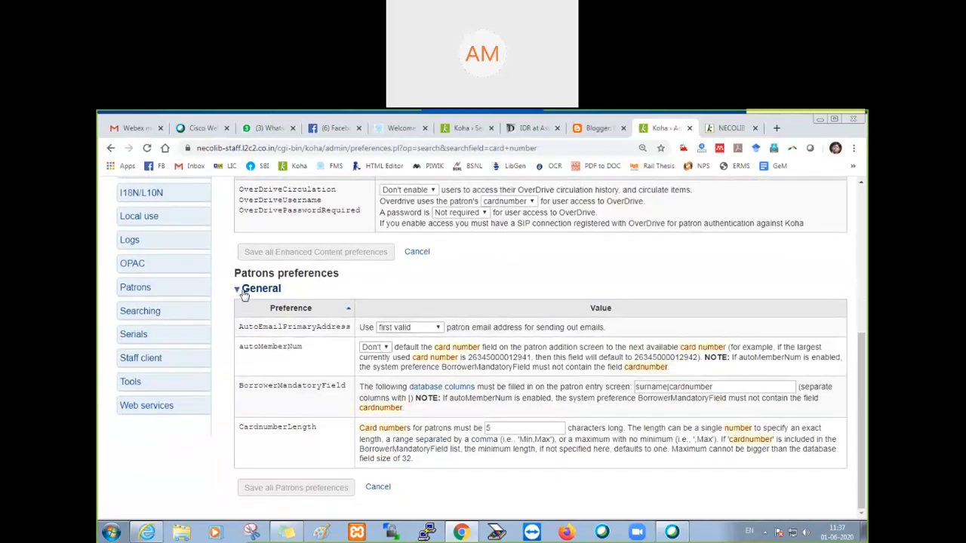
{"action": "left_click_drag", "start_coordinate": [233, 274], "coordinate": [347, 278]}
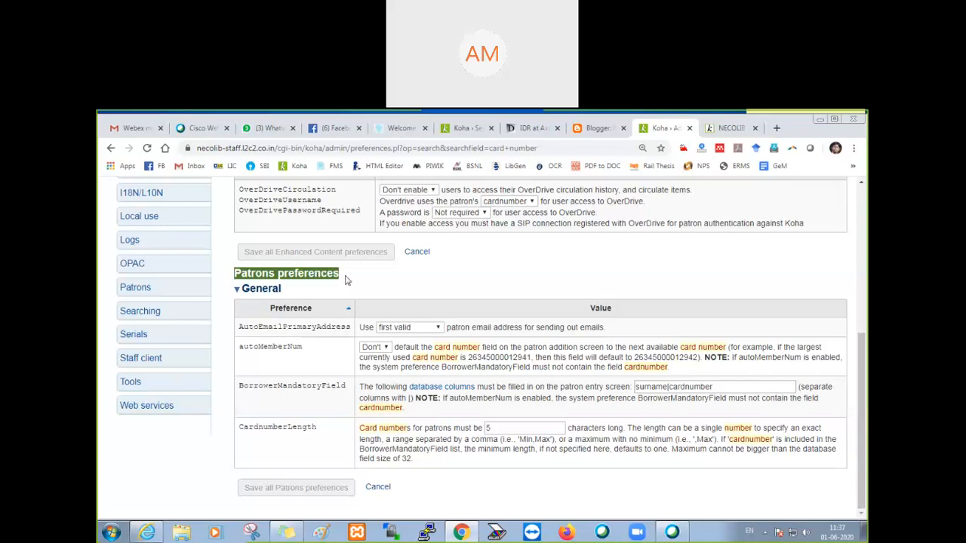
{"action": "left_click", "coordinate": [304, 297]}
{"action": "left_click", "coordinate": [286, 294]}
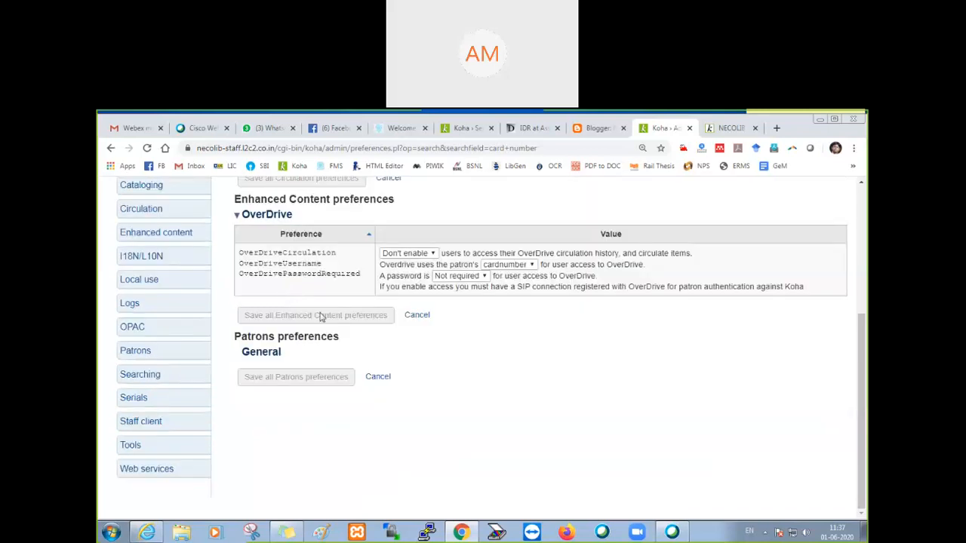
{"action": "left_click", "coordinate": [254, 358]}
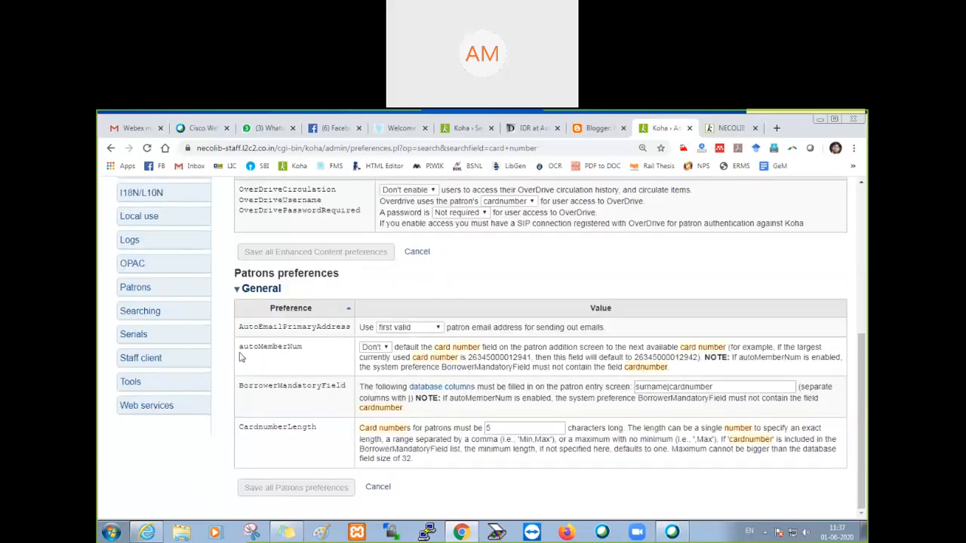
Step: Change the autoMemberNum preference to Do so card numbers are assigned automatically
{"action": "left_click_drag", "start_coordinate": [239, 348], "coordinate": [309, 354]}
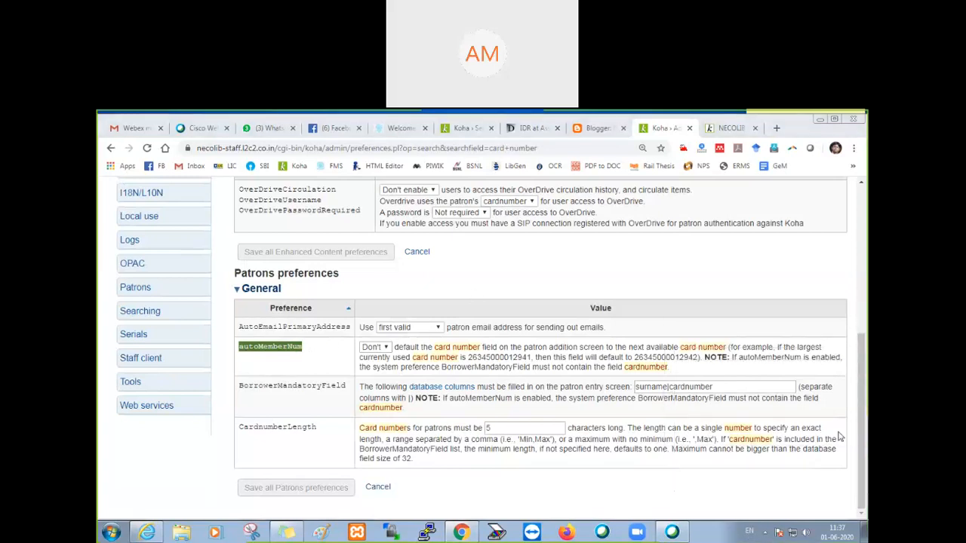
{"action": "left_click", "coordinate": [385, 349]}
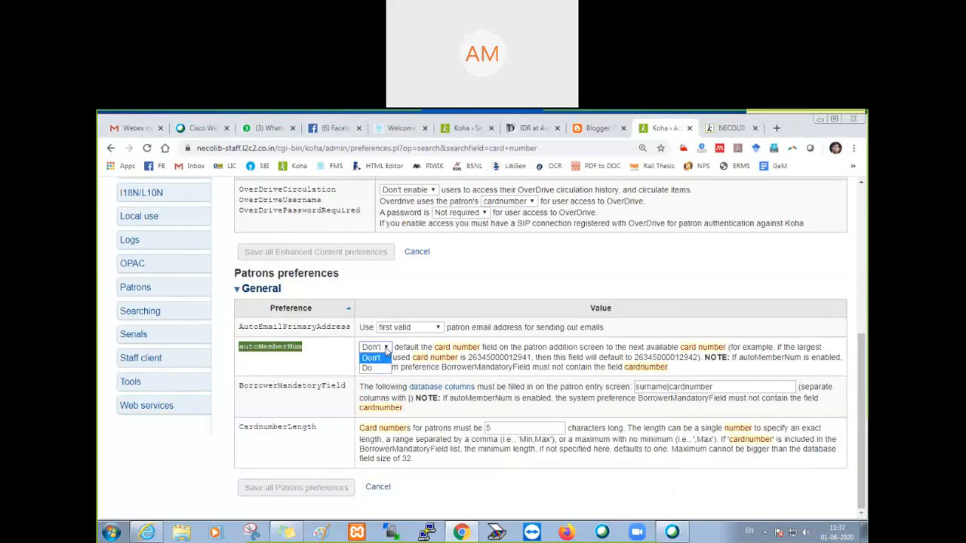
{"action": "left_click", "coordinate": [380, 370]}
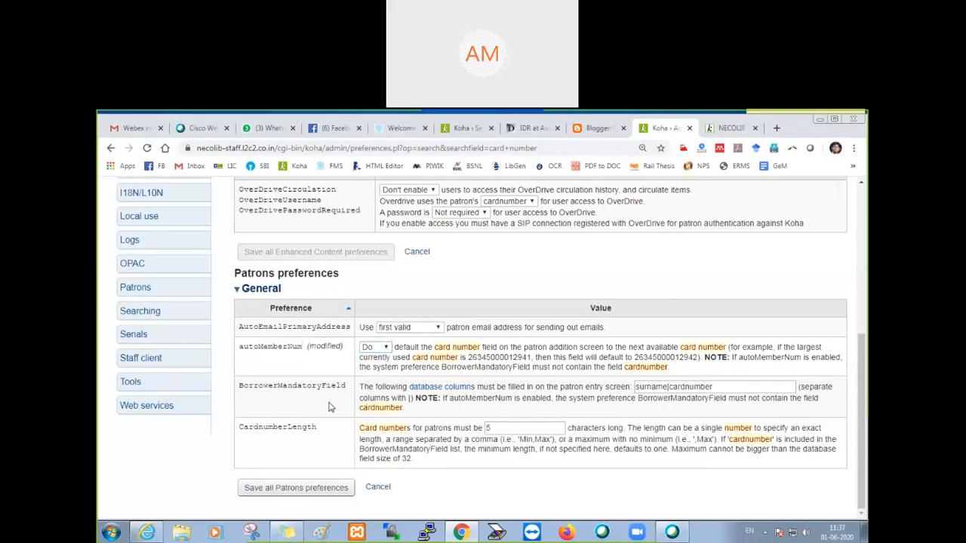
Step: Set the CardnumberLength preference to 3 characters and save all Patrons preferences
{"action": "double_click", "coordinate": [500, 428]}
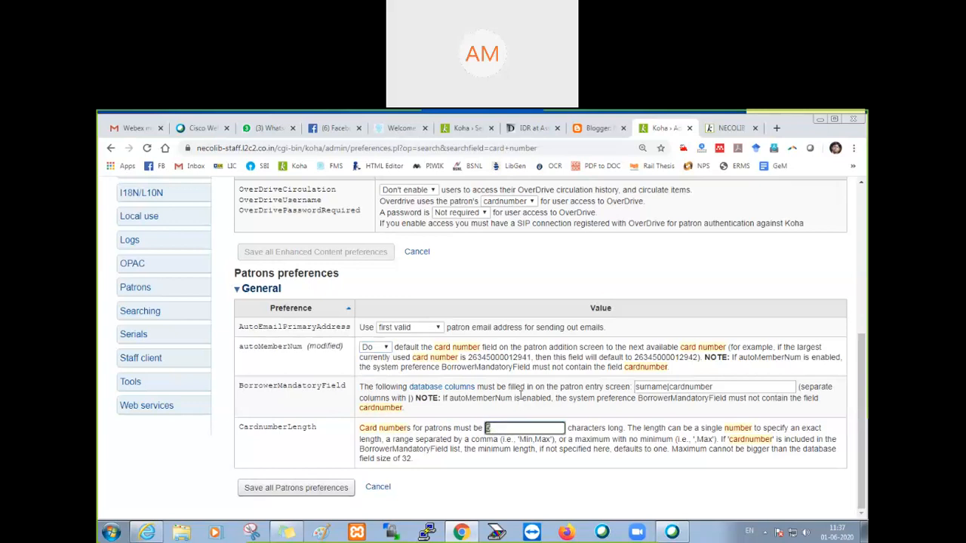
{"action": "type", "text": "3"}
{"action": "left_click", "coordinate": [286, 496]}
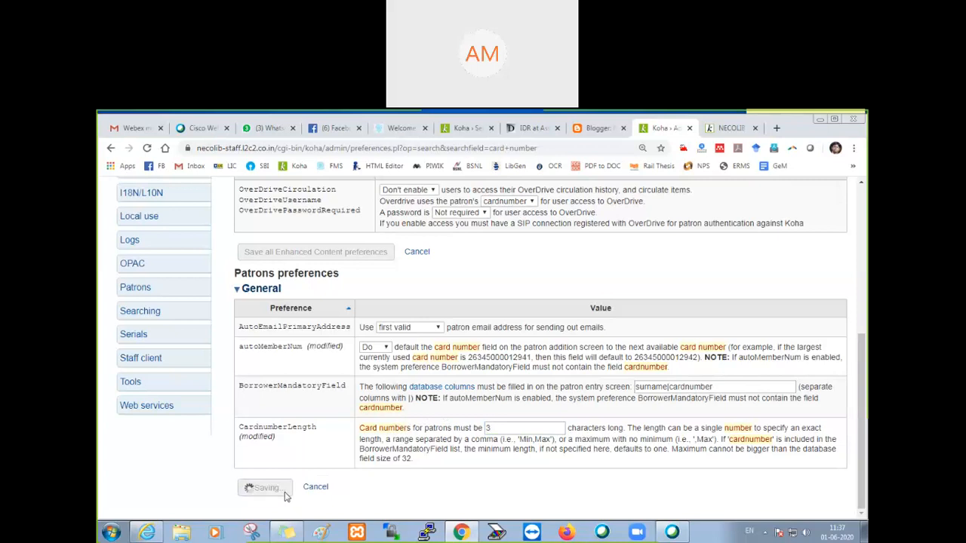
Step: Reload the OPAC registration form and check its Library section for the card number field
{"action": "left_click", "coordinate": [725, 130]}
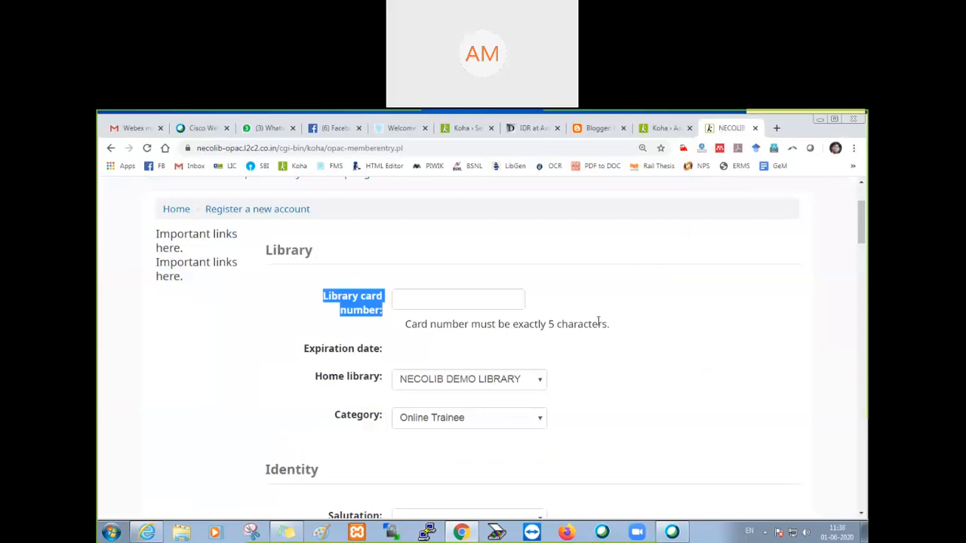
{"action": "left_click", "coordinate": [671, 130]}
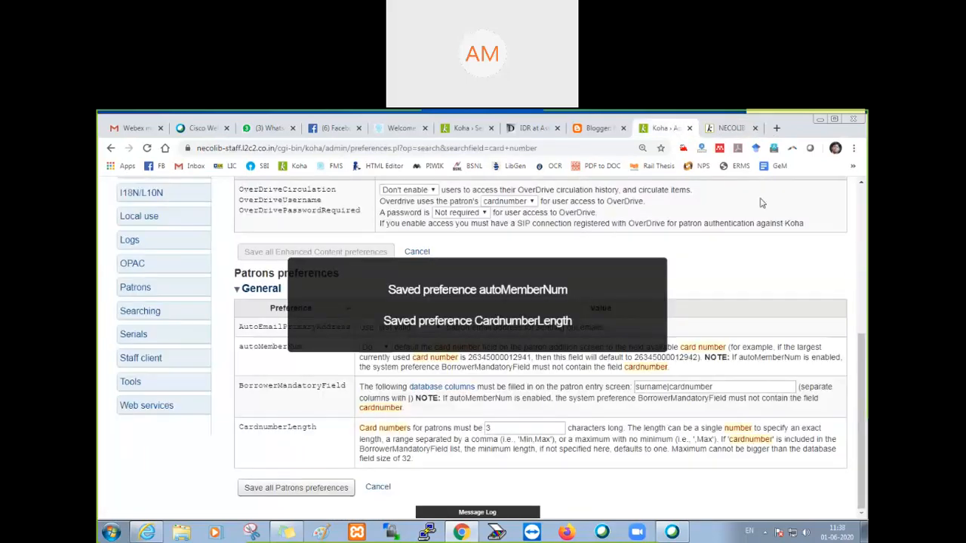
{"action": "left_click", "coordinate": [731, 130]}
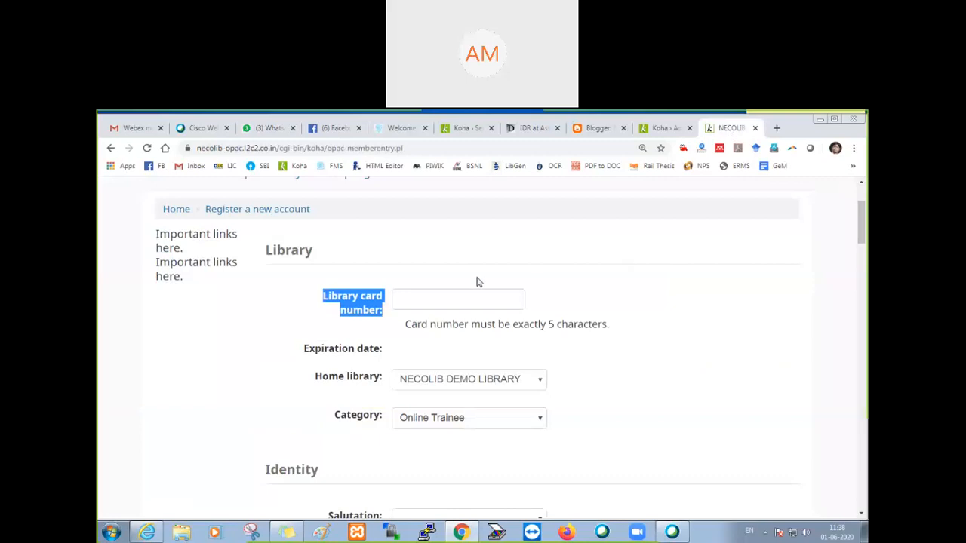
{"action": "key", "text": "F5"}
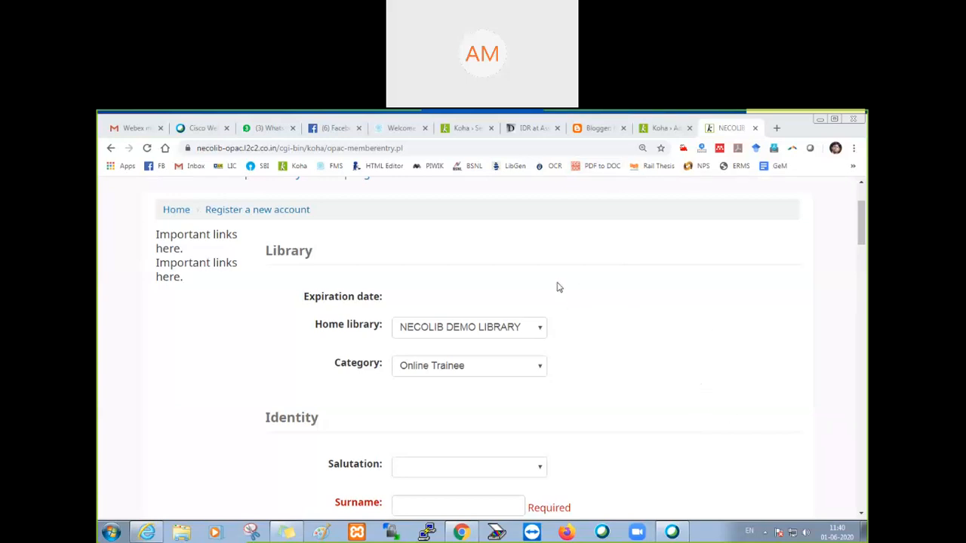
Step: Return to the staff system's Koha administration and open the Patron categories list
{"action": "left_click", "coordinate": [662, 130]}
{"action": "scroll", "coordinate": [636, 183], "scroll_direction": "up", "scroll_amount": 5}
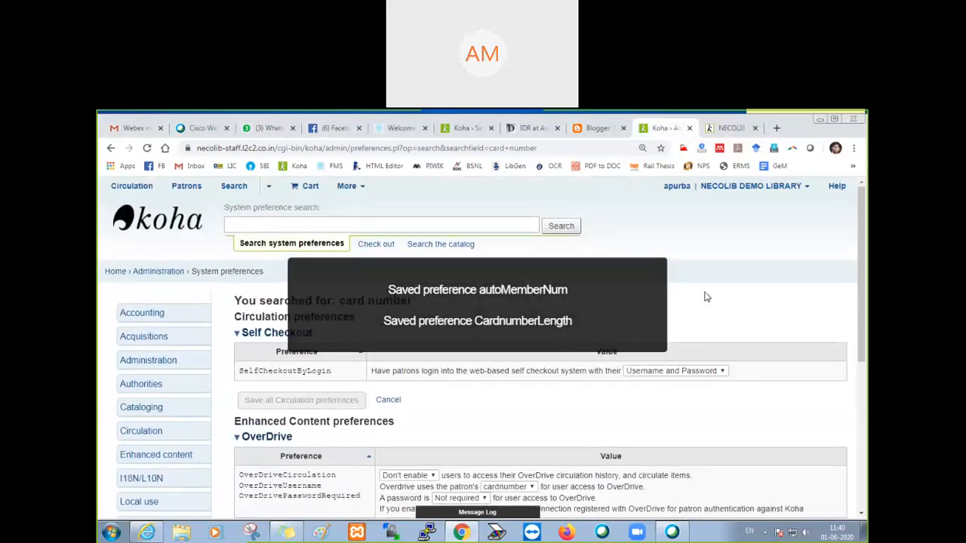
{"action": "left_click", "coordinate": [150, 273]}
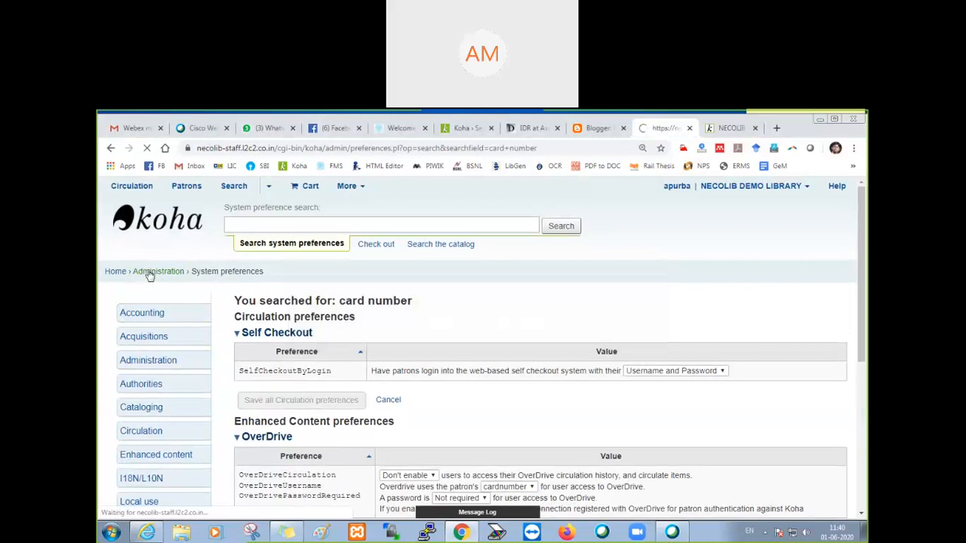
{"action": "scroll", "coordinate": [297, 213], "scroll_direction": "down", "scroll_amount": 3}
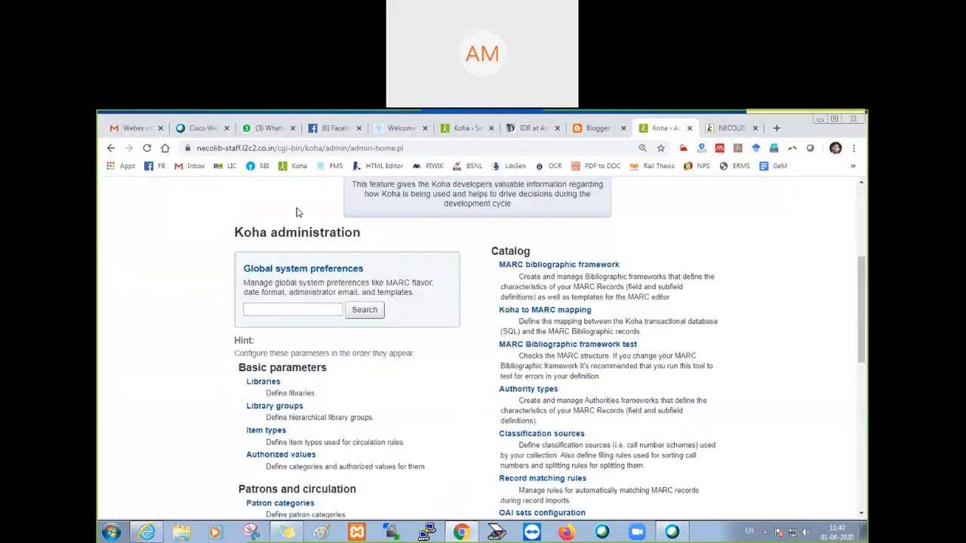
{"action": "scroll", "coordinate": [307, 252], "scroll_direction": "down", "scroll_amount": 2}
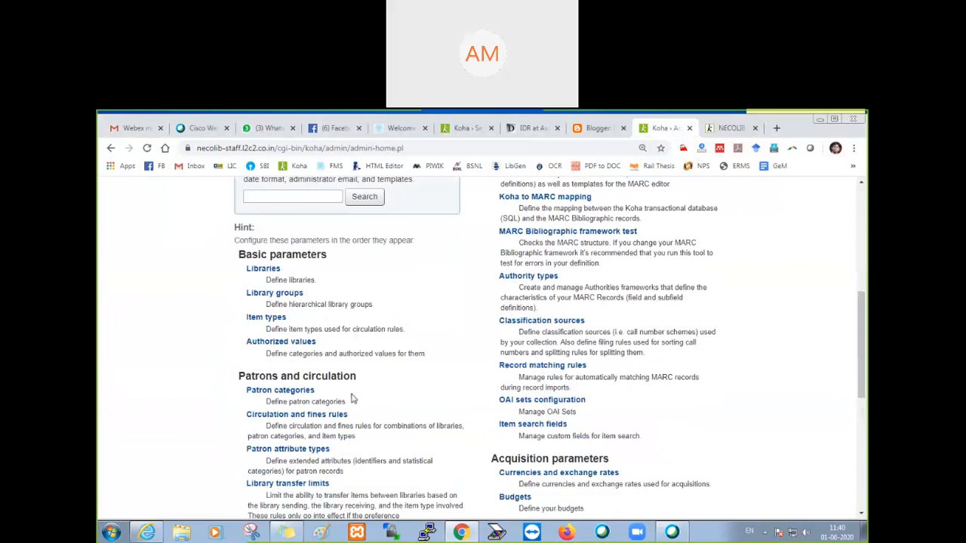
{"action": "left_click", "coordinate": [295, 393]}
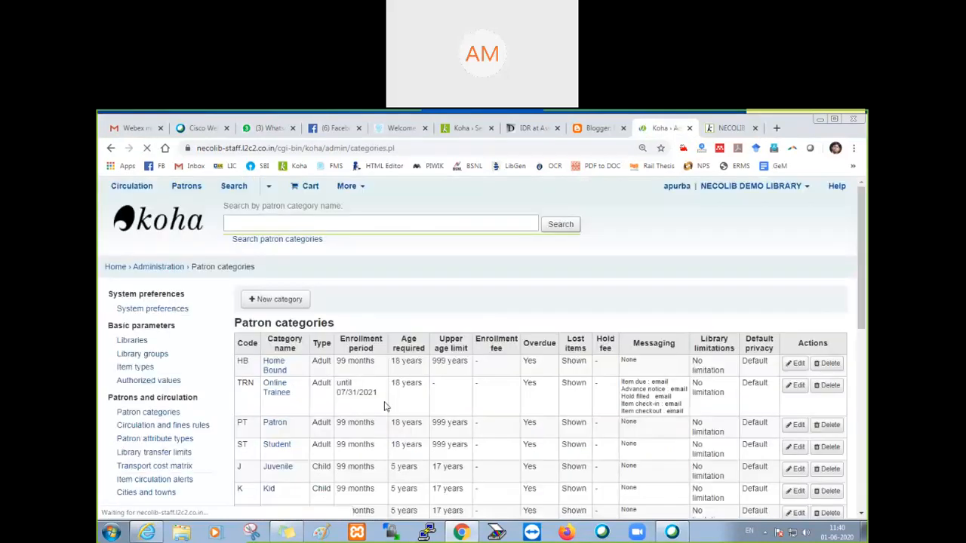
Step: Examine the patron categories and their codes, especially TRN Online Trainee, and return to the Koha administration home page
{"action": "scroll", "coordinate": [389, 399], "scroll_direction": "down", "scroll_amount": 3}
{"action": "scroll", "coordinate": [354, 370], "scroll_direction": "down", "scroll_amount": 2}
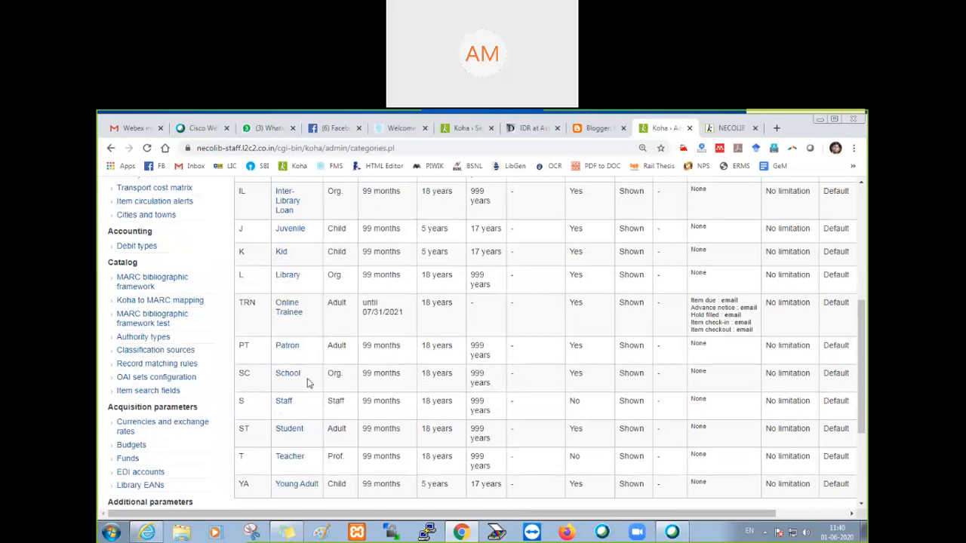
{"action": "scroll", "coordinate": [309, 434], "scroll_direction": "down", "scroll_amount": 2}
{"action": "scroll", "coordinate": [308, 325], "scroll_direction": "up", "scroll_amount": 3}
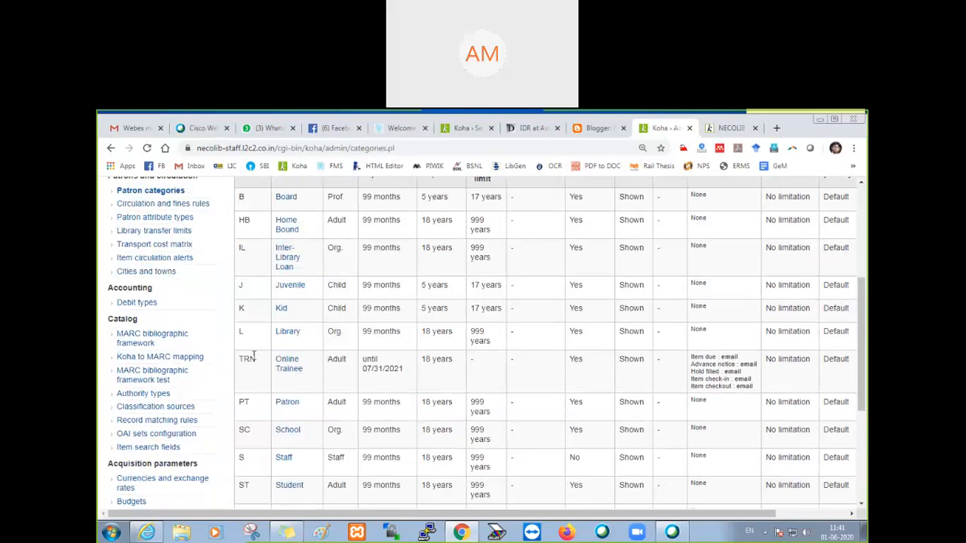
{"action": "scroll", "coordinate": [309, 370], "scroll_direction": "up", "scroll_amount": 2}
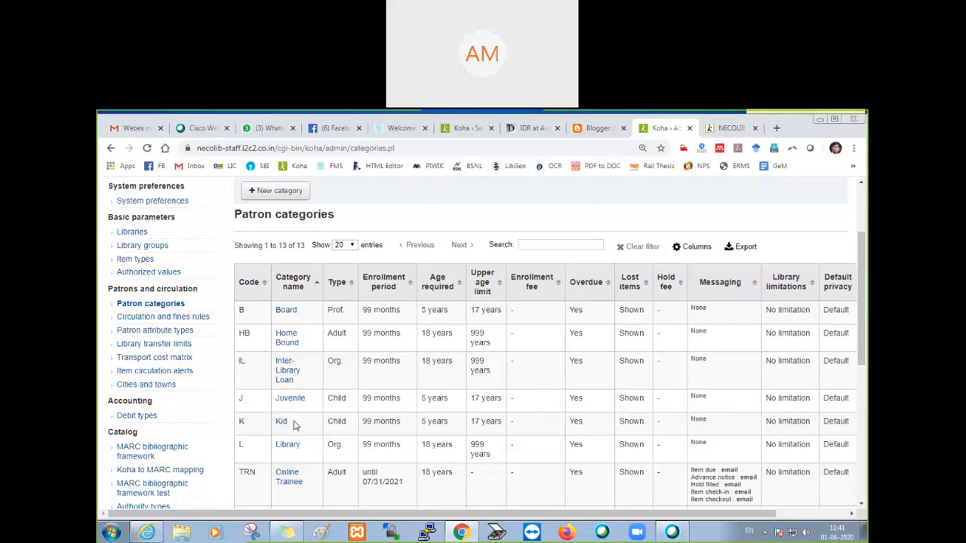
{"action": "scroll", "coordinate": [297, 426], "scroll_direction": "down", "scroll_amount": 3}
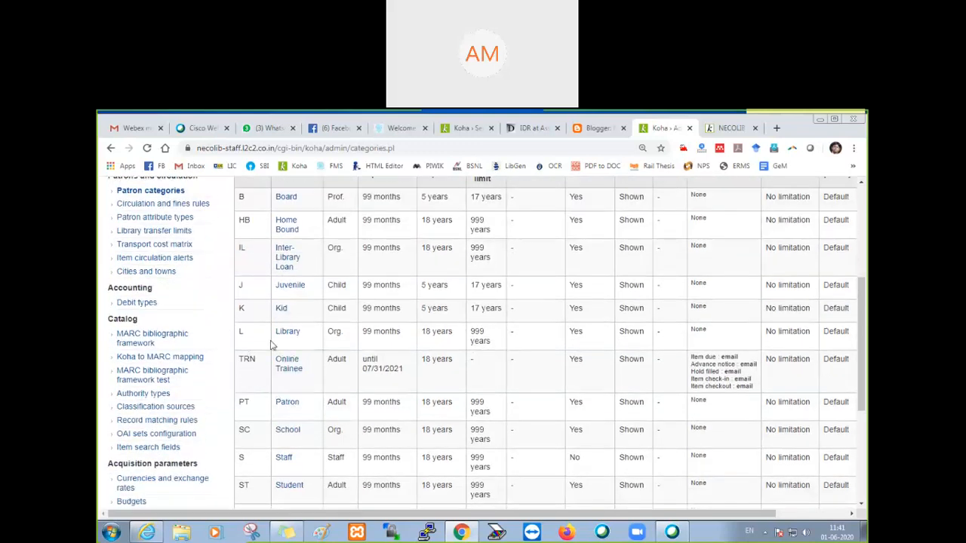
{"action": "scroll", "coordinate": [337, 387], "scroll_direction": "up", "scroll_amount": 6}
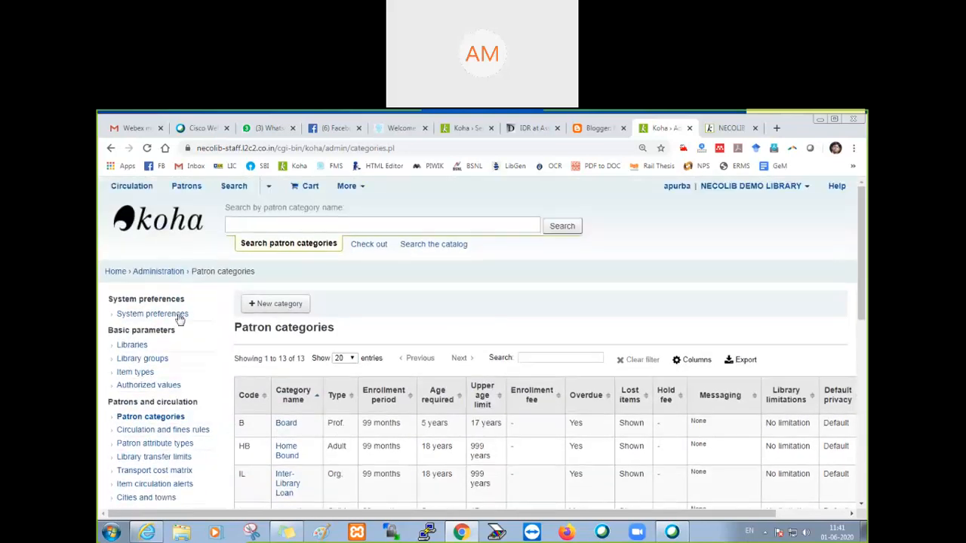
{"action": "left_click", "coordinate": [160, 277]}
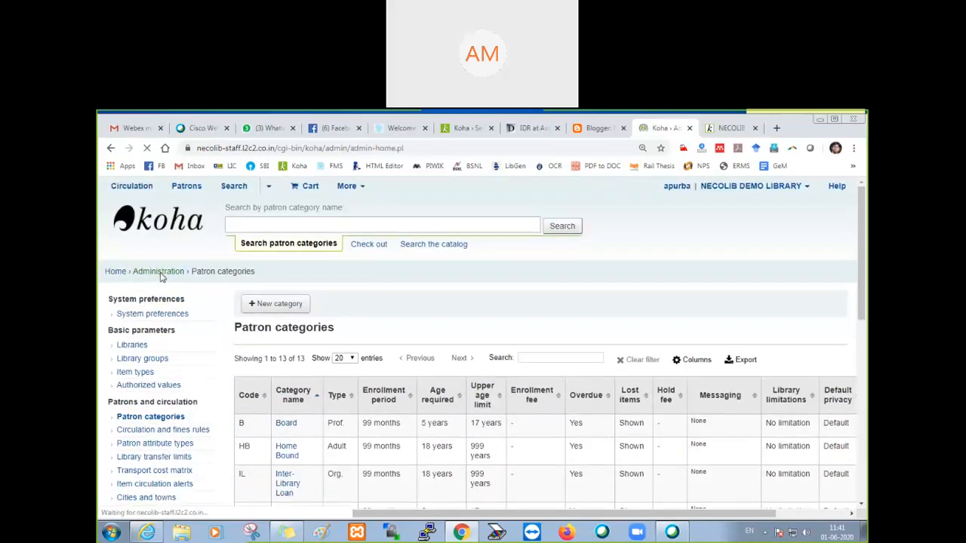
{"action": "scroll", "coordinate": [190, 285], "scroll_direction": "down", "scroll_amount": 3}
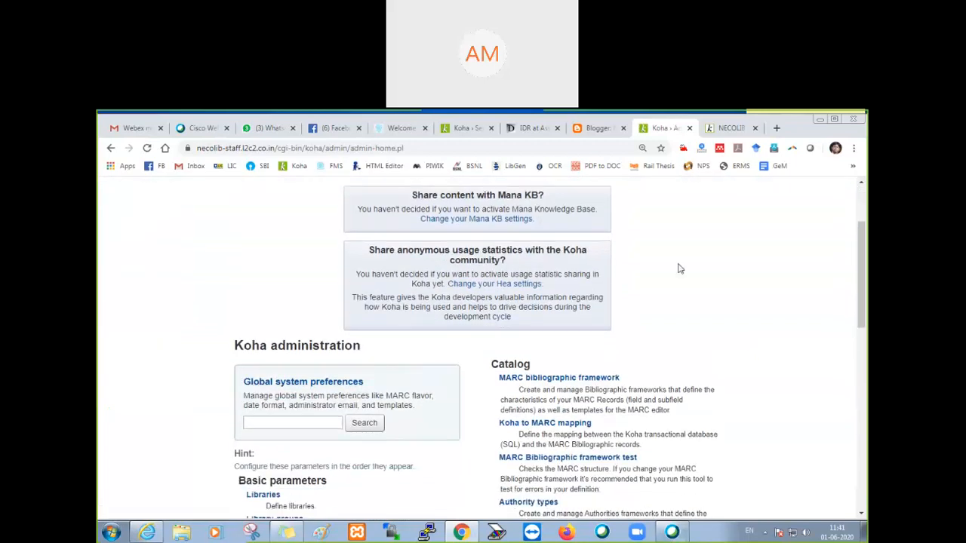
Step: Go through the OPAC registration form from the Identity section down to the Password section and back to its beginning
{"action": "left_click", "coordinate": [729, 128]}
{"action": "scroll", "coordinate": [468, 317], "scroll_direction": "down", "scroll_amount": 3}
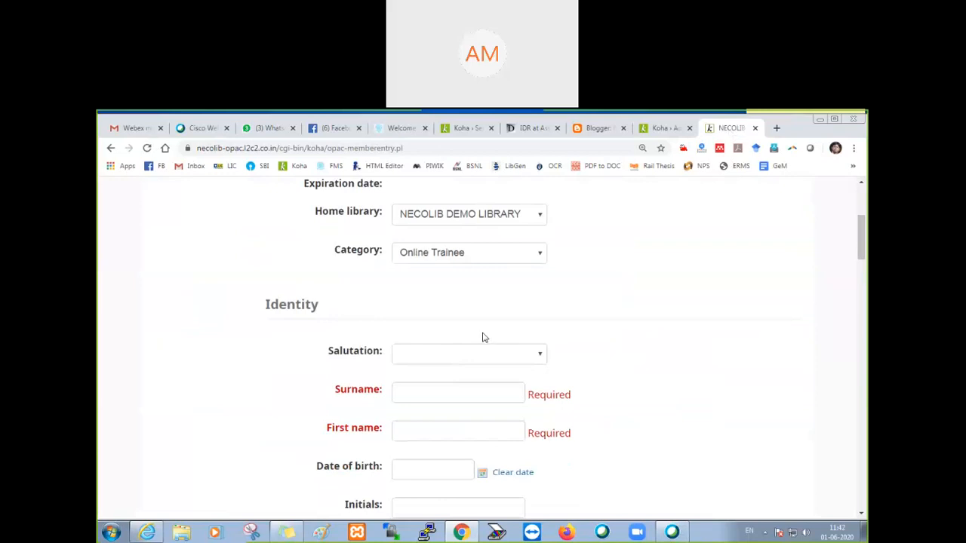
{"action": "scroll", "coordinate": [475, 248], "scroll_direction": "down", "scroll_amount": 8}
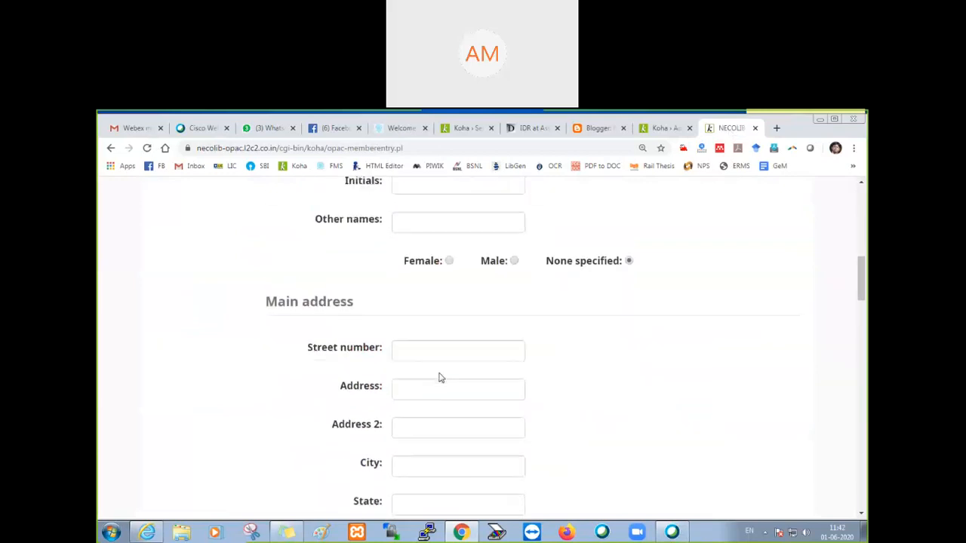
{"action": "scroll", "coordinate": [441, 377], "scroll_direction": "down", "scroll_amount": 15}
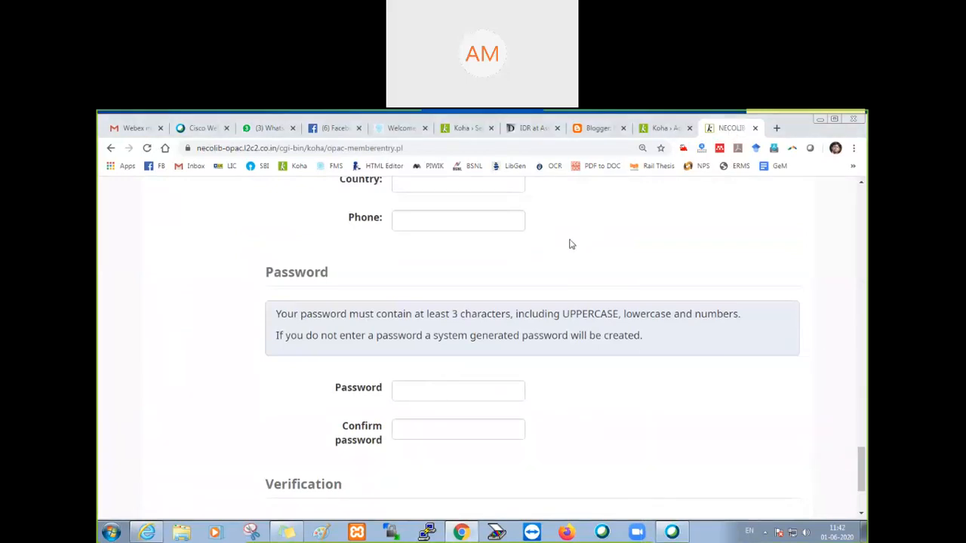
{"action": "scroll", "coordinate": [572, 244], "scroll_direction": "up", "scroll_amount": 15}
{"action": "scroll", "coordinate": [571, 244], "scroll_direction": "up", "scroll_amount": 12}
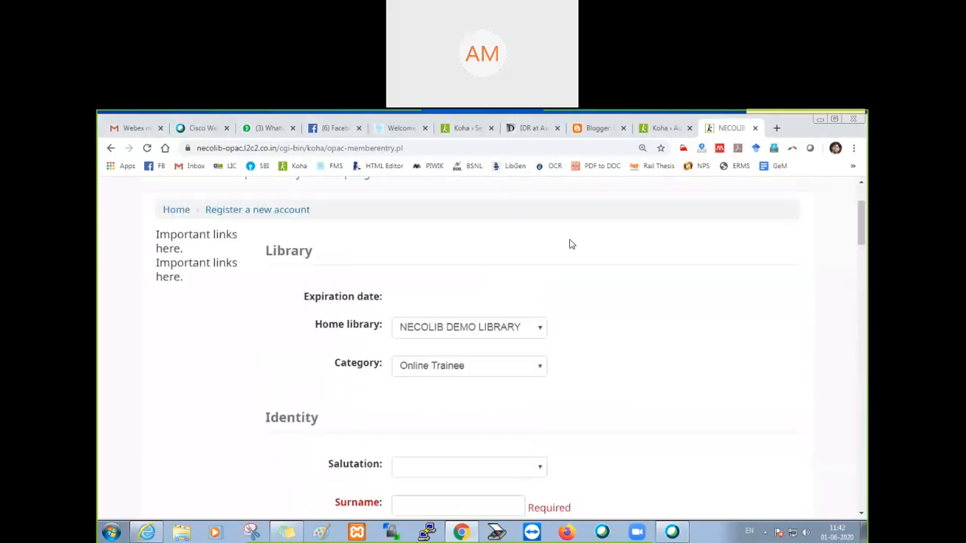
Step: Check which Identity fields of the registration form are required and open the Date of birth calendar
{"action": "scroll", "coordinate": [528, 317], "scroll_direction": "down", "scroll_amount": 1}
{"action": "scroll", "coordinate": [423, 321], "scroll_direction": "down", "scroll_amount": 3}
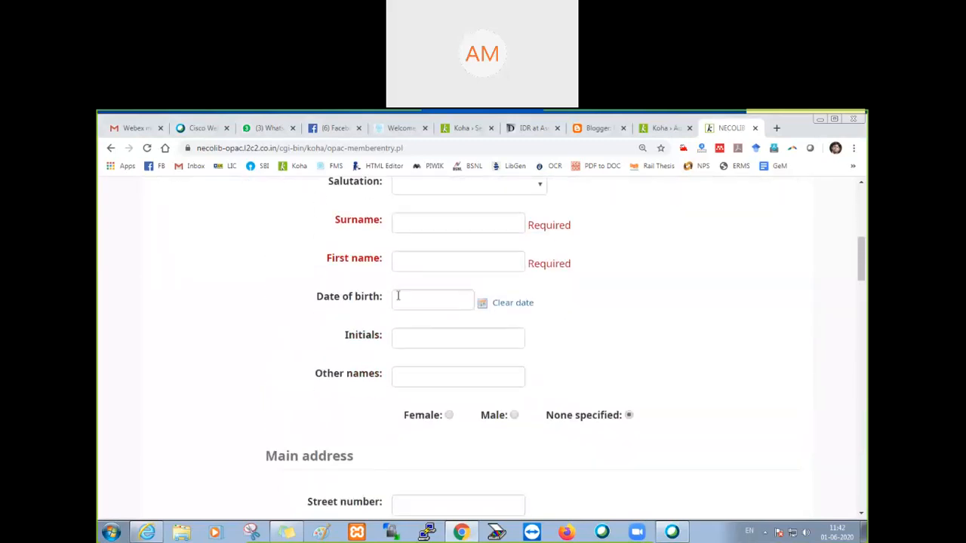
{"action": "scroll", "coordinate": [580, 320], "scroll_direction": "down", "scroll_amount": 1}
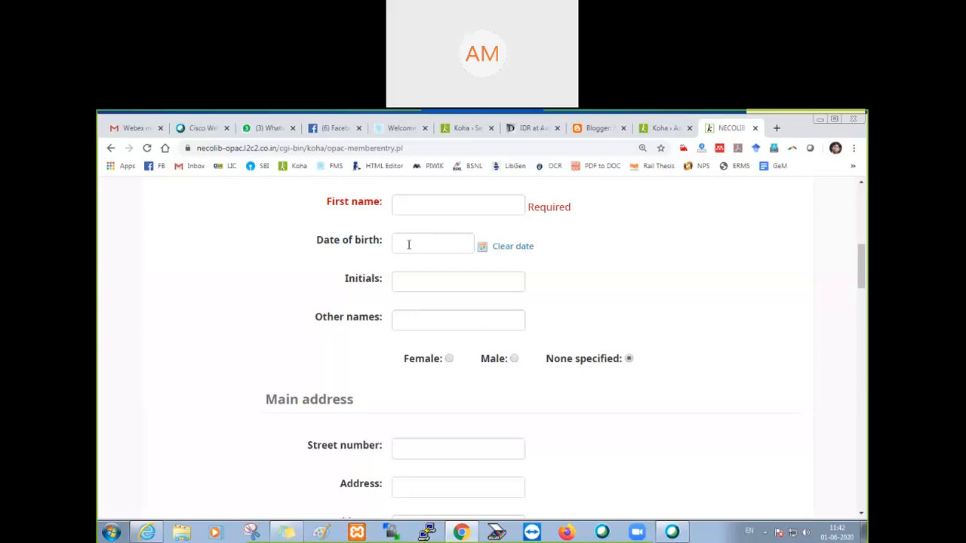
{"action": "left_click", "coordinate": [408, 244]}
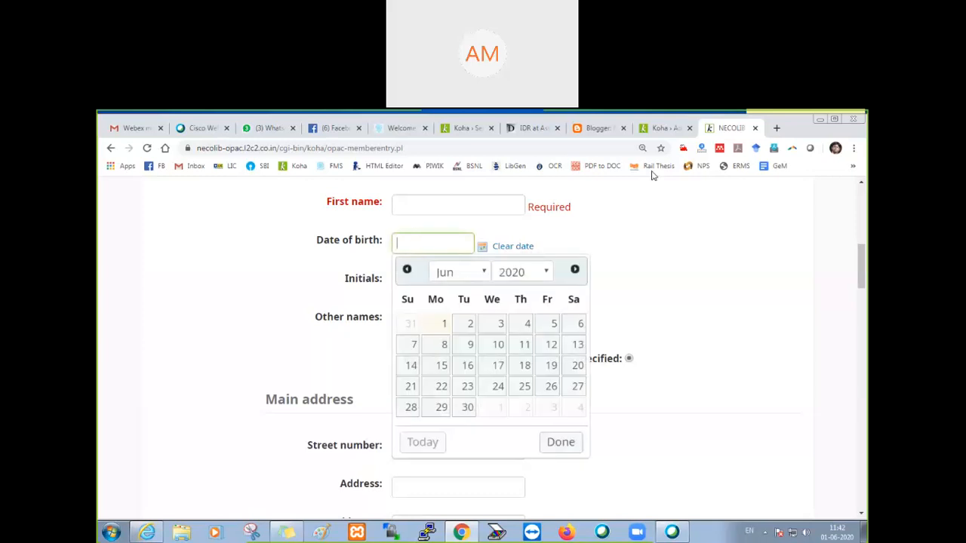
Step: Open the OPAC preferences in the staff system's Global system preferences and go to the Self Registration section
{"action": "left_click", "coordinate": [660, 130]}
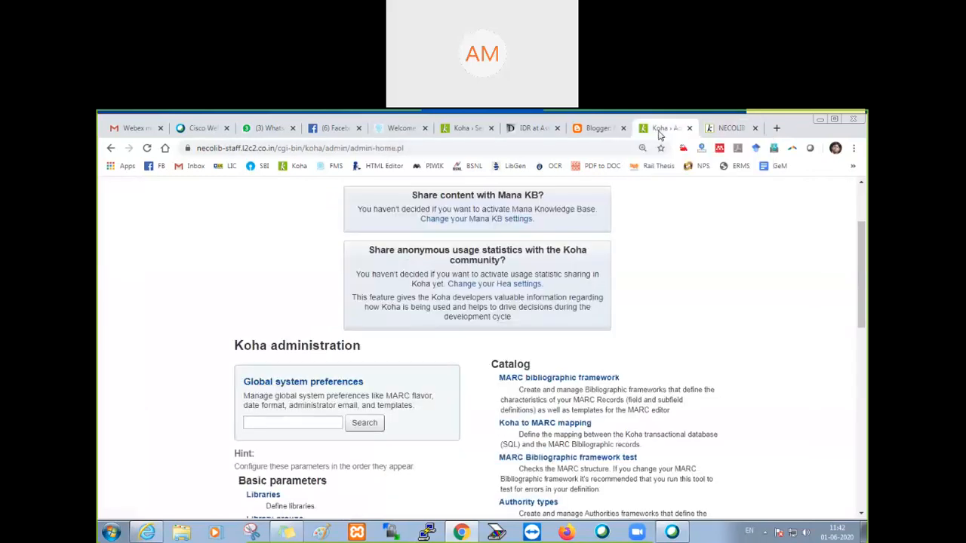
{"action": "left_click", "coordinate": [288, 385]}
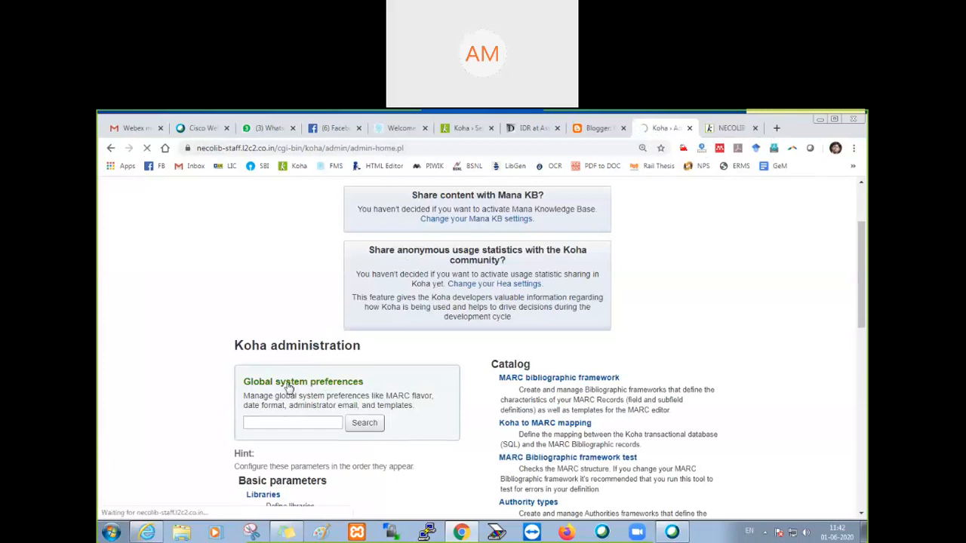
{"action": "scroll", "coordinate": [224, 376], "scroll_direction": "down", "scroll_amount": 3}
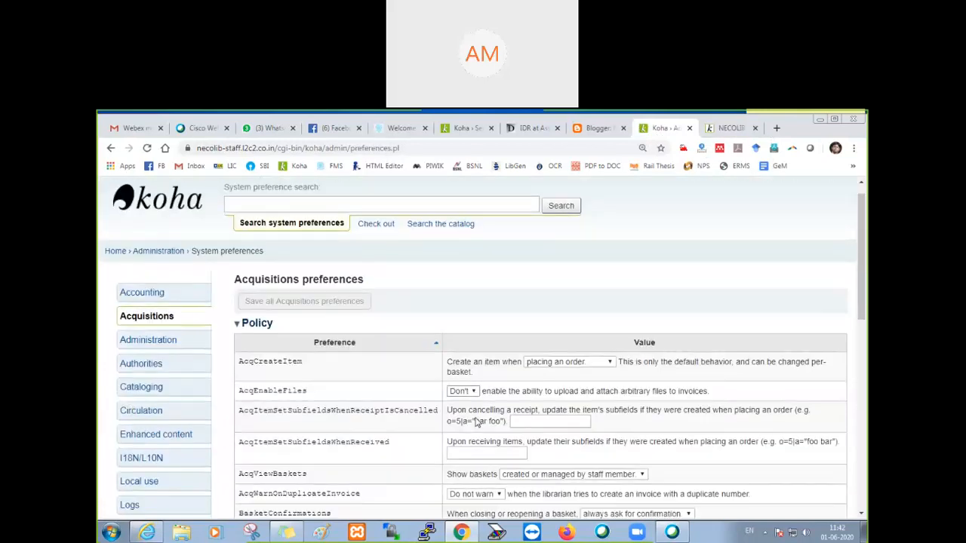
{"action": "left_click", "coordinate": [133, 324]}
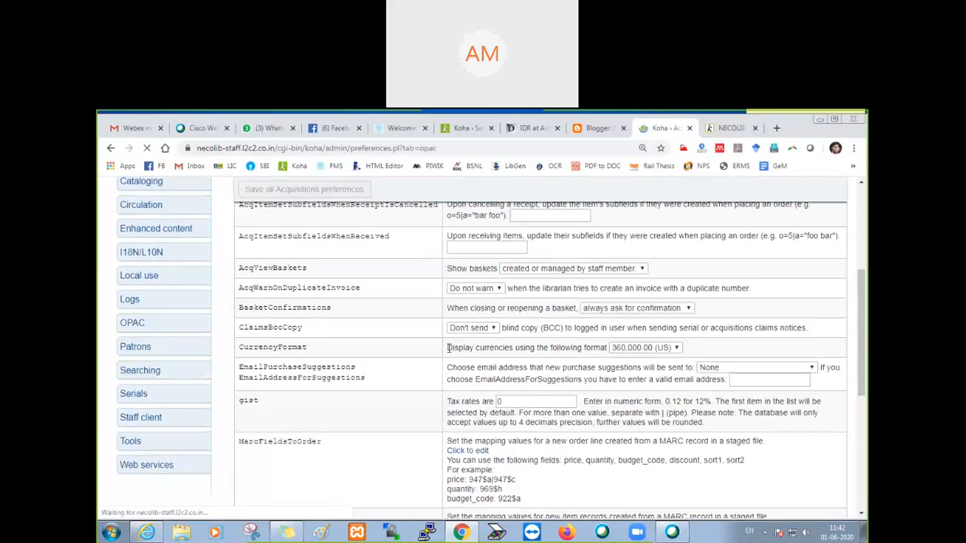
{"action": "scroll", "coordinate": [445, 347], "scroll_direction": "down", "scroll_amount": 10}
{"action": "scroll", "coordinate": [439, 347], "scroll_direction": "down", "scroll_amount": 15}
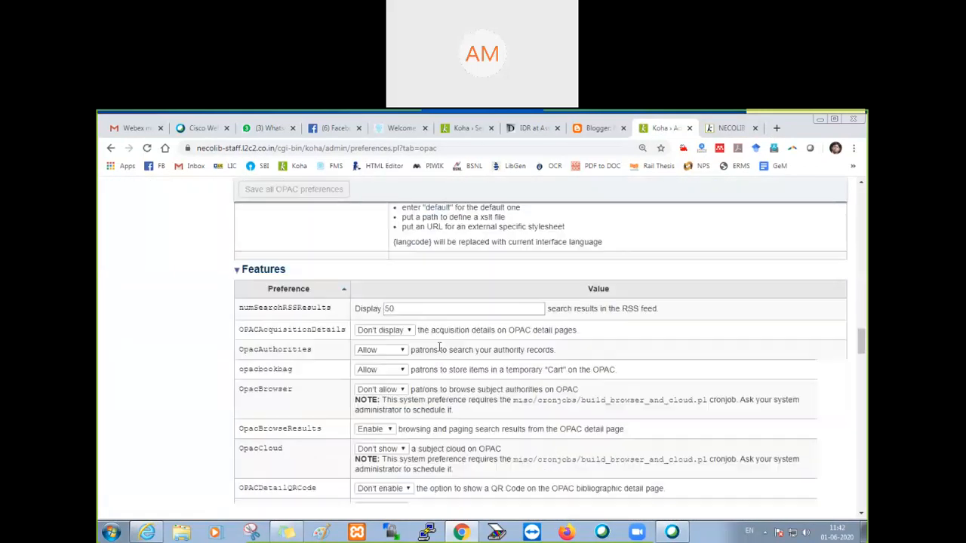
{"action": "scroll", "coordinate": [439, 351], "scroll_direction": "down", "scroll_amount": 15}
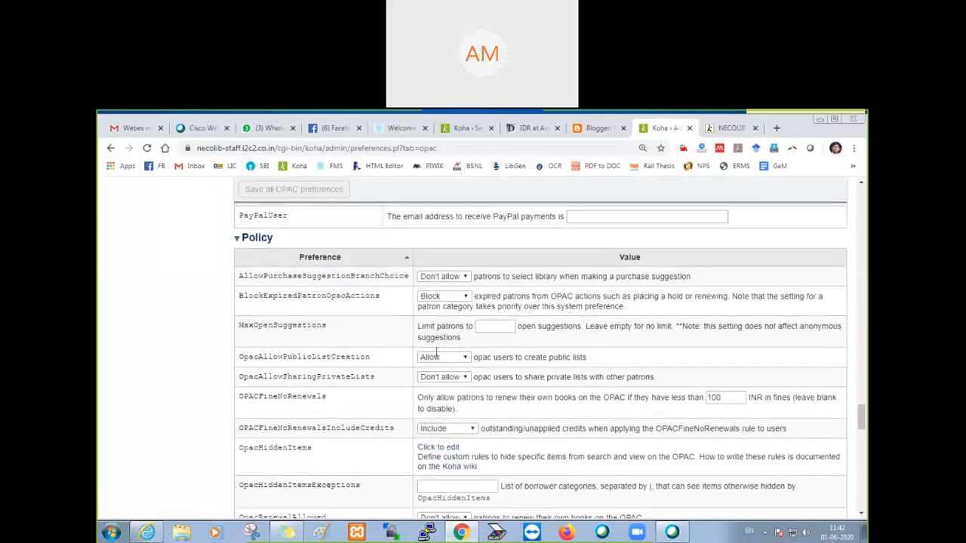
{"action": "scroll", "coordinate": [435, 356], "scroll_direction": "down", "scroll_amount": 3}
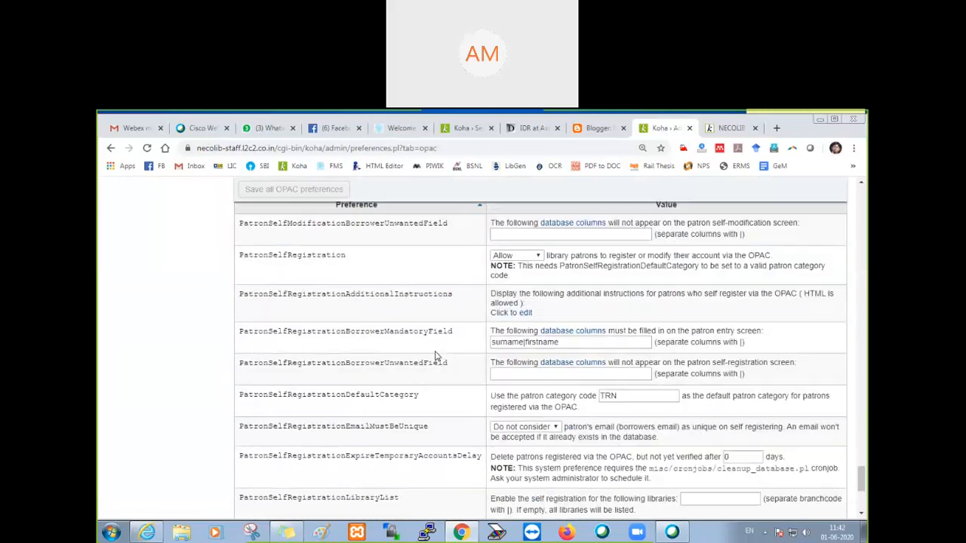
Step: Review the Self Registration preferences and highlight the name PatronSelfRegistrationBorrowerMandatoryField
{"action": "scroll", "coordinate": [347, 310], "scroll_direction": "up", "scroll_amount": 1}
{"action": "scroll", "coordinate": [389, 302], "scroll_direction": "up", "scroll_amount": 1}
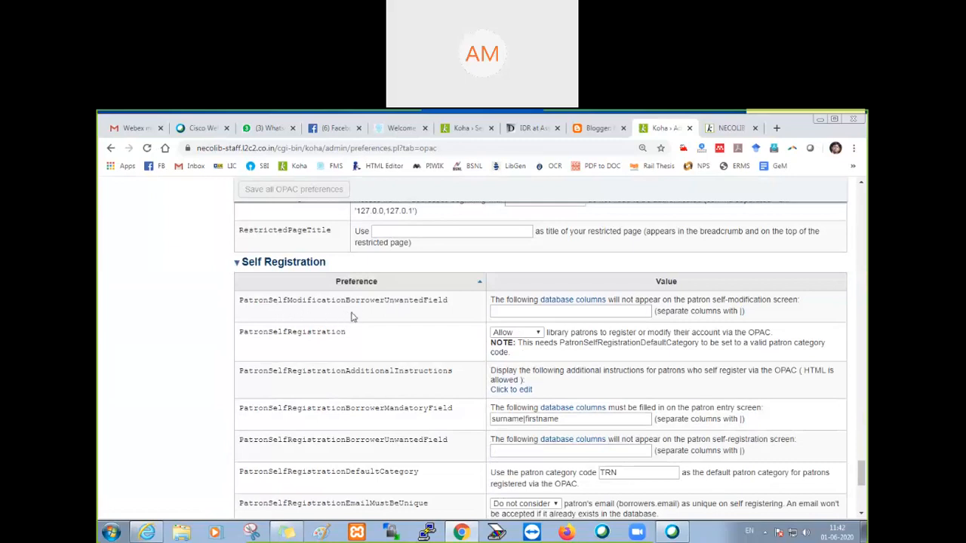
{"action": "scroll", "coordinate": [351, 321], "scroll_direction": "down", "scroll_amount": 2}
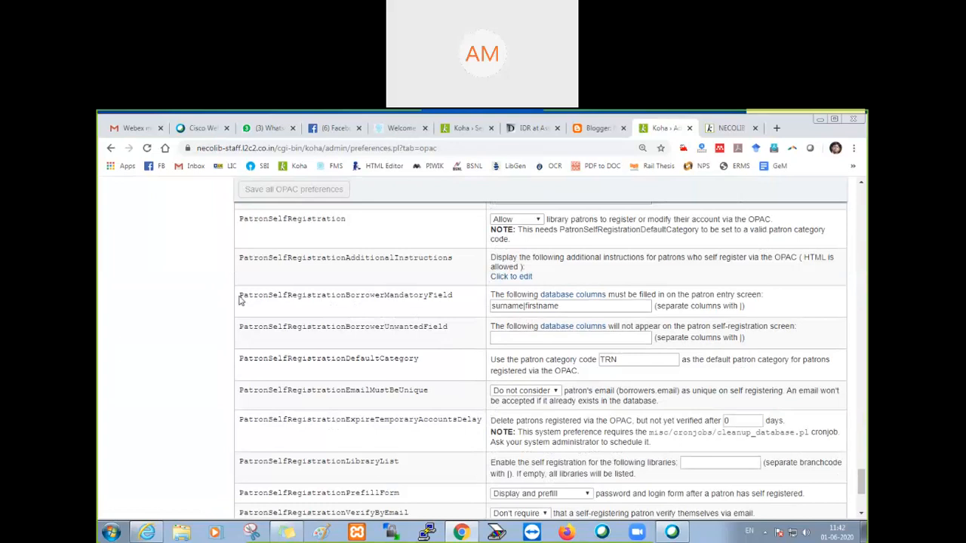
{"action": "left_click_drag", "start_coordinate": [239, 298], "coordinate": [460, 307]}
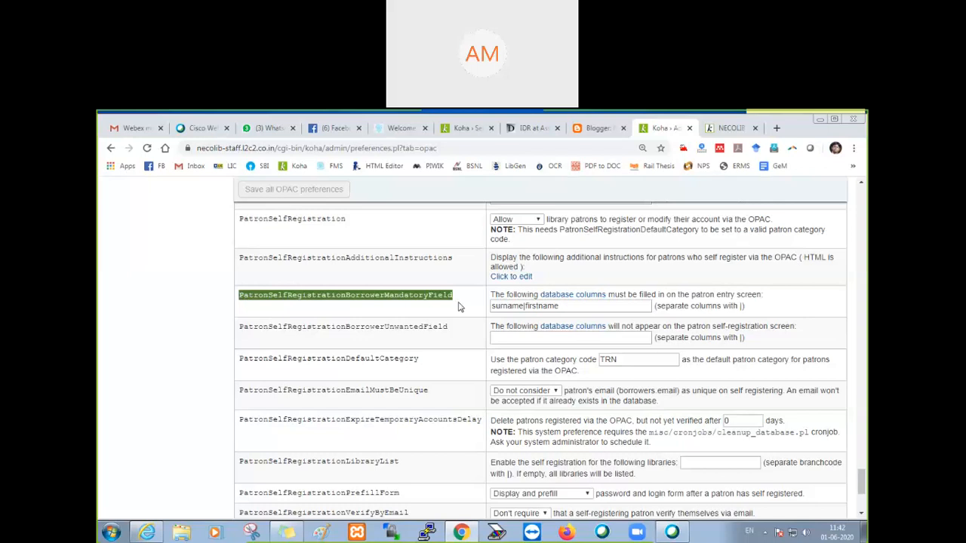
Step: Enlarge the preferences page to 125% and examine PatronSelfRegistrationBorrowerMandatoryField and its list of database columns
{"action": "left_click", "coordinate": [370, 309]}
{"action": "key", "text": "ctrl+plus"}
{"action": "key", "text": "ctrl+plus"}
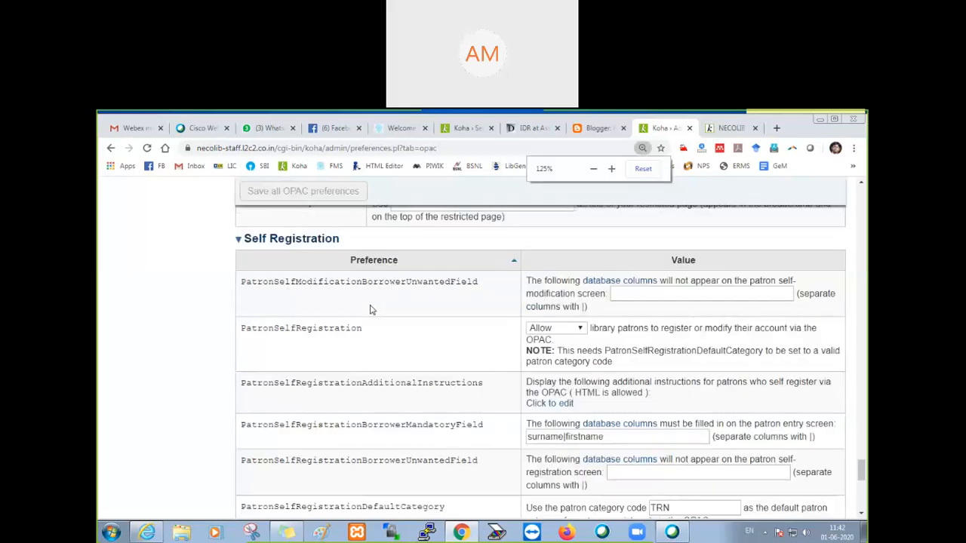
{"action": "key", "text": "ctrl+minus"}
{"action": "scroll", "coordinate": [346, 402], "scroll_direction": "down", "scroll_amount": 1}
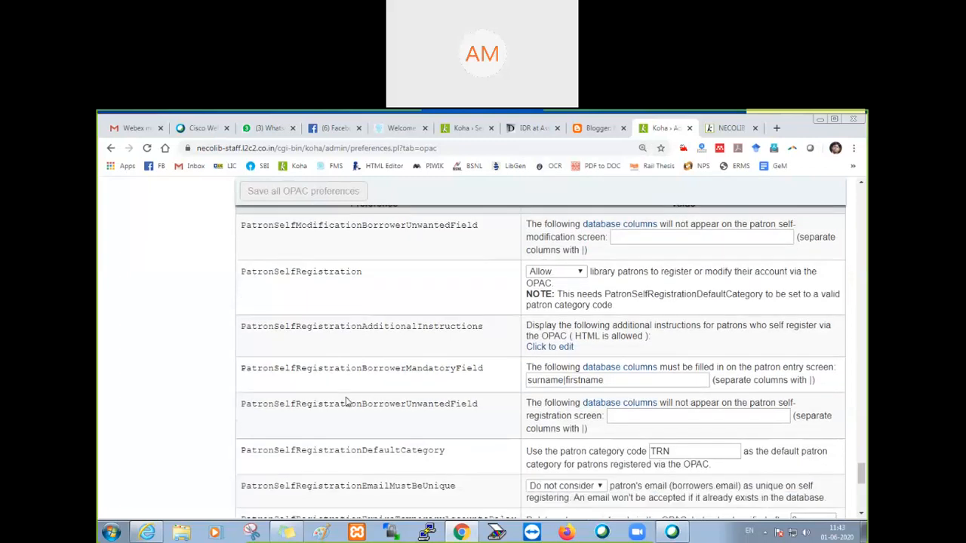
{"action": "left_click_drag", "start_coordinate": [243, 375], "coordinate": [486, 385]}
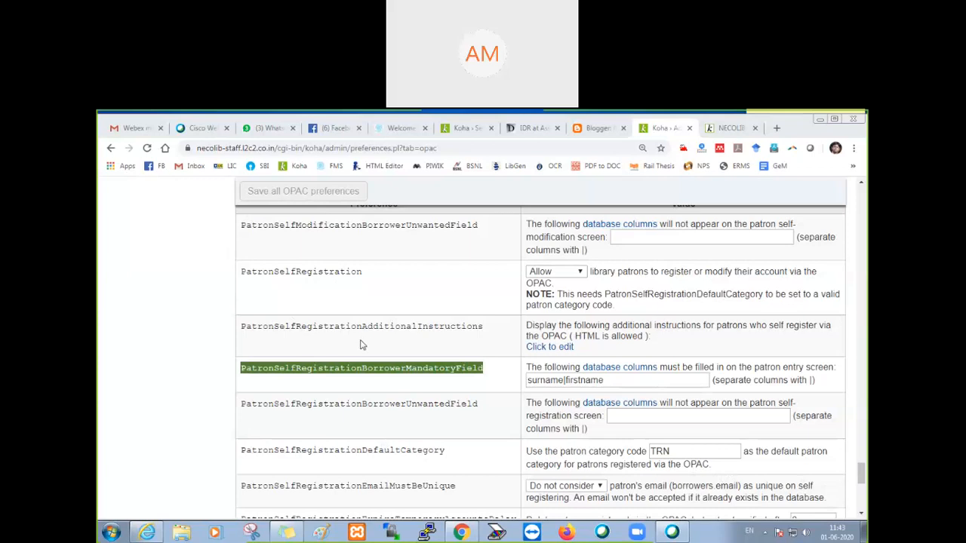
{"action": "left_click", "coordinate": [450, 349]}
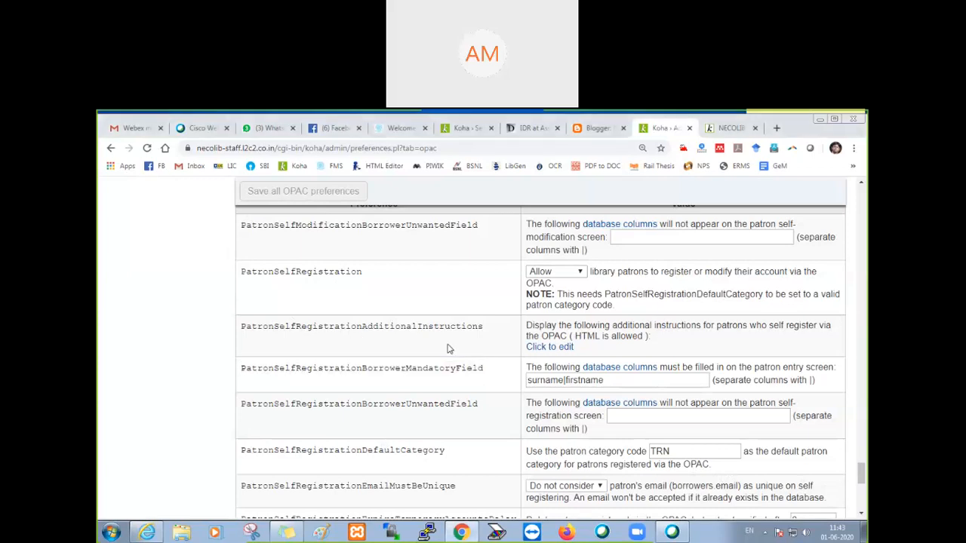
{"action": "scroll", "coordinate": [372, 385], "scroll_direction": "down", "scroll_amount": 1}
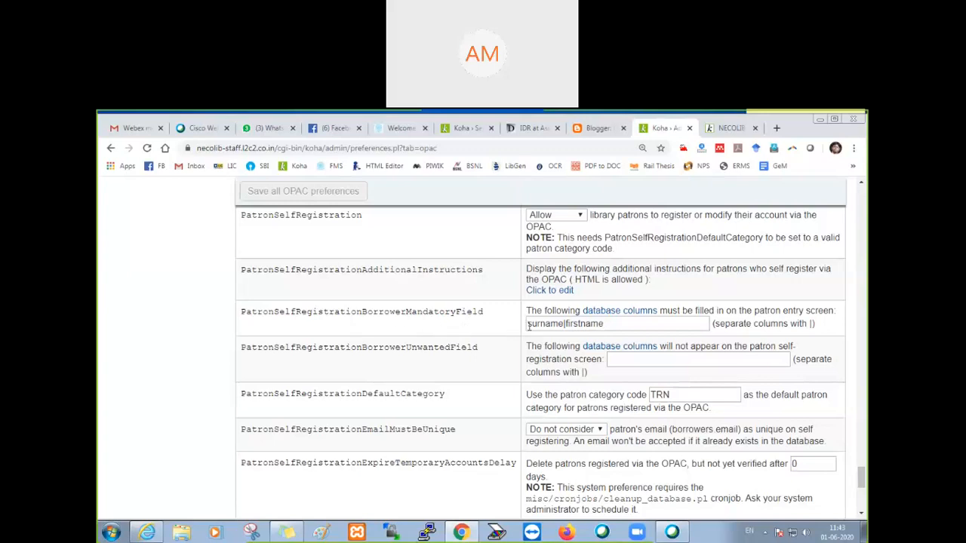
{"action": "triple_click", "coordinate": [615, 326]}
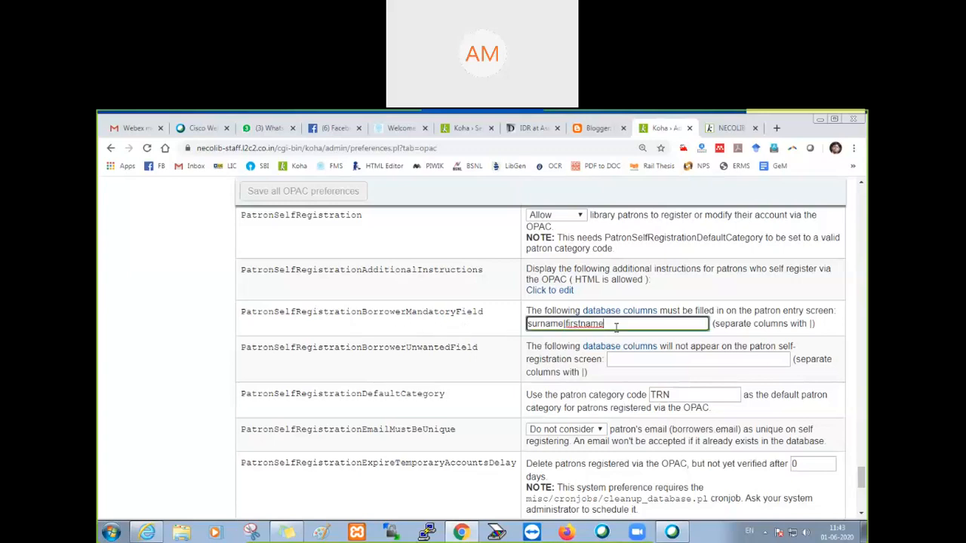
Step: Compare the required Identity fields on the OPAC registration form with the columns in PatronSelfRegistrationBorrowerMandatoryField
{"action": "left_click", "coordinate": [732, 128]}
{"action": "scroll", "coordinate": [566, 332], "scroll_direction": "up", "scroll_amount": 3}
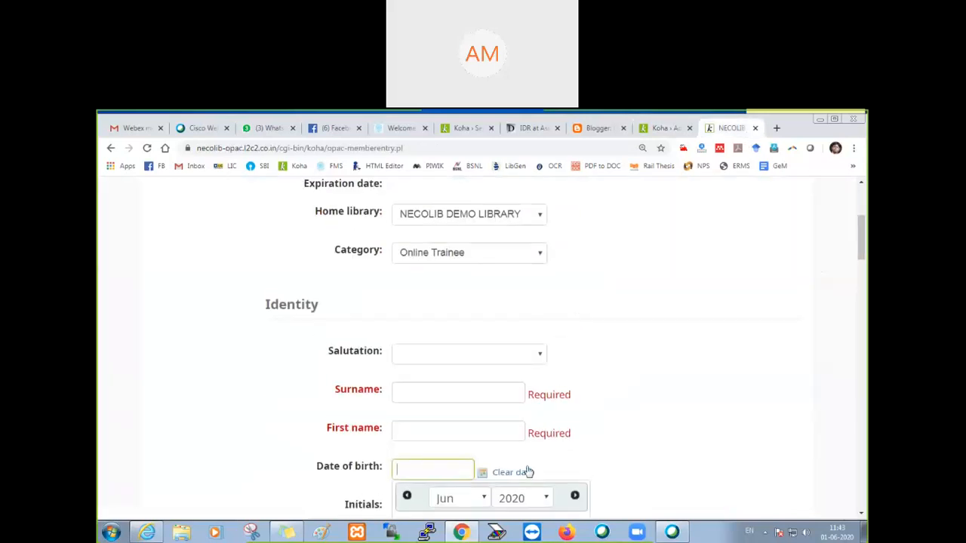
{"action": "scroll", "coordinate": [528, 472], "scroll_direction": "down", "scroll_amount": 1}
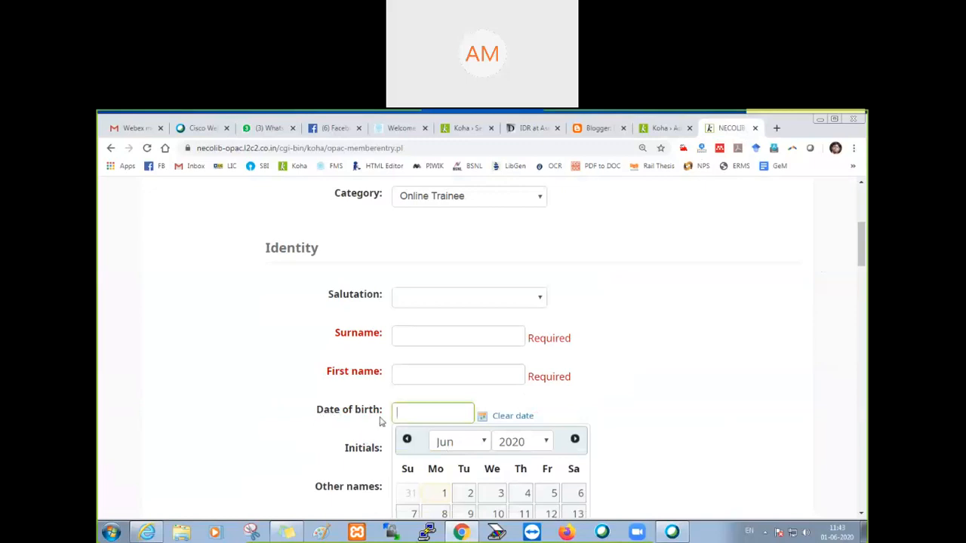
{"action": "left_click", "coordinate": [664, 124]}
{"action": "left_click", "coordinate": [610, 323]}
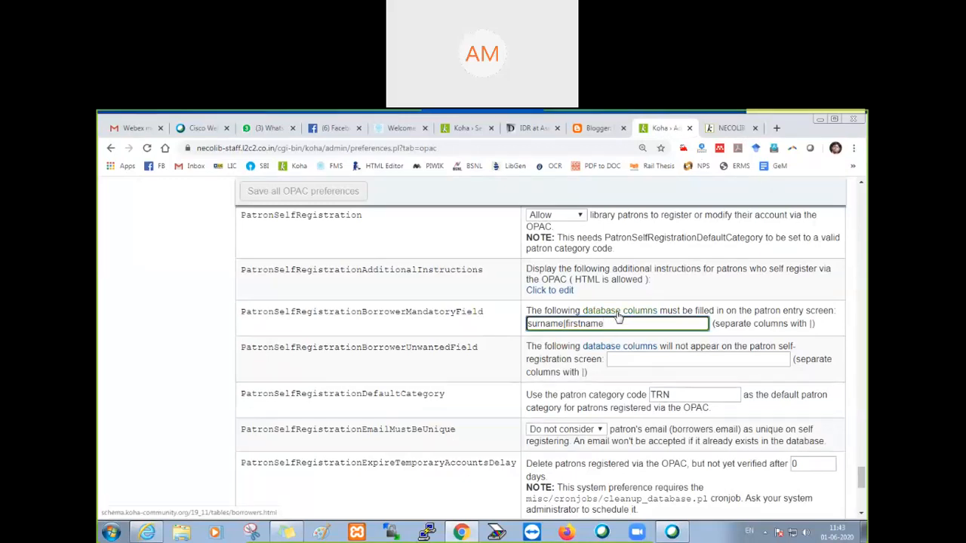
{"action": "left_click", "coordinate": [736, 129]}
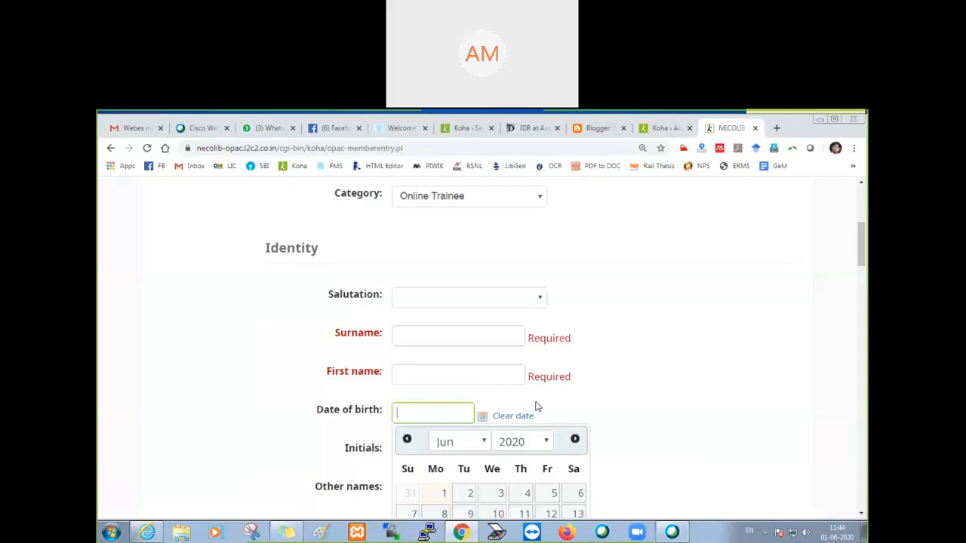
{"action": "left_click", "coordinate": [660, 130]}
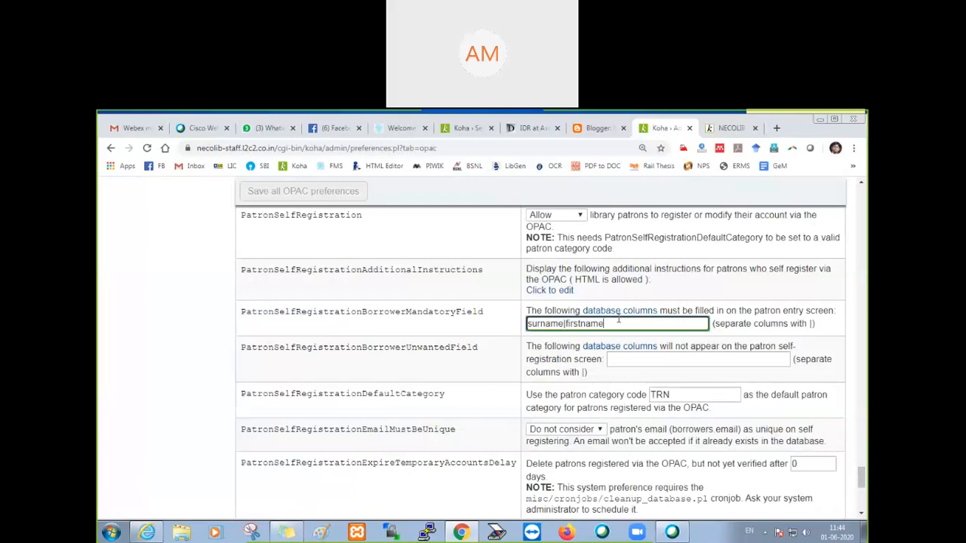
Step: Open the database columns reference for the mandatory field preference, find "date of birth" and copy the column name dateofbirth
{"action": "left_click_drag", "start_coordinate": [581, 311], "coordinate": [658, 310]}
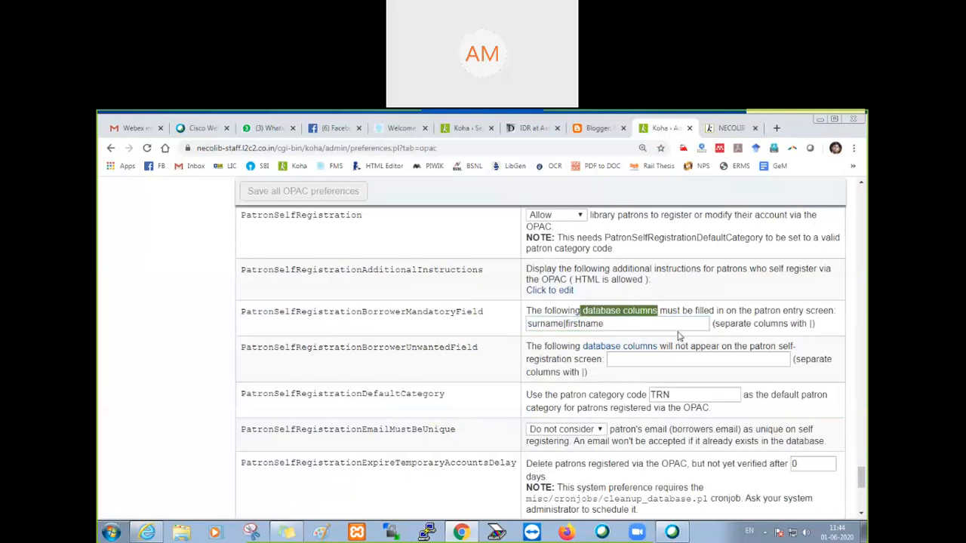
{"action": "left_click", "coordinate": [670, 323]}
{"action": "double_click", "coordinate": [670, 324]}
{"action": "left_click", "coordinate": [632, 311]}
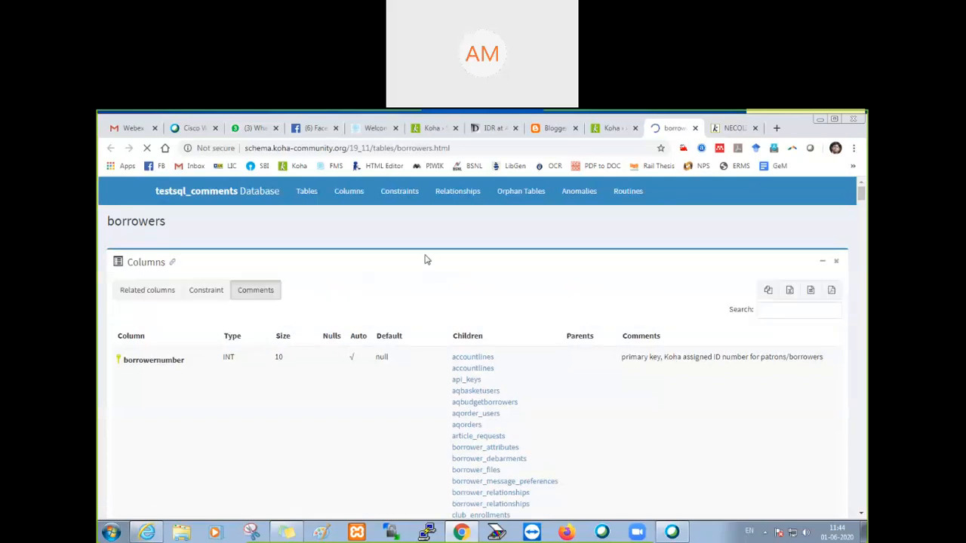
{"action": "key", "text": "ctrl+f"}
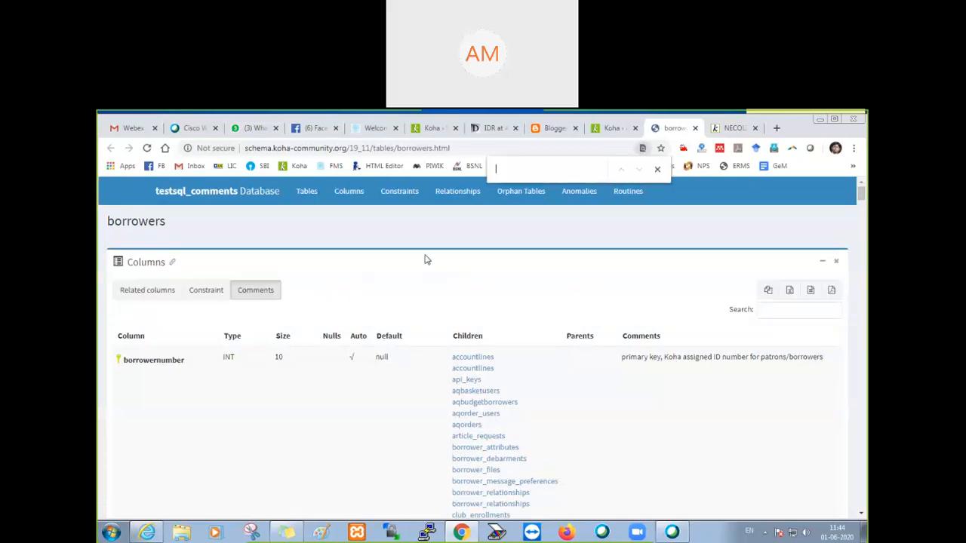
{"action": "type", "text": "date "}
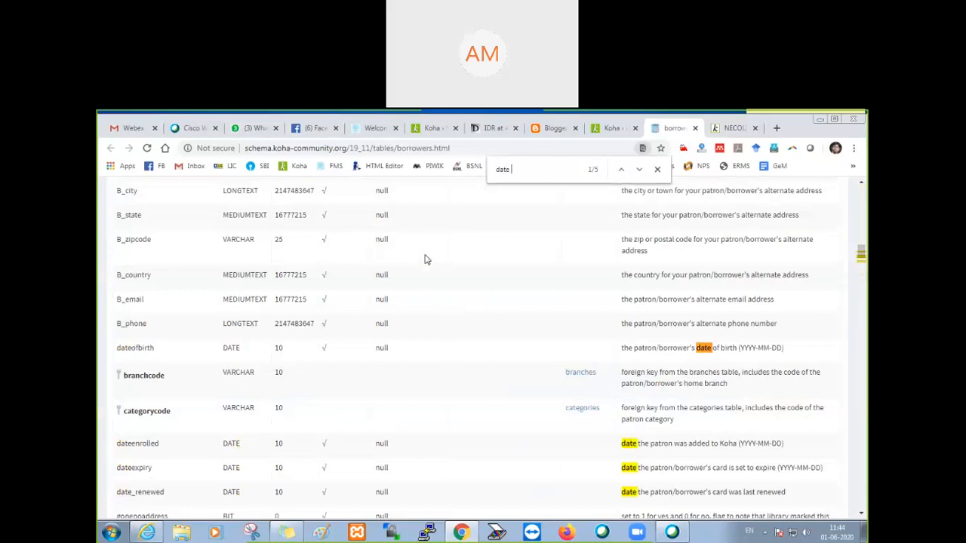
{"action": "type", "text": "of birth"}
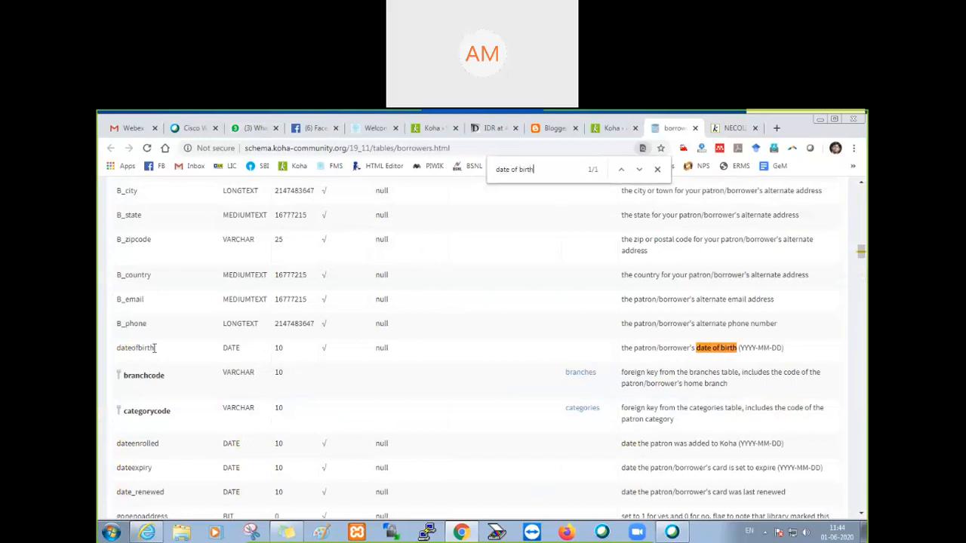
{"action": "left_click_drag", "start_coordinate": [155, 352], "coordinate": [118, 348]}
{"action": "key", "text": "ctrl+c"}
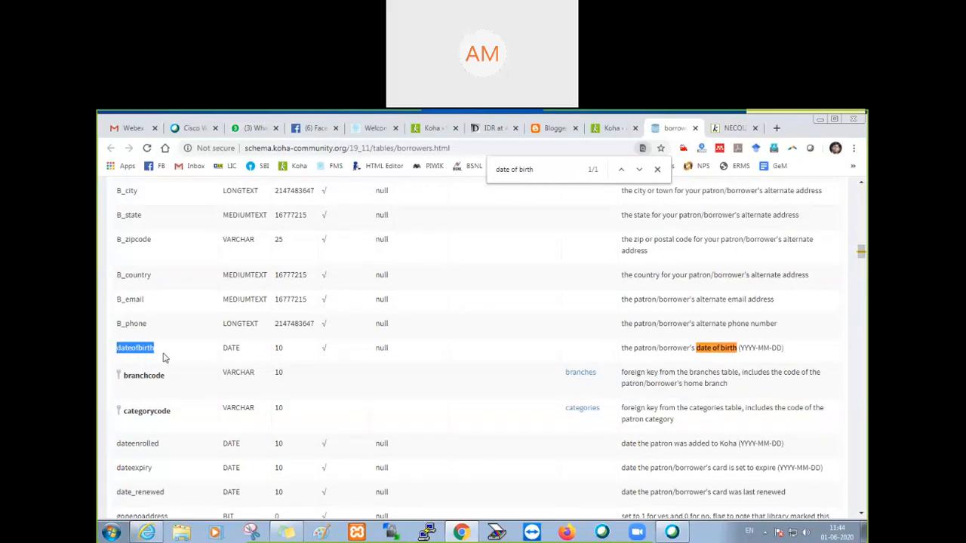
Step: Set PatronSelfRegistrationBorrowerMandatoryField to surname|firstname|dateofbirth and save the OPAC preferences
{"action": "left_click", "coordinate": [613, 132]}
{"action": "left_click", "coordinate": [620, 325]}
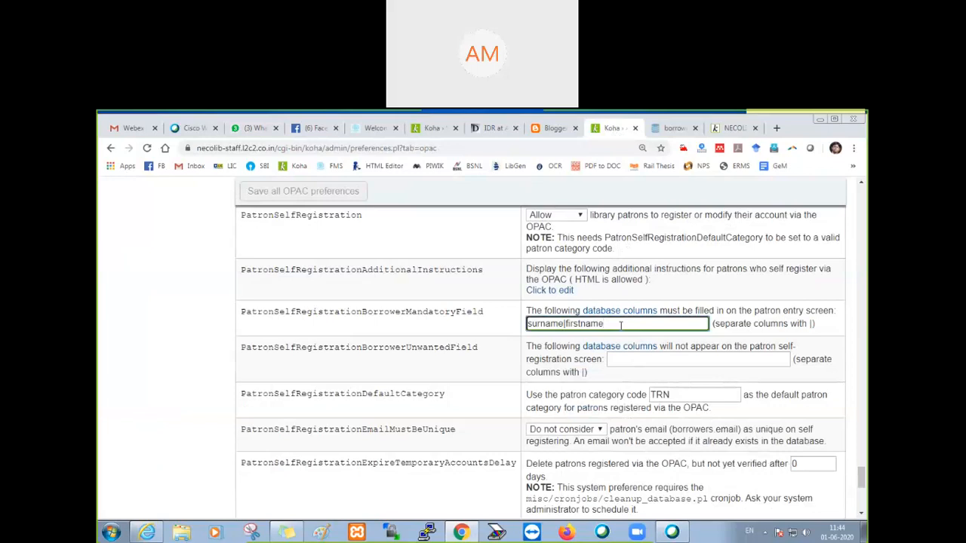
{"action": "type", "text": "|"}
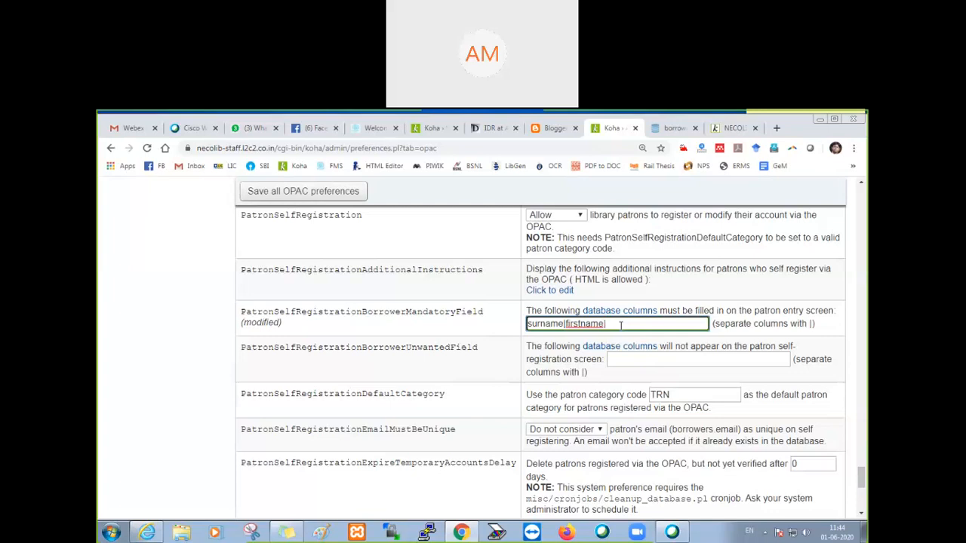
{"action": "left_click", "coordinate": [673, 528]}
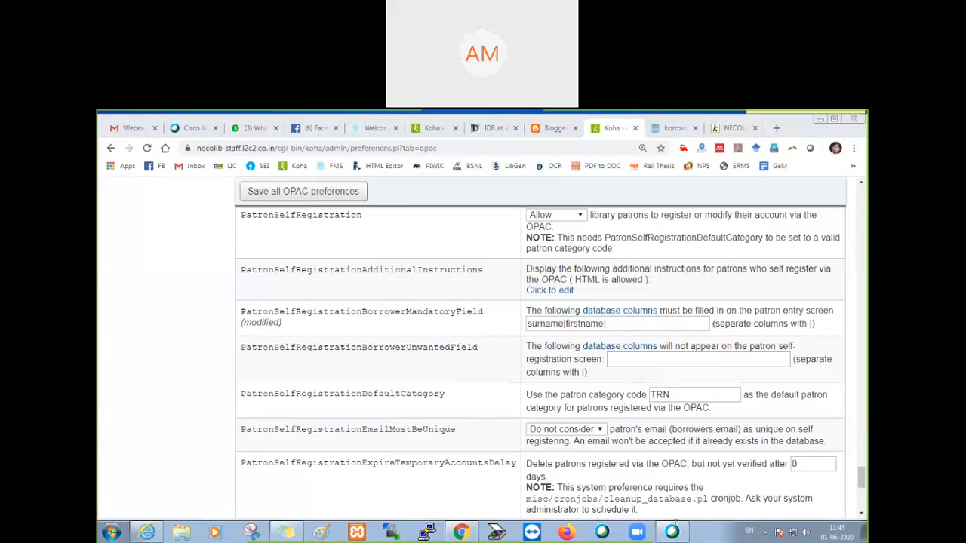
{"action": "left_click", "coordinate": [615, 323]}
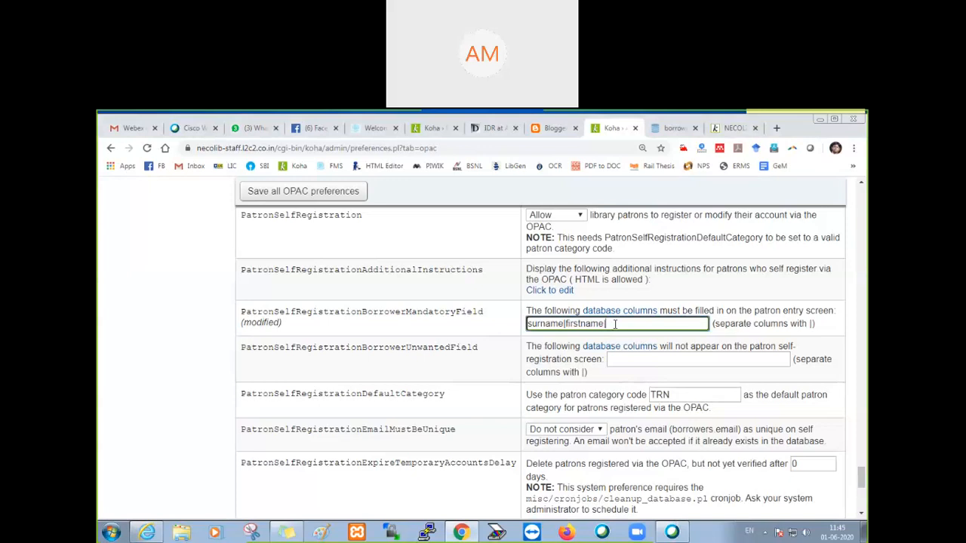
{"action": "key", "text": "ctrl+v"}
{"action": "left_click", "coordinate": [325, 196]}
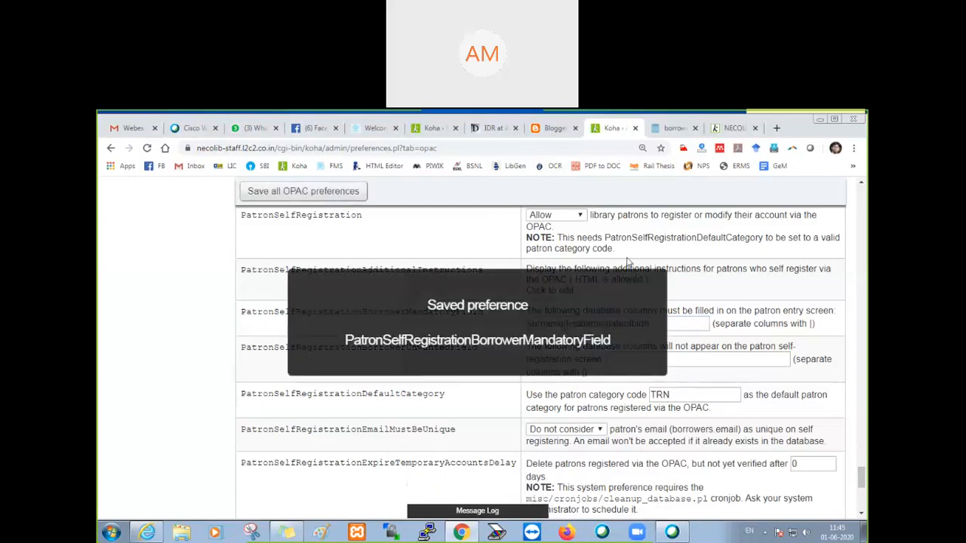
Step: Close the borrowers table reference and reload the OPAC registration form to check the Date of birth field
{"action": "left_click", "coordinate": [680, 133]}
{"action": "key", "text": "ctrl+w"}
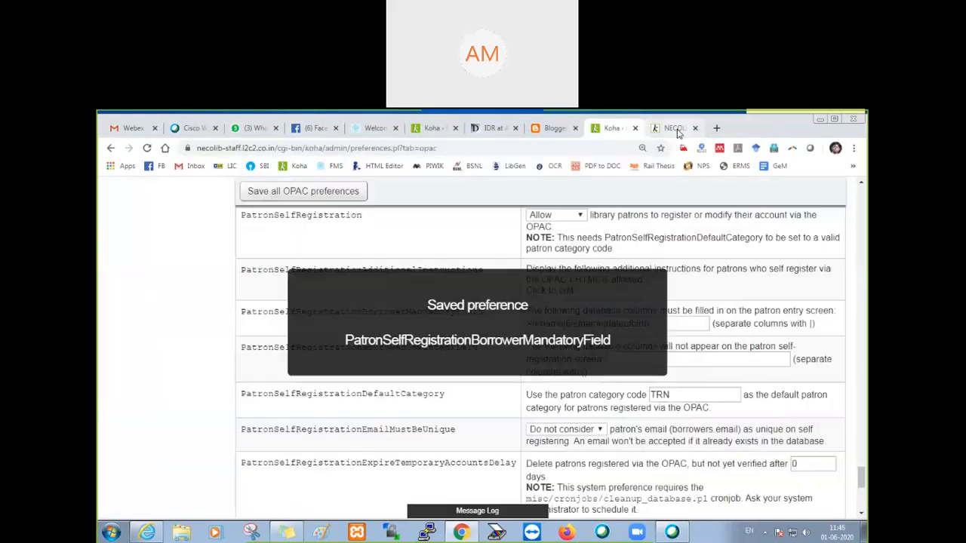
{"action": "left_click", "coordinate": [679, 133]}
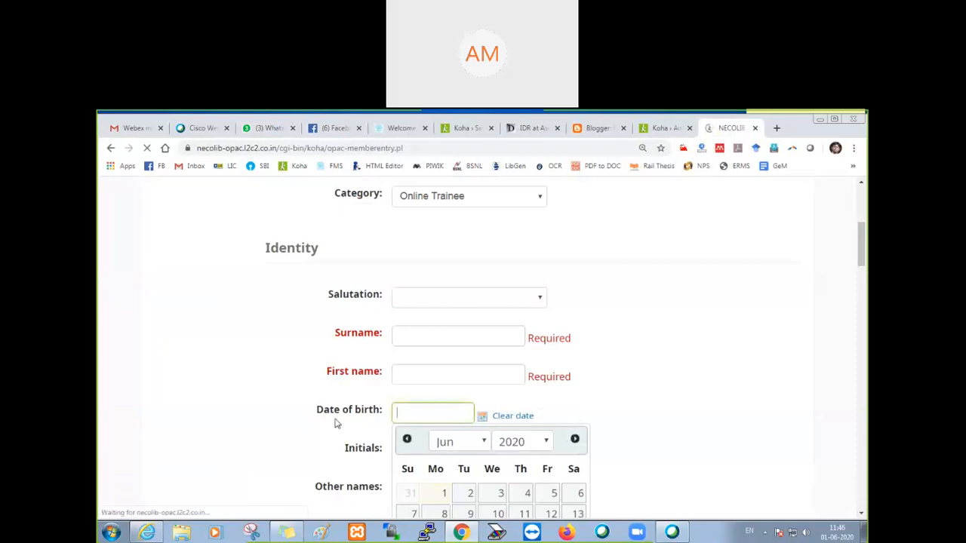
{"action": "scroll", "coordinate": [365, 422], "scroll_direction": "down", "scroll_amount": 3}
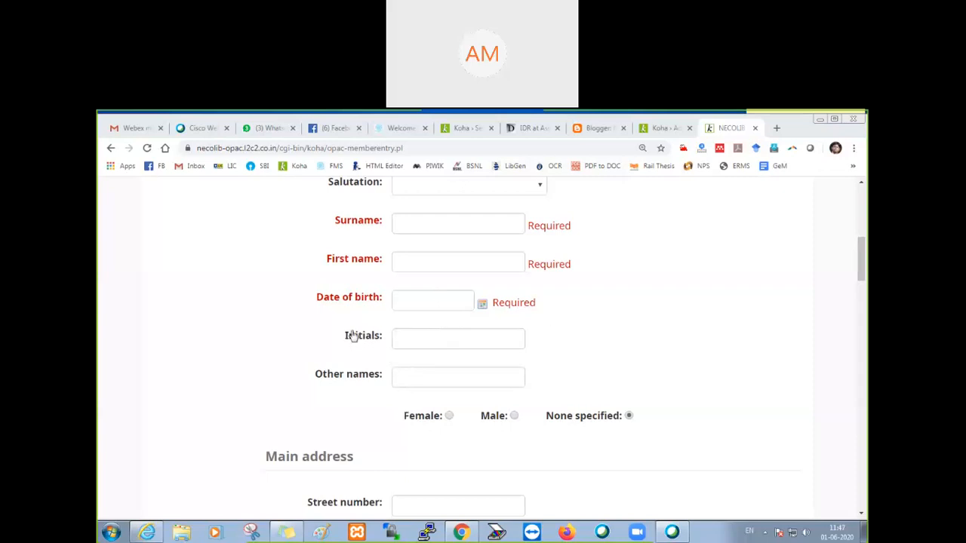
Step: Review the Identity, Main address and Contact information fields of the registration form for other fields to make mandatory
{"action": "left_click_drag", "start_coordinate": [334, 339], "coordinate": [386, 338]}
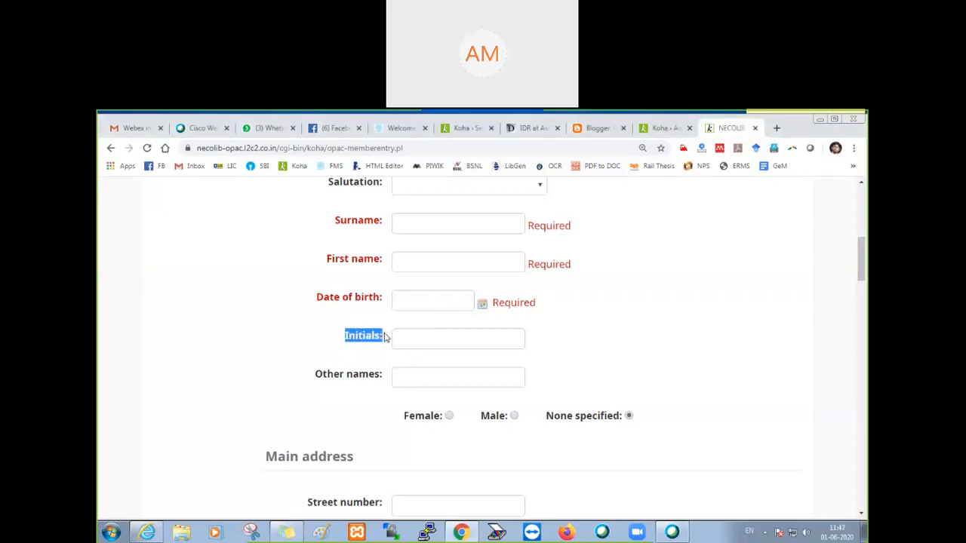
{"action": "scroll", "coordinate": [384, 337], "scroll_direction": "down", "scroll_amount": 3}
{"action": "scroll", "coordinate": [367, 398], "scroll_direction": "down", "scroll_amount": 3}
{"action": "scroll", "coordinate": [369, 332], "scroll_direction": "down", "scroll_amount": 3}
{"action": "left_click_drag", "start_coordinate": [362, 360], "coordinate": [383, 359]}
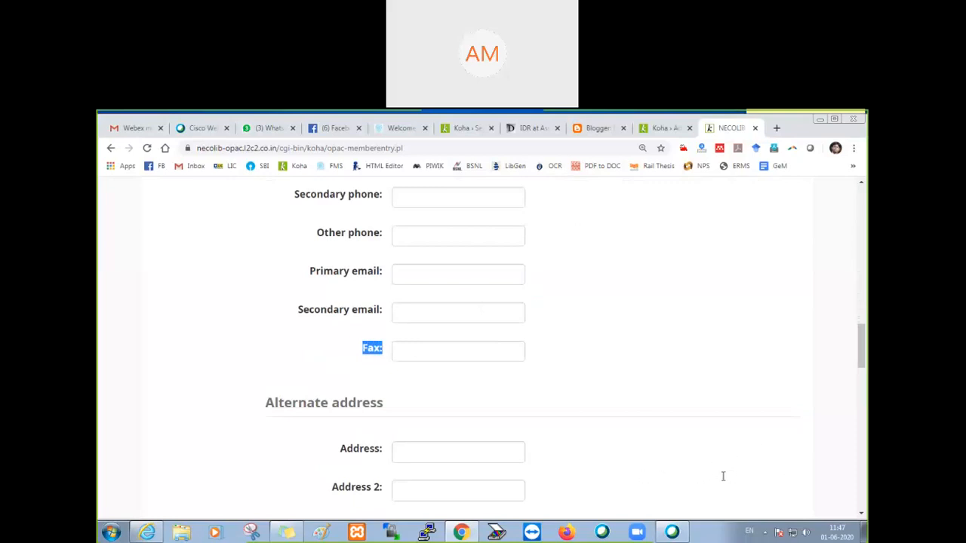
{"action": "scroll", "coordinate": [625, 455], "scroll_direction": "up", "scroll_amount": 5}
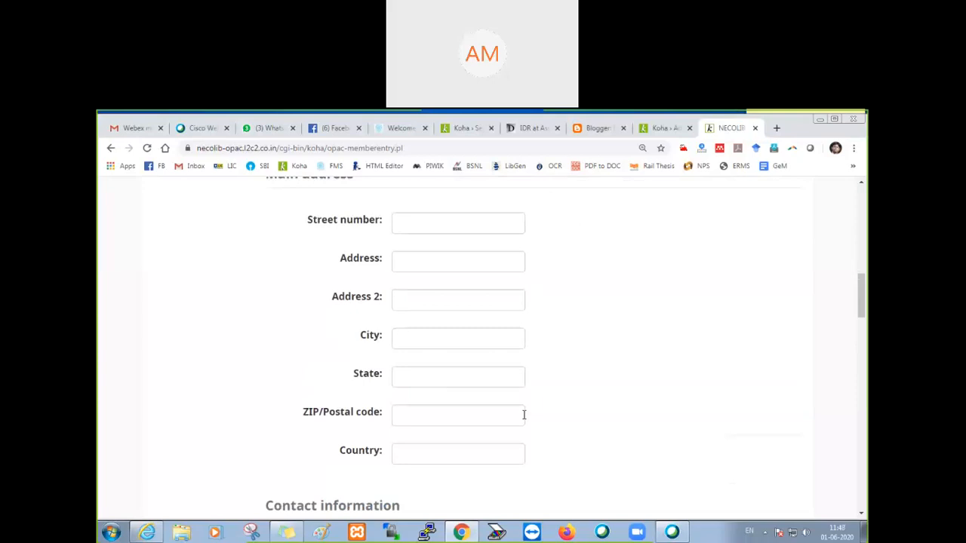
{"action": "scroll", "coordinate": [424, 386], "scroll_direction": "up", "scroll_amount": 5}
{"action": "scroll", "coordinate": [396, 422], "scroll_direction": "down", "scroll_amount": 2}
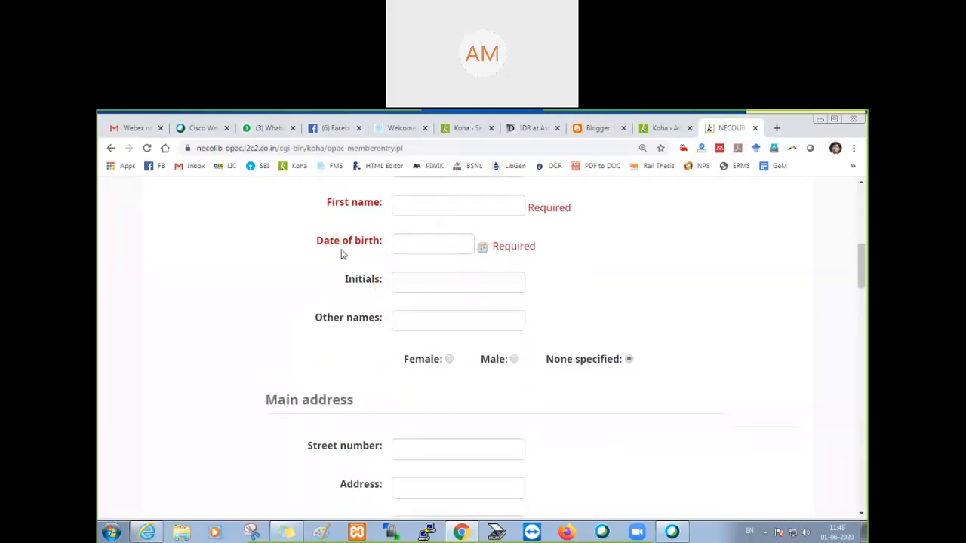
{"action": "scroll", "coordinate": [349, 365], "scroll_direction": "down", "scroll_amount": 3}
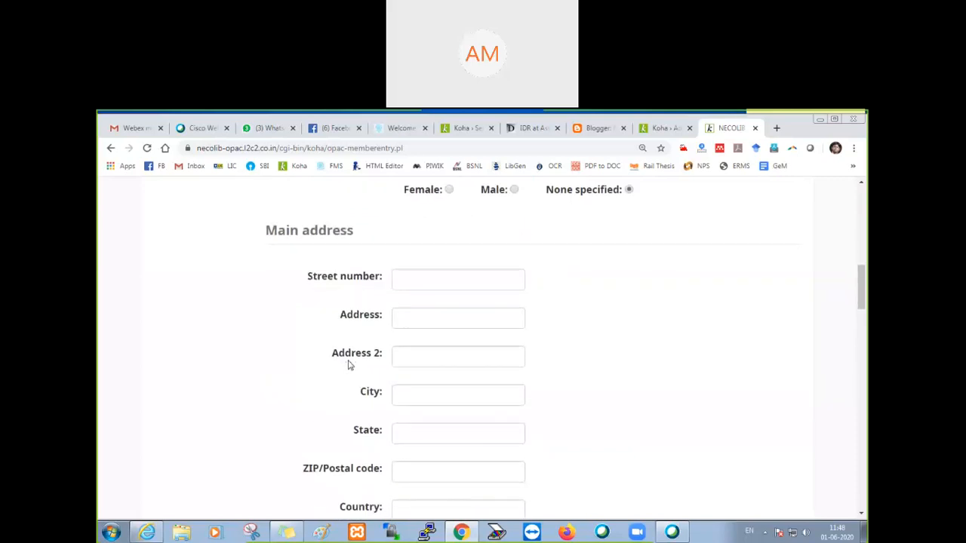
{"action": "scroll", "coordinate": [349, 367], "scroll_direction": "down", "scroll_amount": 4}
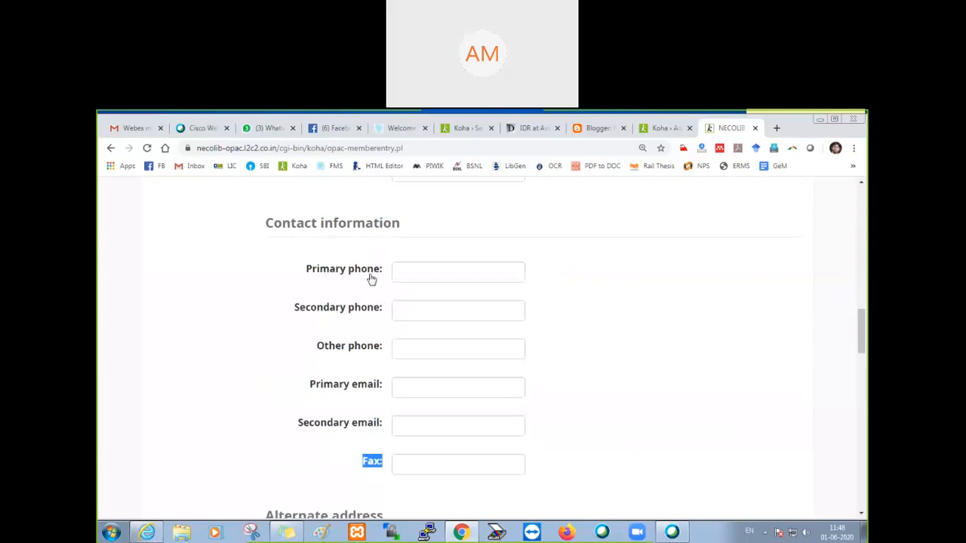
Step: Open the database columns reference for PatronSelfRegistrationBorrowerMandatoryField, find "primary phone" and copy the column name phone
{"action": "left_click", "coordinate": [662, 129]}
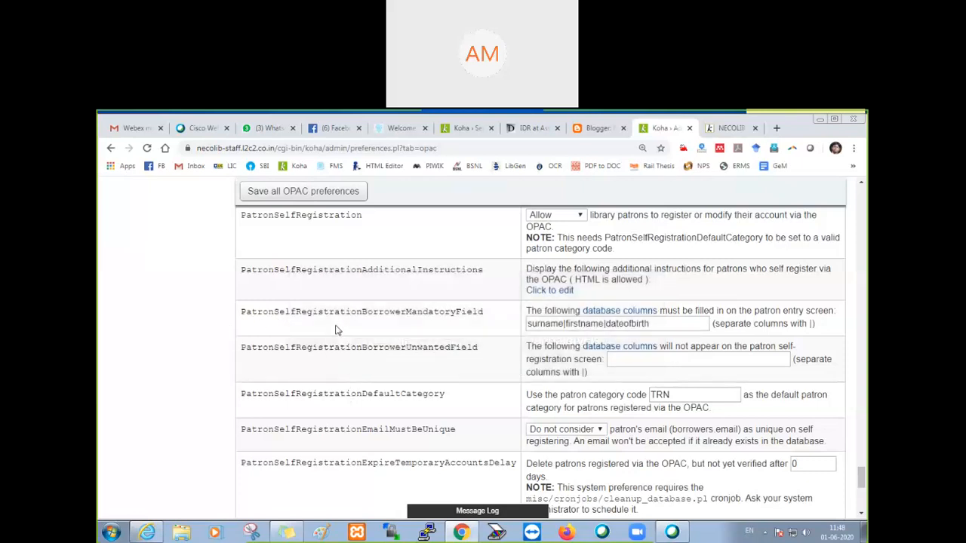
{"action": "scroll", "coordinate": [341, 326], "scroll_direction": "up", "scroll_amount": 1}
{"action": "left_click_drag", "start_coordinate": [243, 369], "coordinate": [486, 377]}
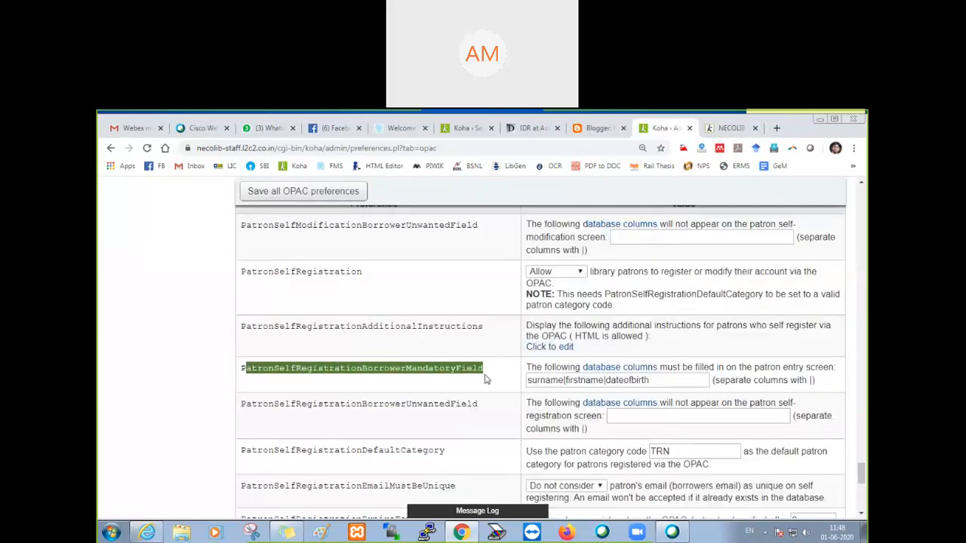
{"action": "left_click", "coordinate": [612, 369]}
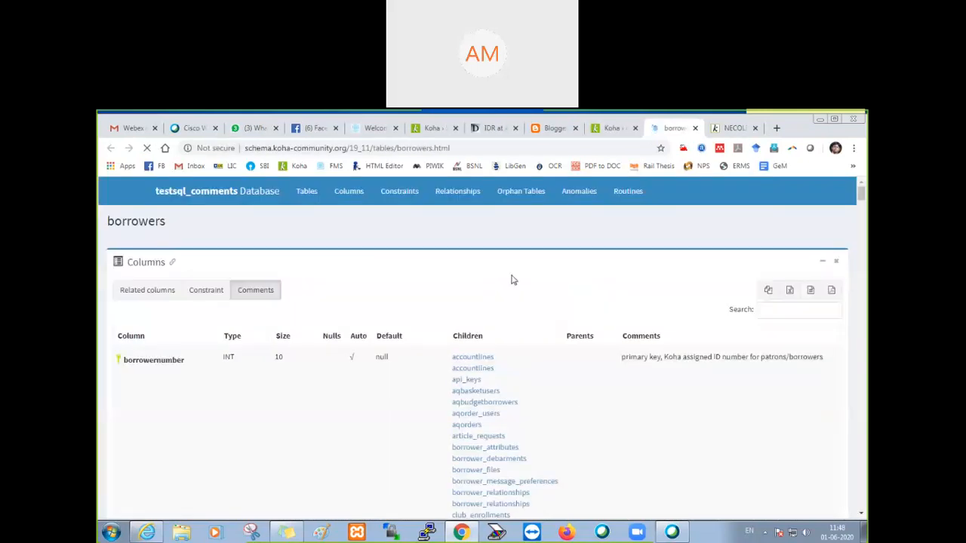
{"action": "key", "text": "ctrl+f"}
{"action": "type", "text": "prim"}
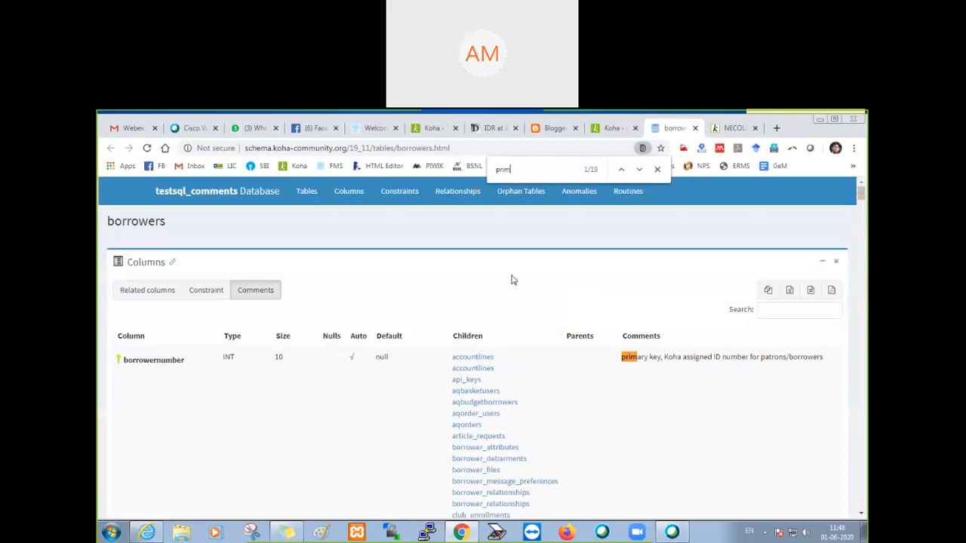
{"action": "type", "text": "ary phone"}
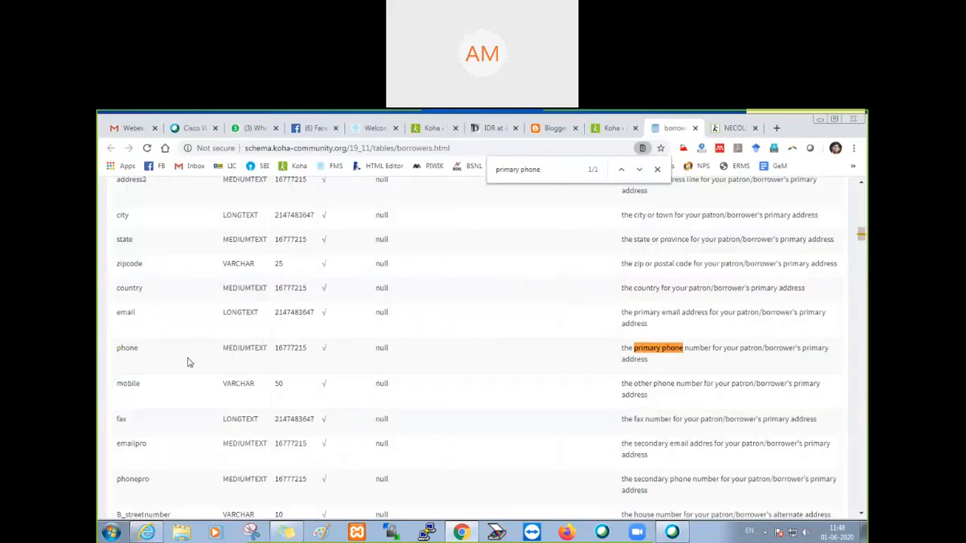
{"action": "double_click", "coordinate": [130, 350]}
Step: Set PatronSelfRegistrationBorrowerMandatoryField to surname|firstname|dateofbirth|phone and save the OPAC preferences
{"action": "left_click", "coordinate": [604, 128]}
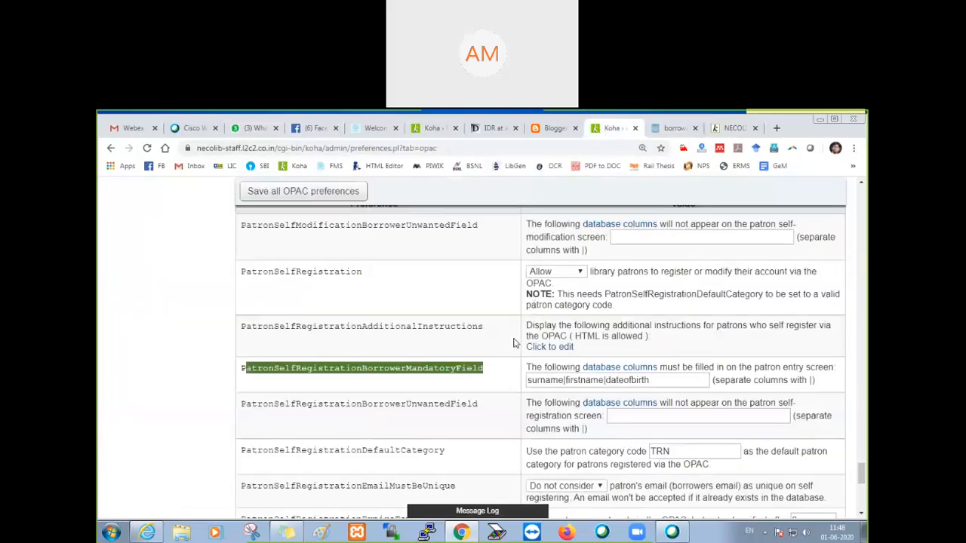
{"action": "left_click", "coordinate": [670, 379]}
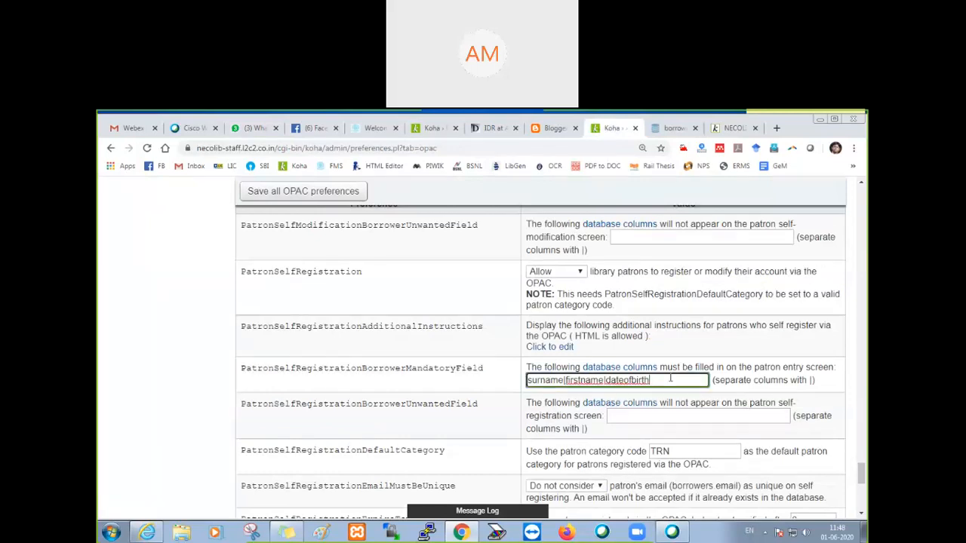
{"action": "type", "text": "|phone"}
{"action": "left_click", "coordinate": [287, 198]}
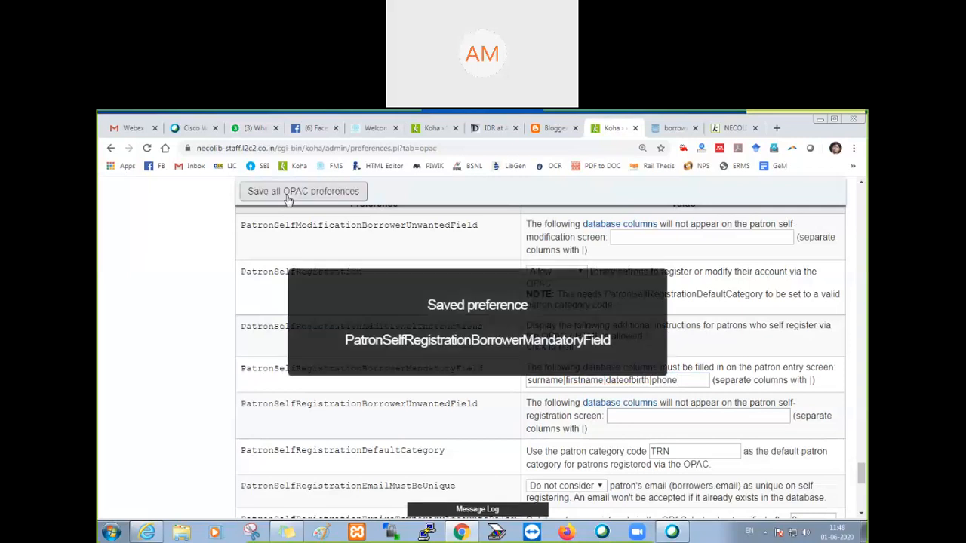
Step: Reload the OPAC registration form and check the Primary phone field under Contact information
{"action": "left_click", "coordinate": [734, 129]}
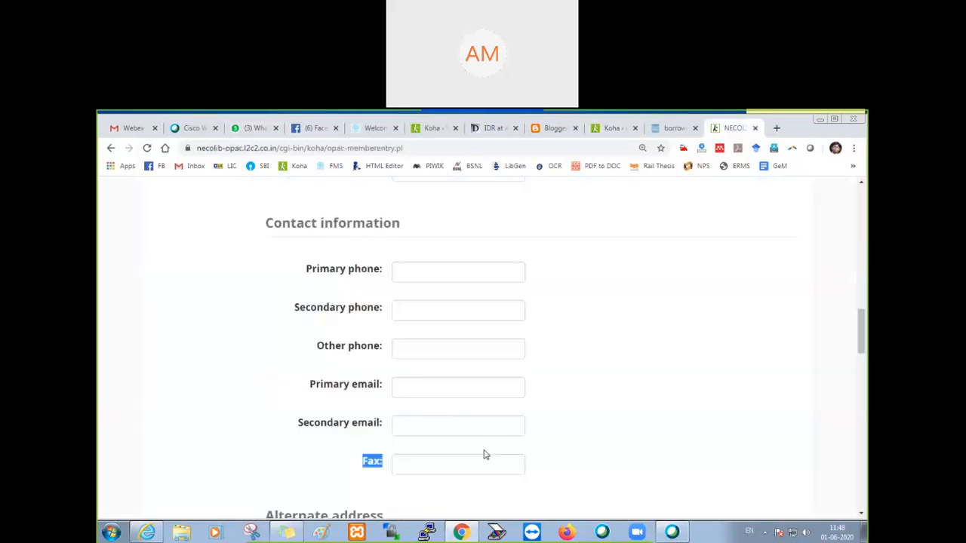
{"action": "key", "text": "F5"}
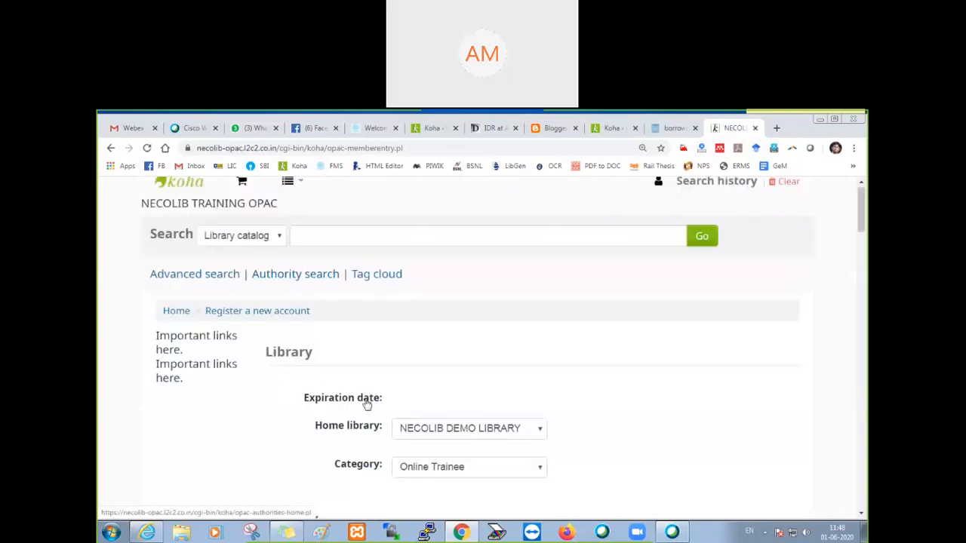
{"action": "scroll", "coordinate": [366, 406], "scroll_direction": "down", "scroll_amount": 15}
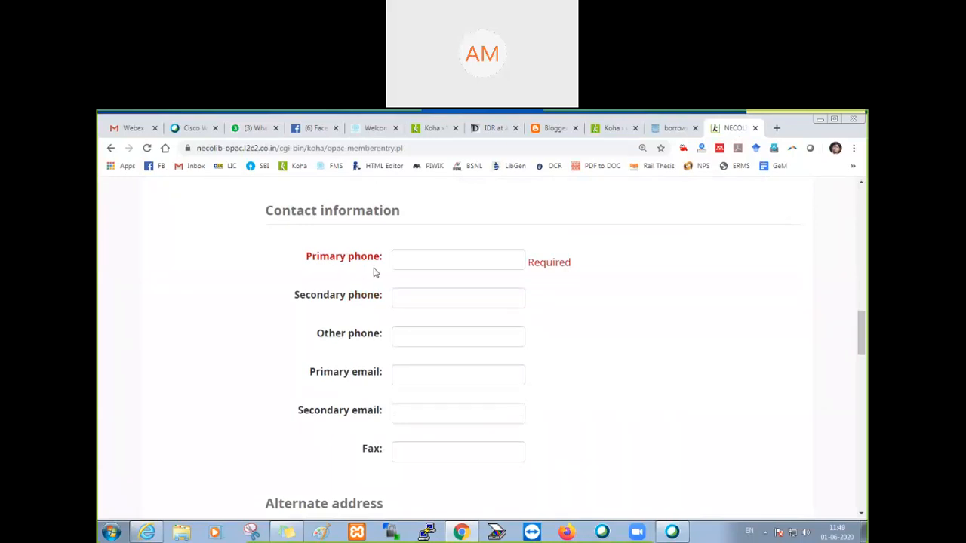
{"action": "scroll", "coordinate": [371, 423], "scroll_direction": "down", "scroll_amount": 1}
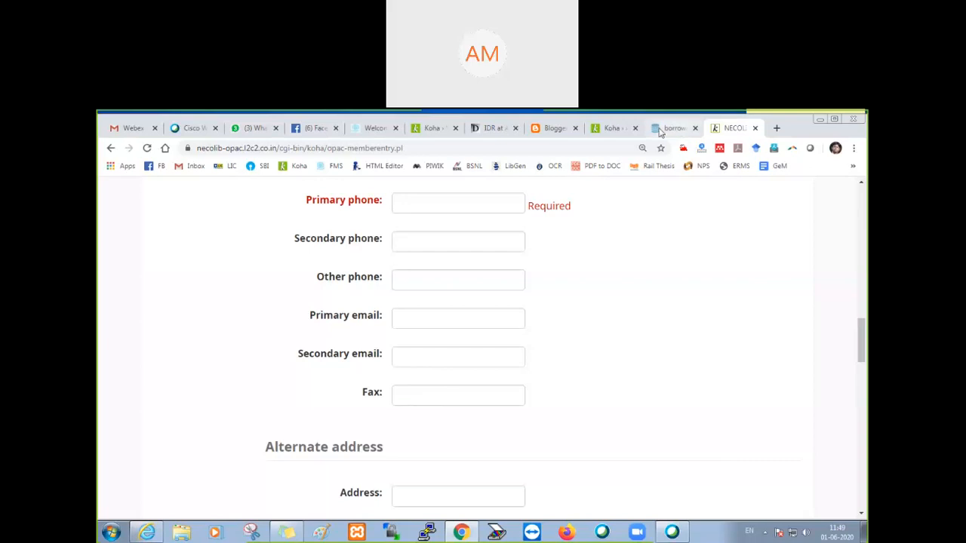
Step: Open the database columns reference for PatronSelfRegistrationBorrowerUnwantedField and copy the secondary phone's column name, phonepro
{"action": "left_click", "coordinate": [610, 129]}
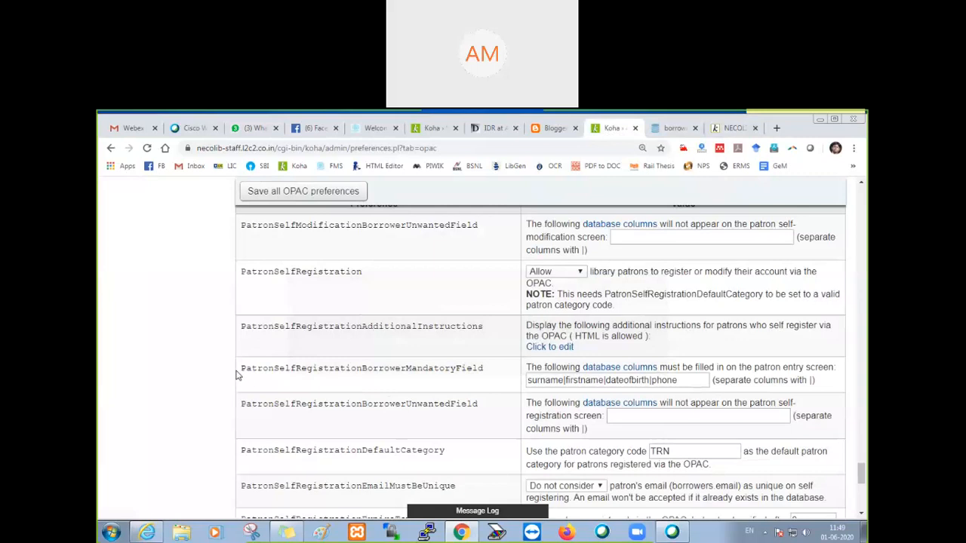
{"action": "scroll", "coordinate": [453, 379], "scroll_direction": "down", "scroll_amount": 1}
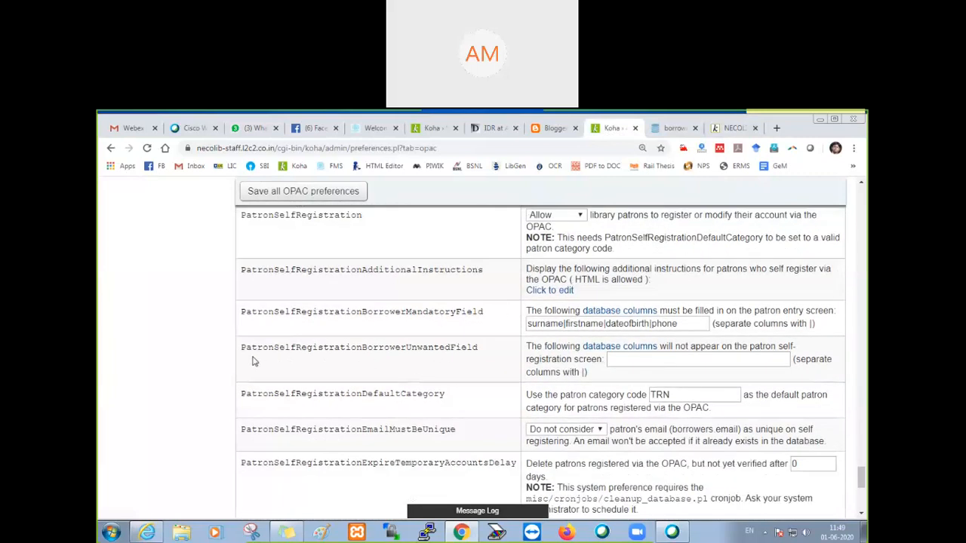
{"action": "left_click_drag", "start_coordinate": [240, 348], "coordinate": [406, 353]}
{"action": "left_click", "coordinate": [486, 353]}
{"action": "left_click", "coordinate": [426, 367]}
{"action": "left_click", "coordinate": [626, 347]}
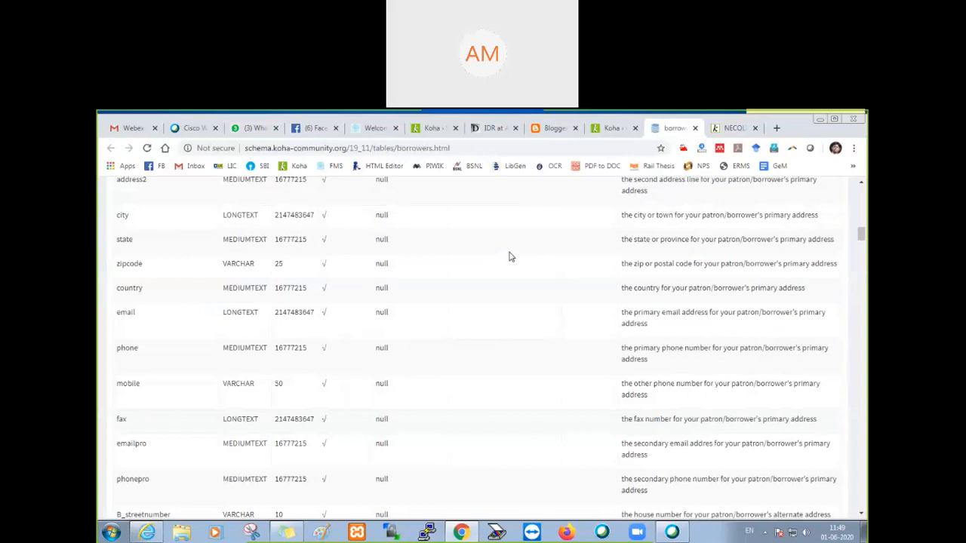
{"action": "key", "text": "ctrl+f"}
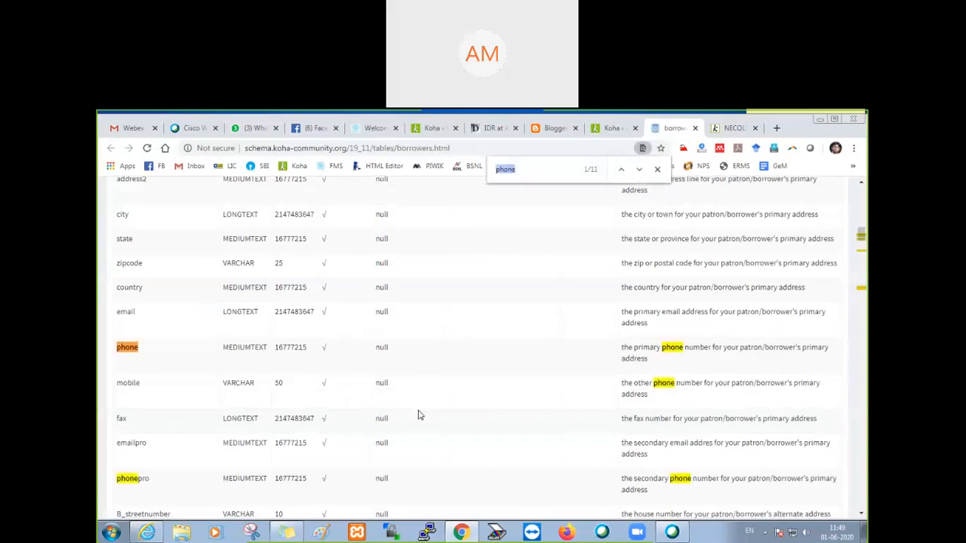
{"action": "scroll", "coordinate": [420, 415], "scroll_direction": "down", "scroll_amount": 3}
{"action": "scroll", "coordinate": [420, 415], "scroll_direction": "down", "scroll_amount": 1}
{"action": "left_click", "coordinate": [158, 321]}
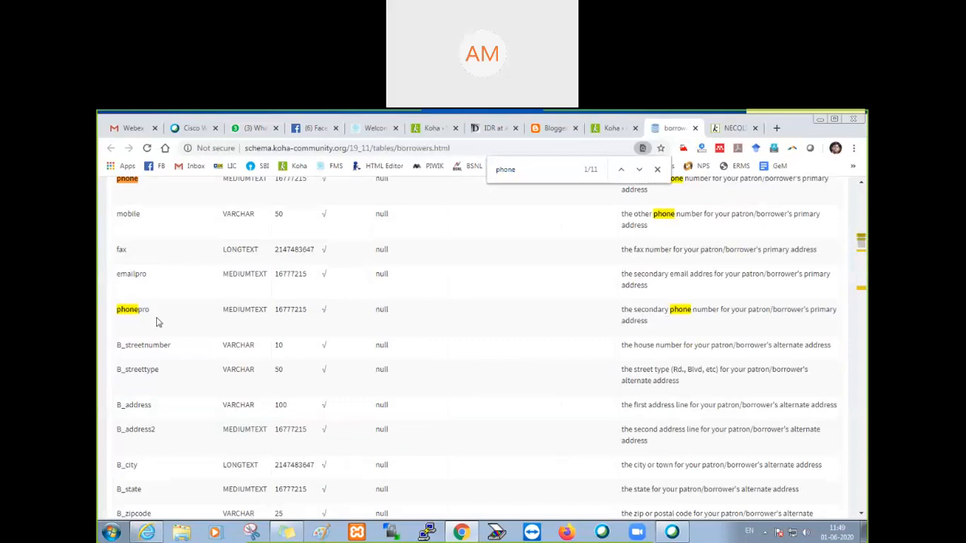
{"action": "double_click", "coordinate": [126, 312]}
{"action": "key", "text": "ctrl+c"}
Step: Enter phonepro followed by a pipe separator in PatronSelfRegistrationBorrowerUnwantedField
{"action": "left_click", "coordinate": [608, 130]}
{"action": "left_click", "coordinate": [621, 360]}
{"action": "key", "text": "ctrl+v"}
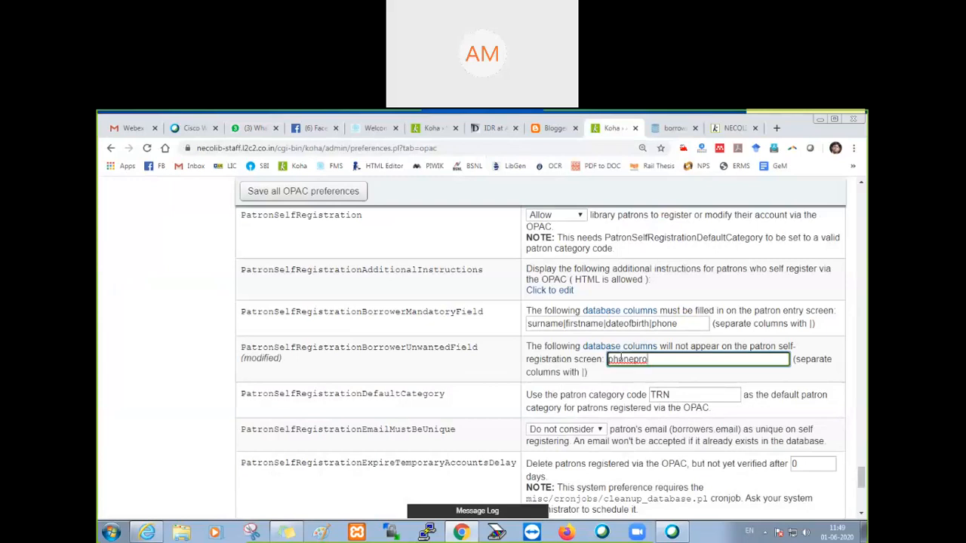
Step: Copy the fax column name from the borrowers reference, set PatronSelfRegistrationBorrowerUnwantedField to phonepro|fax and save the OPAC preferences
{"action": "left_click", "coordinate": [674, 129]}
{"action": "key", "text": "ctrl+f"}
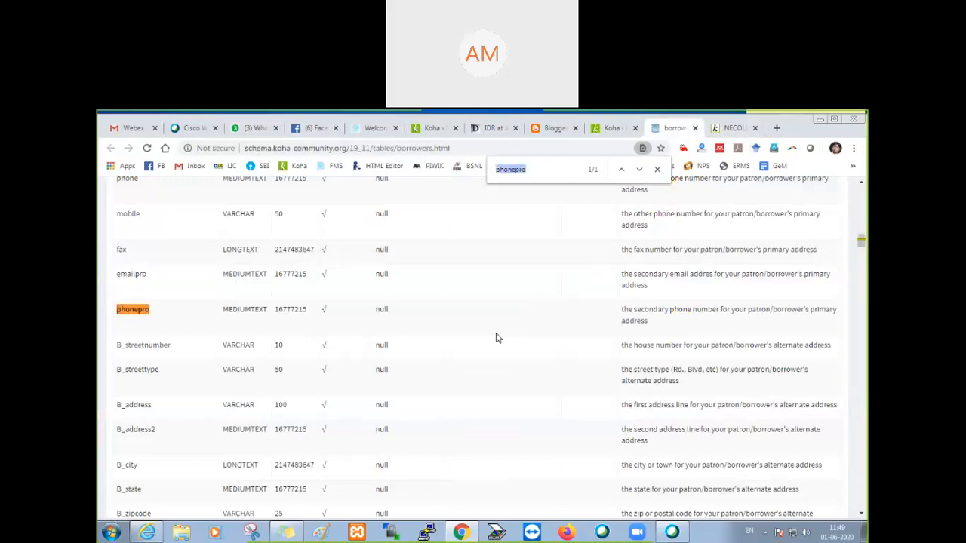
{"action": "type", "text": "fax"}
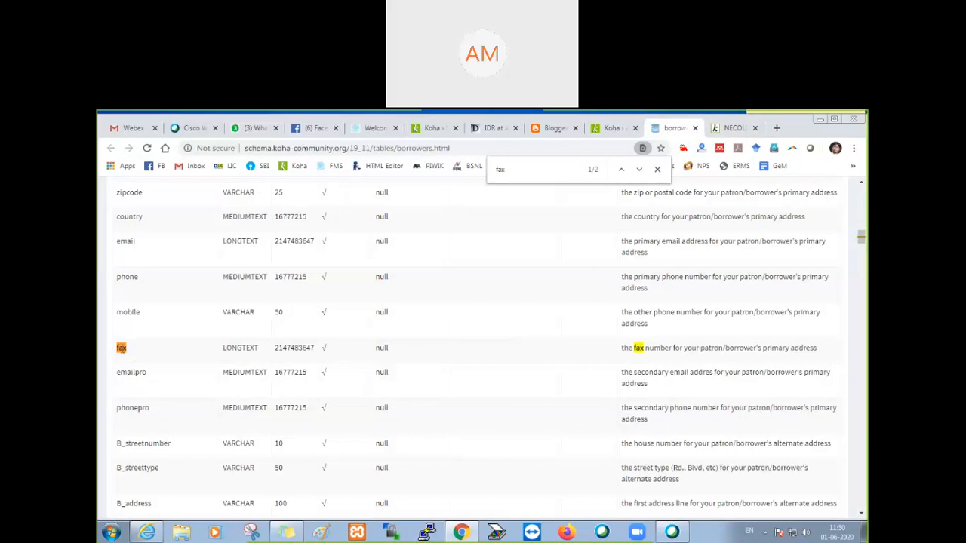
{"action": "double_click", "coordinate": [122, 348]}
{"action": "key", "text": "ctrl+c"}
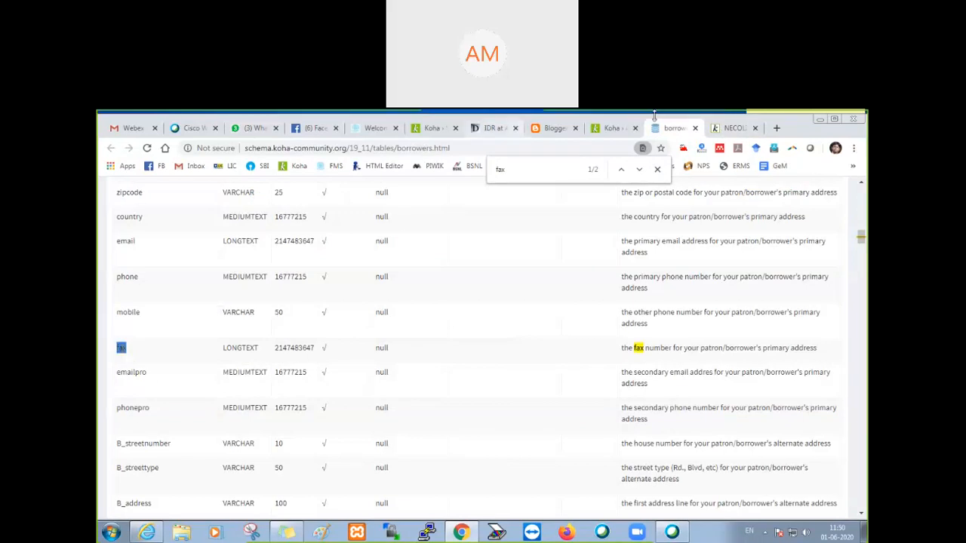
{"action": "left_click", "coordinate": [614, 130]}
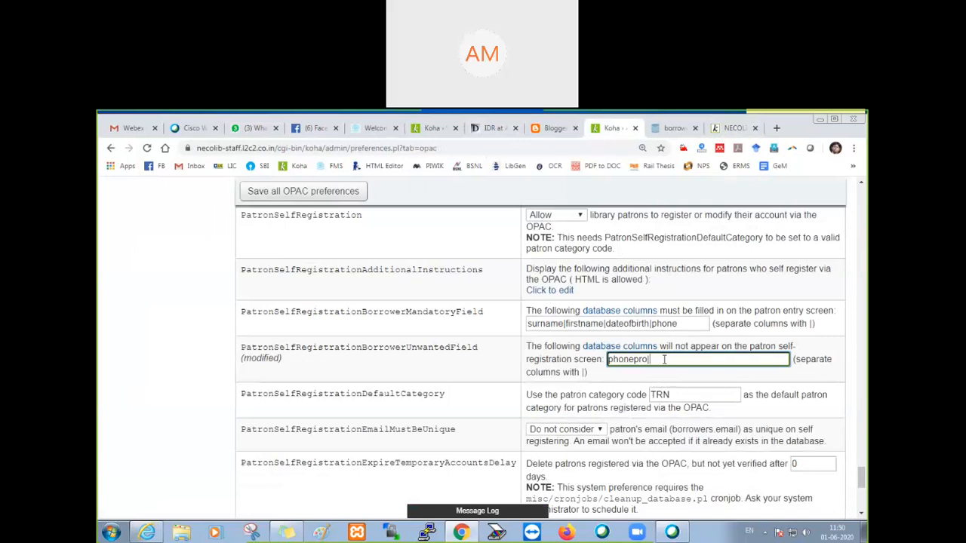
{"action": "key", "text": "ctrl+v"}
{"action": "left_click", "coordinate": [305, 195]}
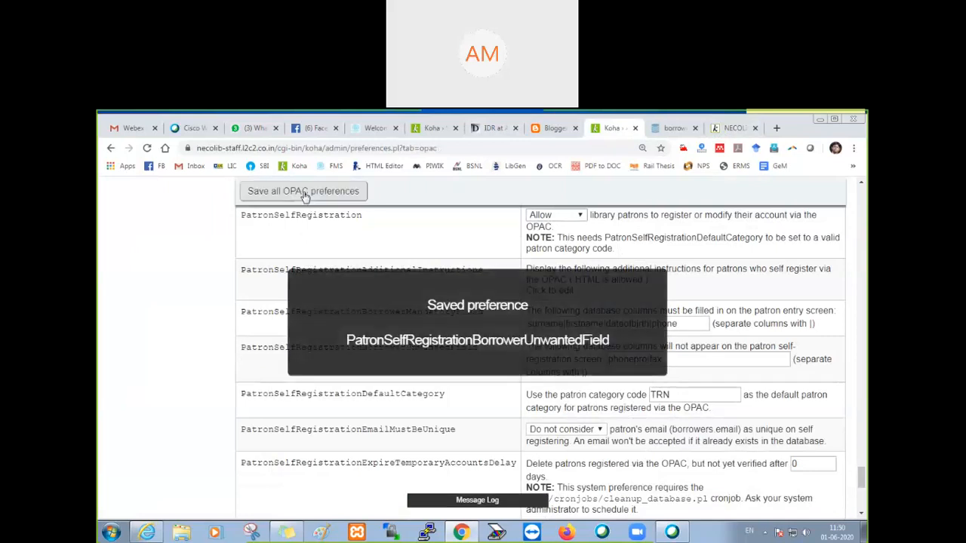
Step: Reload the OPAC registration form to check whether Secondary phone and Fax are hidden under Contact information
{"action": "left_click", "coordinate": [730, 130]}
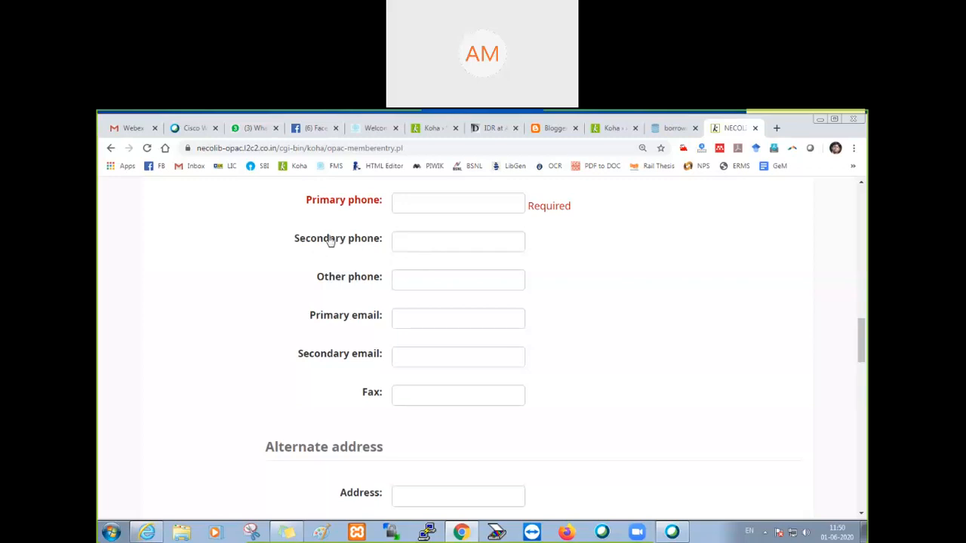
{"action": "left_click_drag", "start_coordinate": [292, 243], "coordinate": [374, 243]}
{"action": "left_click", "coordinate": [365, 264]}
{"action": "left_click", "coordinate": [147, 148]}
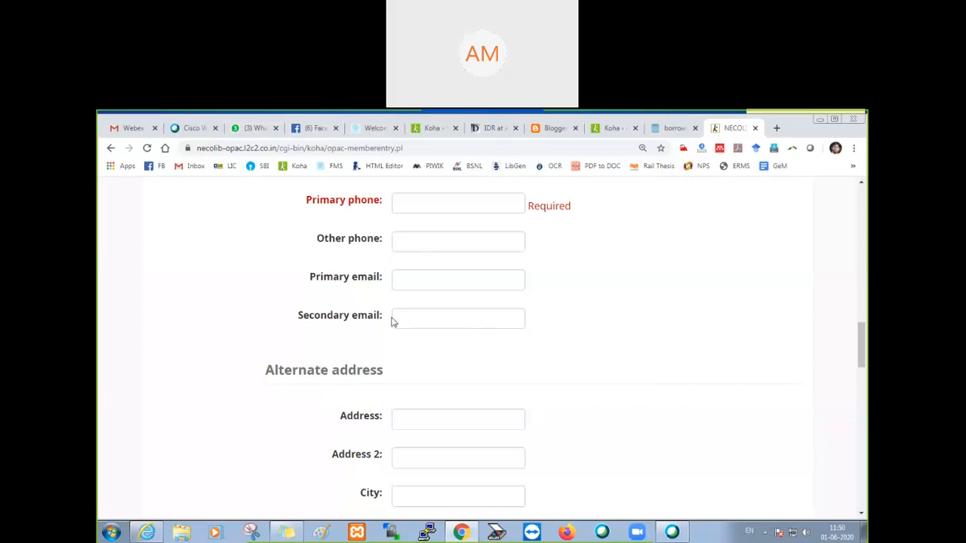
Step: Review the Alternate address, Alternate contact and Password sections of the registration form for other fields to hide
{"action": "scroll", "coordinate": [391, 322], "scroll_direction": "down", "scroll_amount": 5}
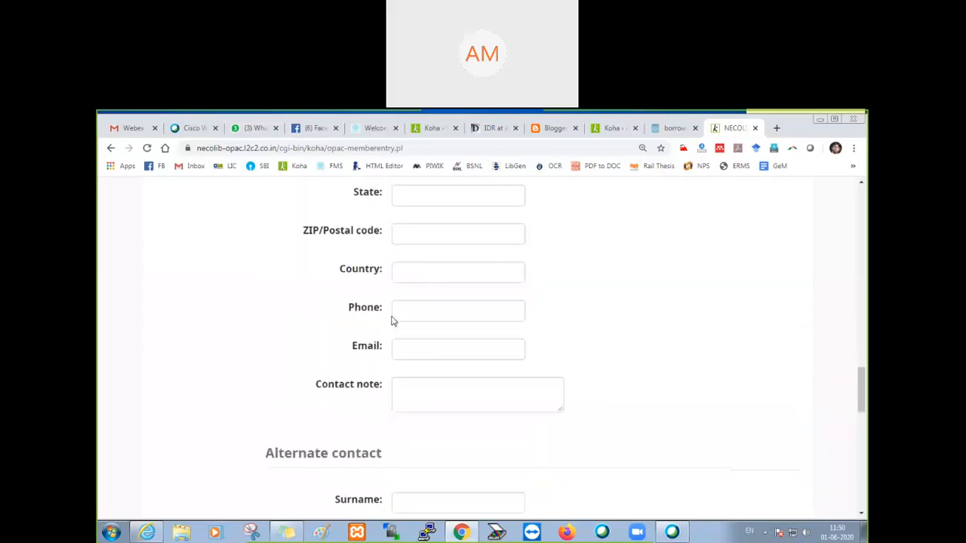
{"action": "scroll", "coordinate": [591, 362], "scroll_direction": "down", "scroll_amount": 3}
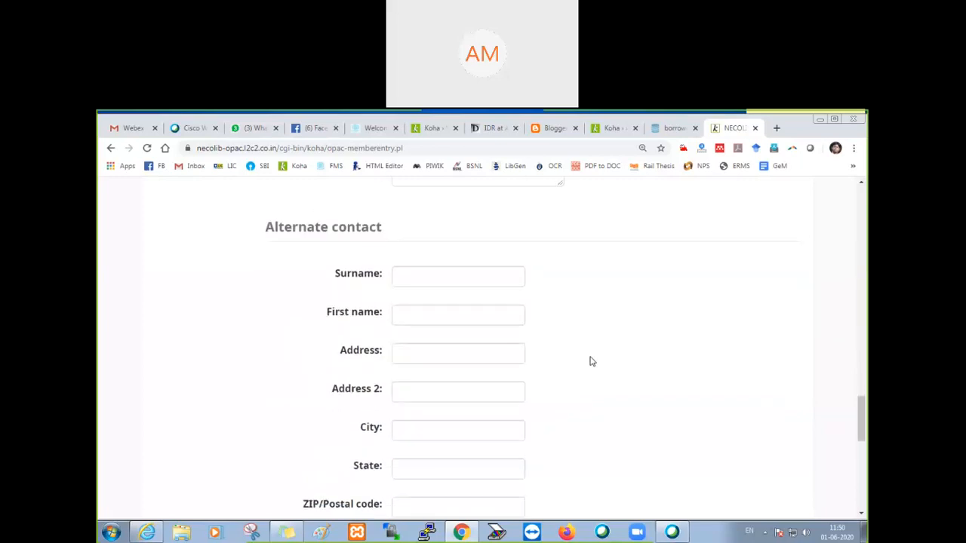
{"action": "scroll", "coordinate": [591, 362], "scroll_direction": "down", "scroll_amount": 2}
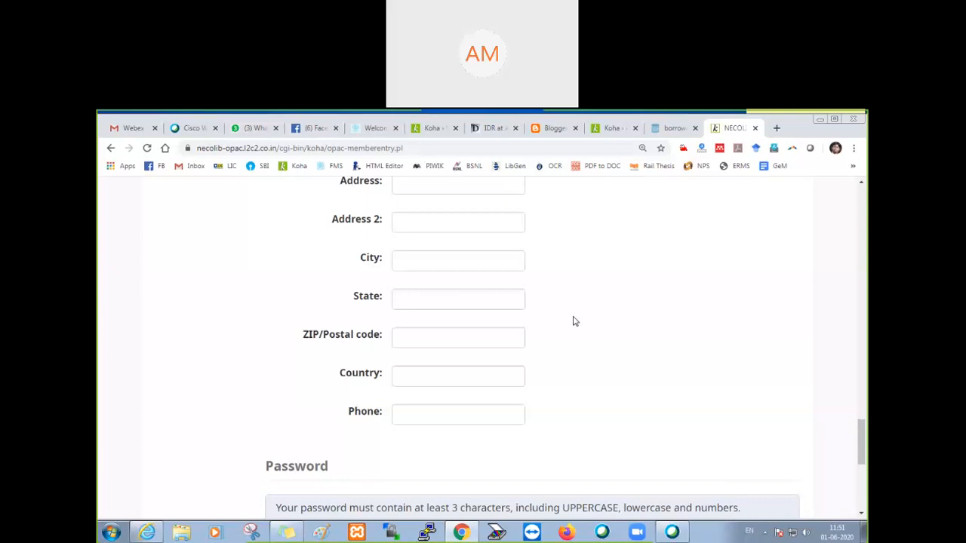
{"action": "scroll", "coordinate": [573, 321], "scroll_direction": "down", "scroll_amount": 2}
{"action": "scroll", "coordinate": [573, 321], "scroll_direction": "up", "scroll_amount": 10}
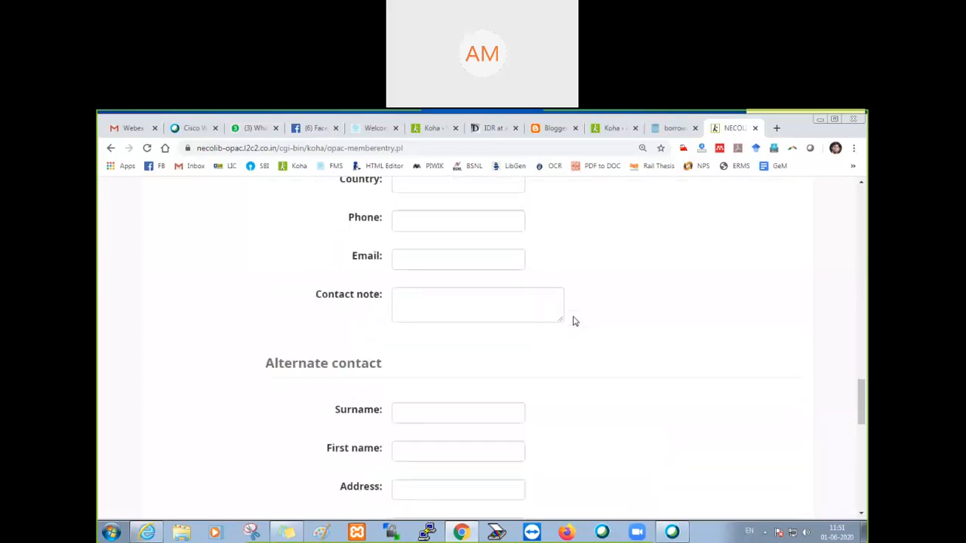
{"action": "scroll", "coordinate": [573, 322], "scroll_direction": "up", "scroll_amount": 8}
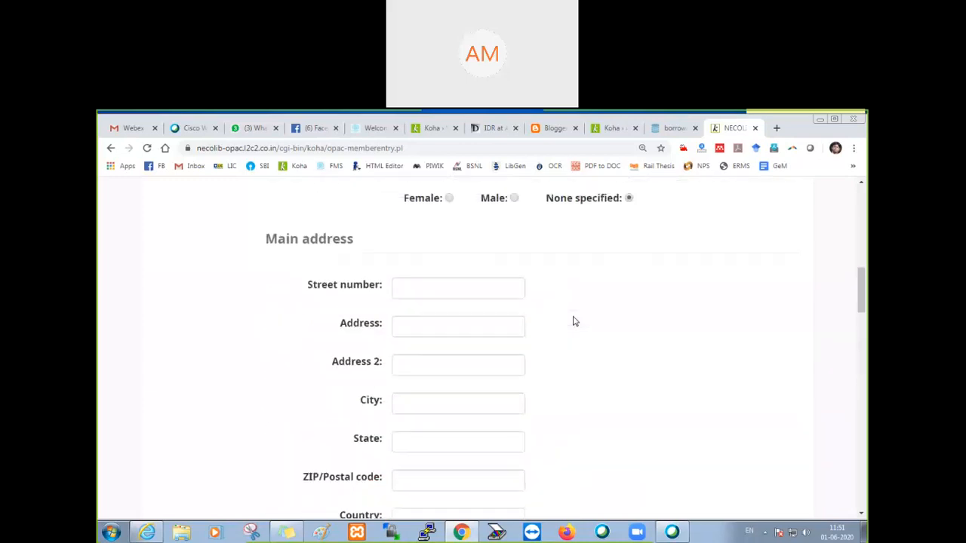
{"action": "scroll", "coordinate": [573, 322], "scroll_direction": "up", "scroll_amount": 6}
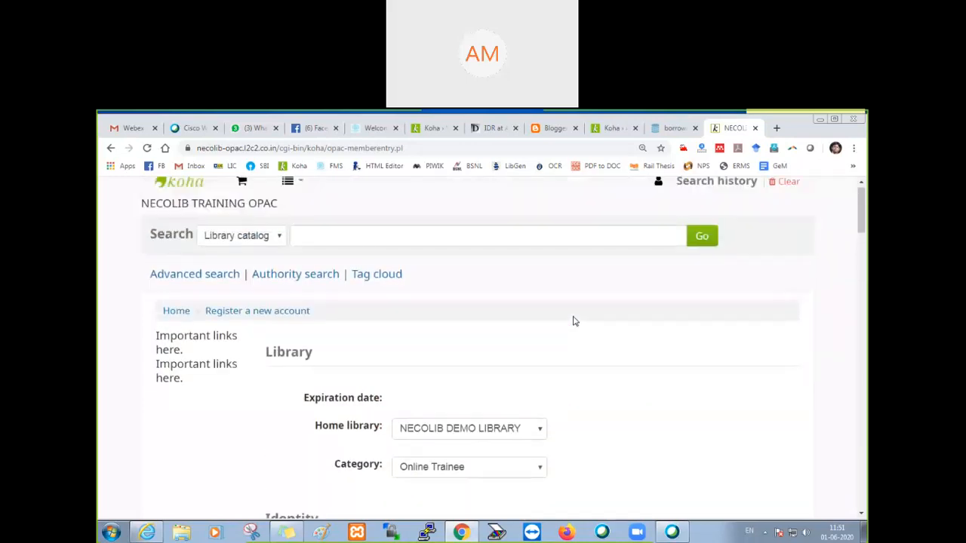
Step: Set the salutation to Mr and enter the sample patron's surname and first name in the Identity section
{"action": "scroll", "coordinate": [573, 321], "scroll_direction": "down", "scroll_amount": 4}
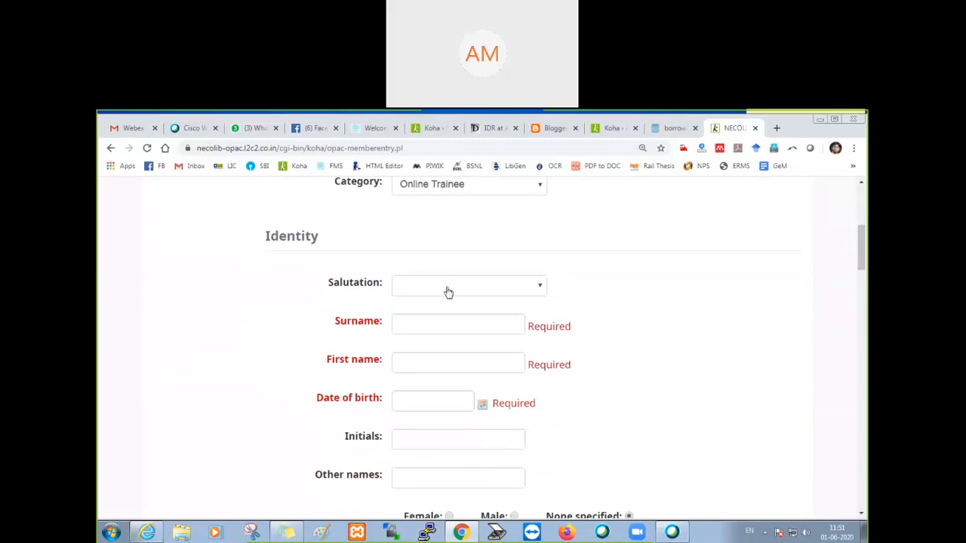
{"action": "scroll", "coordinate": [446, 293], "scroll_direction": "up", "scroll_amount": 2}
{"action": "scroll", "coordinate": [520, 356], "scroll_direction": "down", "scroll_amount": 1}
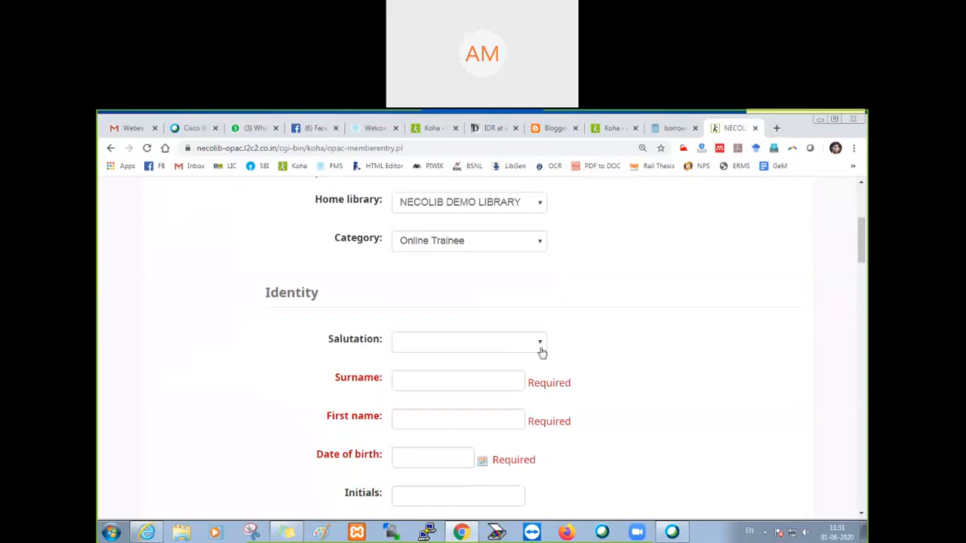
{"action": "left_click", "coordinate": [485, 349]}
{"action": "left_click", "coordinate": [465, 373]}
{"action": "left_click", "coordinate": [429, 380]}
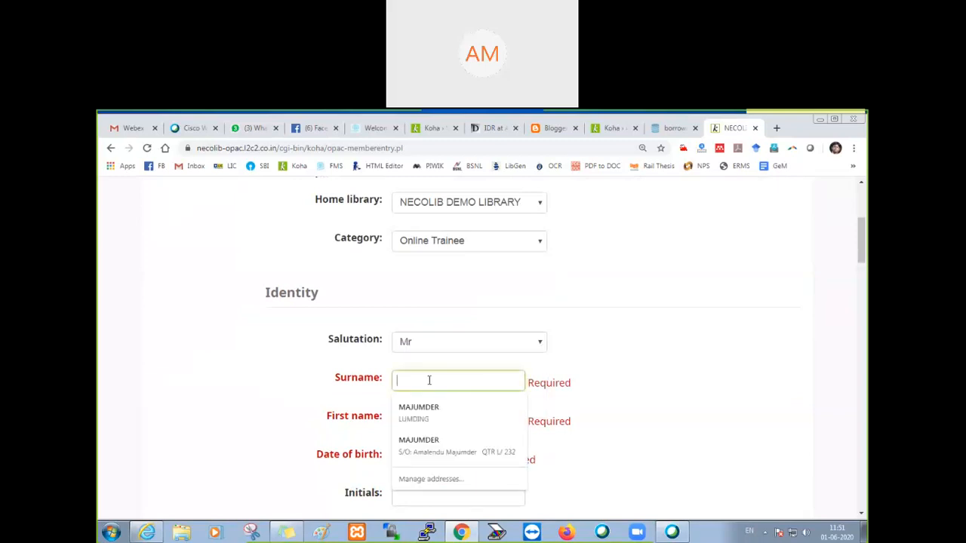
{"action": "type", "text": "Singh"}
{"action": "key", "text": "Tab"}
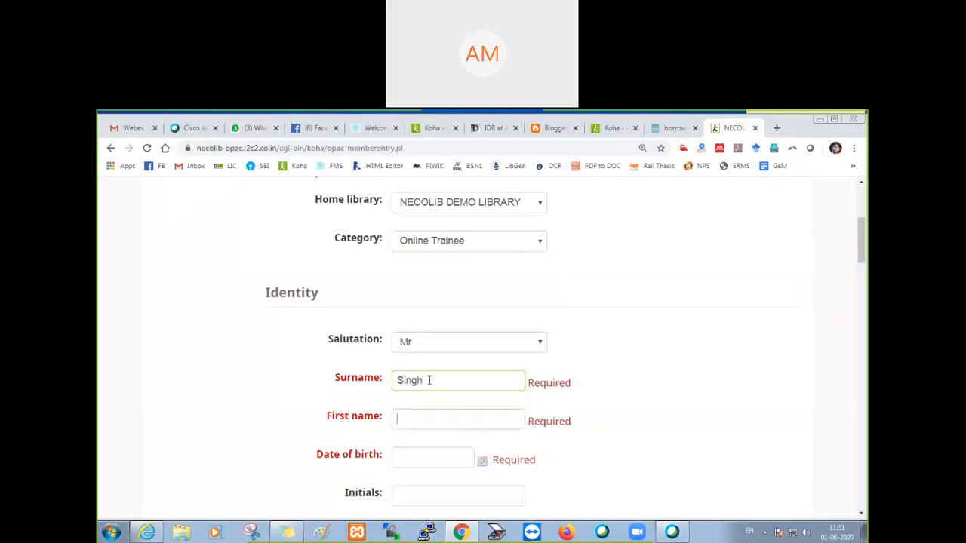
{"action": "type", "text": "V K"}
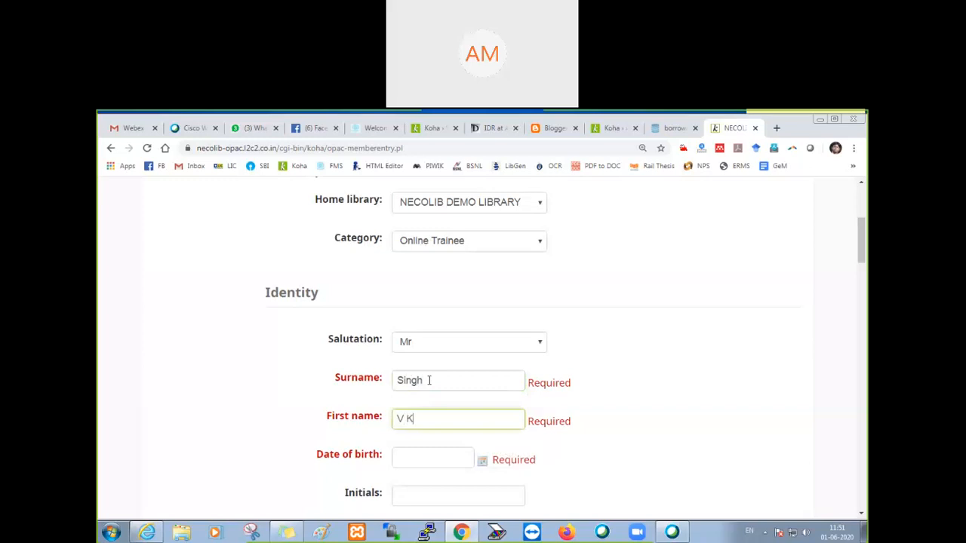
{"action": "key", "text": "Tab"}
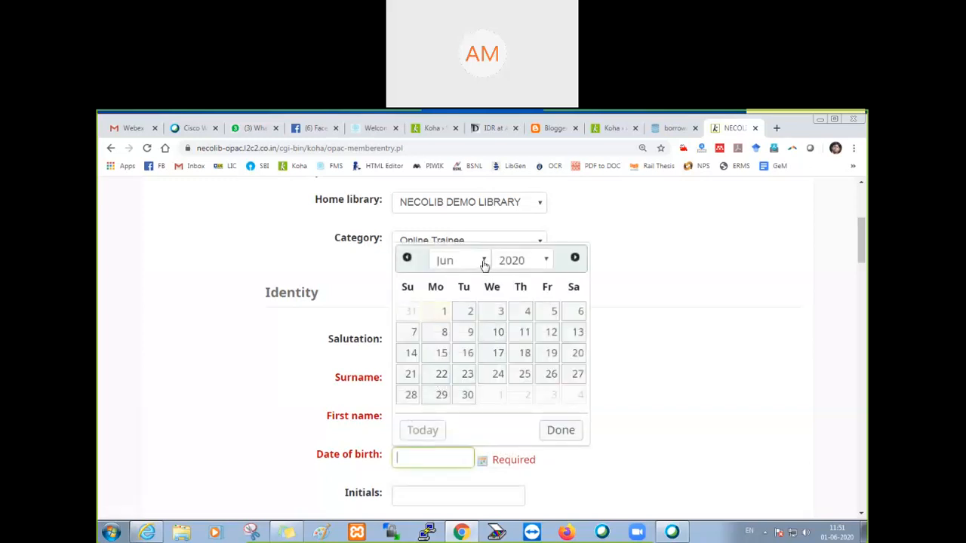
Step: Choose the sample patron's date of birth from the calendar in the Identity section
{"action": "left_click", "coordinate": [510, 261]}
{"action": "scroll", "coordinate": [520, 355], "scroll_direction": "up", "scroll_amount": 6}
{"action": "scroll", "coordinate": [524, 387], "scroll_direction": "down", "scroll_amount": 2}
{"action": "scroll", "coordinate": [521, 423], "scroll_direction": "down", "scroll_amount": 5}
{"action": "left_click", "coordinate": [518, 436]}
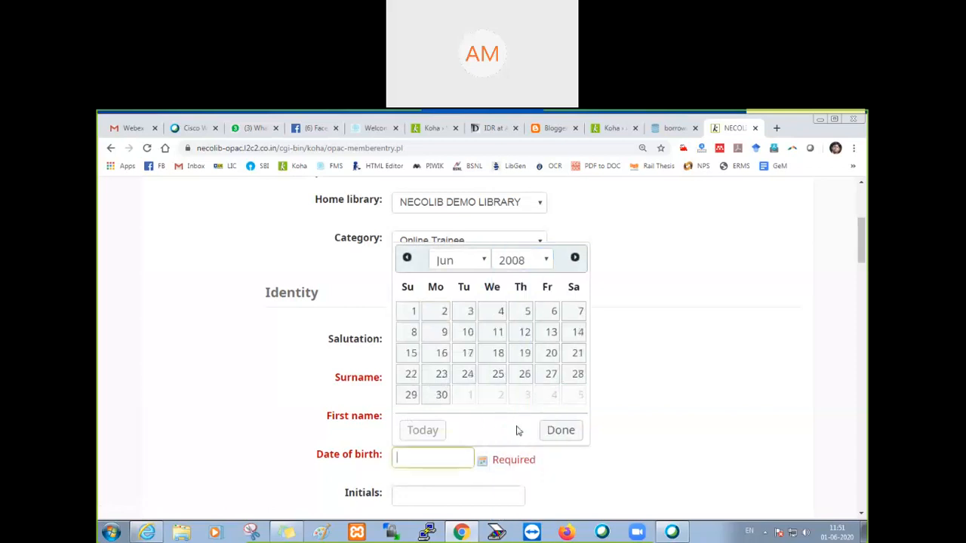
{"action": "left_click", "coordinate": [506, 263]}
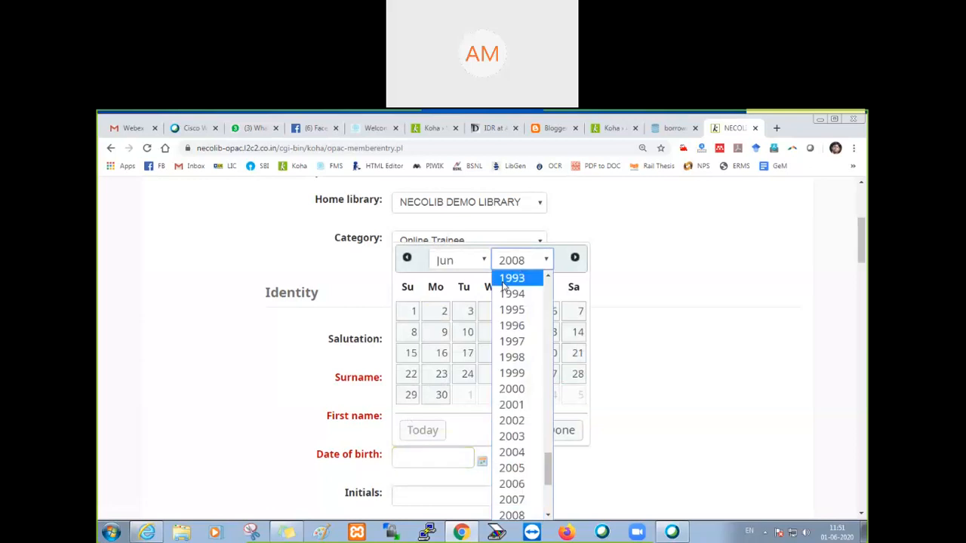
{"action": "left_click", "coordinate": [525, 389]}
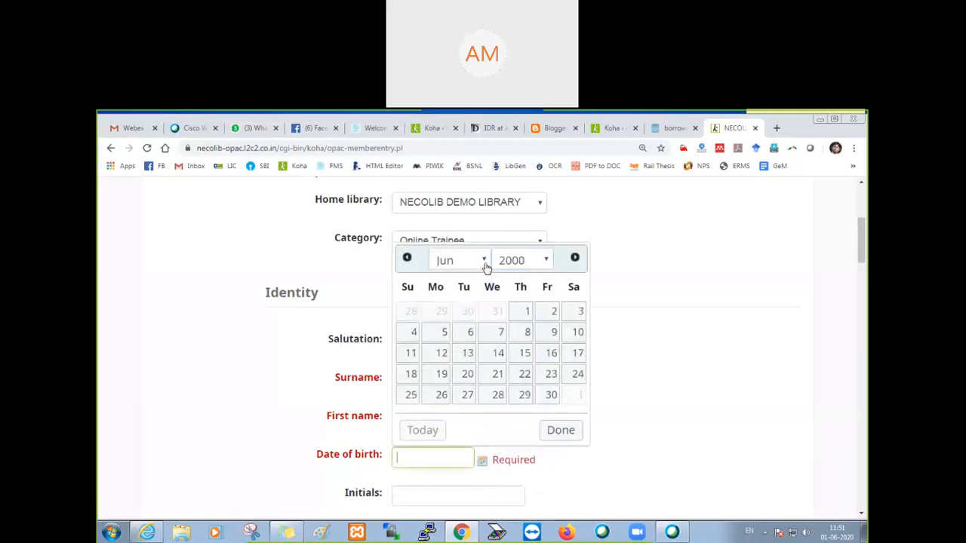
{"action": "left_click", "coordinate": [470, 332]}
Step: Enter the sample patron's phone number as the primary phone under Contact information
{"action": "scroll", "coordinate": [427, 344], "scroll_direction": "down", "scroll_amount": 4}
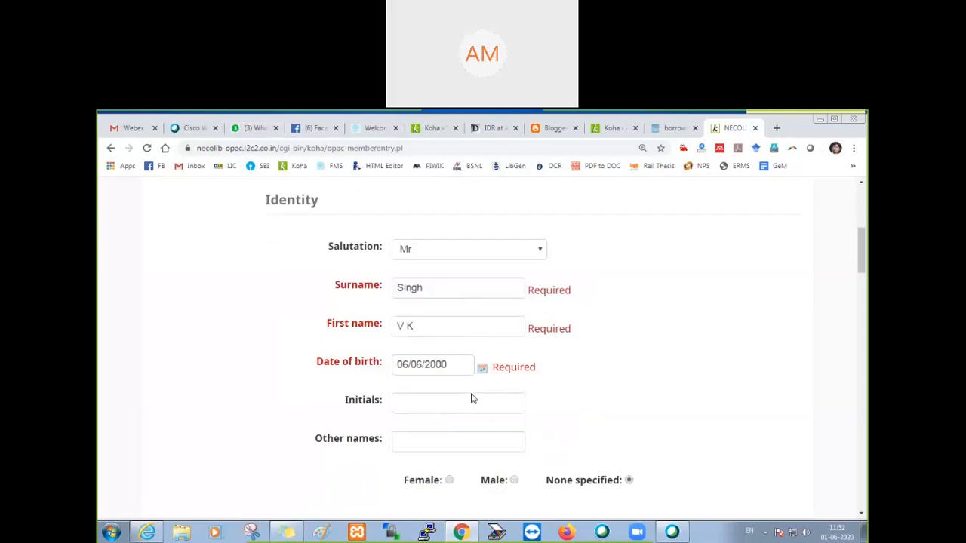
{"action": "scroll", "coordinate": [423, 339], "scroll_direction": "down", "scroll_amount": 5}
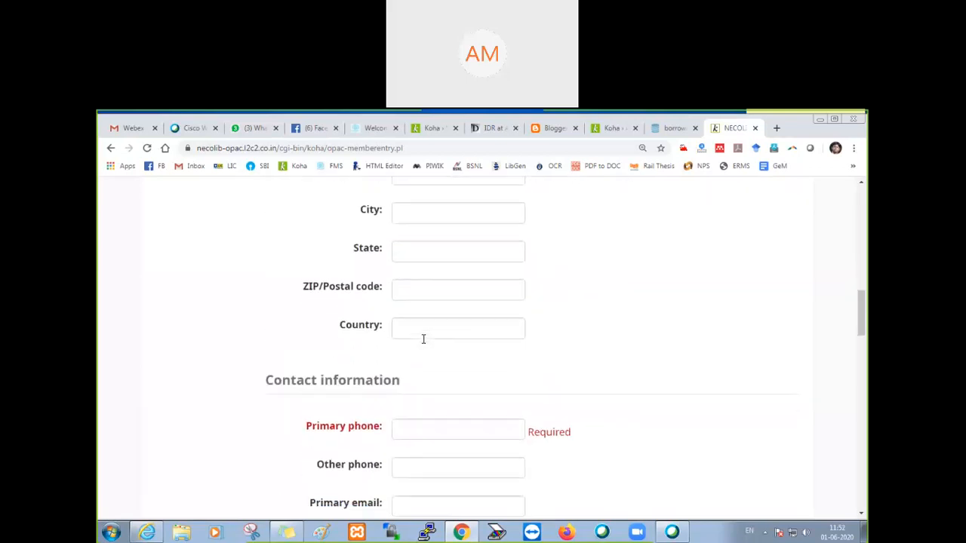
{"action": "left_click", "coordinate": [414, 316]}
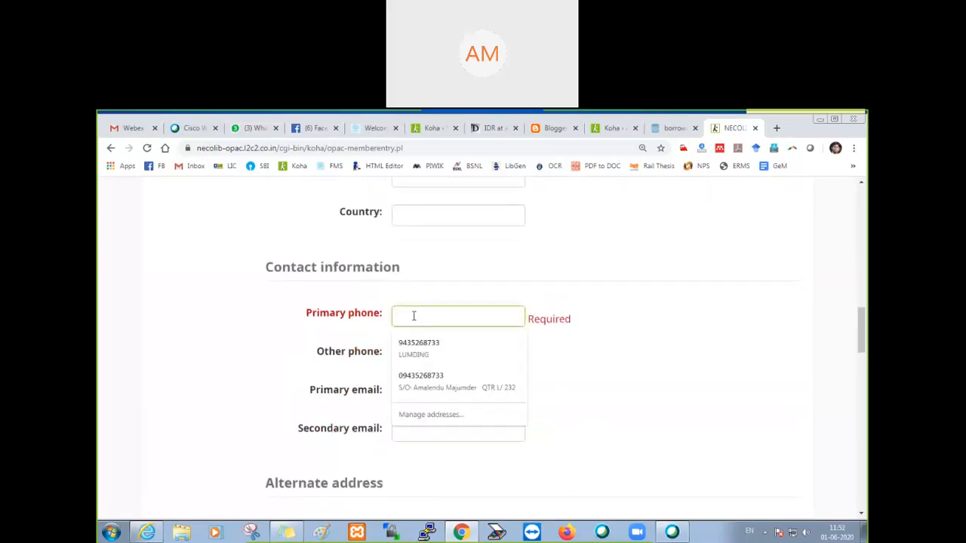
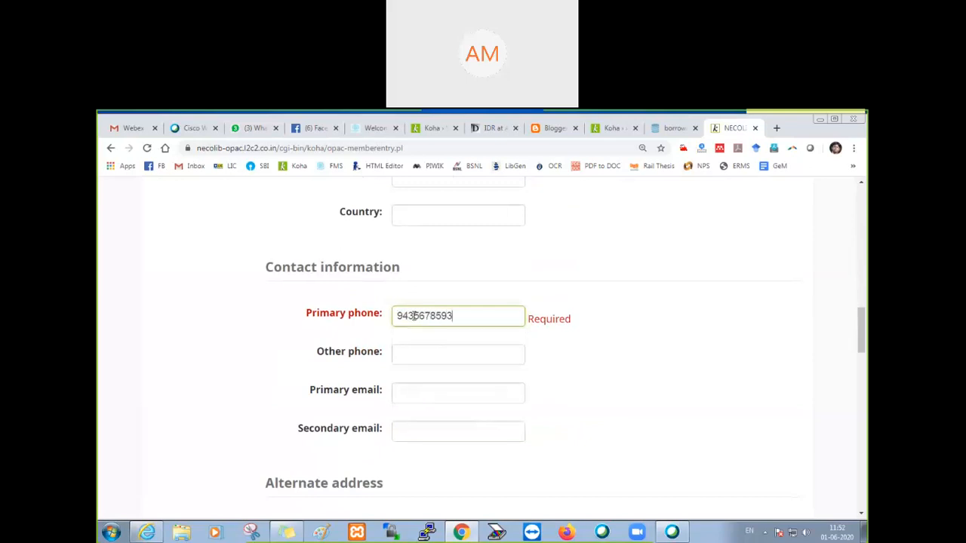
Step: Enter the sample patron's e-mail address as the primary email under Contact information
{"action": "scroll", "coordinate": [420, 322], "scroll_direction": "down", "scroll_amount": 1}
{"action": "scroll", "coordinate": [420, 322], "scroll_direction": "down", "scroll_amount": 2}
{"action": "scroll", "coordinate": [412, 297], "scroll_direction": "up", "scroll_amount": 1}
{"action": "left_click", "coordinate": [405, 280]}
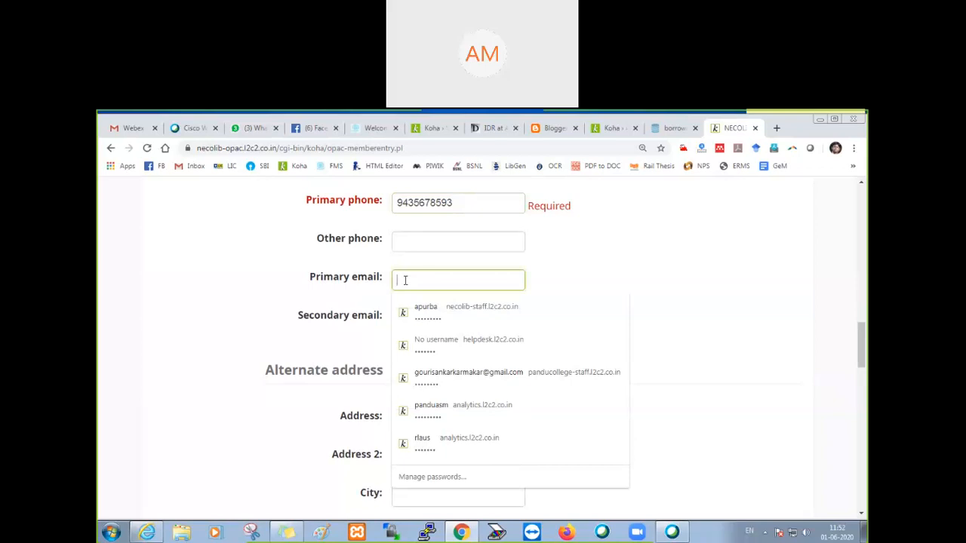
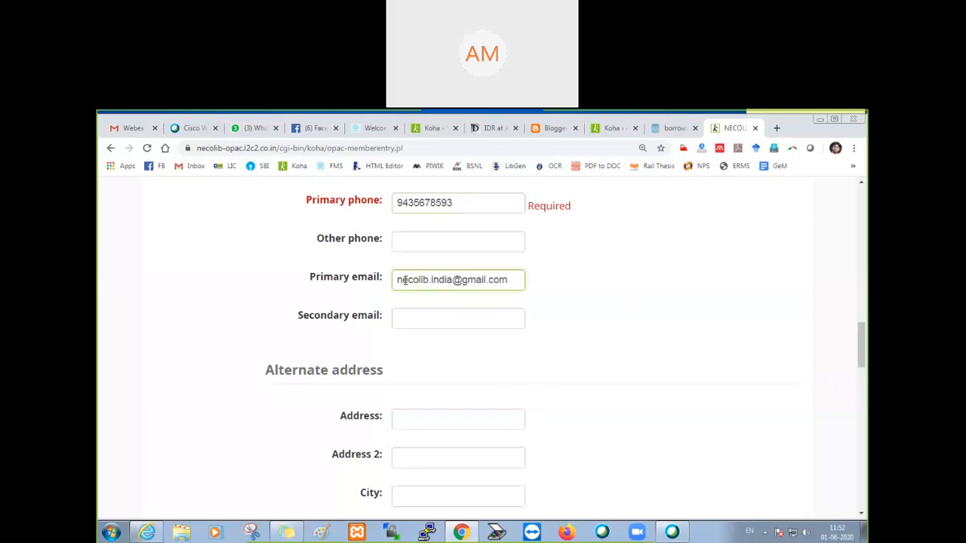
Step: Try to enter a simple account password in the Password section of the registration form
{"action": "scroll", "coordinate": [449, 310], "scroll_direction": "down", "scroll_amount": 2}
{"action": "scroll", "coordinate": [449, 309], "scroll_direction": "down", "scroll_amount": 8}
{"action": "scroll", "coordinate": [449, 310], "scroll_direction": "down", "scroll_amount": 3}
{"action": "left_click", "coordinate": [432, 305]}
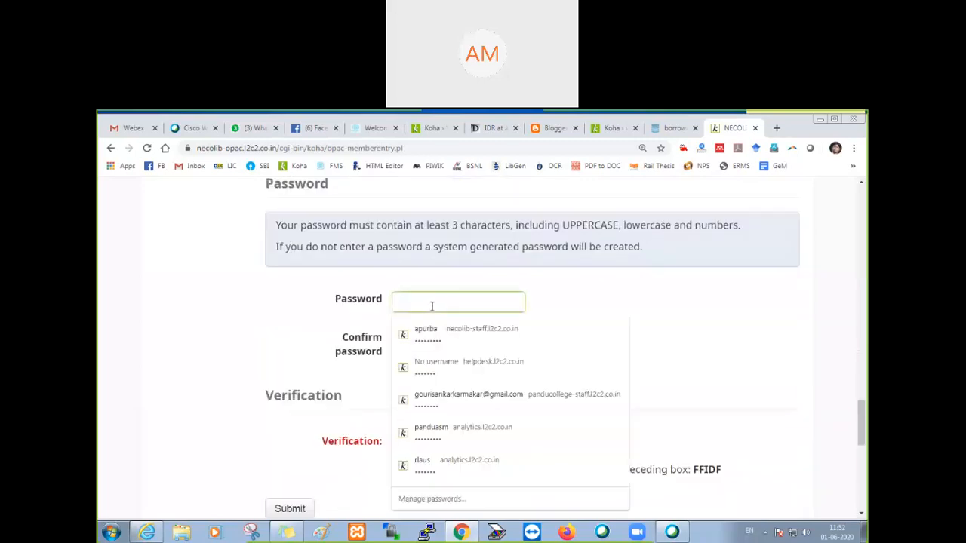
{"action": "type", "text": "1234"}
{"action": "key", "text": "Tab"}
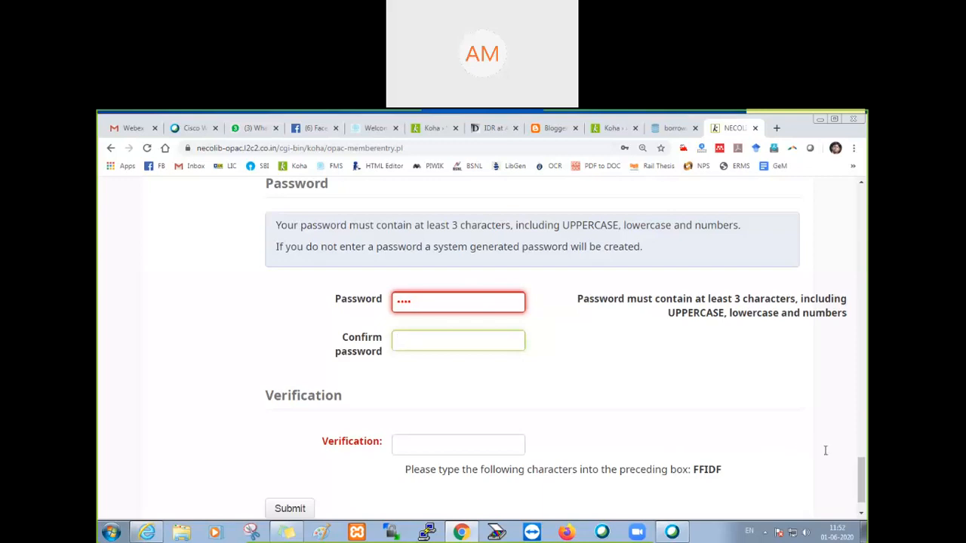
Step: Review the PatronSelfRegistrationBorrowerUnwantedField preference and its database columns reference in the staff interface, and close the borrowers table reference
{"action": "left_click", "coordinate": [610, 130]}
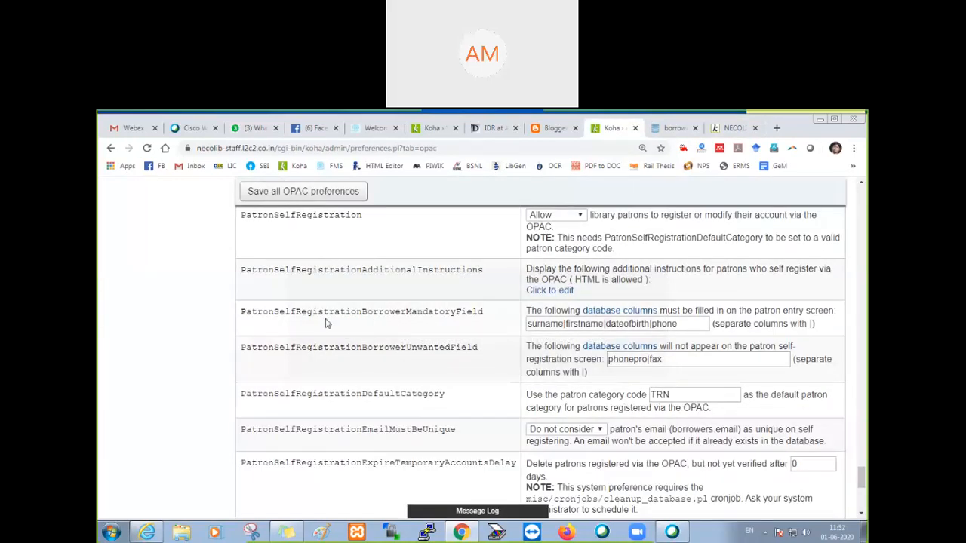
{"action": "left_click_drag", "start_coordinate": [241, 349], "coordinate": [462, 360]}
{"action": "left_click", "coordinate": [502, 361]}
{"action": "left_click_drag", "start_coordinate": [527, 349], "coordinate": [576, 348]}
{"action": "left_click", "coordinate": [599, 358]}
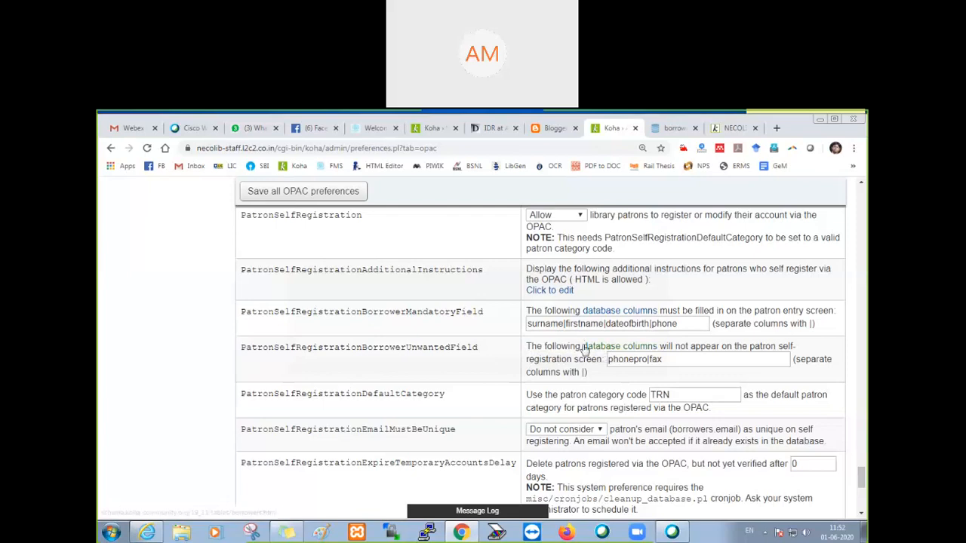
{"action": "left_click_drag", "start_coordinate": [582, 347], "coordinate": [658, 352]}
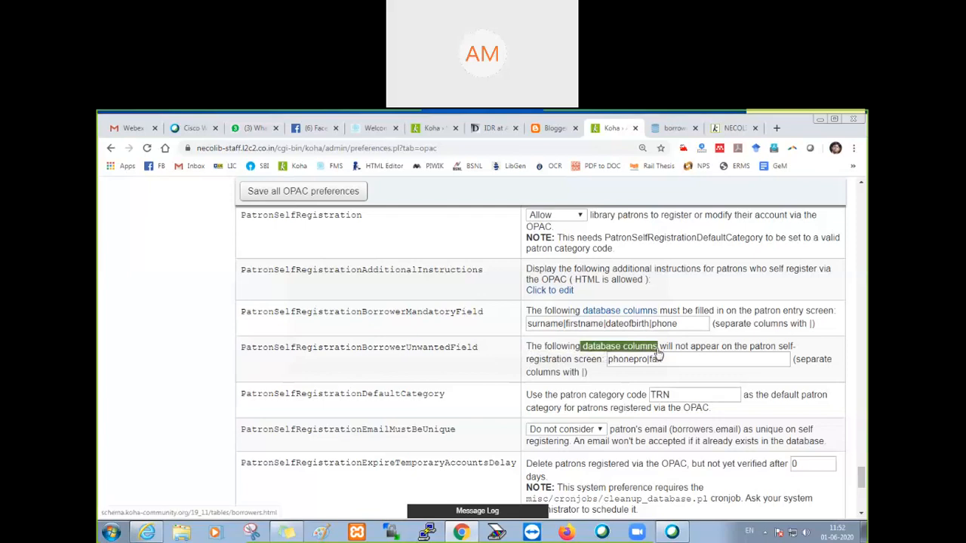
{"action": "left_click", "coordinate": [622, 353]}
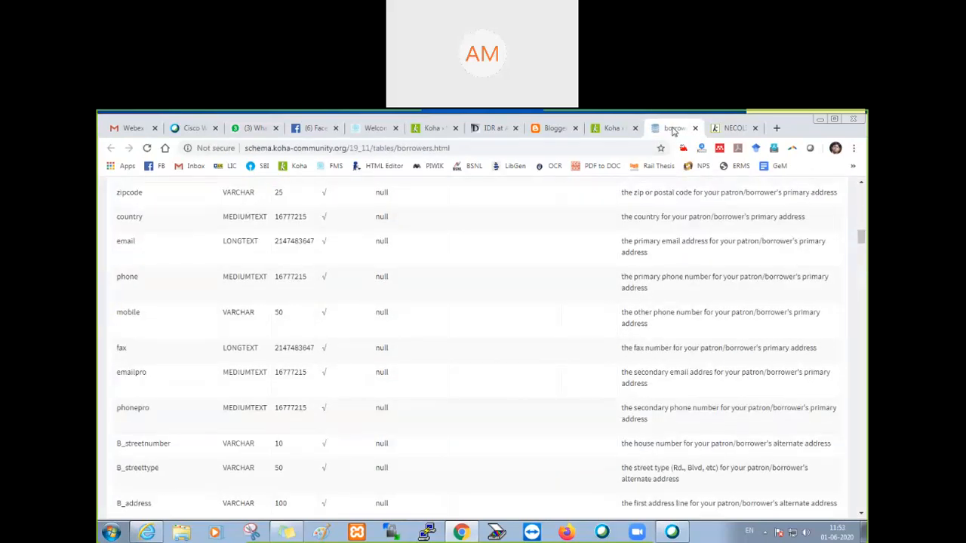
{"action": "left_click", "coordinate": [695, 128]}
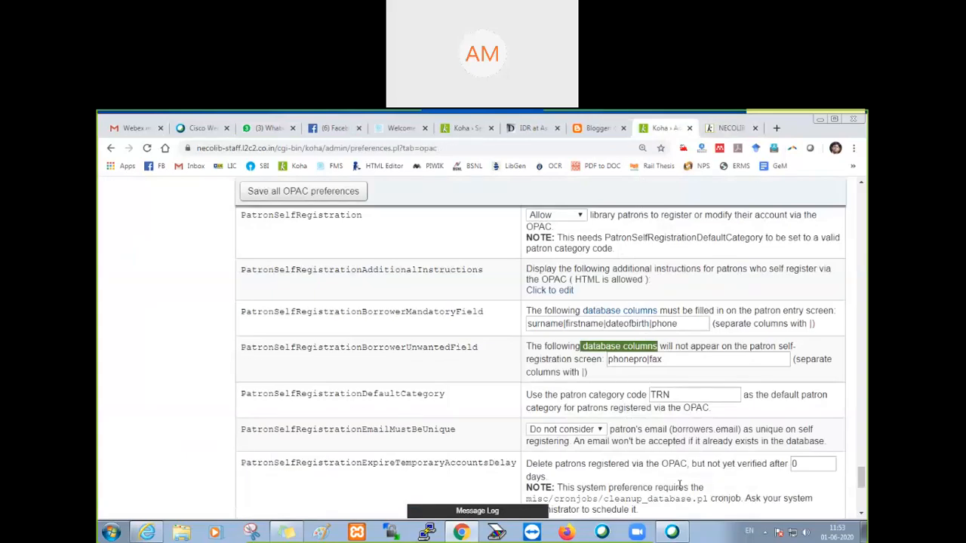
{"action": "left_click_drag", "start_coordinate": [669, 361], "coordinate": [608, 359]}
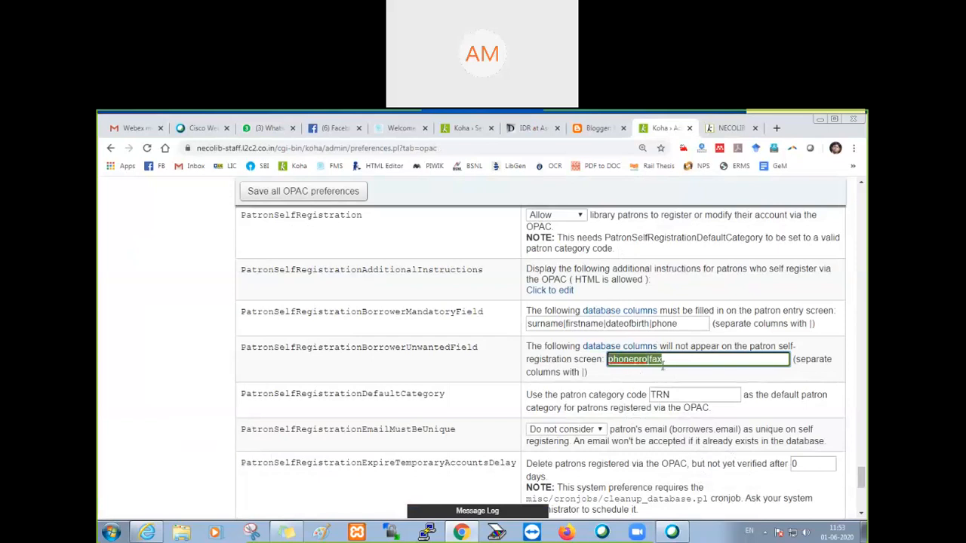
{"action": "left_click", "coordinate": [669, 361]}
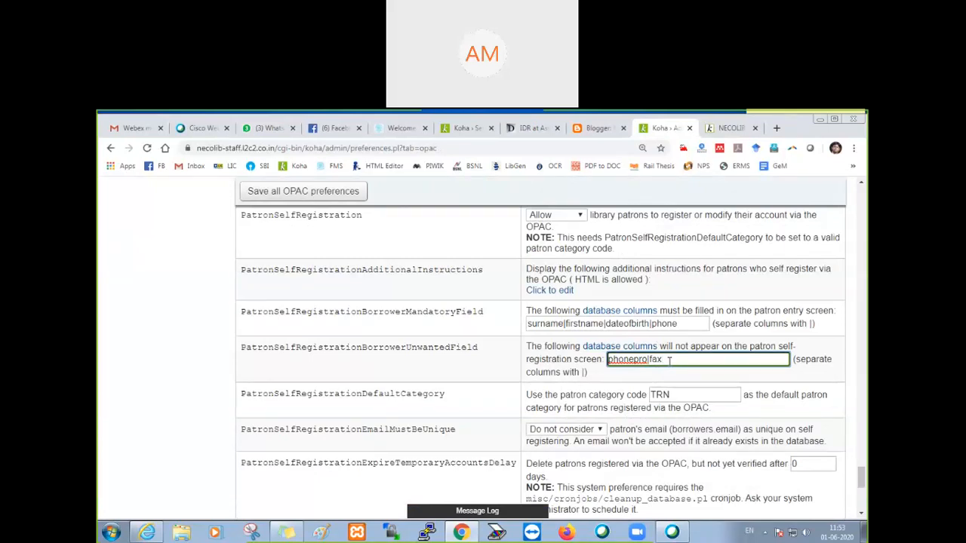
Step: Return to the OPAC registration form, replace the account password with one meeting the stated rules, and confirm it
{"action": "left_click", "coordinate": [724, 132]}
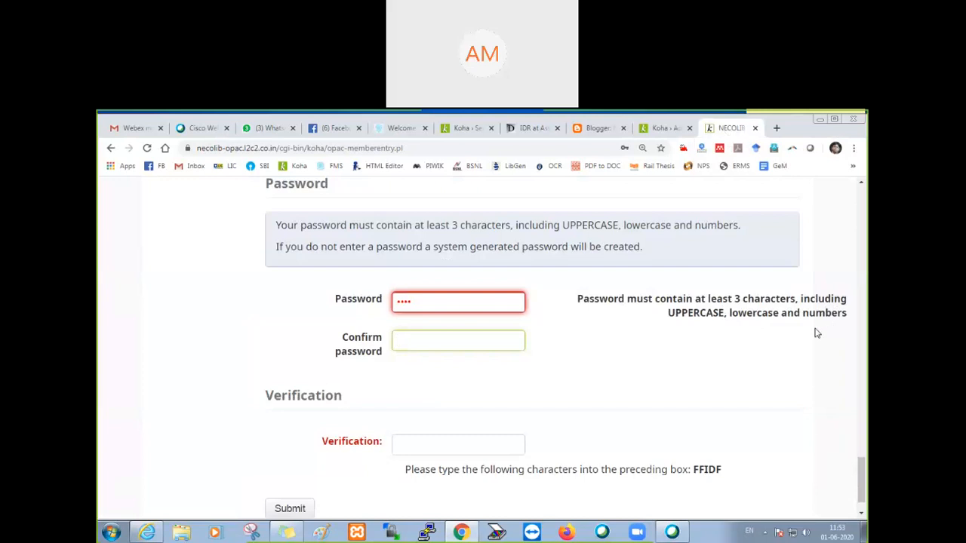
{"action": "left_click_drag", "start_coordinate": [415, 302], "coordinate": [385, 305]}
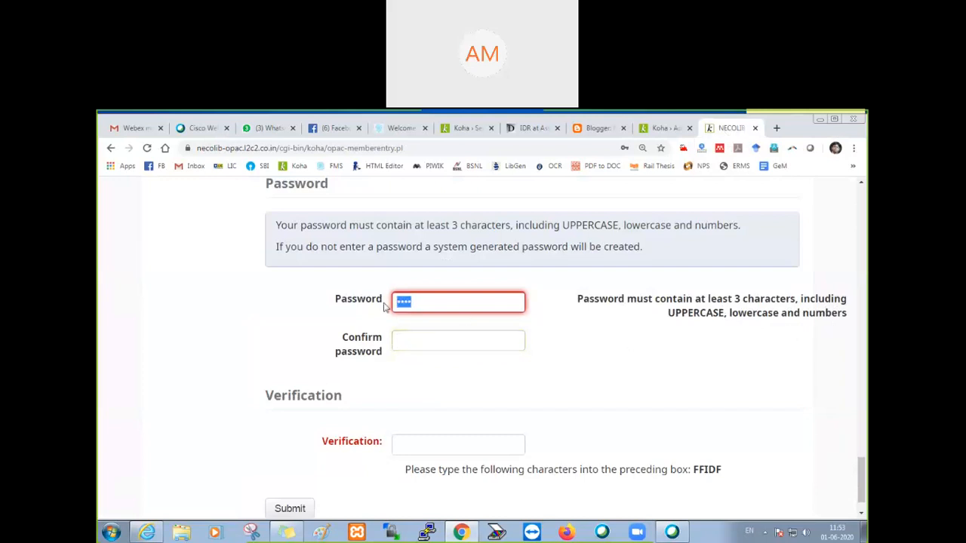
{"action": "type", "text": "a•••"}
{"action": "key", "text": "BackSpace"}
{"action": "key", "text": "BackSpace"}
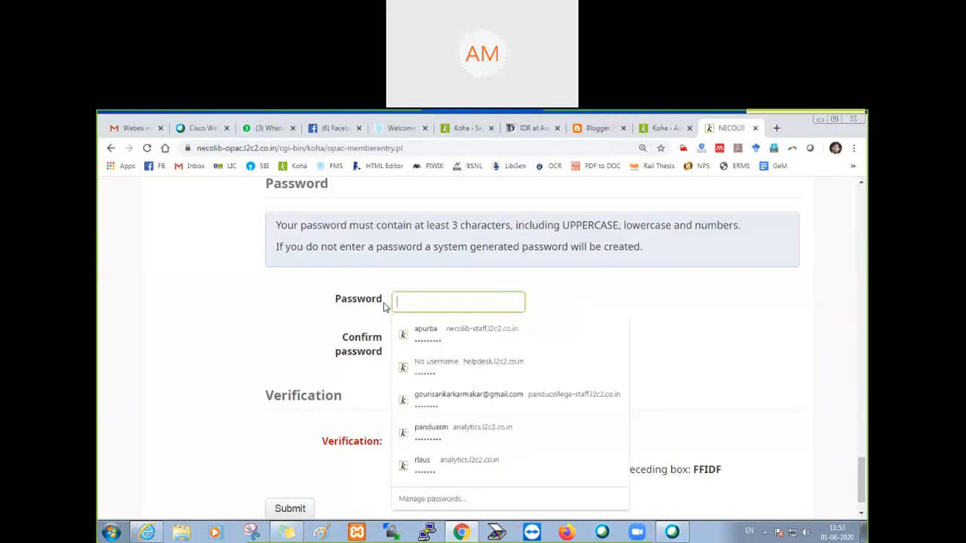
{"action": "type", "text": "aaa"}
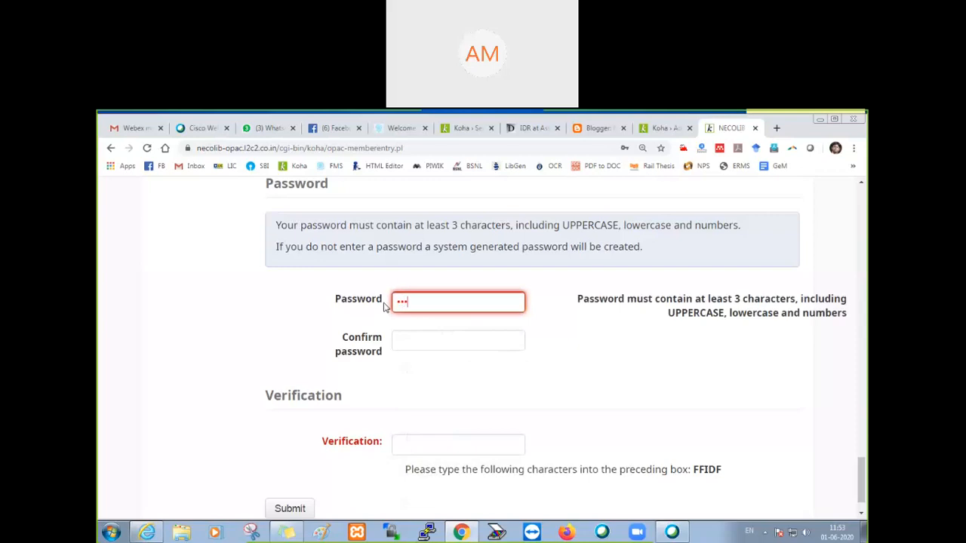
{"action": "type", "text": "A12"}
{"action": "key", "text": "Tab"}
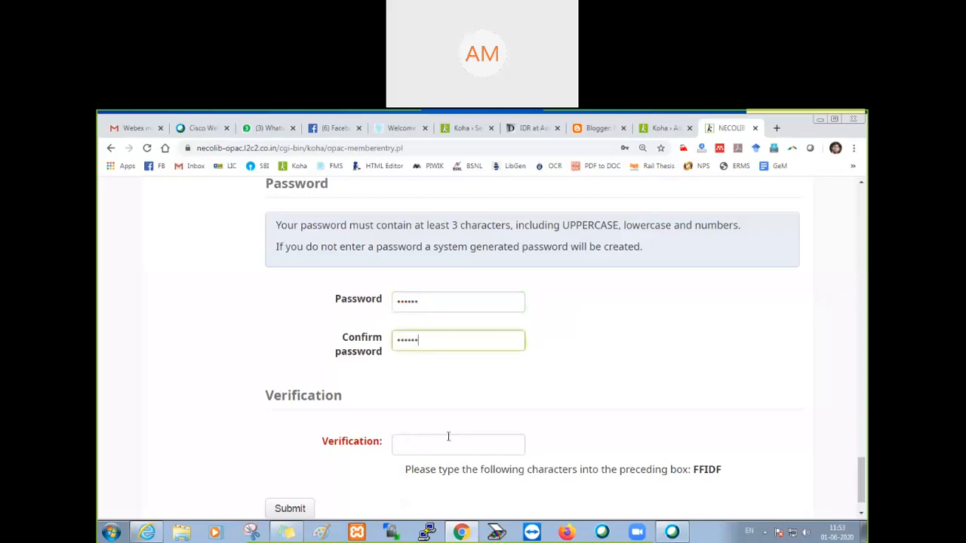
Step: Enter the displayed verification characters and submit the registration form
{"action": "scroll", "coordinate": [475, 407], "scroll_direction": "down", "scroll_amount": 1}
{"action": "left_click", "coordinate": [807, 416]}
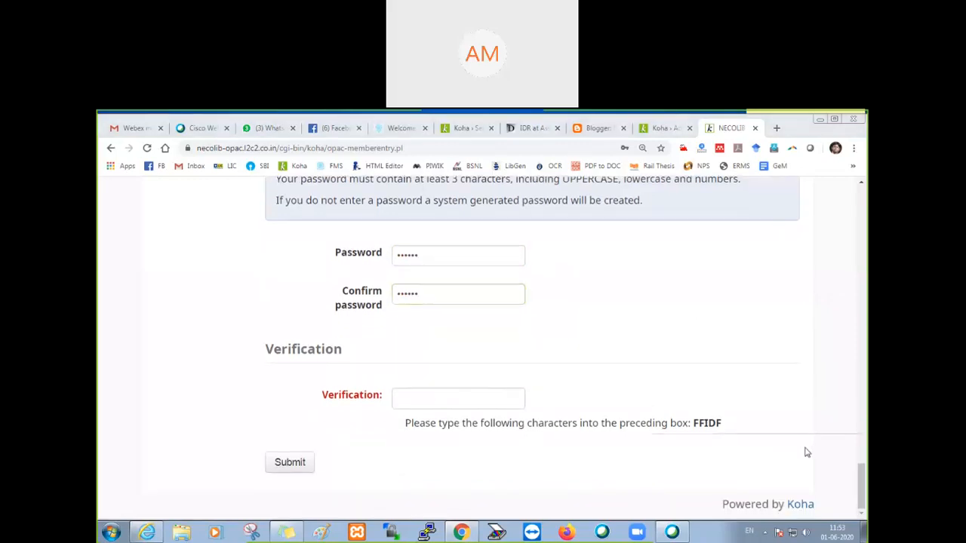
{"action": "left_click", "coordinate": [411, 398]}
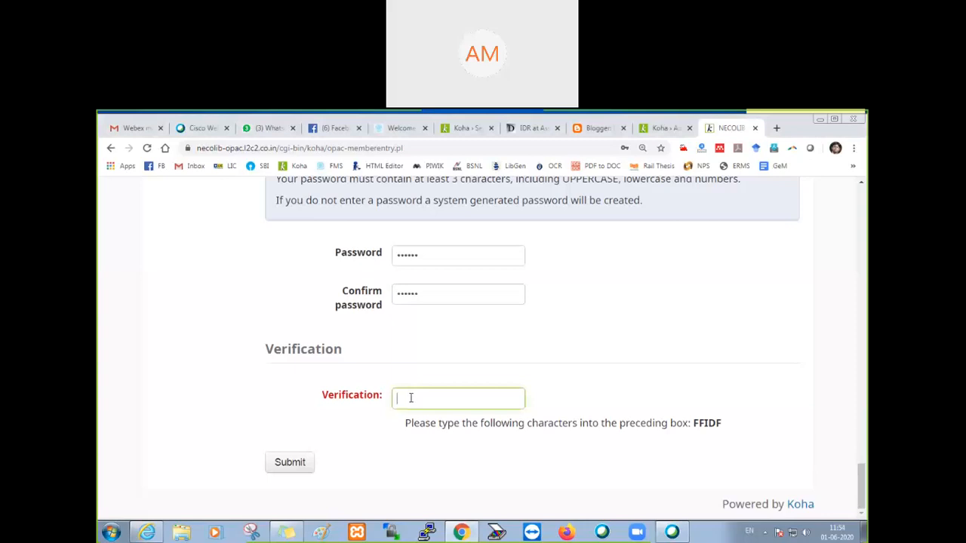
{"action": "type", "text": "FFIDF"}
{"action": "left_click", "coordinate": [295, 465]}
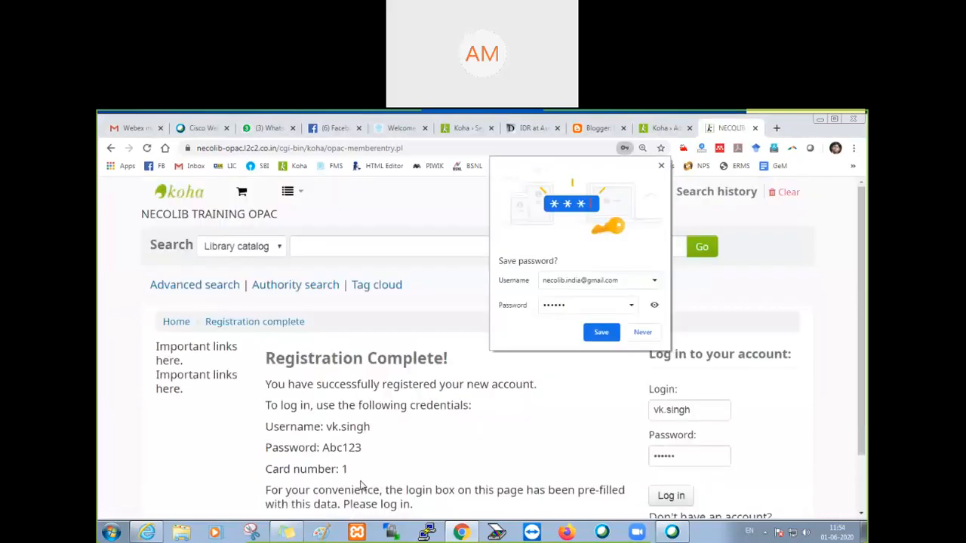
Step: Dismiss the browser's offer to save the password and review the new account's username, password and card number
{"action": "left_click", "coordinate": [661, 167]}
{"action": "scroll", "coordinate": [491, 430], "scroll_direction": "down", "scroll_amount": 2}
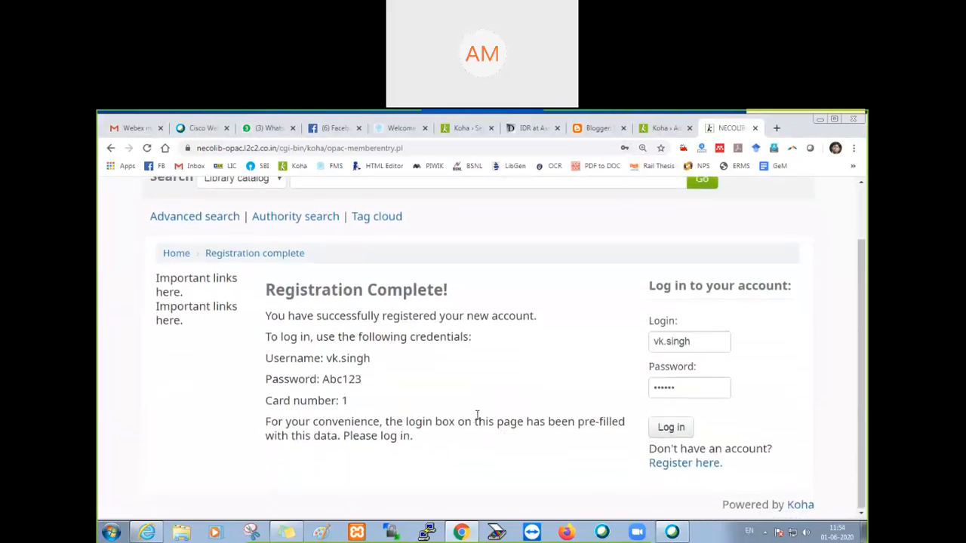
{"action": "double_click", "coordinate": [344, 401]}
{"action": "left_click", "coordinate": [368, 391]}
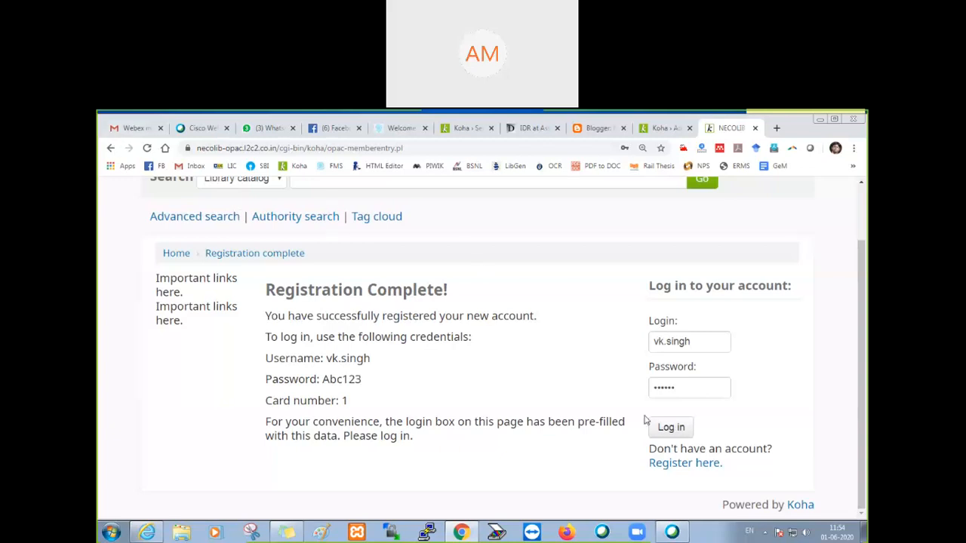
Step: Log in to the OPAC with the prefilled credentials, open the patron's personal details, and dismiss the browser's offer to save the password
{"action": "left_click", "coordinate": [668, 432]}
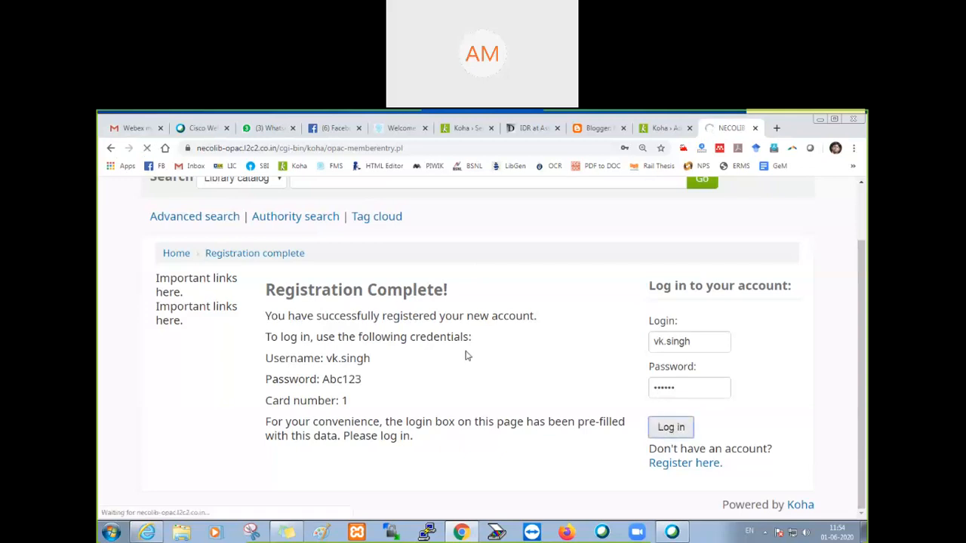
{"action": "scroll", "coordinate": [466, 356], "scroll_direction": "down", "scroll_amount": 3}
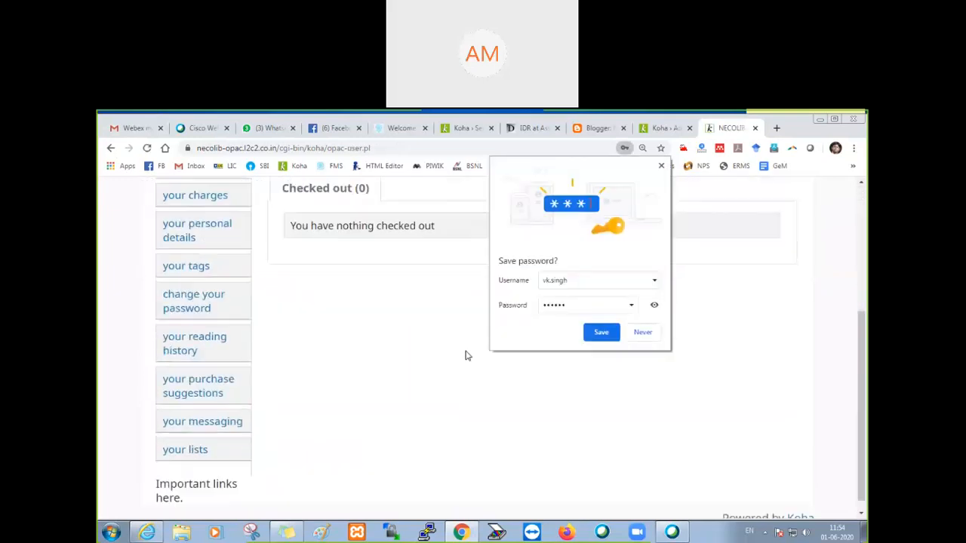
{"action": "left_click", "coordinate": [195, 231]}
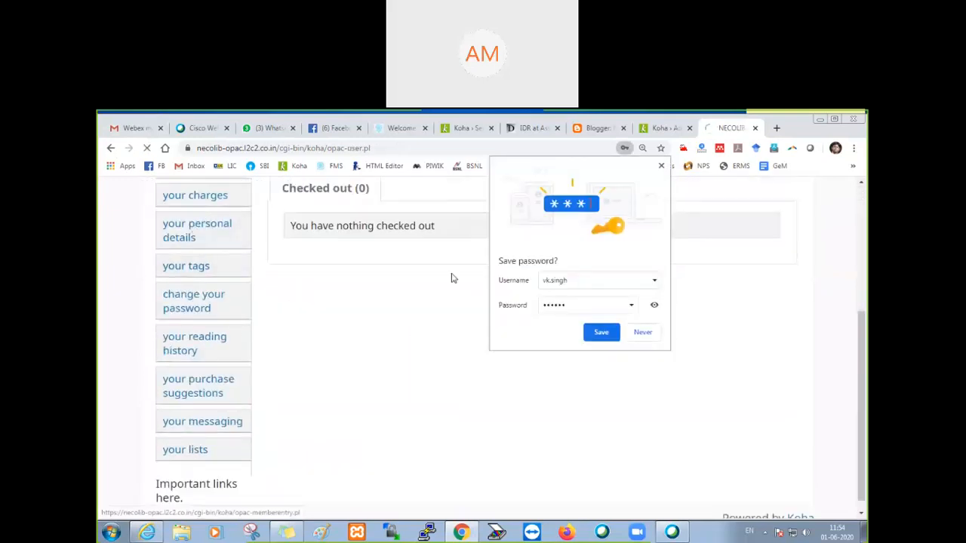
{"action": "left_click", "coordinate": [661, 165]}
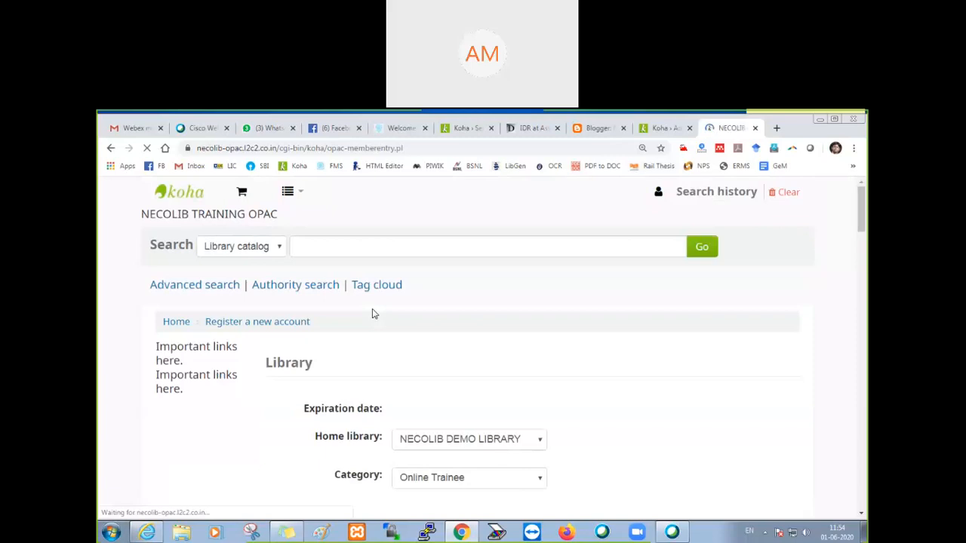
Step: Examine the Library, Identity and address sections of the form loaded for the patron's personal details
{"action": "scroll", "coordinate": [374, 312], "scroll_direction": "down", "scroll_amount": 8}
{"action": "scroll", "coordinate": [372, 313], "scroll_direction": "down", "scroll_amount": 5}
{"action": "scroll", "coordinate": [372, 313], "scroll_direction": "up", "scroll_amount": 12}
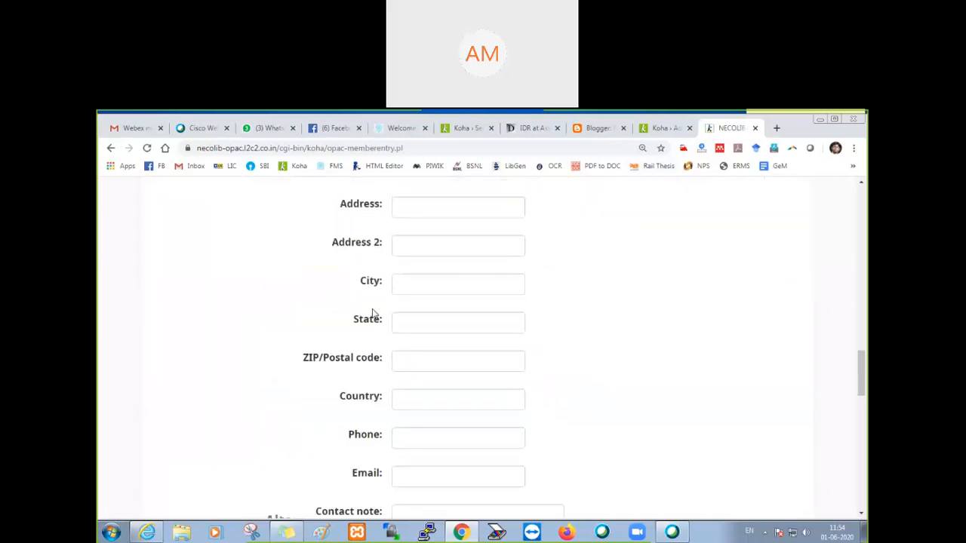
{"action": "scroll", "coordinate": [372, 313], "scroll_direction": "up", "scroll_amount": 3}
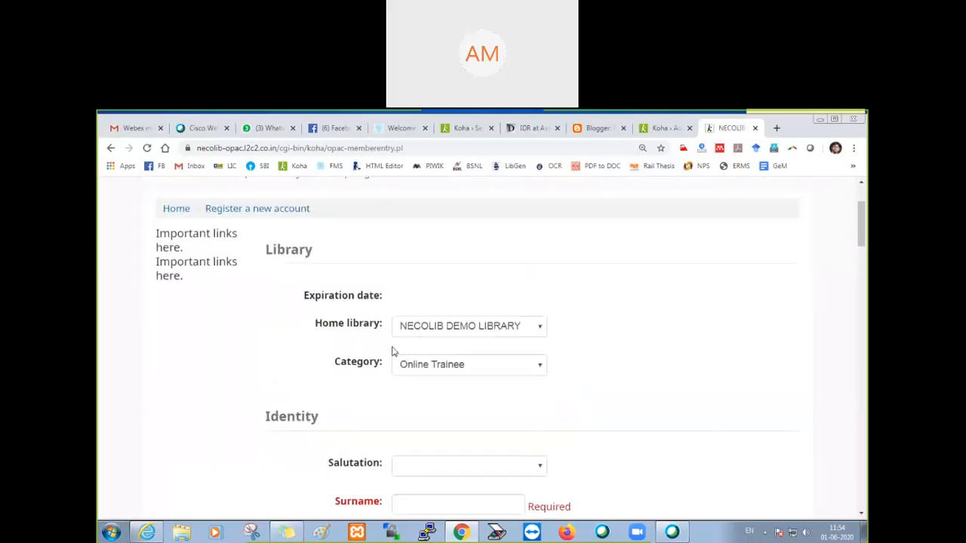
{"action": "scroll", "coordinate": [323, 353], "scroll_direction": "up", "scroll_amount": 1}
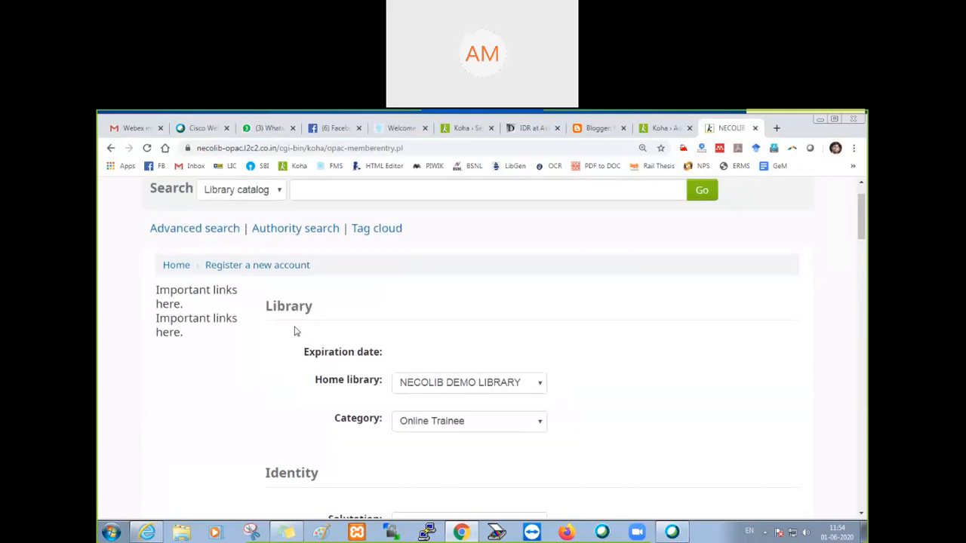
{"action": "scroll", "coordinate": [295, 332], "scroll_direction": "down", "scroll_amount": 1}
{"action": "scroll", "coordinate": [295, 331], "scroll_direction": "up", "scroll_amount": 2}
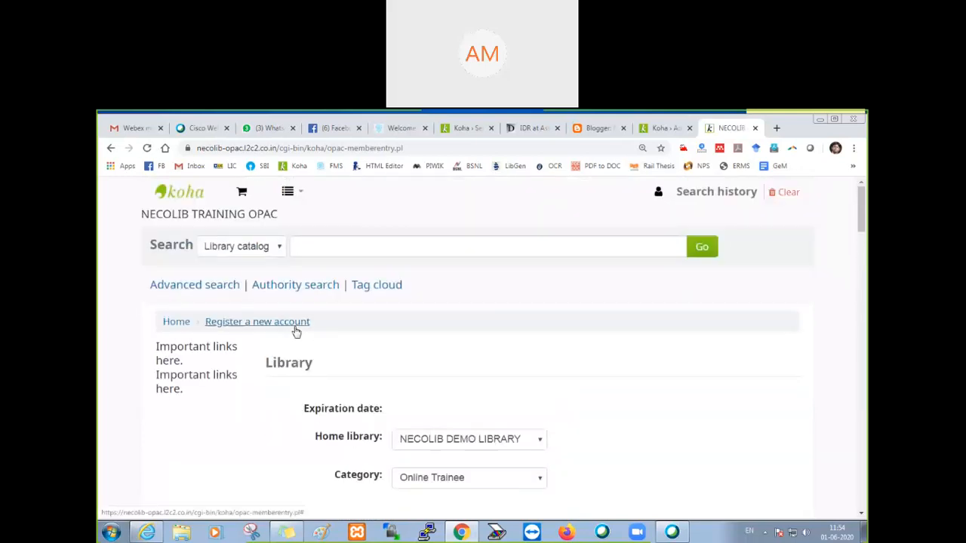
{"action": "scroll", "coordinate": [252, 332], "scroll_direction": "down", "scroll_amount": 3}
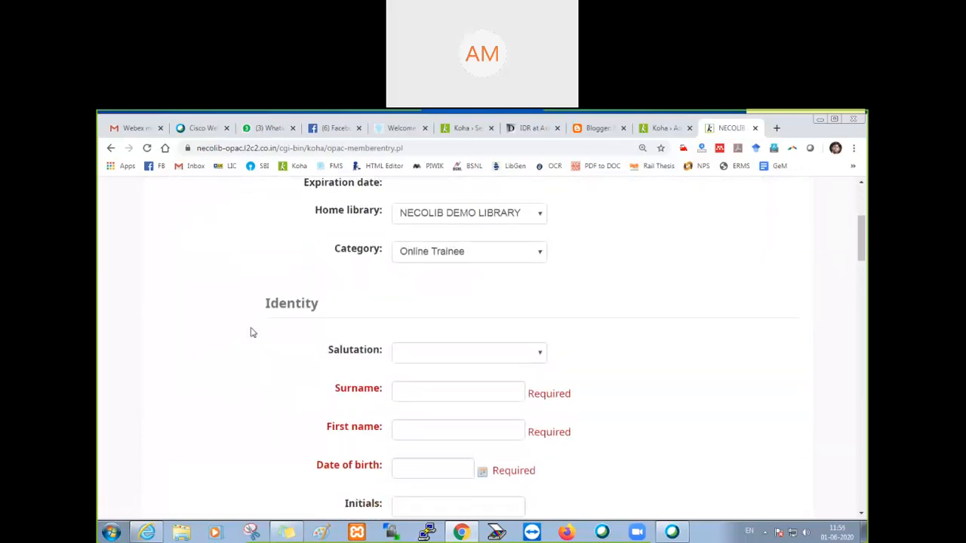
Step: Go back to the OPAC login page and log in again with the new patron's username and account password
{"action": "left_click", "coordinate": [111, 148]}
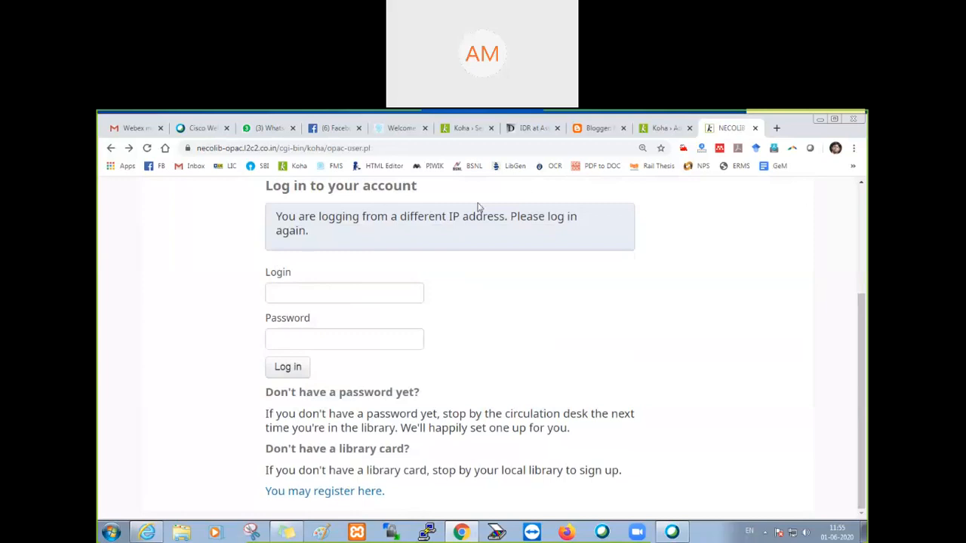
{"action": "left_click", "coordinate": [327, 295]}
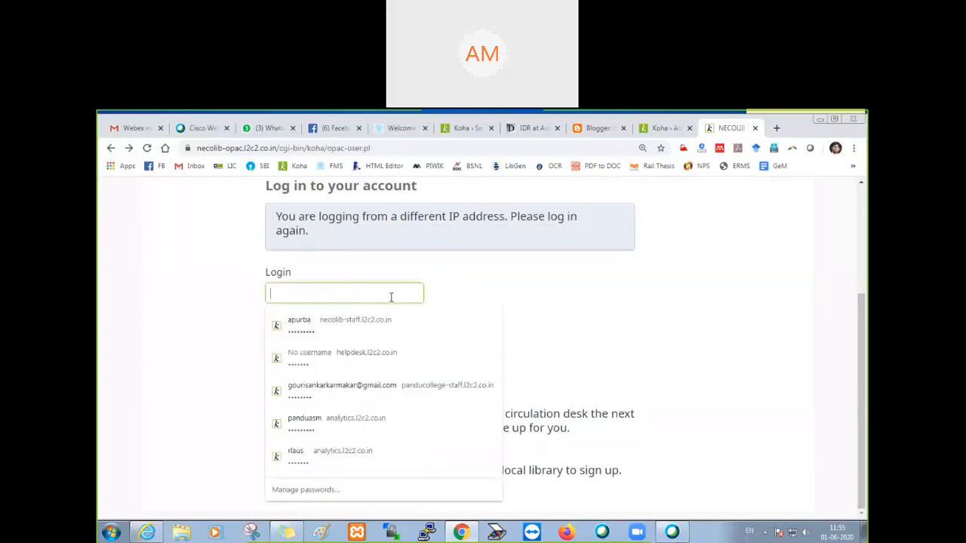
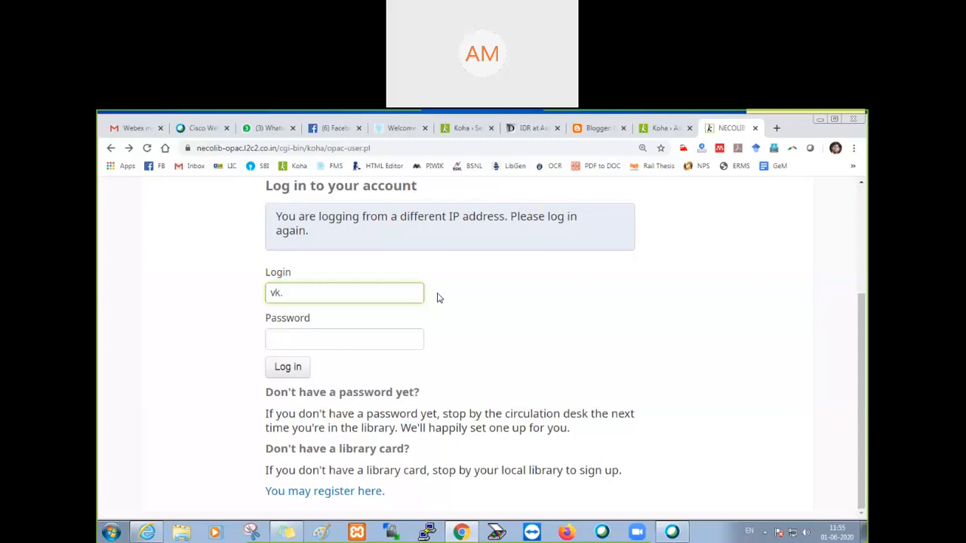
{"action": "key", "text": "Tab"}
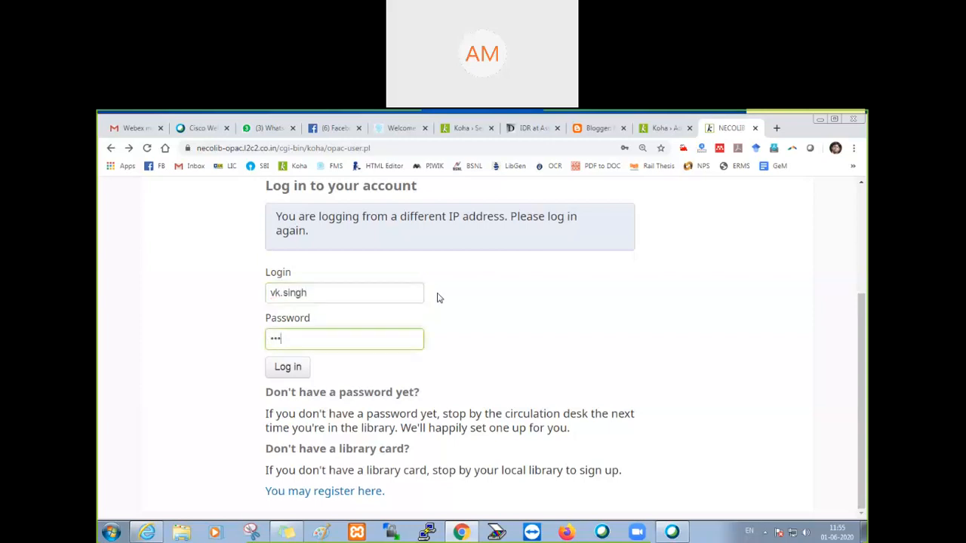
{"action": "left_click", "coordinate": [300, 368]}
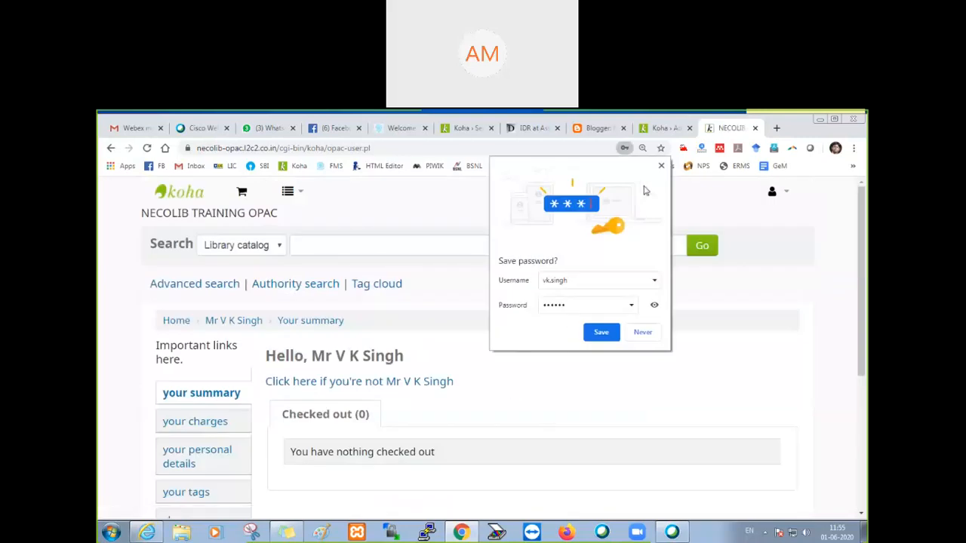
Step: Dismiss the password-saving offer, reopen the patron's personal details, examine the loaded form through its verification section, and go back
{"action": "left_click", "coordinate": [661, 165]}
{"action": "scroll", "coordinate": [215, 388], "scroll_direction": "down", "scroll_amount": 2}
{"action": "left_click", "coordinate": [195, 343]}
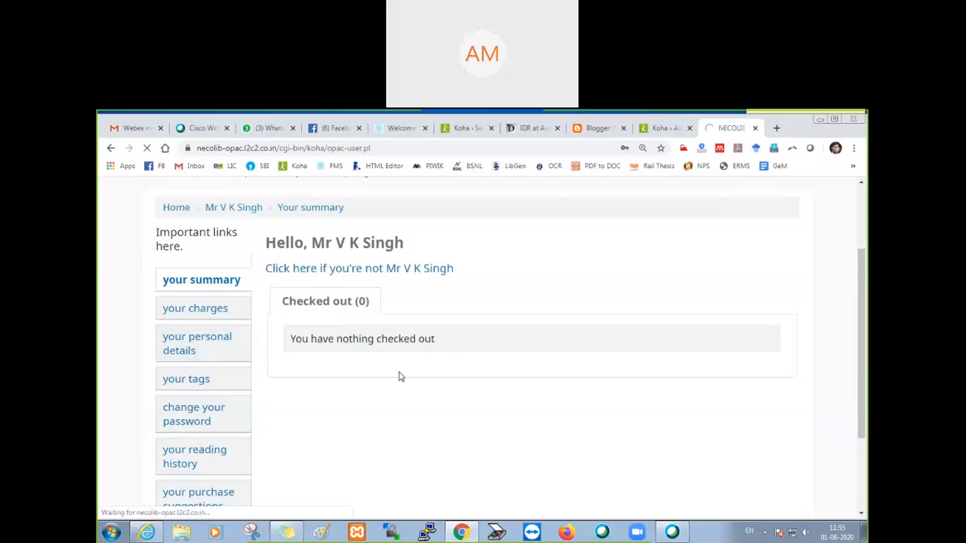
{"action": "scroll", "coordinate": [400, 376], "scroll_direction": "down", "scroll_amount": 4}
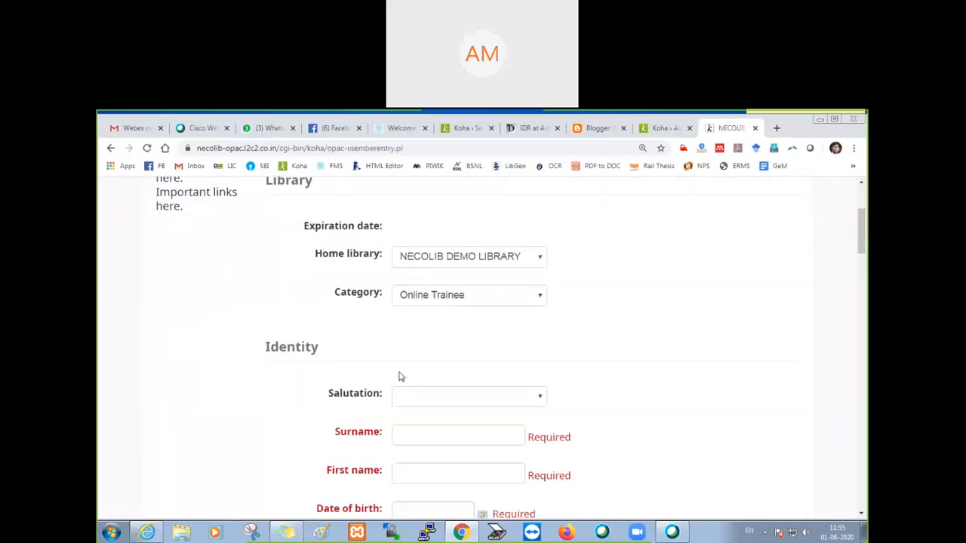
{"action": "scroll", "coordinate": [400, 377], "scroll_direction": "down", "scroll_amount": 20}
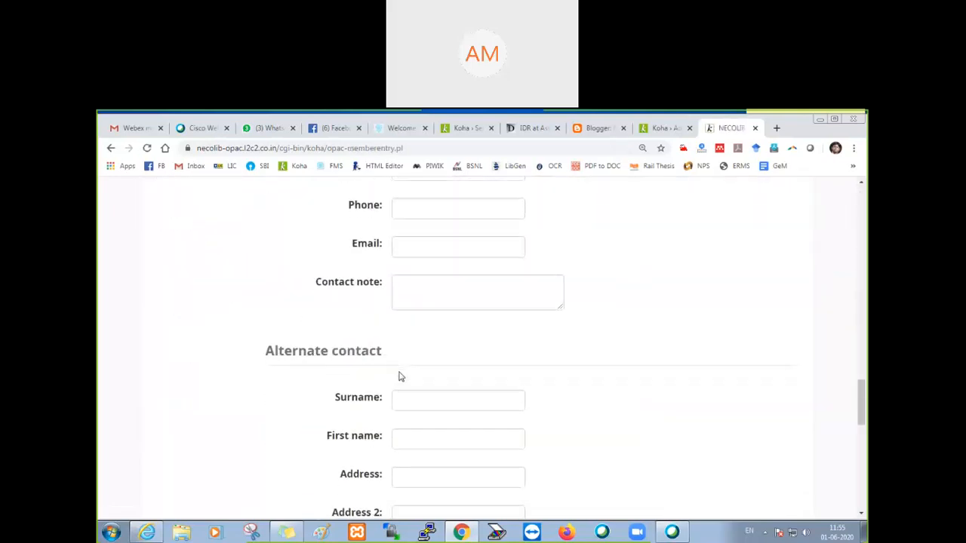
{"action": "scroll", "coordinate": [400, 377], "scroll_direction": "down", "scroll_amount": 5}
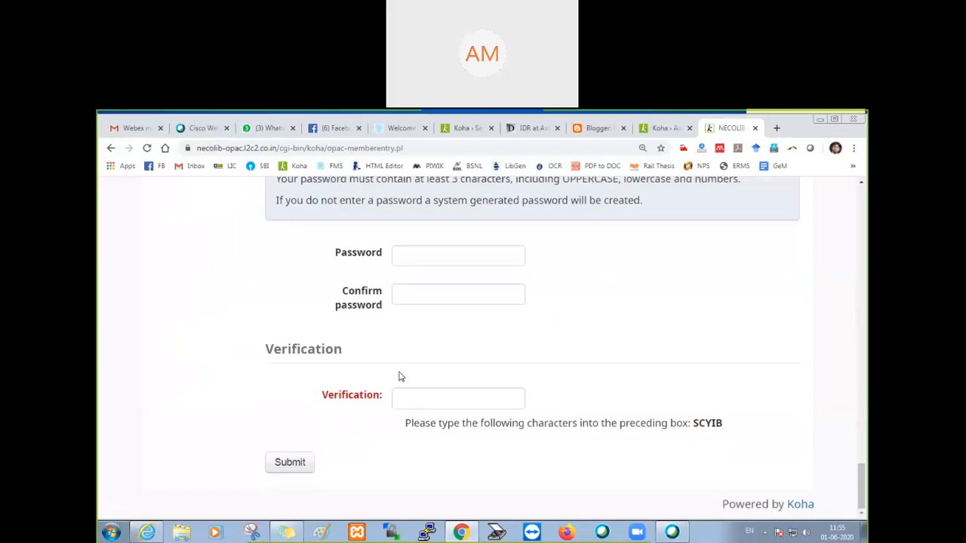
{"action": "scroll", "coordinate": [400, 376], "scroll_direction": "up", "scroll_amount": 20}
{"action": "scroll", "coordinate": [400, 376], "scroll_direction": "up", "scroll_amount": 1}
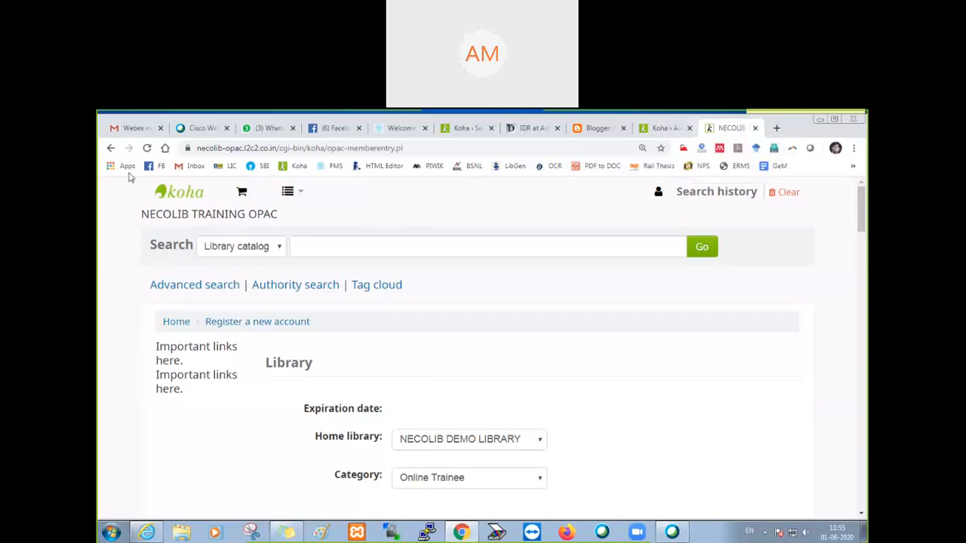
{"action": "left_click", "coordinate": [111, 149]}
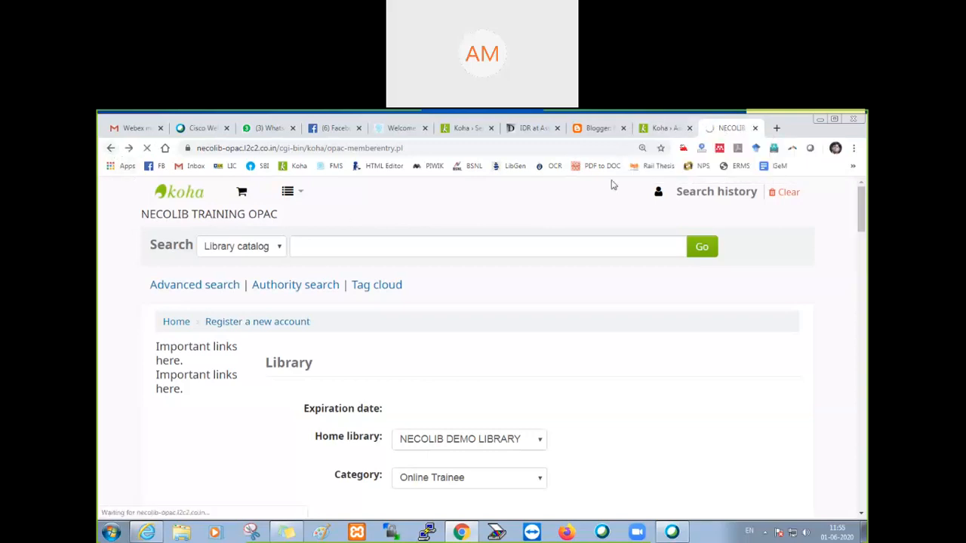
Step: Switch to the staff interface's OPAC preferences and review the Self Registration settings from PatronSelfRegistration through PatronSelfRegistrationVerifyByEmail
{"action": "left_click", "coordinate": [662, 128]}
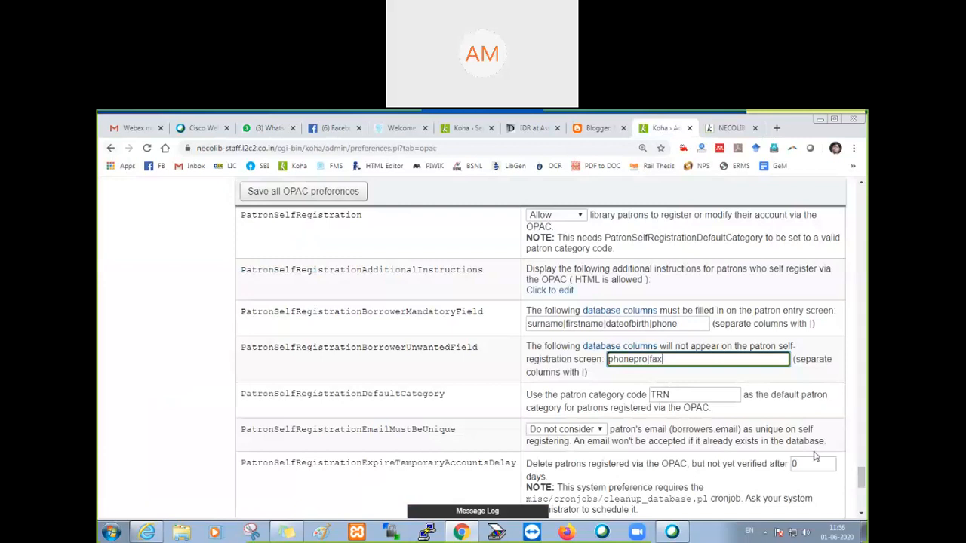
{"action": "scroll", "coordinate": [526, 400], "scroll_direction": "down", "scroll_amount": 4}
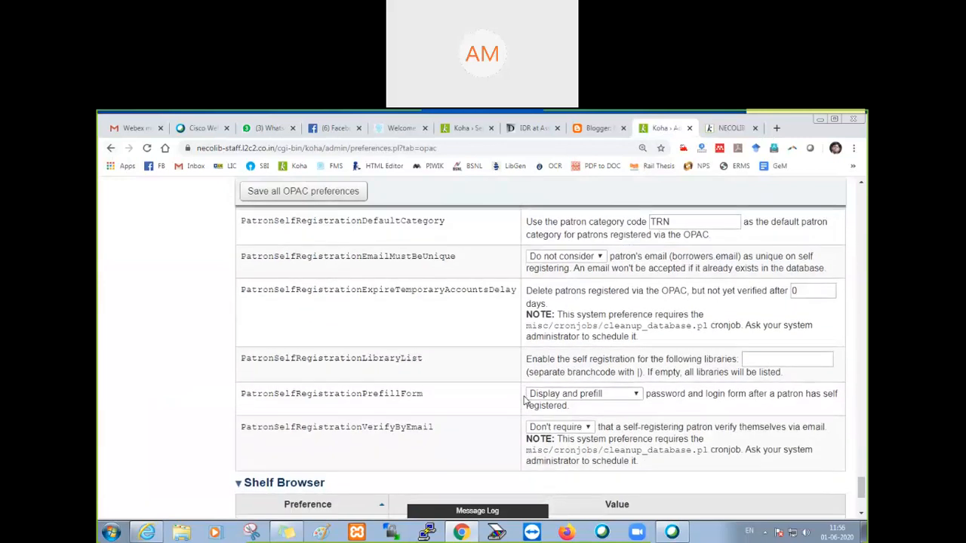
{"action": "scroll", "coordinate": [526, 400], "scroll_direction": "down", "scroll_amount": 1}
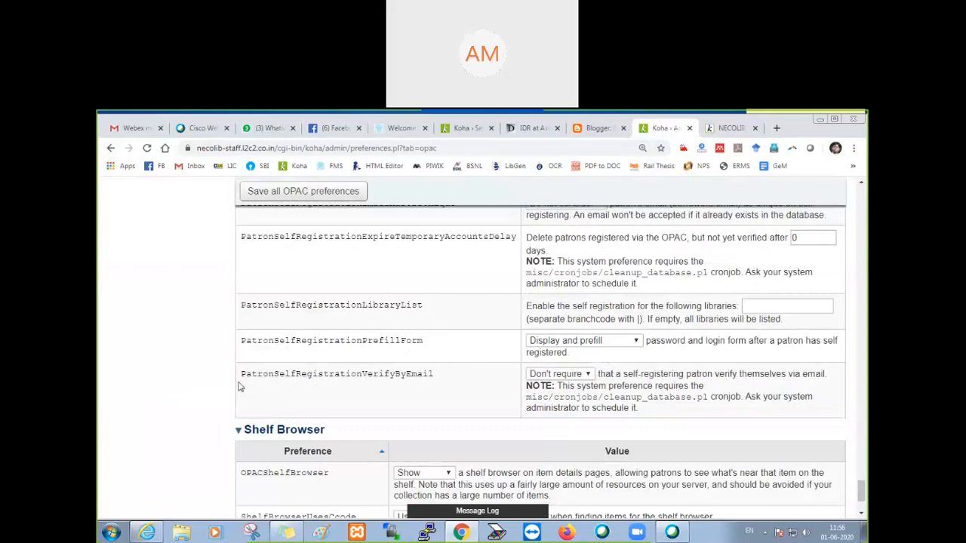
{"action": "scroll", "coordinate": [321, 311], "scroll_direction": "up", "scroll_amount": 2}
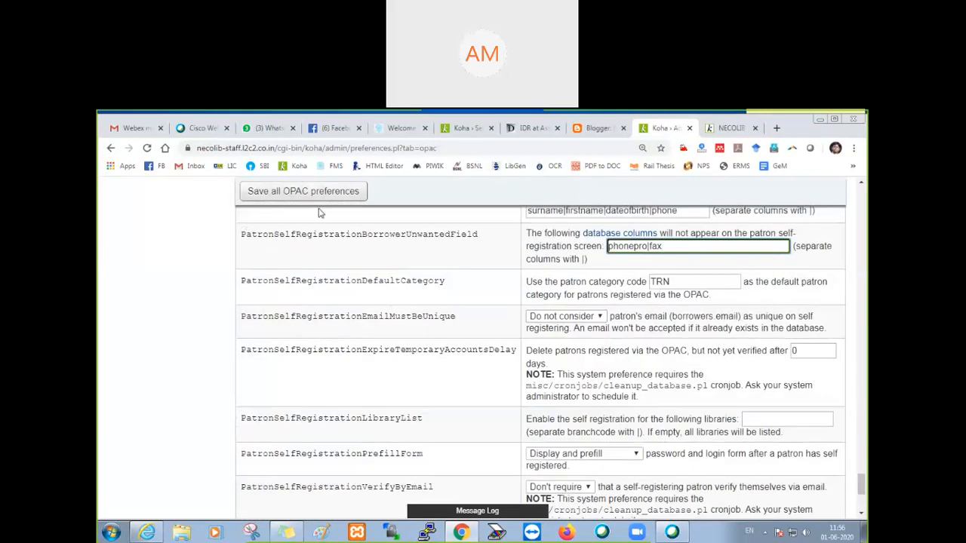
{"action": "scroll", "coordinate": [319, 212], "scroll_direction": "up", "scroll_amount": 5}
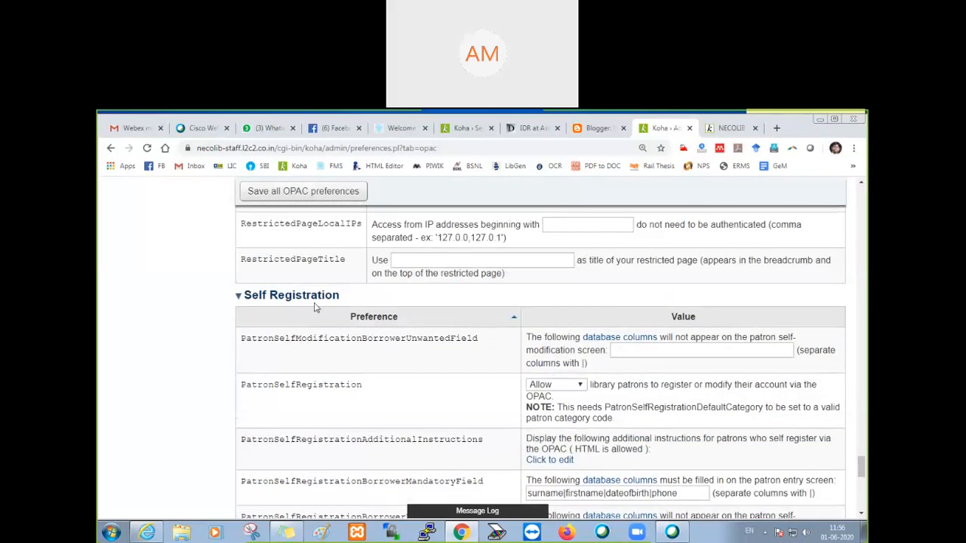
{"action": "scroll", "coordinate": [316, 307], "scroll_direction": "down", "scroll_amount": 5}
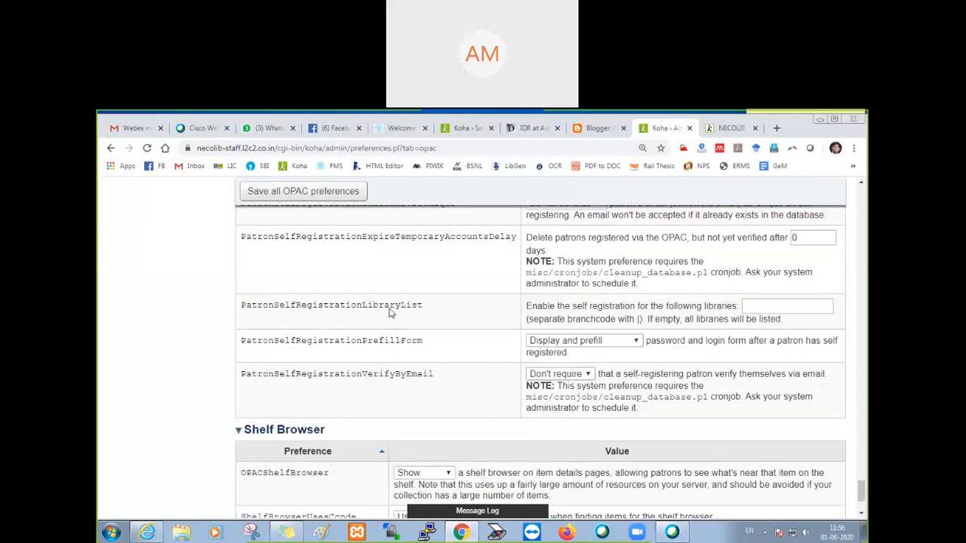
{"action": "scroll", "coordinate": [455, 353], "scroll_direction": "up", "scroll_amount": 3}
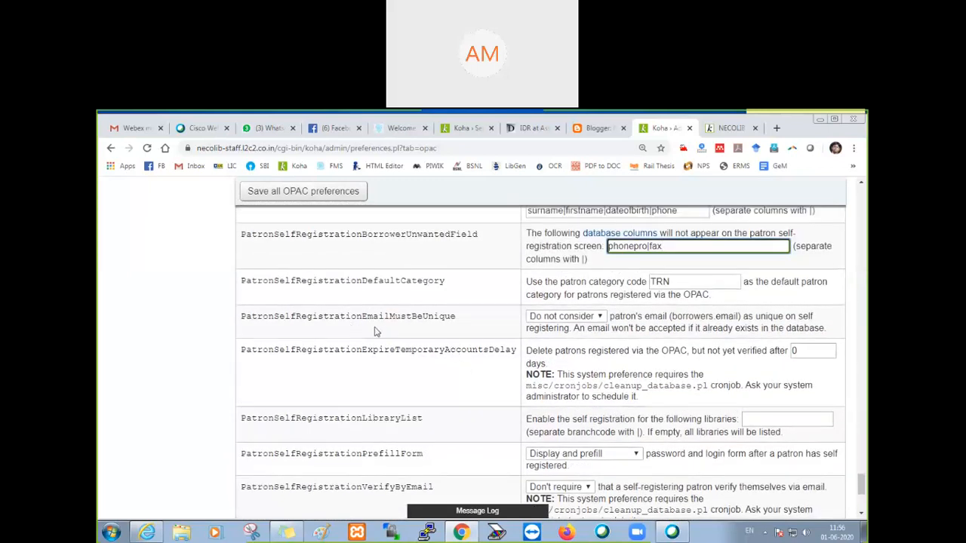
Step: Set PatronSelfRegistrationEmailMustBeUnique to Consider and save all OPAC preferences
{"action": "left_click_drag", "start_coordinate": [245, 319], "coordinate": [455, 331]}
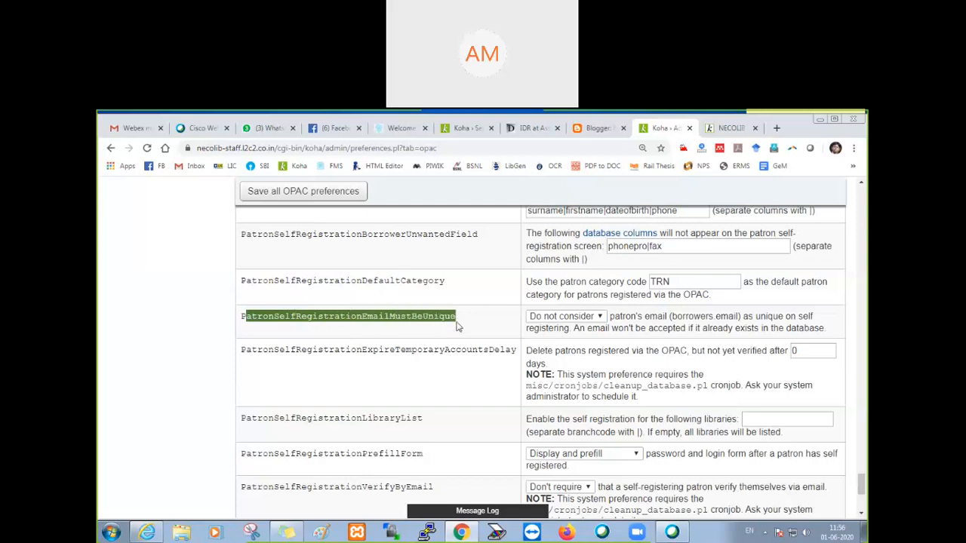
{"action": "left_click", "coordinate": [456, 326]}
{"action": "left_click_drag", "start_coordinate": [456, 321], "coordinate": [242, 318]}
{"action": "left_click", "coordinate": [601, 316]}
{"action": "left_click", "coordinate": [584, 336]}
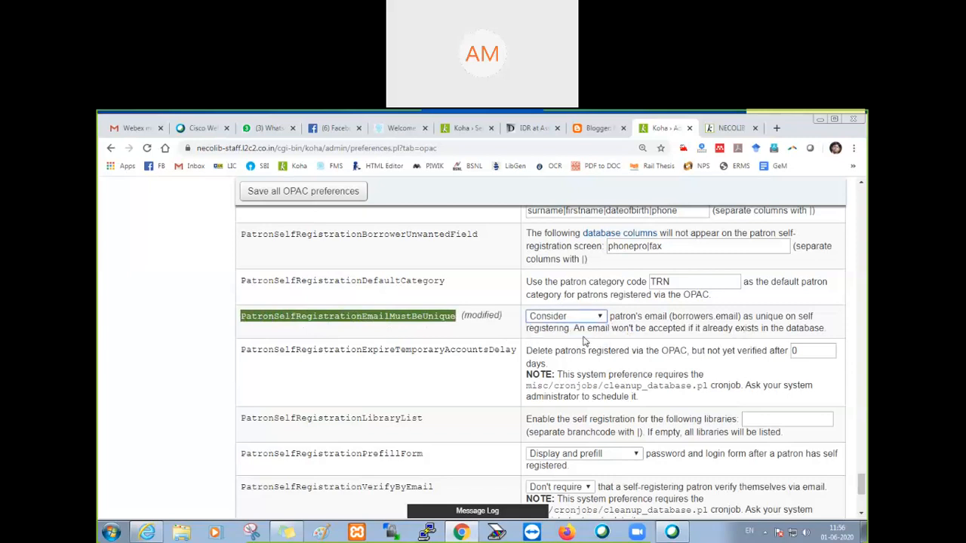
{"action": "left_click", "coordinate": [301, 193]}
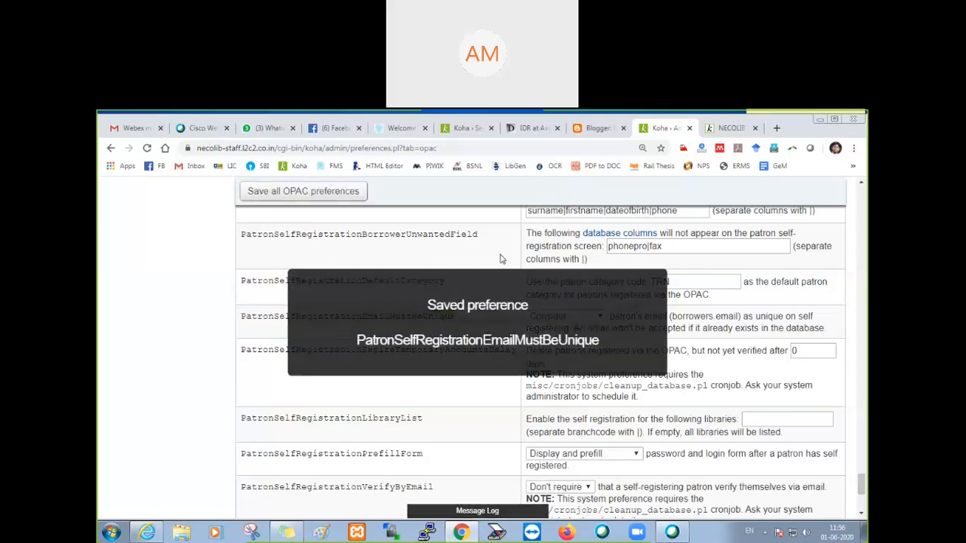
Step: Return to the OPAC, go to its home page, and open the new account registration form
{"action": "left_click", "coordinate": [731, 129]}
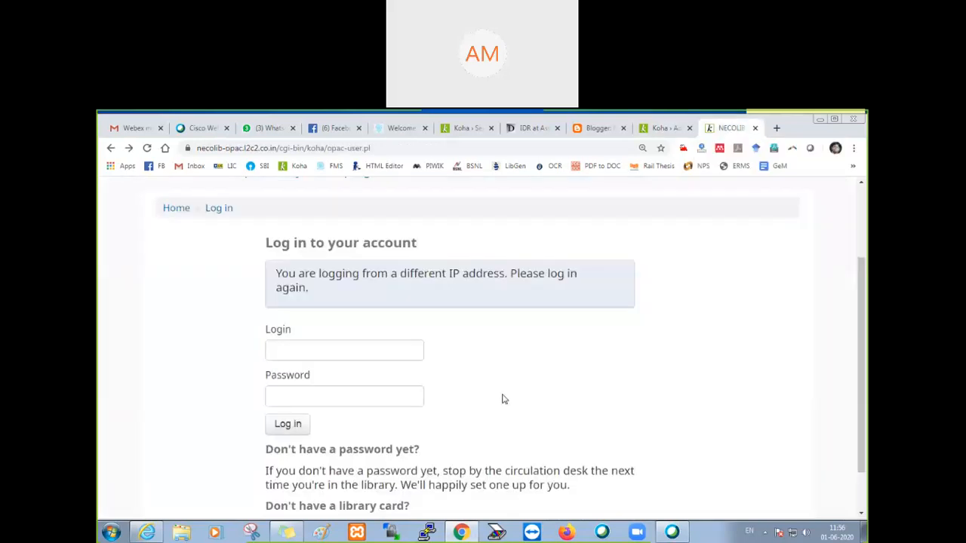
{"action": "scroll", "coordinate": [485, 387], "scroll_direction": "up", "scroll_amount": 1}
{"action": "scroll", "coordinate": [485, 386], "scroll_direction": "down", "scroll_amount": 2}
{"action": "scroll", "coordinate": [178, 287], "scroll_direction": "up", "scroll_amount": 2}
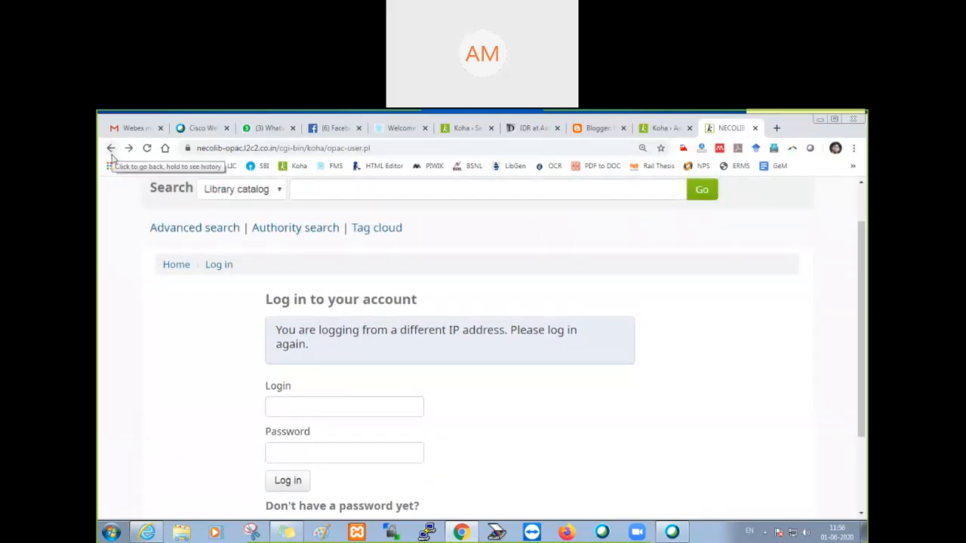
{"action": "left_click", "coordinate": [169, 272]}
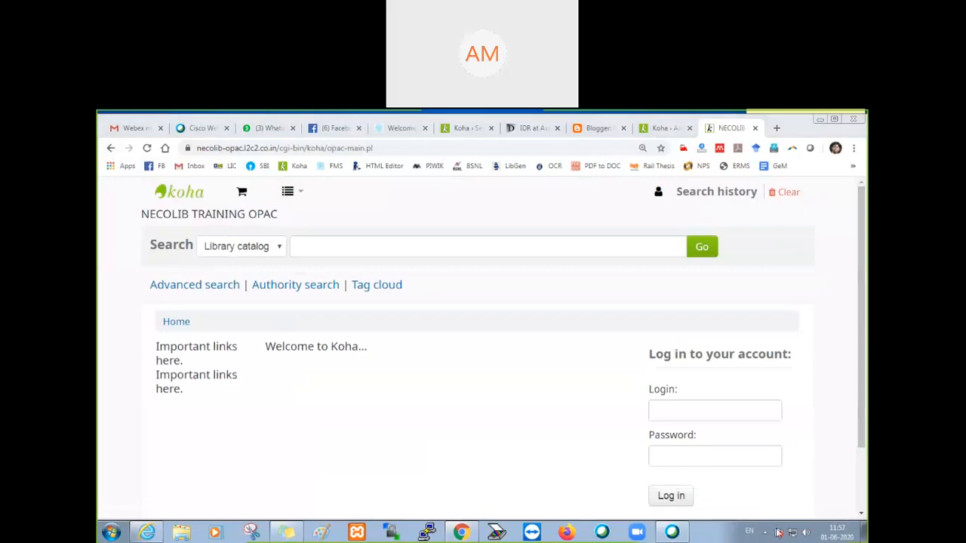
{"action": "scroll", "coordinate": [741, 485], "scroll_direction": "down", "scroll_amount": 2}
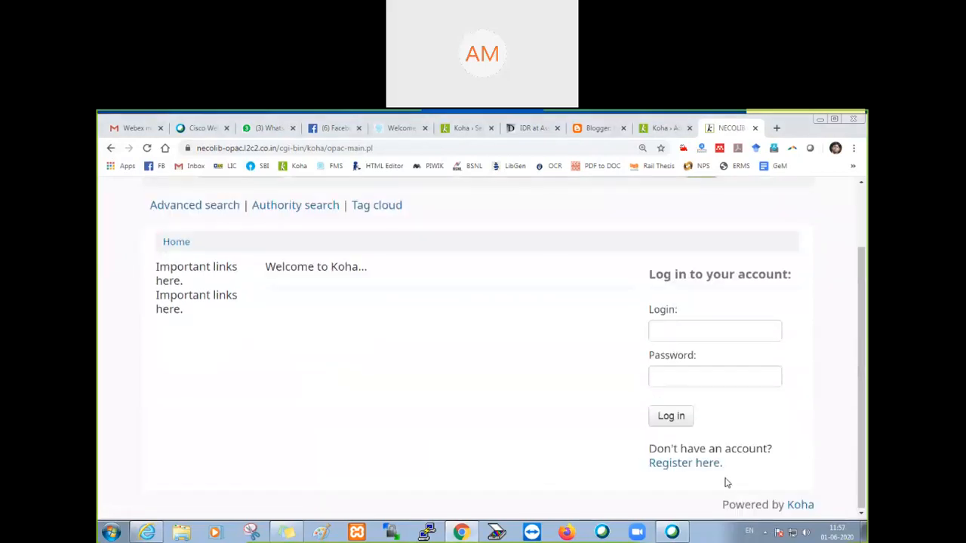
{"action": "left_click", "coordinate": [694, 468]}
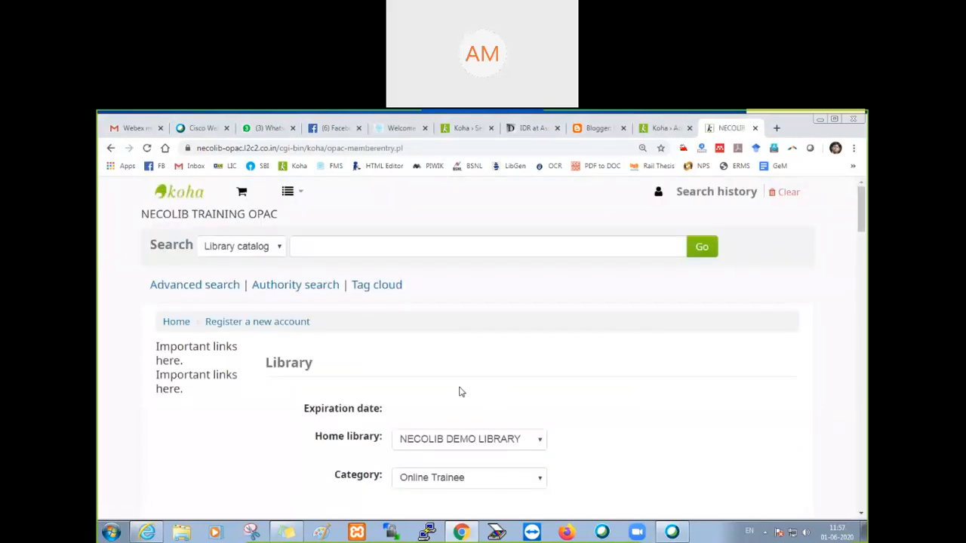
Step: Enter the patron's surname, first name and date of birth in the Identity section of the registration form
{"action": "scroll", "coordinate": [459, 390], "scroll_direction": "down", "scroll_amount": 3}
{"action": "left_click", "coordinate": [422, 396]}
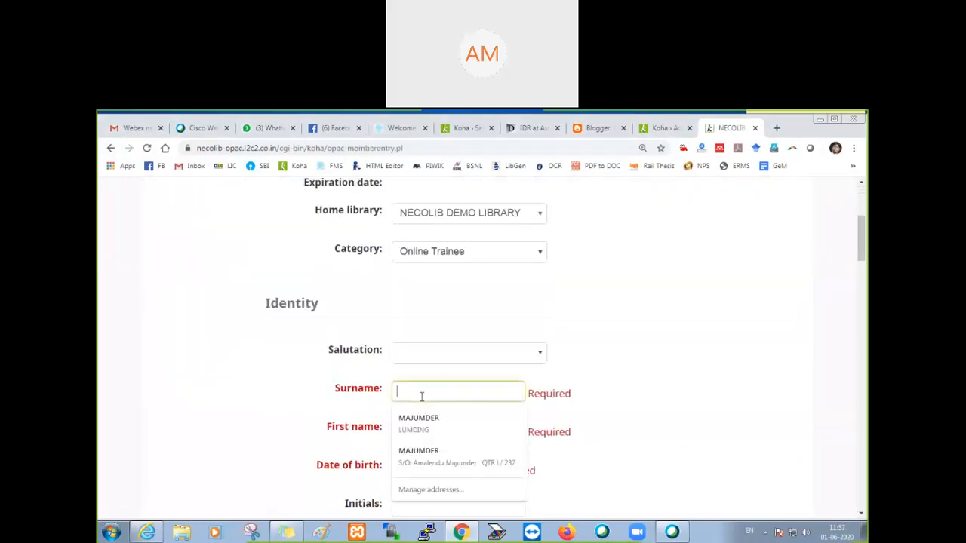
{"action": "type", "text": "Das"}
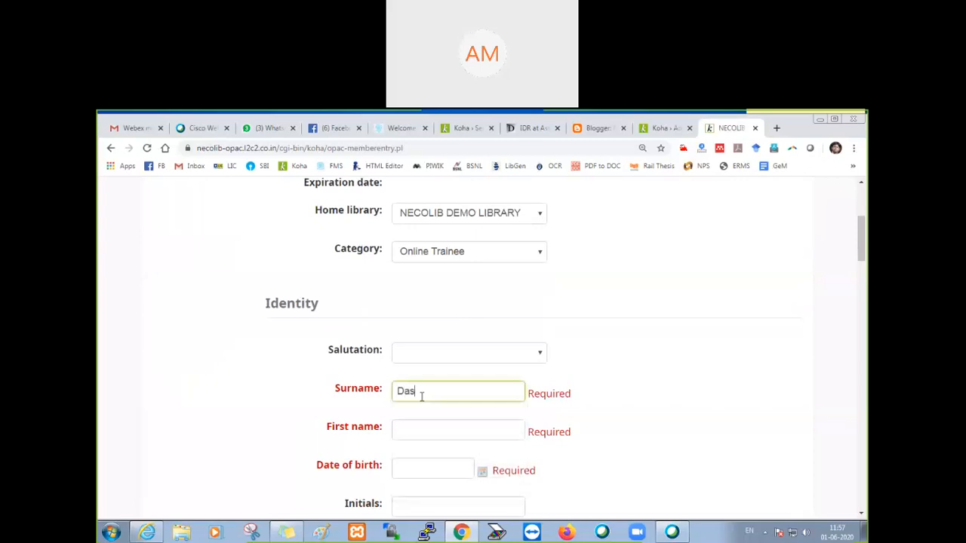
{"action": "key", "text": "Tab"}
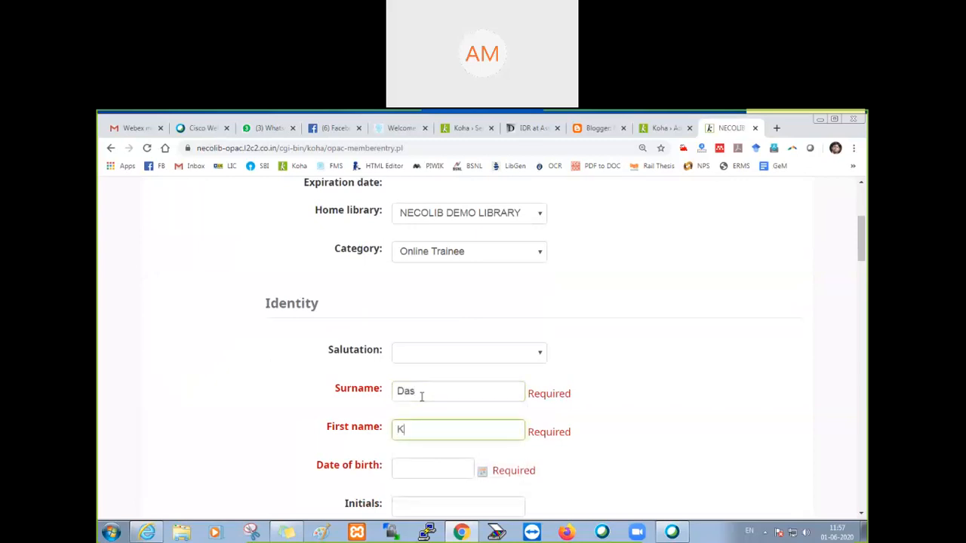
{"action": "key", "text": "Tab"}
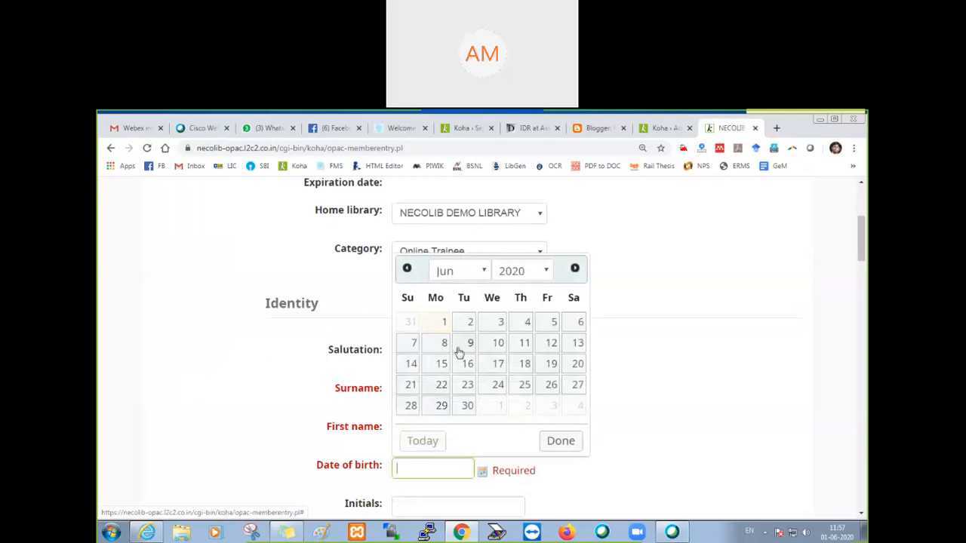
{"action": "left_click", "coordinate": [519, 273]}
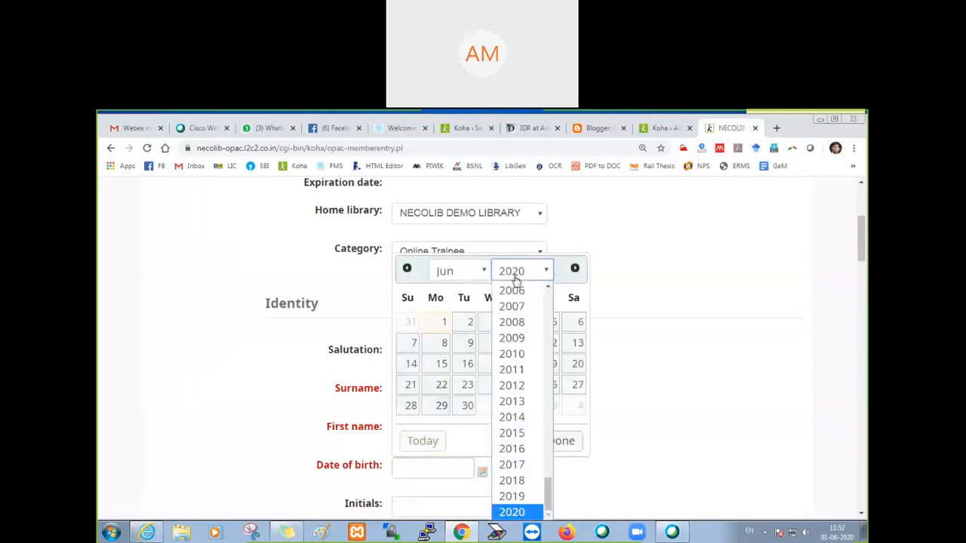
{"action": "scroll", "coordinate": [521, 332], "scroll_direction": "up", "scroll_amount": 5}
{"action": "left_click", "coordinate": [520, 329]}
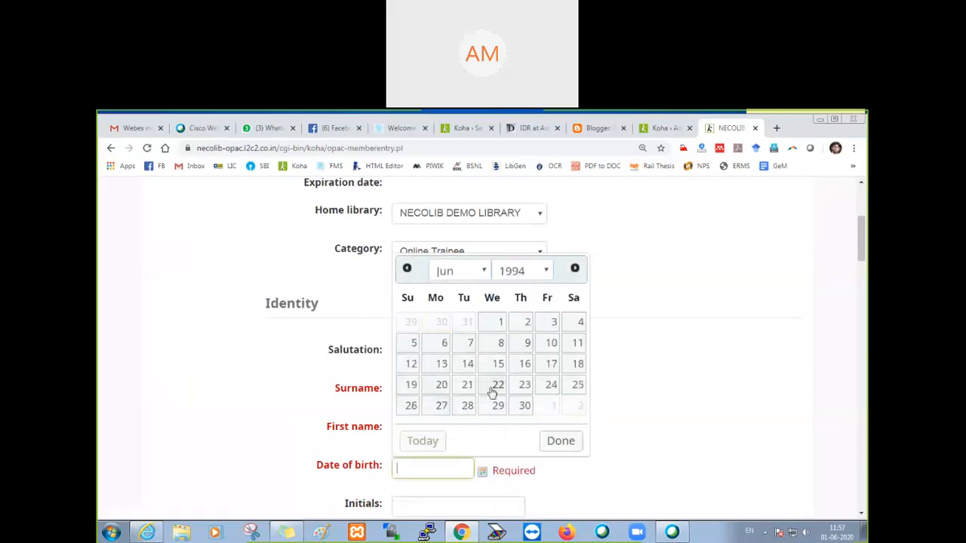
{"action": "left_click", "coordinate": [468, 384]}
{"action": "scroll", "coordinate": [440, 469], "scroll_direction": "down", "scroll_amount": 3}
{"action": "scroll", "coordinate": [440, 469], "scroll_direction": "down", "scroll_amount": 7}
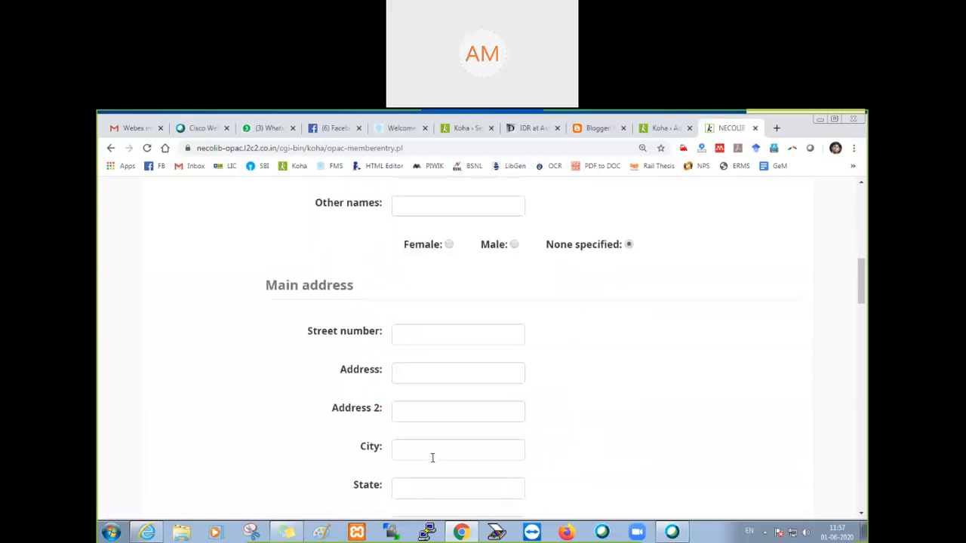
{"action": "left_click", "coordinate": [426, 388]}
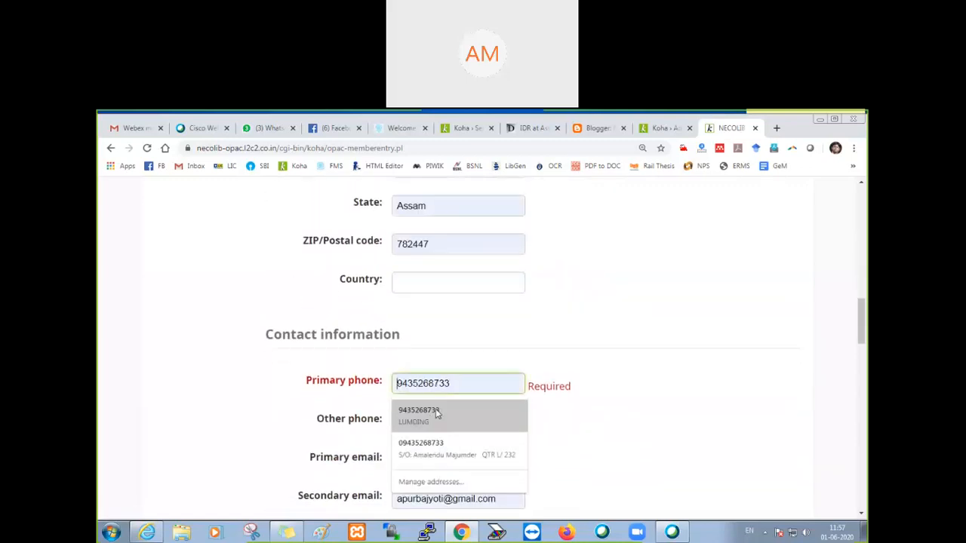
{"action": "left_click", "coordinate": [421, 415]}
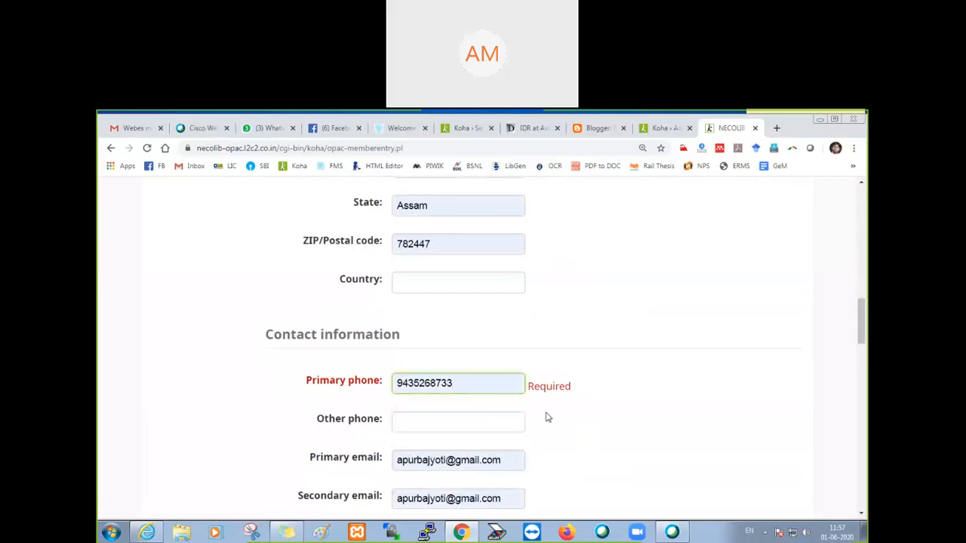
{"action": "left_click", "coordinate": [464, 385]}
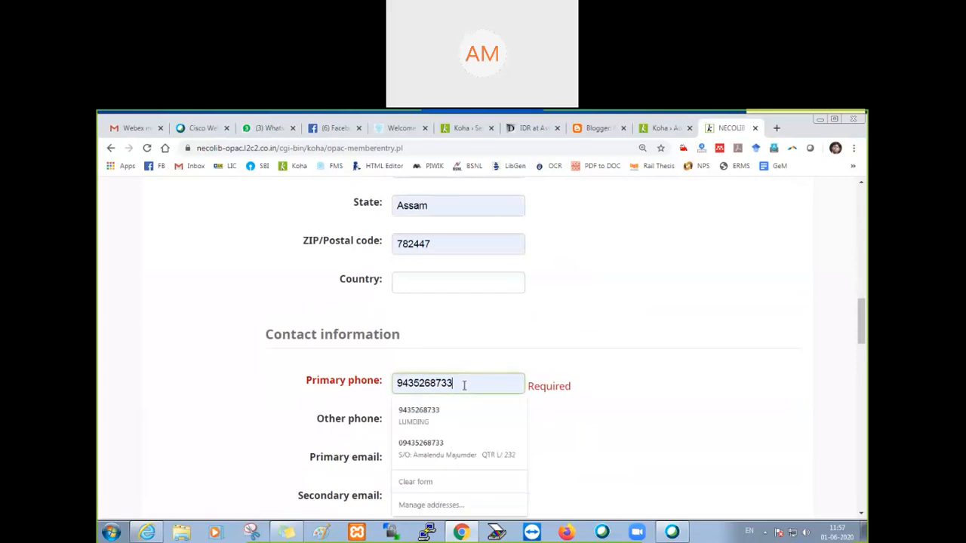
{"action": "left_click", "coordinate": [446, 482]}
Step: Re-enter the patron's first name in the Identity section
{"action": "scroll", "coordinate": [549, 286], "scroll_direction": "up", "scroll_amount": 3}
{"action": "scroll", "coordinate": [549, 285], "scroll_direction": "up", "scroll_amount": 4}
{"action": "left_click", "coordinate": [410, 312]}
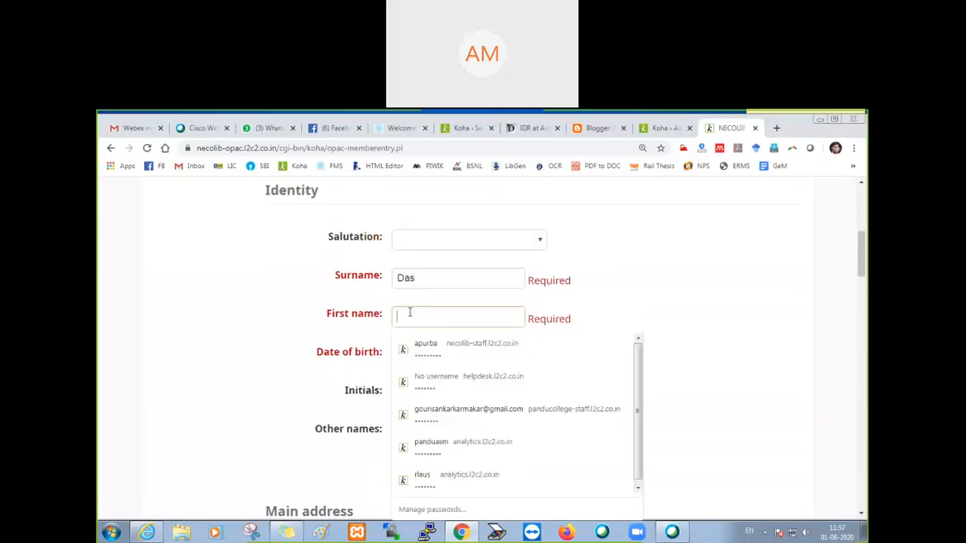
{"action": "type", "text": "K"}
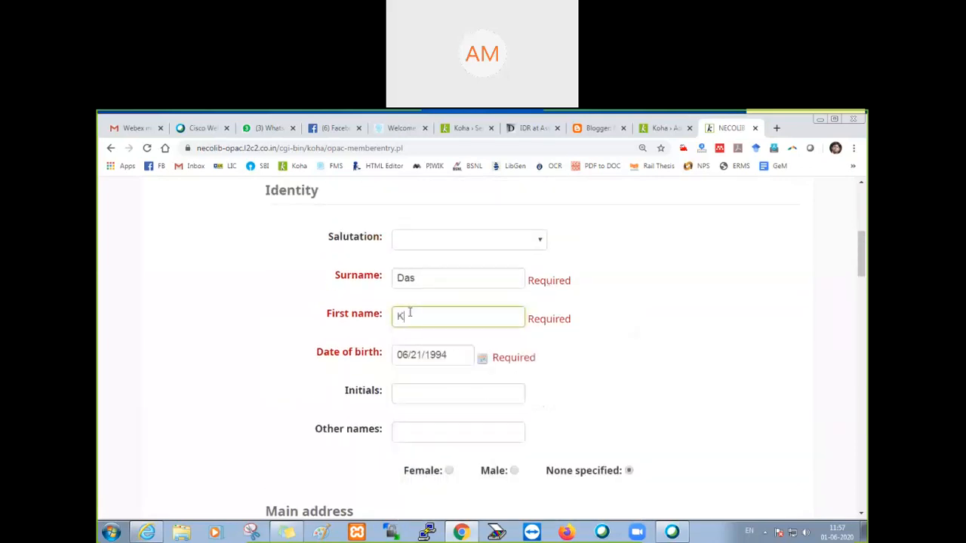
Step: Enter the patron's primary phone number in the Contact information section
{"action": "scroll", "coordinate": [615, 417], "scroll_direction": "down", "scroll_amount": 6}
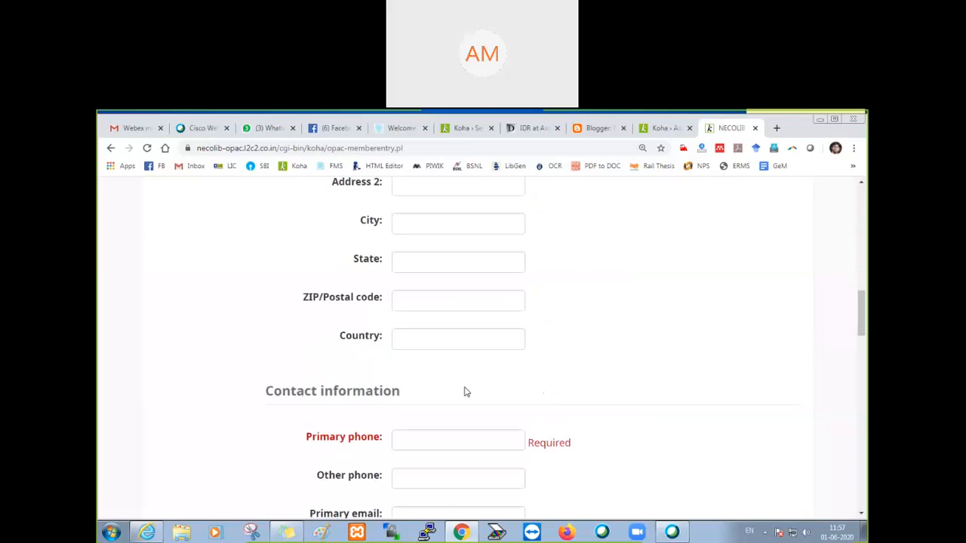
{"action": "scroll", "coordinate": [441, 355], "scroll_direction": "up", "scroll_amount": 1}
{"action": "scroll", "coordinate": [432, 452], "scroll_direction": "down", "scroll_amount": 2}
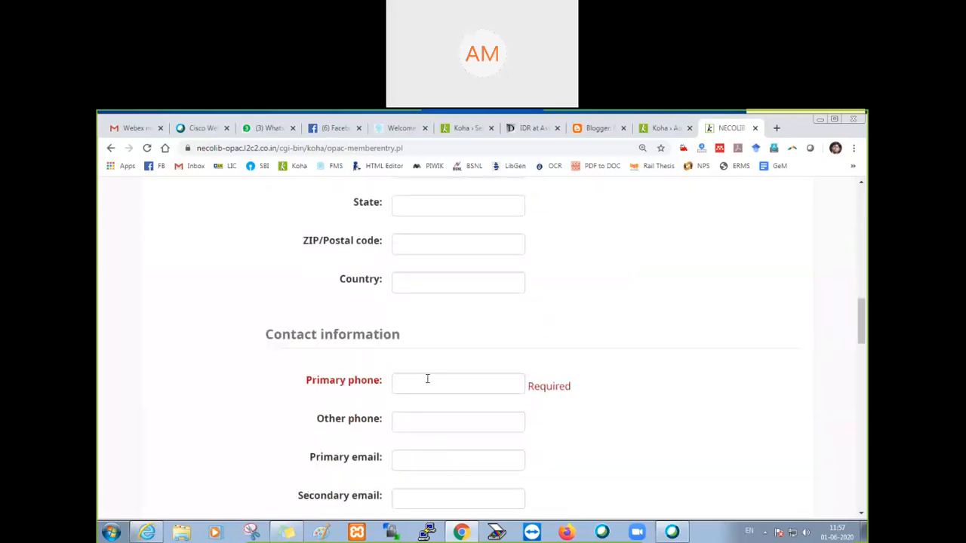
{"action": "left_click", "coordinate": [427, 380]}
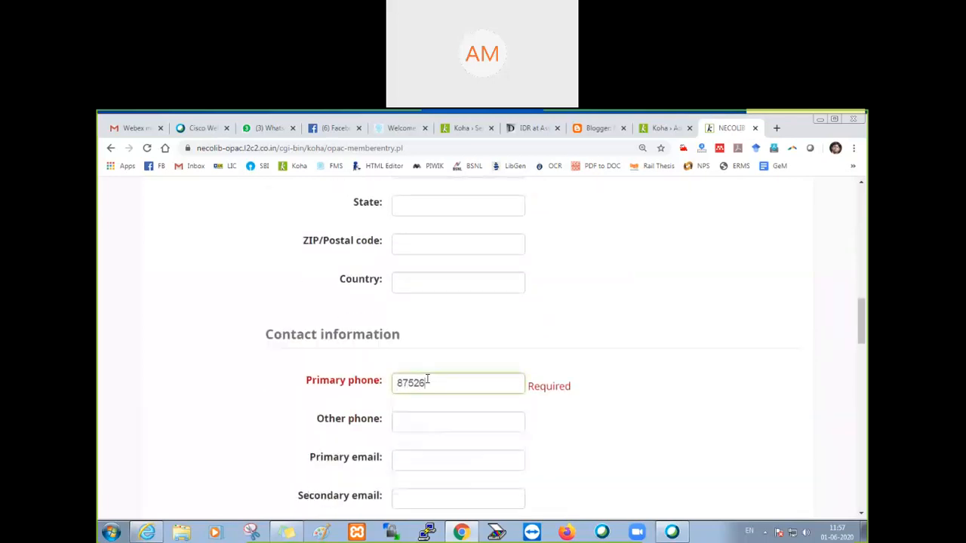
Step: Fill in the patron's primary email address in the Contact information section
{"action": "scroll", "coordinate": [427, 380], "scroll_direction": "down", "scroll_amount": 3}
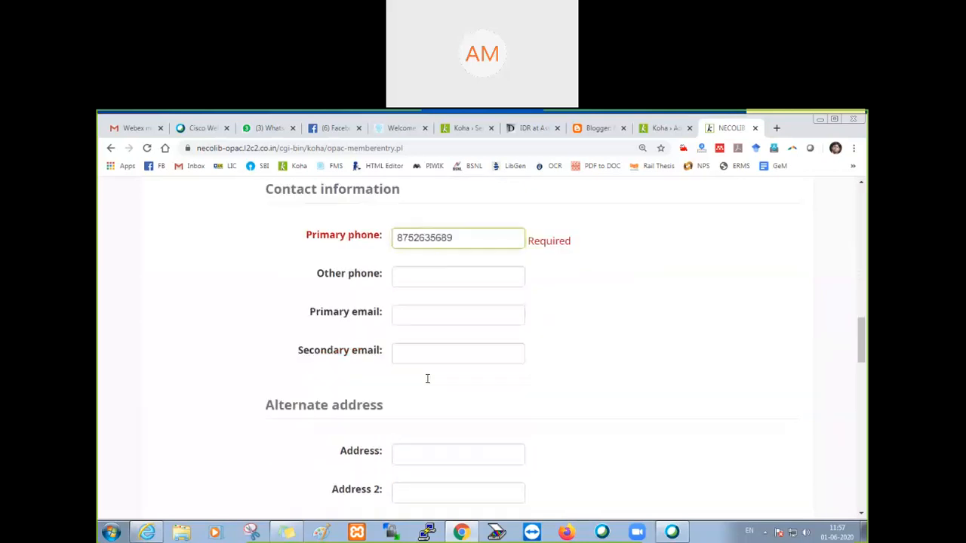
{"action": "scroll", "coordinate": [426, 377], "scroll_direction": "up", "scroll_amount": 1}
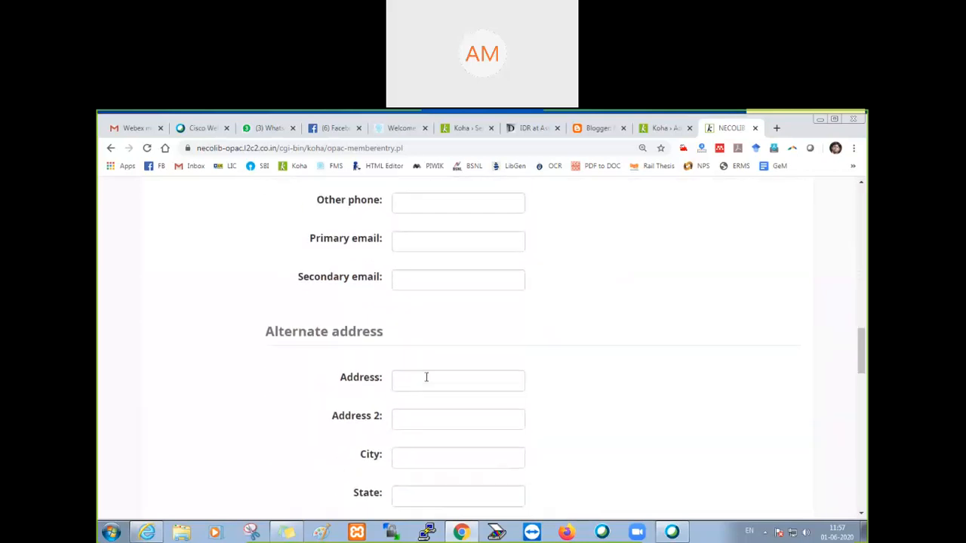
{"action": "left_click", "coordinate": [408, 294]}
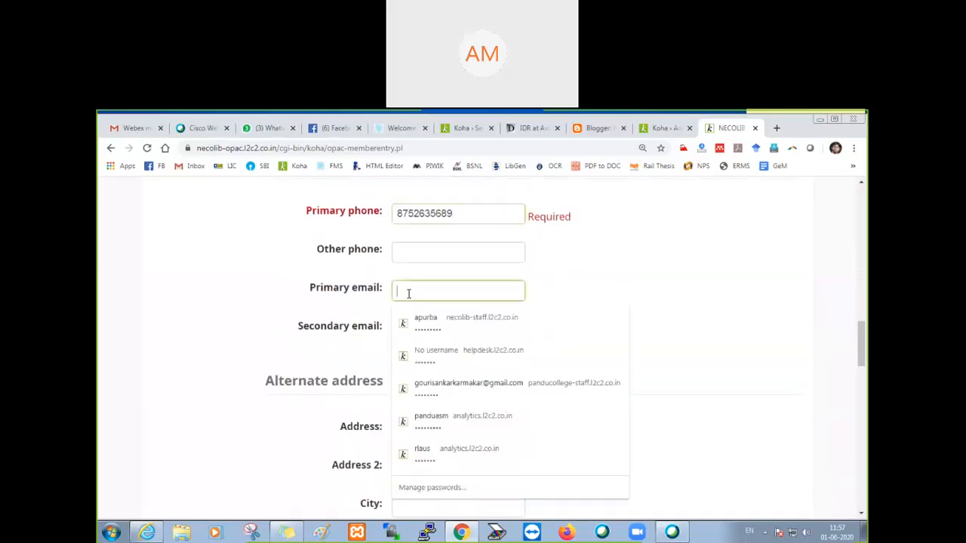
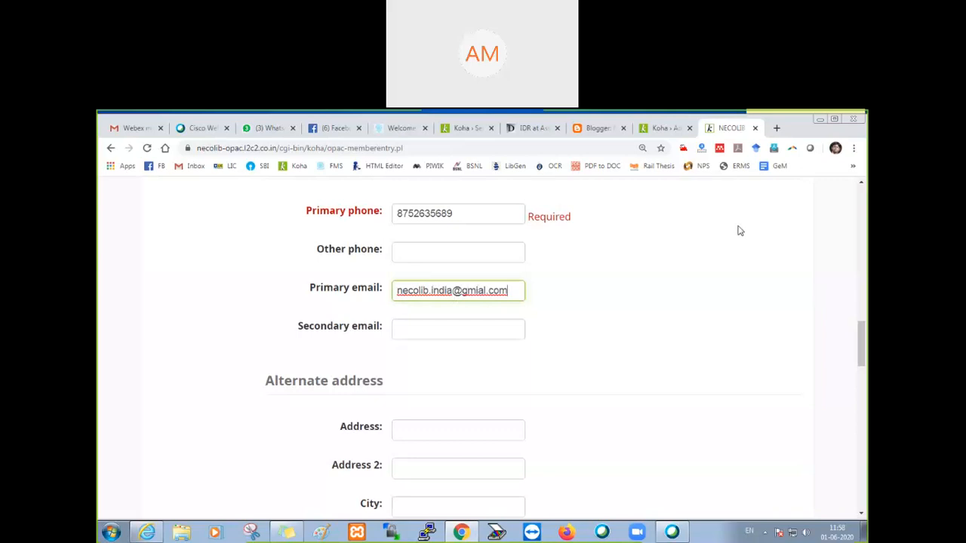
Step: Enter the new account password and repeat it in the confirmation field
{"action": "scroll", "coordinate": [566, 335], "scroll_direction": "down", "scroll_amount": 9}
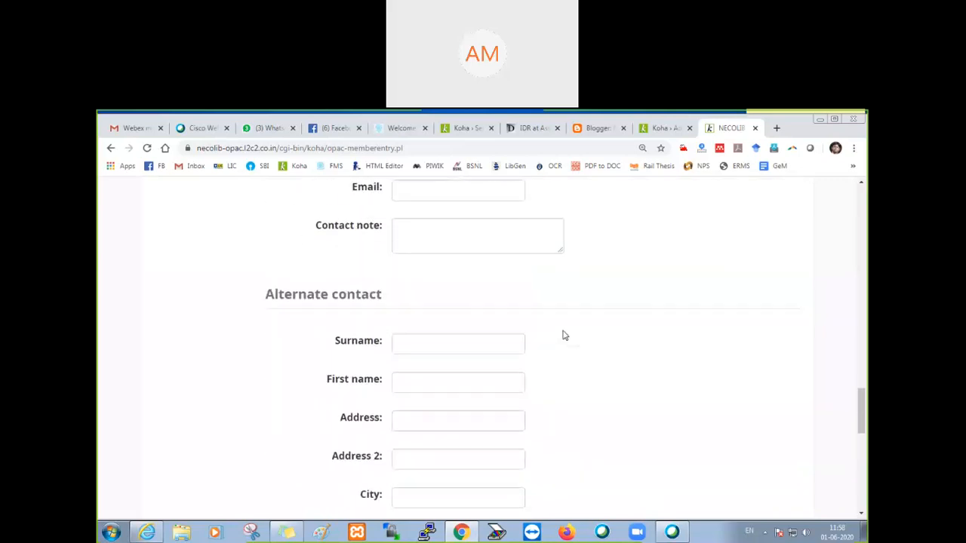
{"action": "scroll", "coordinate": [563, 335], "scroll_direction": "down", "scroll_amount": 5}
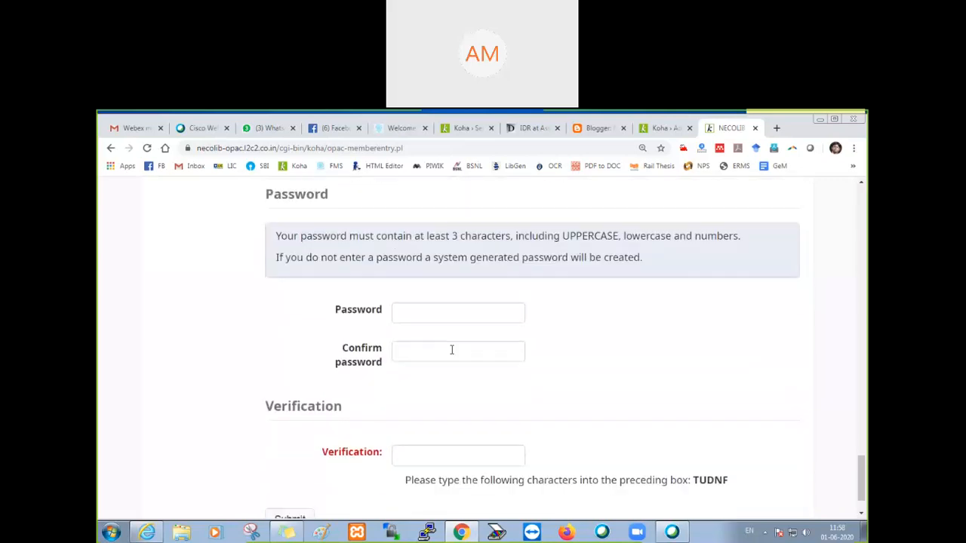
{"action": "left_click", "coordinate": [409, 314]}
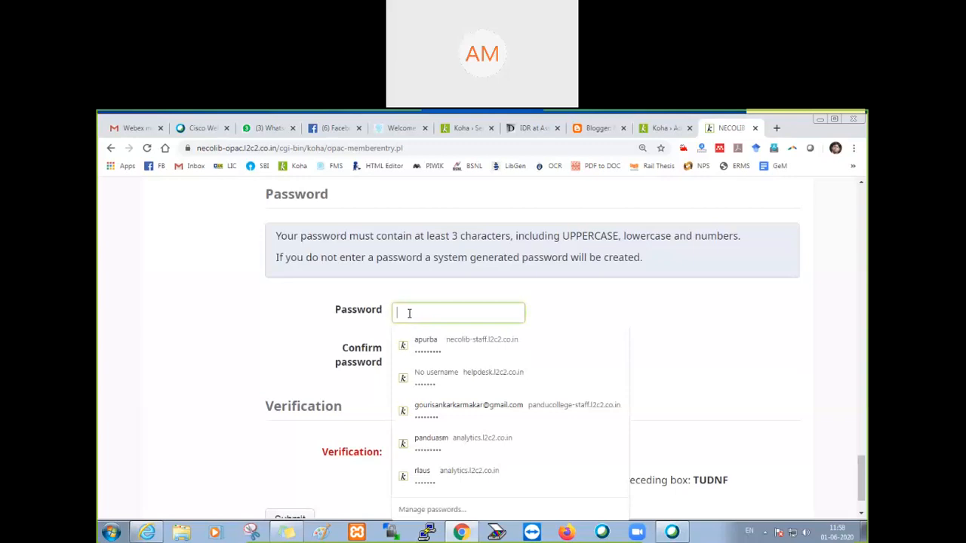
{"action": "type", "text": "*"}
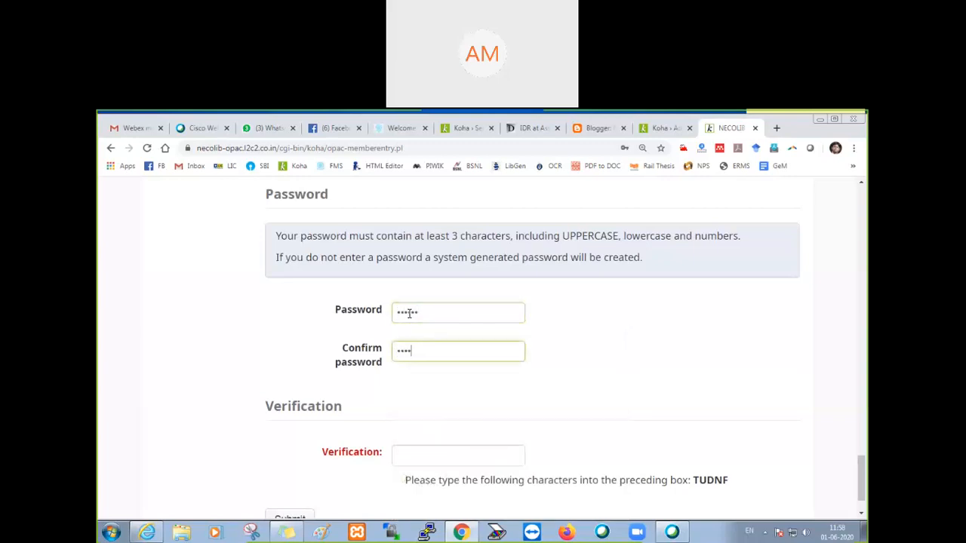
Step: Enter the displayed verification characters in the Verification field, submit the registration, and dismiss the password-saving offer
{"action": "left_click", "coordinate": [407, 454]}
{"action": "type", "text": "TUDN"}
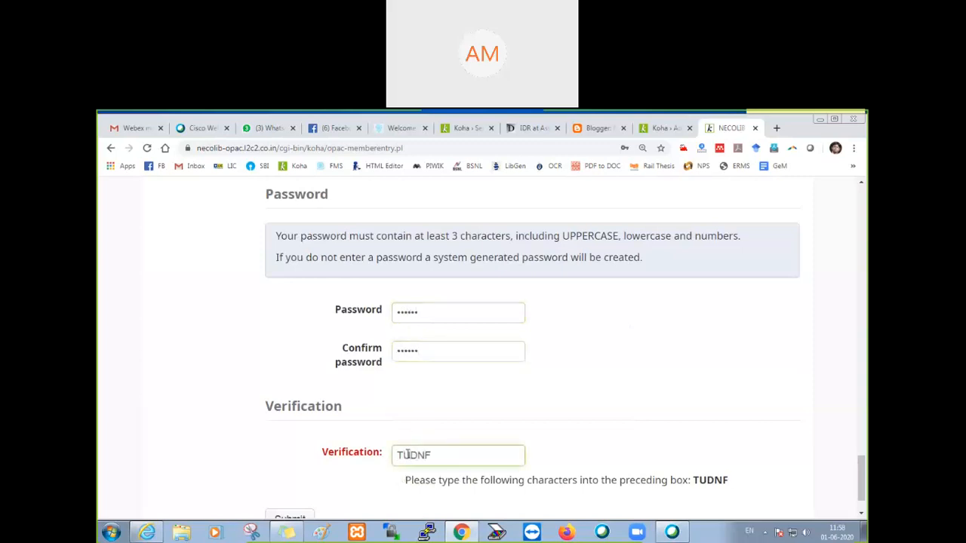
{"action": "type", "text": "F"}
{"action": "scroll", "coordinate": [381, 459], "scroll_direction": "down", "scroll_amount": 1}
{"action": "left_click", "coordinate": [296, 463]}
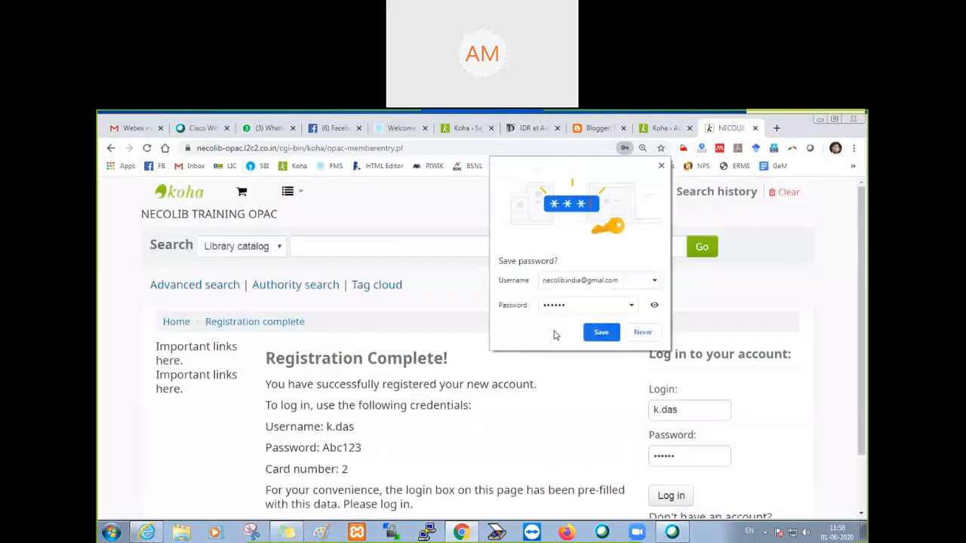
{"action": "left_click", "coordinate": [661, 166]}
Step: Switch to the staff interface's OPAC preferences, save all OPAC preferences again, and review the remaining self-registration settings
{"action": "left_click", "coordinate": [662, 128]}
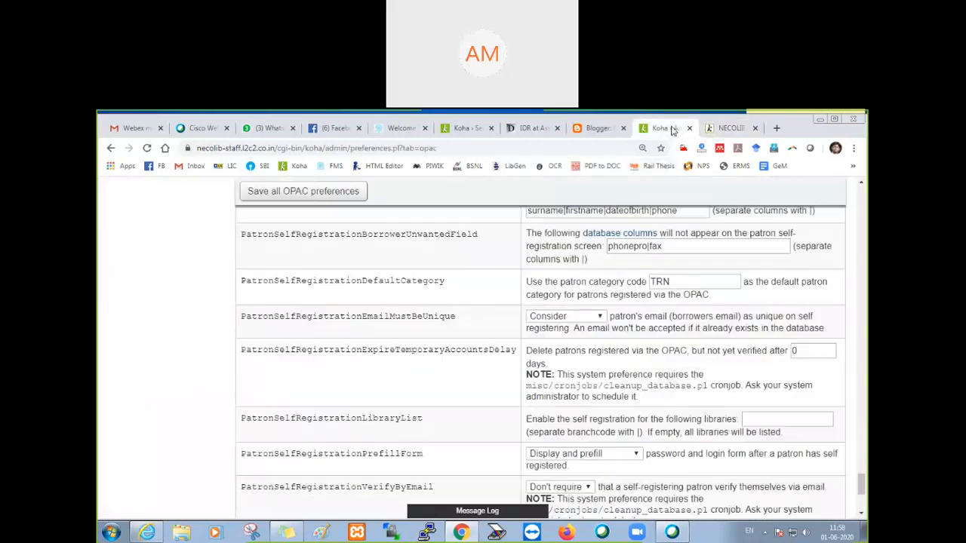
{"action": "left_click", "coordinate": [314, 194]}
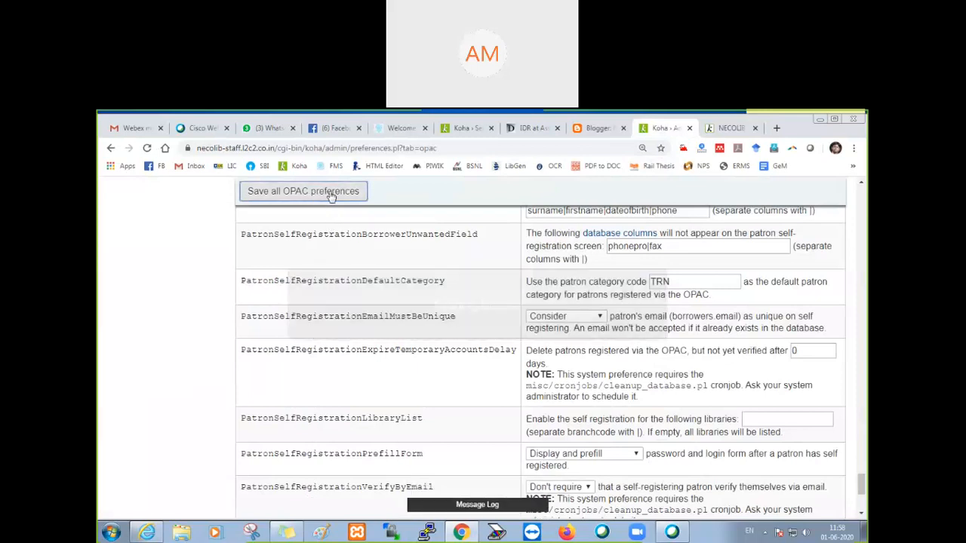
{"action": "scroll", "coordinate": [467, 374], "scroll_direction": "down", "scroll_amount": 1}
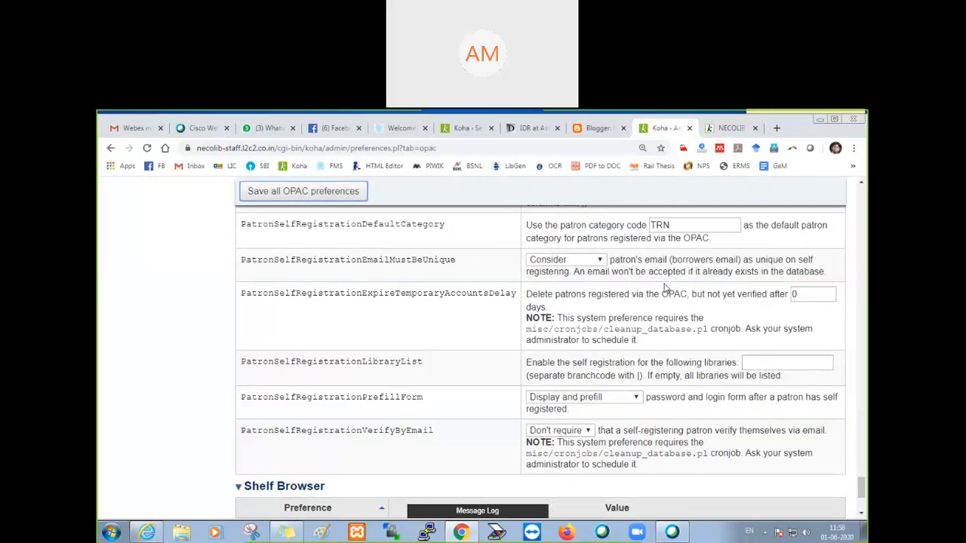
Step: Return to the OPAC registration page, log in with the prefilled patron credentials, and dismiss the password-saving offer
{"action": "left_click", "coordinate": [728, 130]}
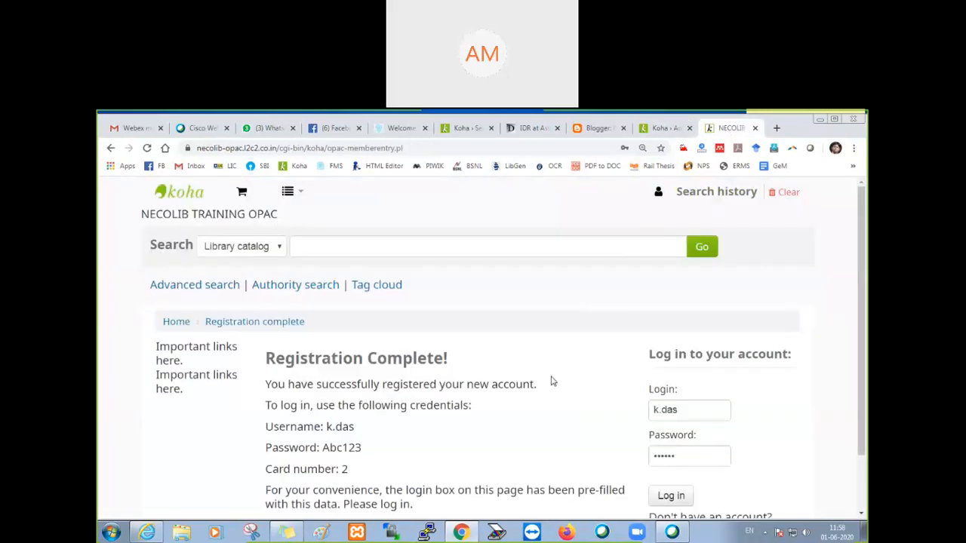
{"action": "scroll", "coordinate": [543, 388], "scroll_direction": "down", "scroll_amount": 1}
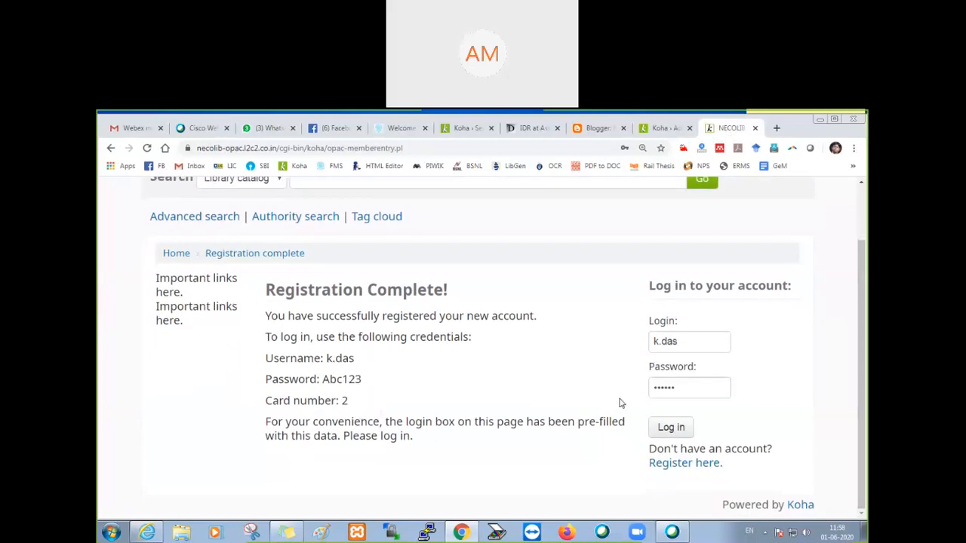
{"action": "left_click", "coordinate": [669, 434]}
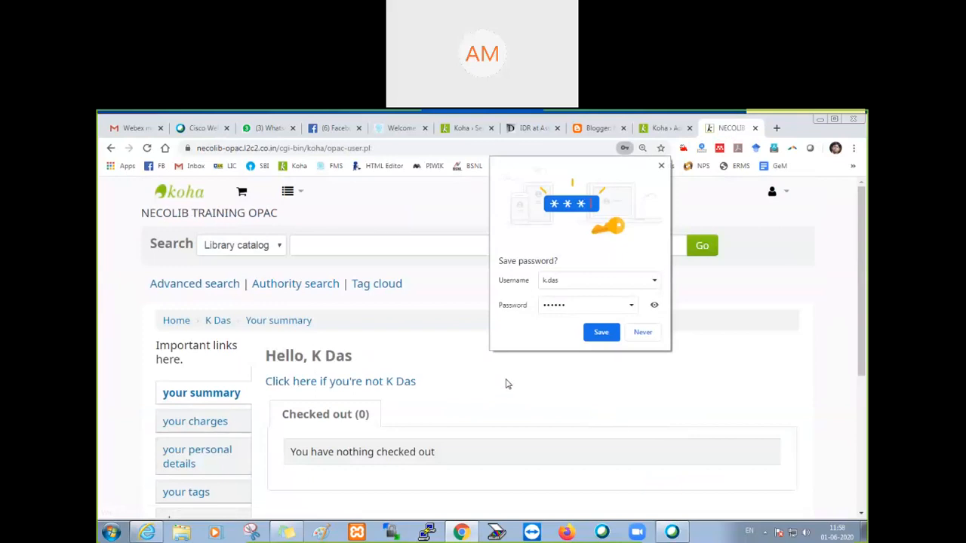
{"action": "left_click", "coordinate": [662, 165]}
Step: Check the account menu of the logged-in patron, then open the personal details form and examine its Identity section
{"action": "left_click", "coordinate": [785, 195]}
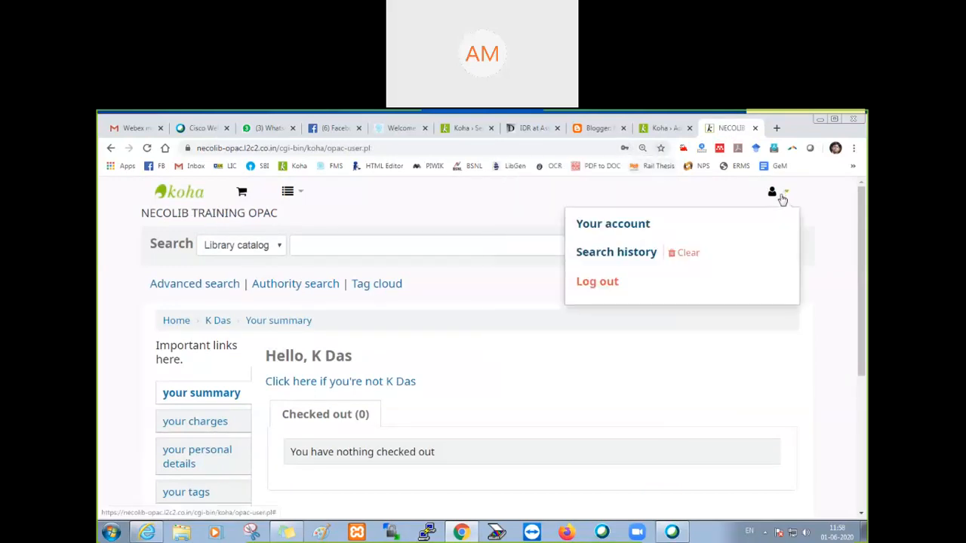
{"action": "left_click", "coordinate": [464, 358]}
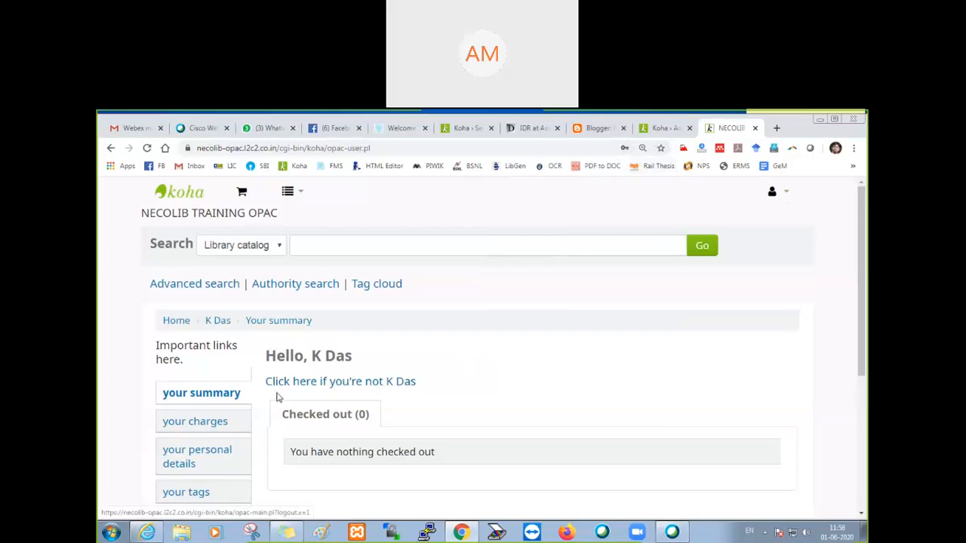
{"action": "scroll", "coordinate": [226, 385], "scroll_direction": "down", "scroll_amount": 2}
{"action": "left_click", "coordinate": [187, 342]}
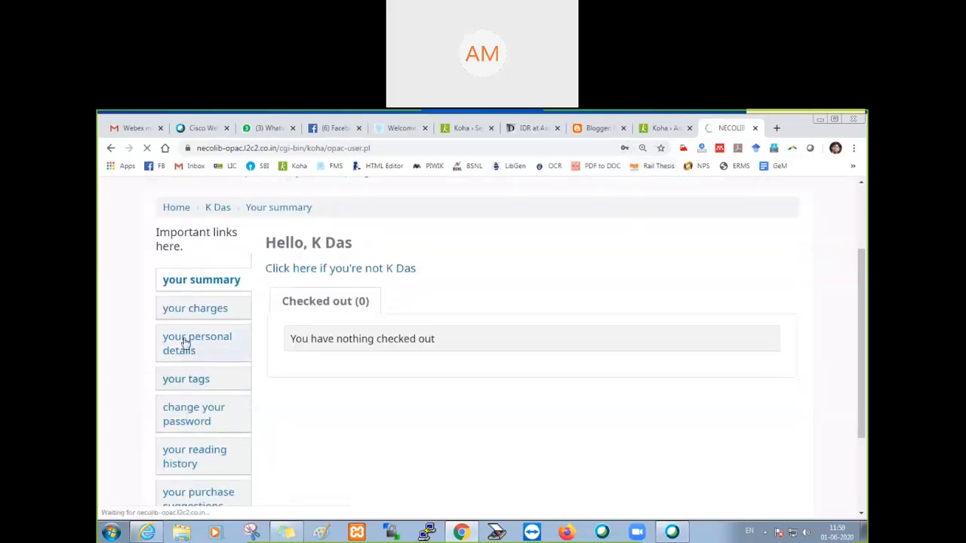
{"action": "scroll", "coordinate": [359, 386], "scroll_direction": "down", "scroll_amount": 5}
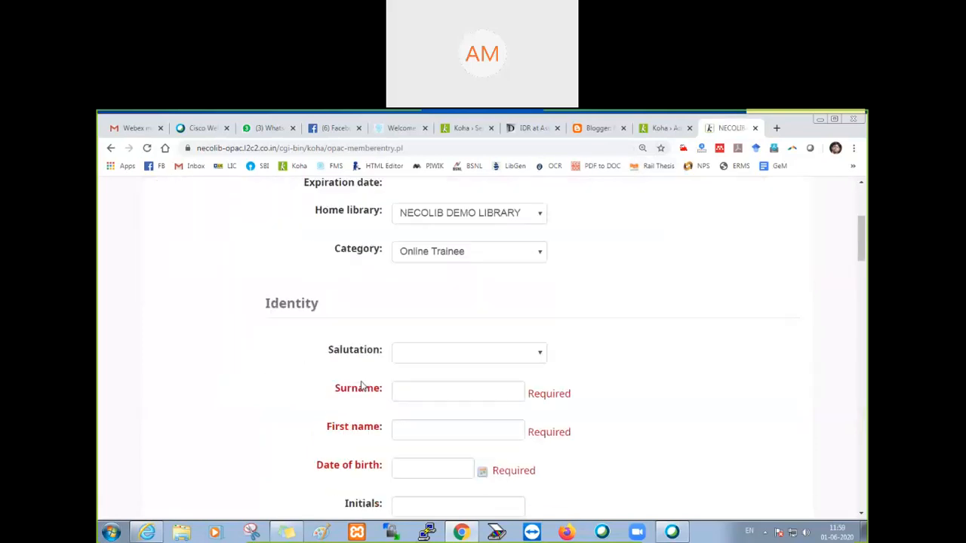
Step: Switch to the staff interface, go to its home page, and open the first self-registered patron's record through a surname search
{"action": "scroll", "coordinate": [361, 386], "scroll_direction": "up", "scroll_amount": 5}
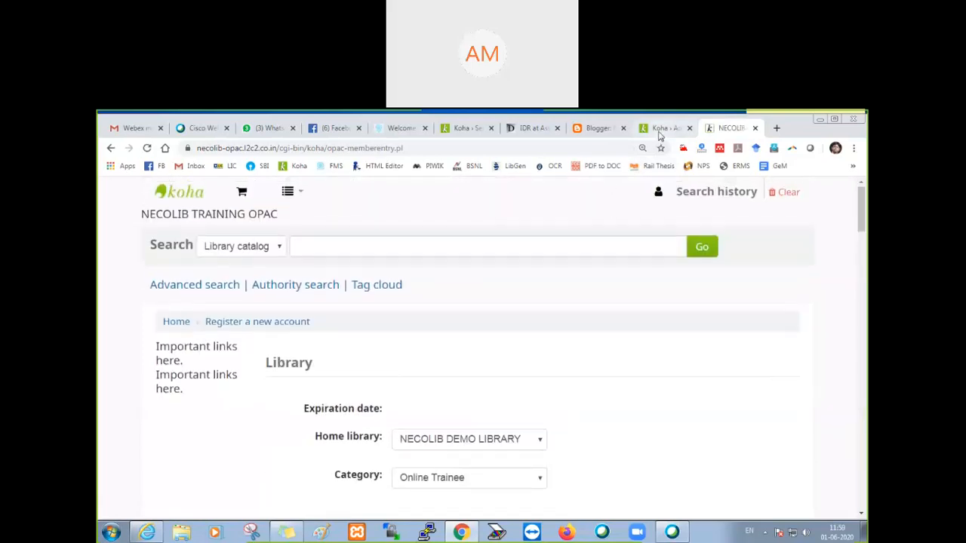
{"action": "left_click", "coordinate": [658, 132]}
{"action": "scroll", "coordinate": [440, 312], "scroll_direction": "up", "scroll_amount": 15}
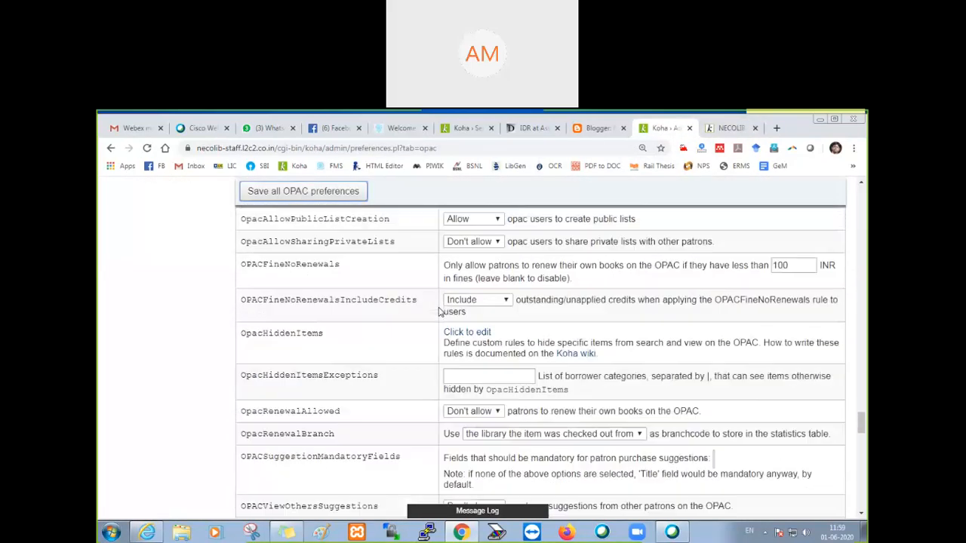
{"action": "scroll", "coordinate": [440, 312], "scroll_direction": "up", "scroll_amount": 10}
{"action": "left_click_drag", "start_coordinate": [862, 332], "coordinate": [861, 186]}
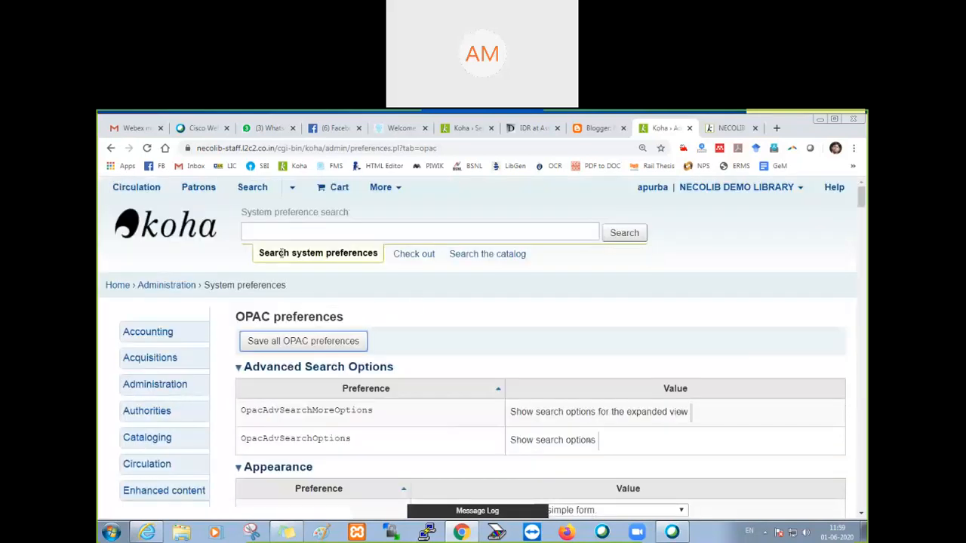
{"action": "left_click", "coordinate": [109, 286]}
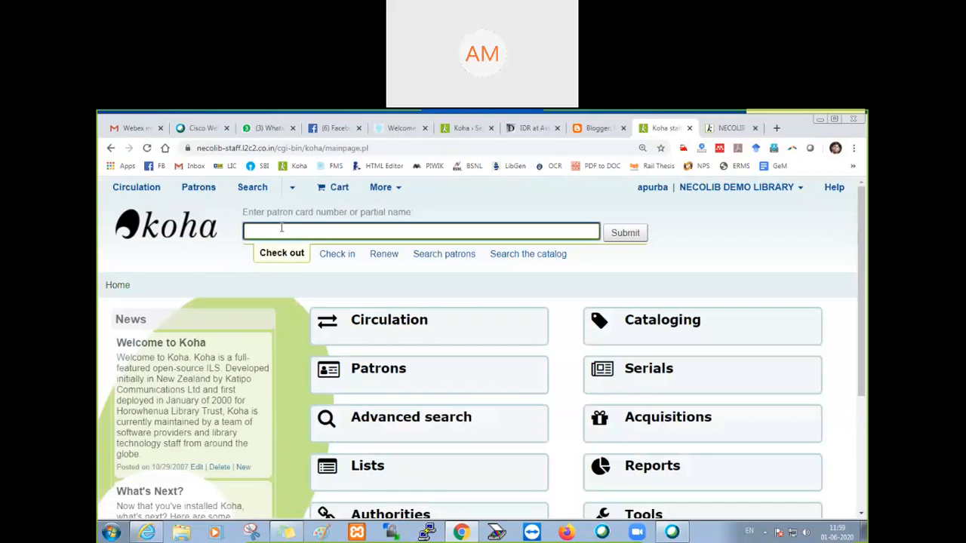
{"action": "type", "text": "singh"}
{"action": "left_click", "coordinate": [325, 255]}
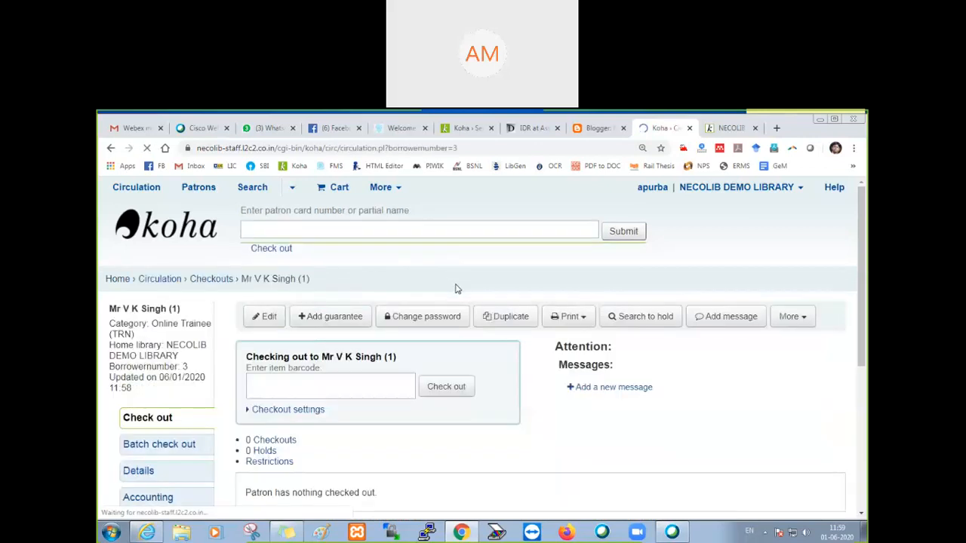
Step: Open the patron's full details, review the library use information, and copy the primary email address
{"action": "scroll", "coordinate": [458, 289], "scroll_direction": "down", "scroll_amount": 3}
{"action": "left_click", "coordinate": [148, 309]}
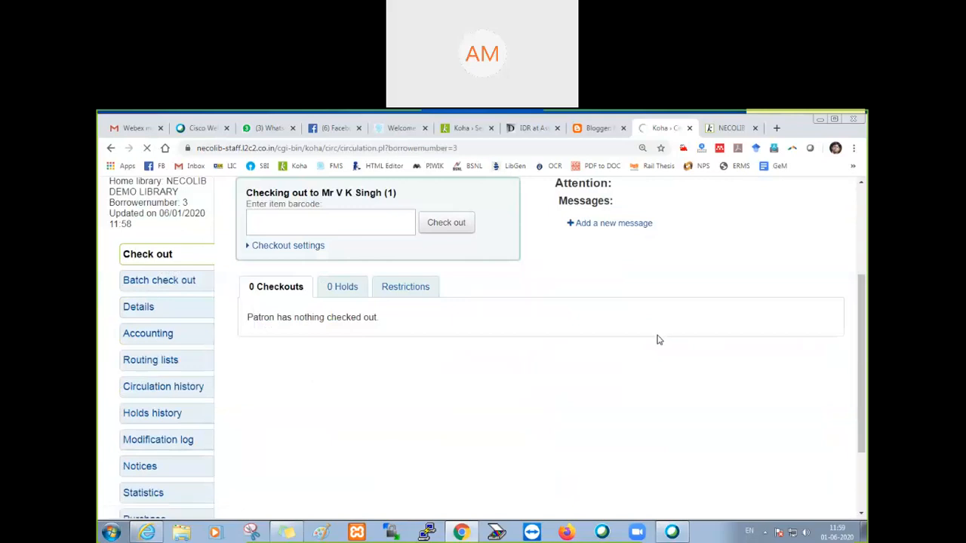
{"action": "scroll", "coordinate": [695, 436], "scroll_direction": "down", "scroll_amount": 3}
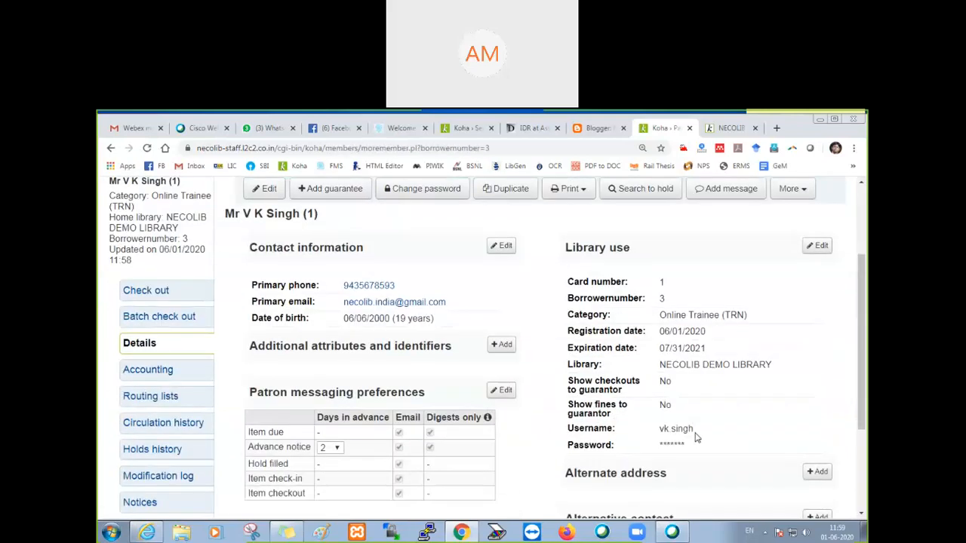
{"action": "scroll", "coordinate": [696, 436], "scroll_direction": "down", "scroll_amount": 1}
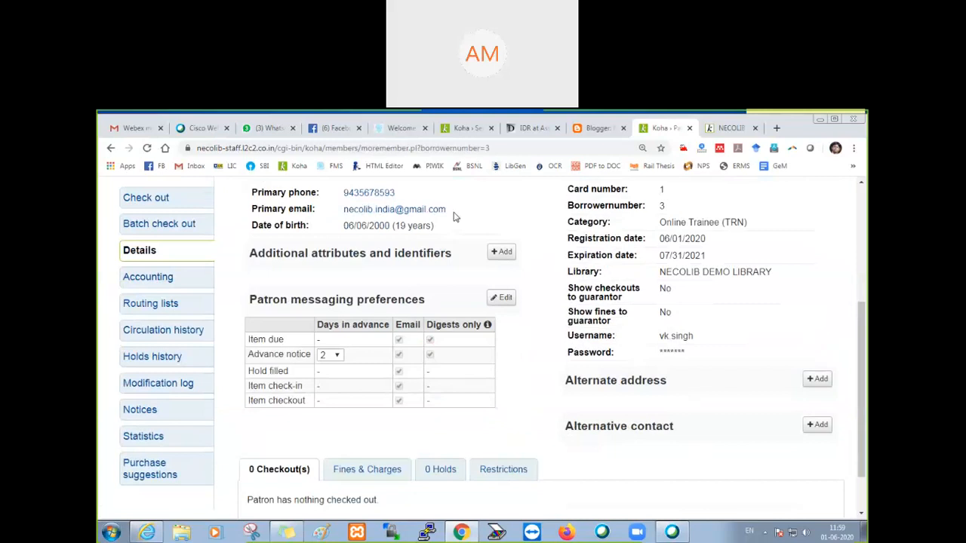
{"action": "left_click_drag", "start_coordinate": [444, 212], "coordinate": [343, 210]}
{"action": "key", "text": "ctrl+c"}
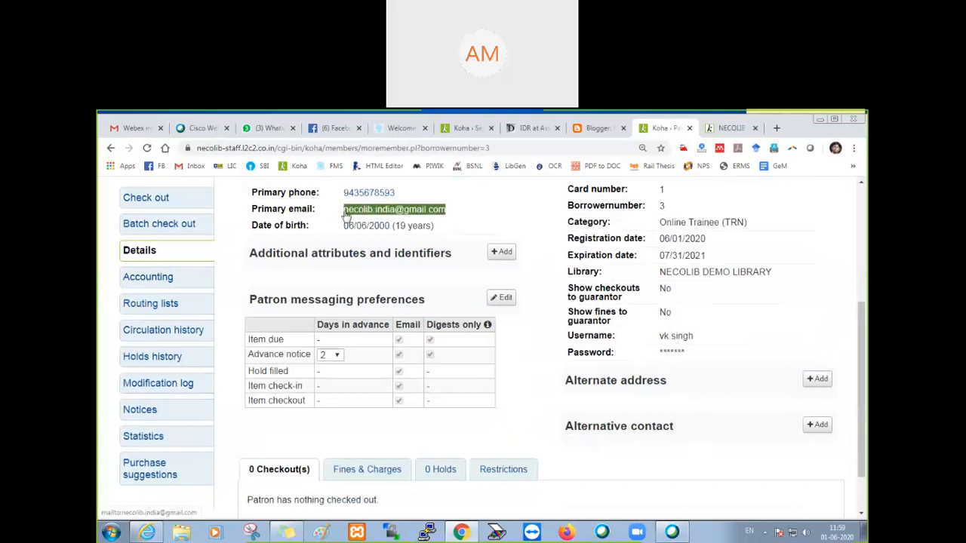
{"action": "scroll", "coordinate": [327, 223], "scroll_direction": "up", "scroll_amount": 3}
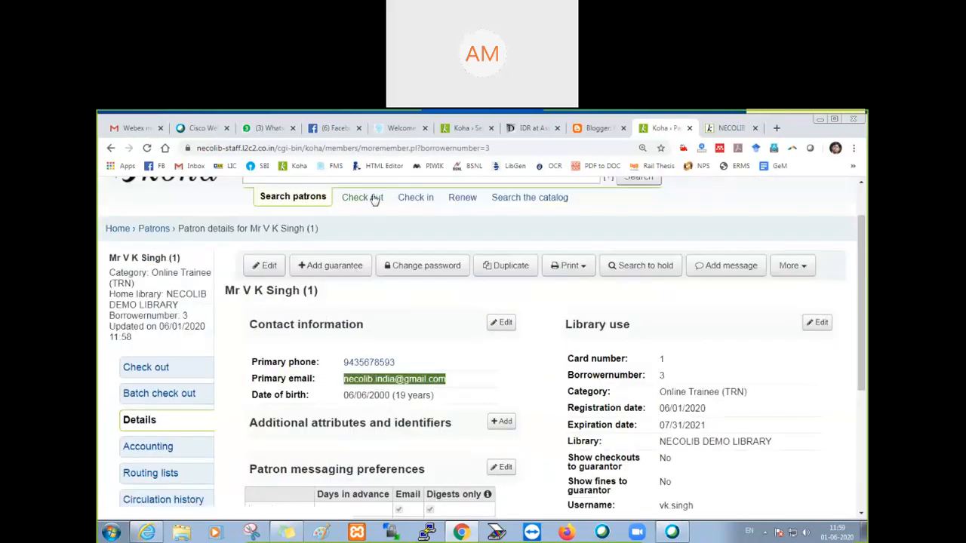
Step: Find the second self-registered patron by surname, open the patron's details, and delete that patron
{"action": "left_click", "coordinate": [321, 232]}
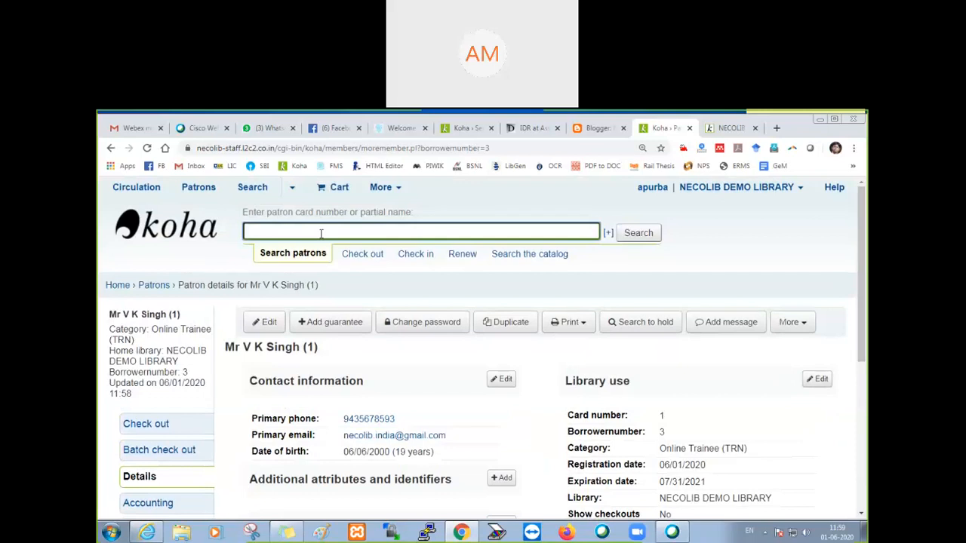
{"action": "type", "text": "das"}
{"action": "left_click", "coordinate": [324, 250]}
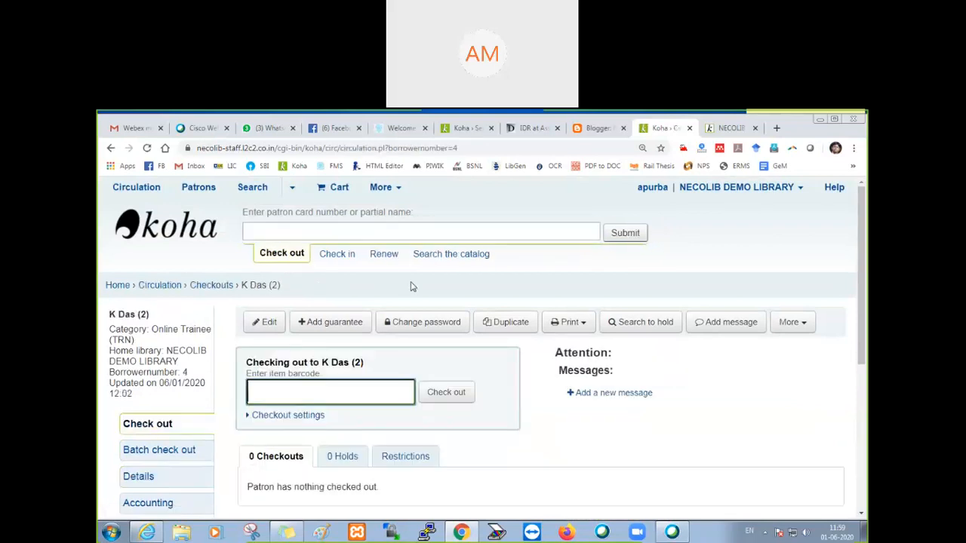
{"action": "scroll", "coordinate": [412, 287], "scroll_direction": "down", "scroll_amount": 2}
{"action": "left_click", "coordinate": [148, 369]}
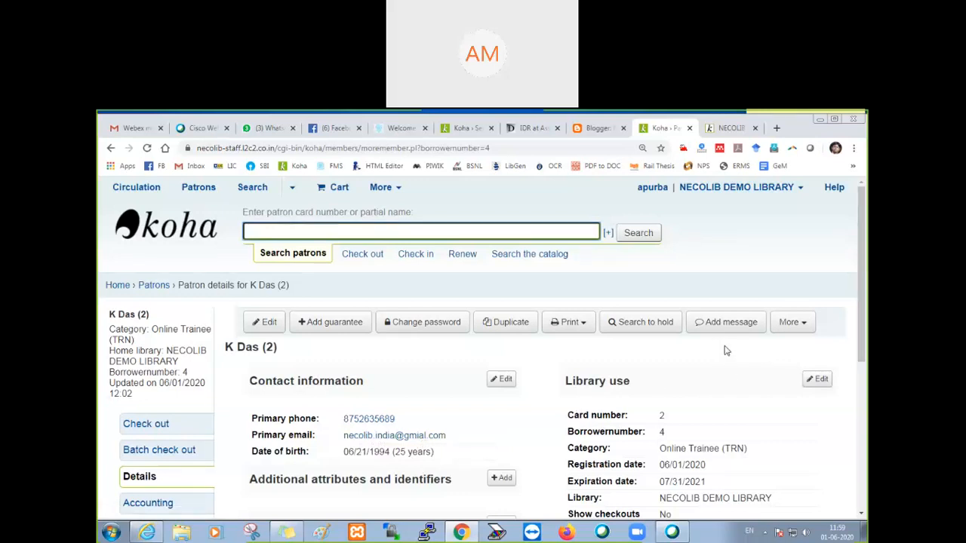
{"action": "left_click", "coordinate": [792, 322]}
{"action": "left_click", "coordinate": [688, 379]}
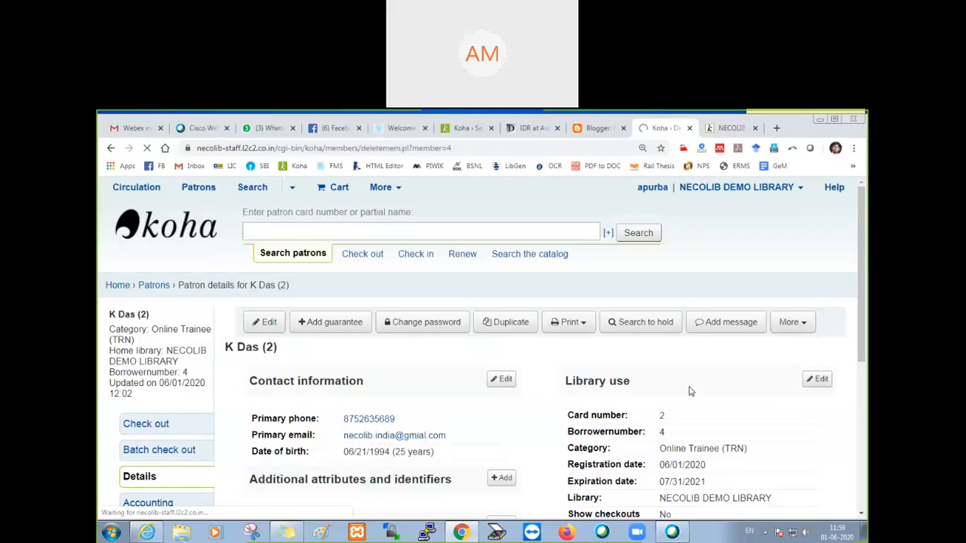
{"action": "left_click", "coordinate": [497, 392]}
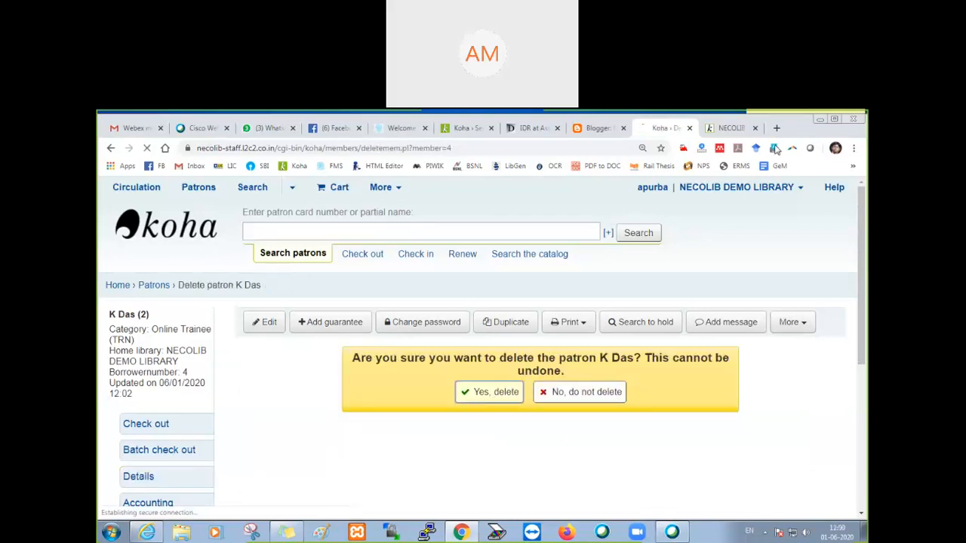
Step: Return to the OPAC registration form and enter the new patron's surname and first name in the Identity section
{"action": "left_click", "coordinate": [727, 128]}
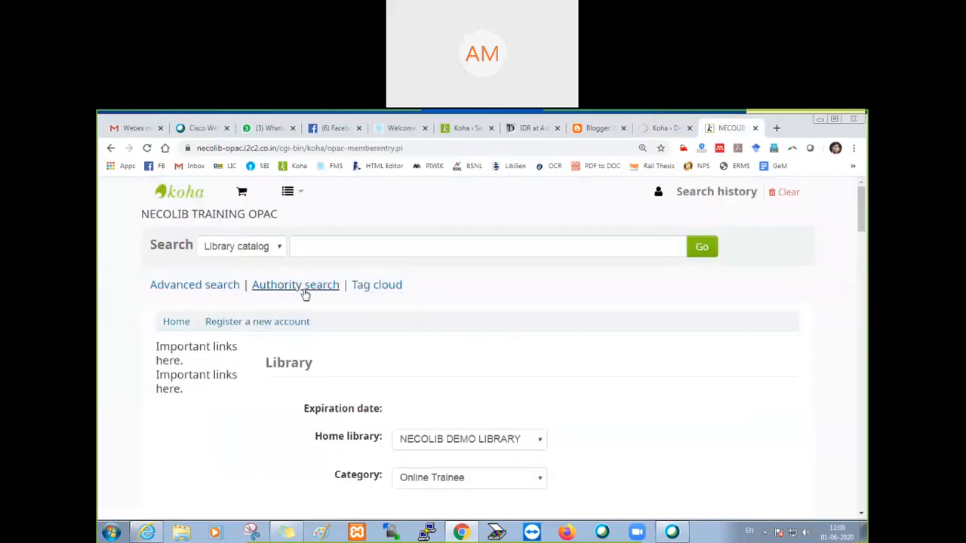
{"action": "left_click", "coordinate": [261, 324]}
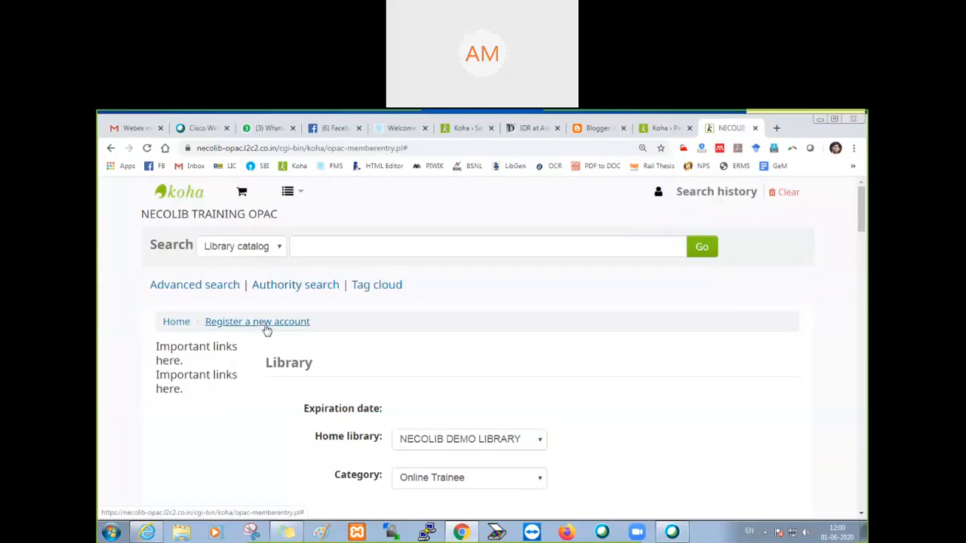
{"action": "scroll", "coordinate": [440, 353], "scroll_direction": "down", "scroll_amount": 4}
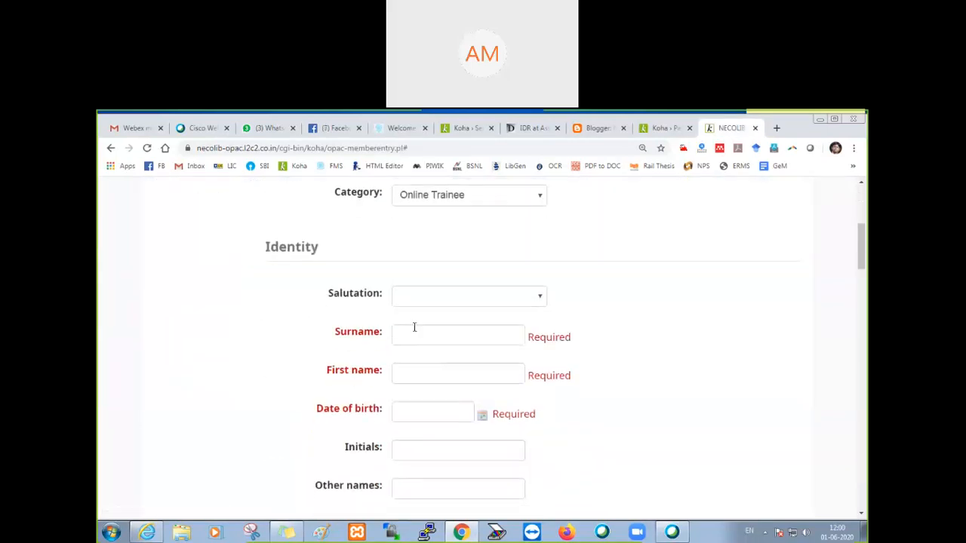
{"action": "left_click", "coordinate": [415, 327]}
{"action": "type", "text": "Das"}
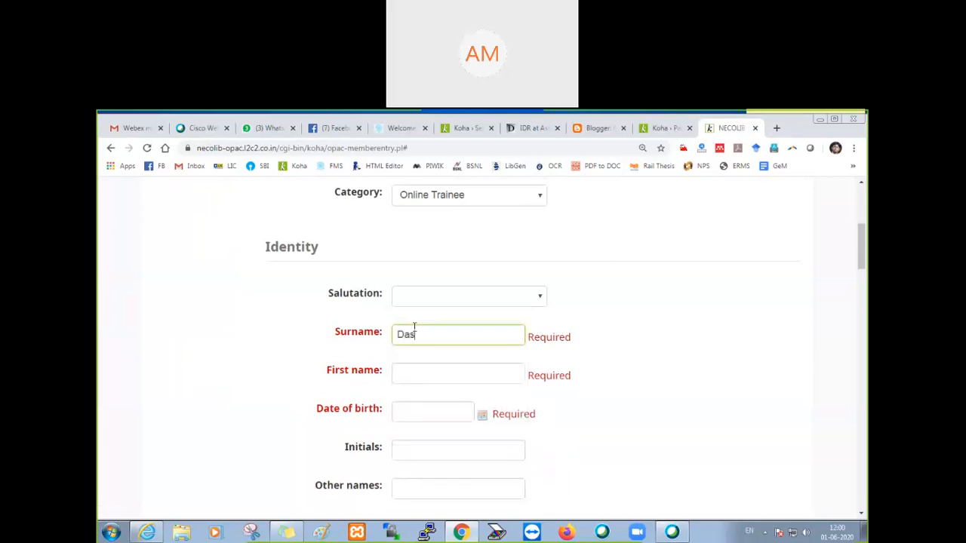
{"action": "key", "text": "Tab"}
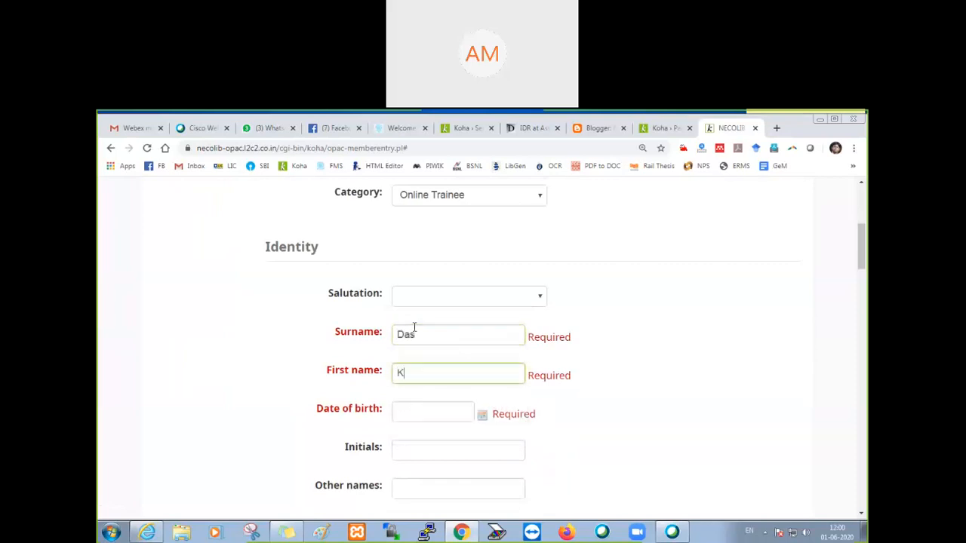
{"action": "key", "text": "Tab"}
Step: Choose the new patron's date of birth from the calendar
{"action": "left_click", "coordinate": [523, 219]}
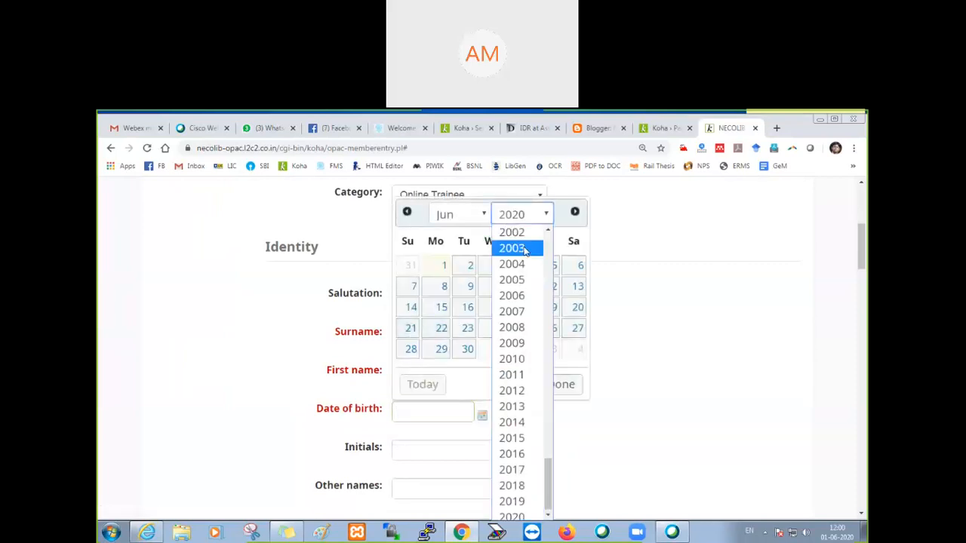
{"action": "scroll", "coordinate": [515, 268], "scroll_direction": "up", "scroll_amount": 3}
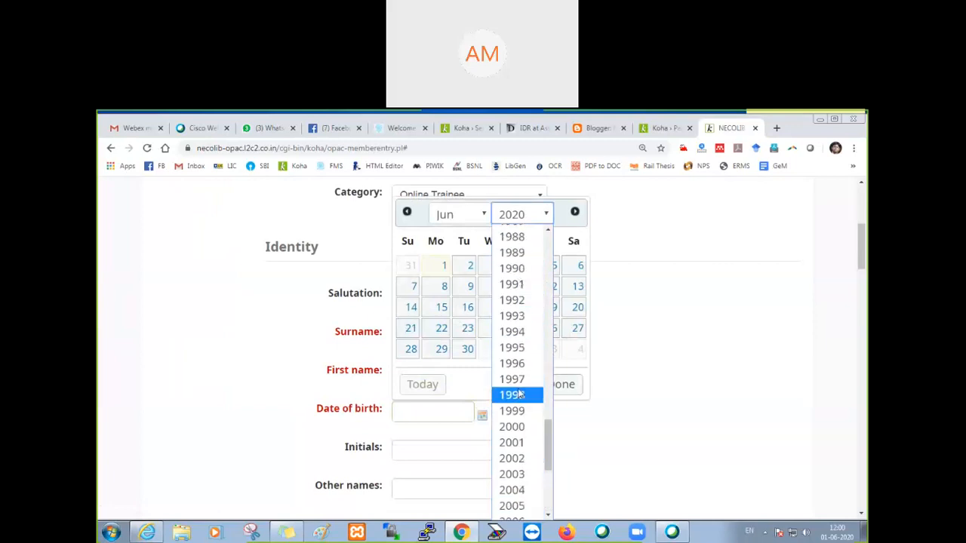
{"action": "left_click", "coordinate": [514, 301]}
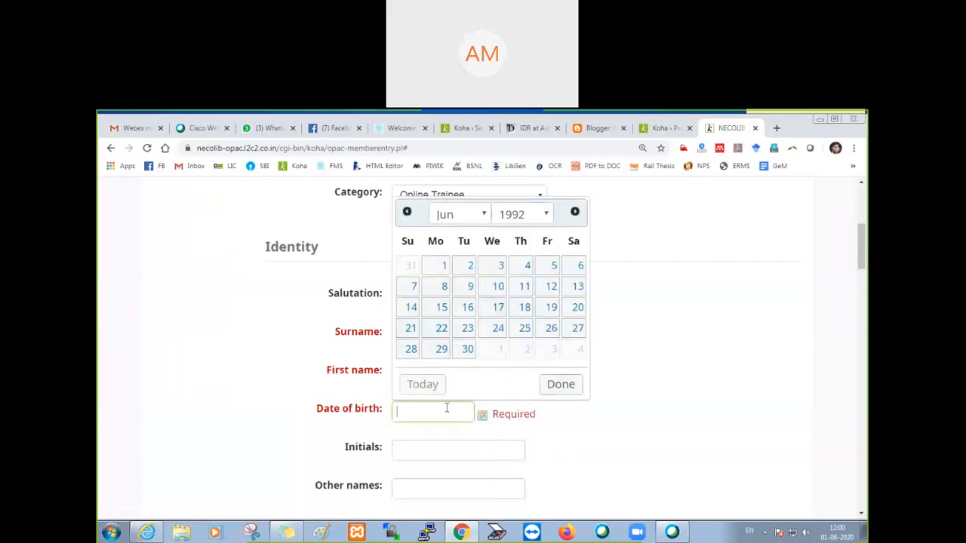
{"action": "left_click", "coordinate": [498, 309]}
Step: In Contact information, enter the patron's primary phone number and paste the copied email address as the primary email
{"action": "scroll", "coordinate": [566, 443], "scroll_direction": "down", "scroll_amount": 3}
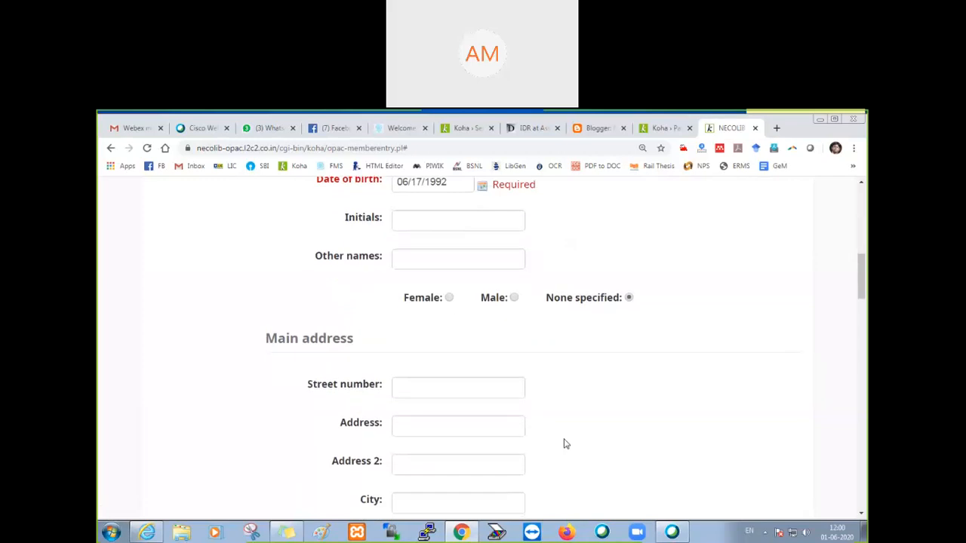
{"action": "scroll", "coordinate": [562, 442], "scroll_direction": "down", "scroll_amount": 2}
{"action": "scroll", "coordinate": [429, 318], "scroll_direction": "down", "scroll_amount": 1}
{"action": "scroll", "coordinate": [428, 317], "scroll_direction": "down", "scroll_amount": 2}
{"action": "left_click", "coordinate": [429, 330]}
{"action": "type", "text": "9562658"}
{"action": "type", "text": "96"}
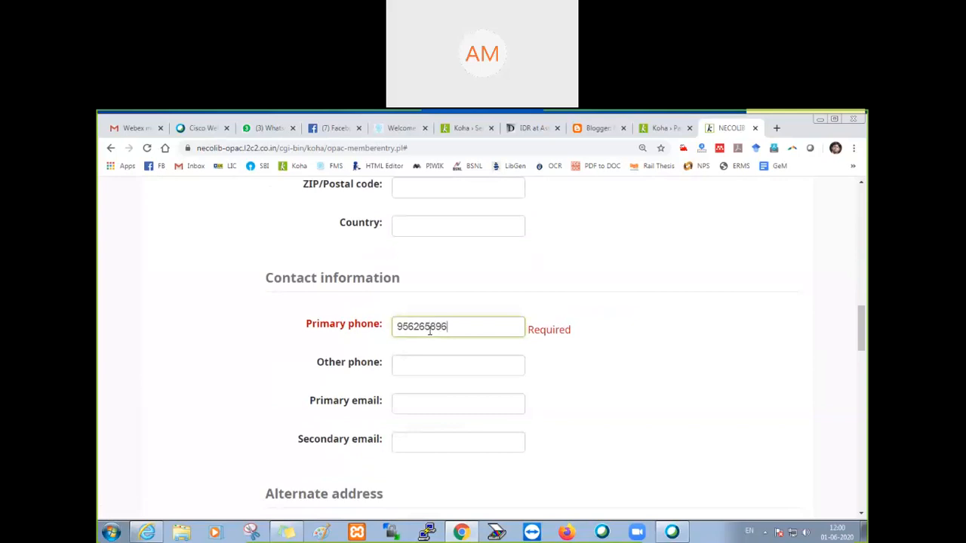
{"action": "left_click", "coordinate": [412, 405]}
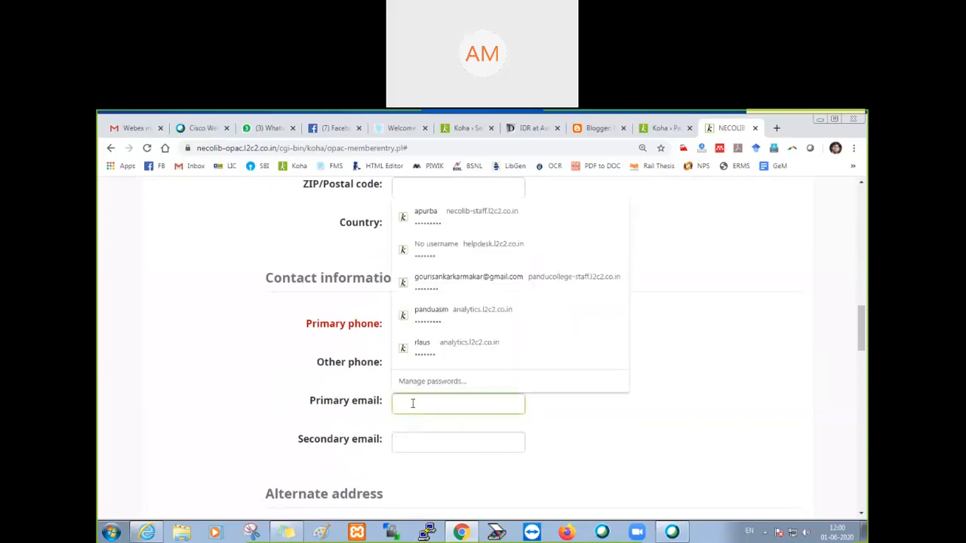
{"action": "key", "text": "ctrl+v"}
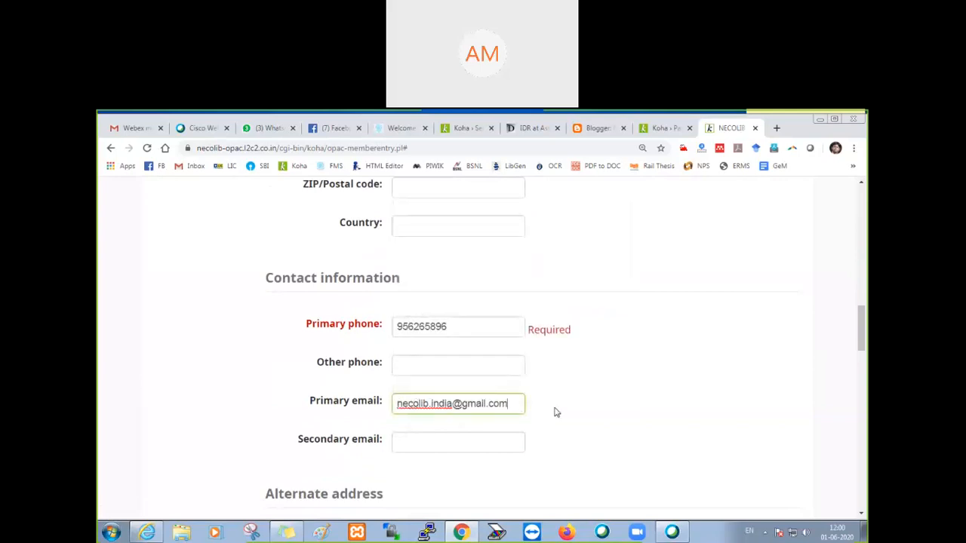
Step: Enter the account password in the Password field and repeat it in the Confirm password field
{"action": "scroll", "coordinate": [554, 412], "scroll_direction": "down", "scroll_amount": 15}
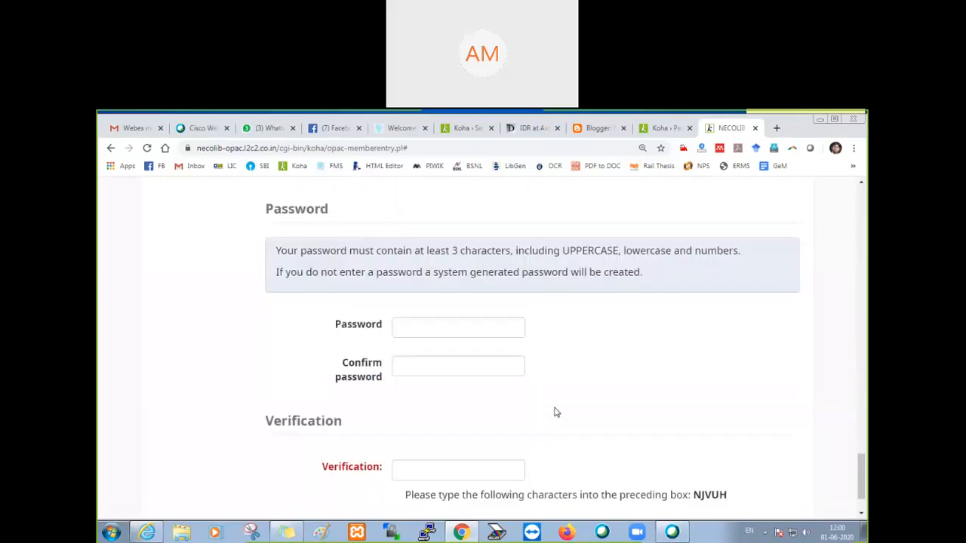
{"action": "left_click", "coordinate": [424, 256]}
{"action": "type", "text": "•••"}
{"action": "key", "text": "Tab"}
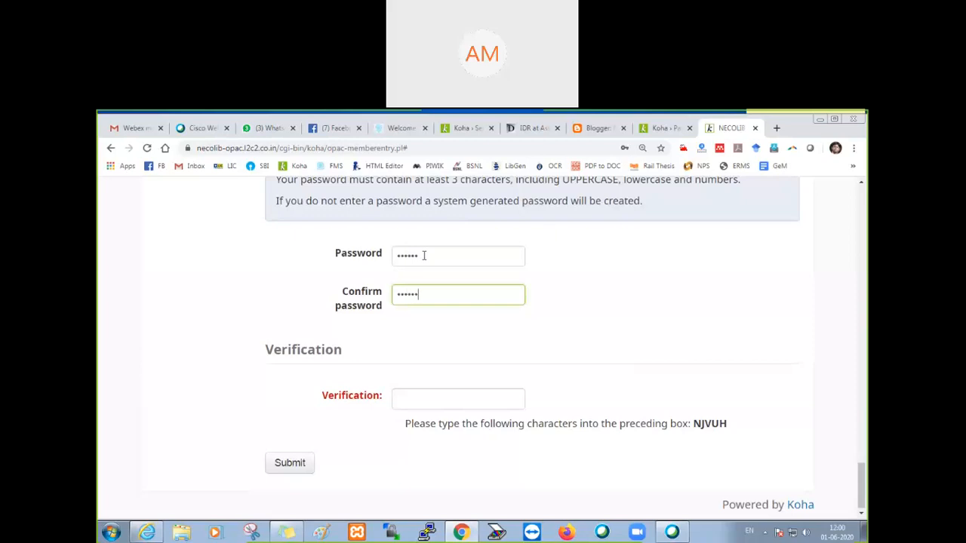
Step: Enter the displayed verification characters, submit the registration, and examine the form's validation feedback
{"action": "left_click", "coordinate": [421, 397]}
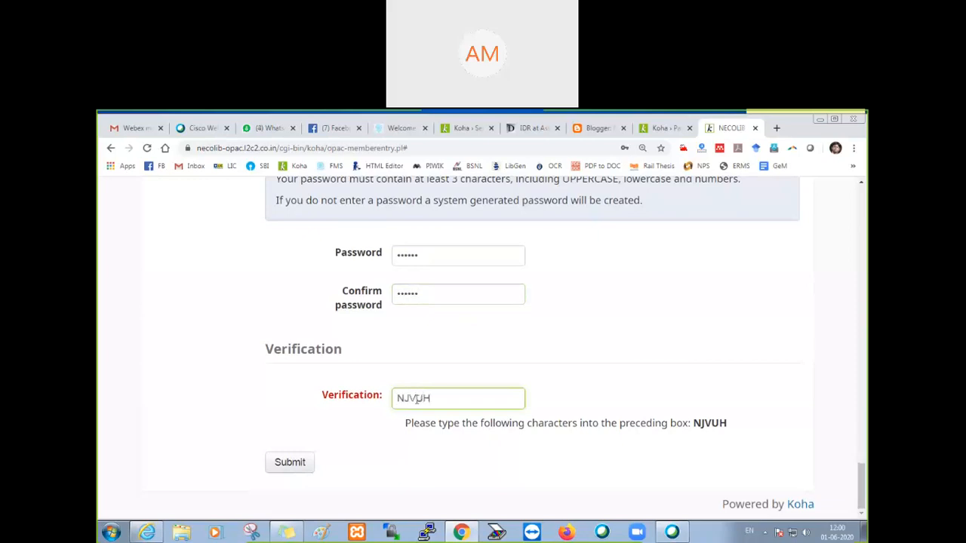
{"action": "left_click", "coordinate": [293, 466]}
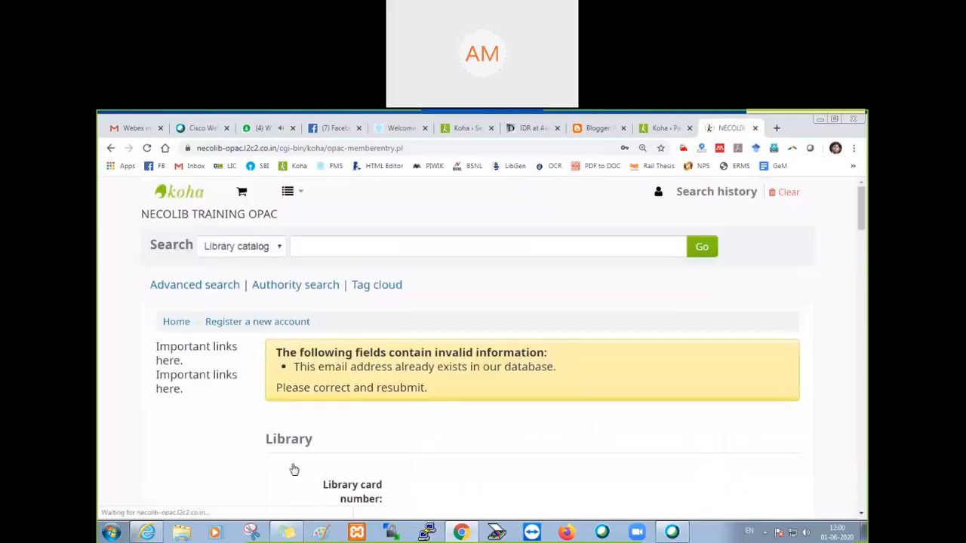
{"action": "scroll", "coordinate": [529, 358], "scroll_direction": "down", "scroll_amount": 2}
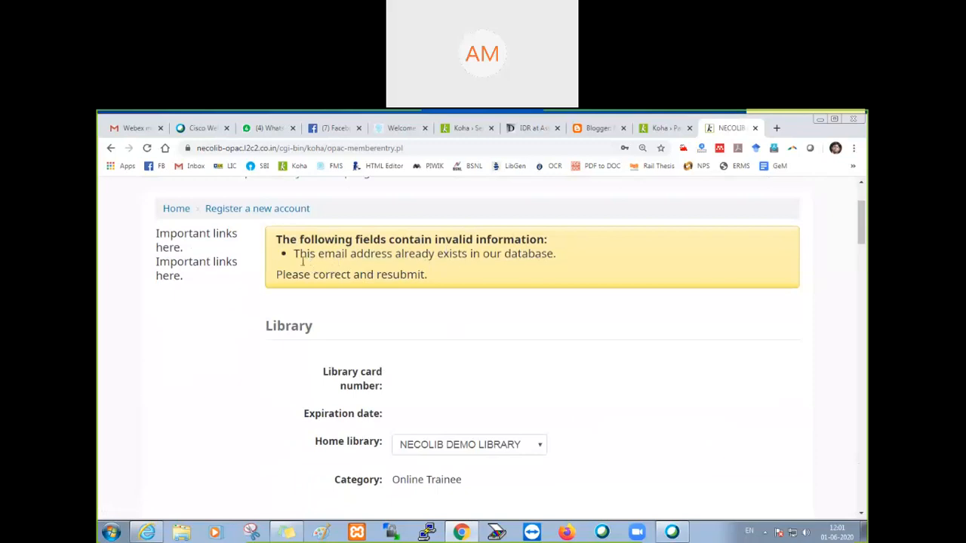
{"action": "left_click_drag", "start_coordinate": [295, 253], "coordinate": [556, 258]}
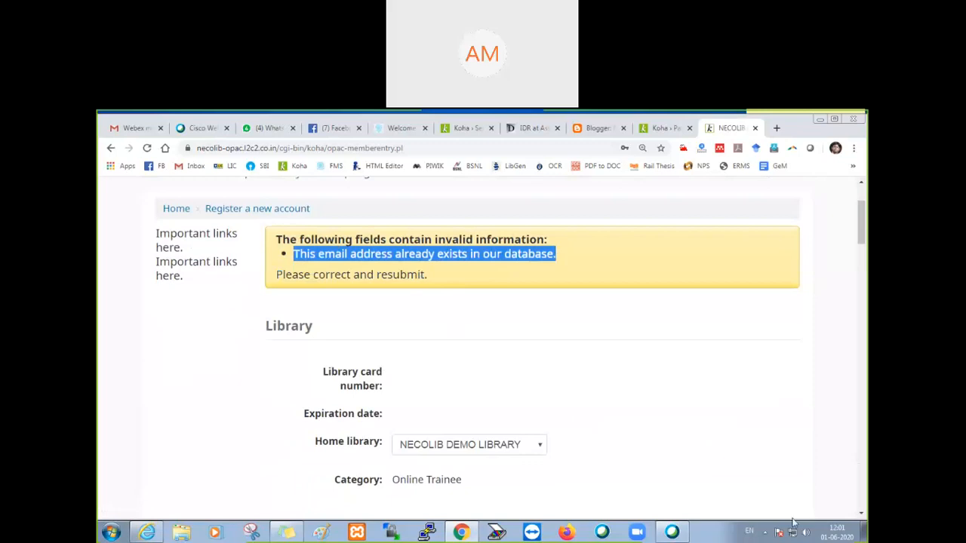
{"action": "left_click", "coordinate": [745, 530]}
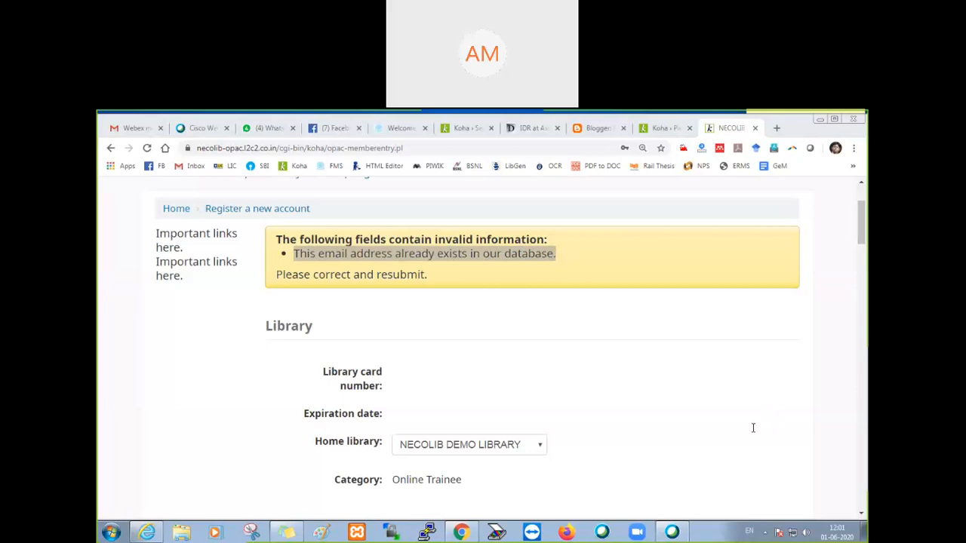
Step: Switch to the Koha staff interface and open the OPAC category of the global system preferences
{"action": "left_click", "coordinate": [663, 129]}
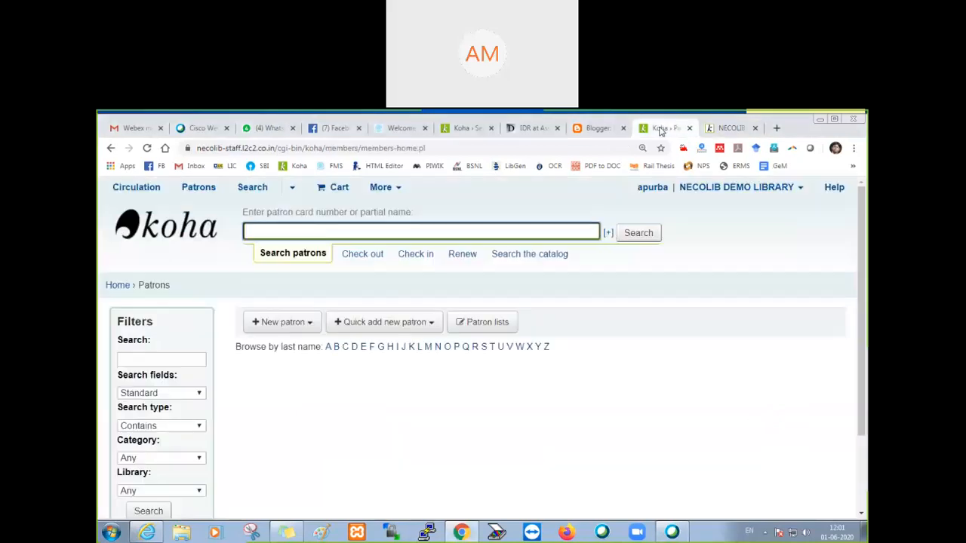
{"action": "left_click", "coordinate": [113, 286]}
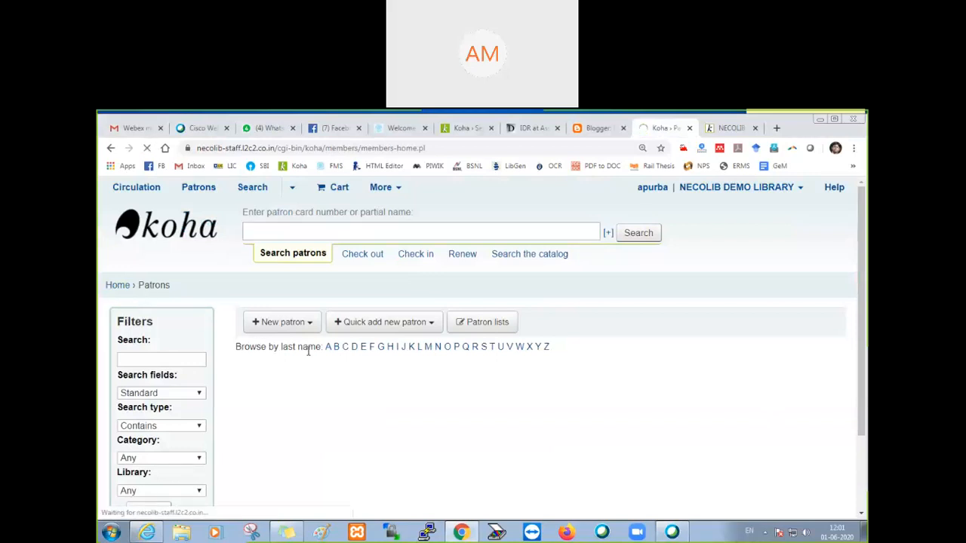
{"action": "scroll", "coordinate": [630, 417], "scroll_direction": "down", "scroll_amount": 1}
{"action": "scroll", "coordinate": [630, 418], "scroll_direction": "down", "scroll_amount": 2}
{"action": "left_click", "coordinate": [646, 398]}
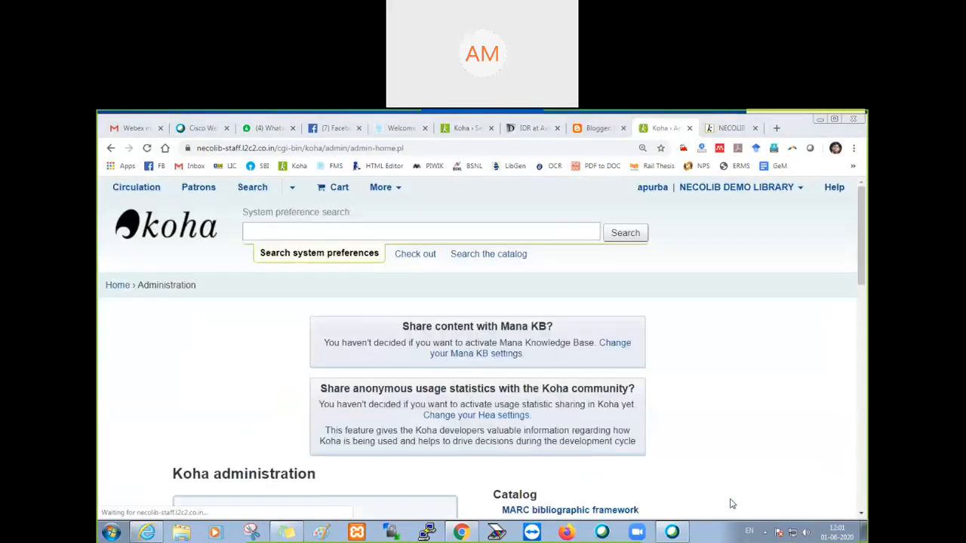
{"action": "left_click", "coordinate": [226, 514]}
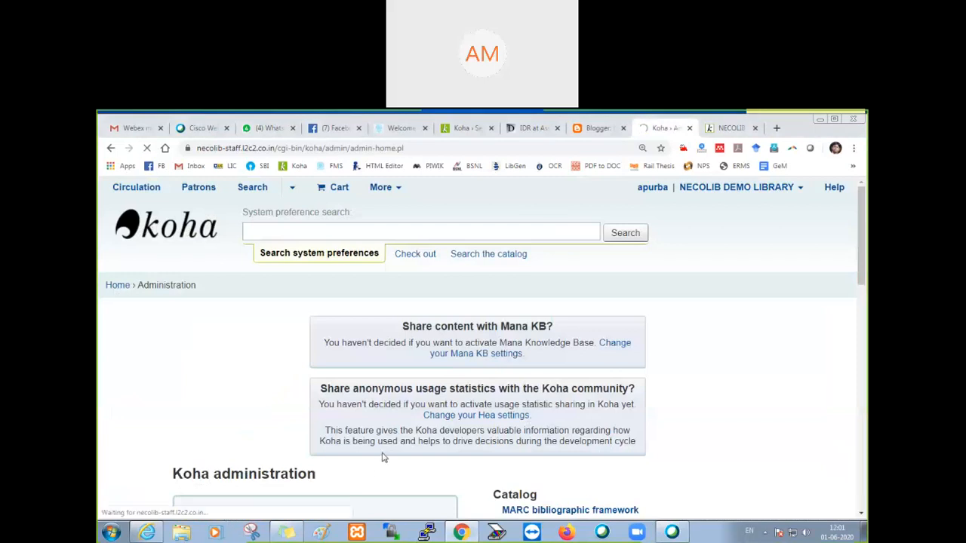
{"action": "scroll", "coordinate": [245, 400], "scroll_direction": "down", "scroll_amount": 1}
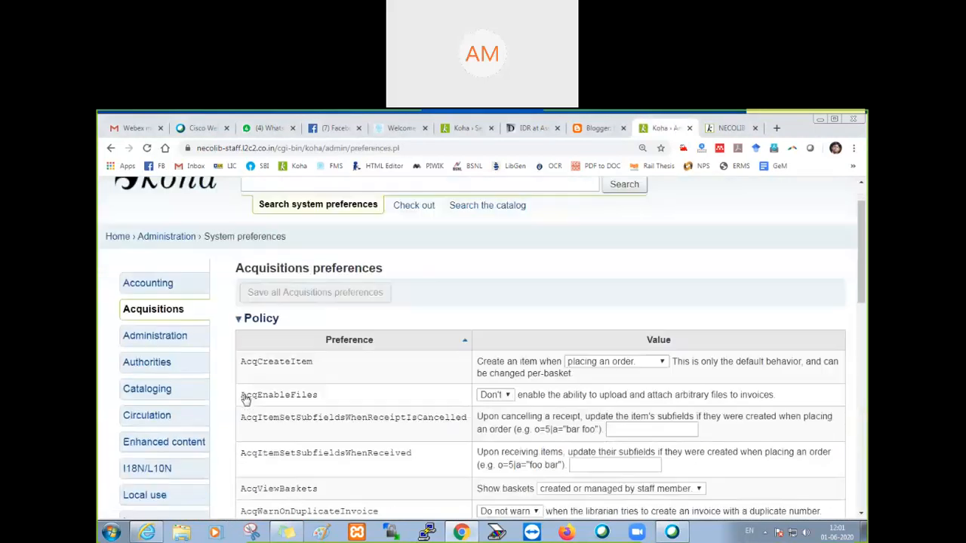
{"action": "scroll", "coordinate": [245, 400], "scroll_direction": "down", "scroll_amount": 2}
{"action": "left_click", "coordinate": [143, 428]}
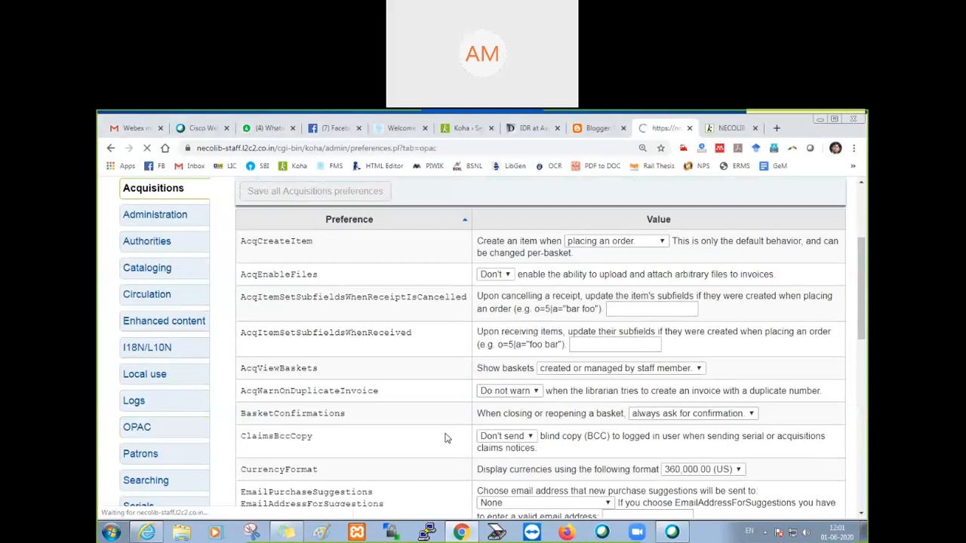
Step: In the Self Registration preferences, review the options of PatronSelfRegistrationEmailMustBeUnique and select Consider
{"action": "scroll", "coordinate": [445, 437], "scroll_direction": "down", "scroll_amount": 15}
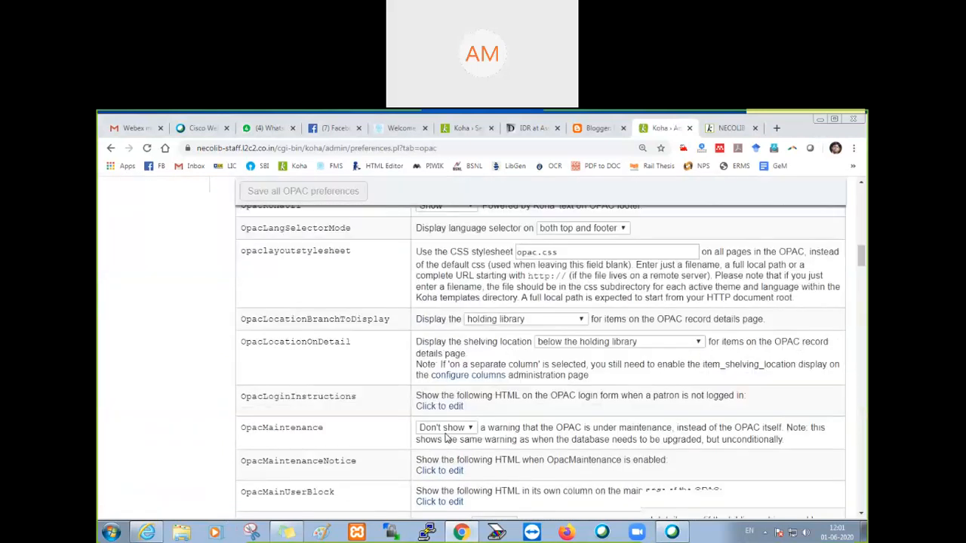
{"action": "scroll", "coordinate": [445, 438], "scroll_direction": "down", "scroll_amount": 20}
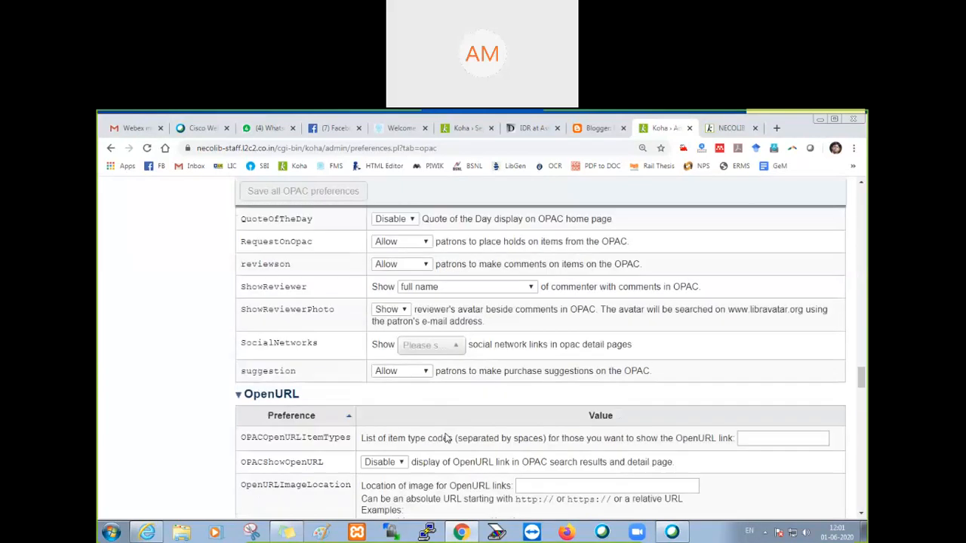
{"action": "scroll", "coordinate": [445, 437], "scroll_direction": "down", "scroll_amount": 20}
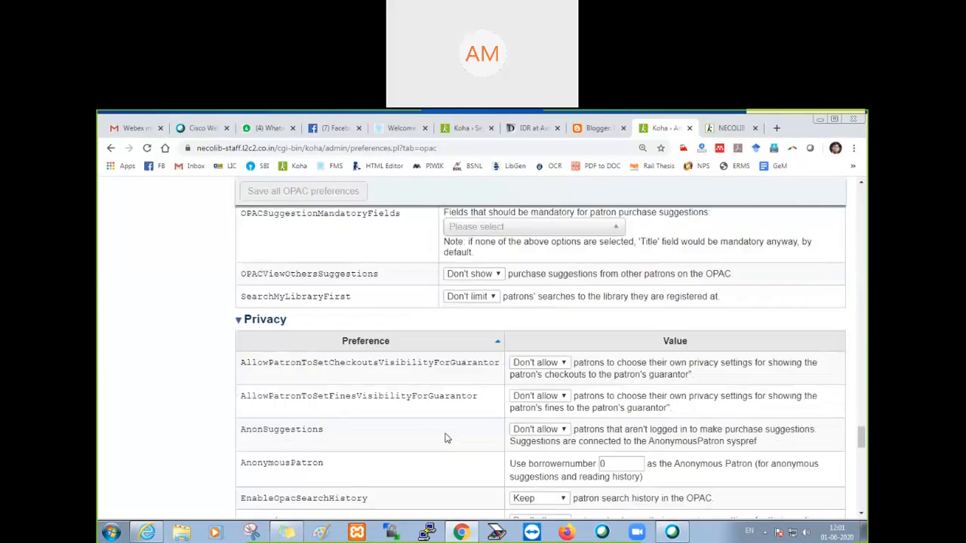
{"action": "scroll", "coordinate": [445, 438], "scroll_direction": "down", "scroll_amount": 4}
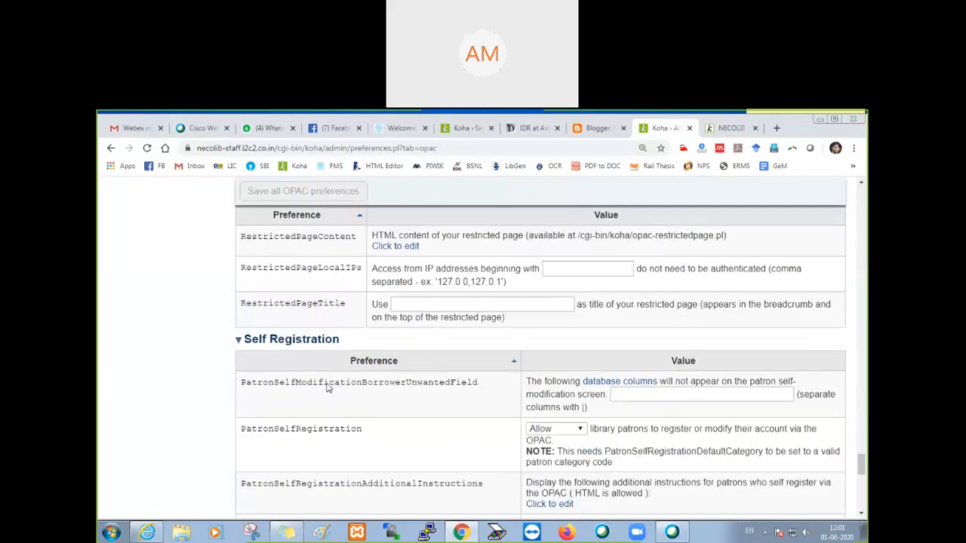
{"action": "scroll", "coordinate": [332, 402], "scroll_direction": "down", "scroll_amount": 2}
{"action": "scroll", "coordinate": [340, 436], "scroll_direction": "down", "scroll_amount": 4}
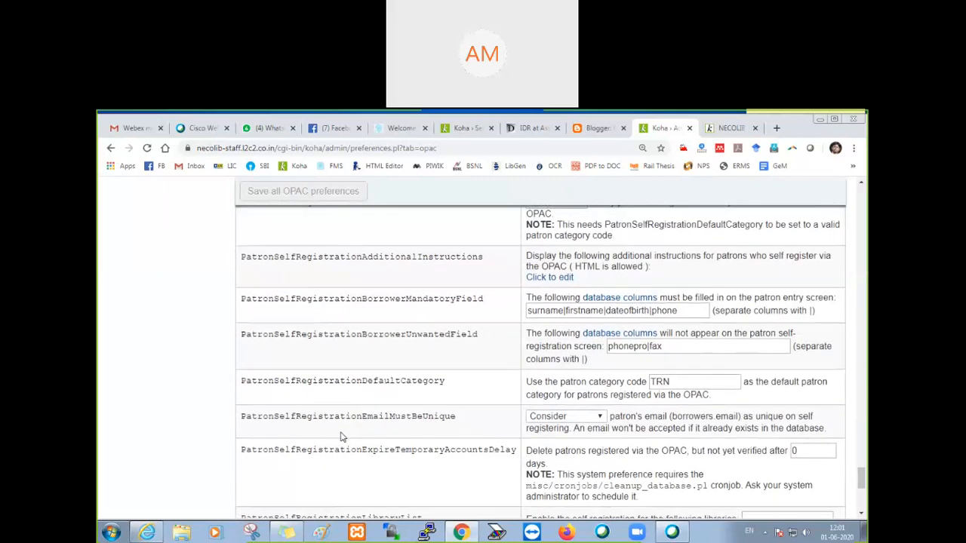
{"action": "left_click_drag", "start_coordinate": [238, 306], "coordinate": [455, 310]}
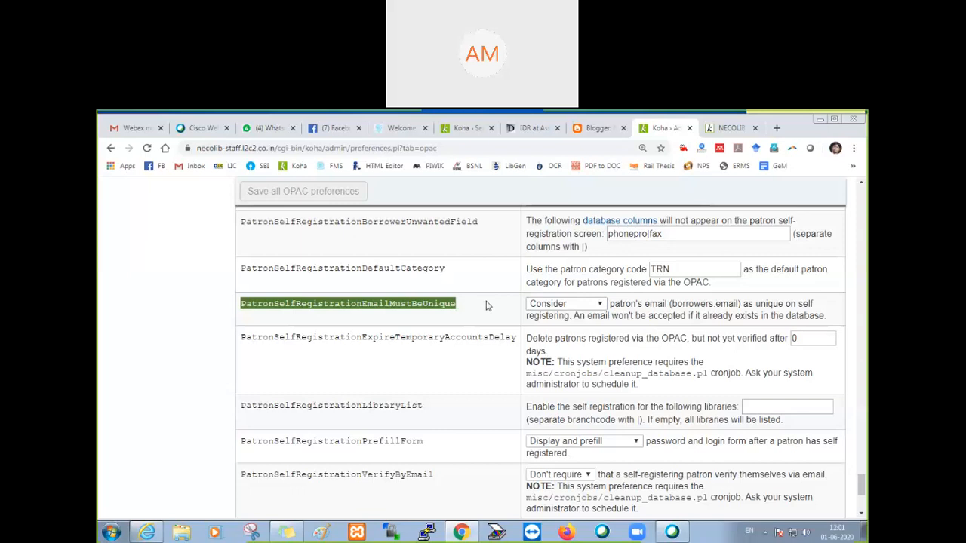
{"action": "left_click", "coordinate": [571, 304]}
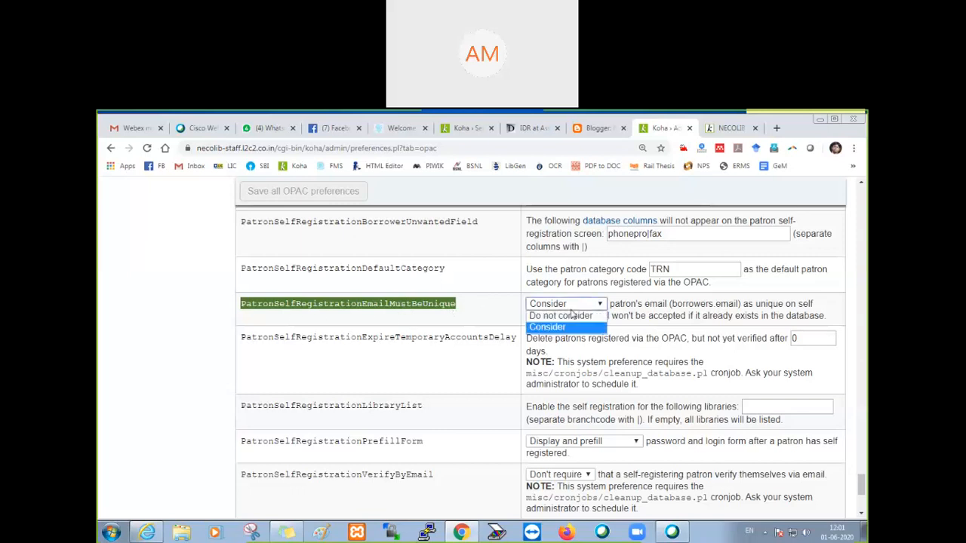
{"action": "left_click", "coordinate": [556, 326]}
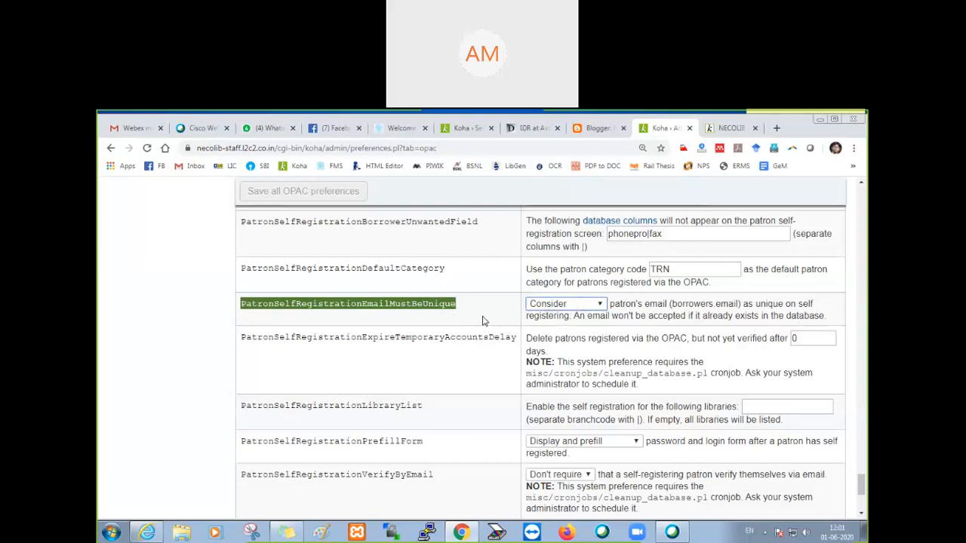
{"action": "left_click", "coordinate": [466, 359]}
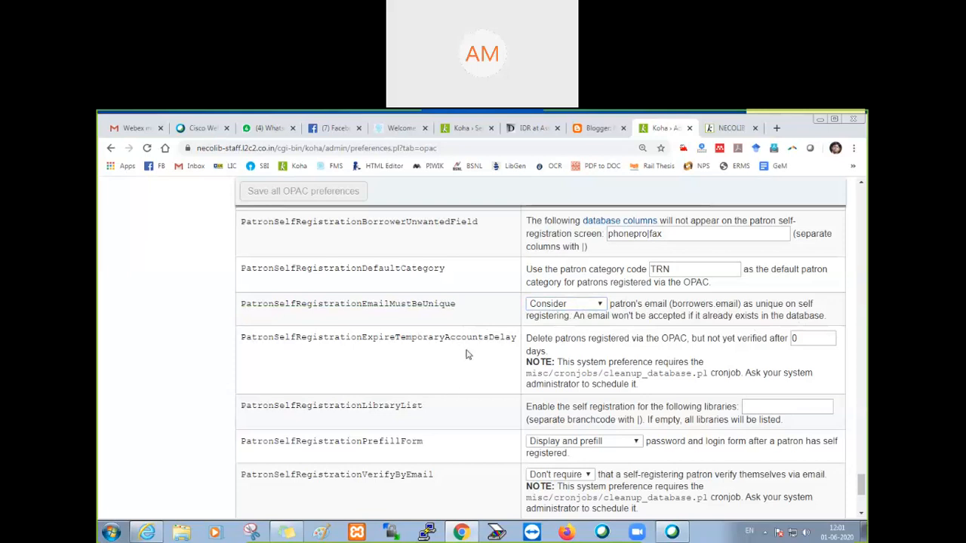
Step: Set PatronSelfRegistrationExpireTemporaryAccountsDelay to 30 days and save all OPAC preferences
{"action": "left_click_drag", "start_coordinate": [807, 338], "coordinate": [793, 338]}
{"action": "type", "text": "30"}
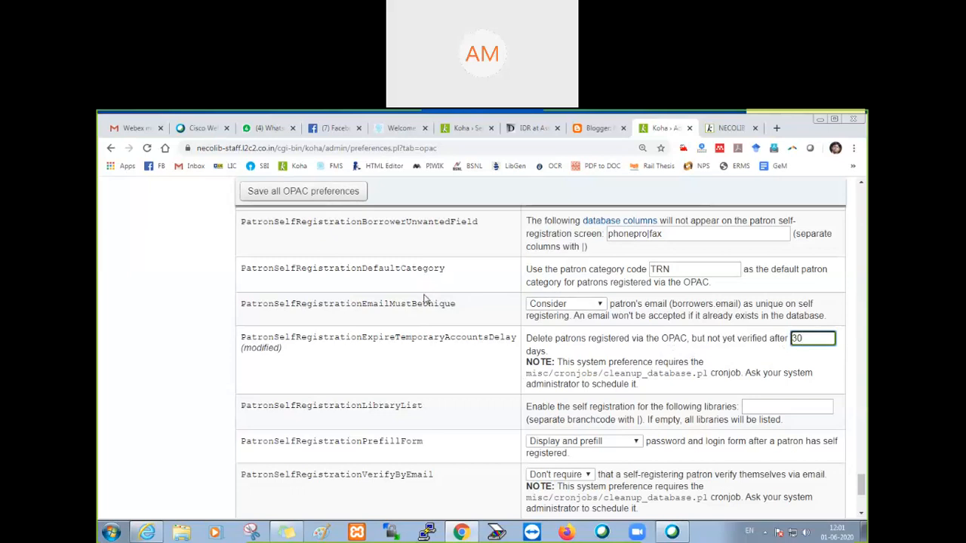
{"action": "left_click", "coordinate": [304, 193]}
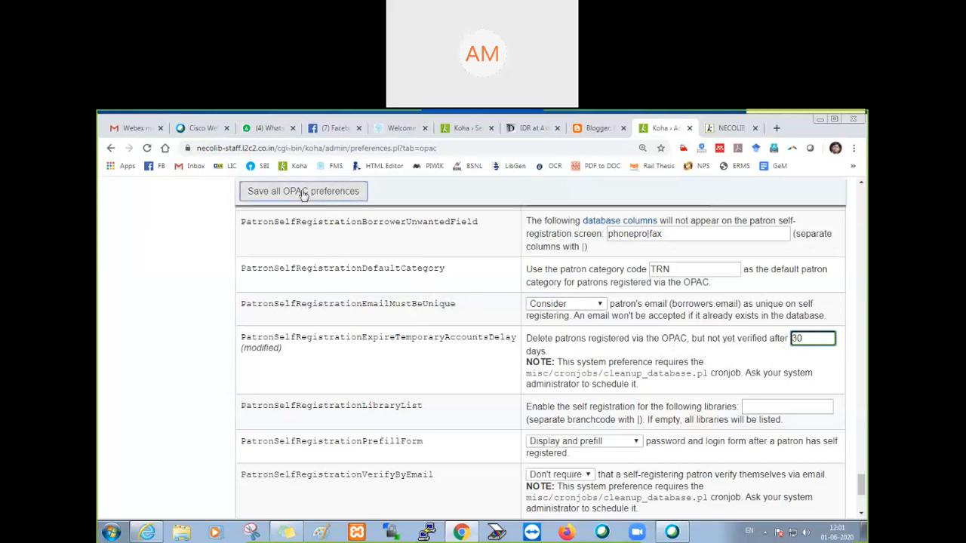
{"action": "left_click", "coordinate": [303, 193]}
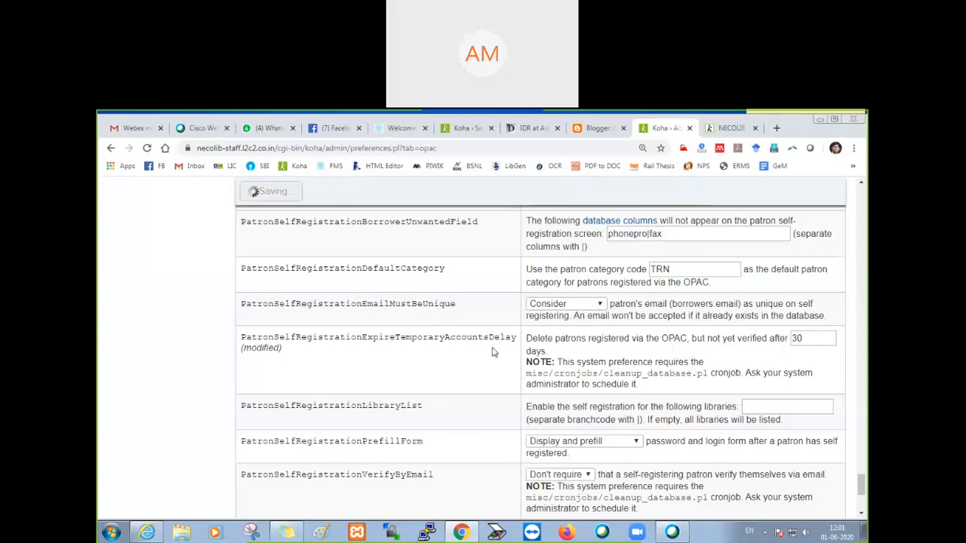
{"action": "scroll", "coordinate": [481, 394], "scroll_direction": "down", "scroll_amount": 1}
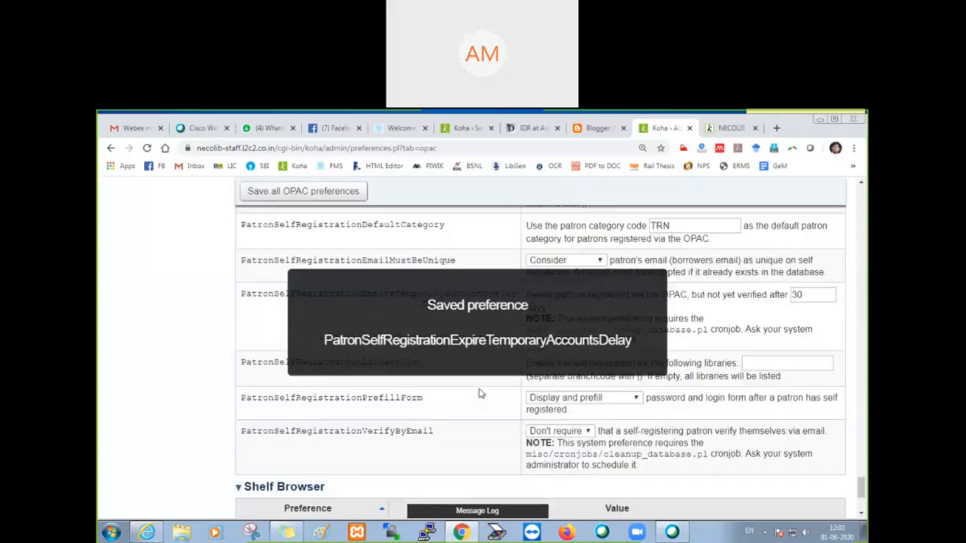
{"action": "scroll", "coordinate": [481, 393], "scroll_direction": "up", "scroll_amount": 1}
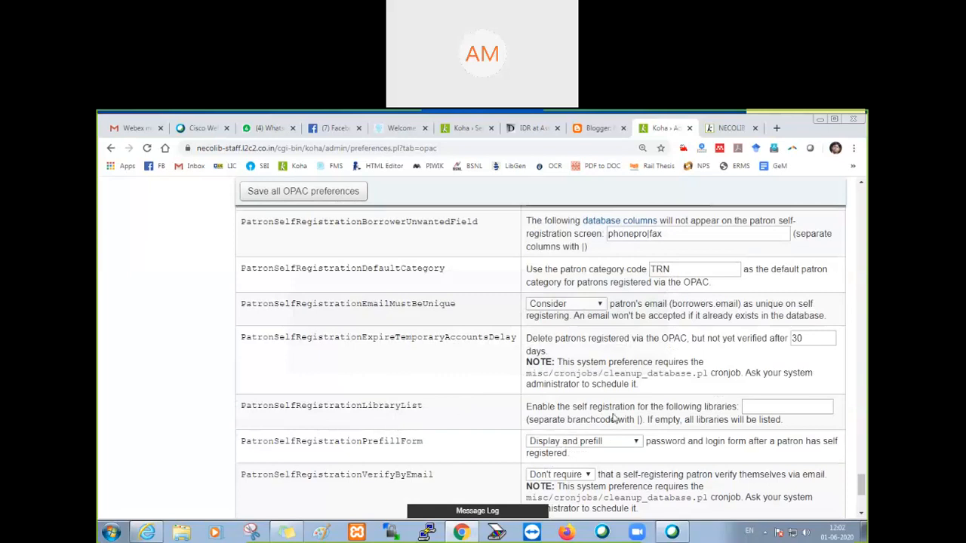
Step: For the PatronSelfRegistrationLibraryList preference, open the Libraries list in Koha administration and examine each library's branch code
{"action": "left_click", "coordinate": [767, 407]}
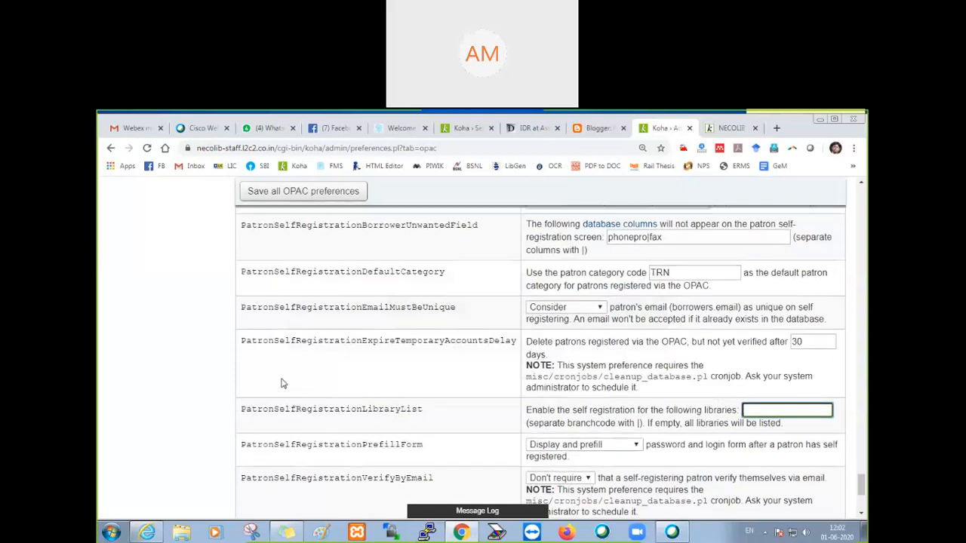
{"action": "scroll", "coordinate": [282, 383], "scroll_direction": "up", "scroll_amount": 10}
{"action": "scroll", "coordinate": [282, 384], "scroll_direction": "up", "scroll_amount": 5}
{"action": "scroll", "coordinate": [283, 383], "scroll_direction": "up", "scroll_amount": 15}
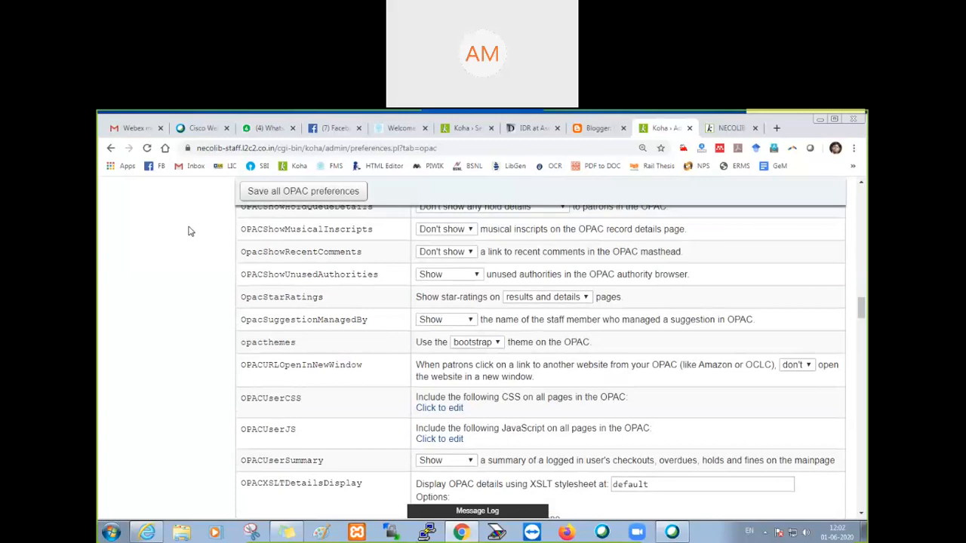
{"action": "scroll", "coordinate": [199, 282], "scroll_direction": "up", "scroll_amount": 10}
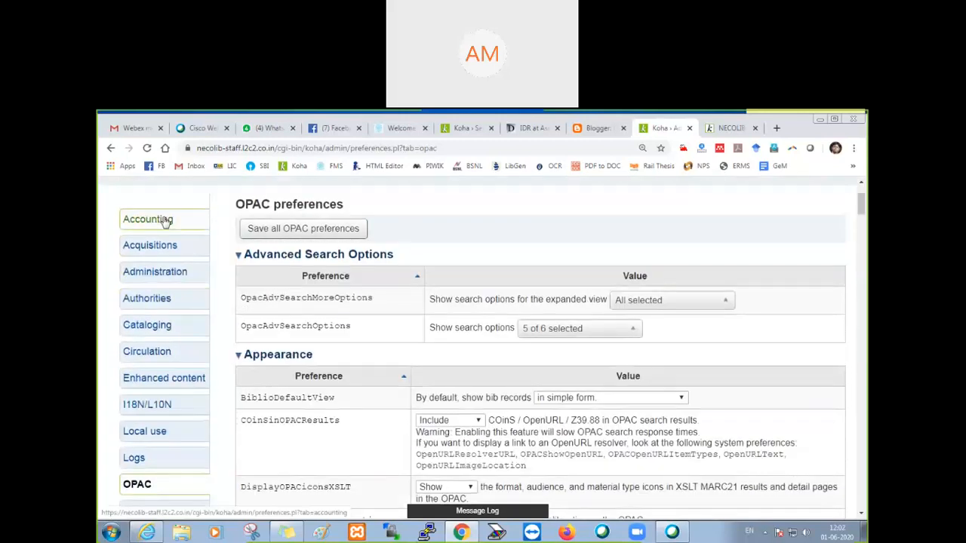
{"action": "scroll", "coordinate": [166, 221], "scroll_direction": "up", "scroll_amount": 2}
{"action": "left_click", "coordinate": [180, 287]}
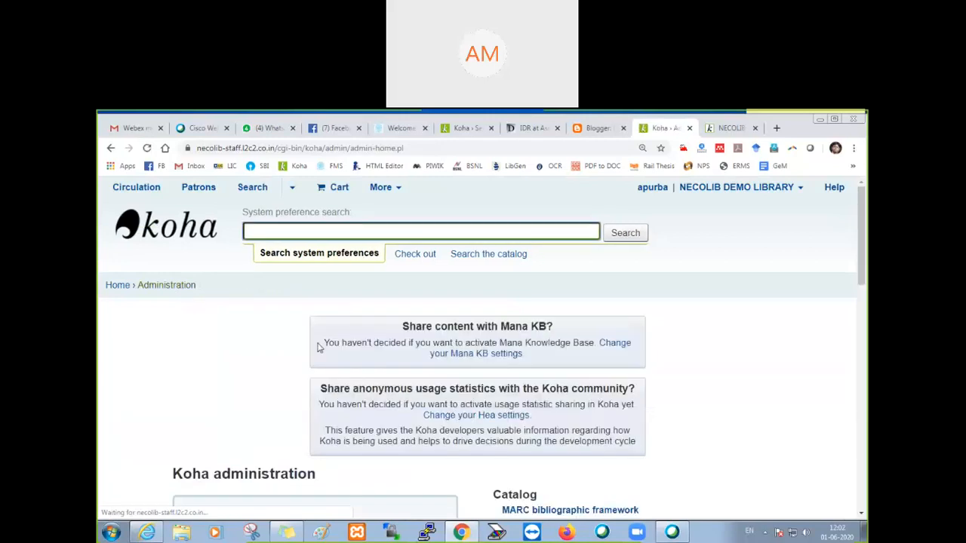
{"action": "scroll", "coordinate": [321, 349], "scroll_direction": "down", "scroll_amount": 4}
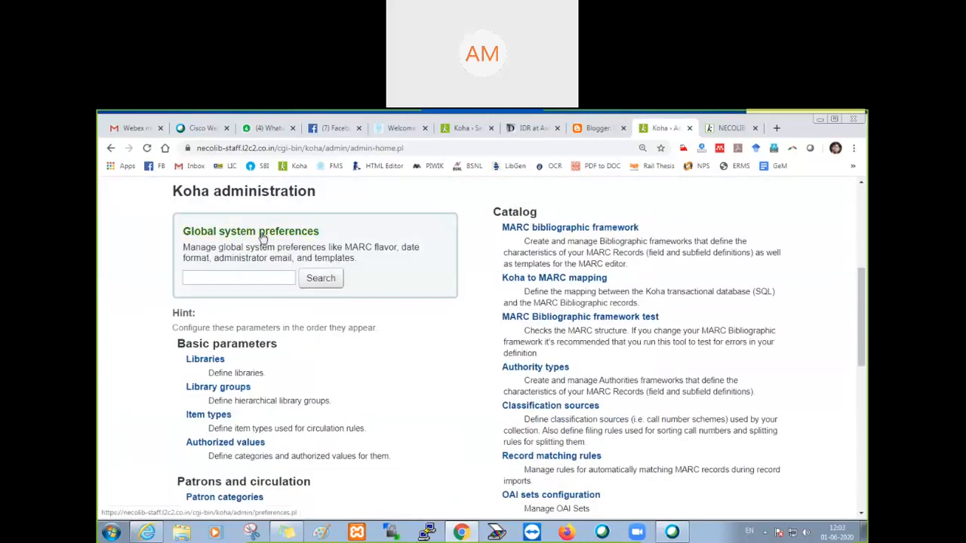
{"action": "scroll", "coordinate": [259, 327], "scroll_direction": "down", "scroll_amount": 1}
{"action": "left_click", "coordinate": [219, 303]}
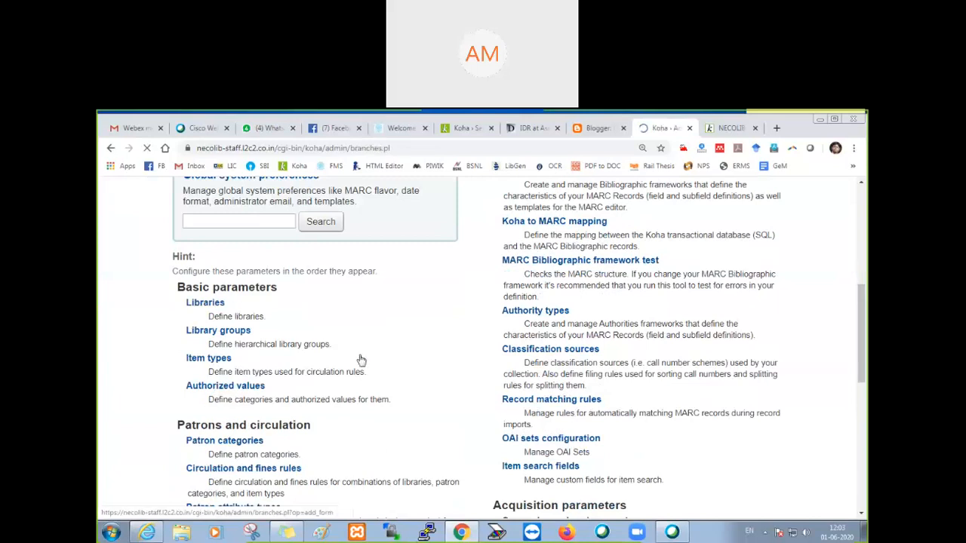
{"action": "scroll", "coordinate": [360, 360], "scroll_direction": "down", "scroll_amount": 2}
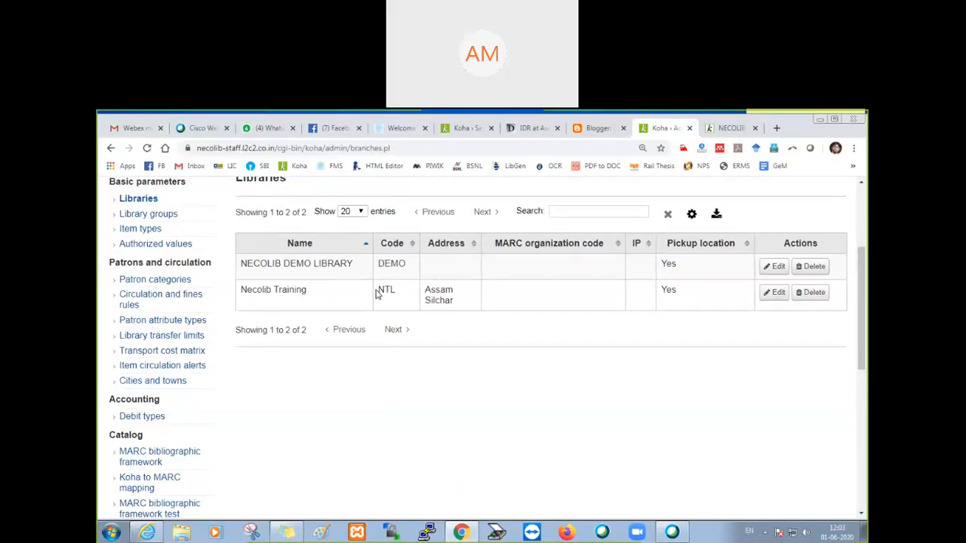
{"action": "scroll", "coordinate": [329, 303], "scroll_direction": "up", "scroll_amount": 3}
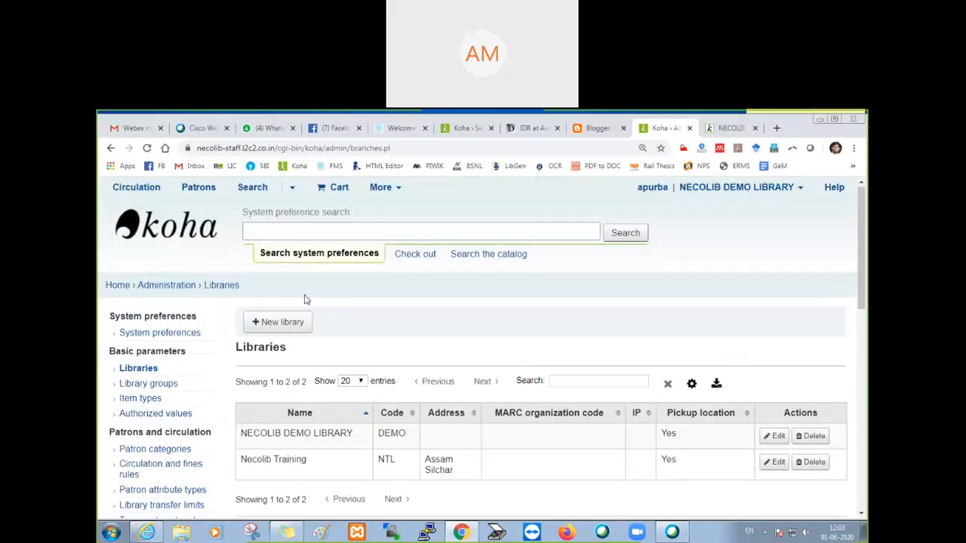
Step: Return to the OPAC system preferences and locate PatronSelfRegistrationLibraryList in the Self Registration section
{"action": "left_click", "coordinate": [167, 289]}
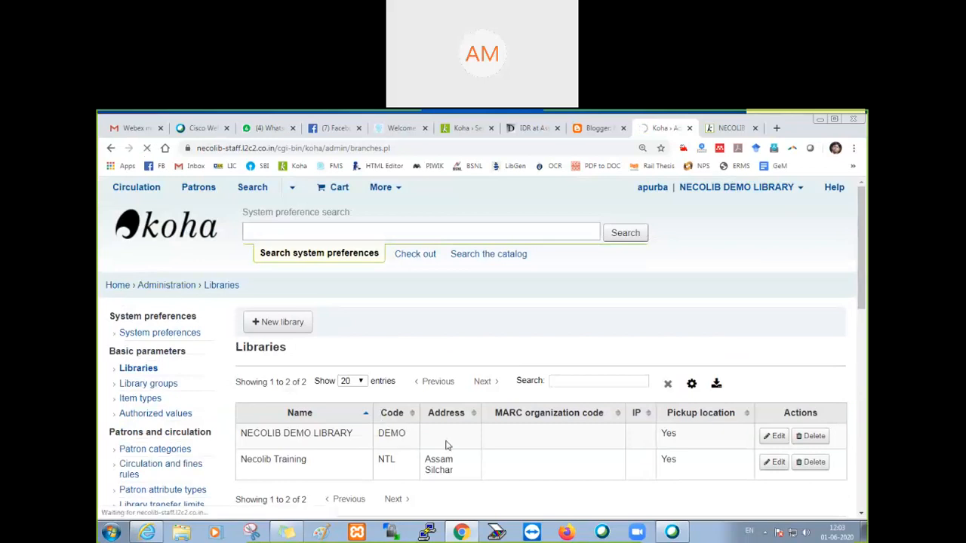
{"action": "scroll", "coordinate": [356, 403], "scroll_direction": "down", "scroll_amount": 3}
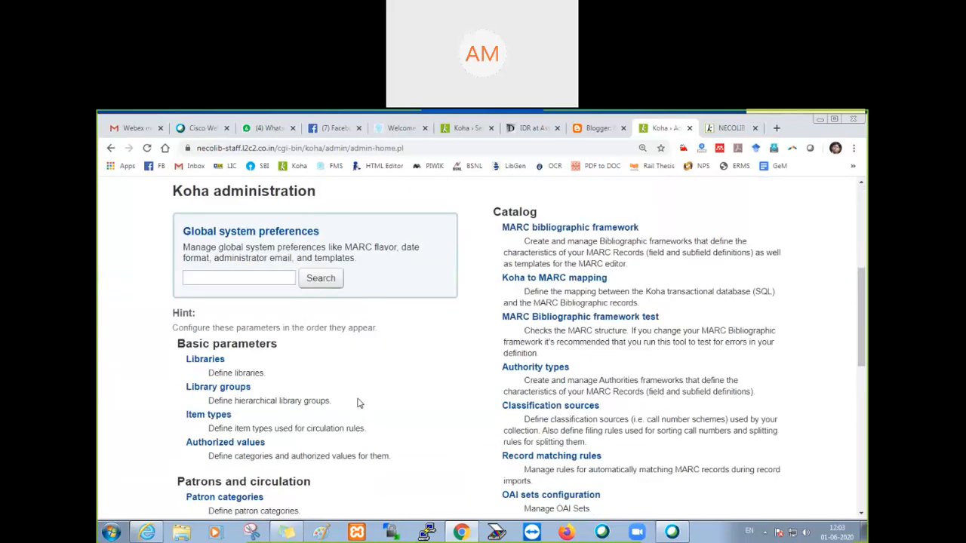
{"action": "left_click", "coordinate": [272, 233]}
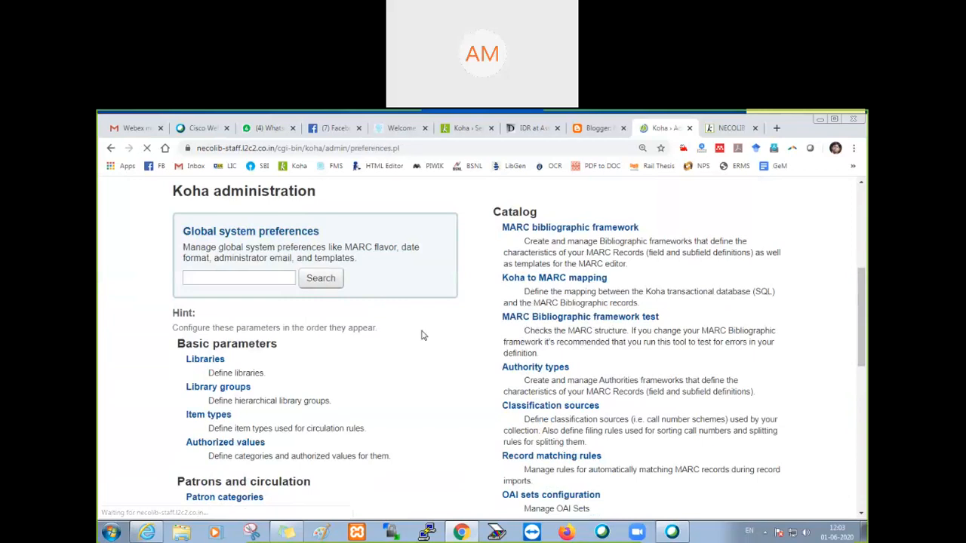
{"action": "scroll", "coordinate": [420, 335], "scroll_direction": "down", "scroll_amount": 5}
{"action": "left_click", "coordinate": [138, 313]}
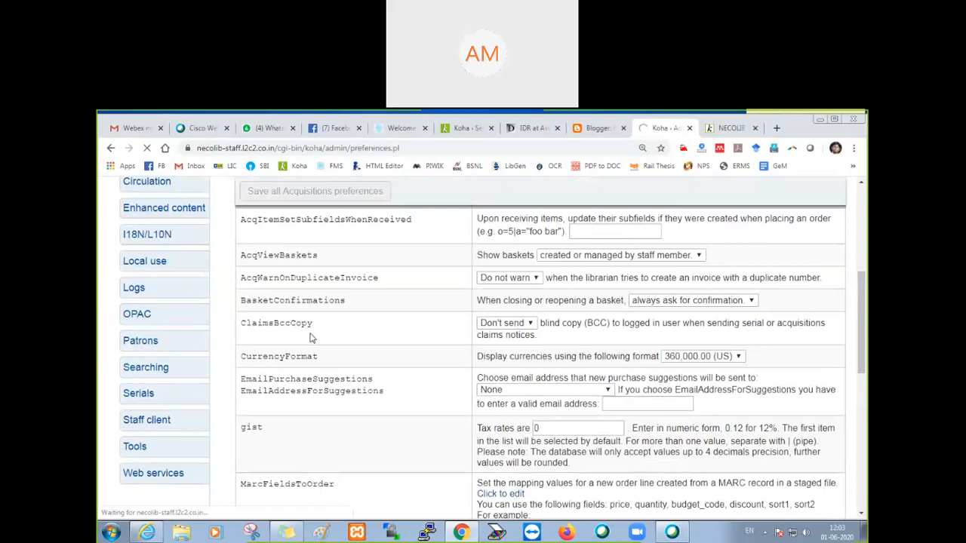
{"action": "key", "text": "End"}
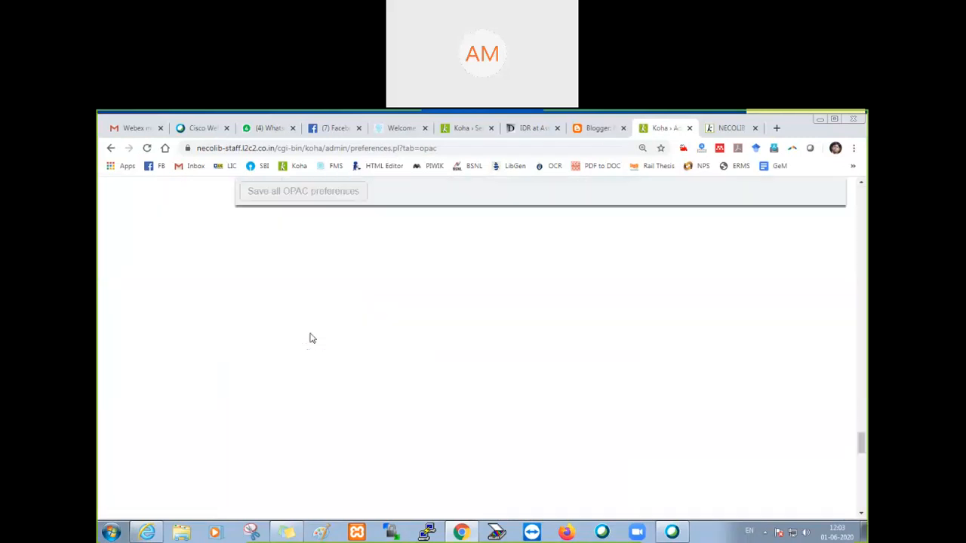
{"action": "scroll", "coordinate": [309, 338], "scroll_direction": "up", "scroll_amount": 7}
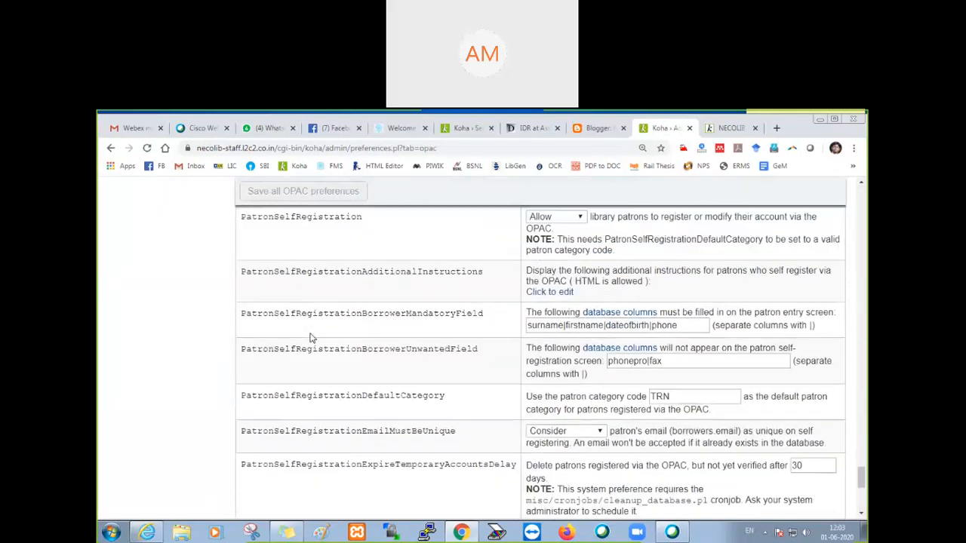
{"action": "scroll", "coordinate": [309, 338], "scroll_direction": "down", "scroll_amount": 3}
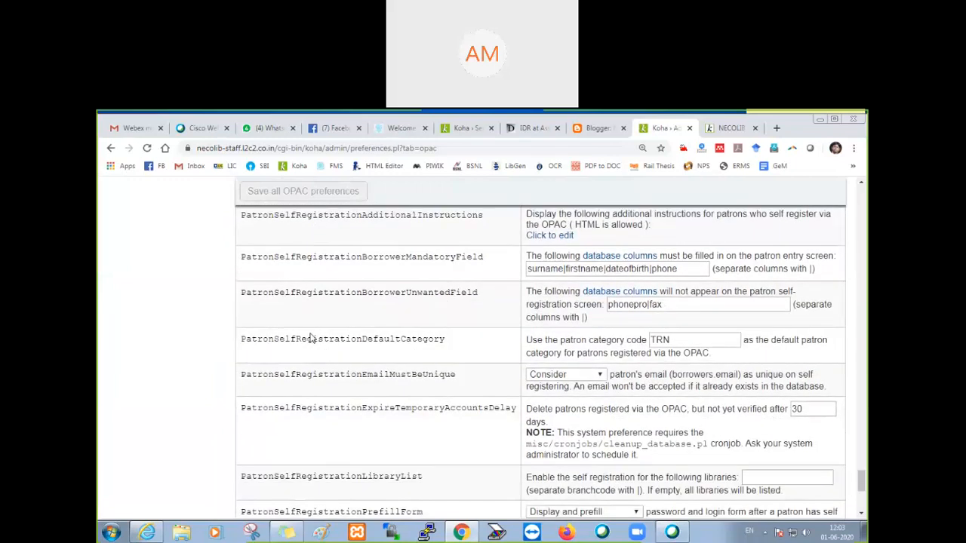
Step: Restrict PatronSelfRegistrationLibraryList to the branch code DEMO and save all OPAC preferences
{"action": "scroll", "coordinate": [498, 396], "scroll_direction": "down", "scroll_amount": 1}
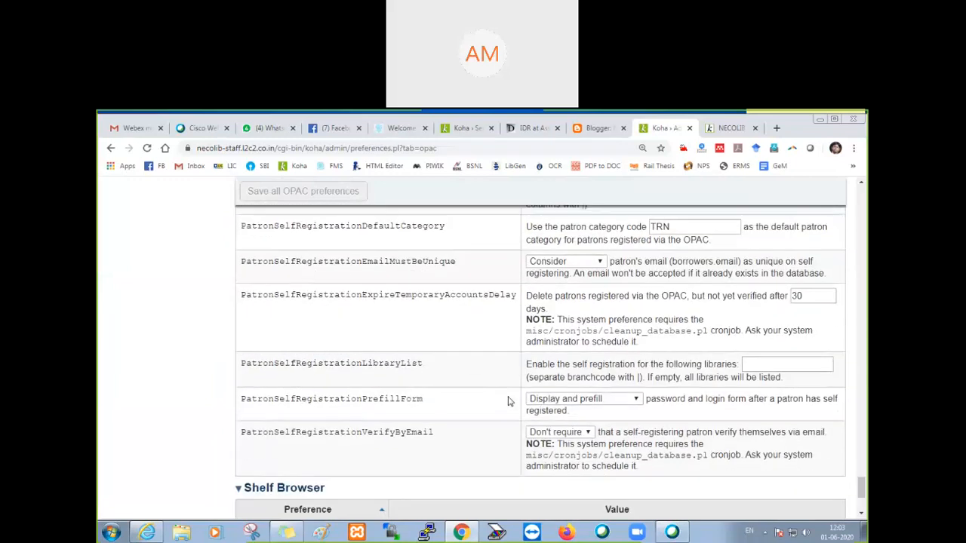
{"action": "left_click", "coordinate": [765, 365]}
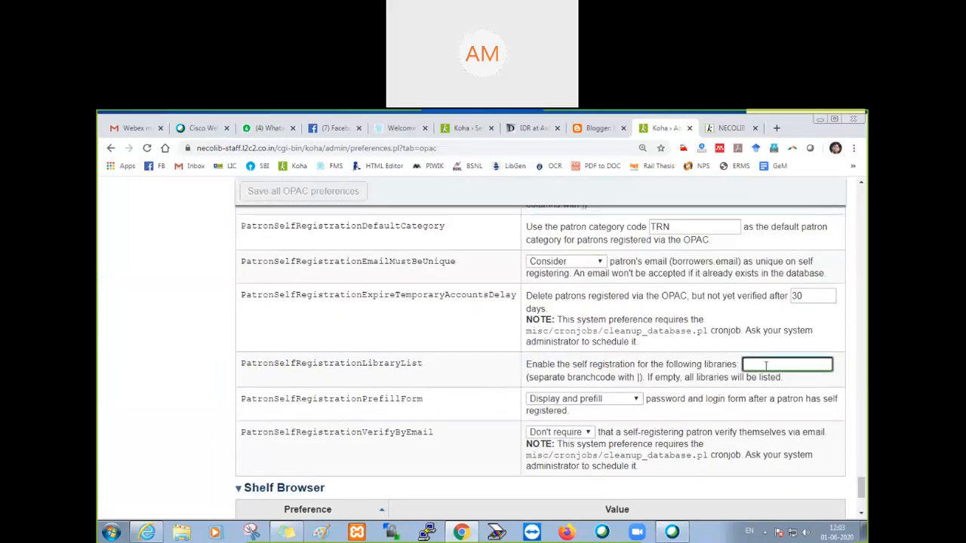
{"action": "type", "text": "DEMO"}
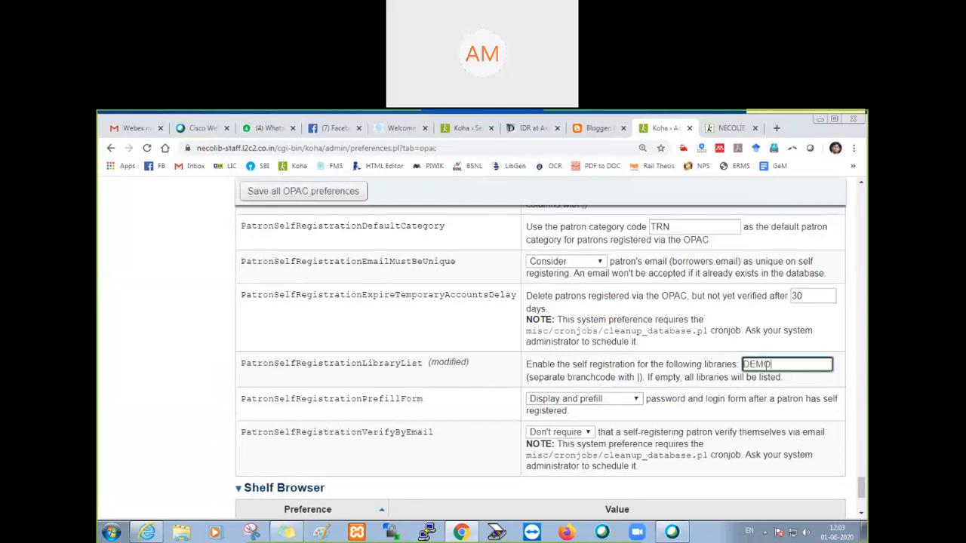
{"action": "left_click", "coordinate": [282, 190]}
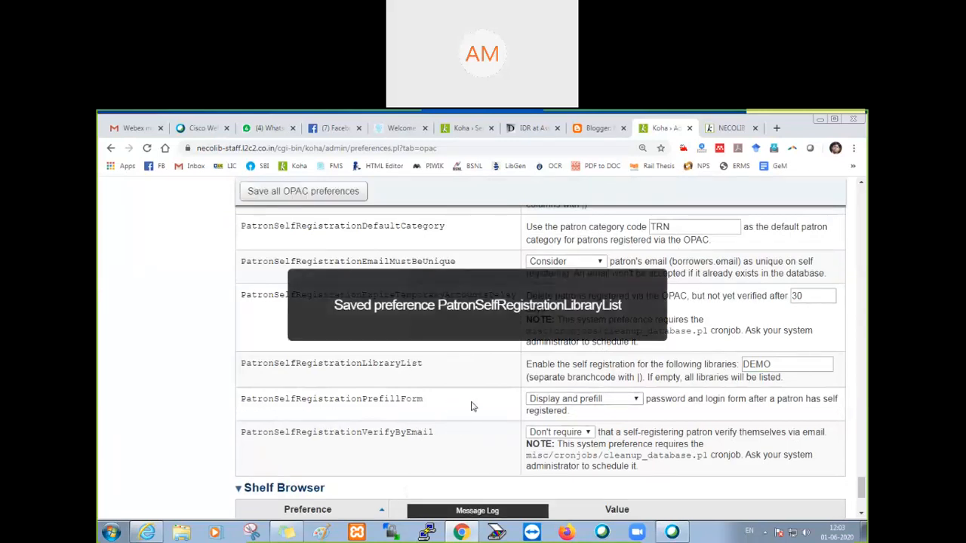
Step: Switch to the OPAC self-registration form and review its home library and identity fields
{"action": "left_click", "coordinate": [726, 129]}
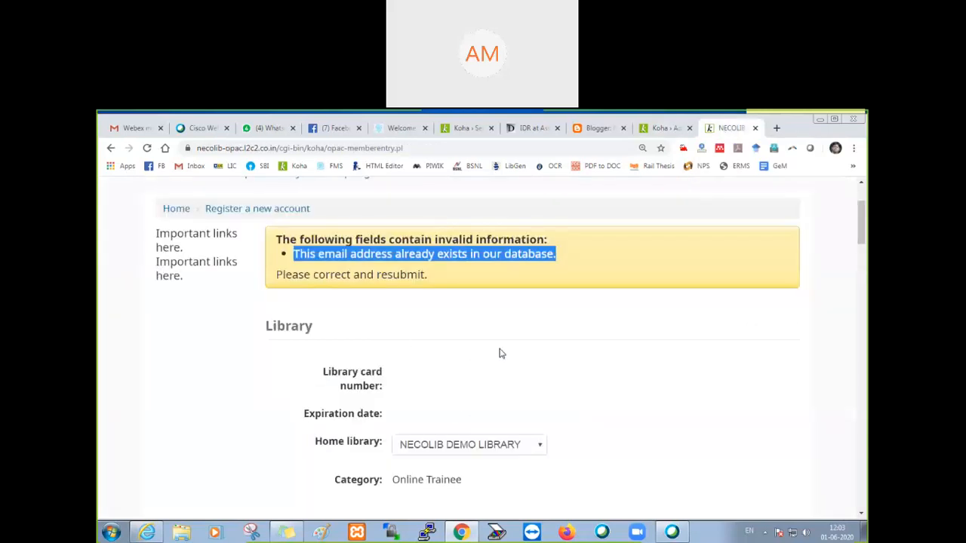
{"action": "scroll", "coordinate": [461, 397], "scroll_direction": "down", "scroll_amount": 4}
{"action": "scroll", "coordinate": [462, 398], "scroll_direction": "down", "scroll_amount": 1}
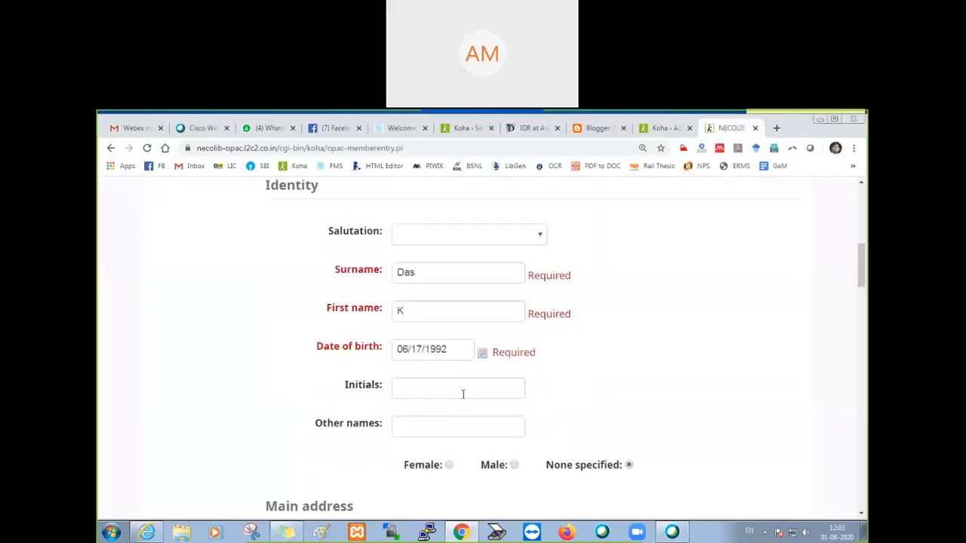
{"action": "scroll", "coordinate": [462, 394], "scroll_direction": "up", "scroll_amount": 1}
Step: Back in the OPAC preferences, set PatronSelfRegistrationPrefillForm to "Do not display and prefill" and save all OPAC preferences
{"action": "left_click", "coordinate": [658, 128]}
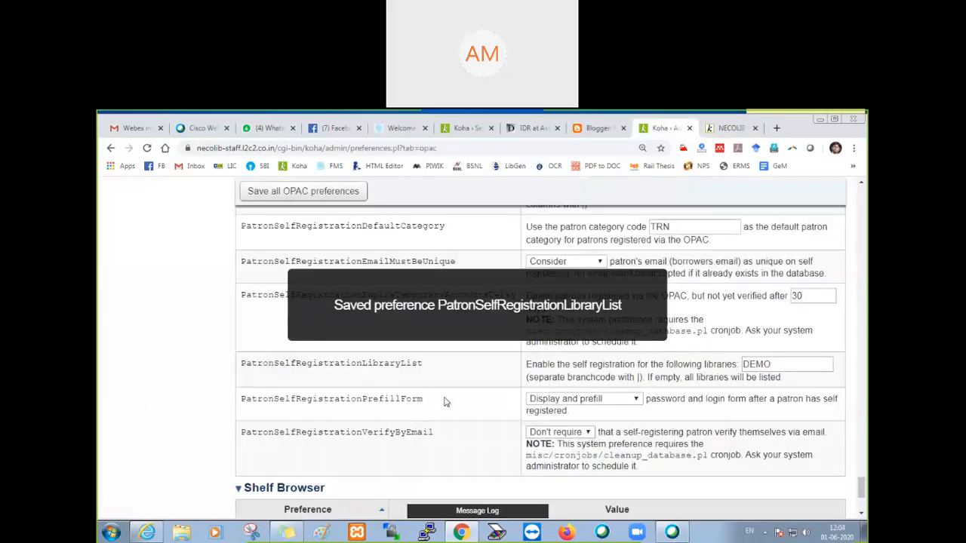
{"action": "left_click_drag", "start_coordinate": [425, 407], "coordinate": [243, 404]}
{"action": "left_click", "coordinate": [601, 400]}
{"action": "left_click", "coordinate": [584, 412]}
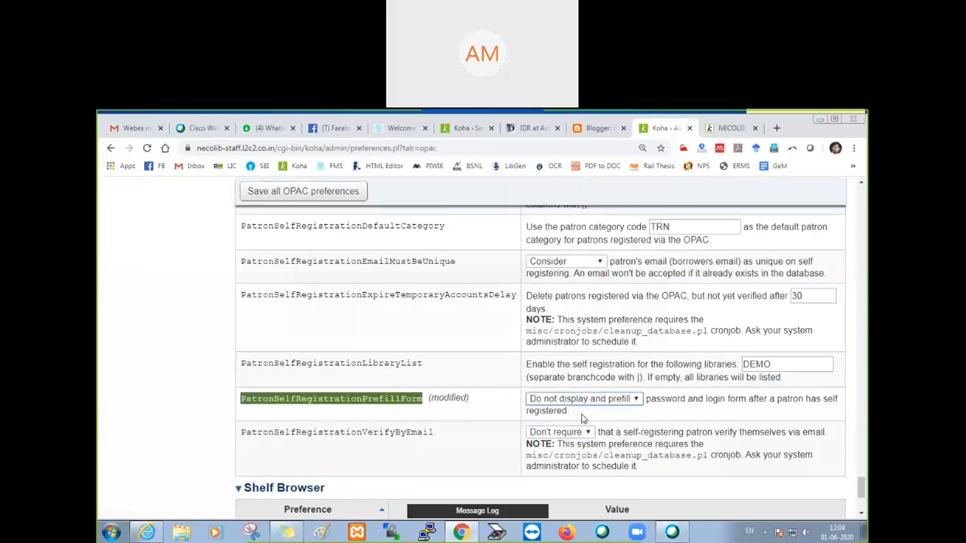
{"action": "left_click", "coordinate": [314, 193]}
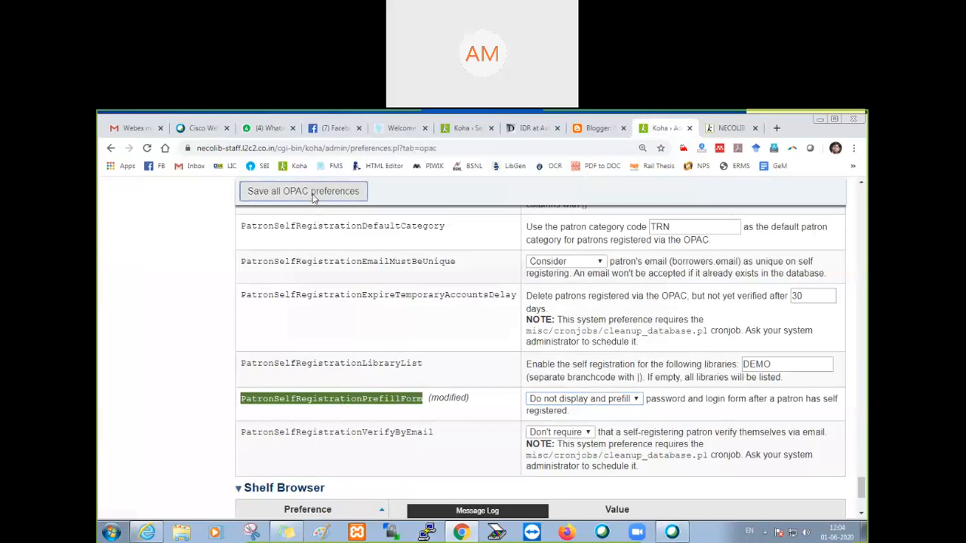
Step: In the OPAC registration form, change the patron's primary email address to a different one and edit the first name
{"action": "left_click", "coordinate": [726, 129]}
{"action": "scroll", "coordinate": [466, 339], "scroll_direction": "down", "scroll_amount": 8}
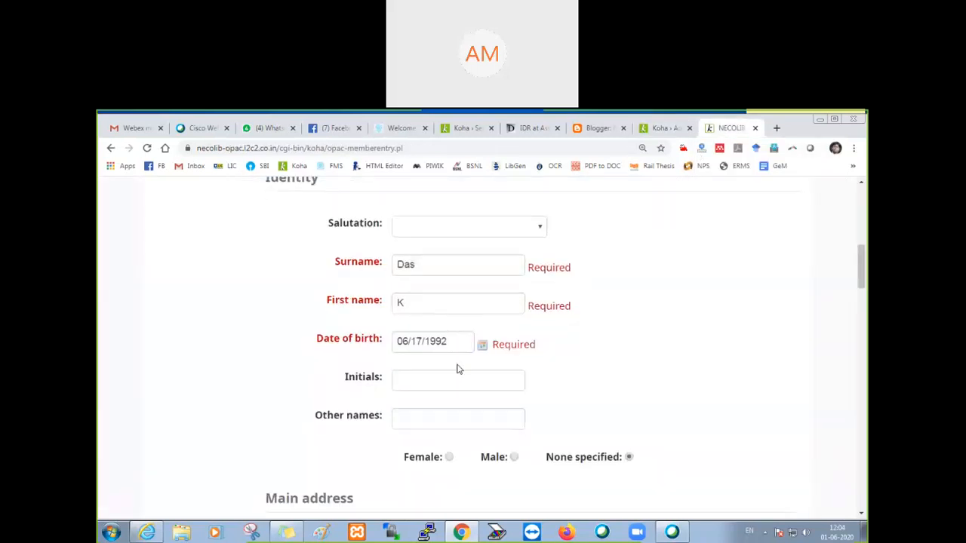
{"action": "scroll", "coordinate": [453, 369], "scroll_direction": "down", "scroll_amount": 1}
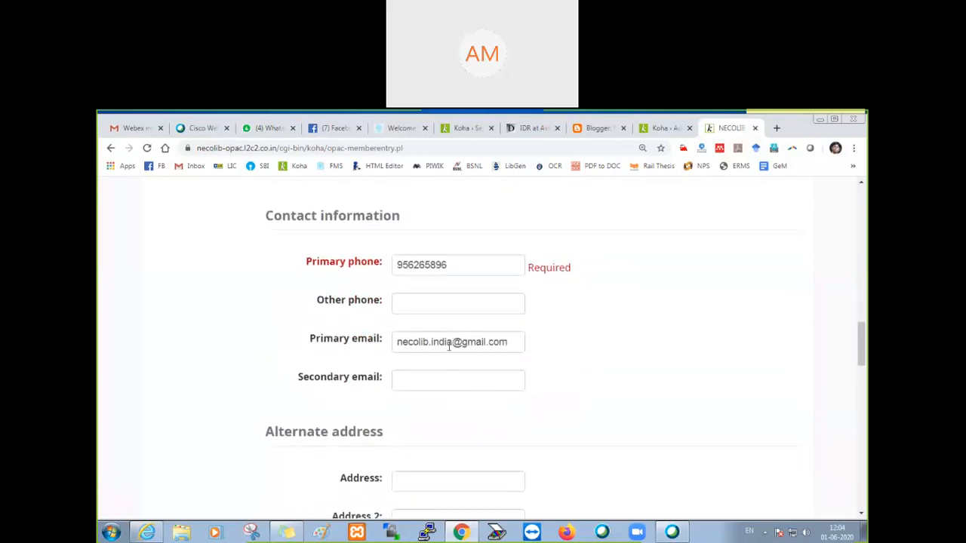
{"action": "double_click", "coordinate": [450, 342]}
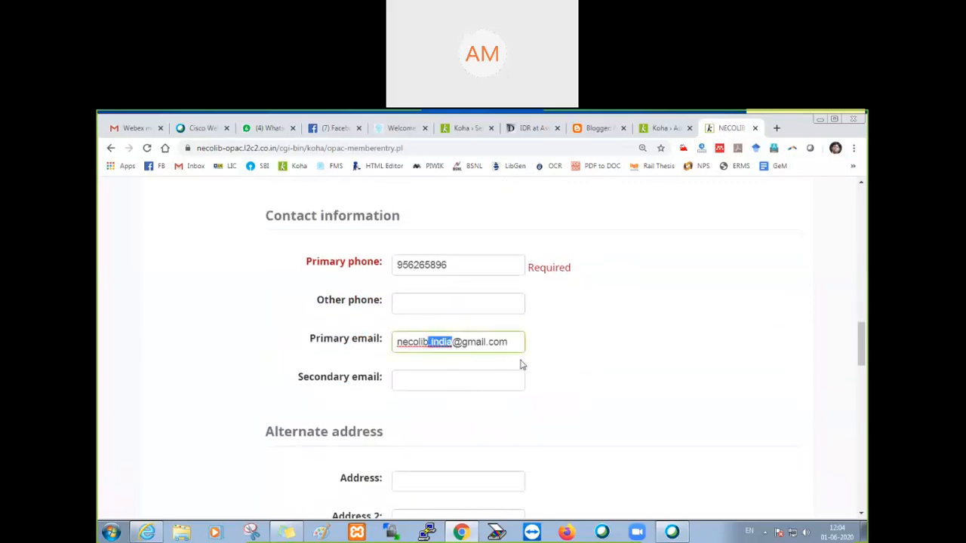
{"action": "key", "text": "BackSpace"}
{"action": "scroll", "coordinate": [492, 370], "scroll_direction": "down", "scroll_amount": 5}
{"action": "scroll", "coordinate": [494, 371], "scroll_direction": "down", "scroll_amount": 7}
{"action": "scroll", "coordinate": [494, 367], "scroll_direction": "up", "scroll_amount": 8}
{"action": "scroll", "coordinate": [494, 367], "scroll_direction": "up", "scroll_amount": 15}
{"action": "left_click", "coordinate": [416, 312]}
{"action": "key", "text": "BackSpace"}
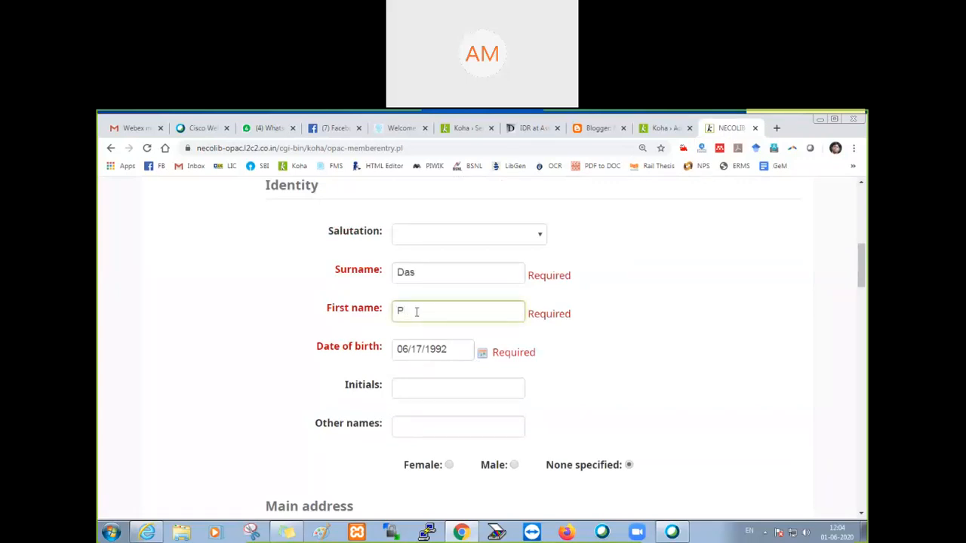
Step: Try to submit the registration with the account password entered and confirmed and the verification characters filled in
{"action": "scroll", "coordinate": [428, 312], "scroll_direction": "down", "scroll_amount": 15}
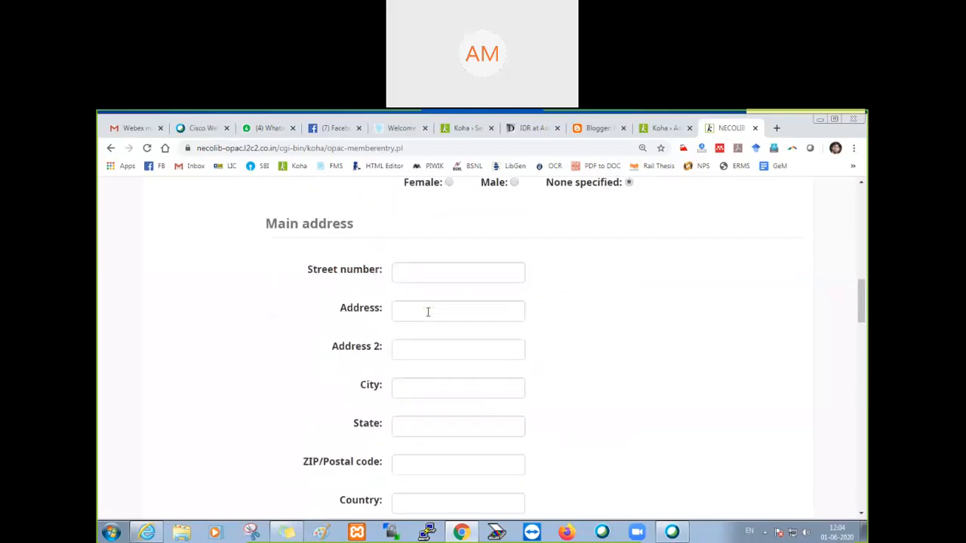
{"action": "scroll", "coordinate": [428, 312], "scroll_direction": "down", "scroll_amount": 10}
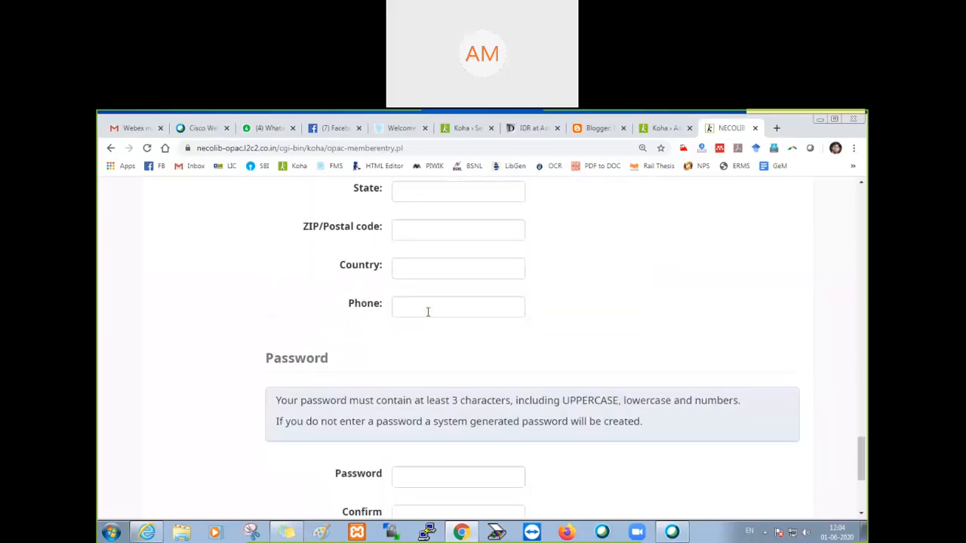
{"action": "left_click", "coordinate": [416, 258]}
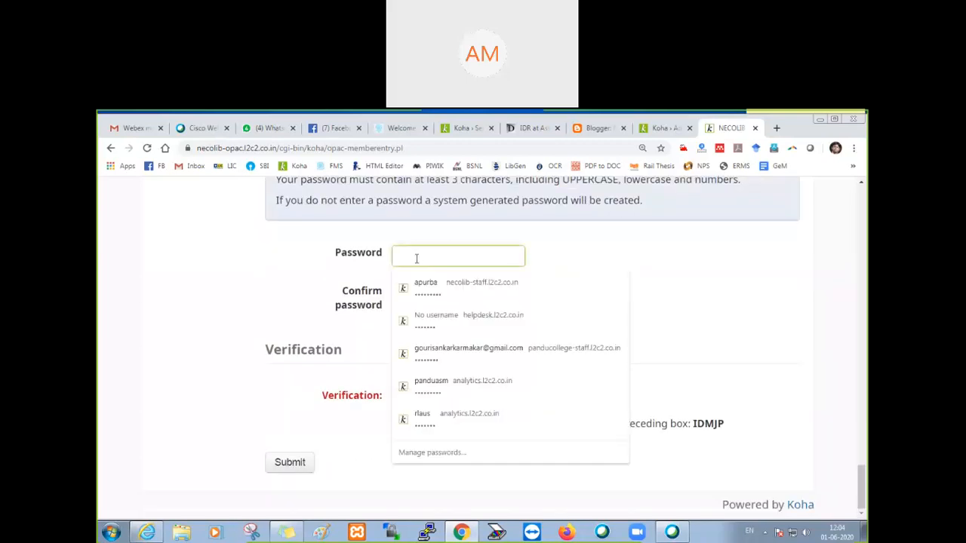
{"action": "type", "text": "a"}
{"action": "key", "text": "Tab"}
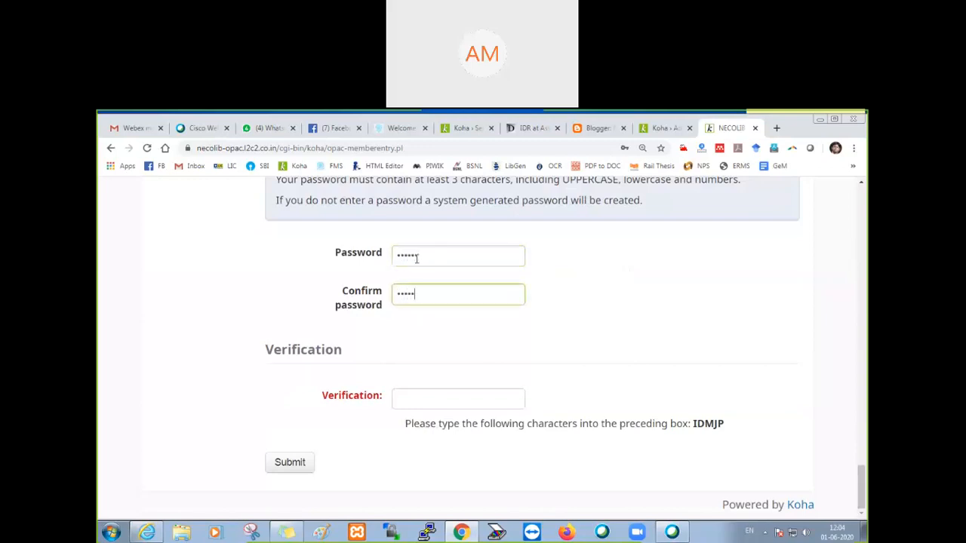
{"action": "left_click", "coordinate": [424, 396]}
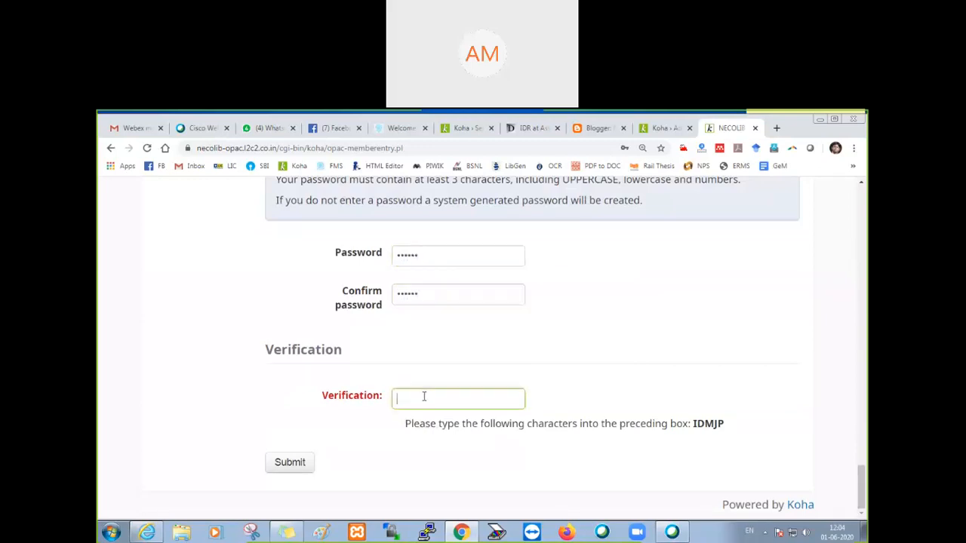
{"action": "type", "text": "ID"}
{"action": "type", "text": "MJP"}
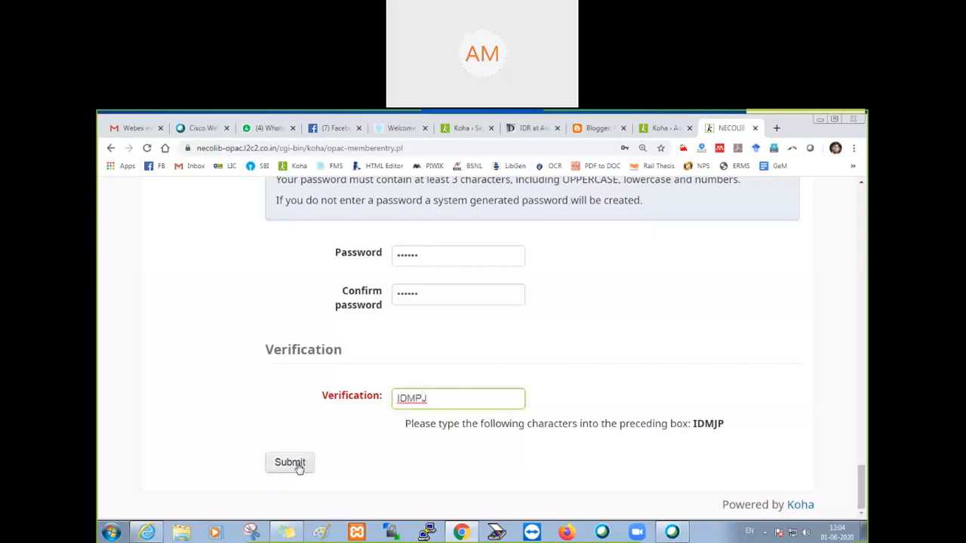
{"action": "left_click", "coordinate": [303, 467]}
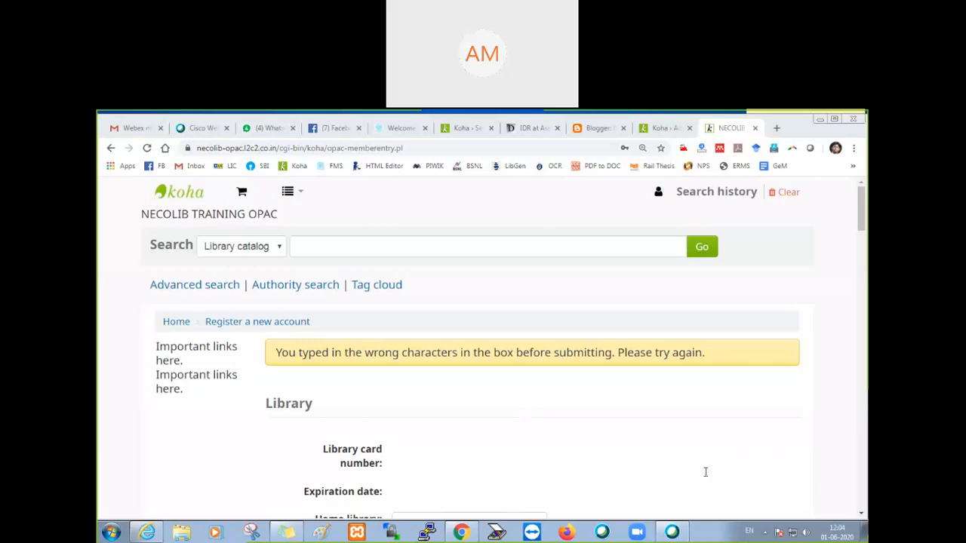
Step: Re-enter the account password and its confirmation in the Password section of the registration form
{"action": "scroll", "coordinate": [508, 440], "scroll_direction": "down", "scroll_amount": 8}
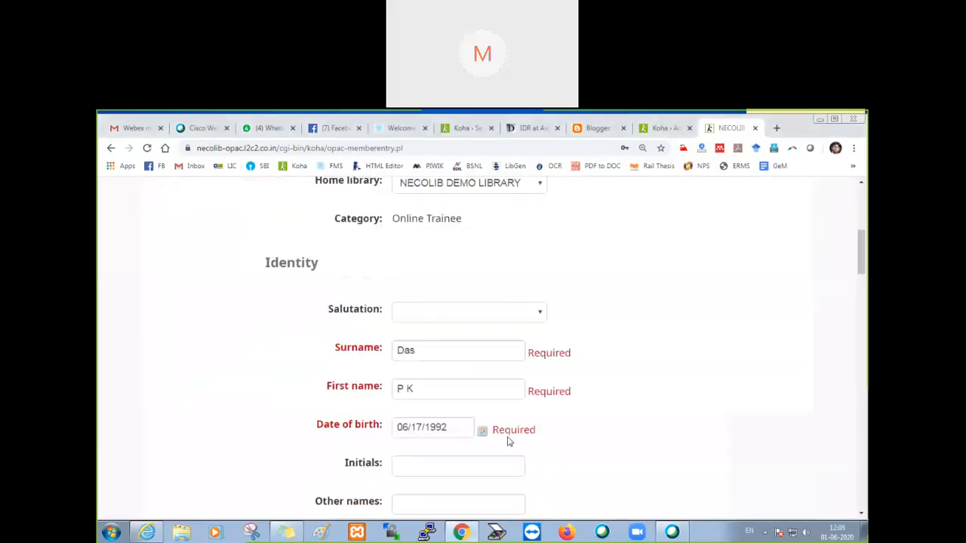
{"action": "scroll", "coordinate": [508, 440], "scroll_direction": "down", "scroll_amount": 10}
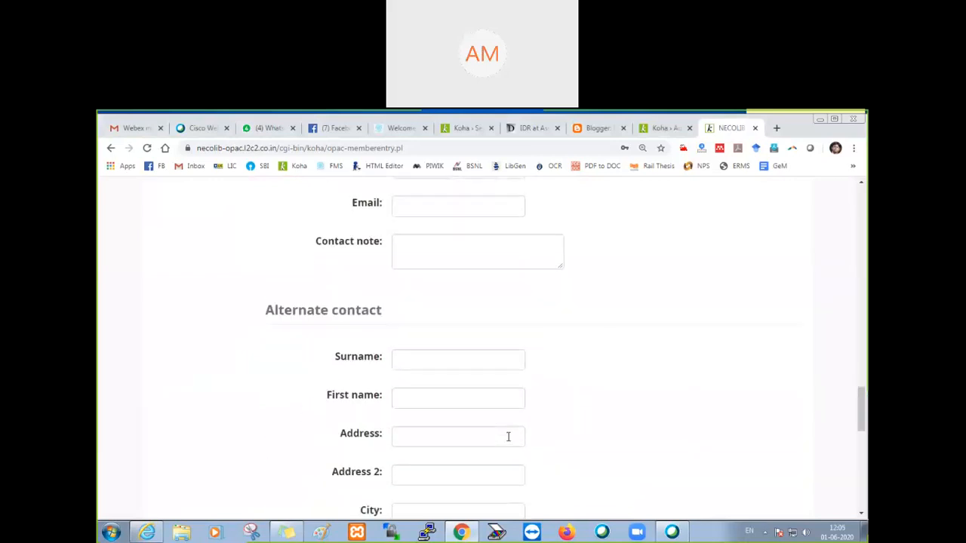
{"action": "scroll", "coordinate": [507, 436], "scroll_direction": "down", "scroll_amount": 2}
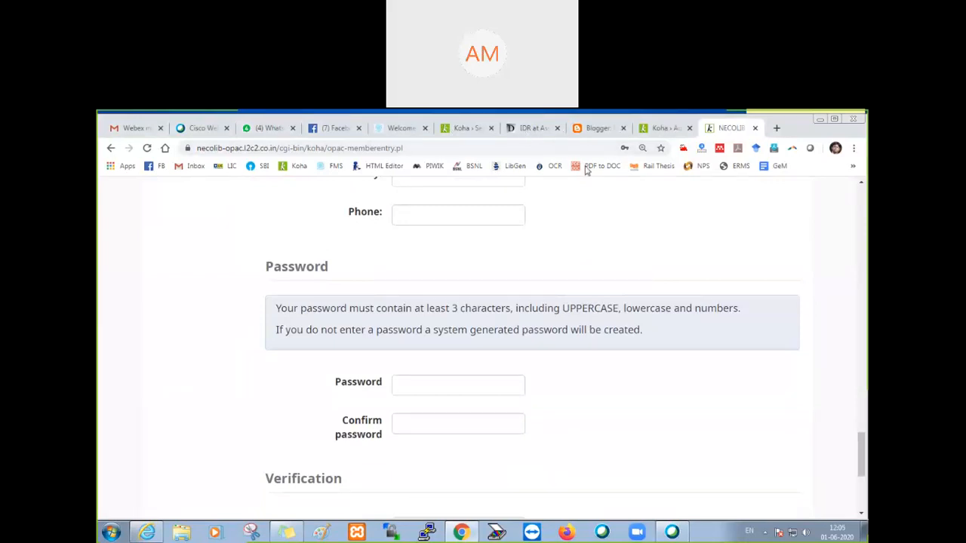
{"action": "left_click", "coordinate": [425, 382]}
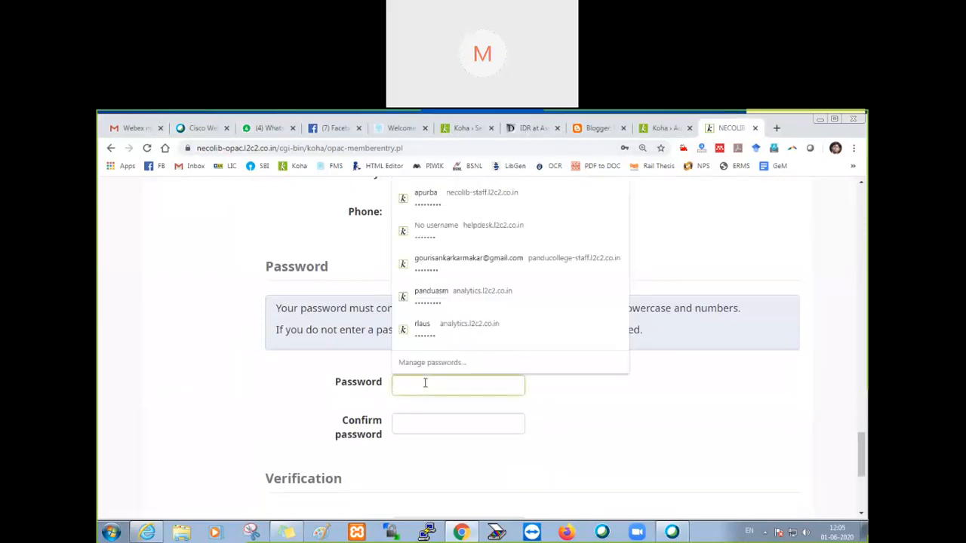
{"action": "type", "text": "•"}
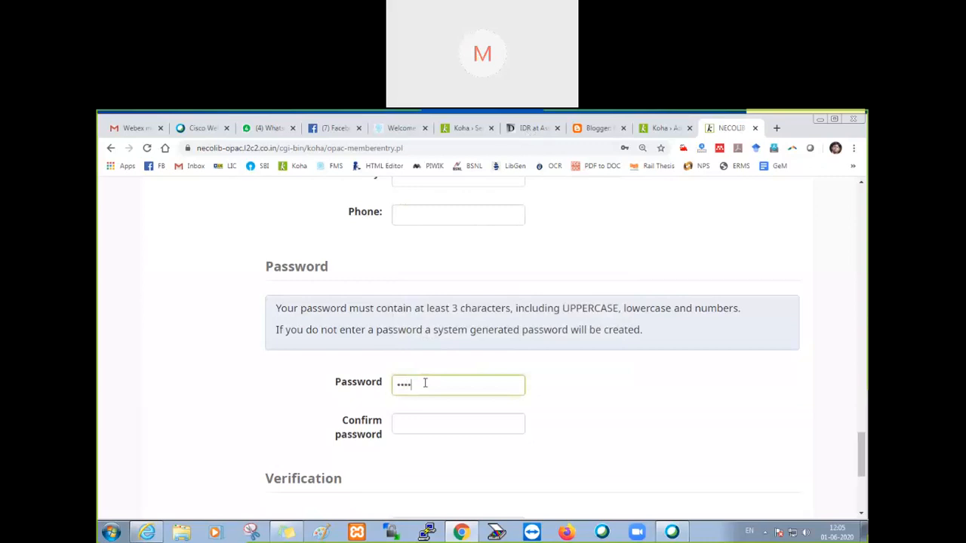
{"action": "key", "text": "Tab"}
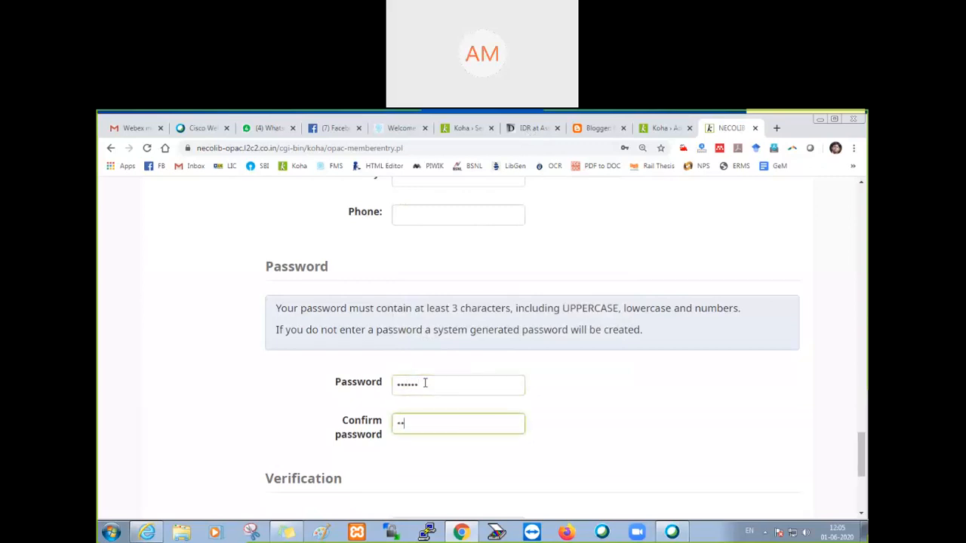
{"action": "type", "text": "••••••"}
Step: Fill in the new verification characters, submit the registration and dismiss the browser's offer to save the password
{"action": "scroll", "coordinate": [425, 382], "scroll_direction": "down", "scroll_amount": 2}
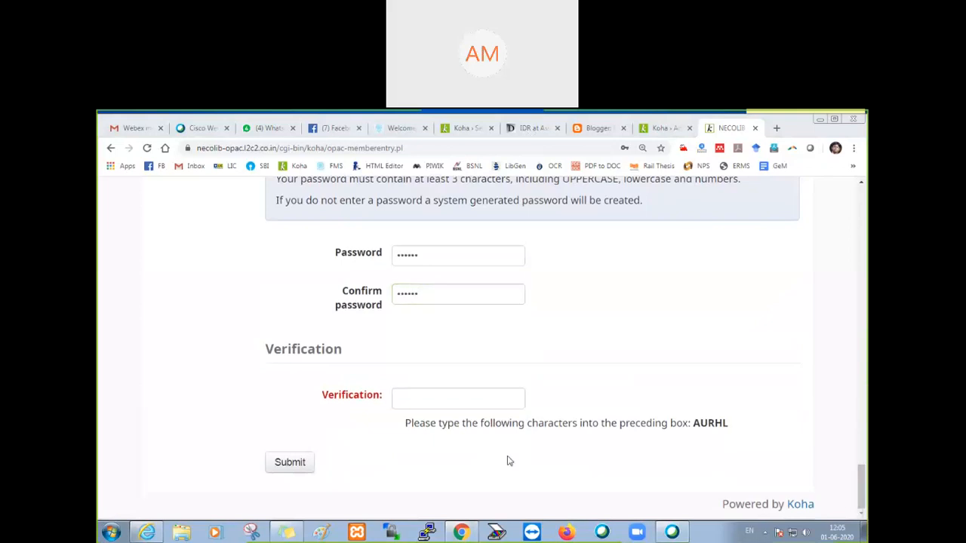
{"action": "left_click", "coordinate": [415, 399]}
{"action": "type", "text": "AURHL"}
{"action": "left_click", "coordinate": [279, 469]}
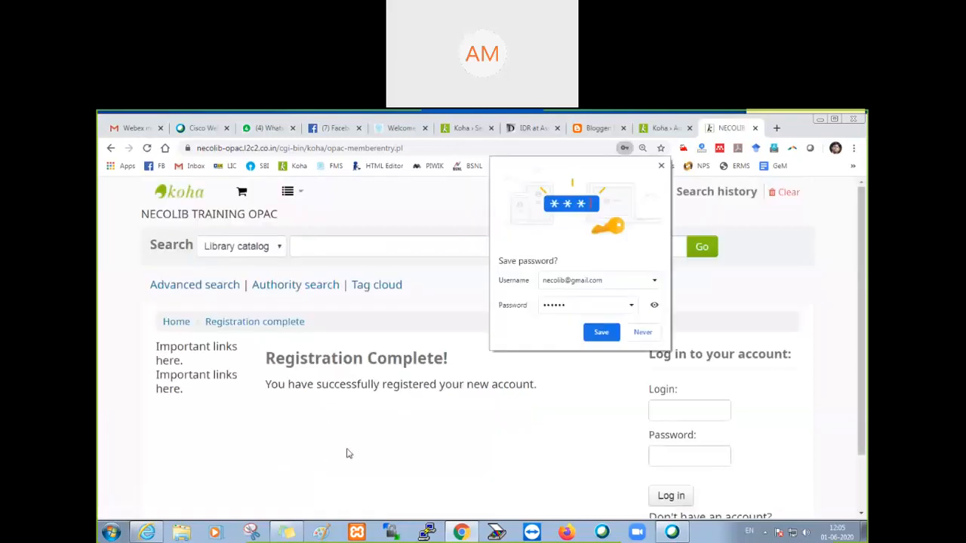
{"action": "left_click", "coordinate": [661, 167]}
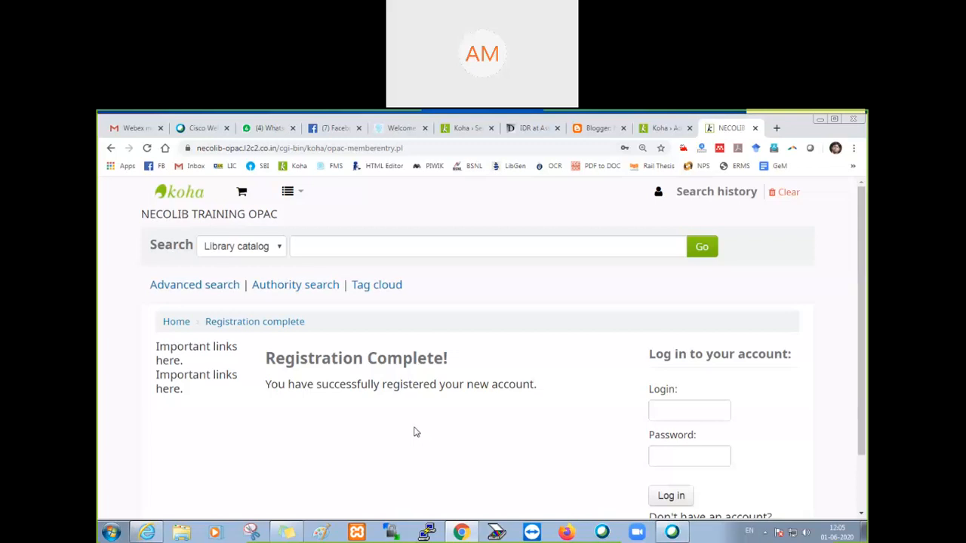
Step: From PatronSelfRegistrationBorrowerUnwantedField in the OPAC preferences, open the database columns reference and search the borrowers table for "gende"
{"action": "scroll", "coordinate": [280, 421], "scroll_direction": "down", "scroll_amount": 1}
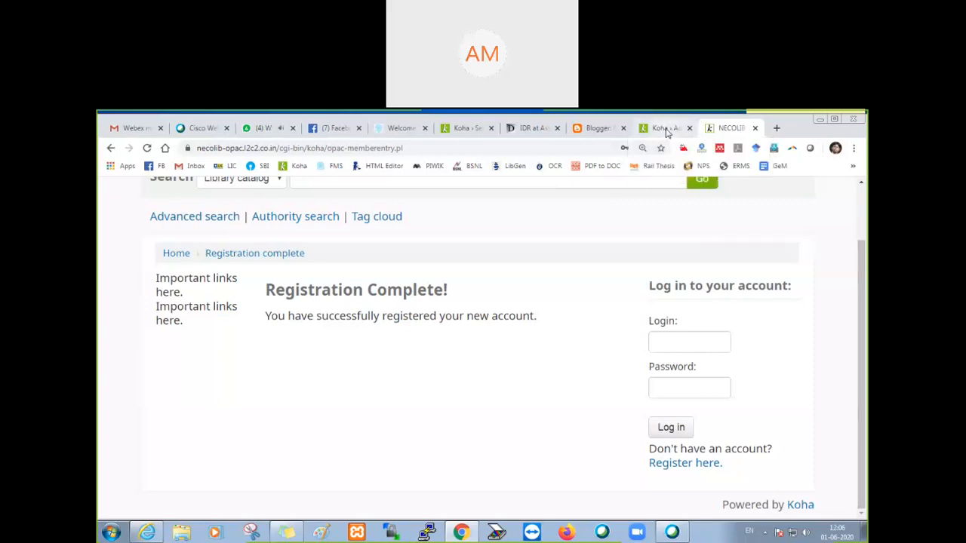
{"action": "left_click", "coordinate": [666, 132]}
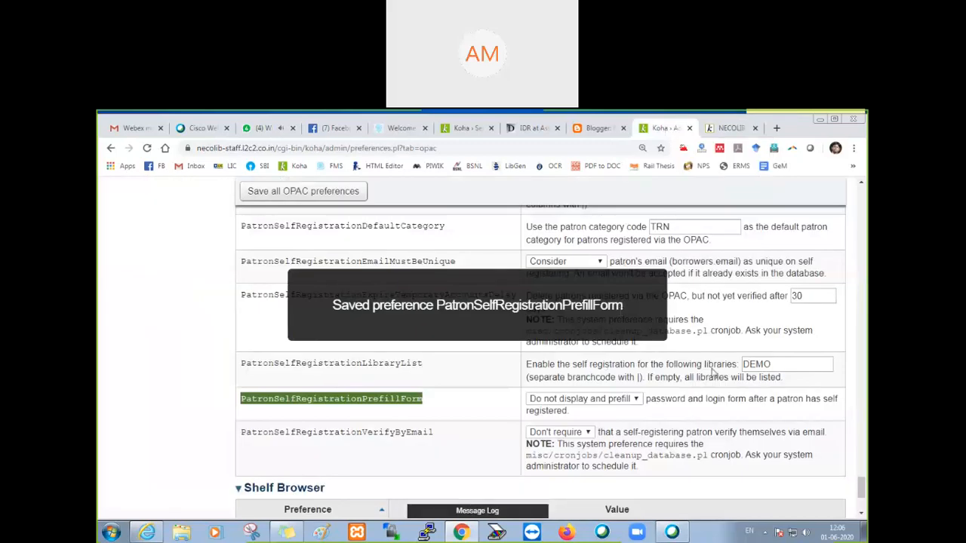
{"action": "scroll", "coordinate": [720, 370], "scroll_direction": "up", "scroll_amount": 2}
{"action": "scroll", "coordinate": [679, 385], "scroll_direction": "up", "scroll_amount": 3}
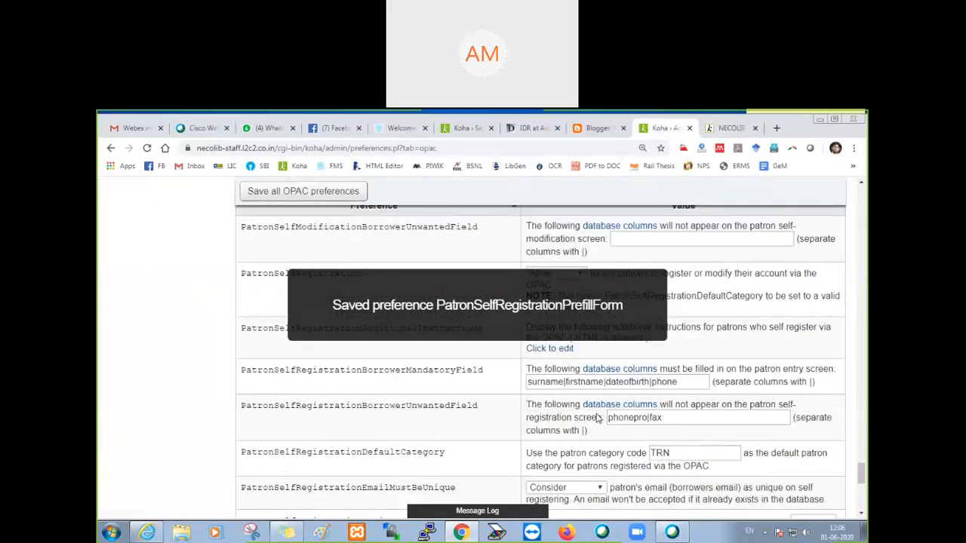
{"action": "left_click", "coordinate": [601, 410]}
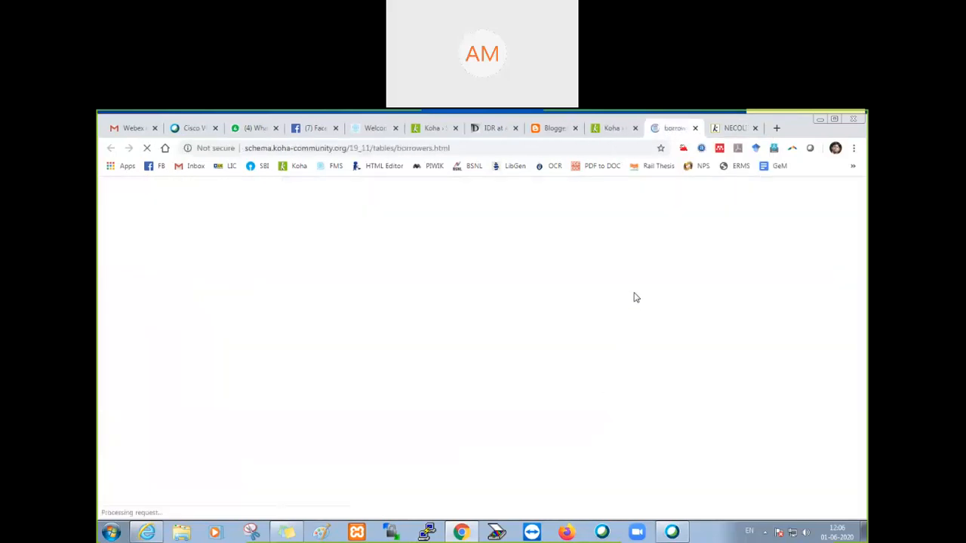
{"action": "key", "text": "ctrl+f"}
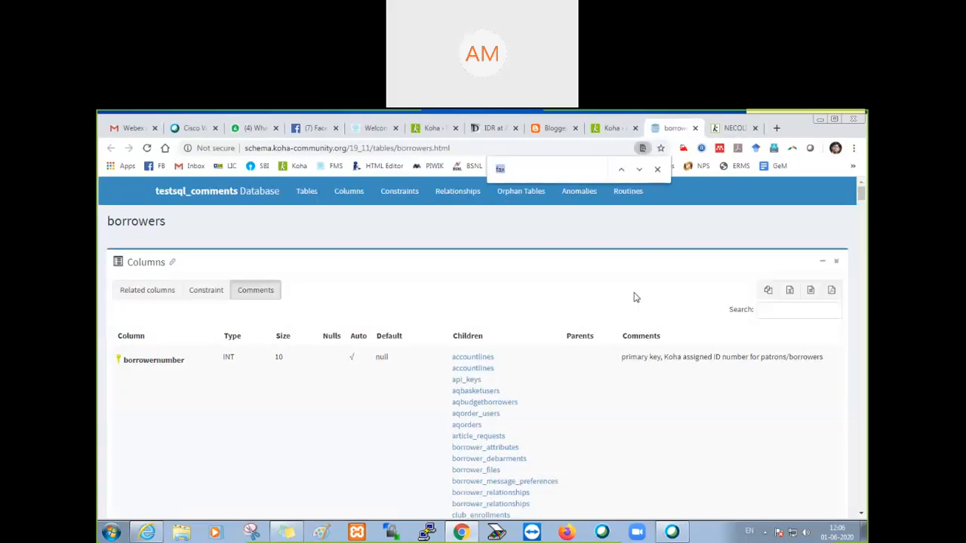
{"action": "type", "text": "gende"}
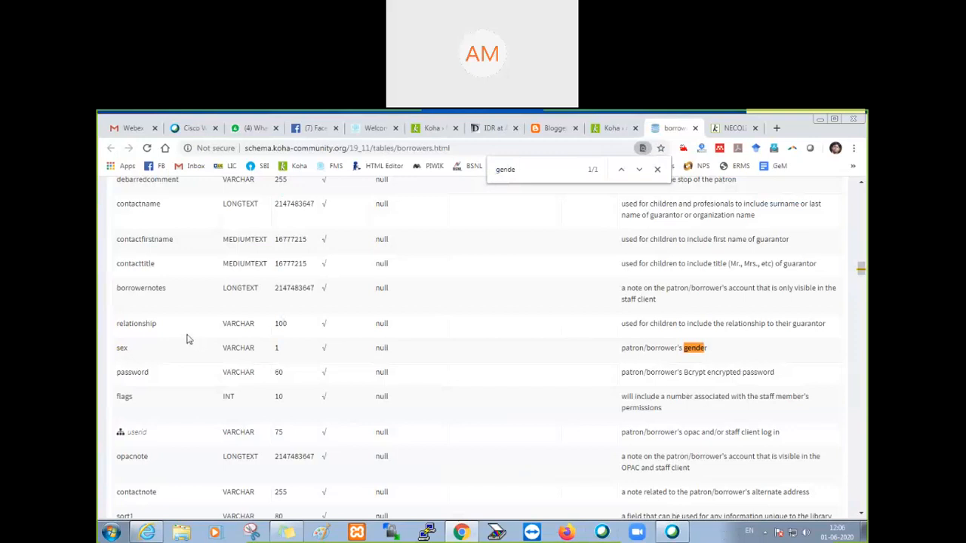
Step: Identify the column name for the patron's gender in the borrowers table and close the database columns reference
{"action": "double_click", "coordinate": [122, 349]}
{"action": "left_click_drag", "start_coordinate": [723, 355], "coordinate": [621, 353]}
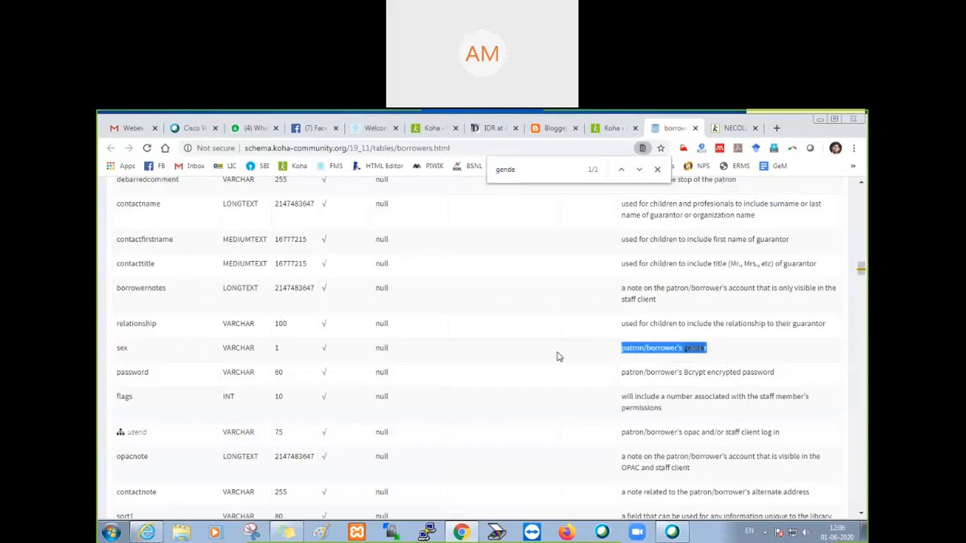
{"action": "double_click", "coordinate": [121, 349]}
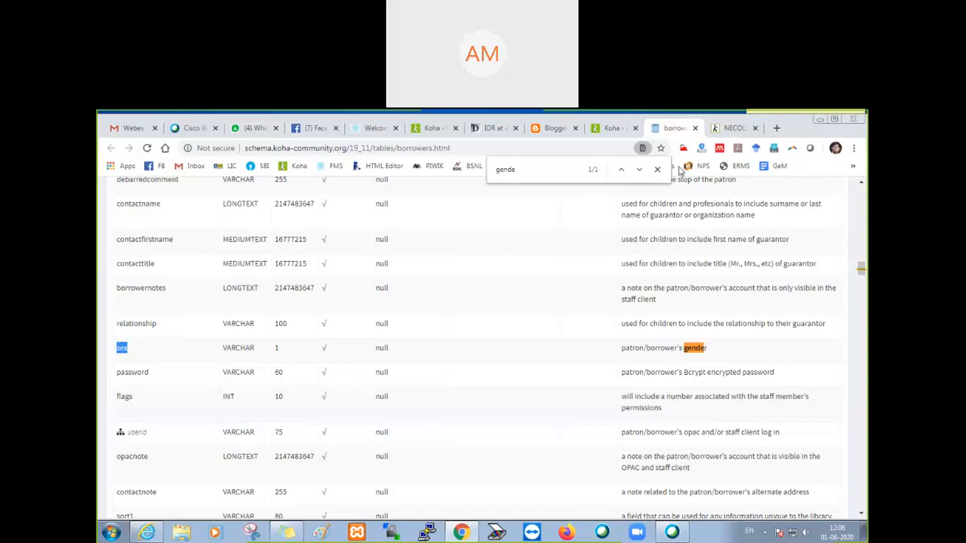
{"action": "left_click", "coordinate": [695, 128]}
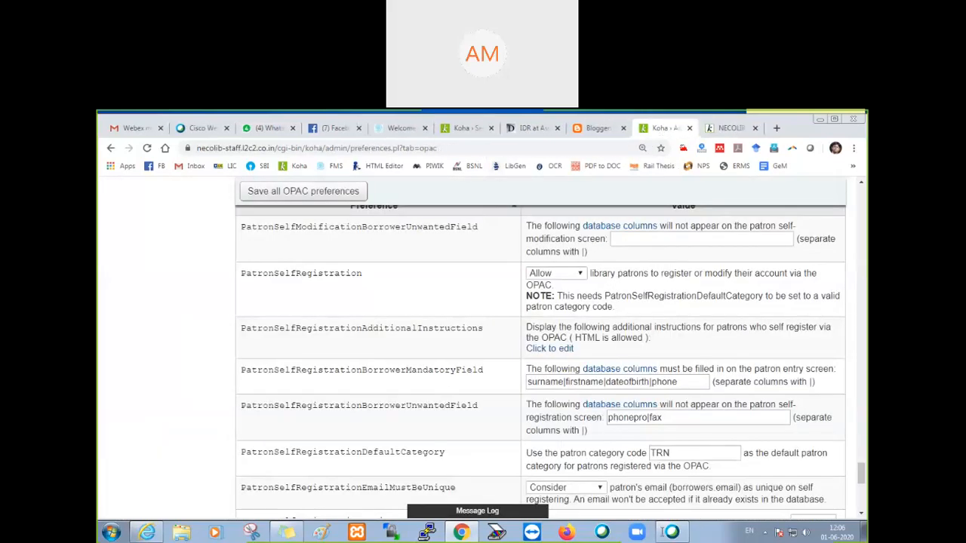
Step: Review the options of PatronSelfRegistrationPrefillForm in the OPAC preferences, keeping "Do not display and prefill"
{"action": "scroll", "coordinate": [492, 411], "scroll_direction": "down", "scroll_amount": 1}
{"action": "scroll", "coordinate": [490, 411], "scroll_direction": "down", "scroll_amount": 3}
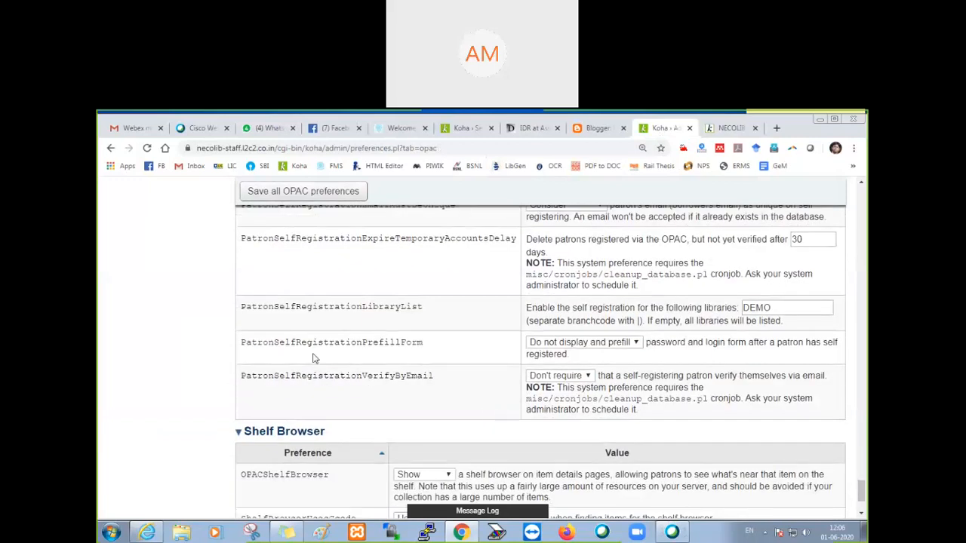
{"action": "left_click_drag", "start_coordinate": [240, 349], "coordinate": [427, 352]}
{"action": "left_click", "coordinate": [581, 345]}
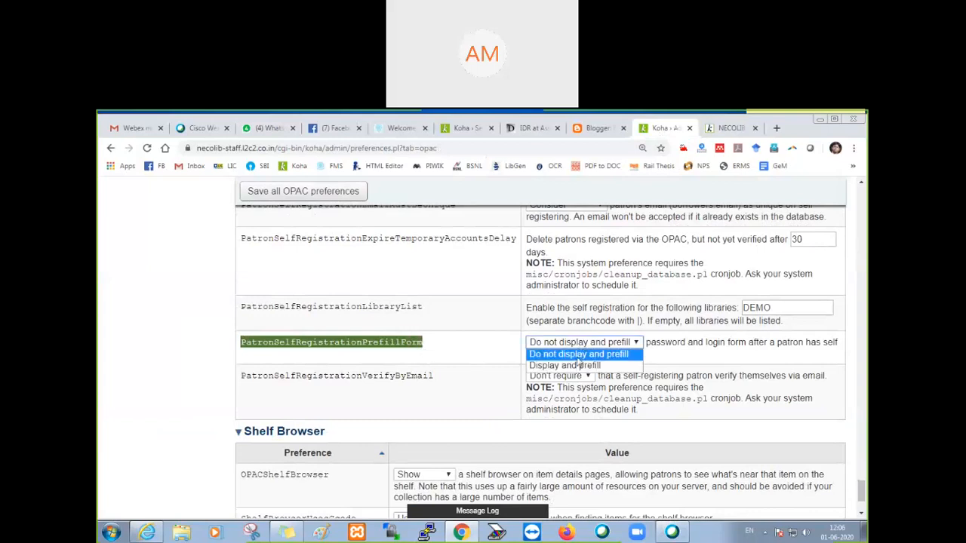
{"action": "left_click", "coordinate": [575, 358]}
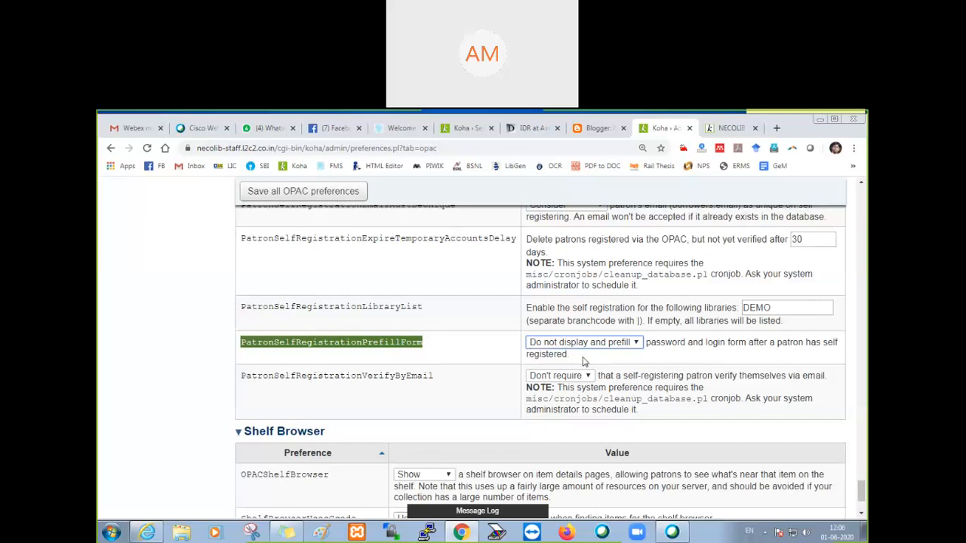
{"action": "left_click", "coordinate": [473, 331]}
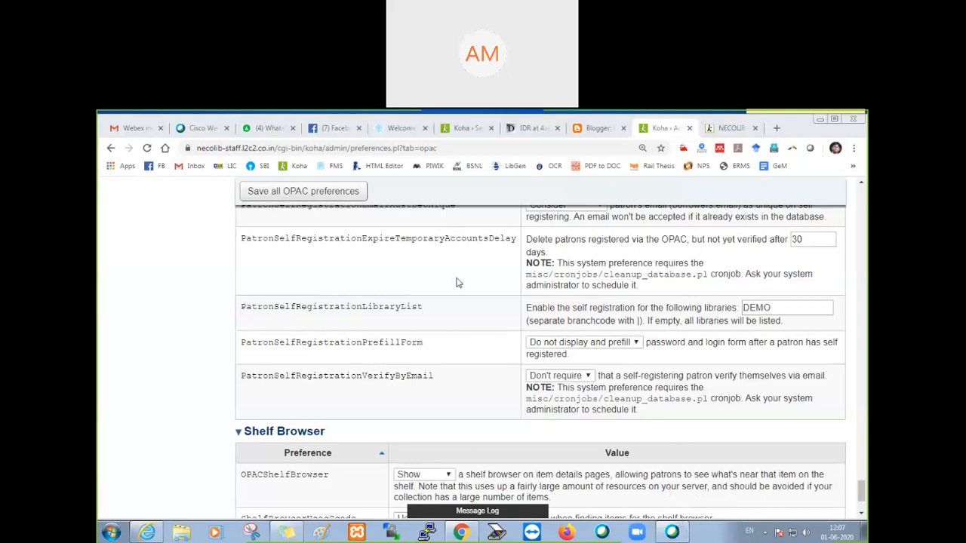
Step: Set PatronSelfRegistrationAdditionalInstructions to "Please submit hard copy of the form to Library within 30 days." and save the OPAC preferences
{"action": "scroll", "coordinate": [456, 283], "scroll_direction": "up", "scroll_amount": 6}
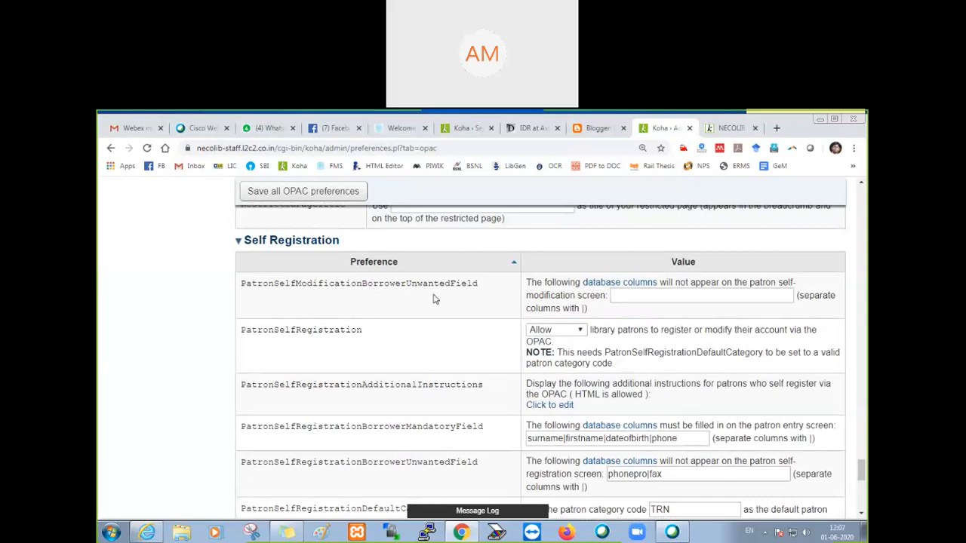
{"action": "left_click", "coordinate": [638, 296]}
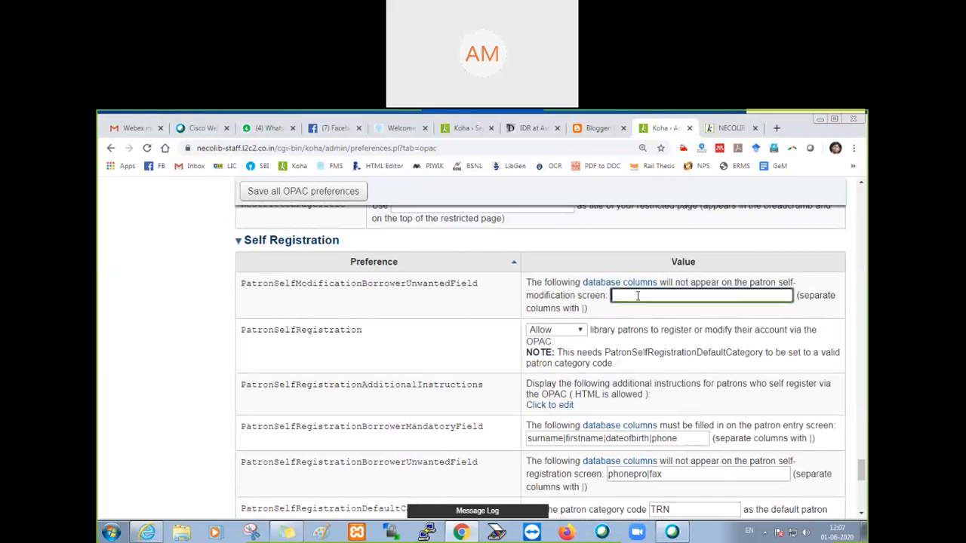
{"action": "scroll", "coordinate": [363, 345], "scroll_direction": "down", "scroll_amount": 2}
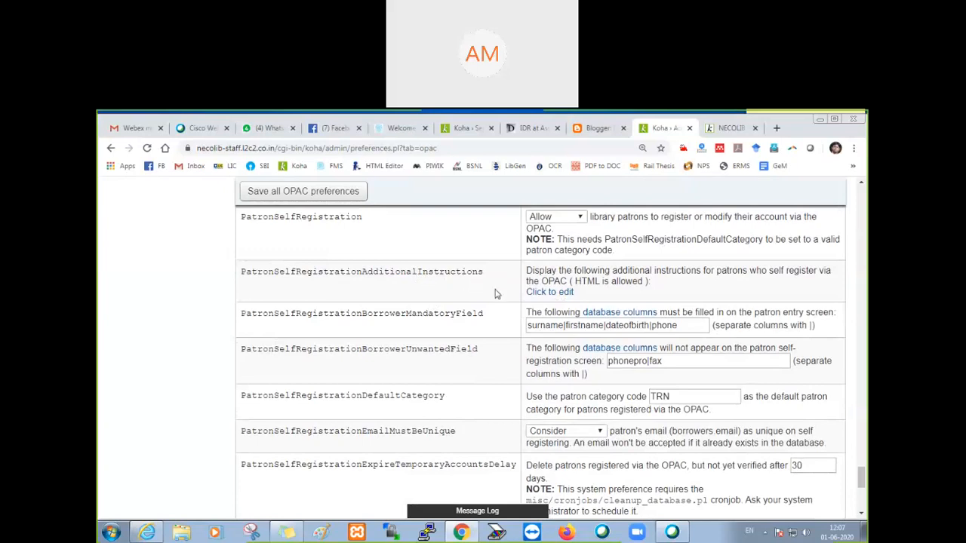
{"action": "left_click", "coordinate": [556, 296]}
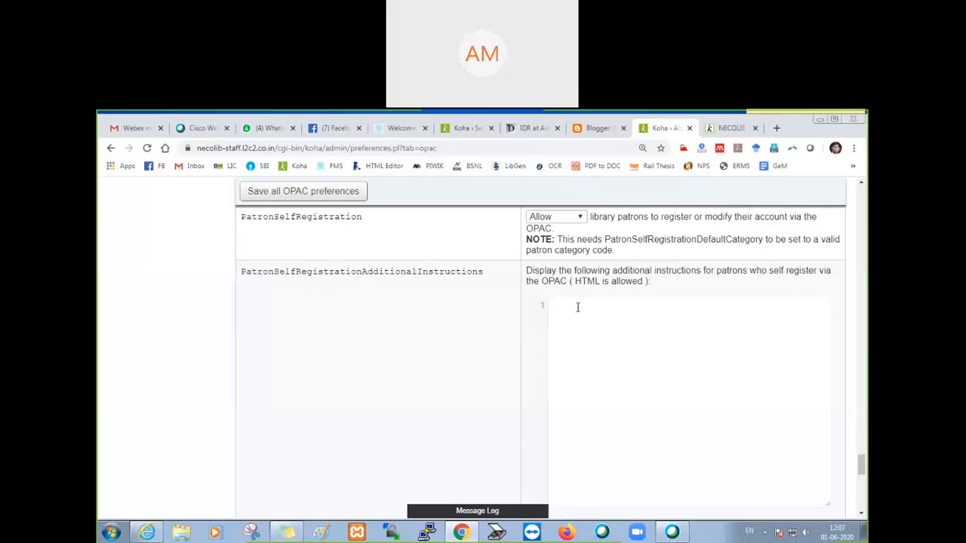
{"action": "type", "text": "Please submit hard copy of the form to Library within 30 days"}
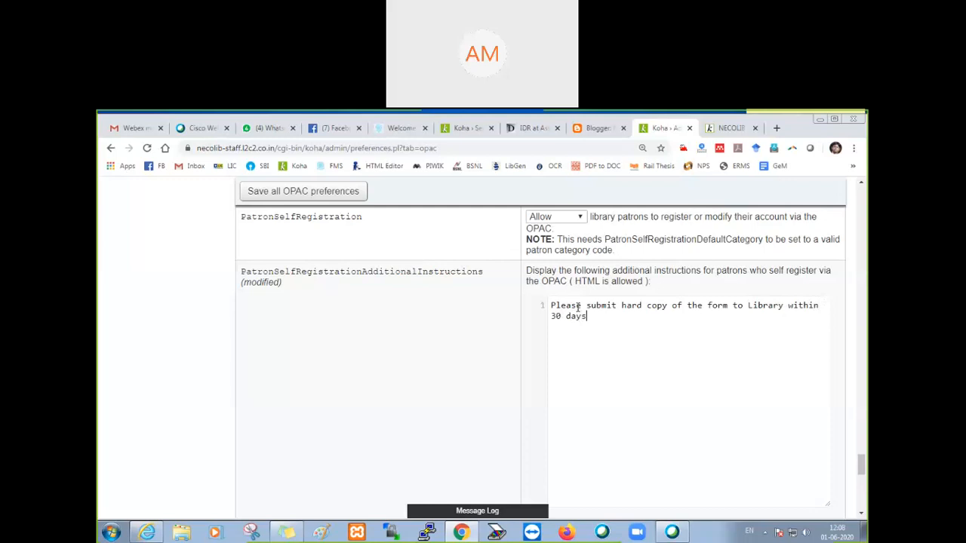
{"action": "type", "text": "."}
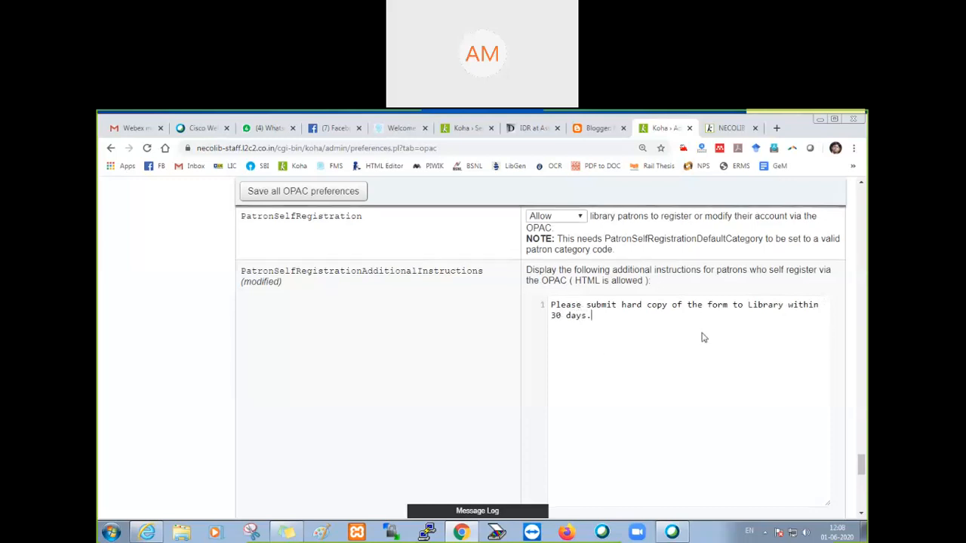
{"action": "scroll", "coordinate": [664, 347], "scroll_direction": "down", "scroll_amount": 3}
{"action": "scroll", "coordinate": [529, 385], "scroll_direction": "up", "scroll_amount": 3}
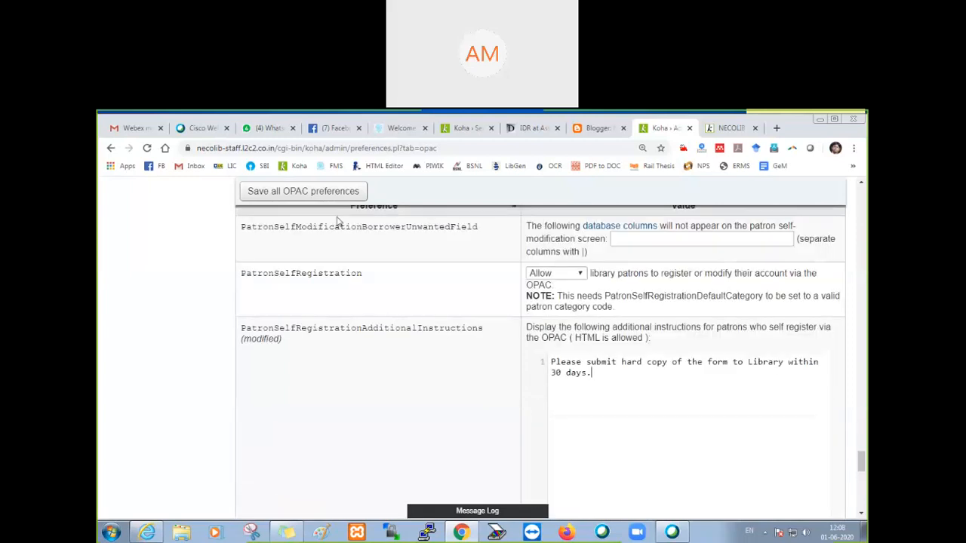
{"action": "left_click", "coordinate": [317, 196]}
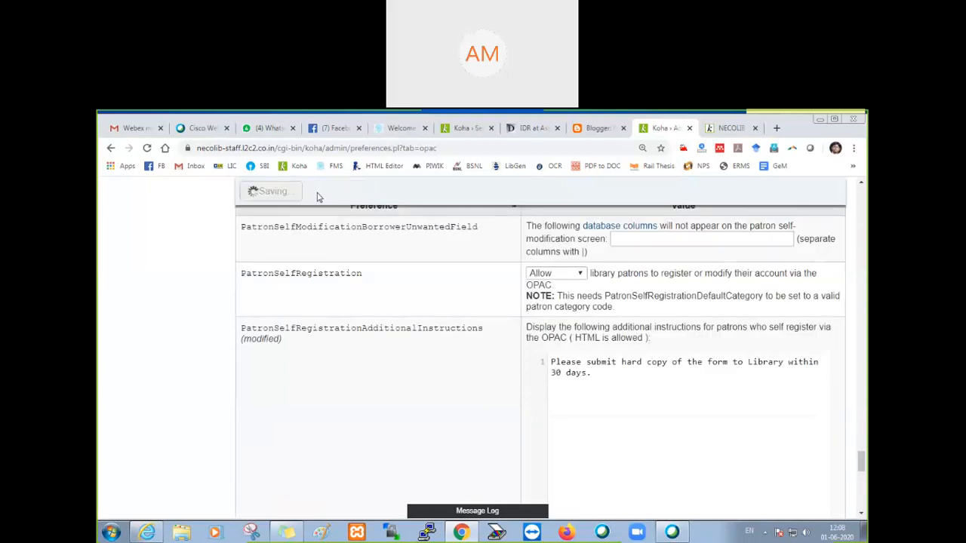
Step: Set PatronSelfRegistrationPrefillForm to "Display and prefill" and save the OPAC preferences
{"action": "scroll", "coordinate": [408, 340], "scroll_direction": "down", "scroll_amount": 5}
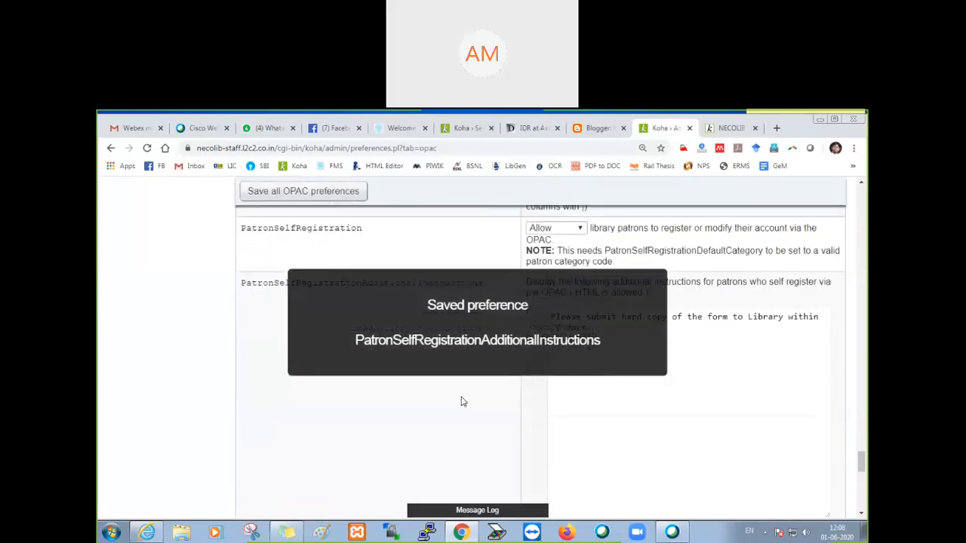
{"action": "scroll", "coordinate": [477, 408], "scroll_direction": "down", "scroll_amount": 5}
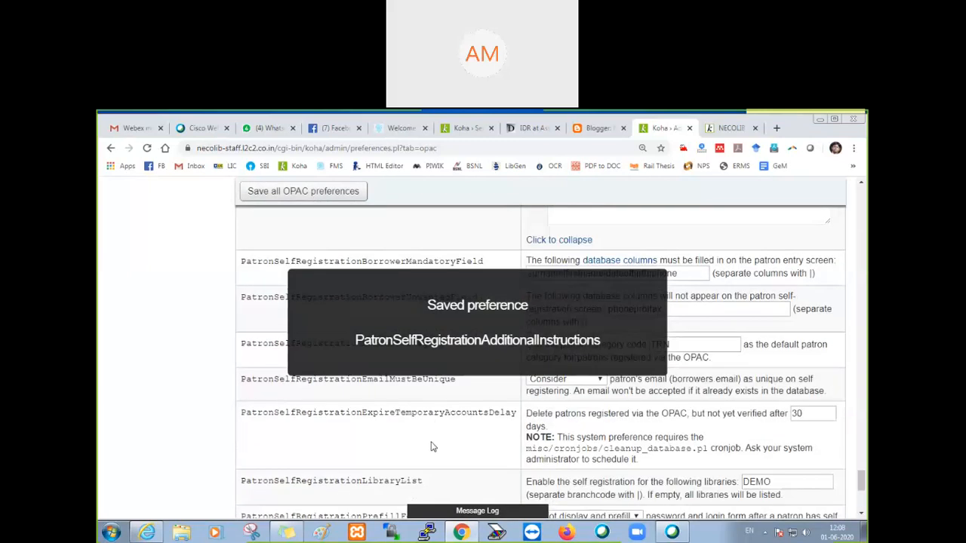
{"action": "scroll", "coordinate": [417, 481], "scroll_direction": "down", "scroll_amount": 1}
{"action": "left_click", "coordinate": [581, 403]}
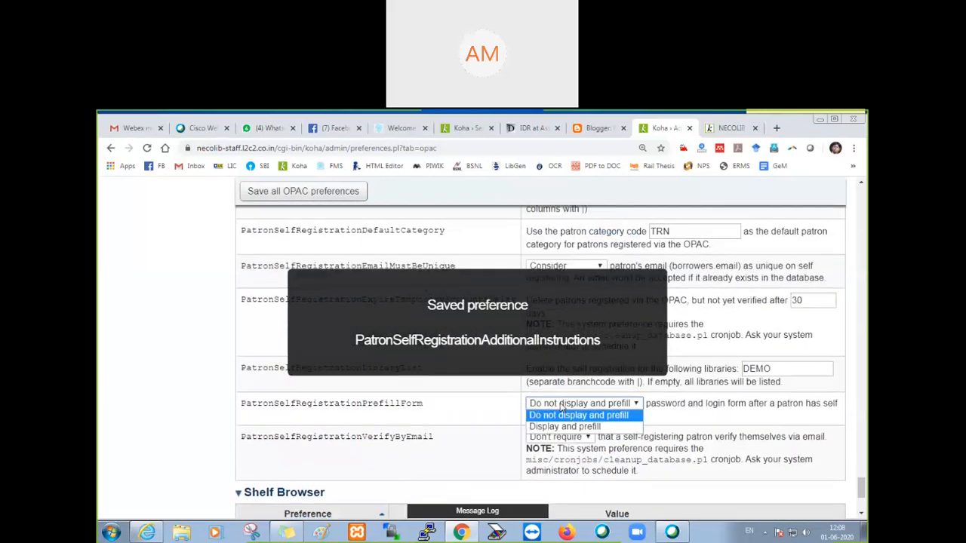
{"action": "left_click", "coordinate": [564, 427]}
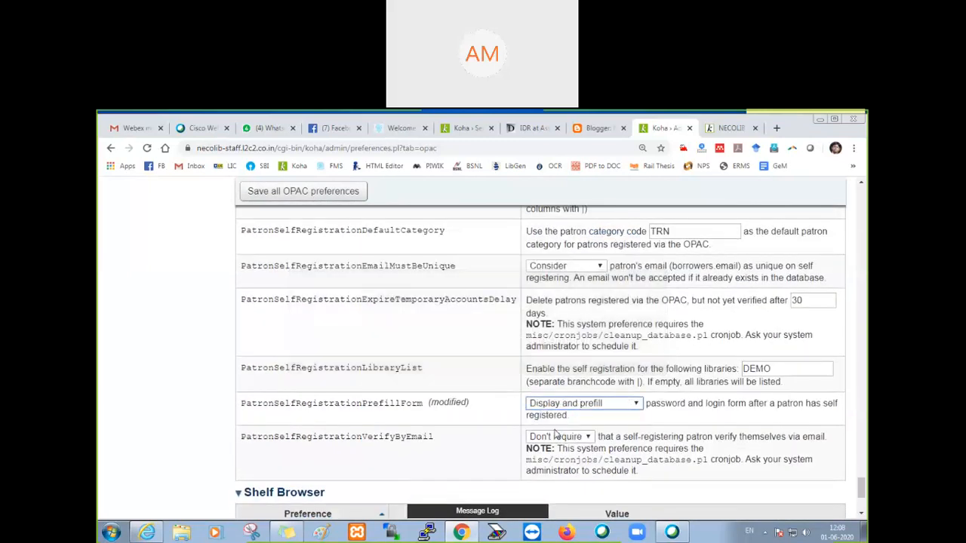
{"action": "left_click", "coordinate": [301, 194]}
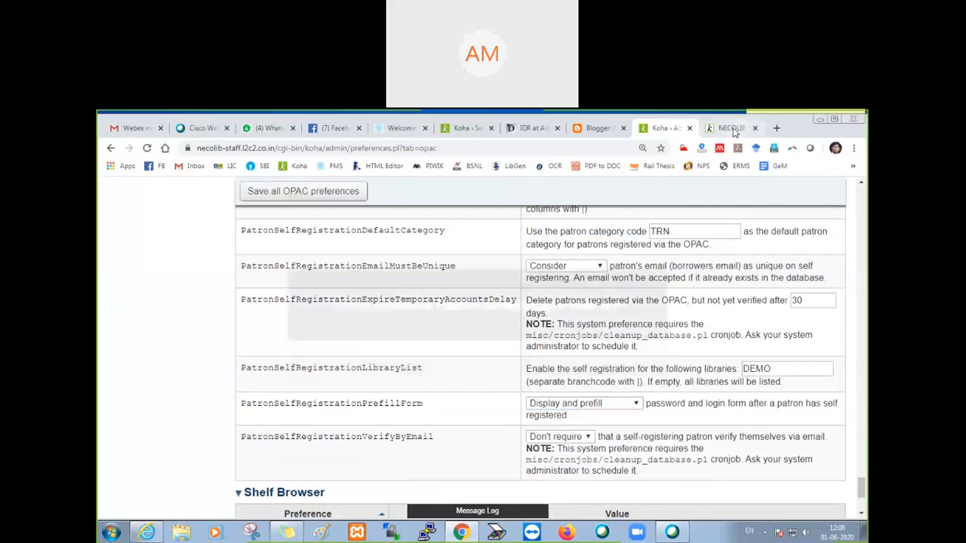
Step: Open a new account registration form in the OPAC and enter the patron's surname and first name
{"action": "left_click", "coordinate": [730, 130]}
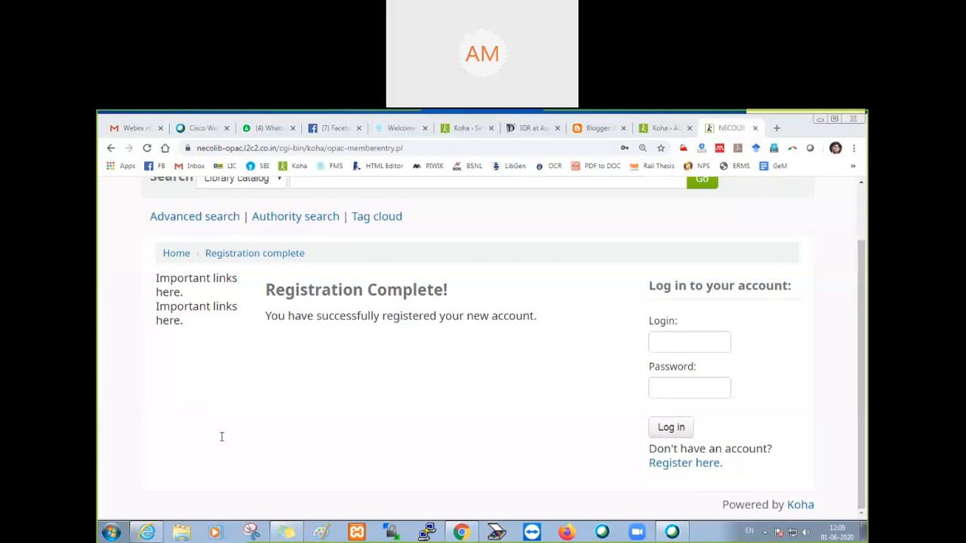
{"action": "left_click", "coordinate": [683, 467]}
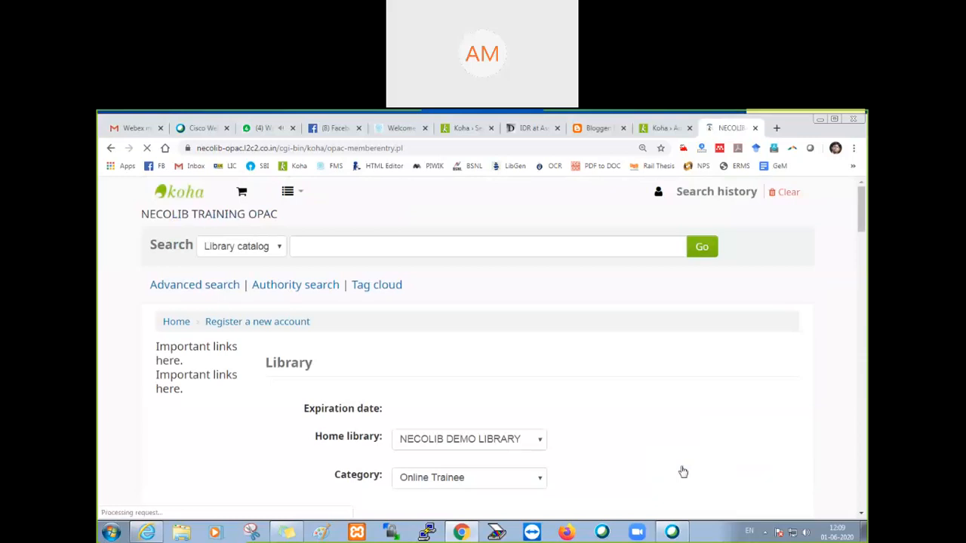
{"action": "scroll", "coordinate": [503, 403], "scroll_direction": "down", "scroll_amount": 2}
{"action": "scroll", "coordinate": [503, 404], "scroll_direction": "down", "scroll_amount": 3}
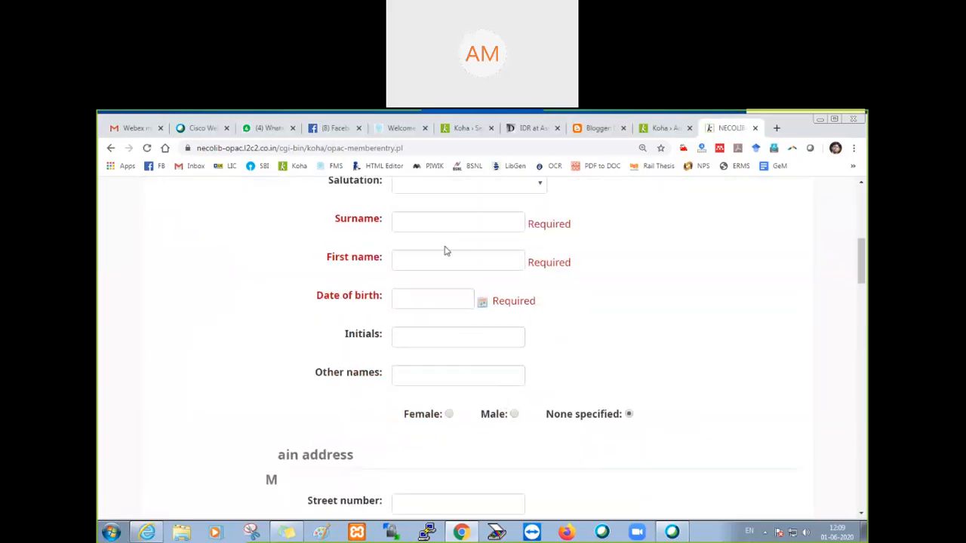
{"action": "left_click", "coordinate": [417, 223]}
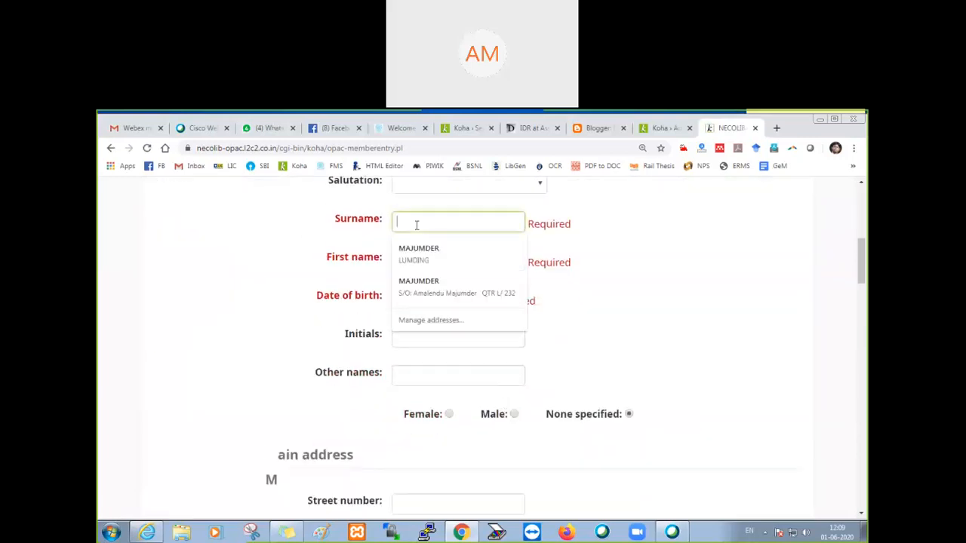
{"action": "type", "text": "Sharma"}
{"action": "key", "text": "Tab"}
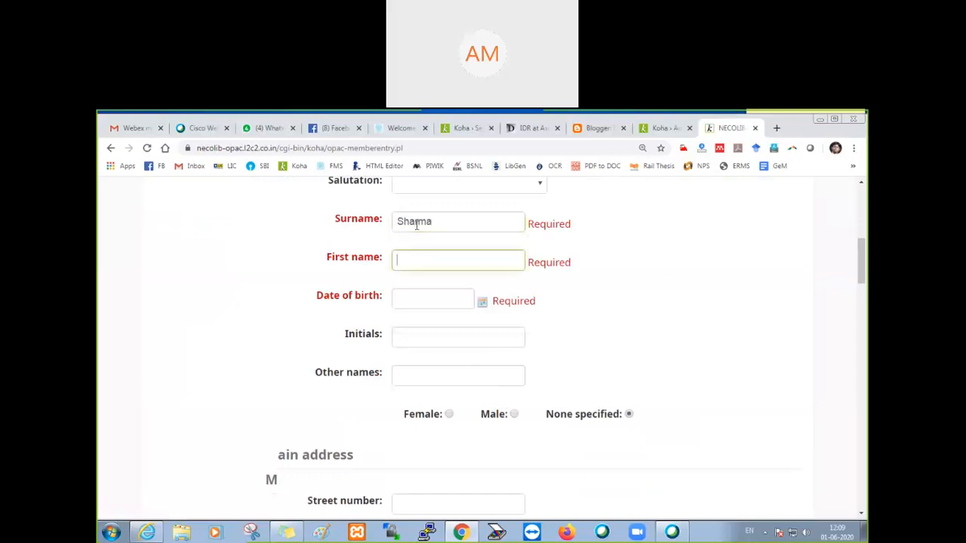
{"action": "type", "text": "V D"}
{"action": "key", "text": "Tab"}
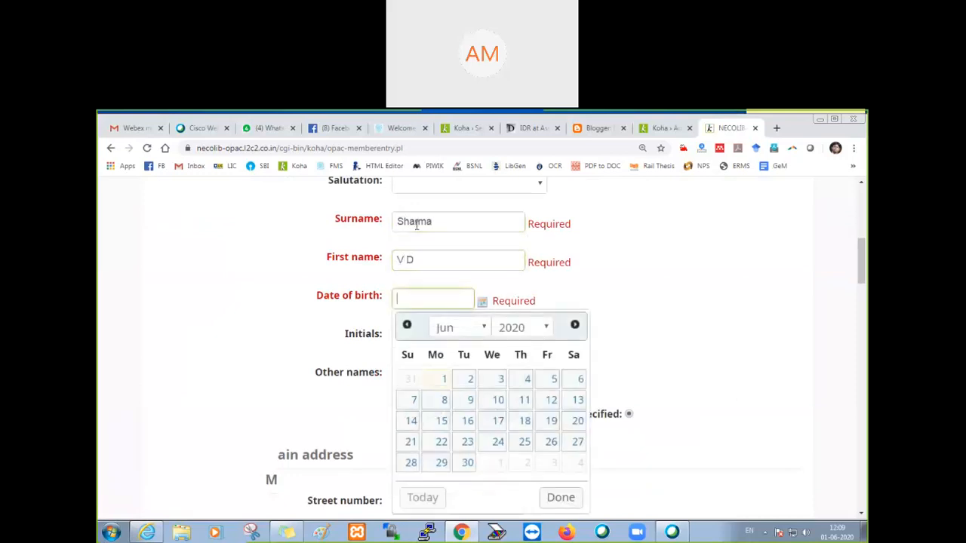
Step: Choose the patron's date of birth in the calendar of the registration form
{"action": "left_click", "coordinate": [516, 332]}
{"action": "scroll", "coordinate": [512, 200], "scroll_direction": "up", "scroll_amount": 5}
{"action": "scroll", "coordinate": [512, 201], "scroll_direction": "up", "scroll_amount": 1}
{"action": "left_click", "coordinate": [511, 138]}
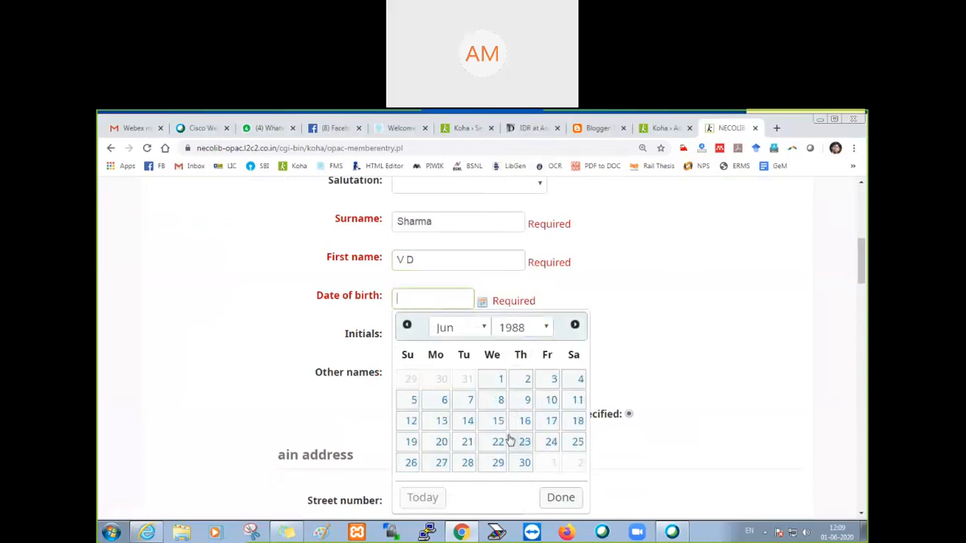
{"action": "left_click", "coordinate": [498, 405]}
Step: Enter the patron's primary phone number in the Contact information section
{"action": "scroll", "coordinate": [654, 334], "scroll_direction": "down", "scroll_amount": 5}
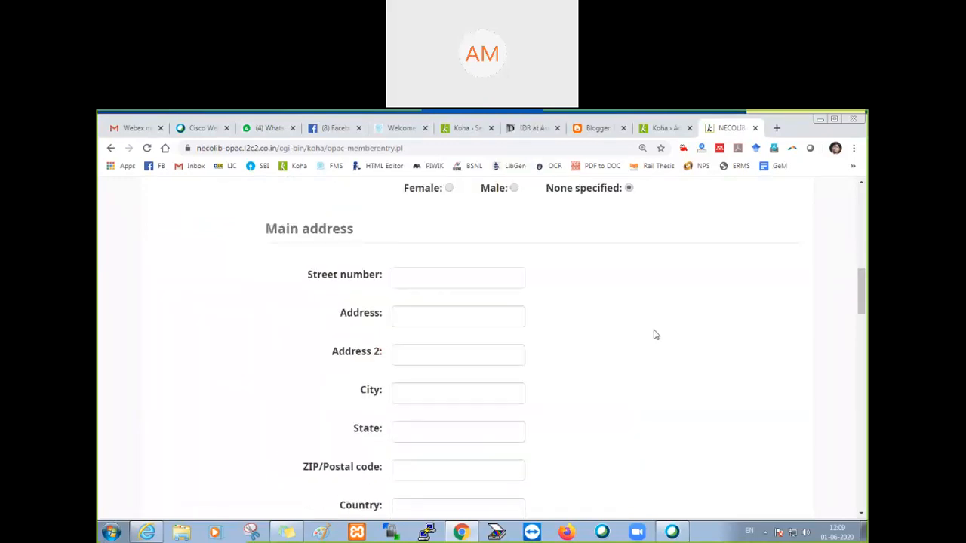
{"action": "scroll", "coordinate": [653, 334], "scroll_direction": "down", "scroll_amount": 1}
{"action": "left_click", "coordinate": [457, 326]}
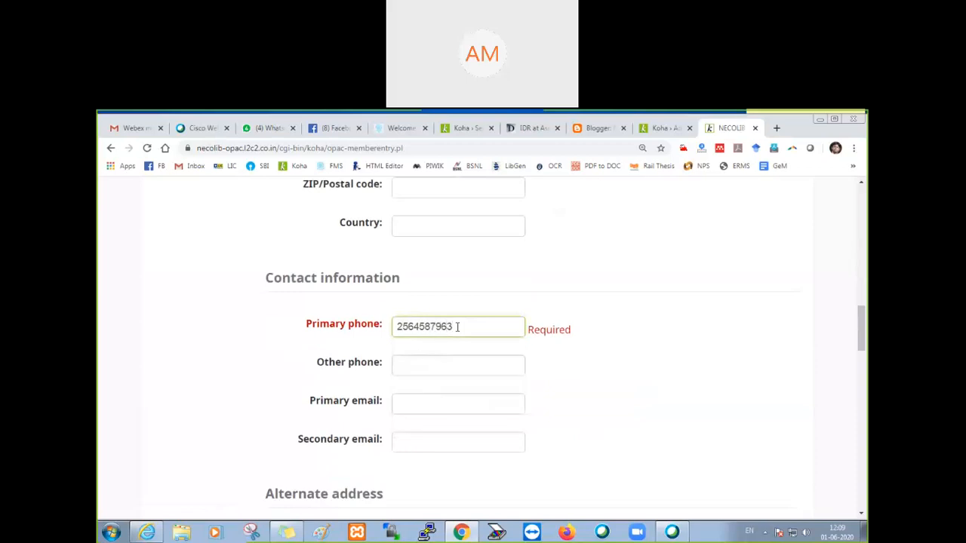
Step: Enter the account password and its confirmation in the Password section of the registration form
{"action": "scroll", "coordinate": [453, 323], "scroll_direction": "down", "scroll_amount": 2}
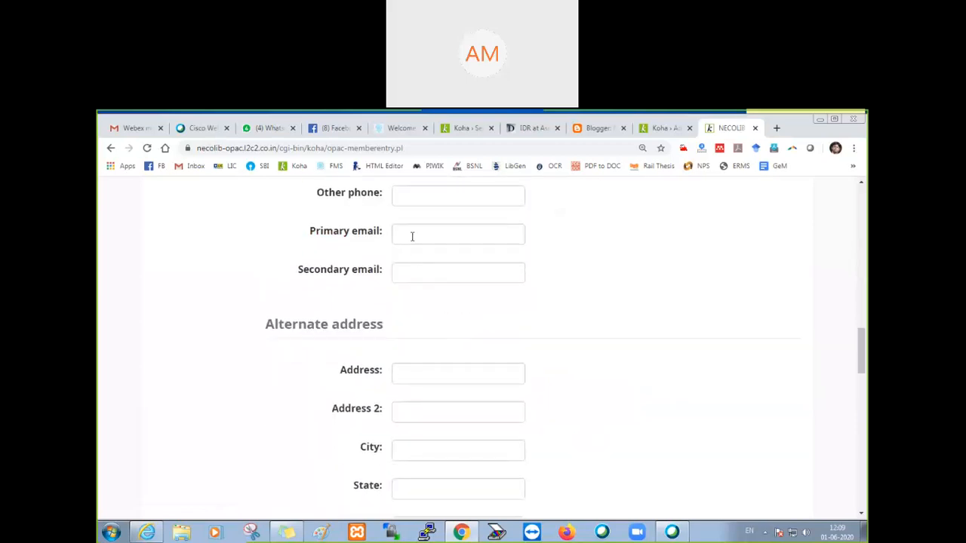
{"action": "scroll", "coordinate": [459, 390], "scroll_direction": "down", "scroll_amount": 8}
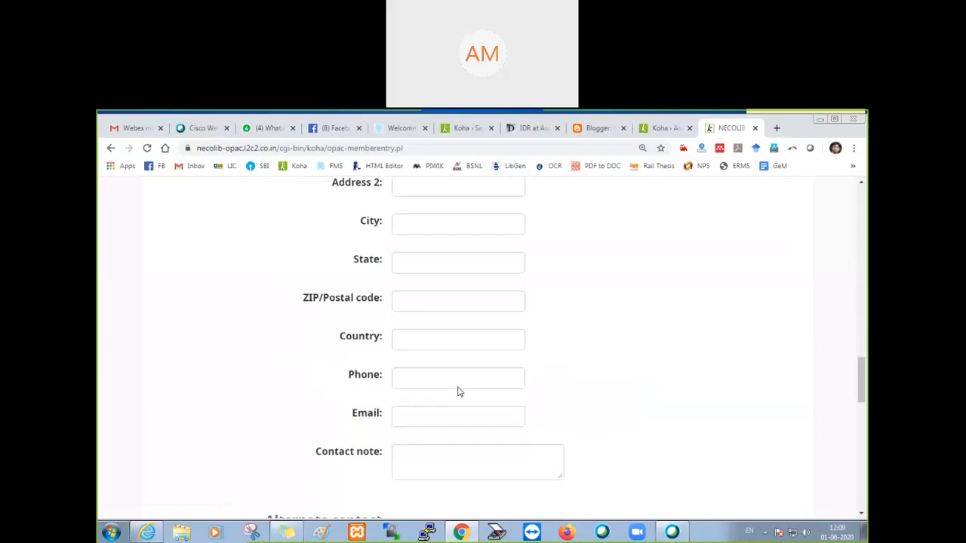
{"action": "scroll", "coordinate": [459, 390], "scroll_direction": "down", "scroll_amount": 5}
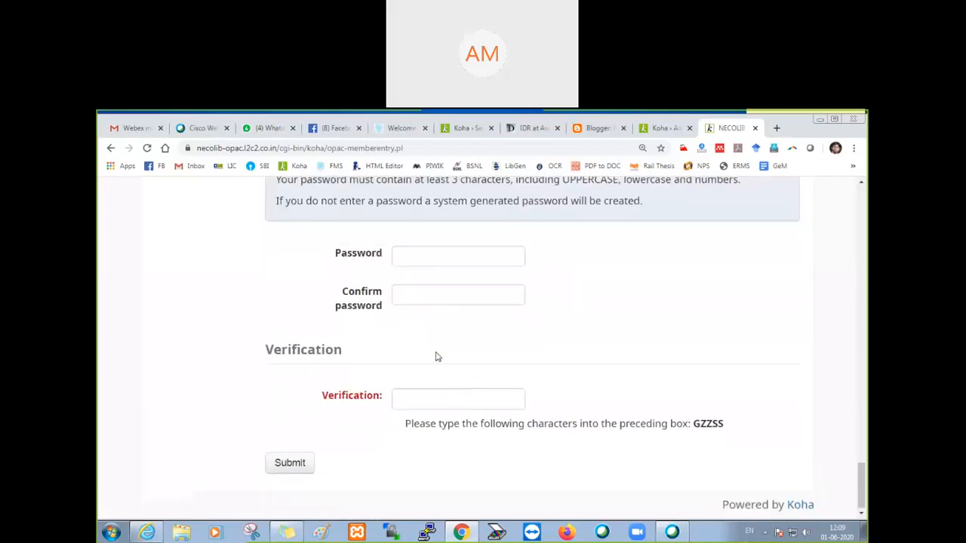
{"action": "left_click", "coordinate": [411, 257]}
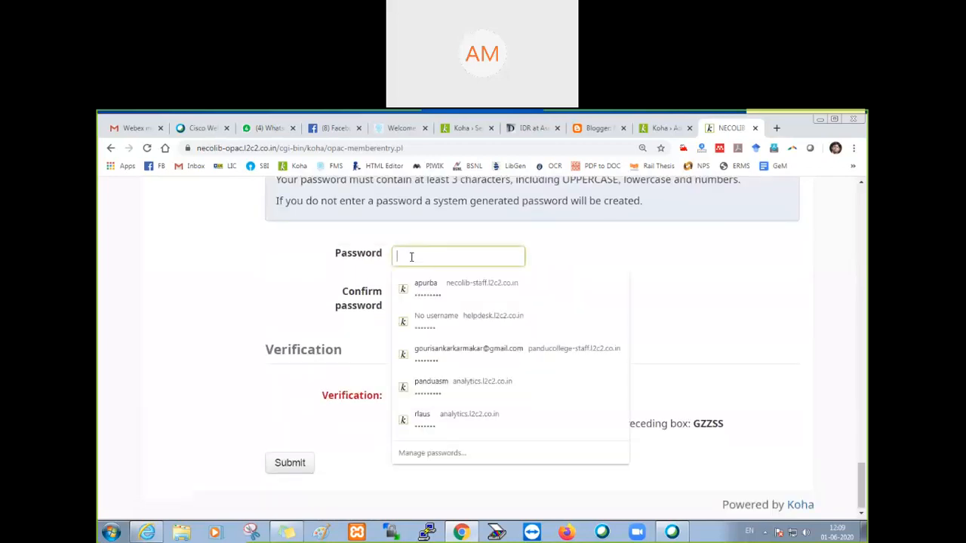
{"action": "type", "text": "abcdef"}
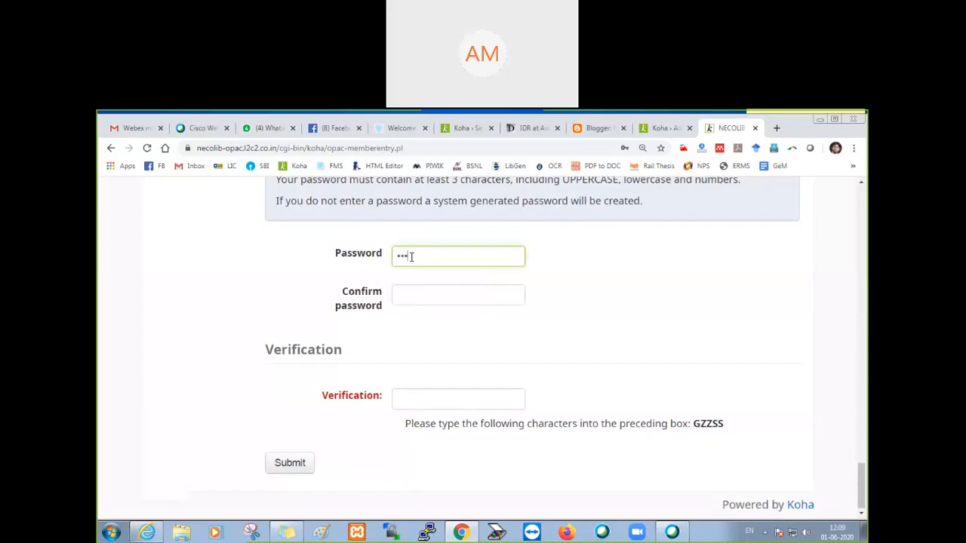
{"action": "key", "text": "Tab"}
{"action": "type", "text": "abcdef"}
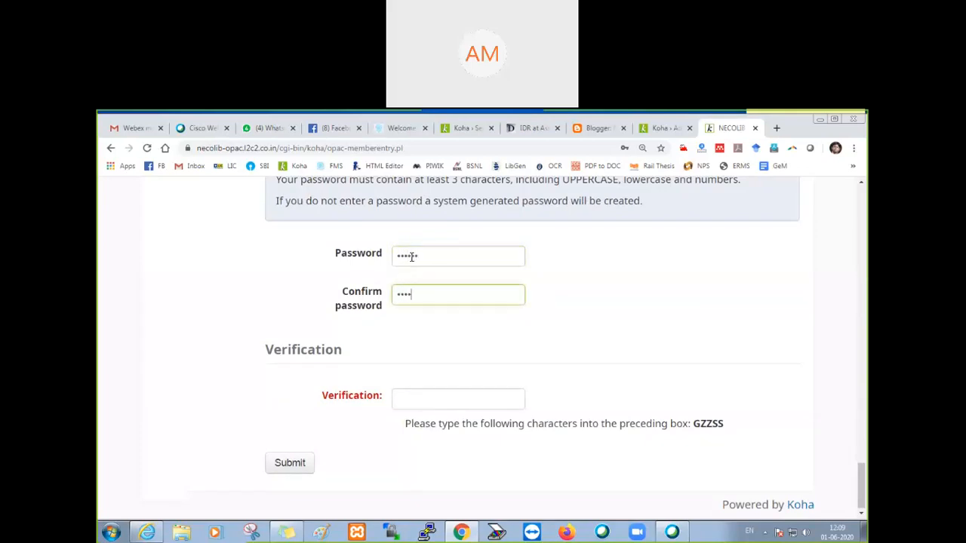
Step: Enter the verification code in the Verification field and submit the self-registration form
{"action": "left_click", "coordinate": [434, 398]}
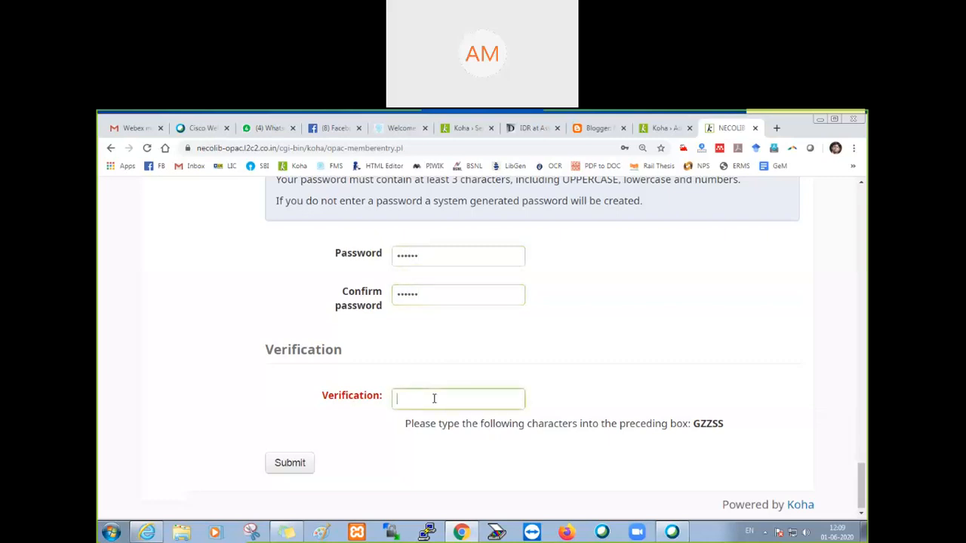
{"action": "type", "text": "GZZSS"}
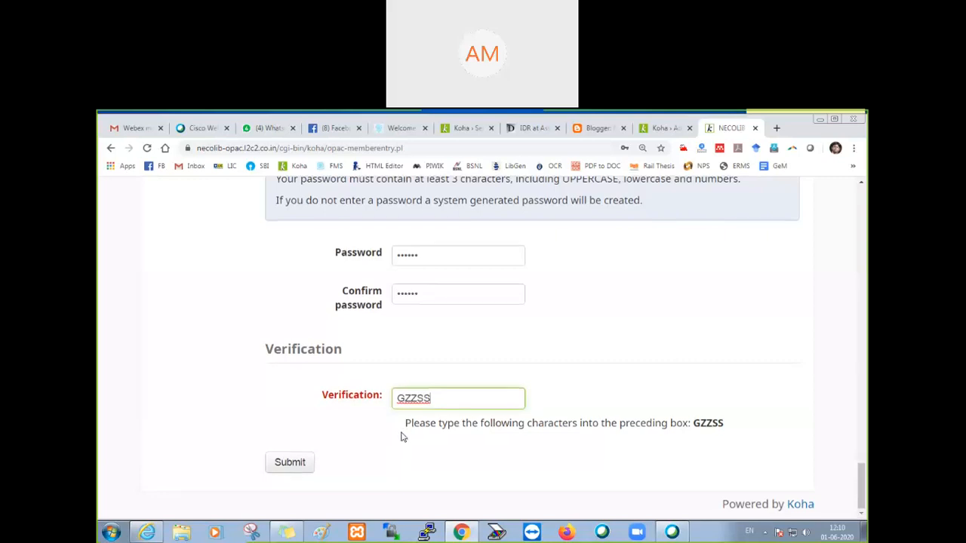
{"action": "left_click", "coordinate": [275, 365]}
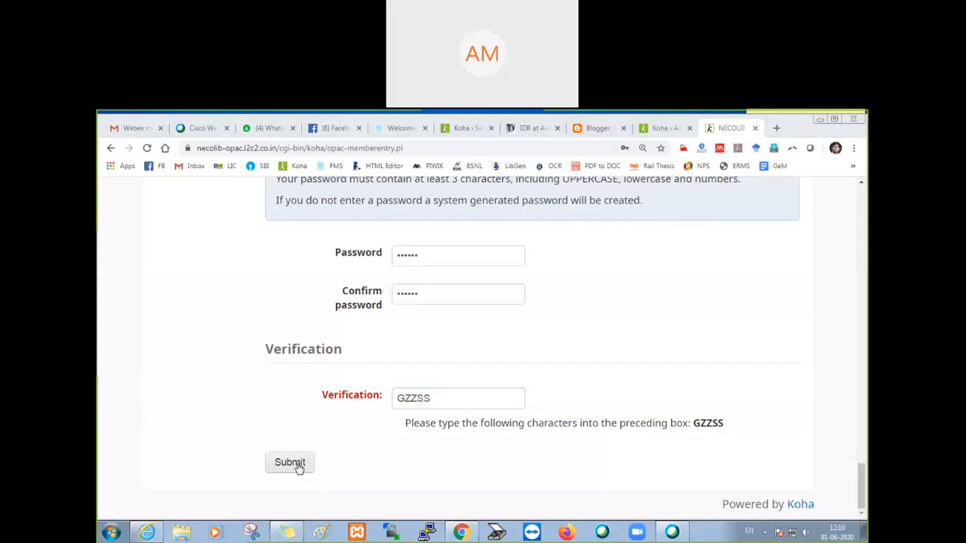
{"action": "left_click", "coordinate": [297, 465]}
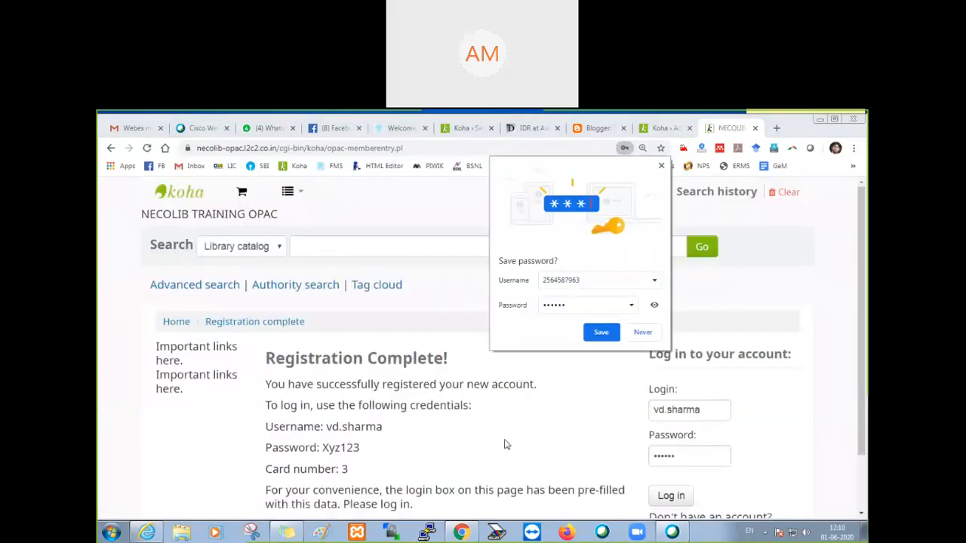
Step: Review the login credentials and the additional instruction on the registration confirmation page, dismissing the browser's save-password prompt
{"action": "scroll", "coordinate": [505, 442], "scroll_direction": "down", "scroll_amount": 2}
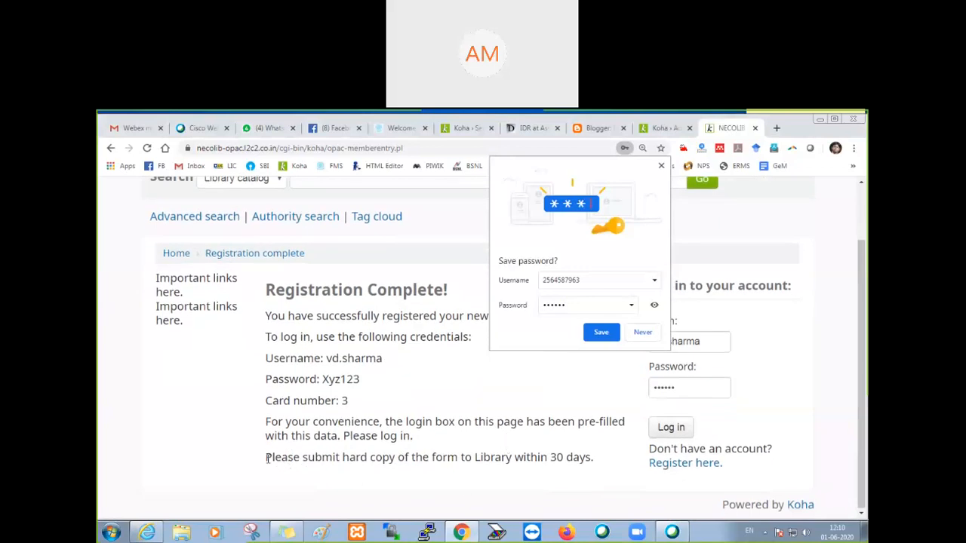
{"action": "left_click_drag", "start_coordinate": [267, 459], "coordinate": [598, 470]}
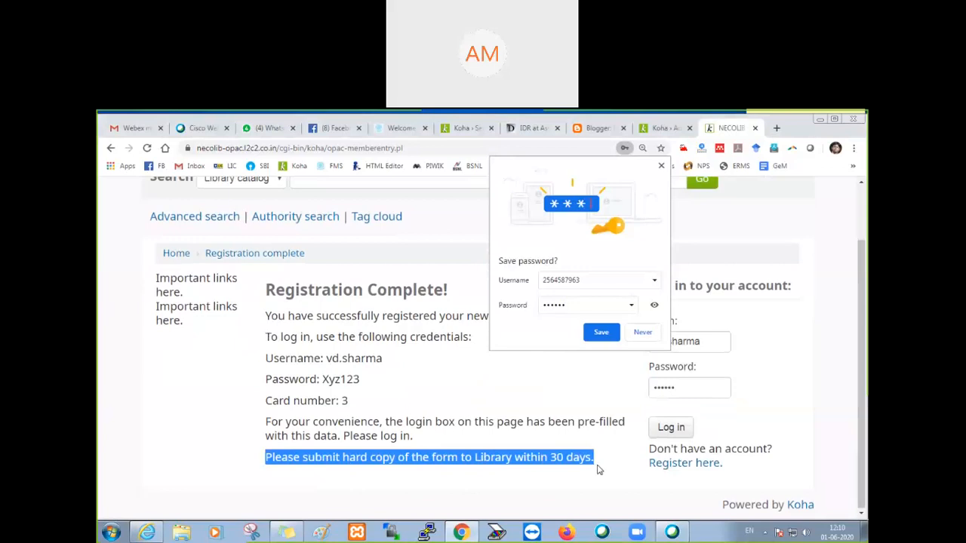
{"action": "left_click", "coordinate": [598, 469]}
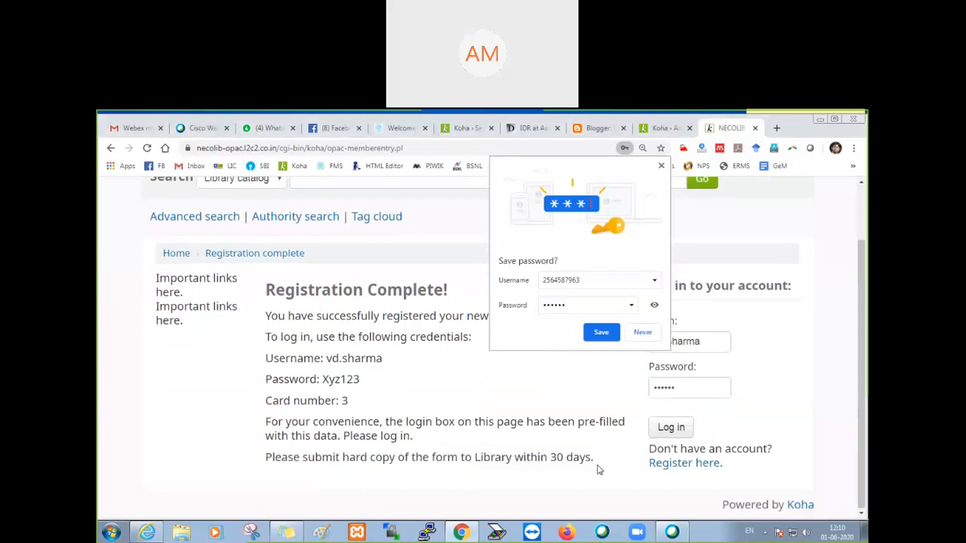
{"action": "left_click_drag", "start_coordinate": [267, 457], "coordinate": [601, 478]}
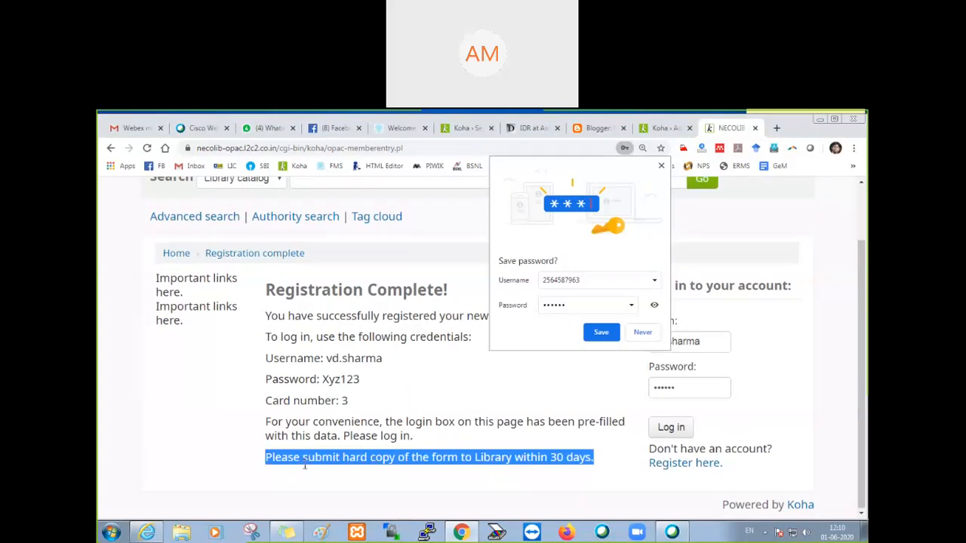
{"action": "left_click", "coordinate": [462, 477]}
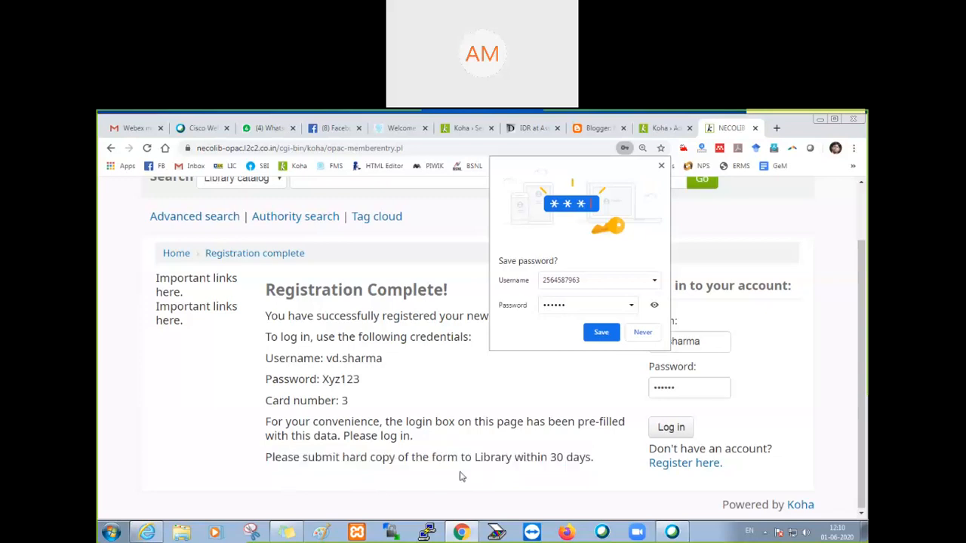
{"action": "left_click_drag", "start_coordinate": [266, 458], "coordinate": [601, 457]}
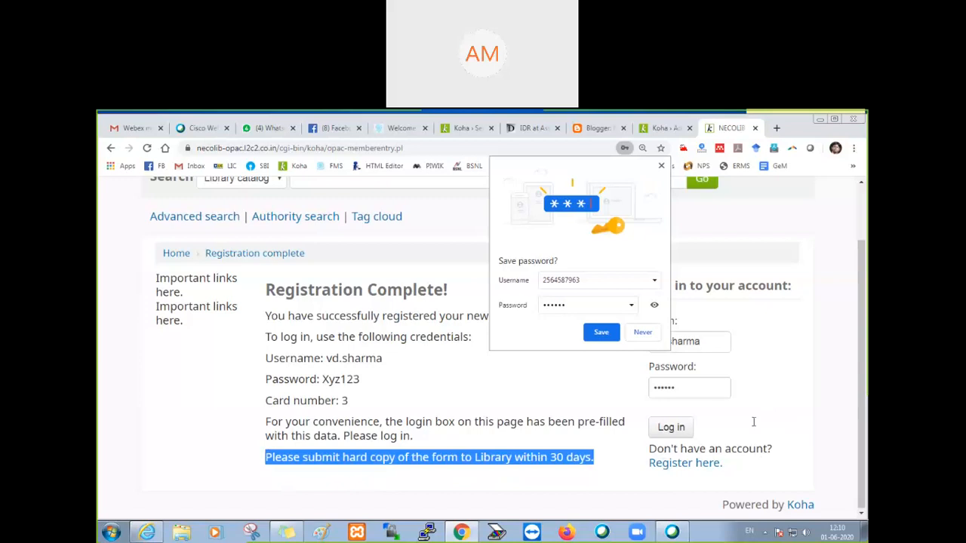
{"action": "left_click", "coordinate": [662, 163]}
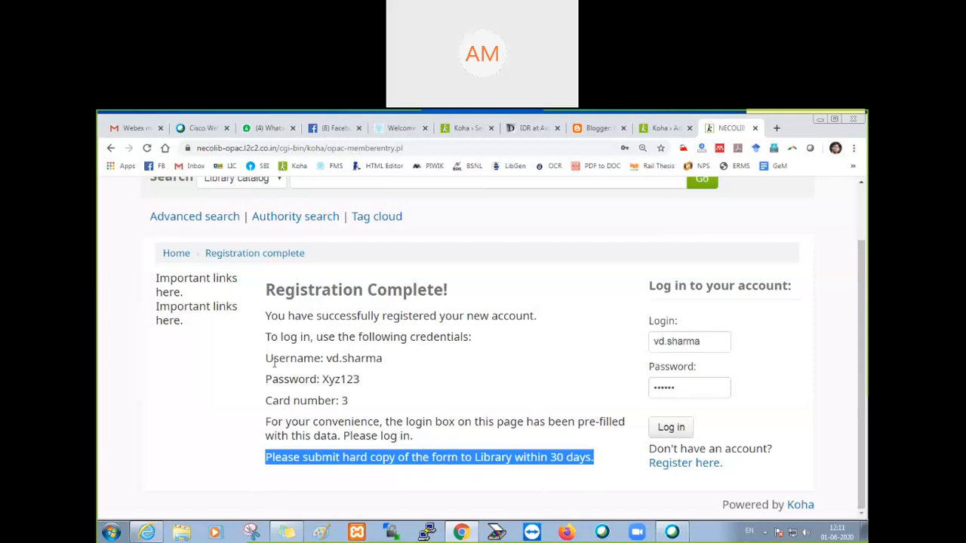
{"action": "left_click", "coordinate": [275, 472]}
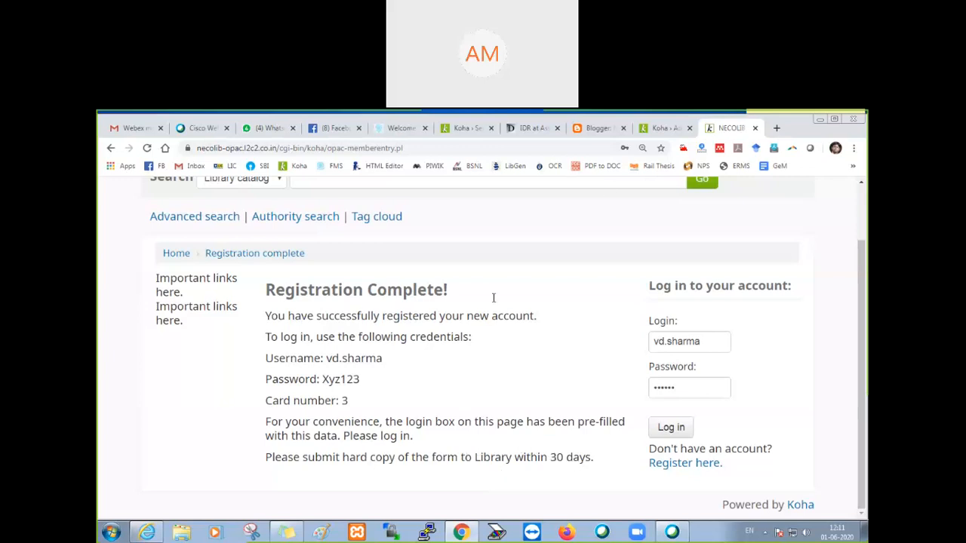
Step: Switch to the staff client's system preferences and search them for "email"
{"action": "left_click", "coordinate": [657, 132]}
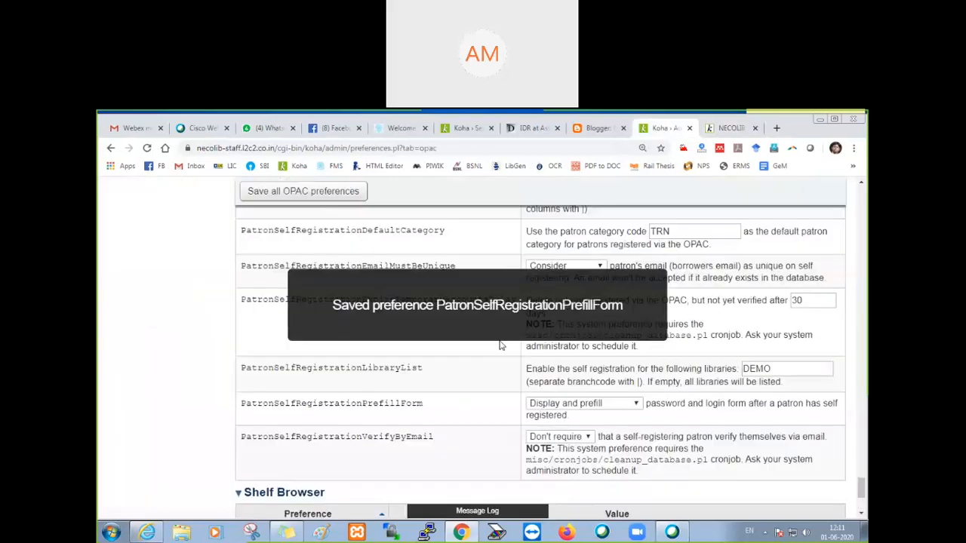
{"action": "scroll", "coordinate": [520, 344], "scroll_direction": "up", "scroll_amount": 5}
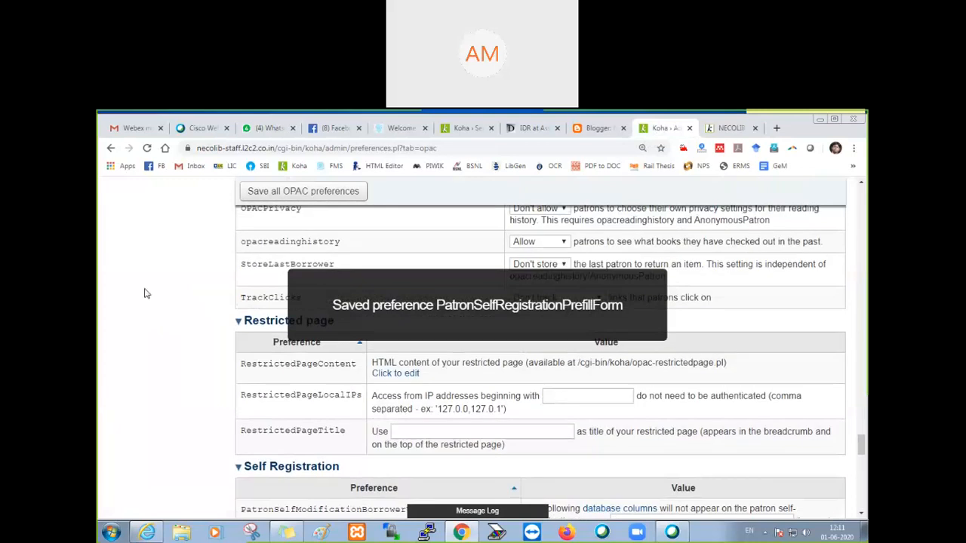
{"action": "scroll", "coordinate": [193, 305], "scroll_direction": "up", "scroll_amount": 5}
{"action": "scroll", "coordinate": [194, 305], "scroll_direction": "up", "scroll_amount": 10}
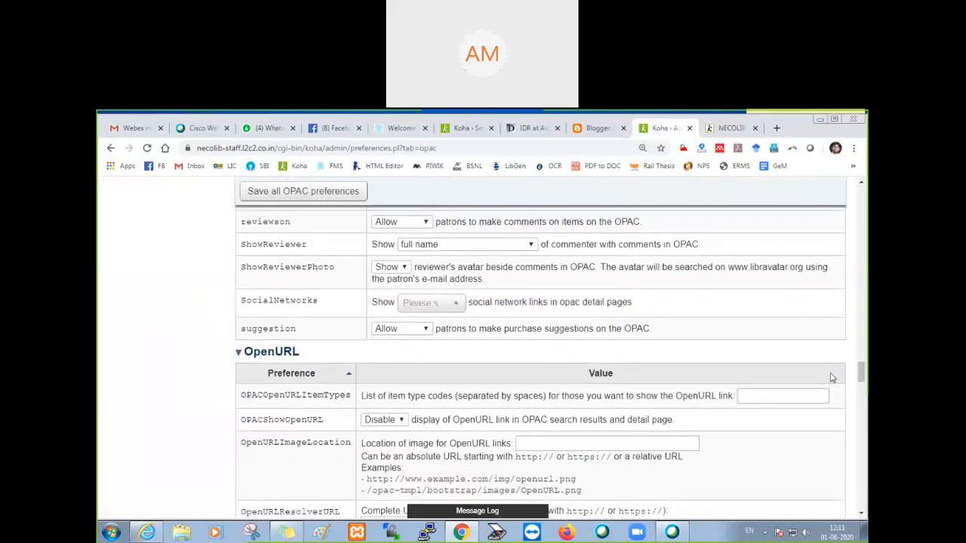
{"action": "left_click_drag", "start_coordinate": [862, 372], "coordinate": [867, 225]}
{"action": "left_click_drag", "start_coordinate": [863, 263], "coordinate": [863, 181]}
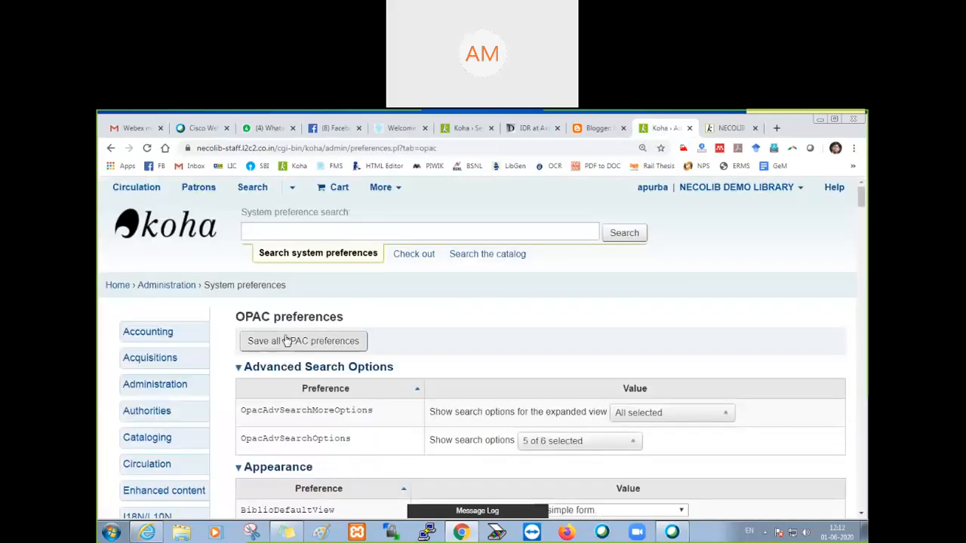
{"action": "left_click", "coordinate": [283, 233]}
{"action": "type", "text": "email"}
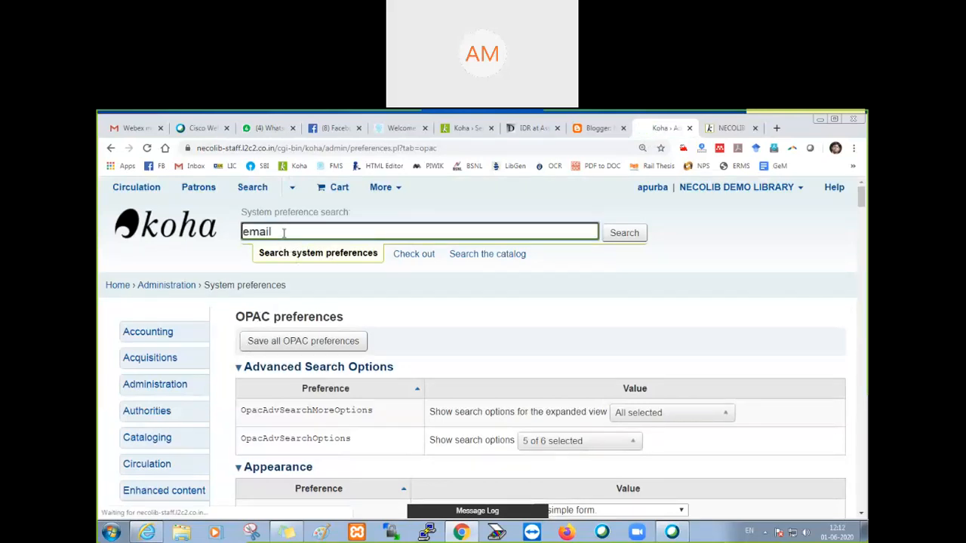
{"action": "key", "text": "Return"}
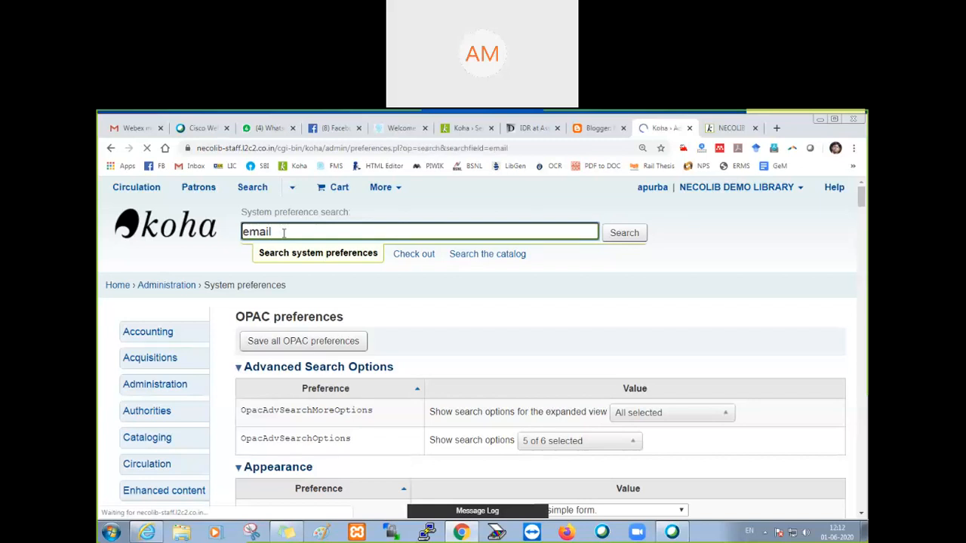
Step: Examine the email-related preferences in the search results, down to AutoEmailOpacUser under Patrons preferences
{"action": "scroll", "coordinate": [402, 304], "scroll_direction": "down", "scroll_amount": 1}
{"action": "scroll", "coordinate": [401, 304], "scroll_direction": "down", "scroll_amount": 3}
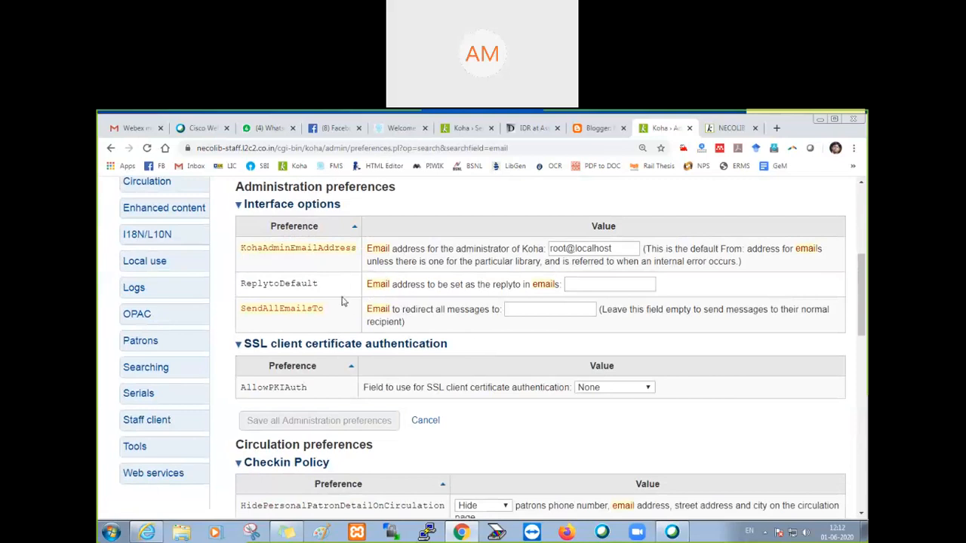
{"action": "scroll", "coordinate": [340, 297], "scroll_direction": "down", "scroll_amount": 1}
{"action": "scroll", "coordinate": [340, 278], "scroll_direction": "down", "scroll_amount": 3}
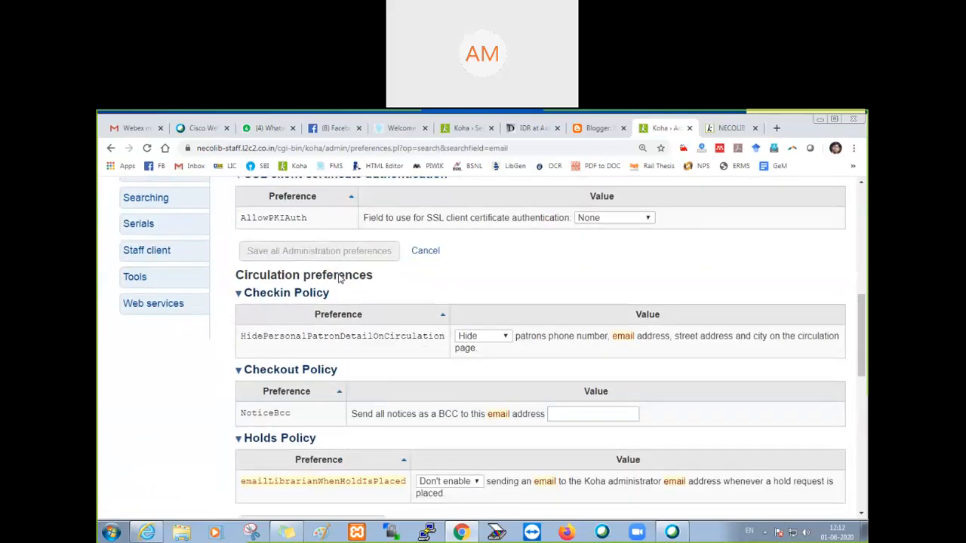
{"action": "scroll", "coordinate": [349, 299], "scroll_direction": "down", "scroll_amount": 1}
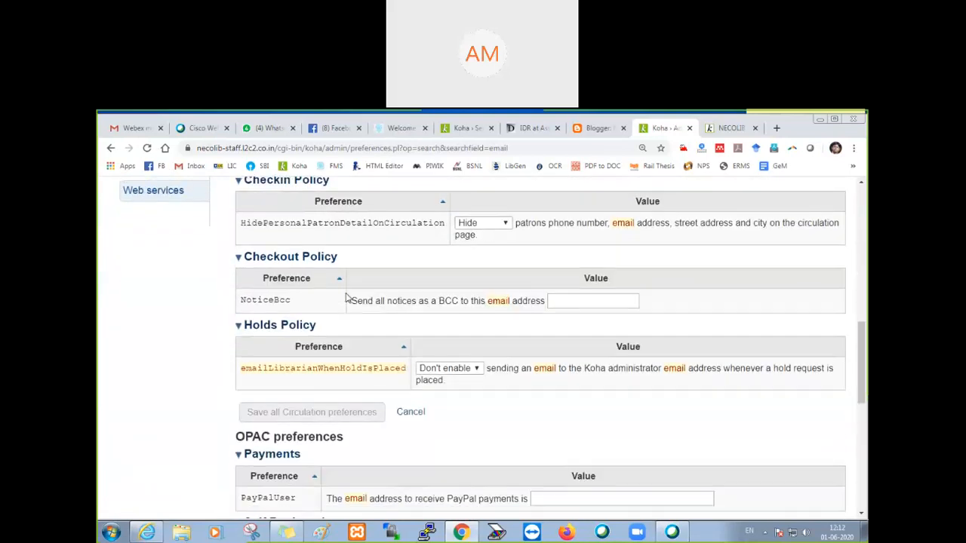
{"action": "scroll", "coordinate": [378, 257], "scroll_direction": "down", "scroll_amount": 1}
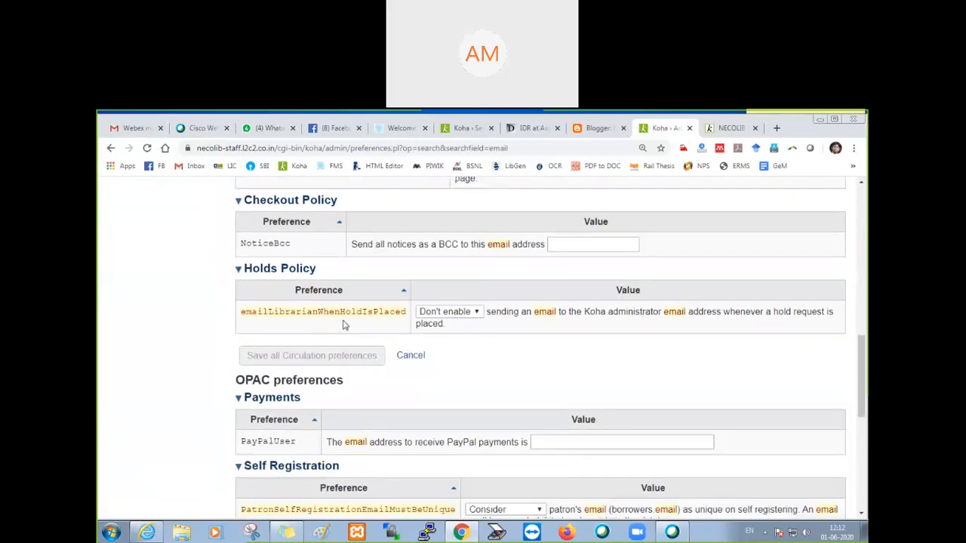
{"action": "scroll", "coordinate": [343, 326], "scroll_direction": "down", "scroll_amount": 3}
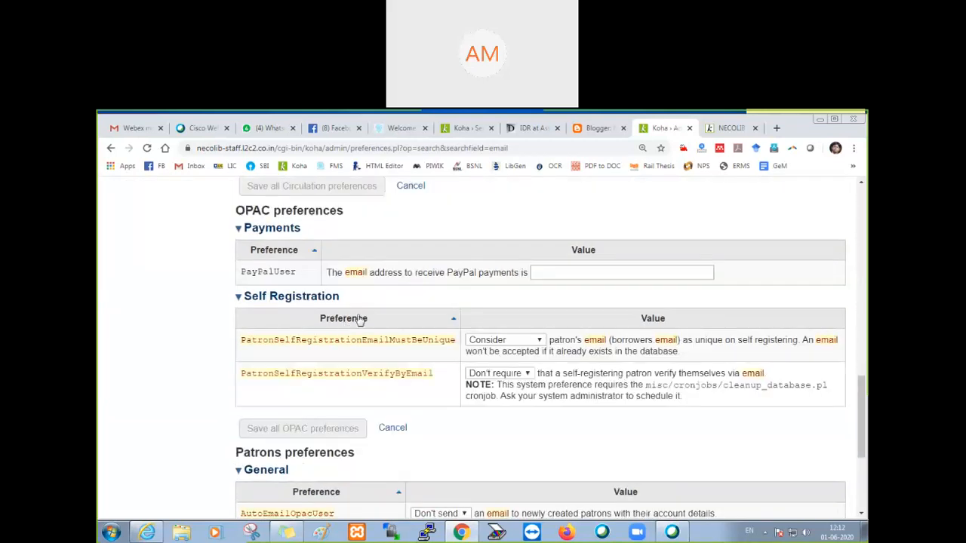
{"action": "scroll", "coordinate": [381, 304], "scroll_direction": "down", "scroll_amount": 1}
{"action": "scroll", "coordinate": [381, 304], "scroll_direction": "down", "scroll_amount": 1}
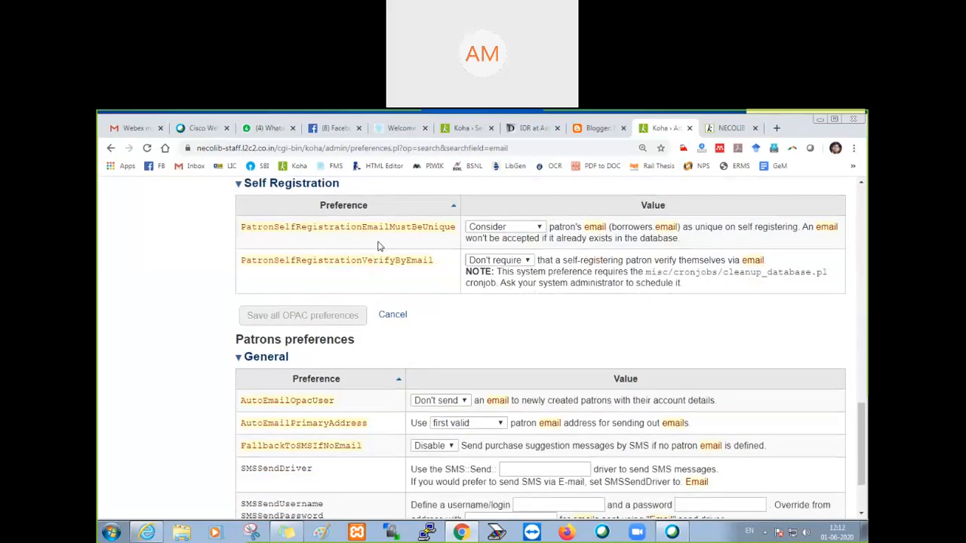
{"action": "scroll", "coordinate": [370, 291], "scroll_direction": "down", "scroll_amount": 2}
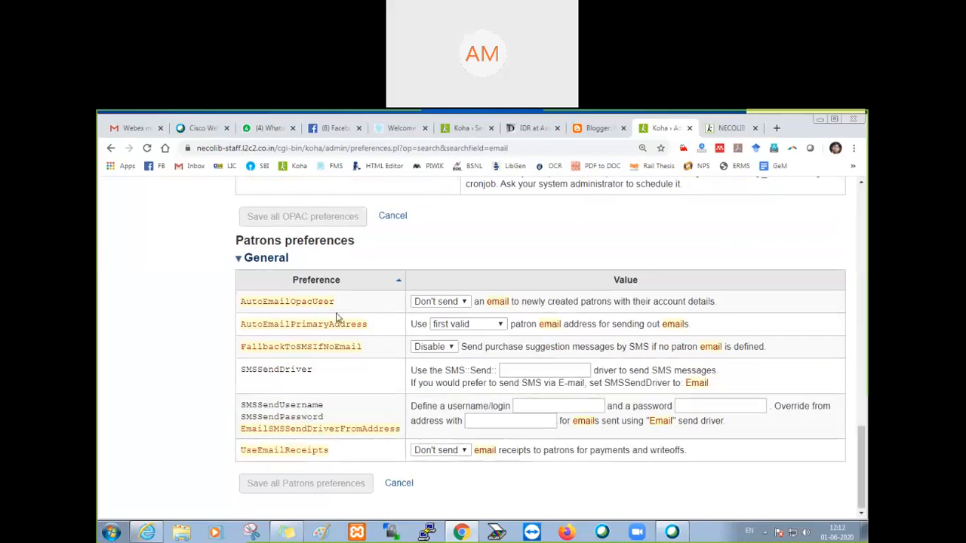
{"action": "left_click_drag", "start_coordinate": [334, 301], "coordinate": [238, 303]}
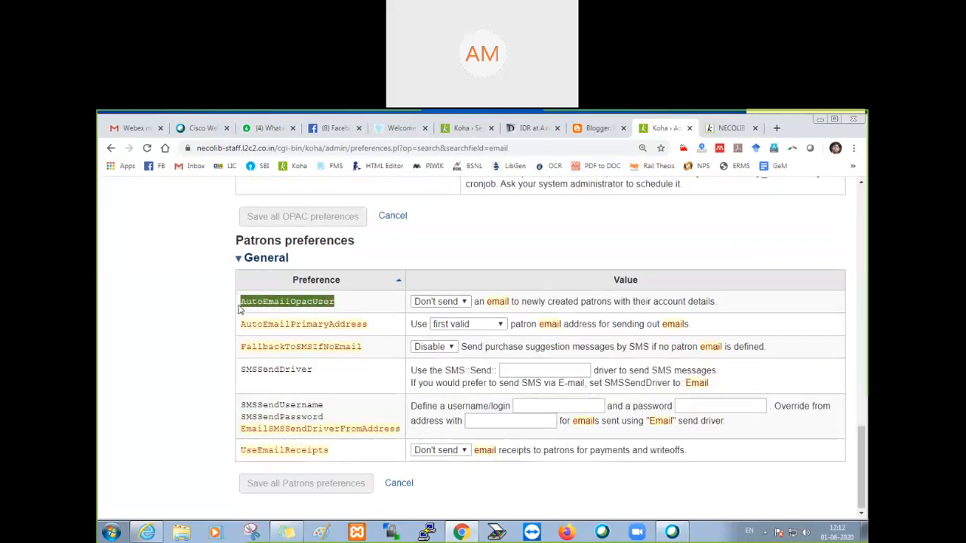
{"action": "left_click", "coordinate": [359, 301]}
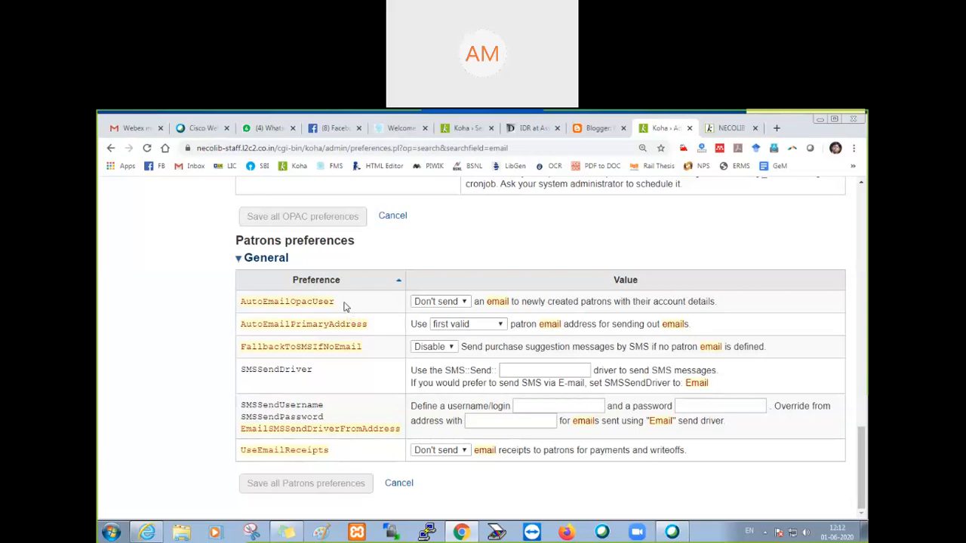
Step: Set AutoEmailOpacUser to Send in the Patrons system preferences and save all Patrons preferences
{"action": "scroll", "coordinate": [343, 306], "scroll_direction": "up", "scroll_amount": 1}
{"action": "scroll", "coordinate": [326, 315], "scroll_direction": "up", "scroll_amount": 10}
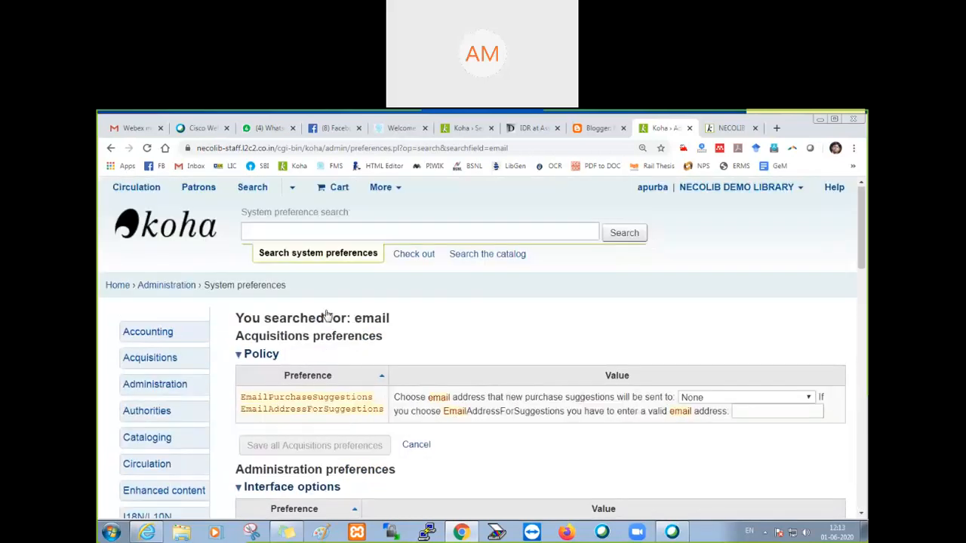
{"action": "scroll", "coordinate": [166, 422], "scroll_direction": "down", "scroll_amount": 3}
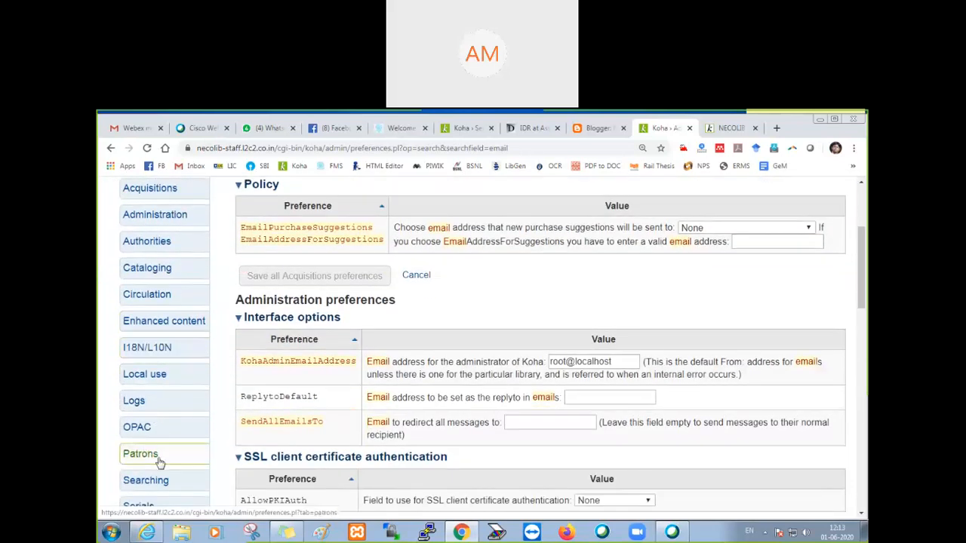
{"action": "left_click", "coordinate": [156, 460]}
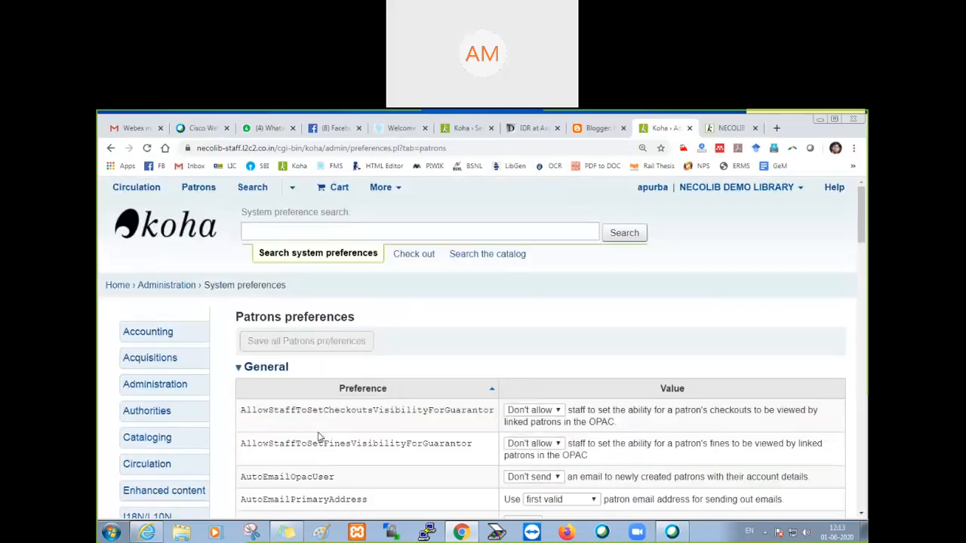
{"action": "scroll", "coordinate": [319, 436], "scroll_direction": "down", "scroll_amount": 2}
{"action": "scroll", "coordinate": [339, 419], "scroll_direction": "up", "scroll_amount": 1}
{"action": "scroll", "coordinate": [338, 419], "scroll_direction": "down", "scroll_amount": 1}
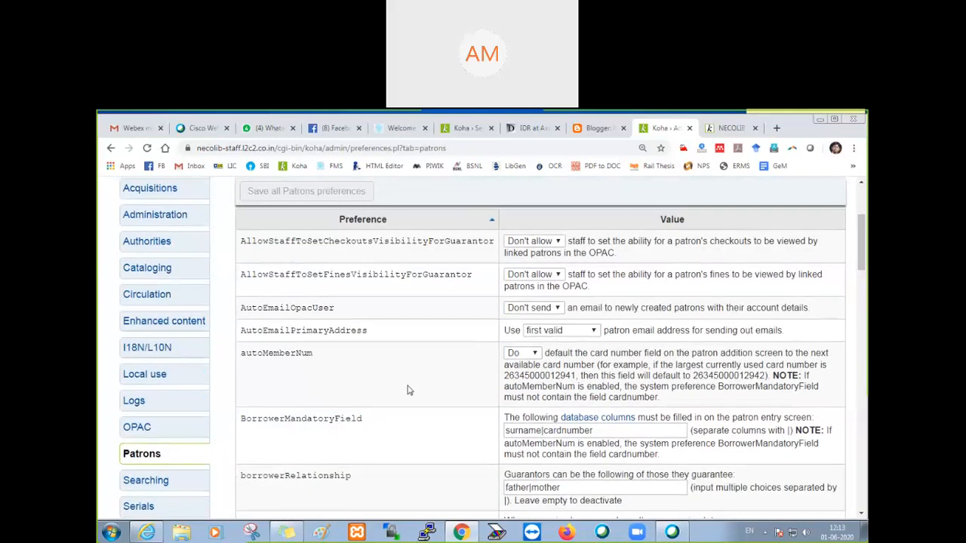
{"action": "left_click_drag", "start_coordinate": [240, 310], "coordinate": [344, 314]}
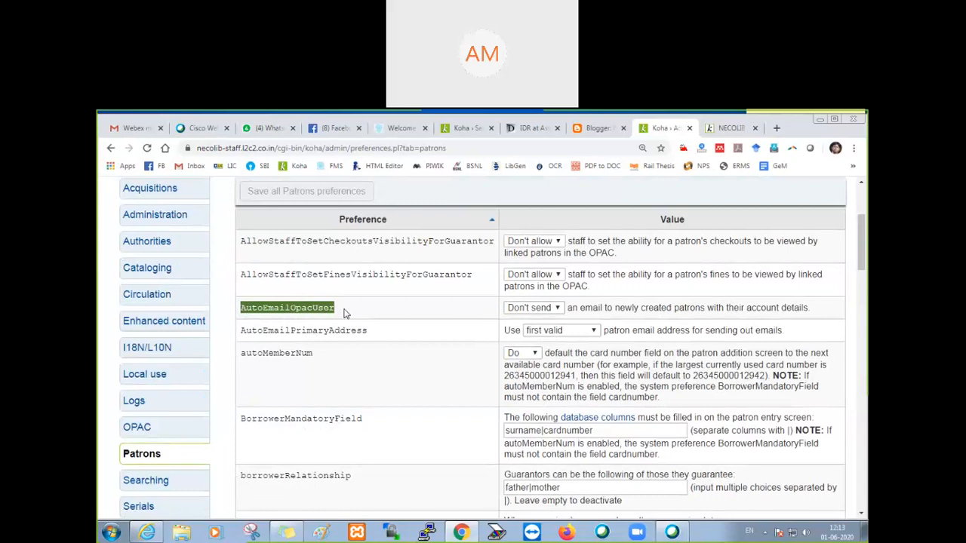
{"action": "left_click", "coordinate": [538, 310]}
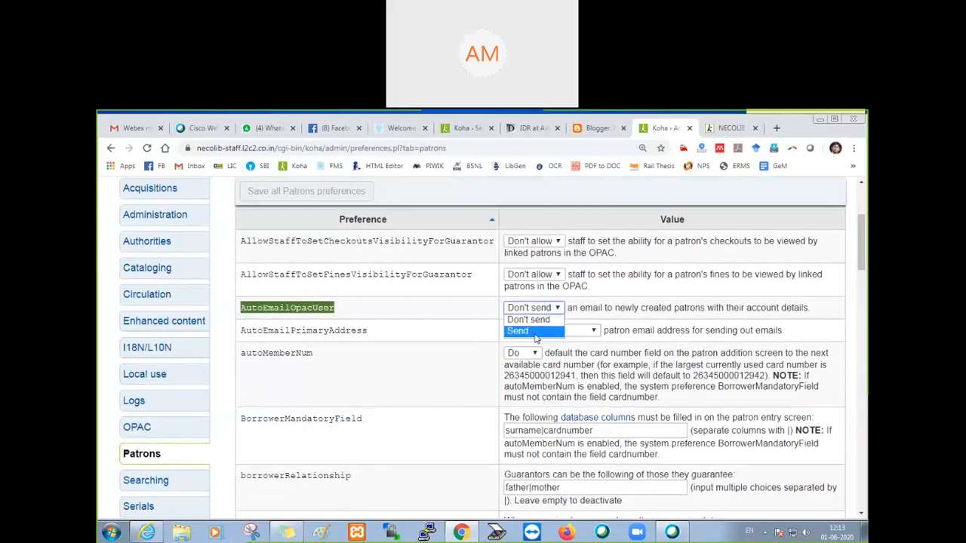
{"action": "left_click", "coordinate": [536, 332]}
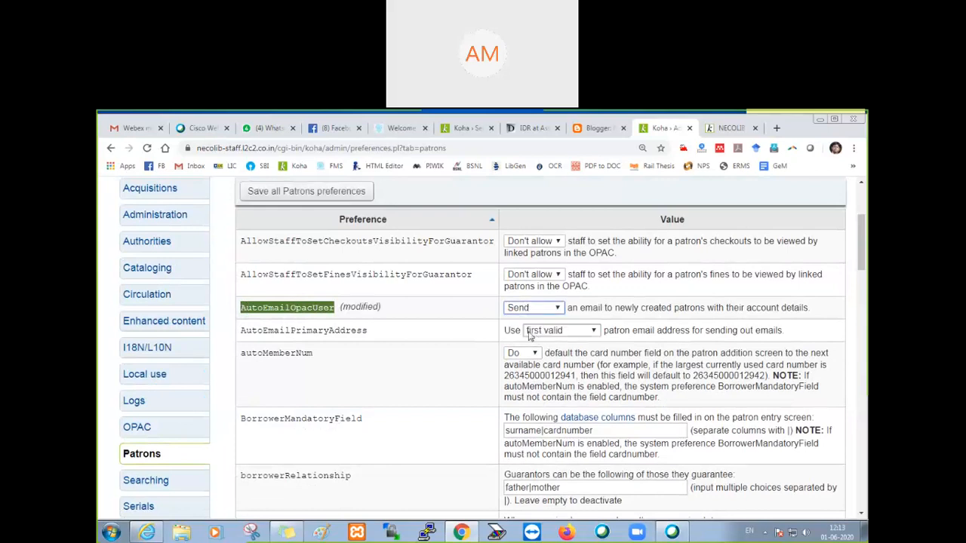
{"action": "left_click", "coordinate": [318, 194]}
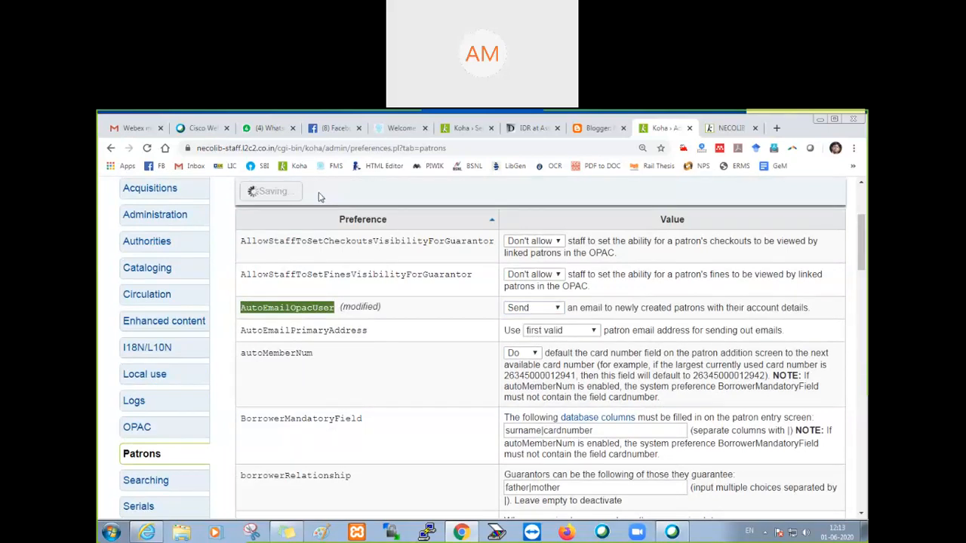
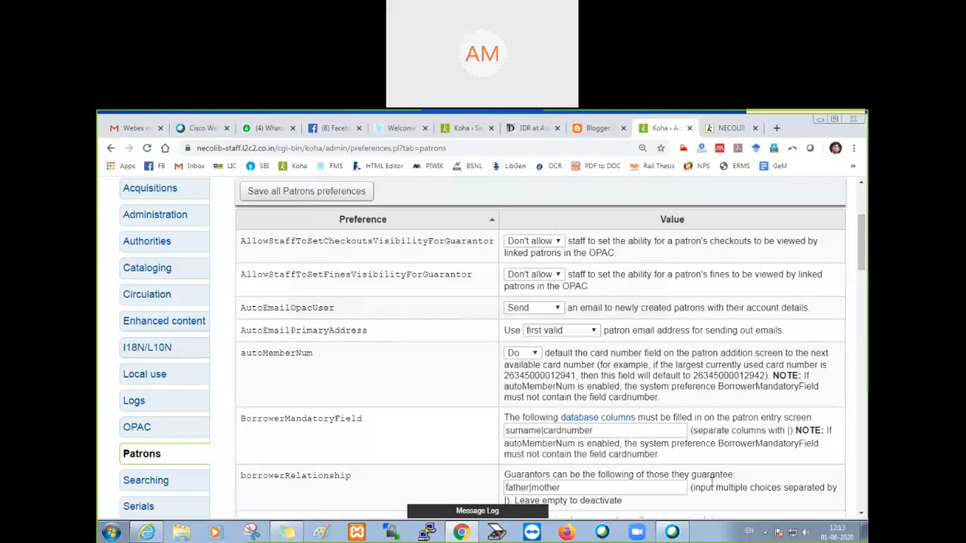
Step: Look through the Patrons preferences, from the automatic email and card number settings down to the enhanced messaging settings
{"action": "scroll", "coordinate": [390, 408], "scroll_direction": "down", "scroll_amount": 1}
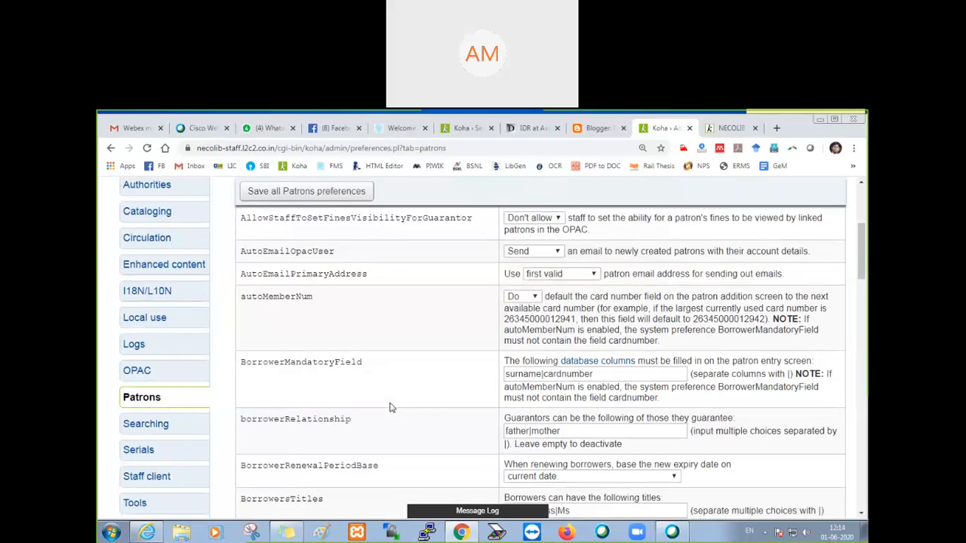
{"action": "scroll", "coordinate": [390, 407], "scroll_direction": "down", "scroll_amount": 2}
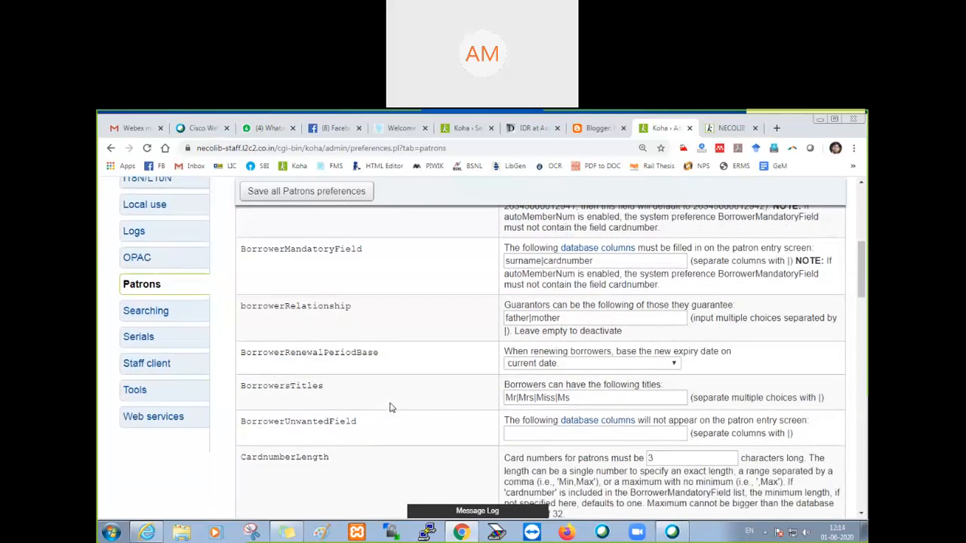
{"action": "scroll", "coordinate": [390, 407], "scroll_direction": "down", "scroll_amount": 7}
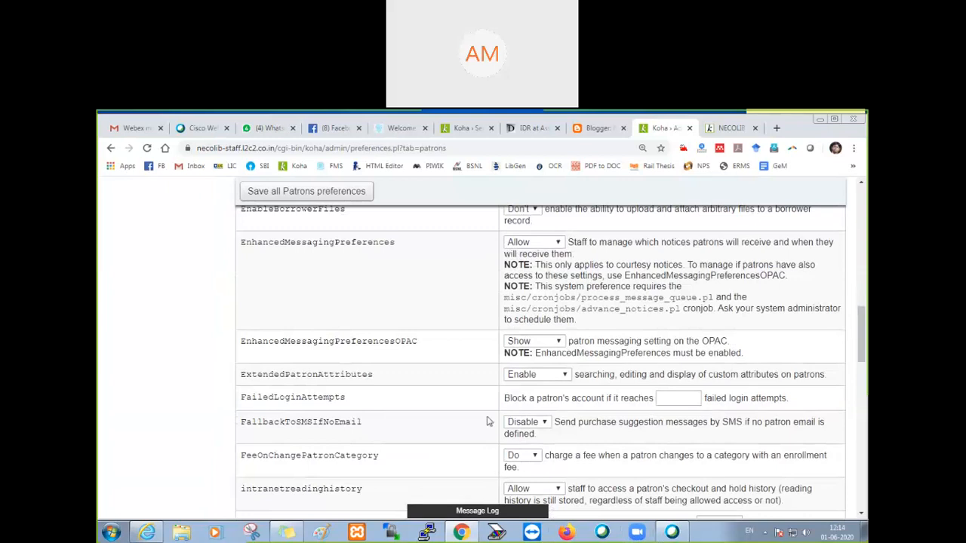
{"action": "scroll", "coordinate": [485, 411], "scroll_direction": "up", "scroll_amount": 9}
{"action": "scroll", "coordinate": [483, 406], "scroll_direction": "up", "scroll_amount": 4}
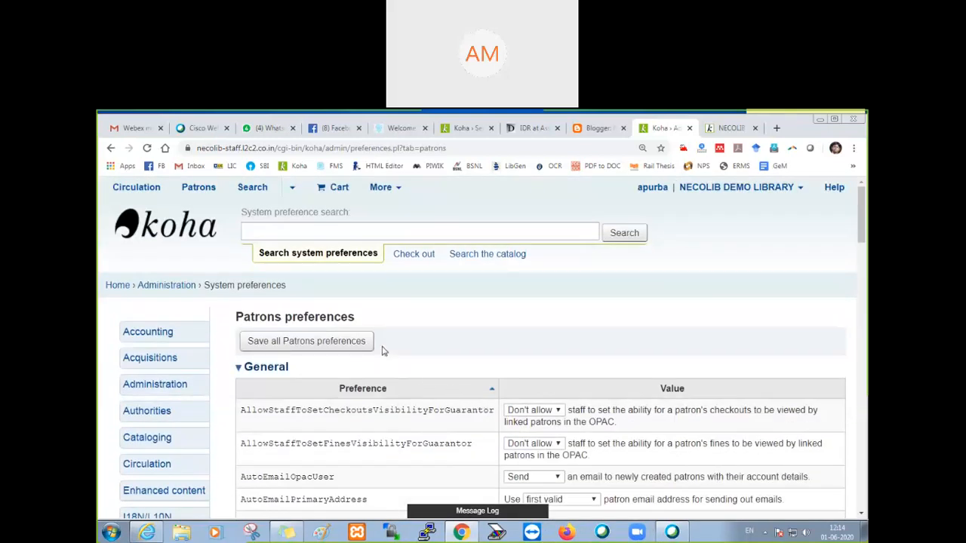
{"action": "scroll", "coordinate": [407, 368], "scroll_direction": "down", "scroll_amount": 2}
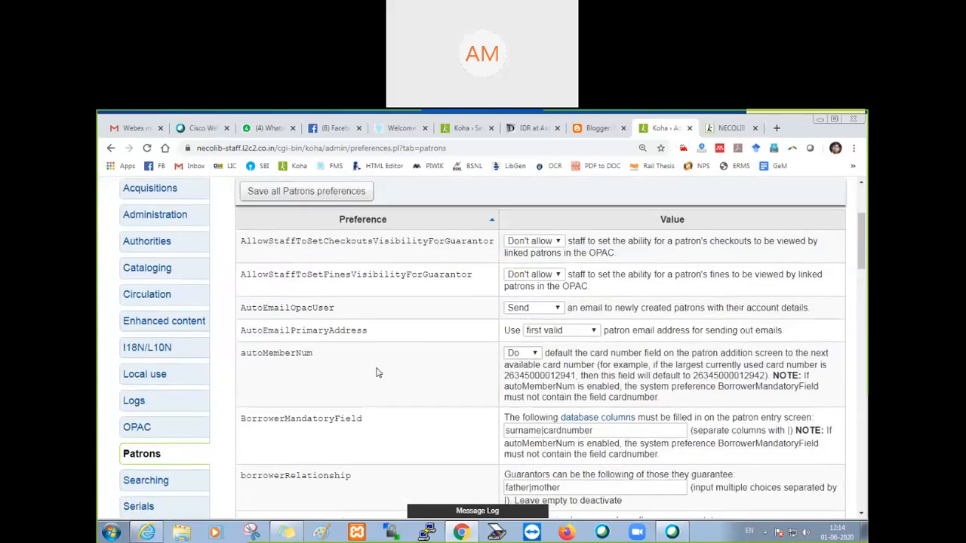
{"action": "scroll", "coordinate": [378, 372], "scroll_direction": "down", "scroll_amount": 1}
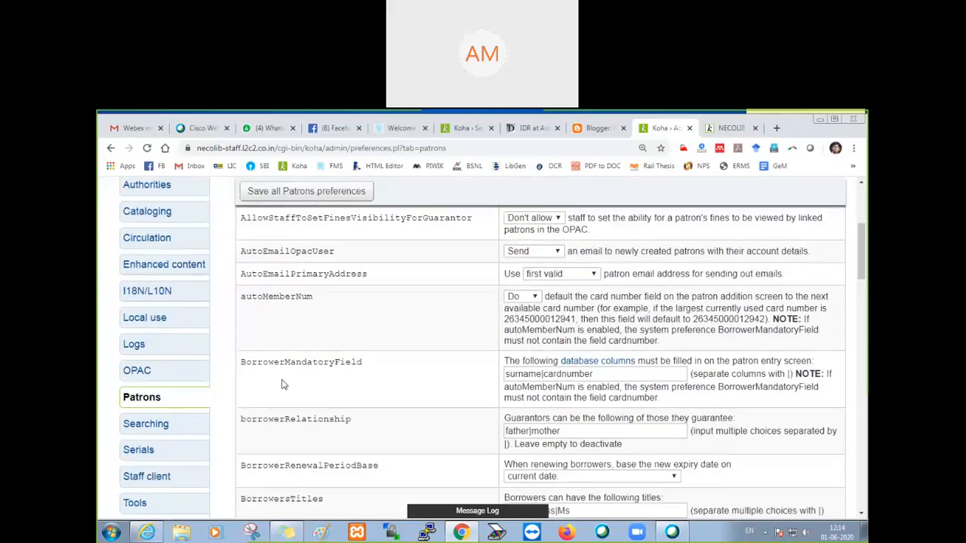
Step: Open the OPAC system preferences and go to the patron self-registration settings in the Self Registration section
{"action": "left_click", "coordinate": [146, 370]}
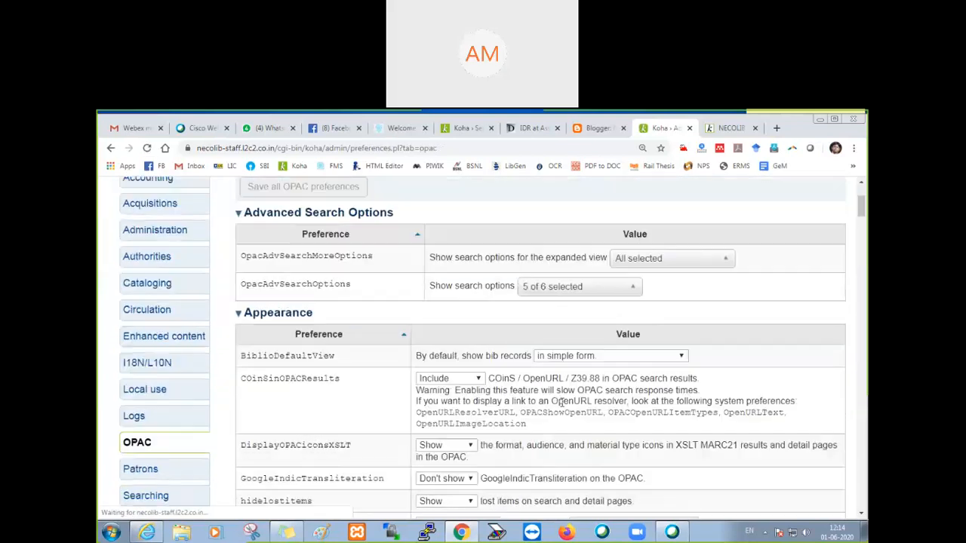
{"action": "scroll", "coordinate": [560, 402], "scroll_direction": "down", "scroll_amount": 2}
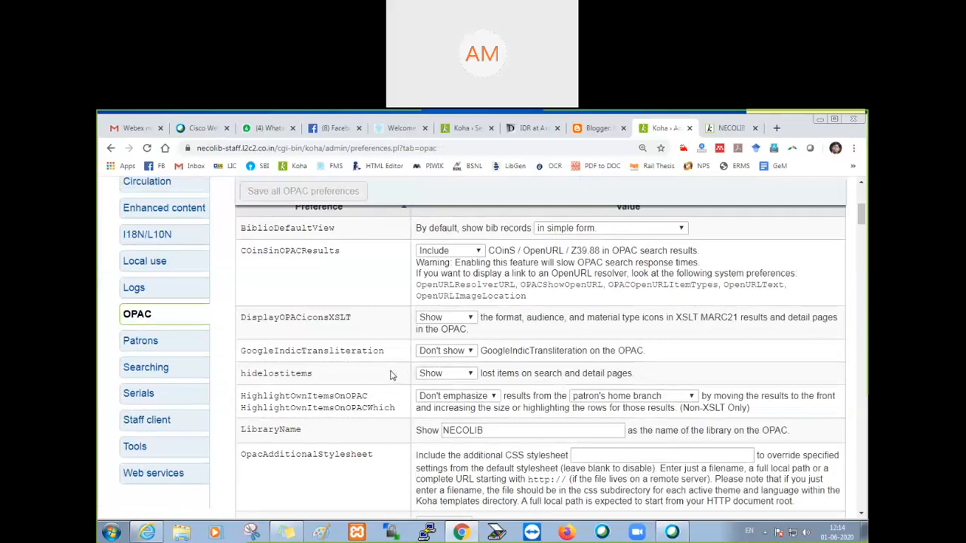
{"action": "scroll", "coordinate": [390, 375], "scroll_direction": "down", "scroll_amount": 1}
{"action": "scroll", "coordinate": [391, 375], "scroll_direction": "down", "scroll_amount": 1}
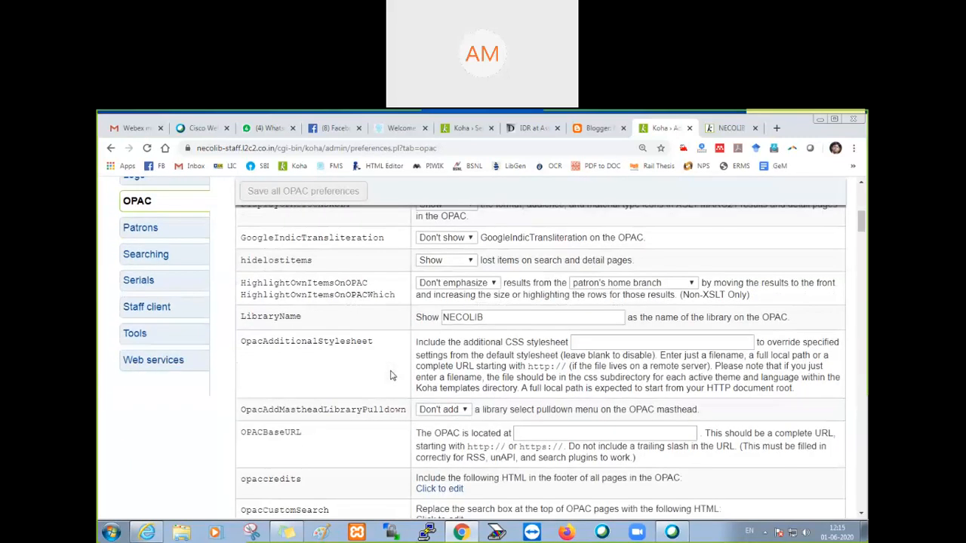
{"action": "scroll", "coordinate": [391, 375], "scroll_direction": "down", "scroll_amount": 1}
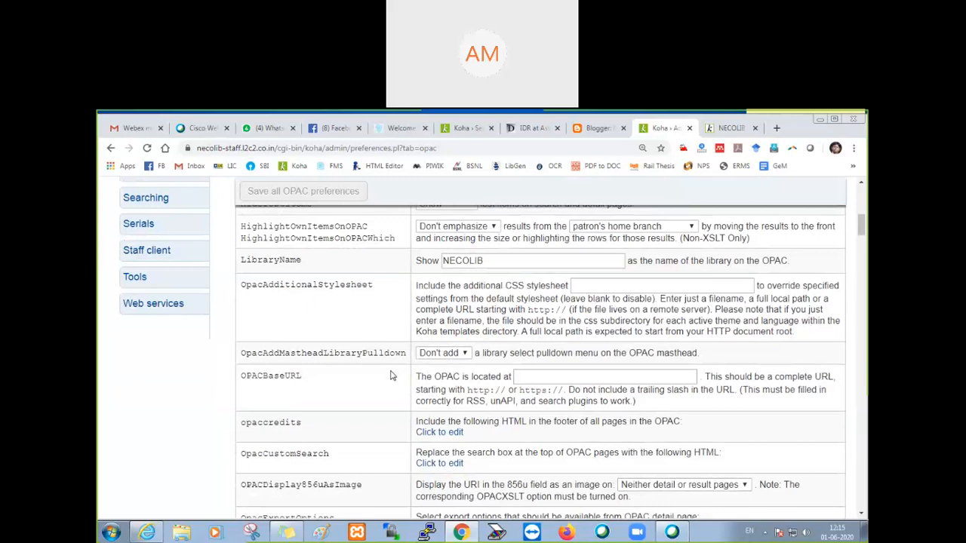
{"action": "scroll", "coordinate": [387, 359], "scroll_direction": "down", "scroll_amount": 1}
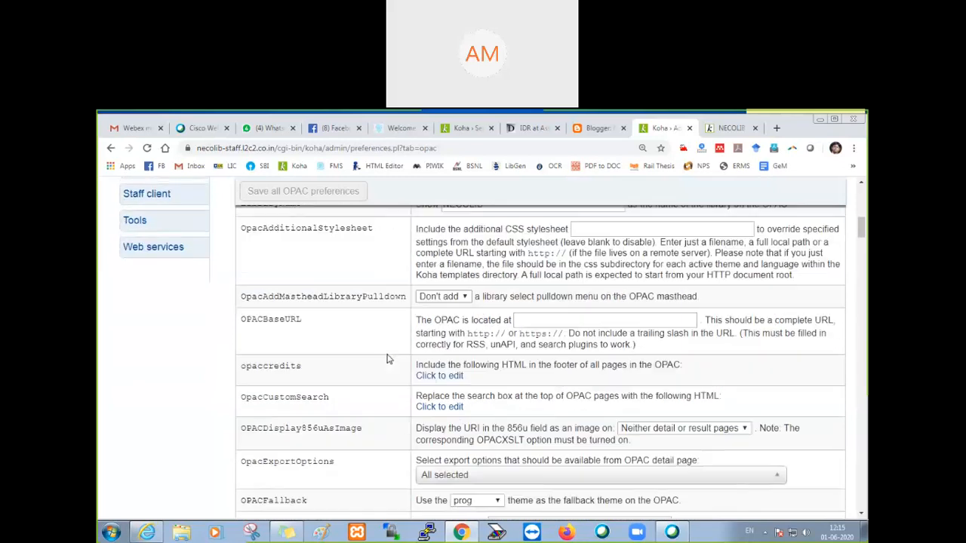
{"action": "scroll", "coordinate": [387, 359], "scroll_direction": "down", "scroll_amount": 20}
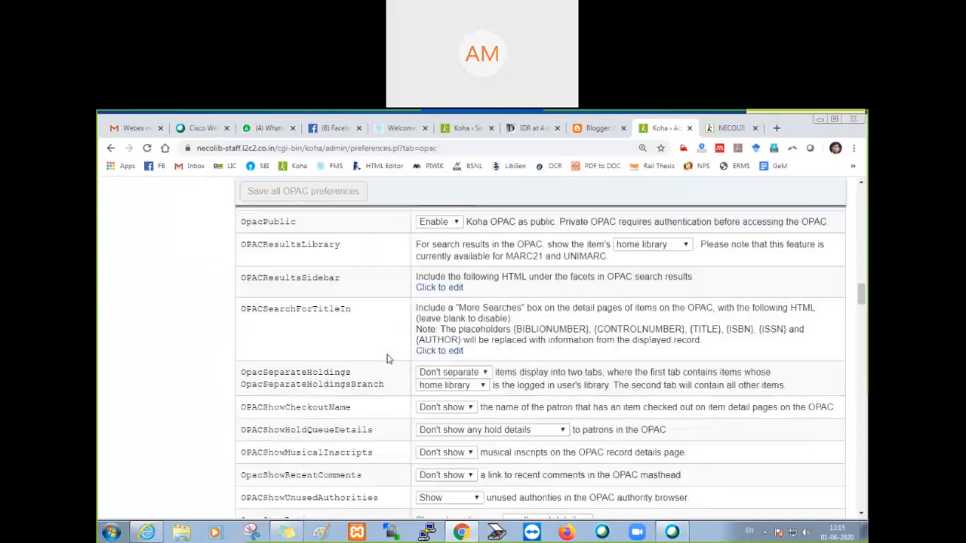
{"action": "scroll", "coordinate": [387, 359], "scroll_direction": "down", "scroll_amount": 20}
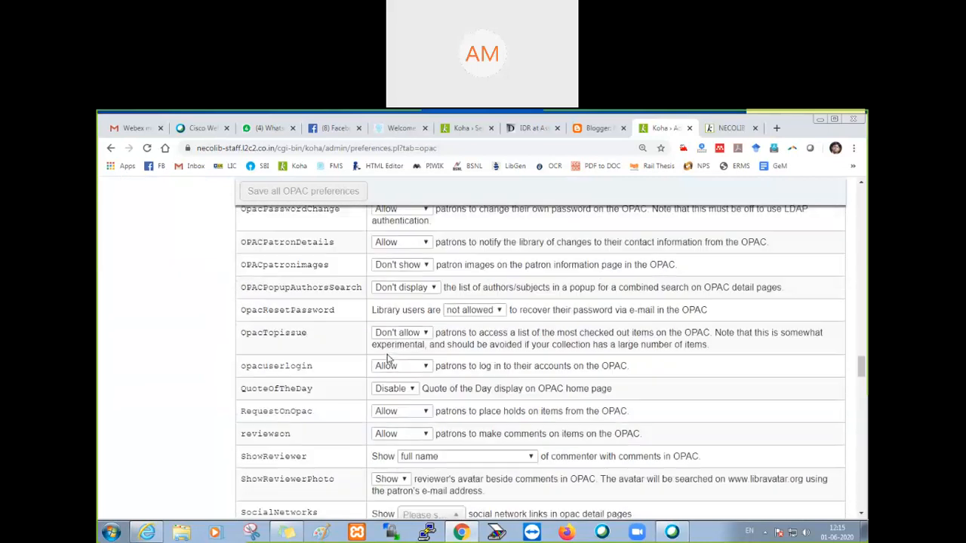
{"action": "scroll", "coordinate": [387, 359], "scroll_direction": "down", "scroll_amount": 20}
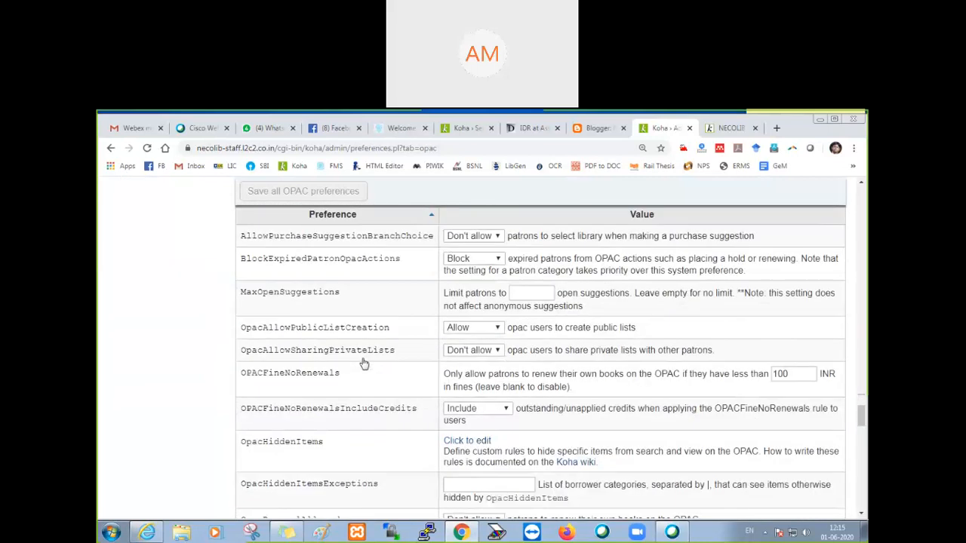
{"action": "scroll", "coordinate": [364, 364], "scroll_direction": "down", "scroll_amount": 15}
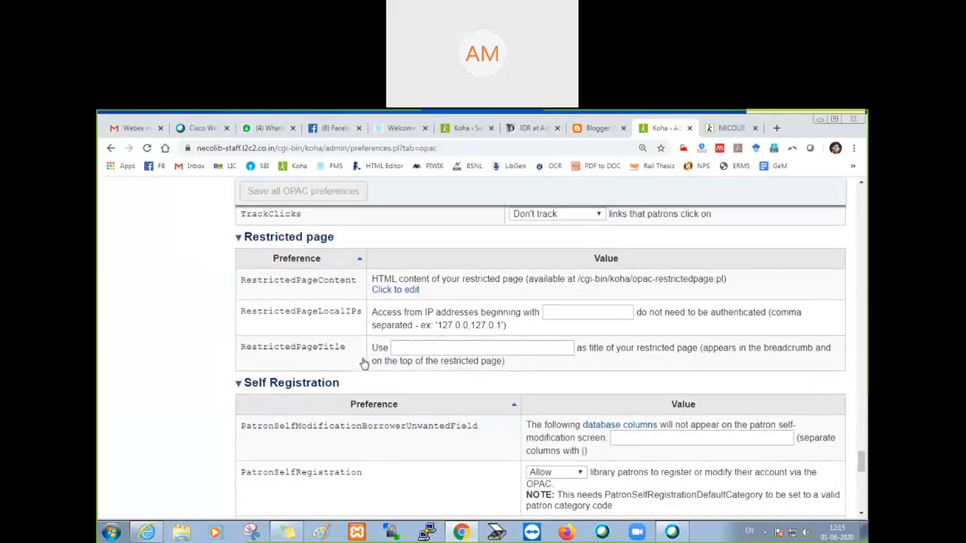
{"action": "scroll", "coordinate": [409, 319], "scroll_direction": "down", "scroll_amount": 1}
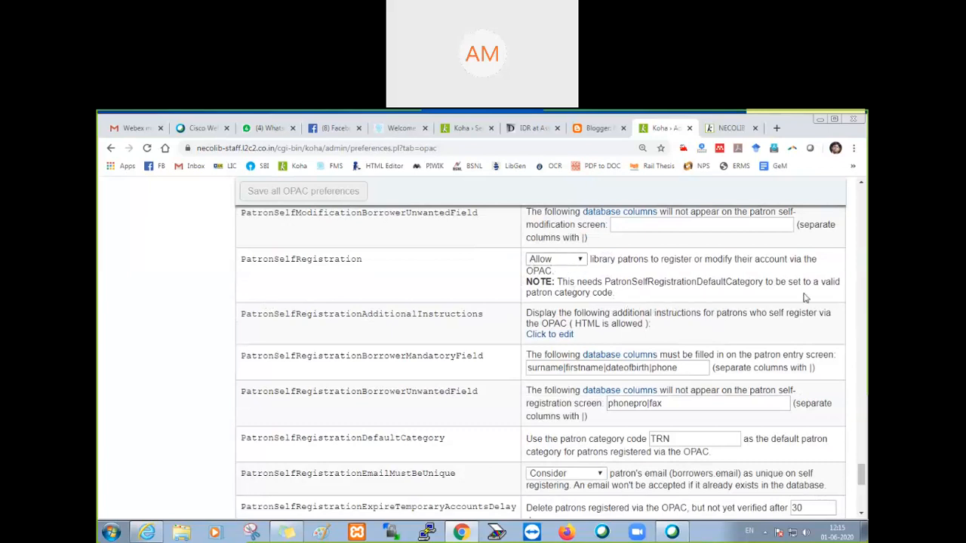
{"action": "scroll", "coordinate": [366, 328], "scroll_direction": "down", "scroll_amount": 1}
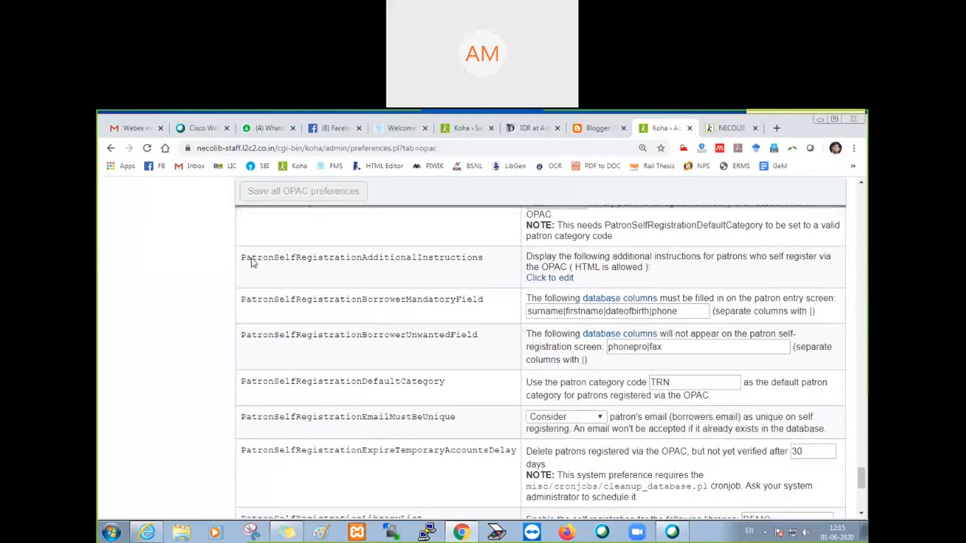
Step: Review the text stored in PatronSelfRegistrationAdditionalInstructions and the columns listed in PatronSelfRegistrationBorrowerMandatoryField
{"action": "left_click_drag", "start_coordinate": [246, 260], "coordinate": [489, 266]}
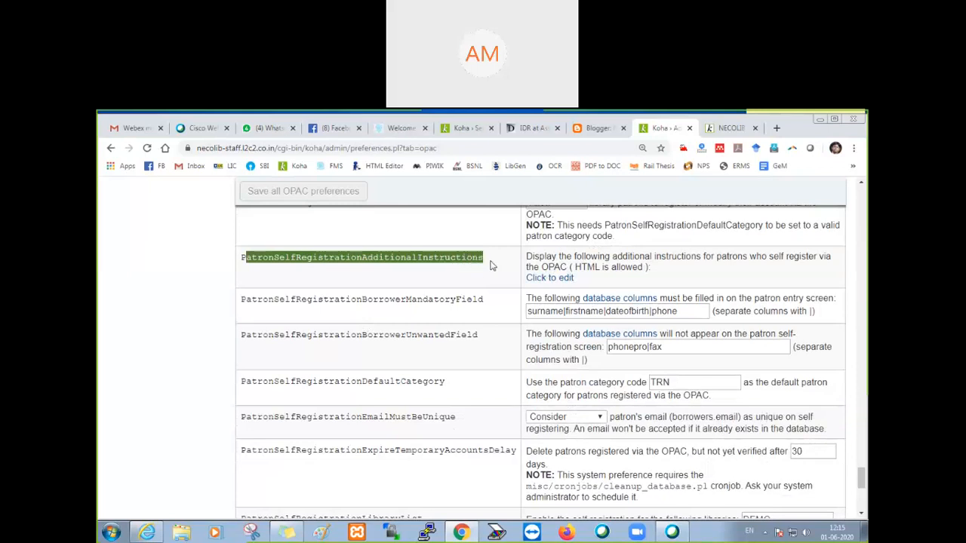
{"action": "left_click", "coordinate": [547, 278]}
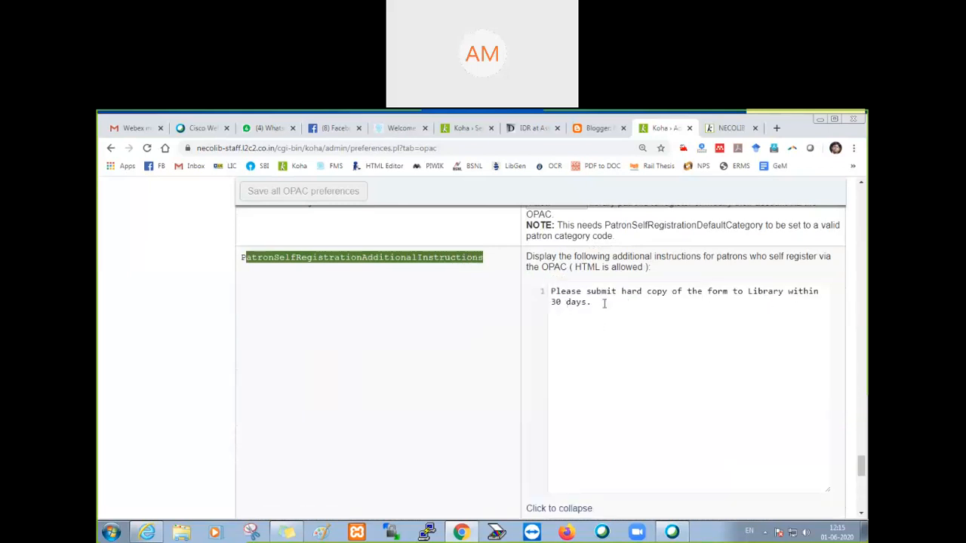
{"action": "left_click", "coordinate": [556, 511]}
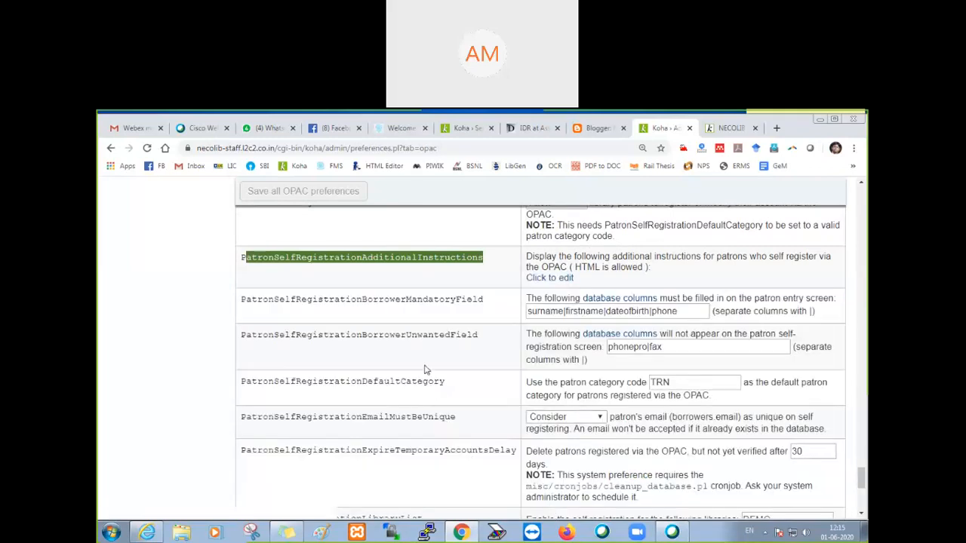
{"action": "double_click", "coordinate": [357, 300]}
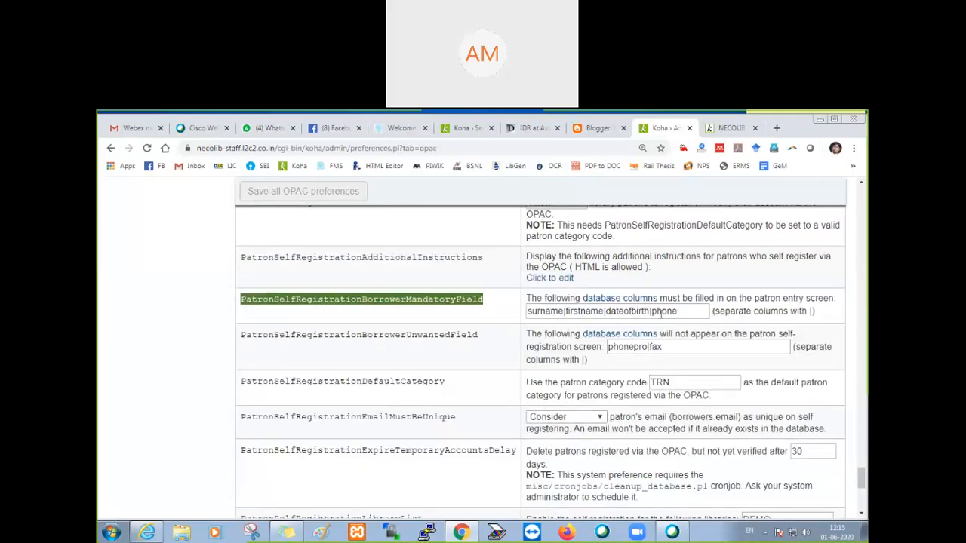
{"action": "left_click", "coordinate": [344, 316]}
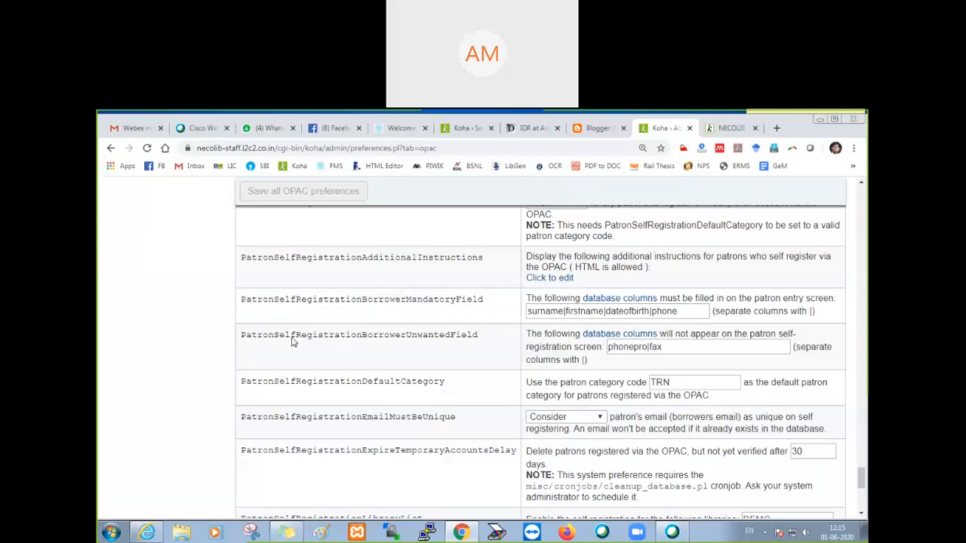
Step: Check the PatronSelfRegistrationDefaultCategory code and the PatronSelfRegistrationEmailMustBeUnique setting
{"action": "scroll", "coordinate": [446, 346], "scroll_direction": "down", "scroll_amount": 1}
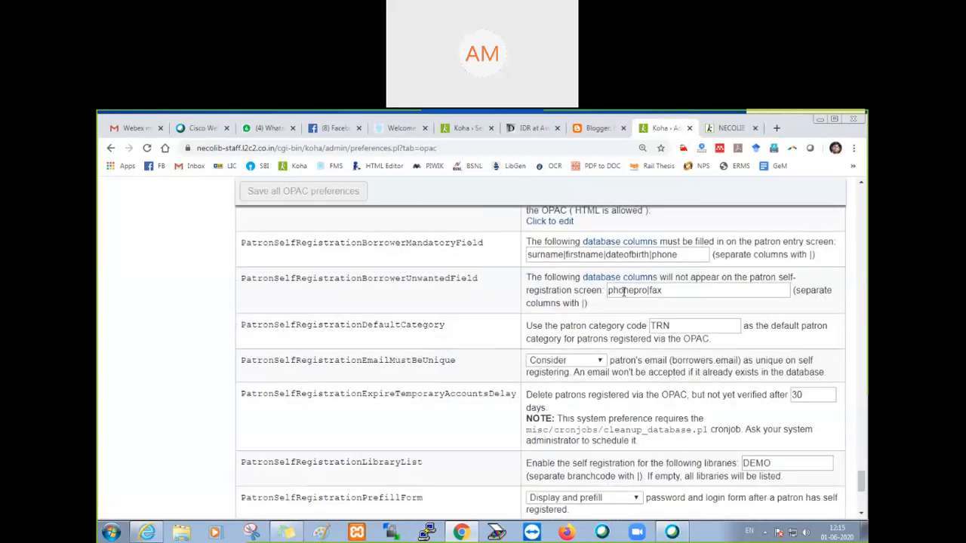
{"action": "double_click", "coordinate": [322, 329]}
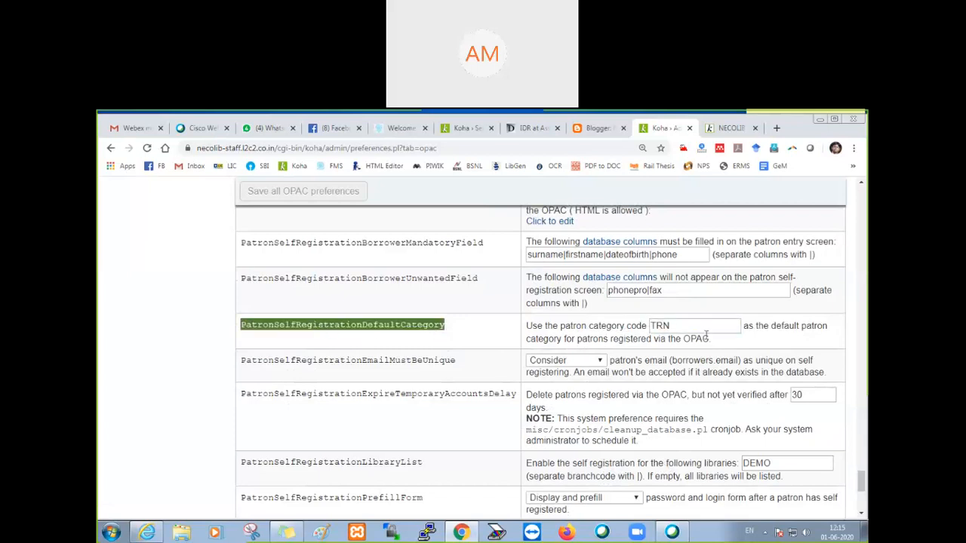
{"action": "left_click", "coordinate": [664, 329]}
{"action": "double_click", "coordinate": [661, 326]}
{"action": "scroll", "coordinate": [470, 343], "scroll_direction": "down", "scroll_amount": 1}
{"action": "double_click", "coordinate": [362, 307]}
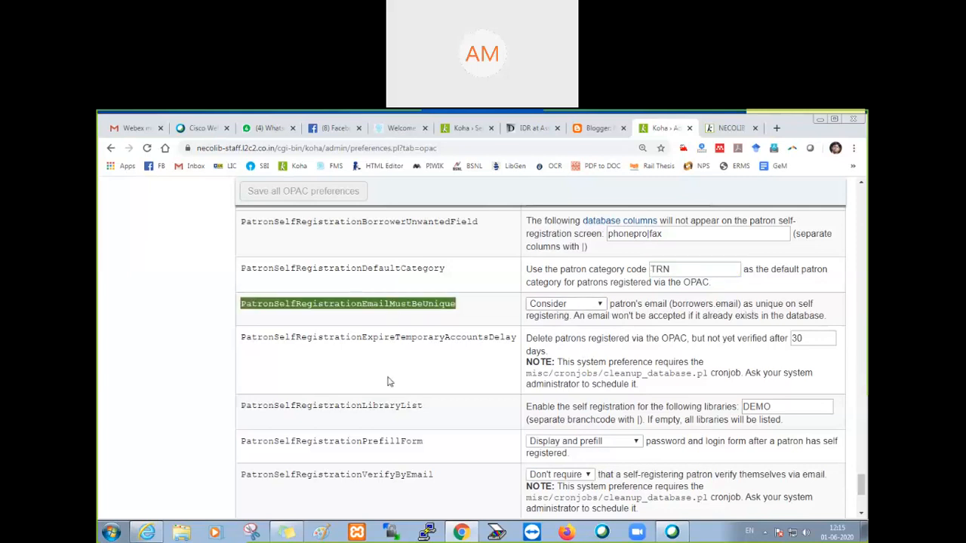
Step: Check the self-registration preferences for temporary account expiry delay, library list and prefilled login form
{"action": "scroll", "coordinate": [387, 382], "scroll_direction": "down", "scroll_amount": 1}
{"action": "double_click", "coordinate": [368, 284]}
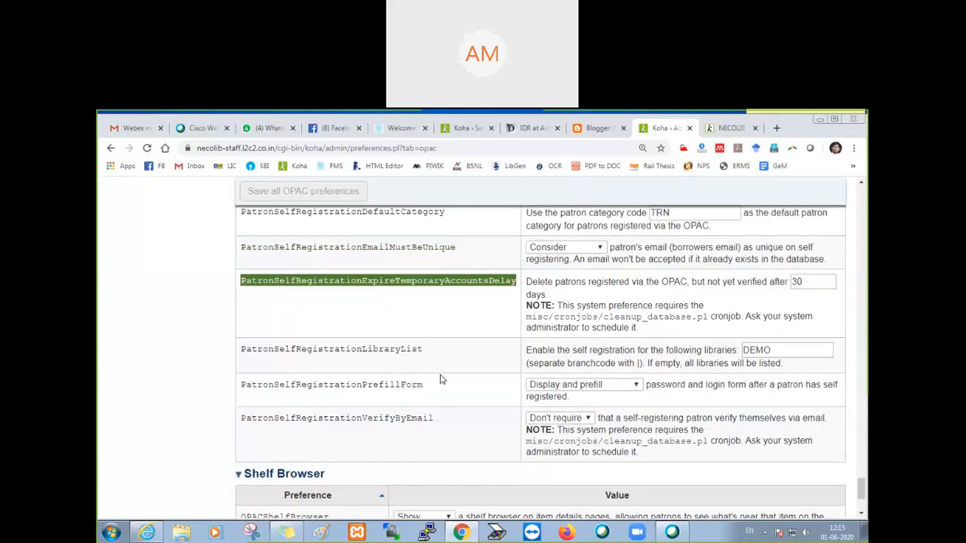
{"action": "scroll", "coordinate": [441, 380], "scroll_direction": "down", "scroll_amount": 1}
{"action": "left_click", "coordinate": [368, 298]}
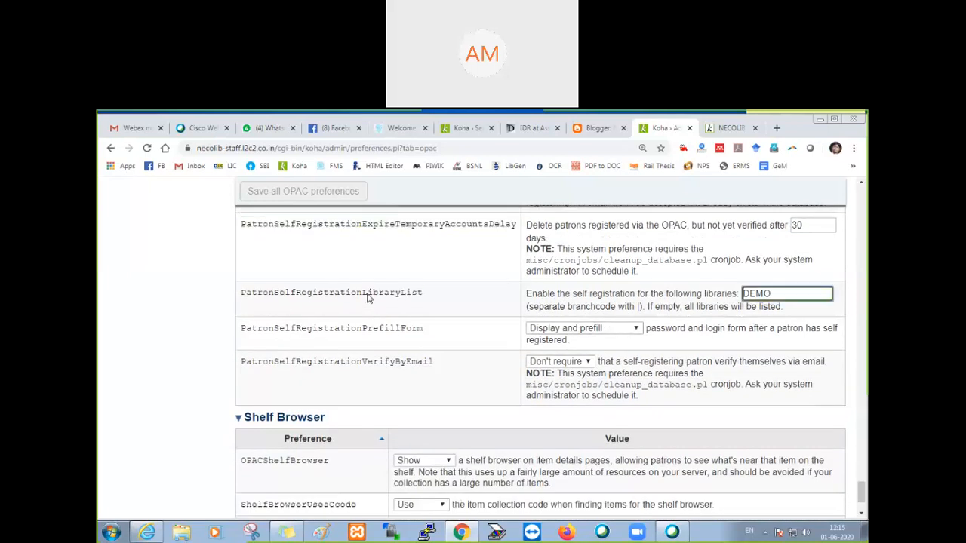
{"action": "double_click", "coordinate": [368, 297]}
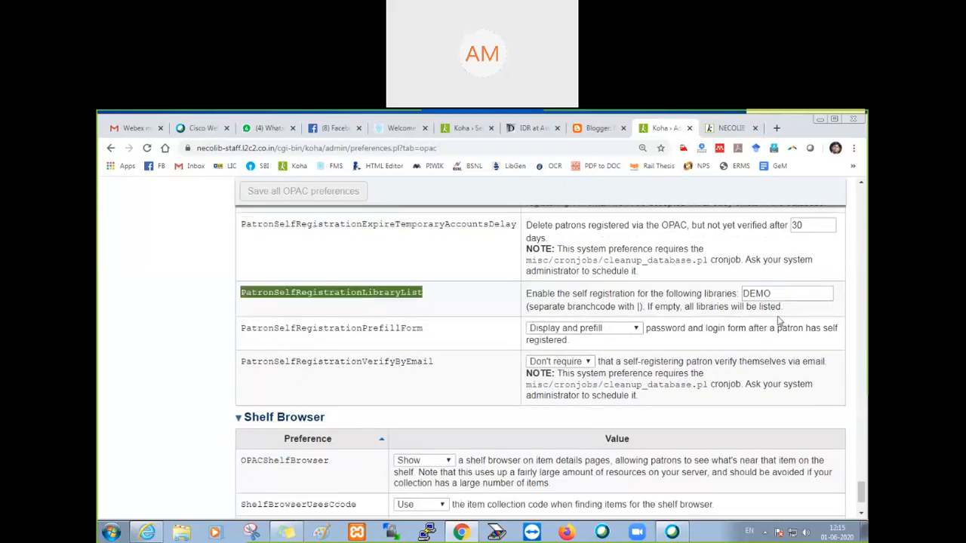
{"action": "double_click", "coordinate": [386, 337]}
Step: Set PatronSelfRegistrationVerifyByEmail to Require and save all OPAC preferences
{"action": "left_click", "coordinate": [390, 364]}
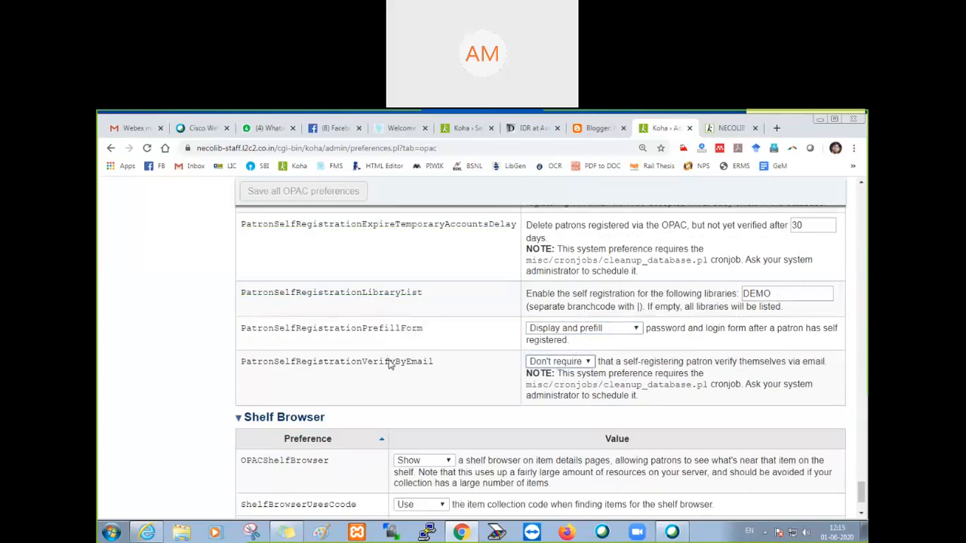
{"action": "double_click", "coordinate": [390, 363]}
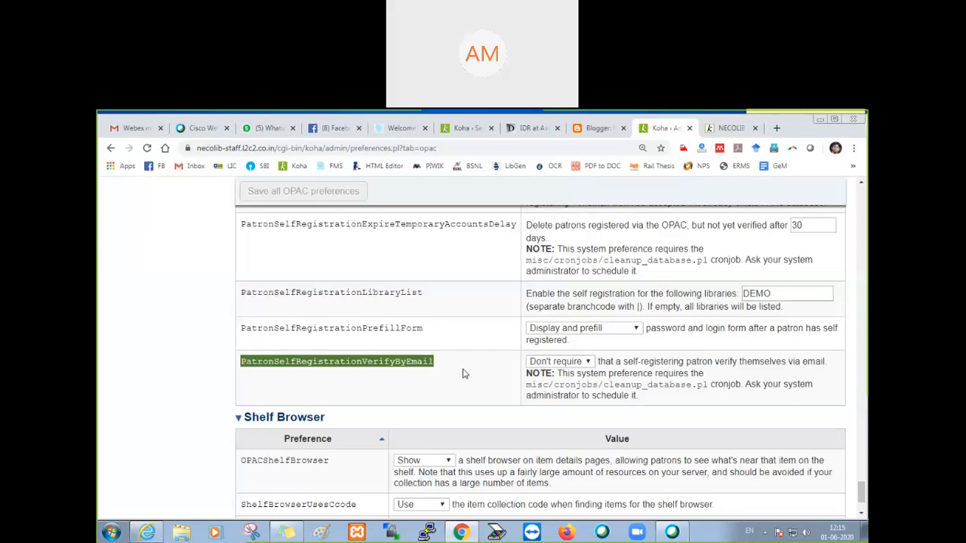
{"action": "left_click", "coordinate": [462, 370]}
{"action": "left_click", "coordinate": [578, 362]}
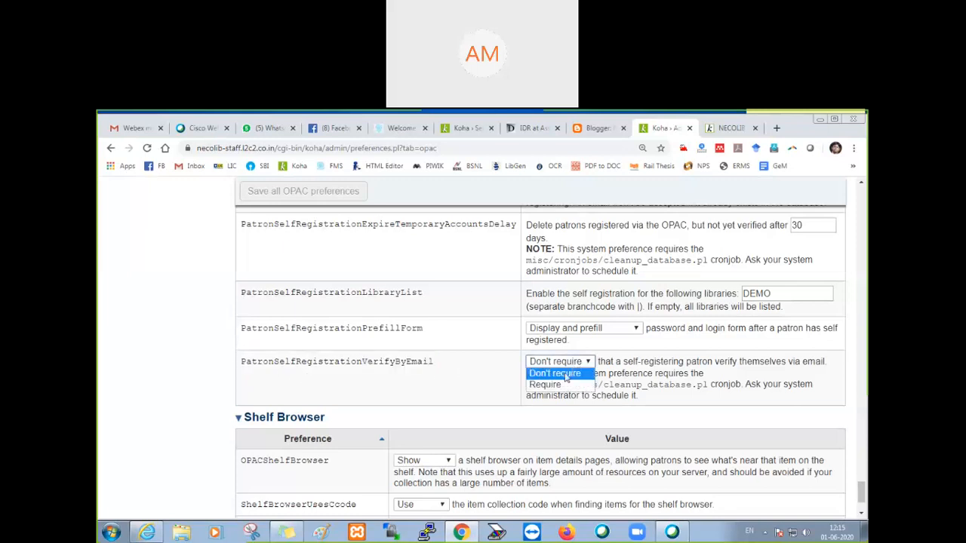
{"action": "left_click", "coordinate": [558, 385]}
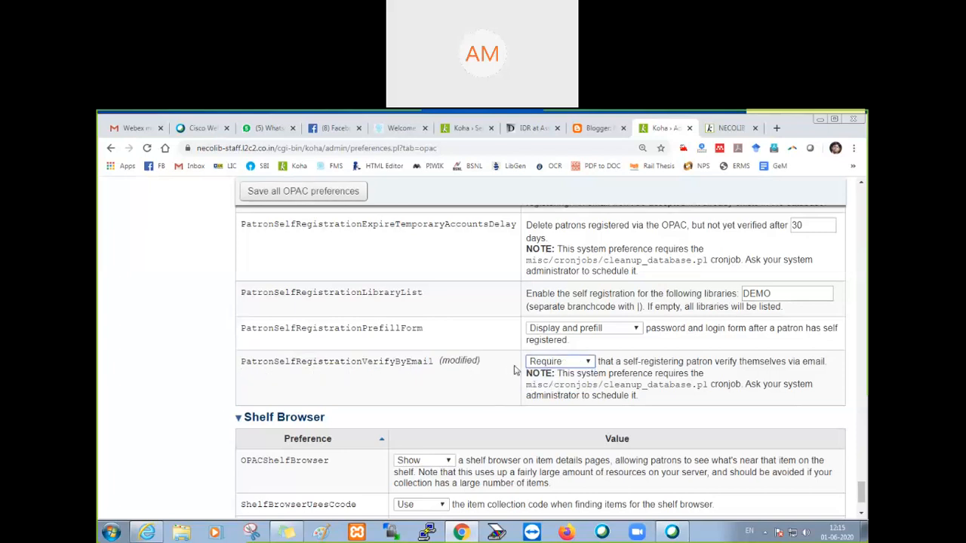
{"action": "left_click", "coordinate": [341, 193]}
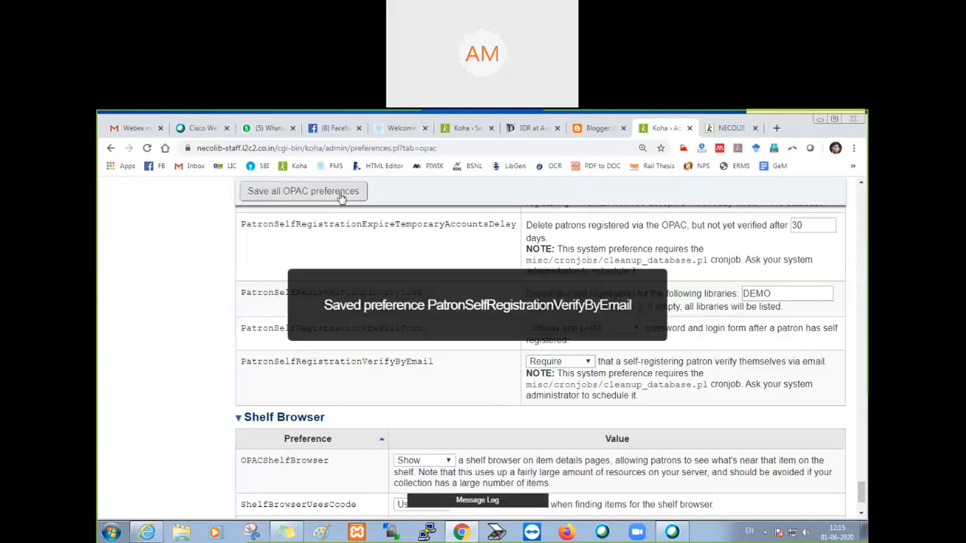
Step: Open a new OPAC registration form and enter the patron's surname and first name
{"action": "left_click", "coordinate": [709, 131]}
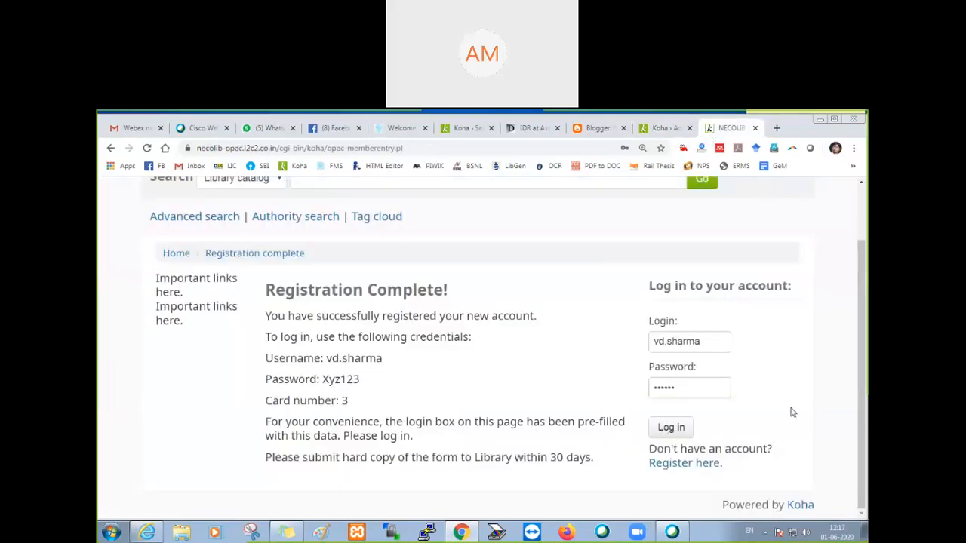
{"action": "left_click", "coordinate": [689, 472]}
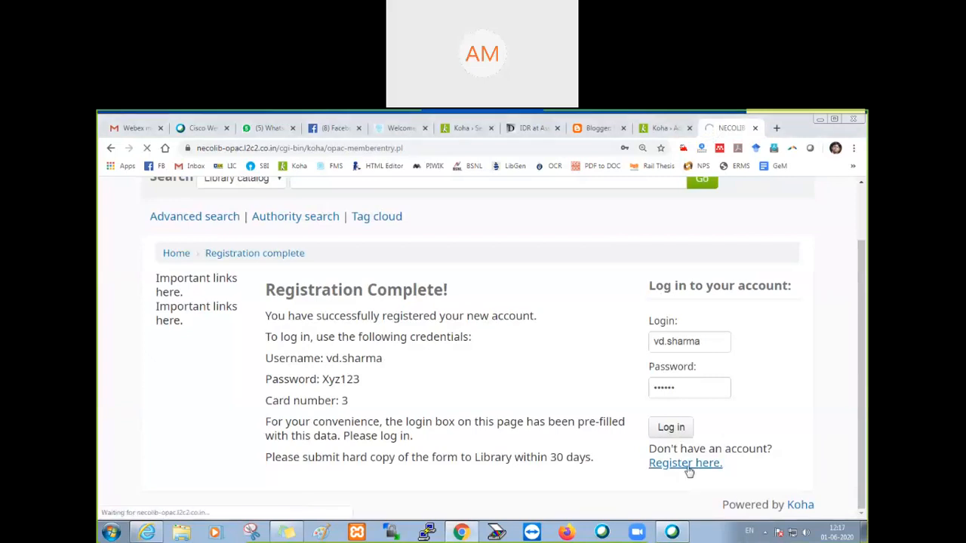
{"action": "scroll", "coordinate": [394, 425], "scroll_direction": "down", "scroll_amount": 2}
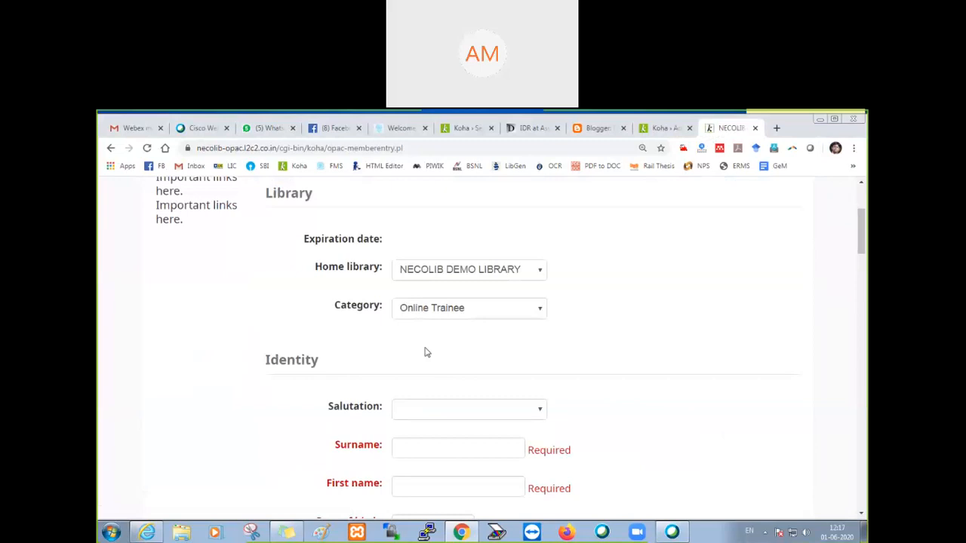
{"action": "scroll", "coordinate": [413, 362], "scroll_direction": "down", "scroll_amount": 2}
{"action": "left_click", "coordinate": [424, 281]}
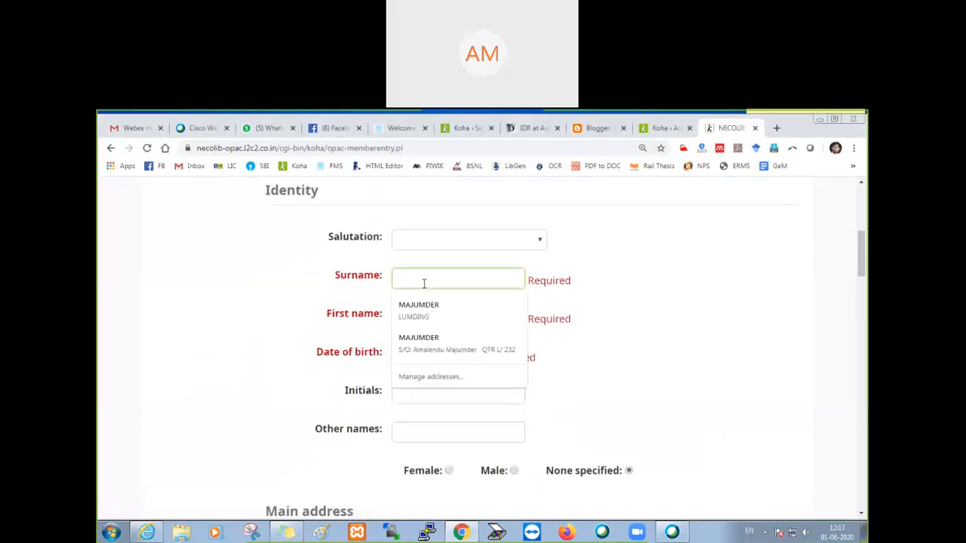
{"action": "type", "text": "Singh"}
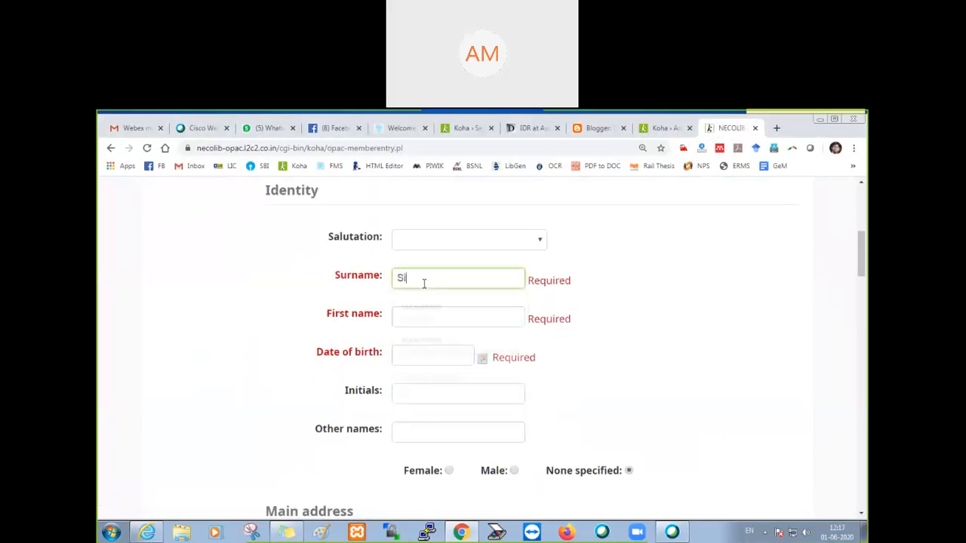
{"action": "key", "text": "Tab"}
{"action": "type", "text": "S K"}
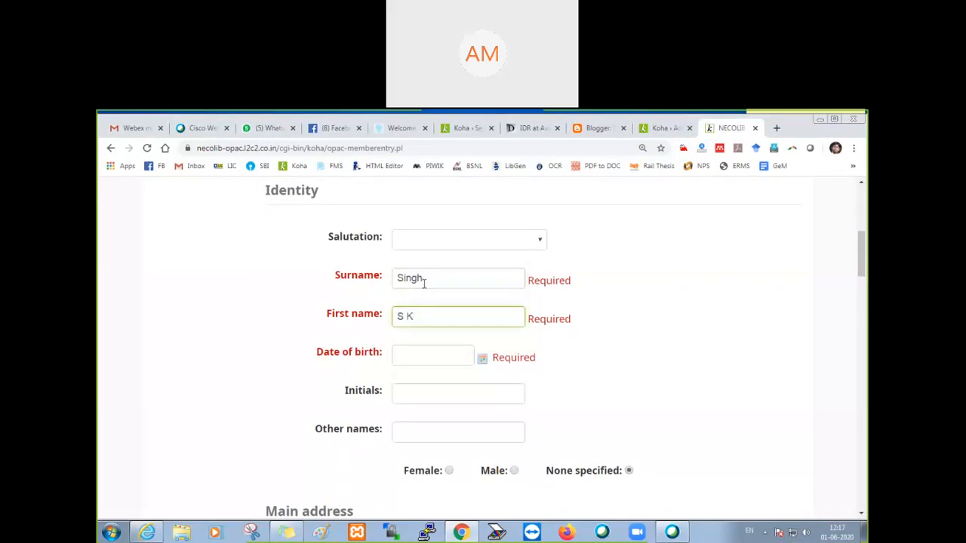
Step: Fill in the patron's date of birth using the calendar
{"action": "left_click", "coordinate": [421, 351]}
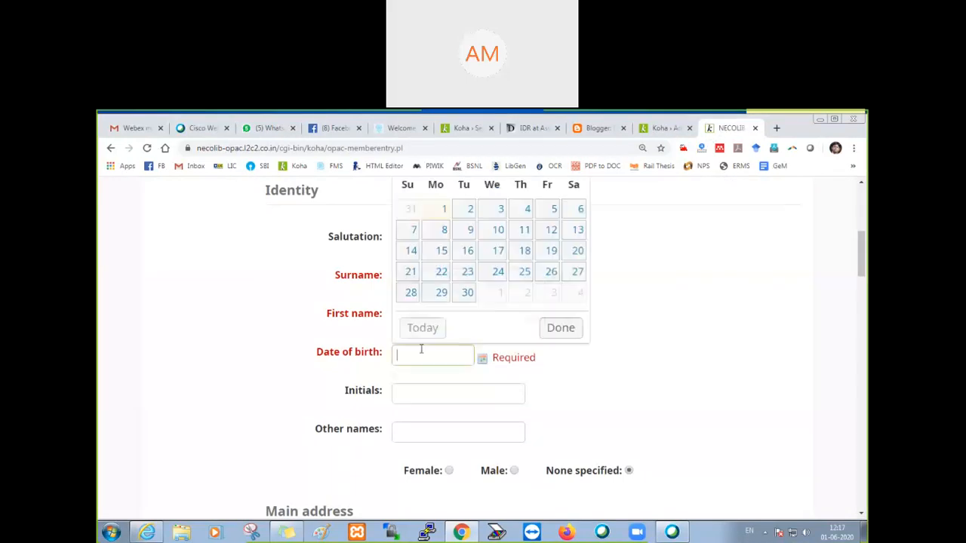
{"action": "scroll", "coordinate": [503, 329], "scroll_direction": "up", "scroll_amount": 2}
{"action": "left_click", "coordinate": [524, 330]}
{"action": "scroll", "coordinate": [520, 260], "scroll_direction": "up", "scroll_amount": 5}
{"action": "scroll", "coordinate": [523, 185], "scroll_direction": "up", "scroll_amount": 3}
{"action": "left_click", "coordinate": [521, 182]}
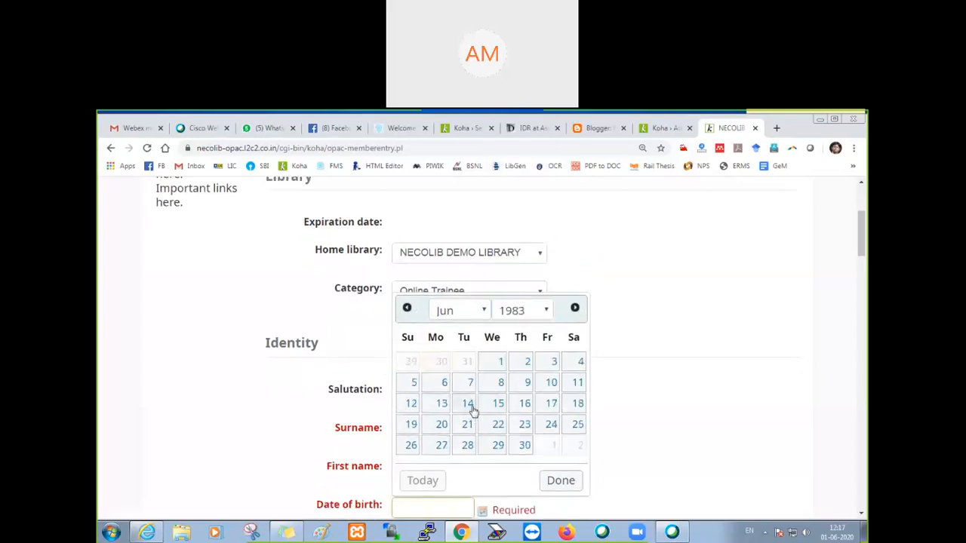
{"action": "left_click", "coordinate": [473, 404]}
Step: Enter the patron's primary phone number and primary email address in the contact information
{"action": "scroll", "coordinate": [551, 418], "scroll_direction": "down", "scroll_amount": 4}
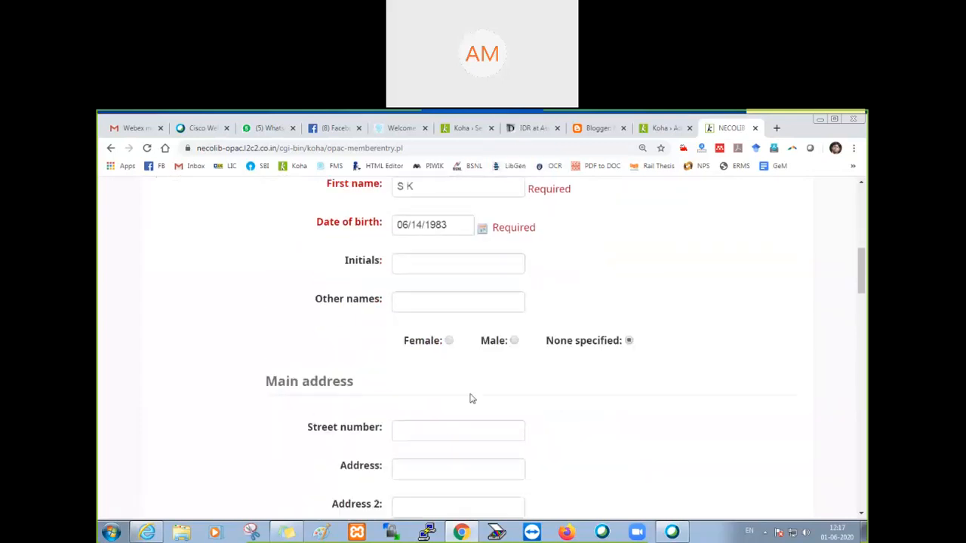
{"action": "scroll", "coordinate": [457, 372], "scroll_direction": "down", "scroll_amount": 2}
{"action": "scroll", "coordinate": [457, 373], "scroll_direction": "down", "scroll_amount": 2}
{"action": "left_click", "coordinate": [430, 427]}
{"action": "type", "text": "6468"}
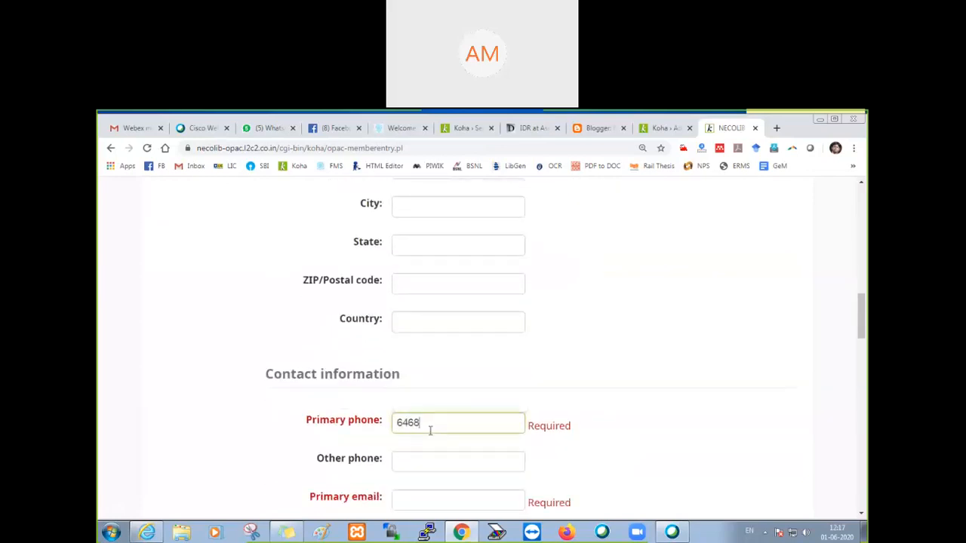
{"action": "scroll", "coordinate": [424, 466], "scroll_direction": "down", "scroll_amount": 1}
{"action": "left_click", "coordinate": [412, 449]}
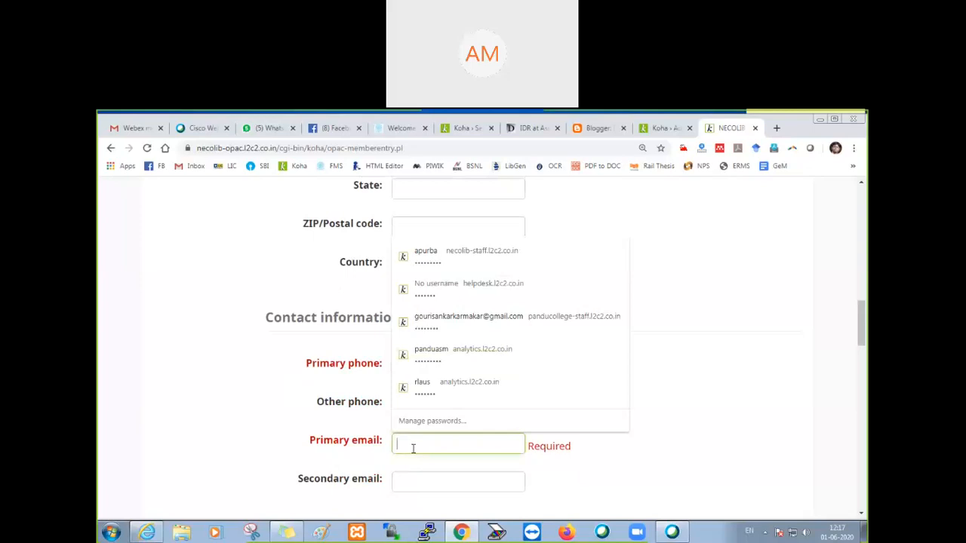
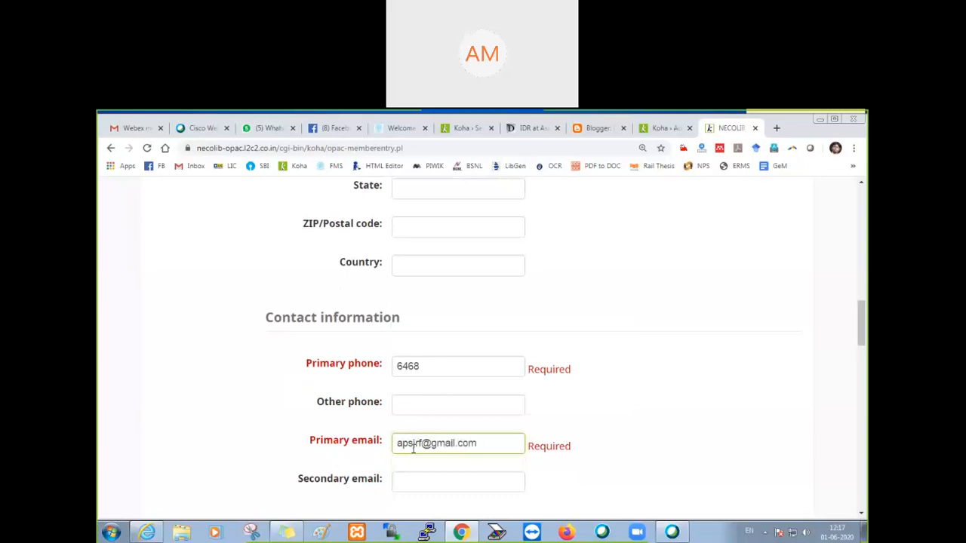
Step: Enter the account password and its confirmation, and fill in the displayed verification characters
{"action": "scroll", "coordinate": [412, 448], "scroll_direction": "down", "scroll_amount": 10}
{"action": "scroll", "coordinate": [411, 464], "scroll_direction": "down", "scroll_amount": 5}
{"action": "left_click", "coordinate": [399, 405]}
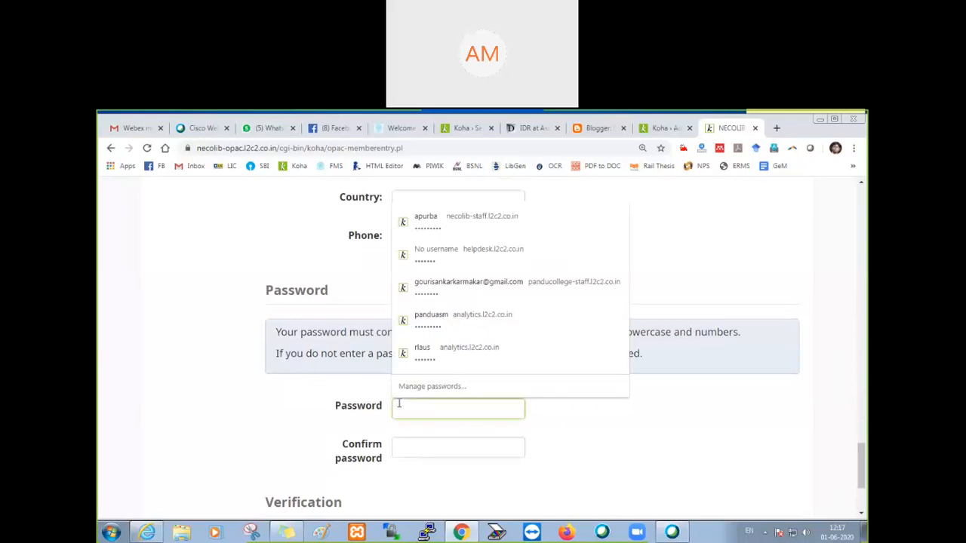
{"action": "type", "text": "••••••"}
{"action": "key", "text": "Tab"}
{"action": "type", "text": "••••••"}
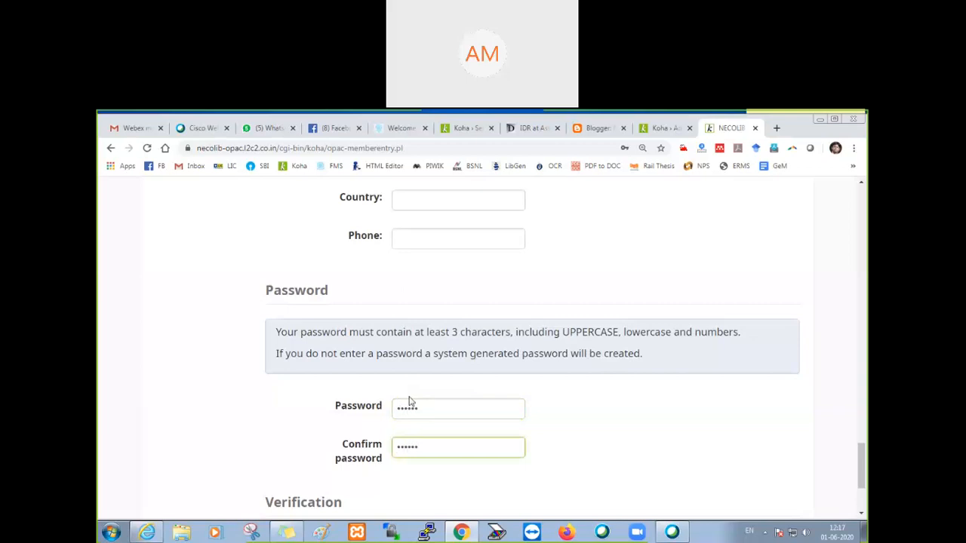
{"action": "scroll", "coordinate": [422, 400], "scroll_direction": "down", "scroll_amount": 3}
{"action": "left_click", "coordinate": [409, 404]}
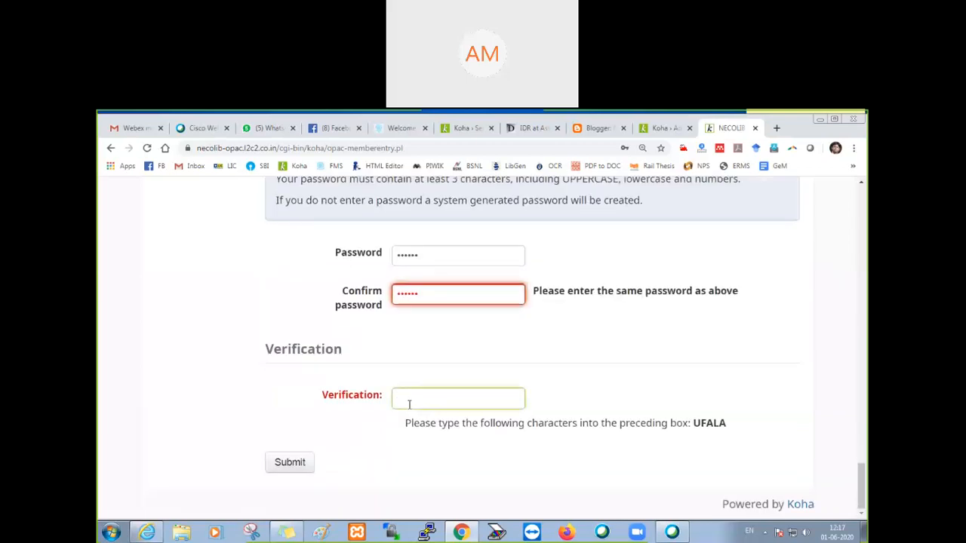
{"action": "type", "text": "UFALA"}
Step: Try re-entering only the password confirmation to match the account password
{"action": "left_click_drag", "start_coordinate": [431, 295], "coordinate": [386, 302]}
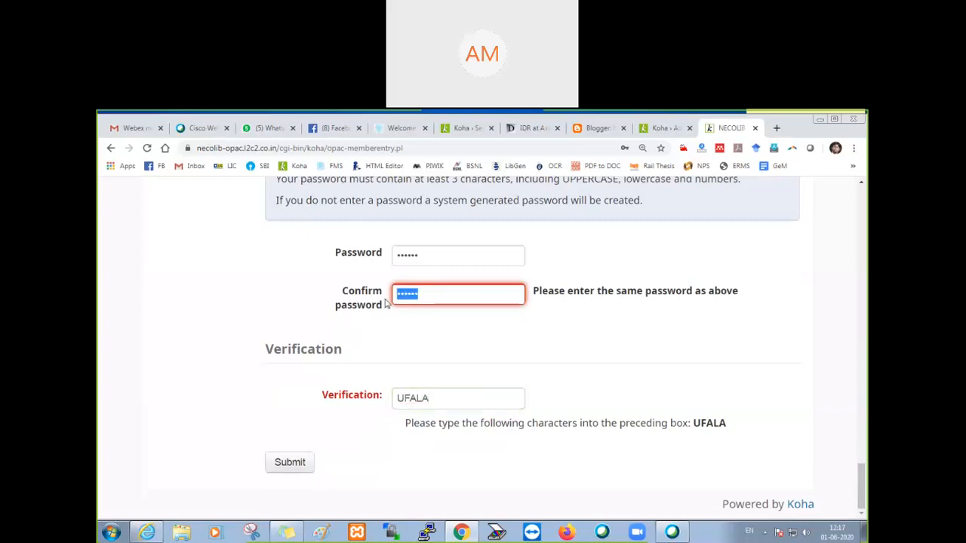
{"action": "type", "text": "******"}
{"action": "key", "text": "Tab"}
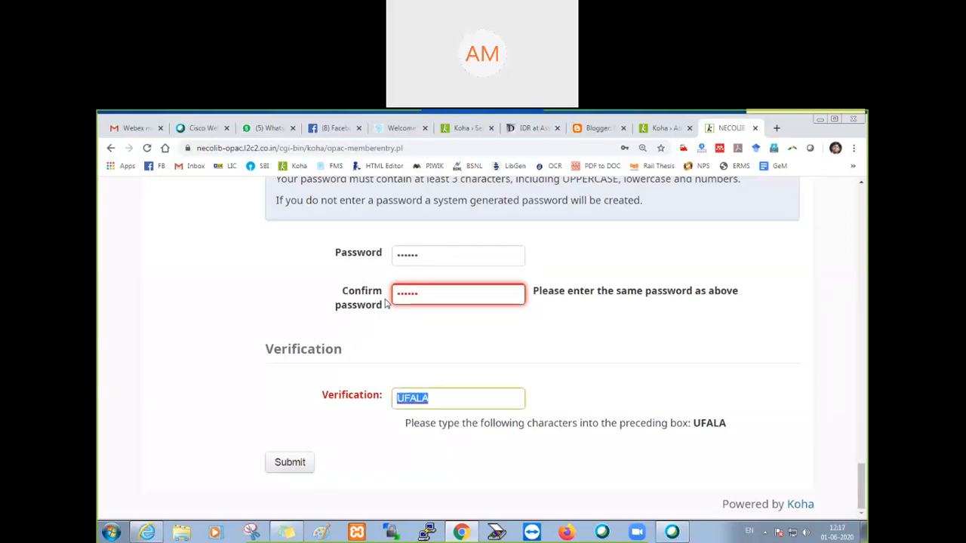
Step: Re-enter the account password and enter the same password in the confirmation field
{"action": "double_click", "coordinate": [408, 256]}
{"action": "type", "text": "******"}
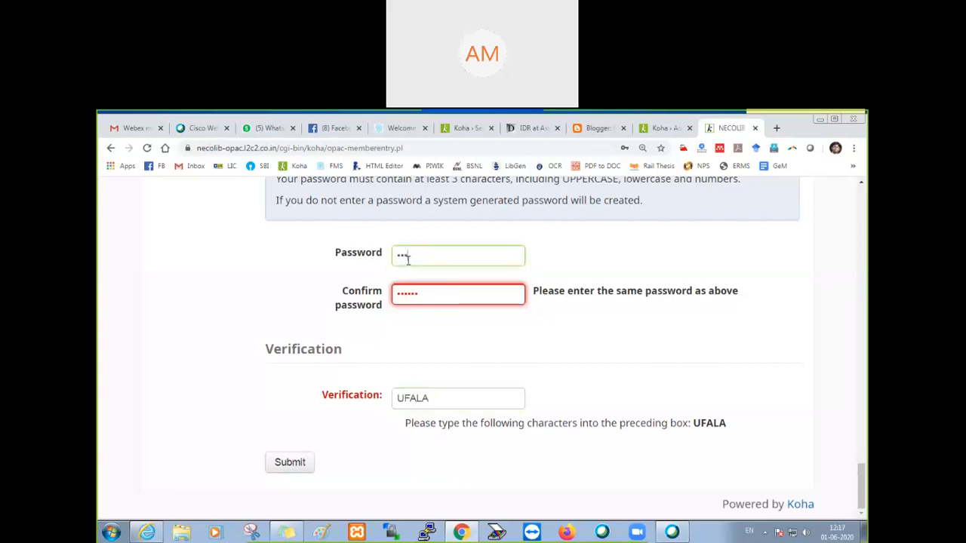
{"action": "key", "text": "Tab"}
{"action": "type", "text": "******"}
{"action": "key", "text": "Tab"}
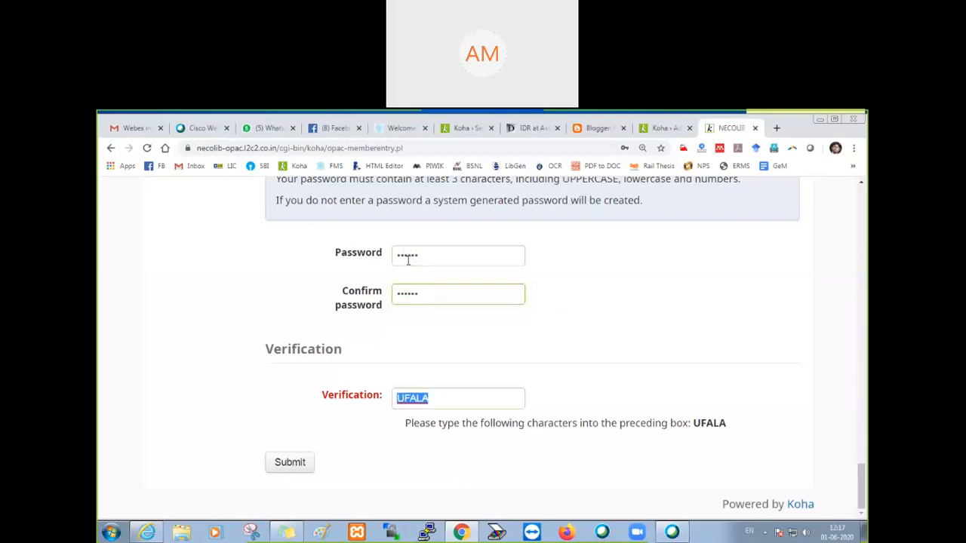
Step: Submit the registration, dismiss the browser's offer to save the password, and check the email address in the confirmation notice
{"action": "left_click", "coordinate": [290, 462]}
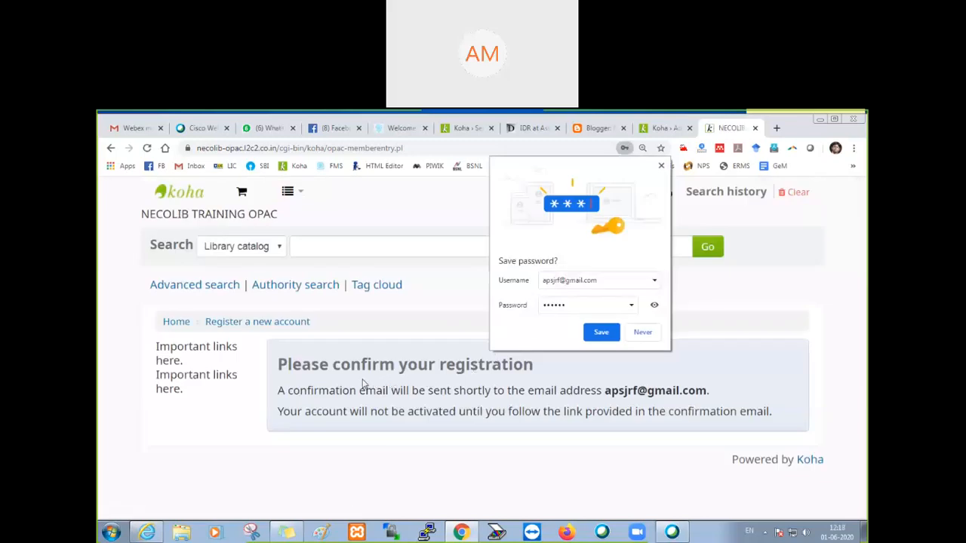
{"action": "left_click", "coordinate": [660, 165]}
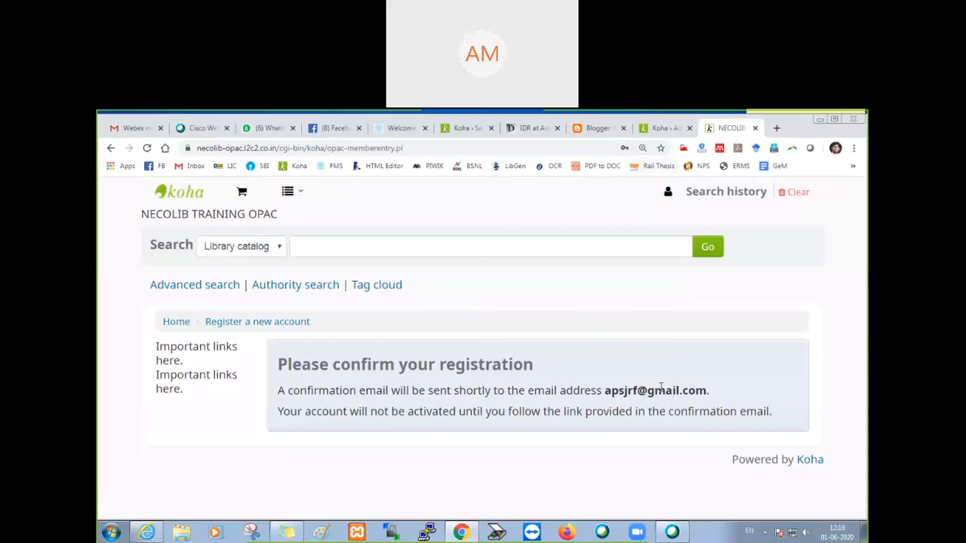
{"action": "left_click_drag", "start_coordinate": [604, 391], "coordinate": [707, 391]}
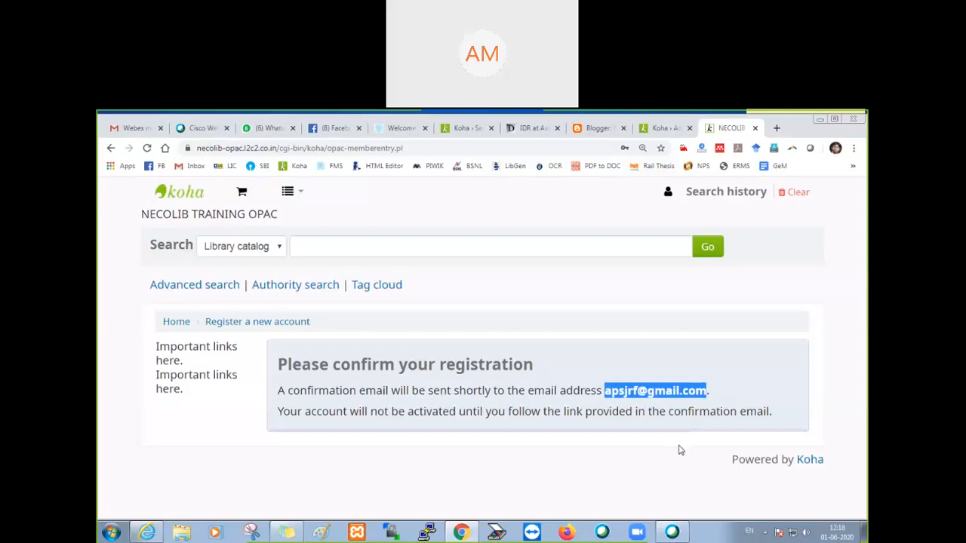
{"action": "left_click", "coordinate": [716, 510]}
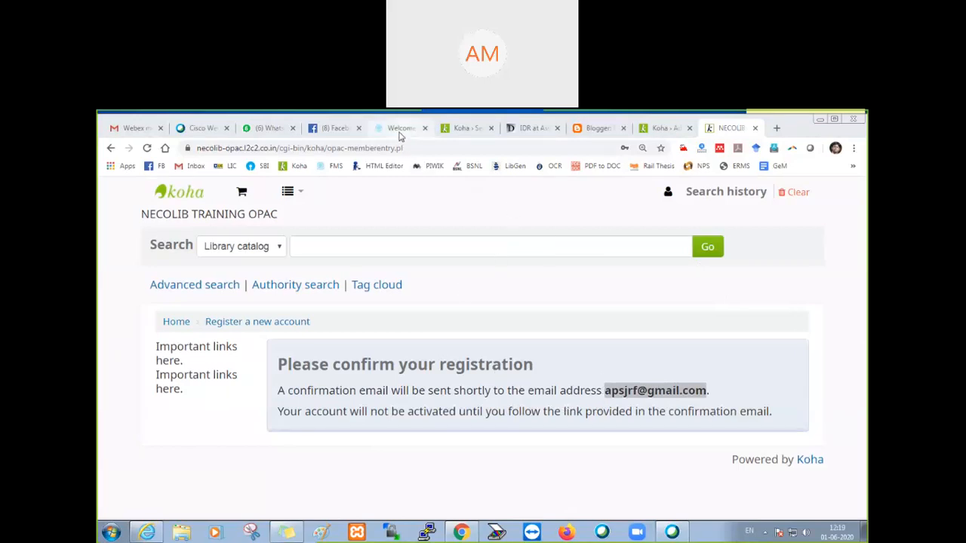
Step: Open the Patrons system preferences in the staff interface and locate the autoMemberNum setting
{"action": "left_click", "coordinate": [649, 129]}
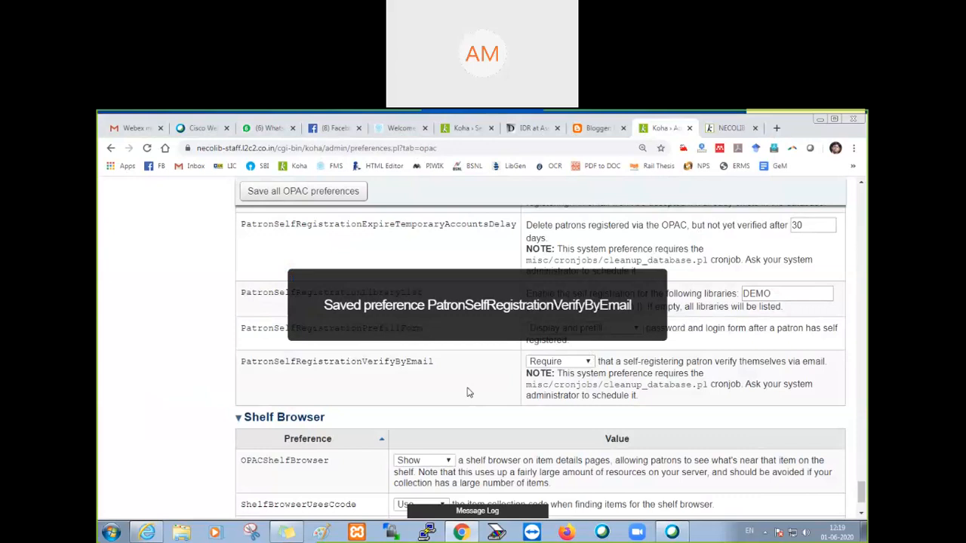
{"action": "scroll", "coordinate": [468, 407], "scroll_direction": "up", "scroll_amount": 15}
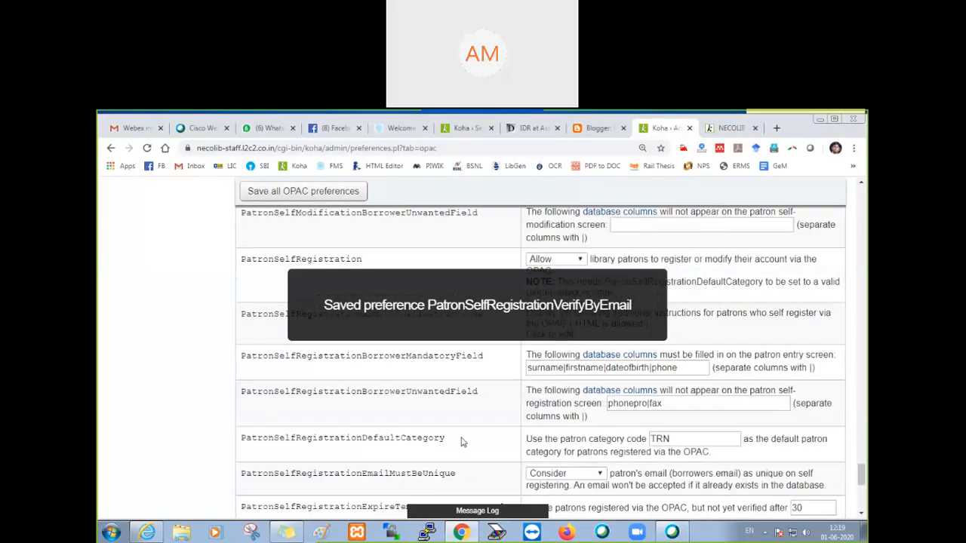
{"action": "scroll", "coordinate": [377, 468], "scroll_direction": "up", "scroll_amount": 20}
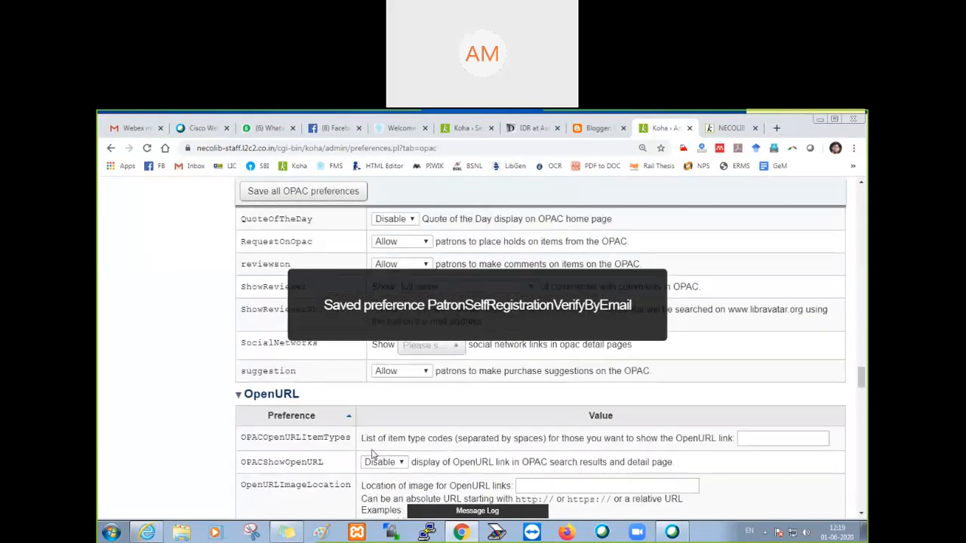
{"action": "scroll", "coordinate": [371, 455], "scroll_direction": "up", "scroll_amount": 20}
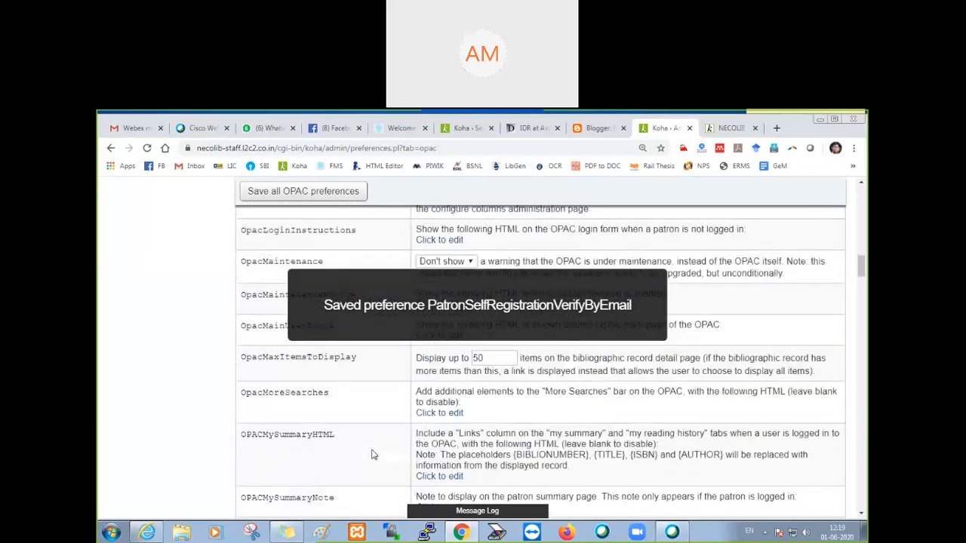
{"action": "scroll", "coordinate": [371, 455], "scroll_direction": "up", "scroll_amount": 2}
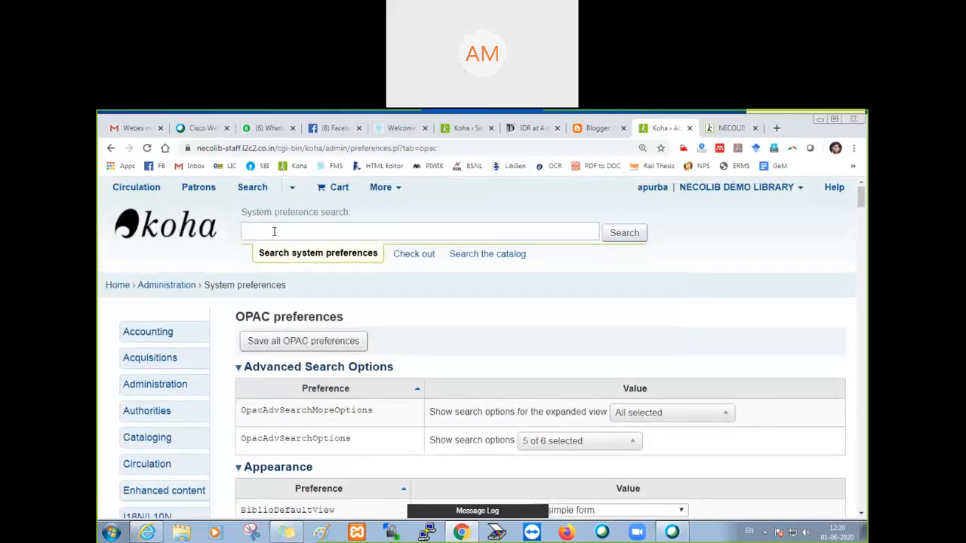
{"action": "scroll", "coordinate": [196, 319], "scroll_direction": "down", "scroll_amount": 4}
{"action": "scroll", "coordinate": [181, 310], "scroll_direction": "down", "scroll_amount": 1}
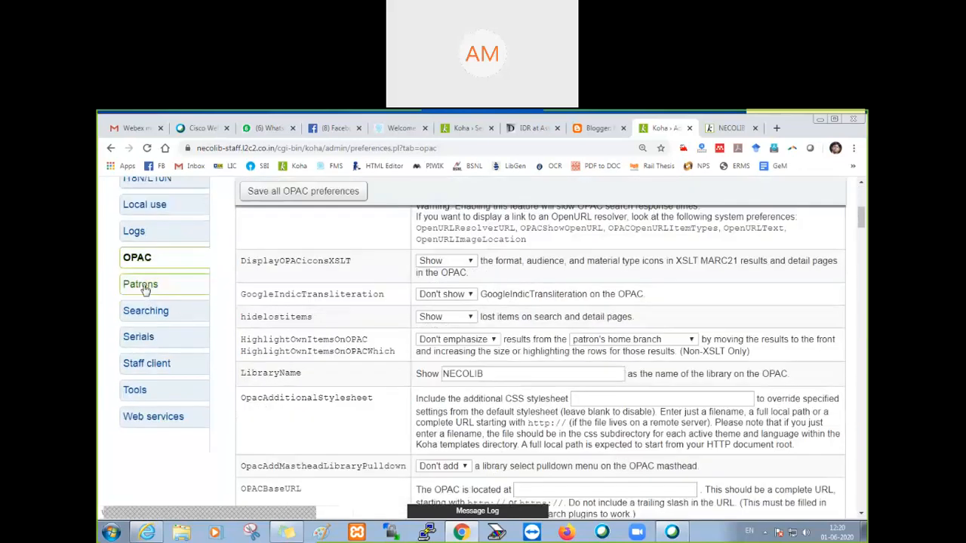
{"action": "left_click", "coordinate": [141, 285]}
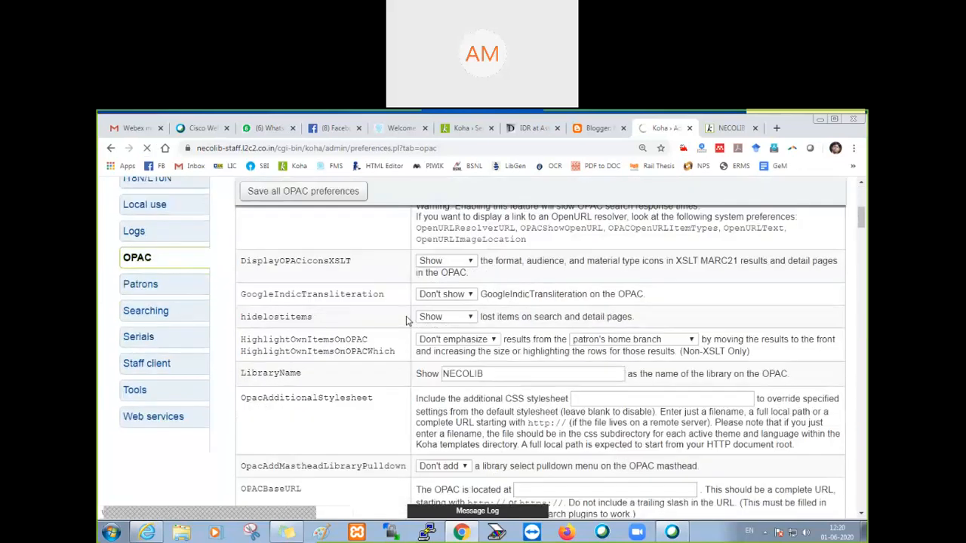
{"action": "scroll", "coordinate": [408, 332], "scroll_direction": "down", "scroll_amount": 5}
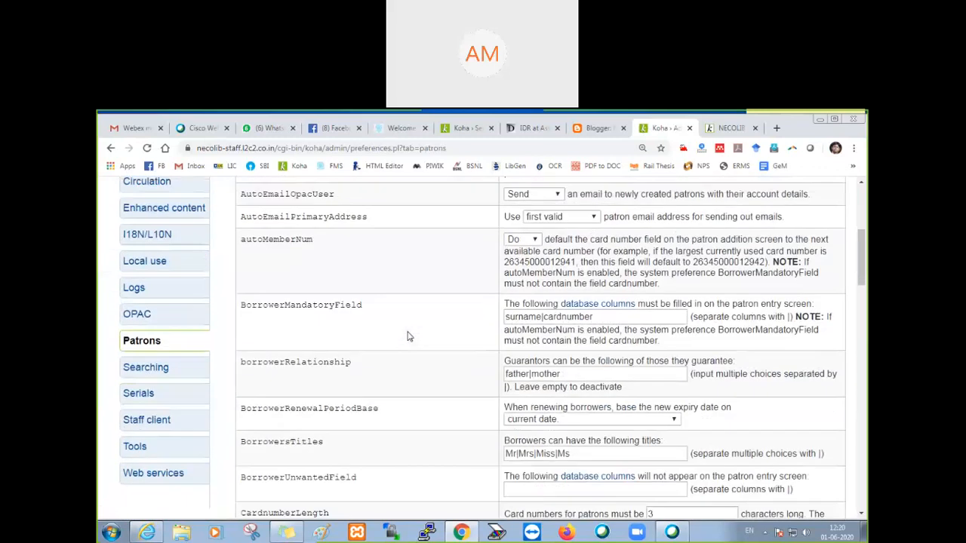
{"action": "left_click_drag", "start_coordinate": [240, 240], "coordinate": [335, 249]}
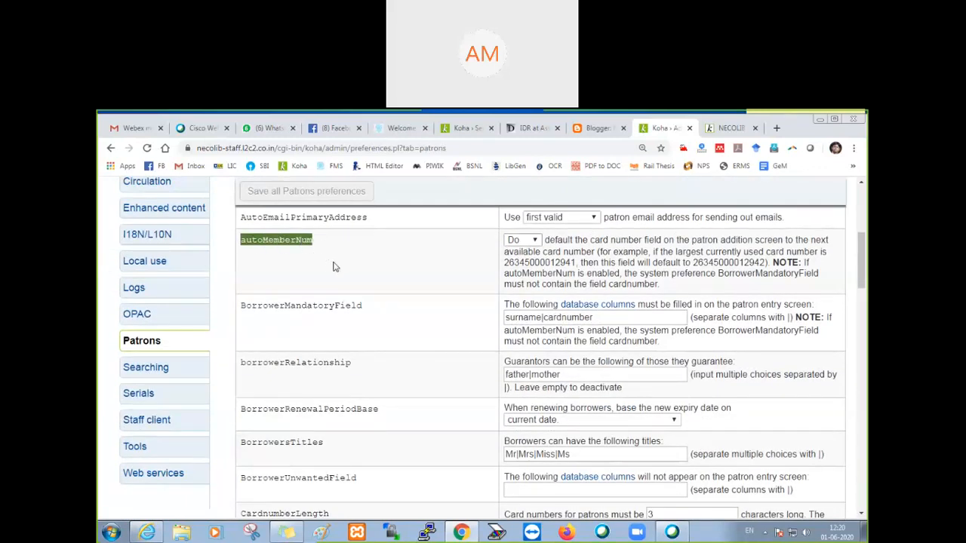
Step: Return to the Koha staff home page
{"action": "scroll", "coordinate": [334, 277], "scroll_direction": "up", "scroll_amount": 5}
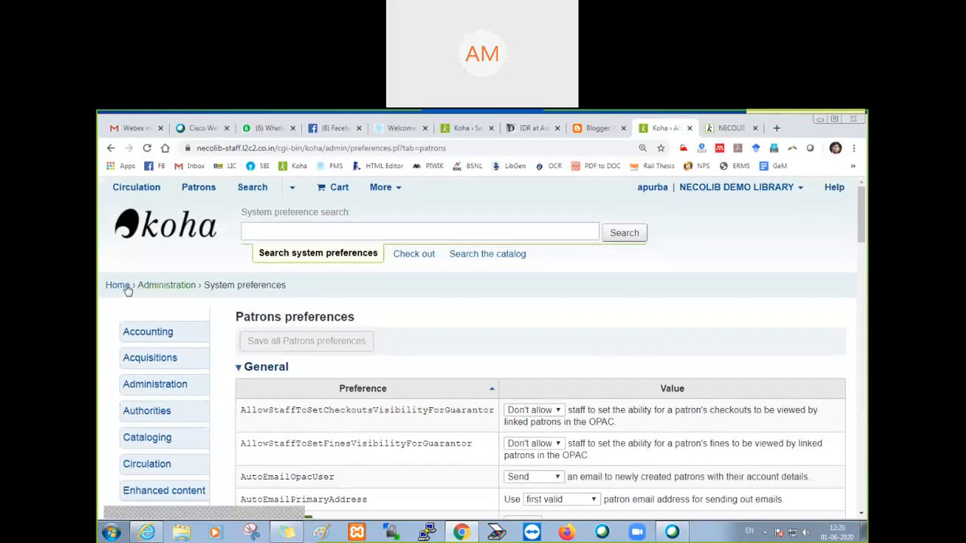
{"action": "left_click", "coordinate": [118, 291]}
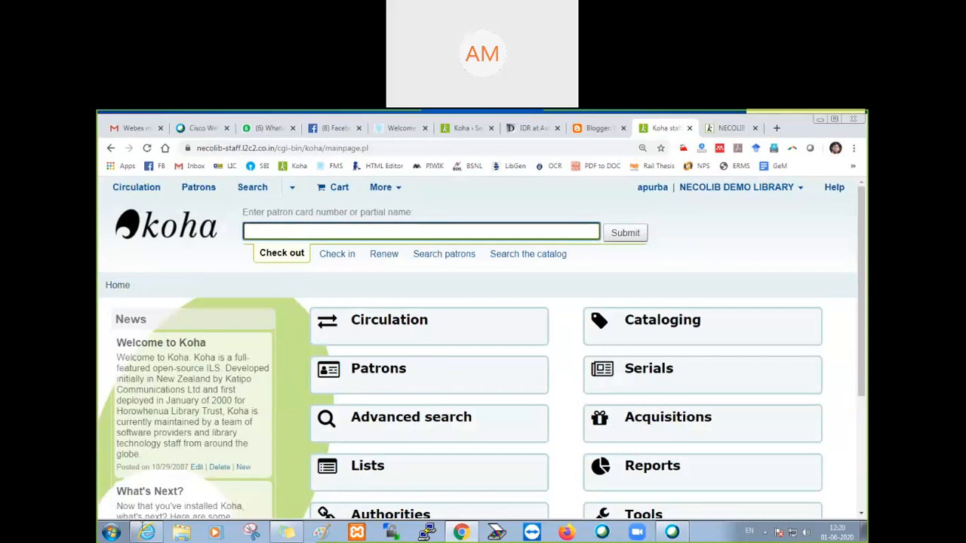
{"action": "left_click", "coordinate": [143, 530]}
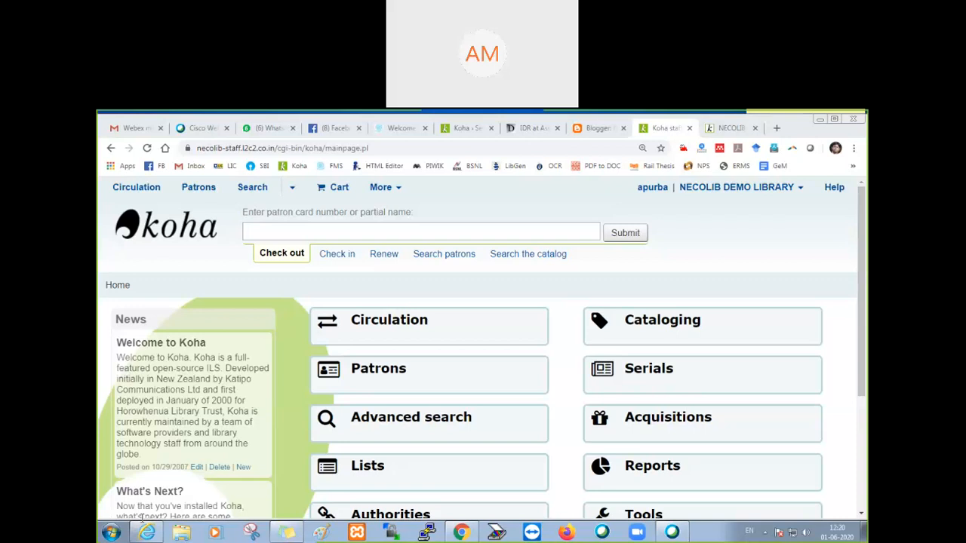
{"action": "left_click", "coordinate": [731, 128]}
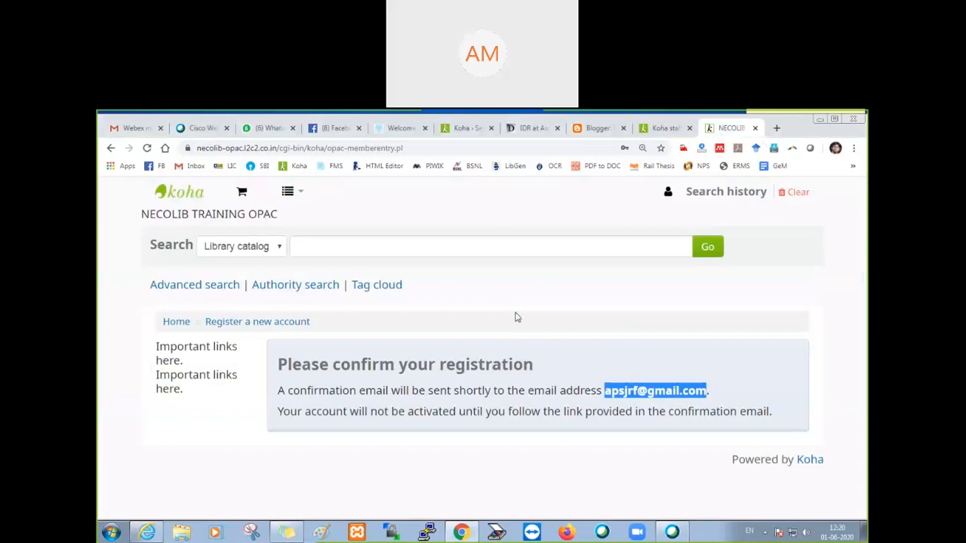
{"action": "left_click", "coordinate": [674, 130]}
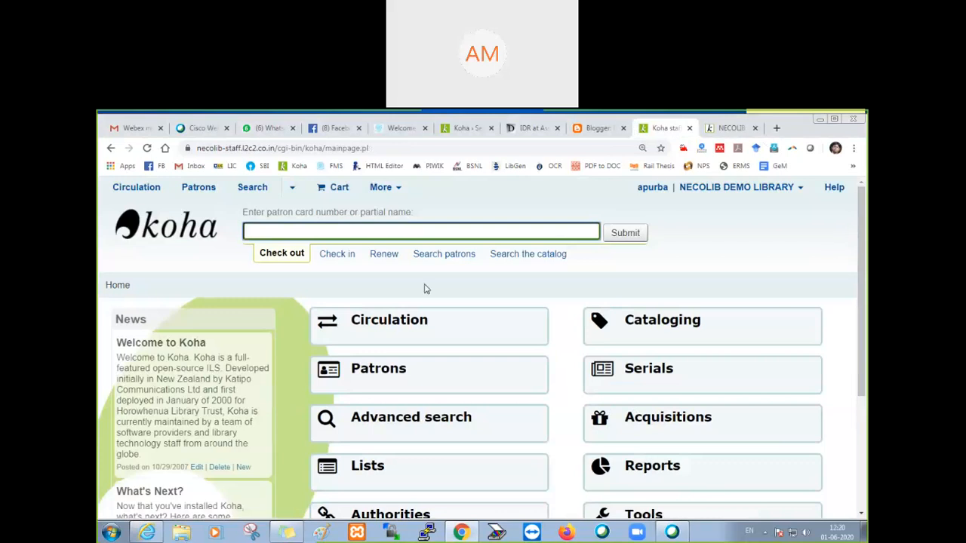
{"action": "left_click", "coordinate": [173, 483]}
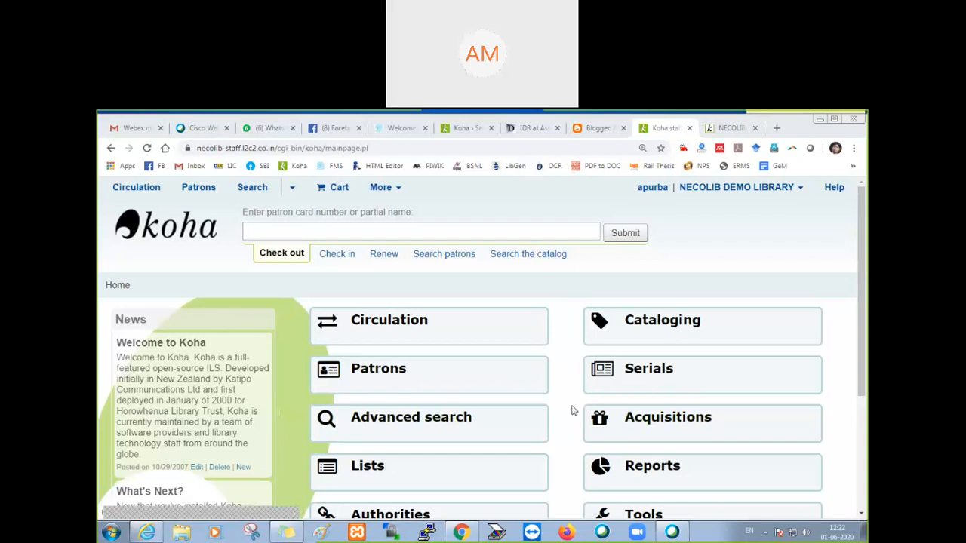
Step: Open the Patrons system preferences from Koha administration and bring the autoMemberNum preference into view
{"action": "scroll", "coordinate": [571, 409], "scroll_direction": "down", "scroll_amount": 3}
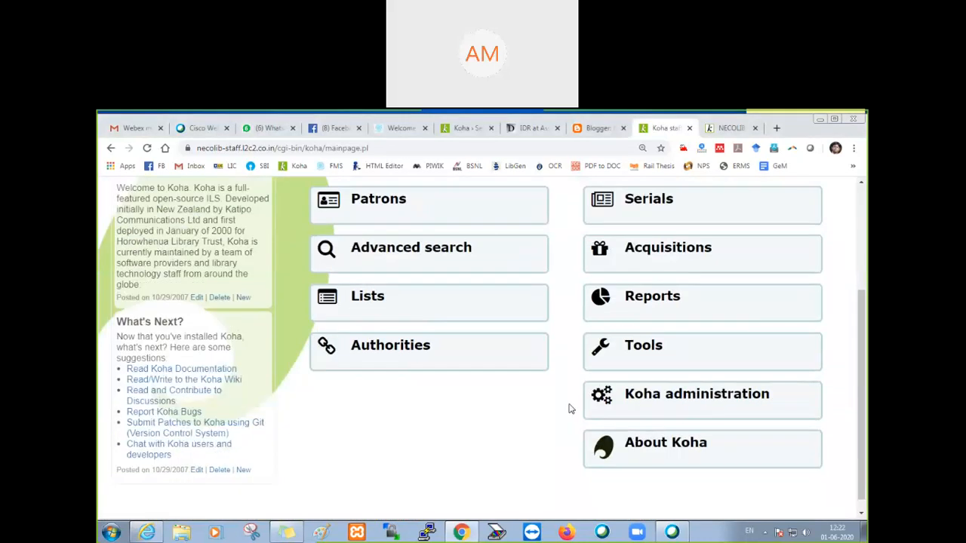
{"action": "left_click", "coordinate": [689, 404]}
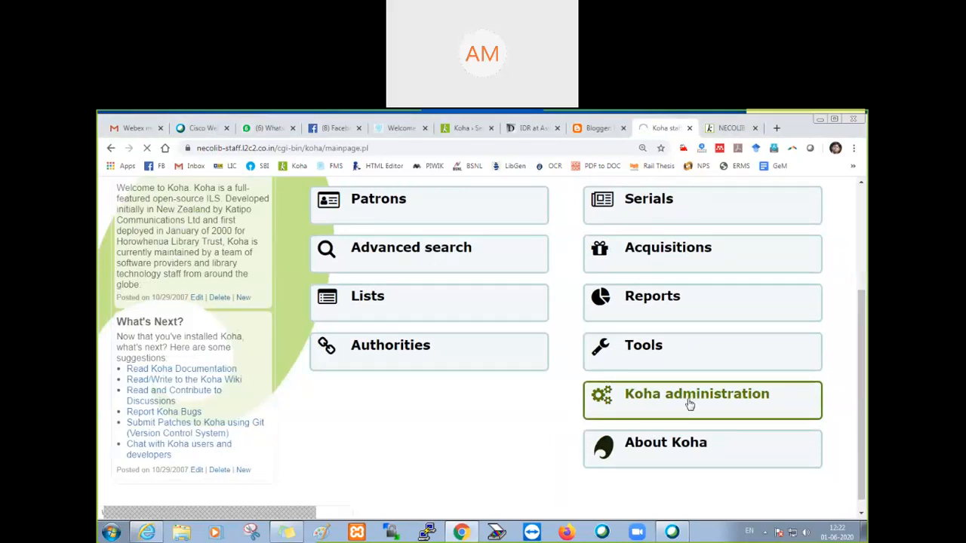
{"action": "scroll", "coordinate": [443, 388], "scroll_direction": "down", "scroll_amount": 4}
{"action": "left_click", "coordinate": [230, 415]}
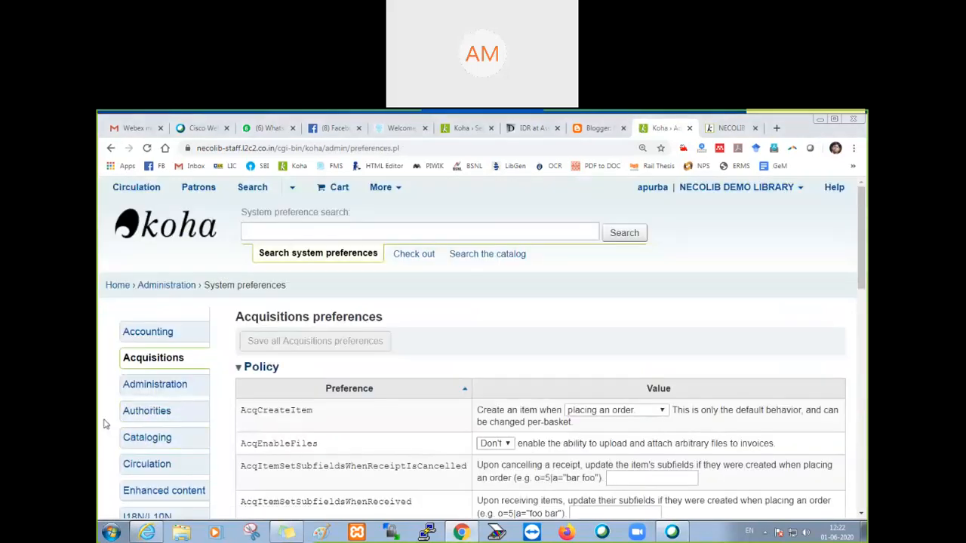
{"action": "scroll", "coordinate": [105, 425], "scroll_direction": "down", "scroll_amount": 3}
{"action": "left_click", "coordinate": [140, 399]}
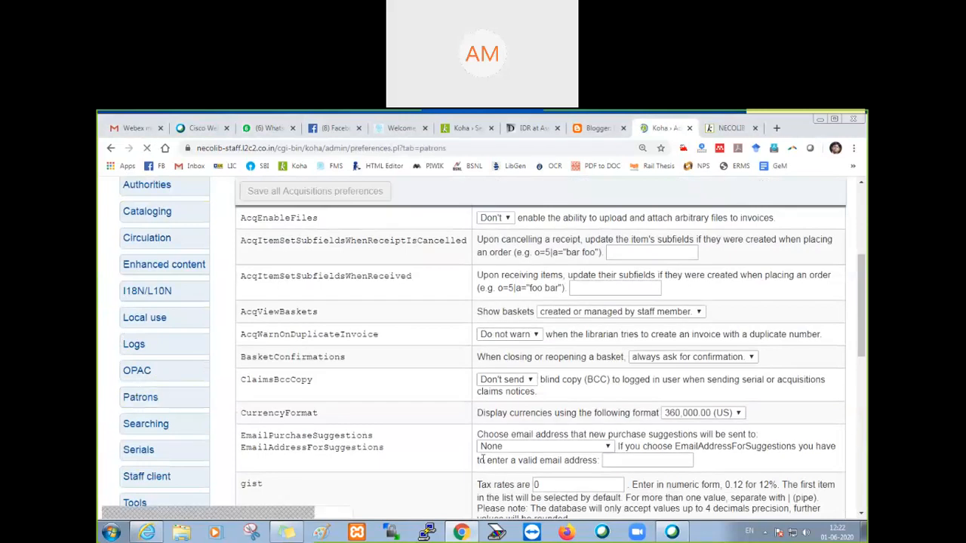
{"action": "scroll", "coordinate": [431, 453], "scroll_direction": "down", "scroll_amount": 3}
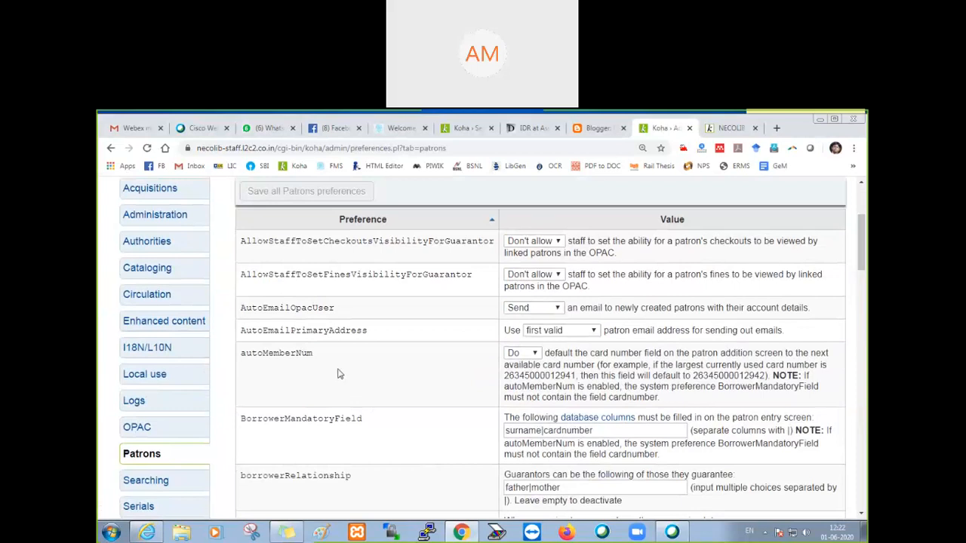
Step: Switch the autoMemberNum preference to Don't and back to Do, so the next available card number is the default
{"action": "double_click", "coordinate": [275, 355]}
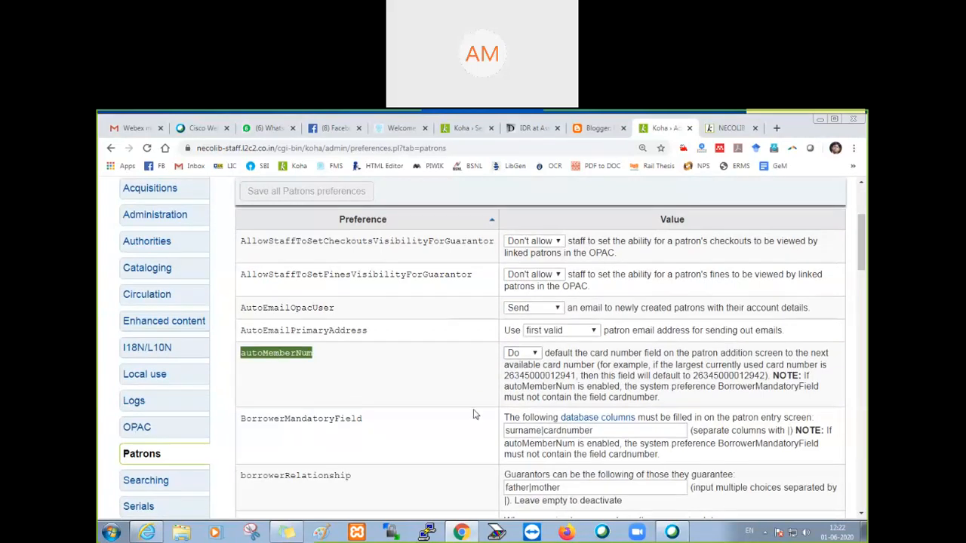
{"action": "left_click", "coordinate": [427, 377]}
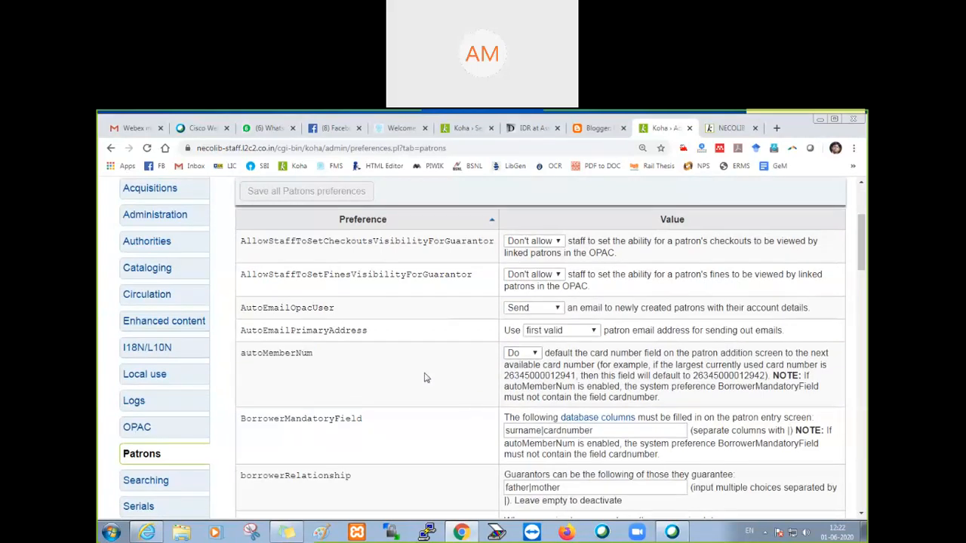
{"action": "left_click", "coordinate": [537, 355]}
{"action": "left_click", "coordinate": [526, 364]}
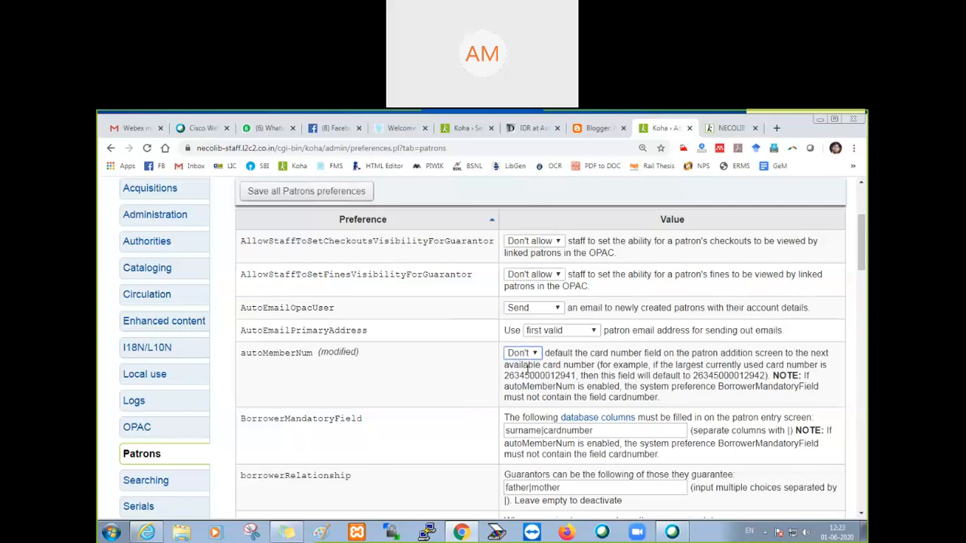
{"action": "left_click", "coordinate": [526, 353]}
{"action": "left_click", "coordinate": [517, 378]}
Step: Choose Send for AutoEmailOpacUser and save all Patrons preferences
{"action": "left_click", "coordinate": [528, 311]}
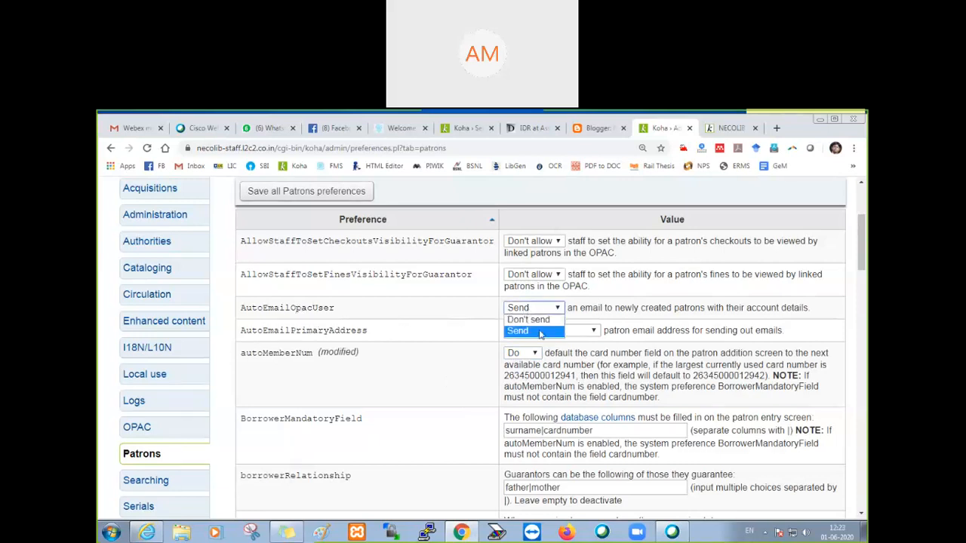
{"action": "left_click", "coordinate": [532, 332]}
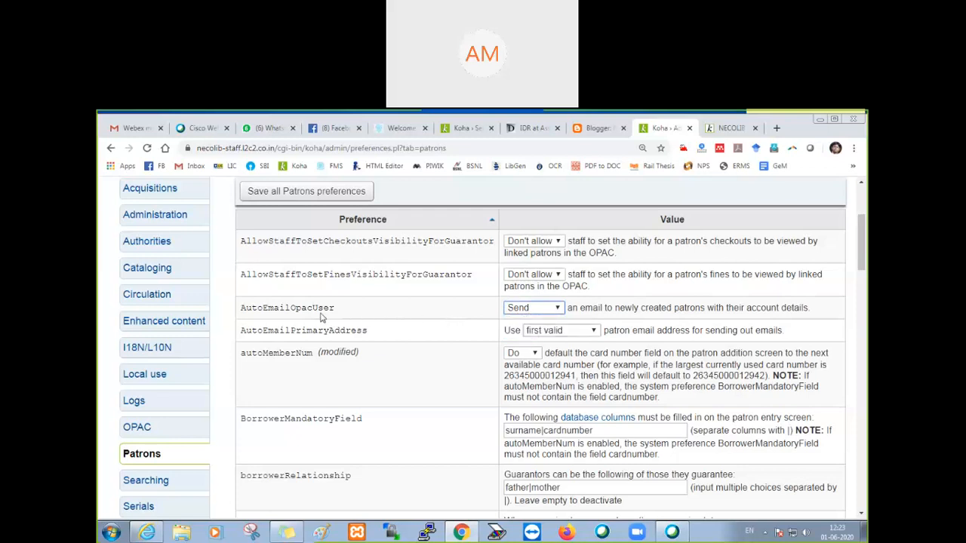
{"action": "left_click_drag", "start_coordinate": [340, 312], "coordinate": [239, 310]}
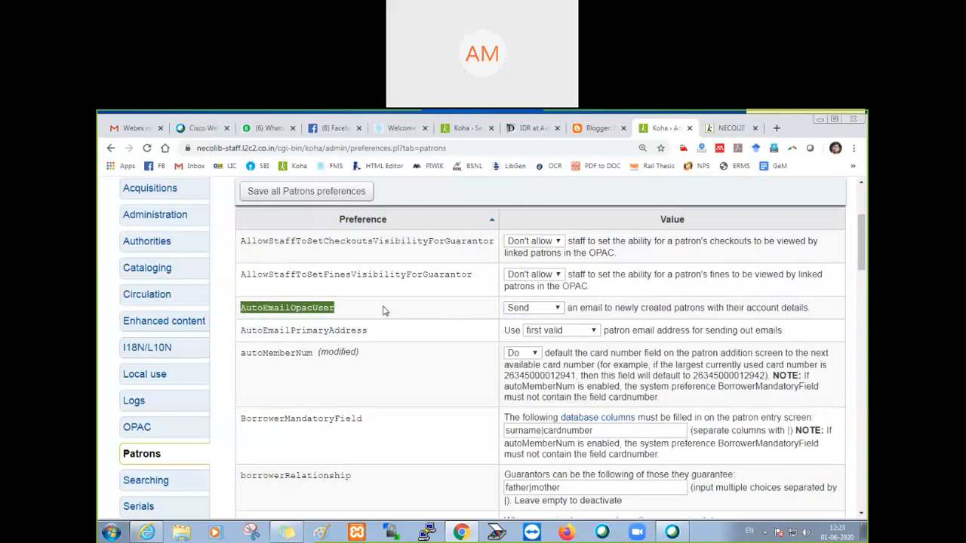
{"action": "scroll", "coordinate": [390, 317], "scroll_direction": "down", "scroll_amount": 3}
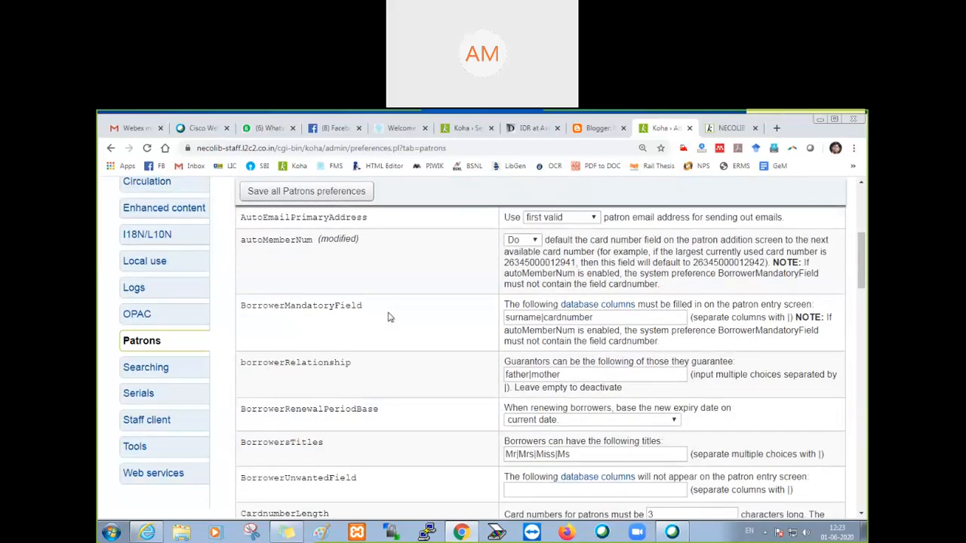
{"action": "scroll", "coordinate": [390, 317], "scroll_direction": "up", "scroll_amount": 3}
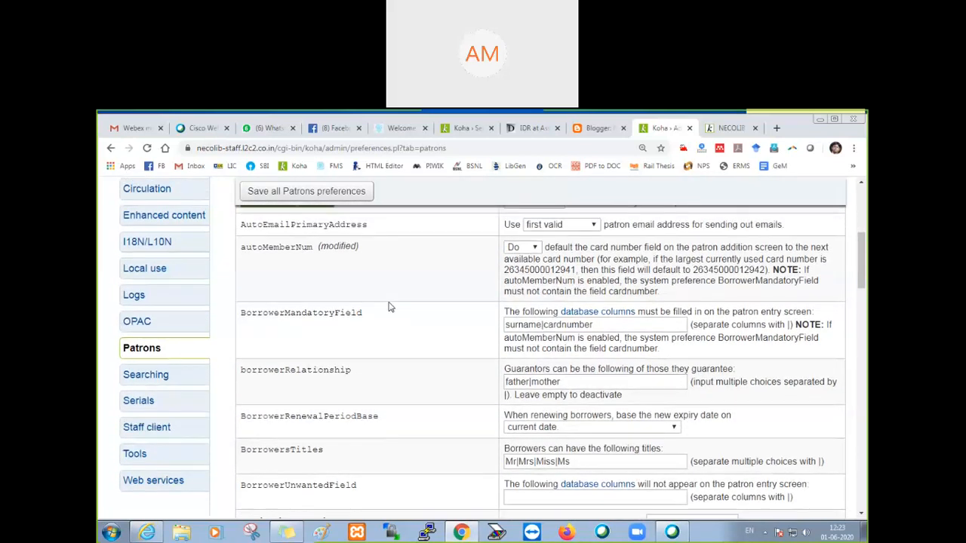
{"action": "scroll", "coordinate": [391, 307], "scroll_direction": "down", "scroll_amount": 3}
{"action": "scroll", "coordinate": [390, 308], "scroll_direction": "up", "scroll_amount": 4}
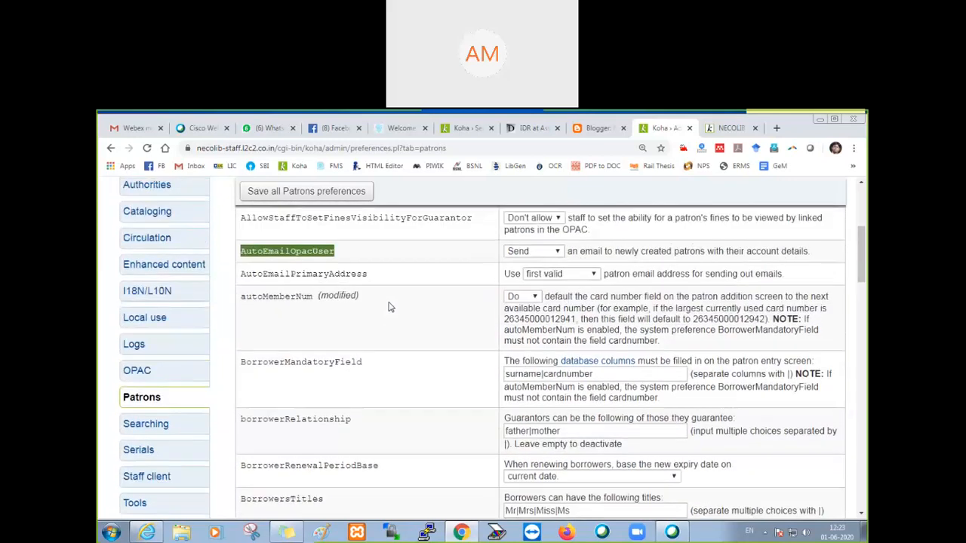
{"action": "left_click", "coordinate": [299, 229]}
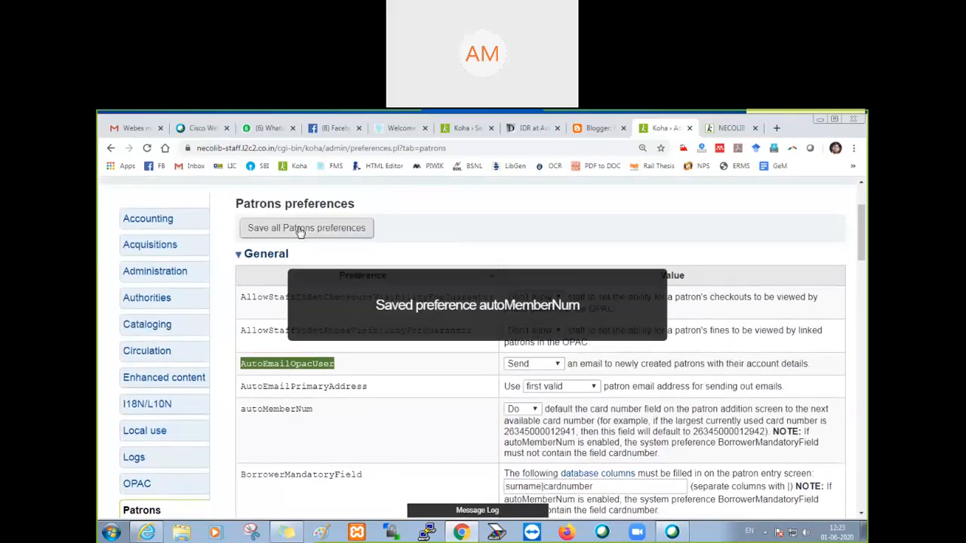
Step: Open the OPAC system preferences and locate the opacuserlogin preference in the Features section
{"action": "scroll", "coordinate": [300, 304], "scroll_direction": "down", "scroll_amount": 2}
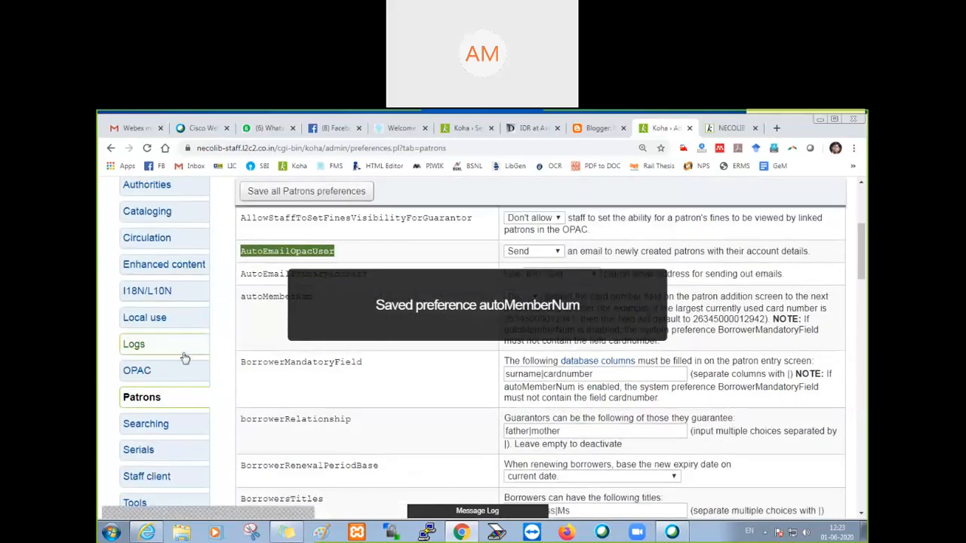
{"action": "left_click", "coordinate": [149, 375]}
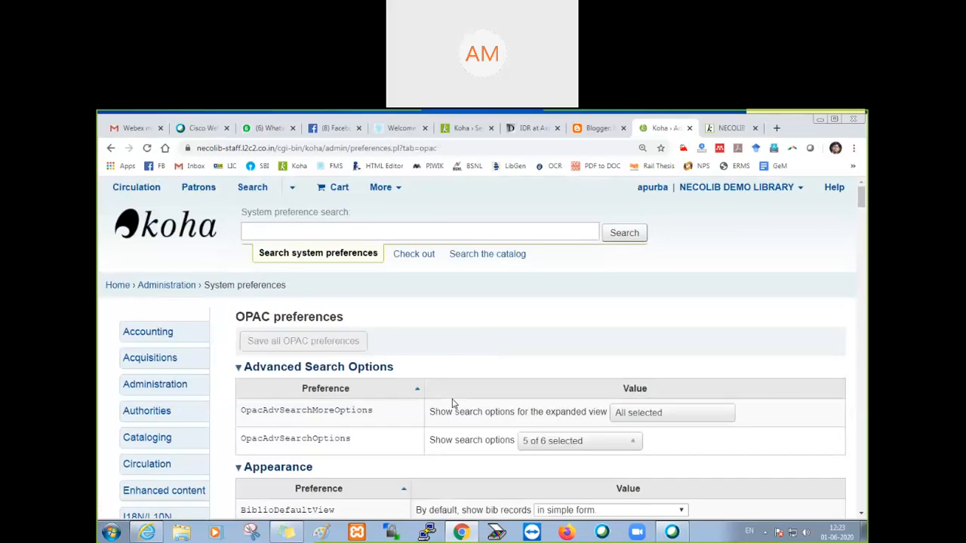
{"action": "scroll", "coordinate": [452, 404], "scroll_direction": "down", "scroll_amount": 5}
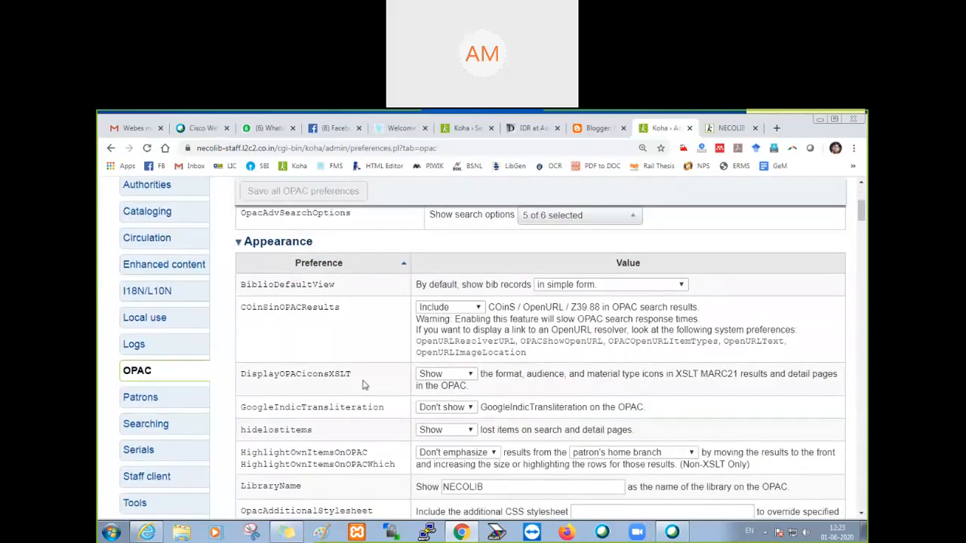
{"action": "scroll", "coordinate": [362, 385], "scroll_direction": "down", "scroll_amount": 12}
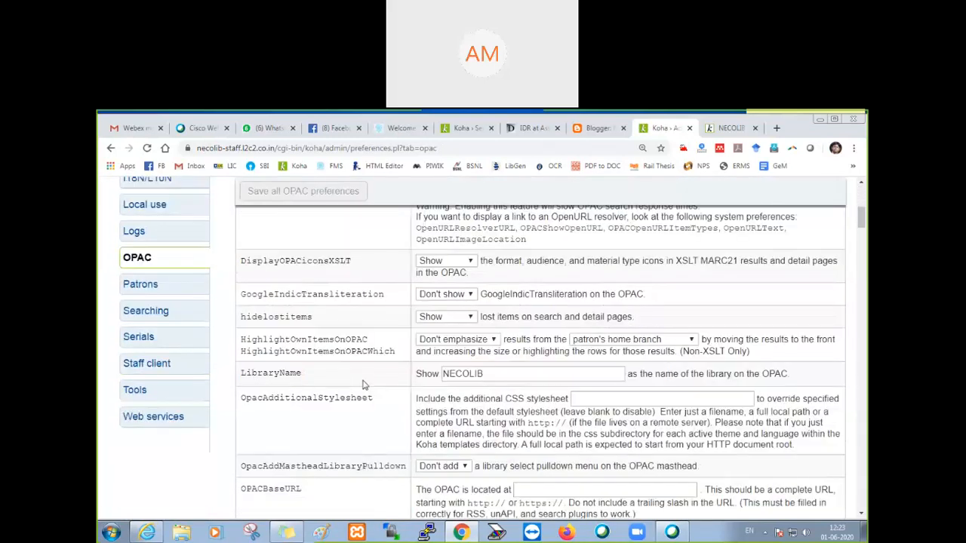
{"action": "scroll", "coordinate": [362, 385], "scroll_direction": "down", "scroll_amount": 15}
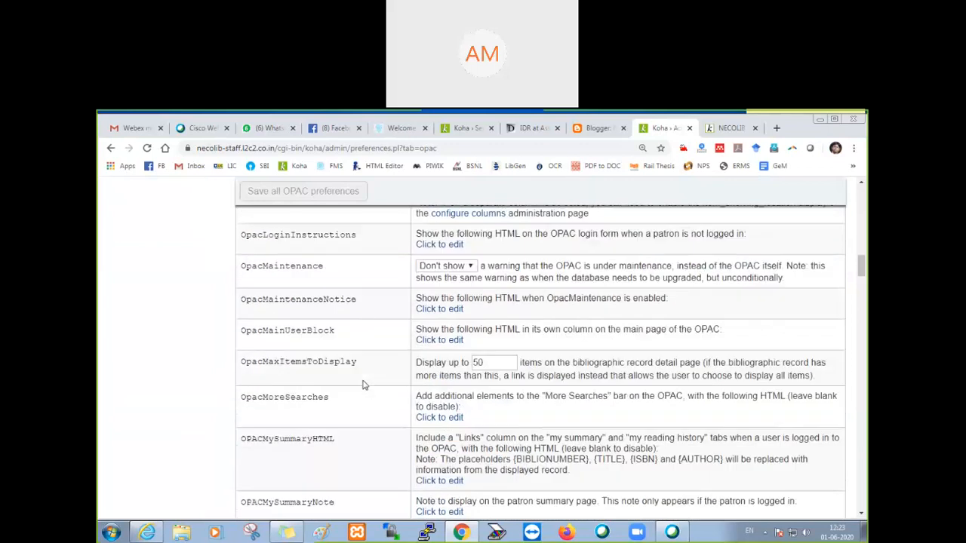
{"action": "scroll", "coordinate": [362, 385], "scroll_direction": "down", "scroll_amount": 12}
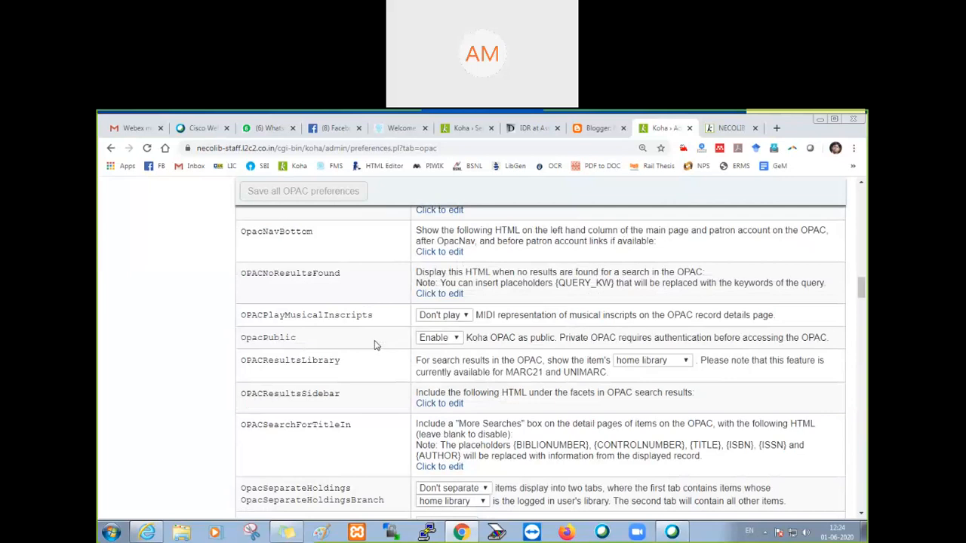
{"action": "scroll", "coordinate": [377, 345], "scroll_direction": "up", "scroll_amount": 15}
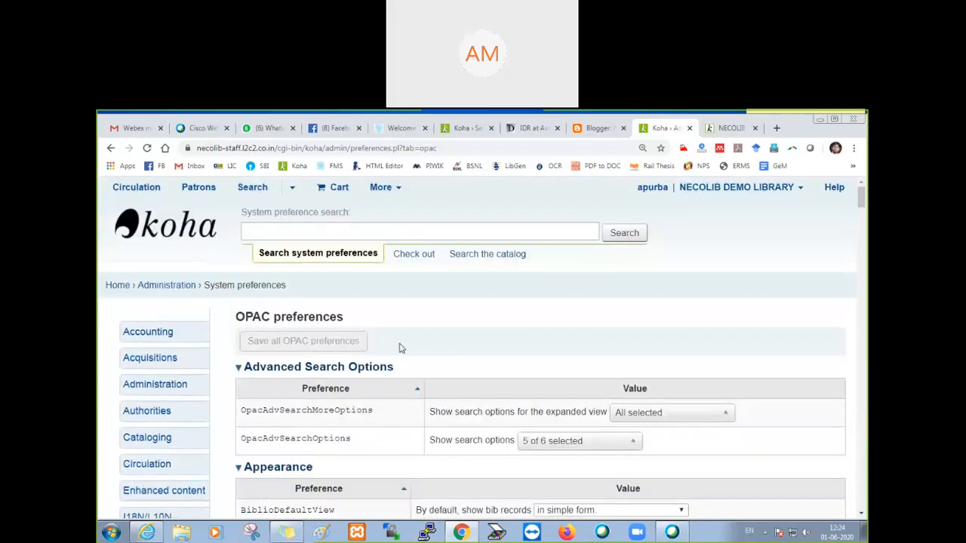
{"action": "scroll", "coordinate": [355, 388], "scroll_direction": "down", "scroll_amount": 15}
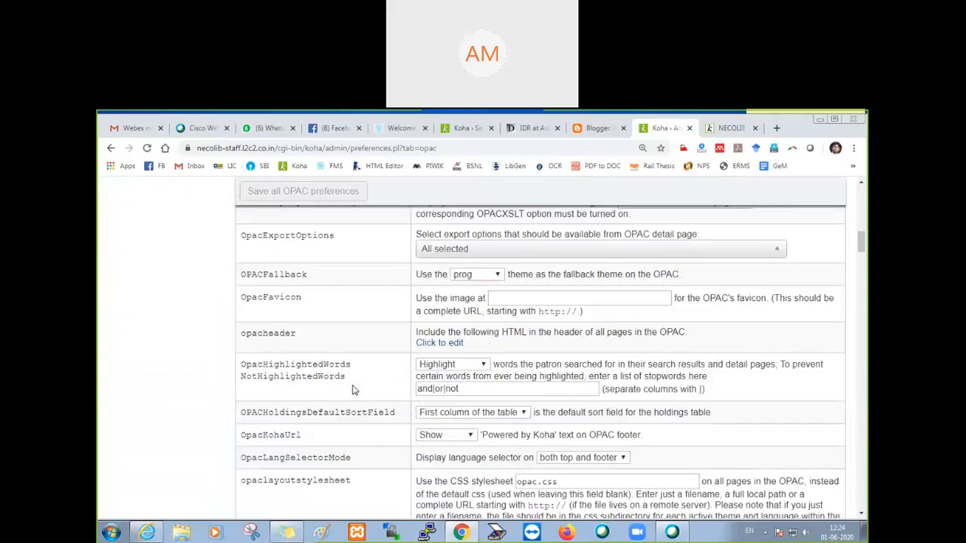
{"action": "scroll", "coordinate": [354, 388], "scroll_direction": "down", "scroll_amount": 4}
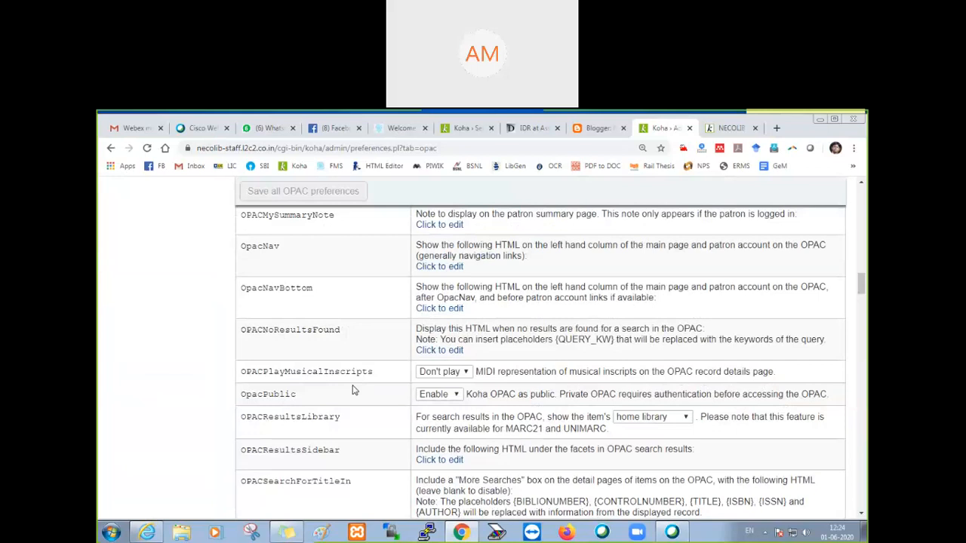
{"action": "scroll", "coordinate": [354, 389], "scroll_direction": "down", "scroll_amount": 15}
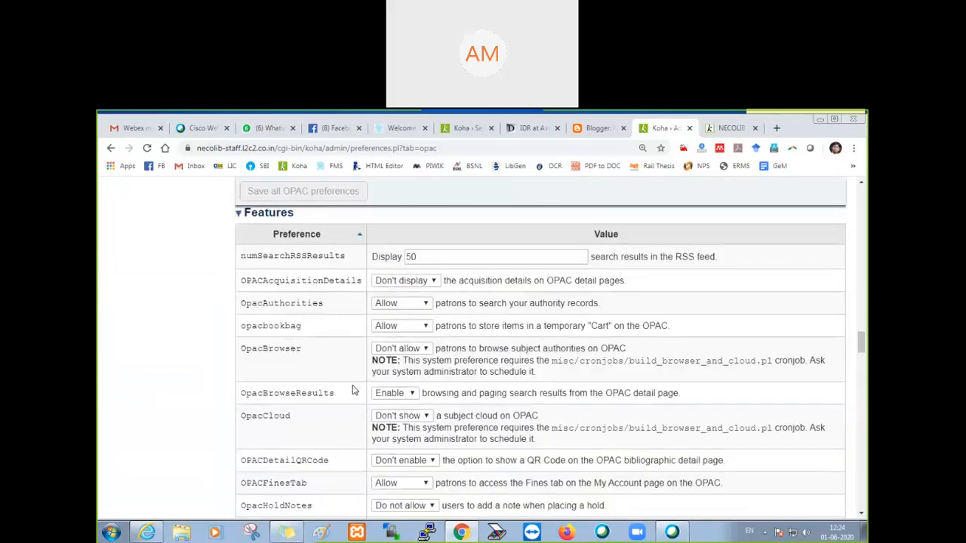
{"action": "scroll", "coordinate": [296, 360], "scroll_direction": "down", "scroll_amount": 1}
{"action": "scroll", "coordinate": [296, 381], "scroll_direction": "down", "scroll_amount": 3}
{"action": "scroll", "coordinate": [308, 434], "scroll_direction": "down", "scroll_amount": 3}
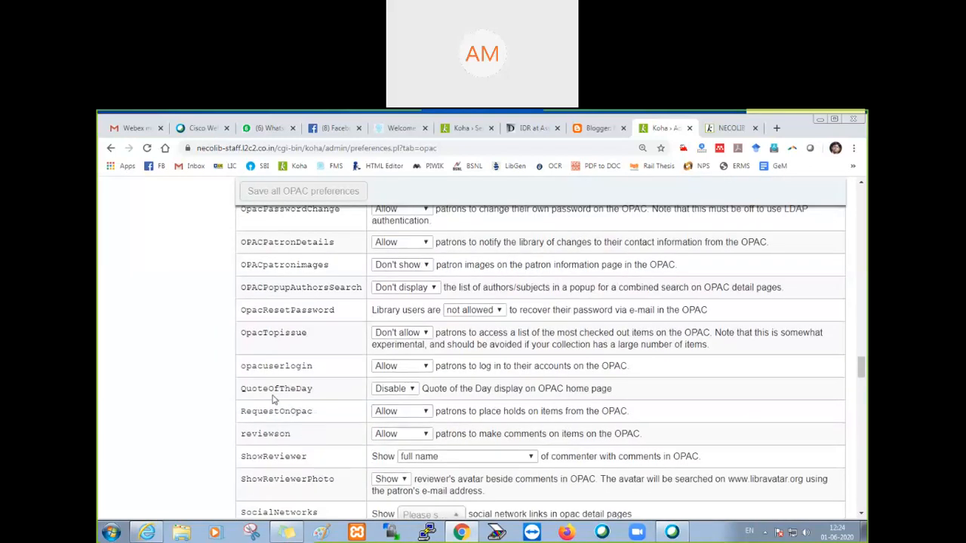
Step: Choose Allow for opacuserlogin so patrons can log in to their accounts on the OPAC
{"action": "left_click_drag", "start_coordinate": [241, 370], "coordinate": [321, 371]}
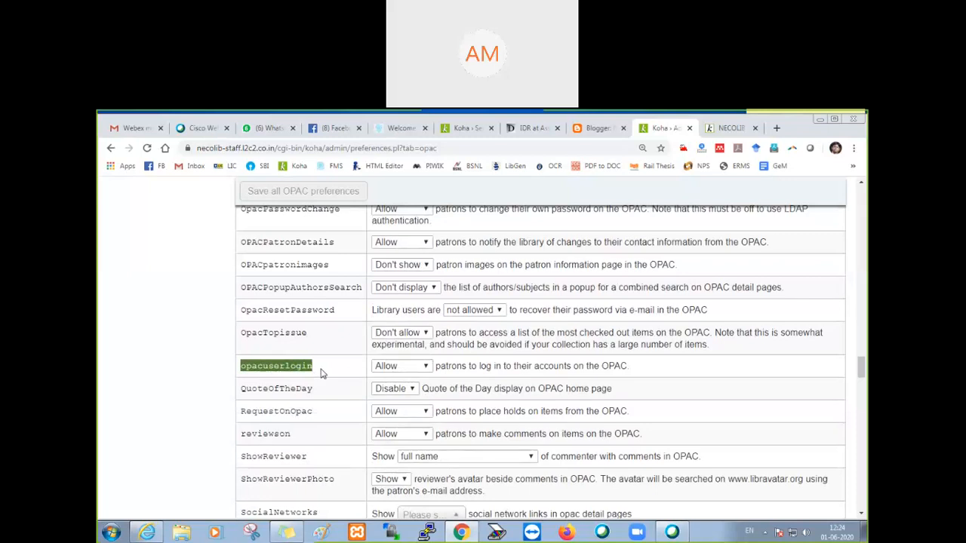
{"action": "left_click", "coordinate": [405, 368]}
{"action": "left_click", "coordinate": [404, 390]}
Step: Locate PatronSelfRegistration and choose Allow so library patrons can register or modify their account via the OPAC
{"action": "scroll", "coordinate": [315, 384], "scroll_direction": "down", "scroll_amount": 1}
{"action": "scroll", "coordinate": [315, 383], "scroll_direction": "down", "scroll_amount": 10}
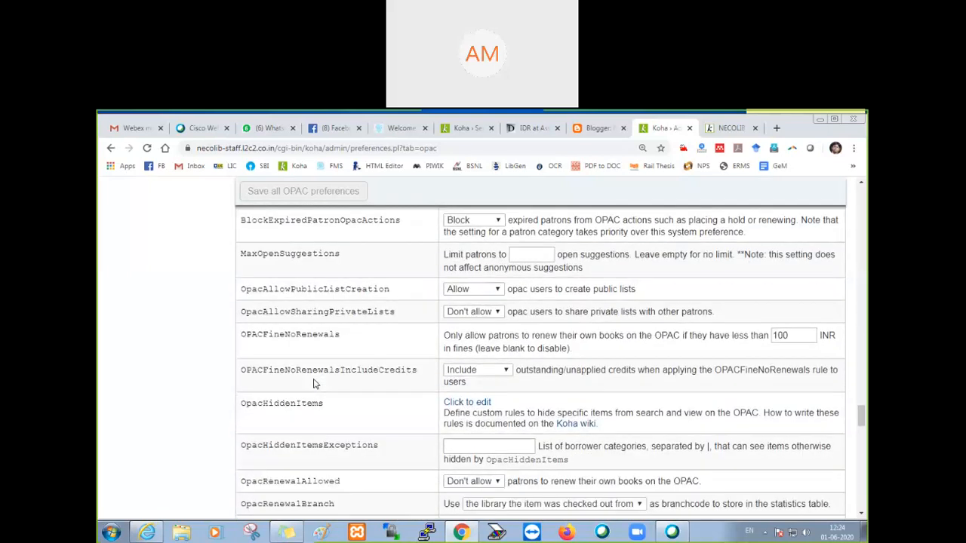
{"action": "scroll", "coordinate": [315, 383], "scroll_direction": "down", "scroll_amount": 12}
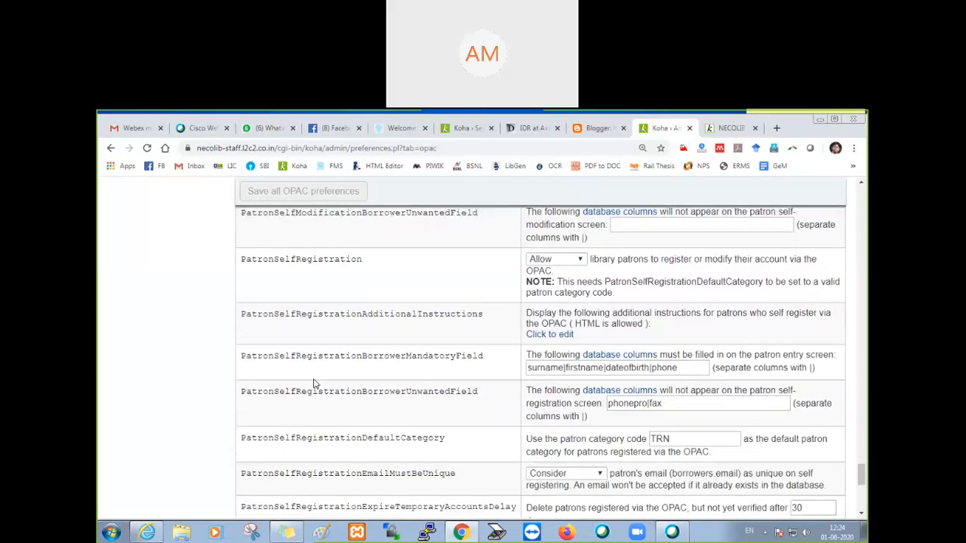
{"action": "left_click_drag", "start_coordinate": [241, 260], "coordinate": [372, 261]}
{"action": "left_click", "coordinate": [572, 261]}
{"action": "left_click", "coordinate": [564, 283]}
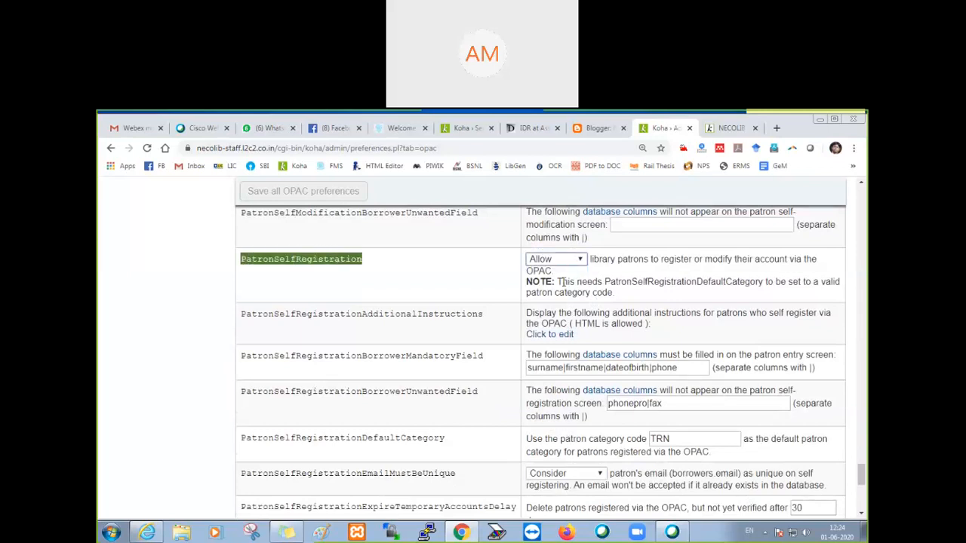
{"action": "left_click", "coordinate": [430, 274]}
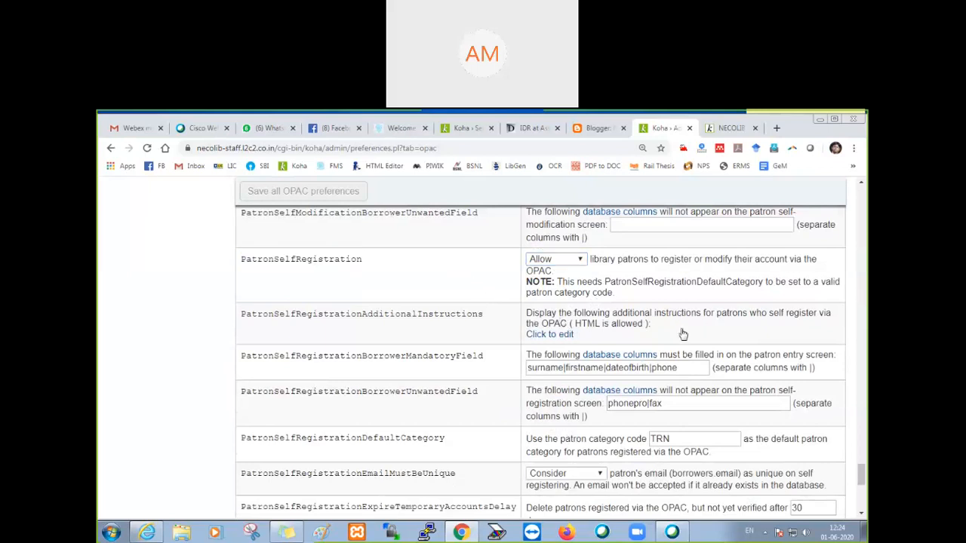
{"action": "scroll", "coordinate": [408, 298], "scroll_direction": "down", "scroll_amount": 1}
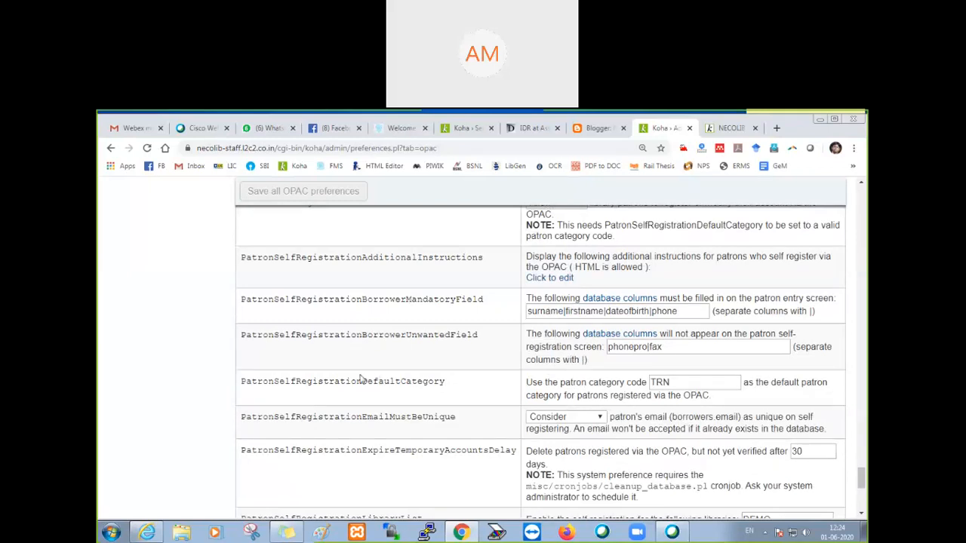
Step: Review the self-registration preferences for default patron category, temporary account expiry delay and library list
{"action": "left_click_drag", "start_coordinate": [242, 382], "coordinate": [566, 396]}
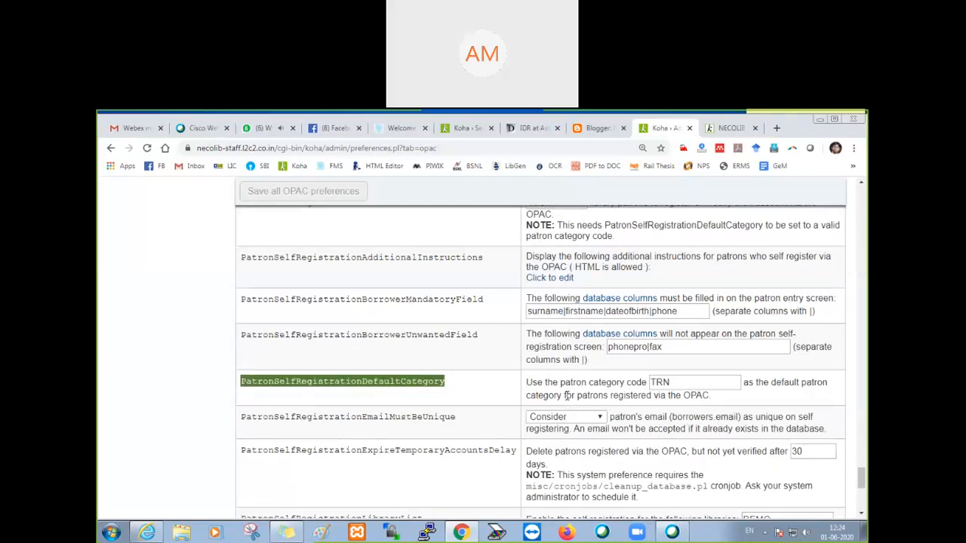
{"action": "double_click", "coordinate": [666, 382]}
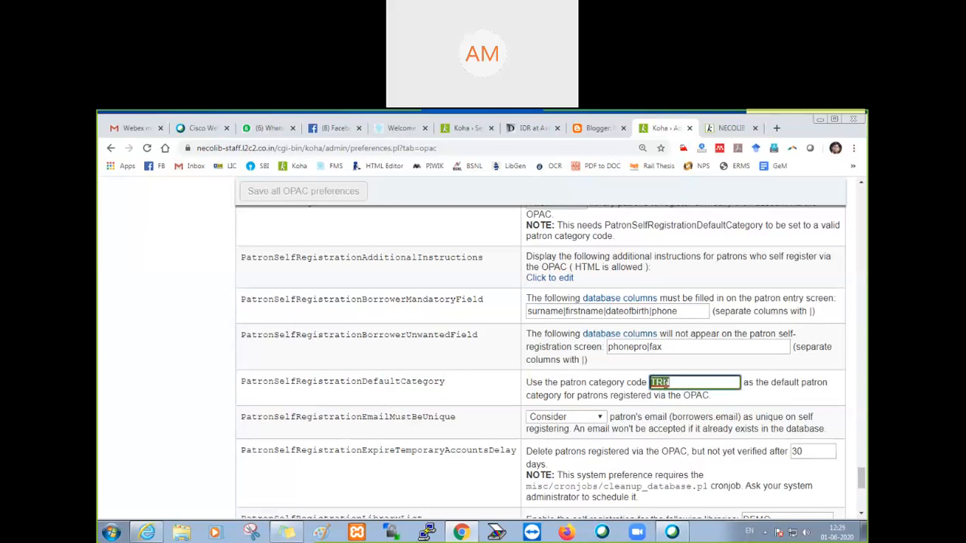
{"action": "left_click", "coordinate": [682, 381]}
{"action": "scroll", "coordinate": [677, 405], "scroll_direction": "down", "scroll_amount": 3}
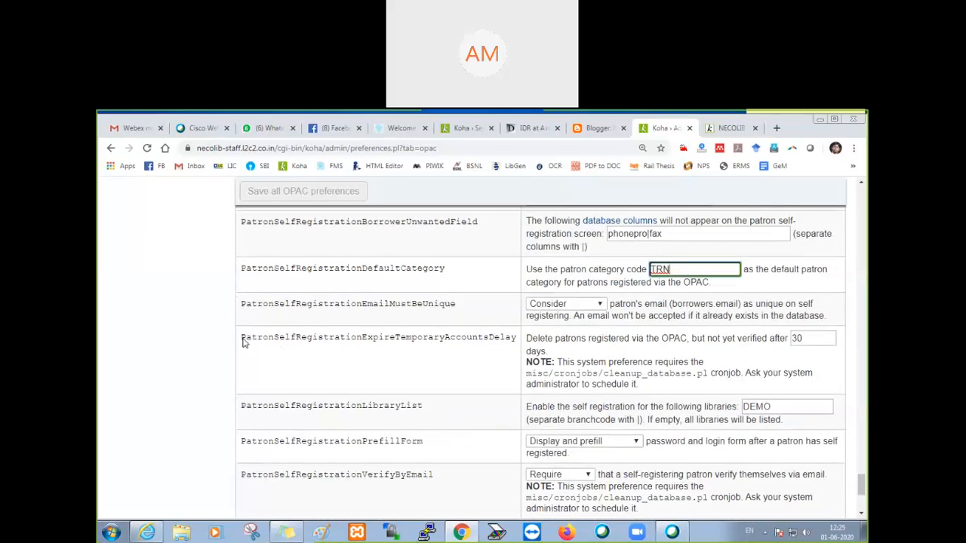
{"action": "left_click_drag", "start_coordinate": [243, 343], "coordinate": [520, 357]}
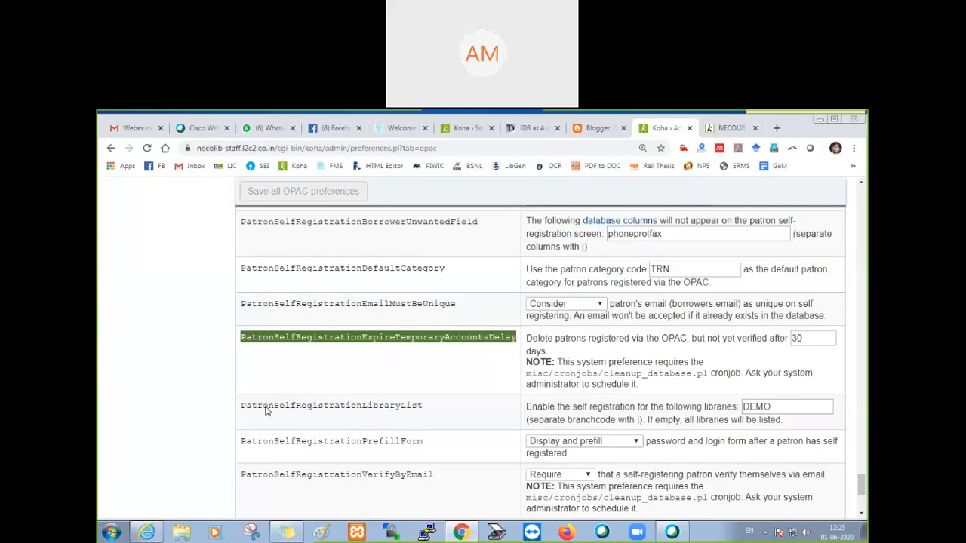
{"action": "left_click_drag", "start_coordinate": [241, 412], "coordinate": [424, 416]}
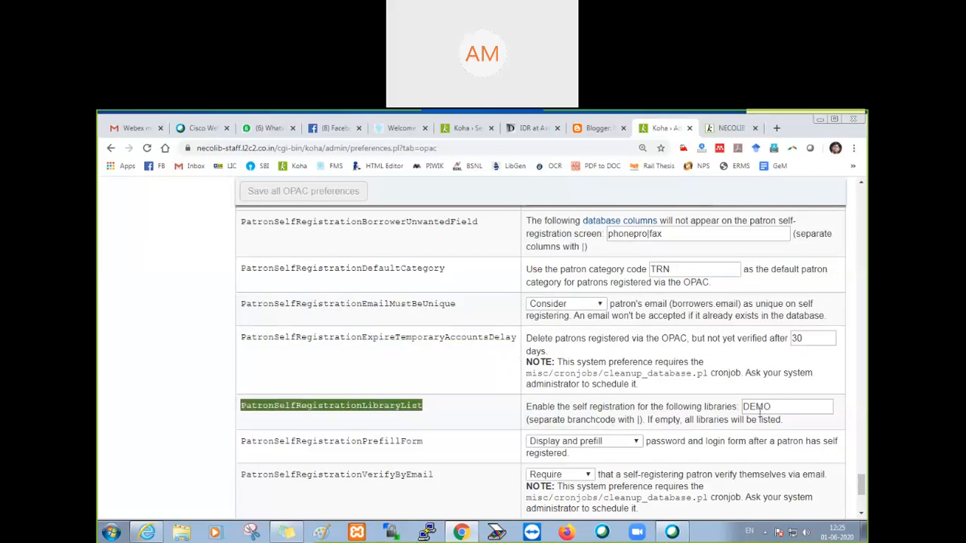
{"action": "scroll", "coordinate": [434, 414], "scroll_direction": "down", "scroll_amount": 1}
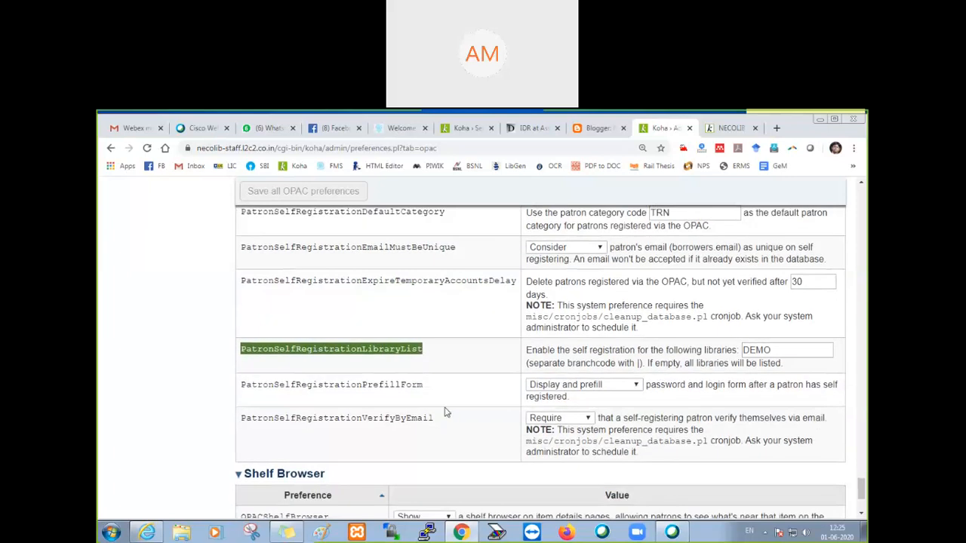
Step: Expand PatronSelfRegistrationAdditionalInstructions to read the instruction text for self-registering patrons, and collapse it again
{"action": "scroll", "coordinate": [445, 412], "scroll_direction": "up", "scroll_amount": 4}
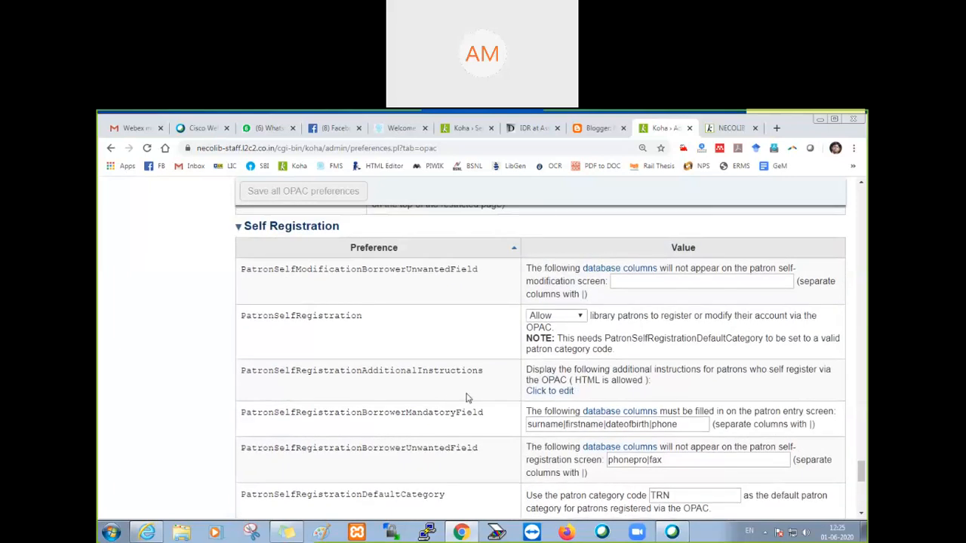
{"action": "scroll", "coordinate": [377, 349], "scroll_direction": "down", "scroll_amount": 1}
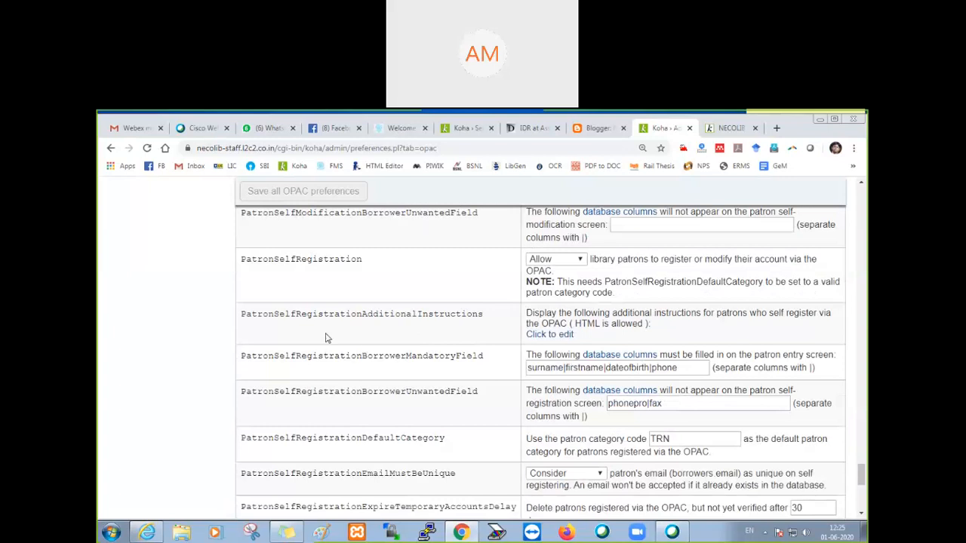
{"action": "double_click", "coordinate": [369, 316]}
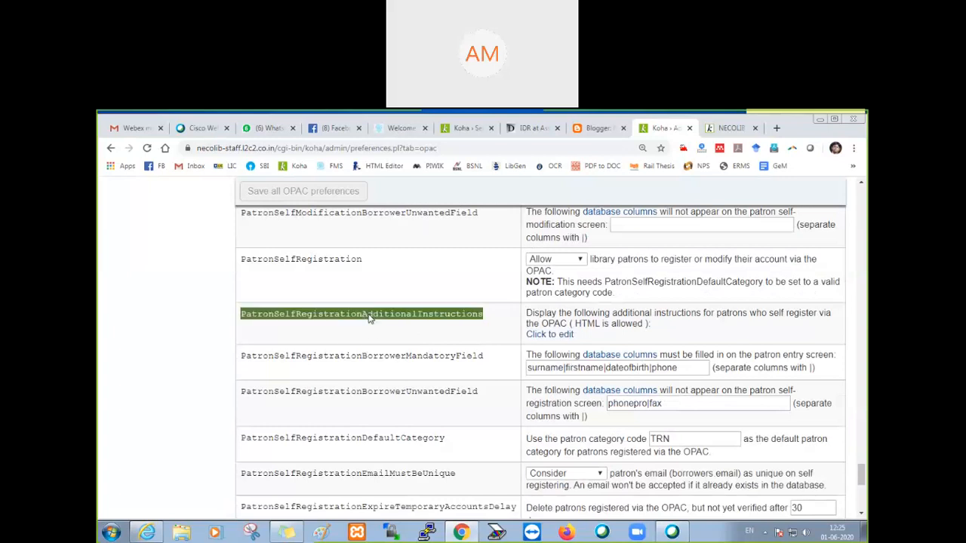
{"action": "left_click", "coordinate": [537, 337]}
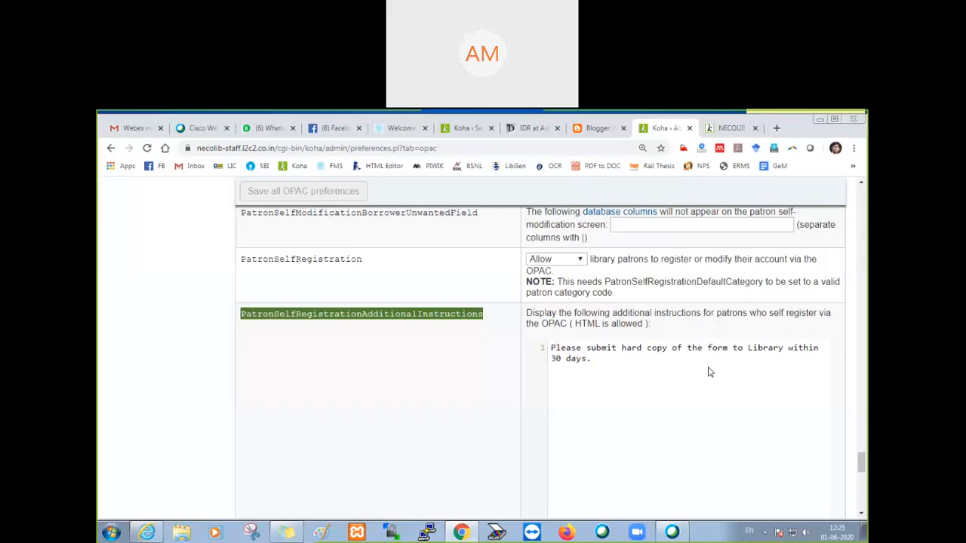
{"action": "scroll", "coordinate": [528, 355], "scroll_direction": "down", "scroll_amount": 3}
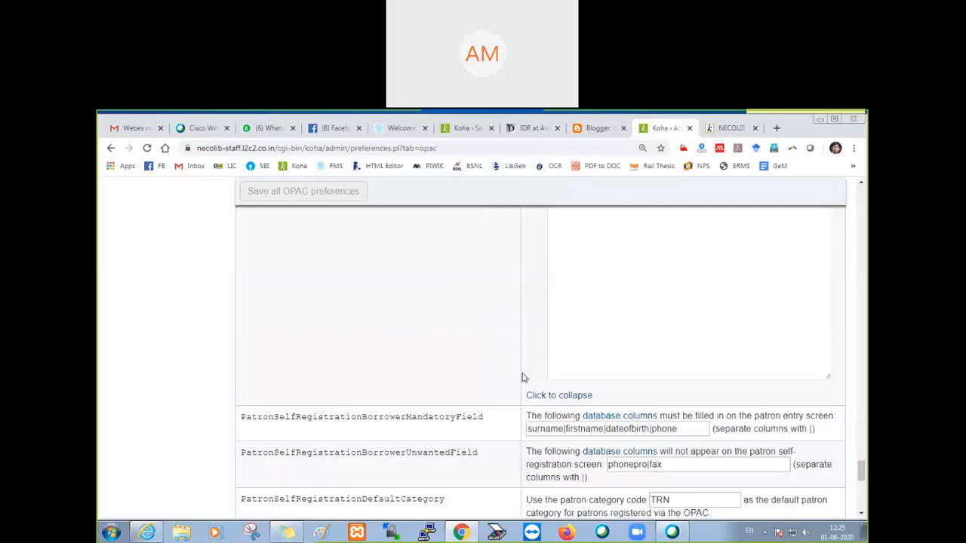
{"action": "left_click", "coordinate": [561, 400]}
Step: Examine each database column listed as mandatory in PatronSelfRegistrationBorrowerMandatoryField
{"action": "scroll", "coordinate": [456, 357], "scroll_direction": "up", "scroll_amount": 2}
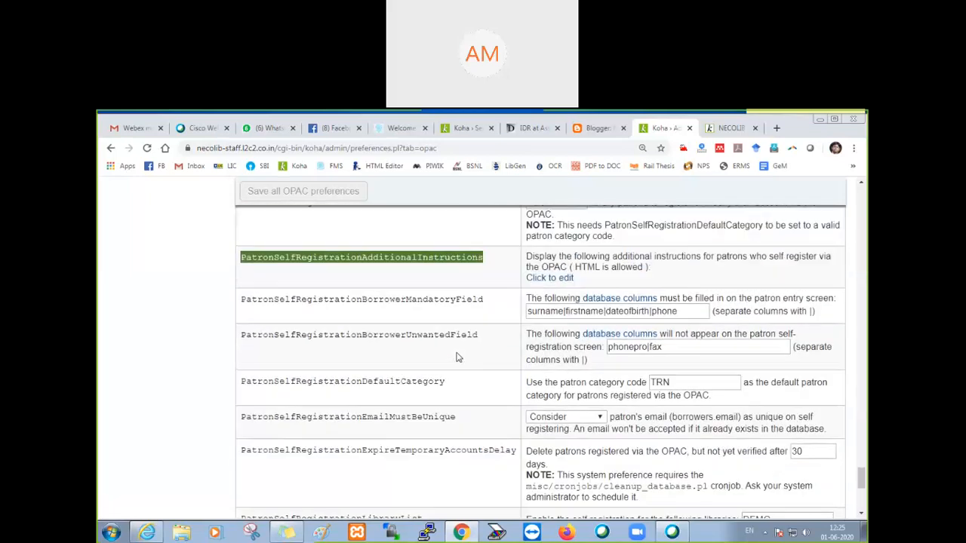
{"action": "left_click_drag", "start_coordinate": [243, 302], "coordinate": [500, 304]}
{"action": "double_click", "coordinate": [550, 311]}
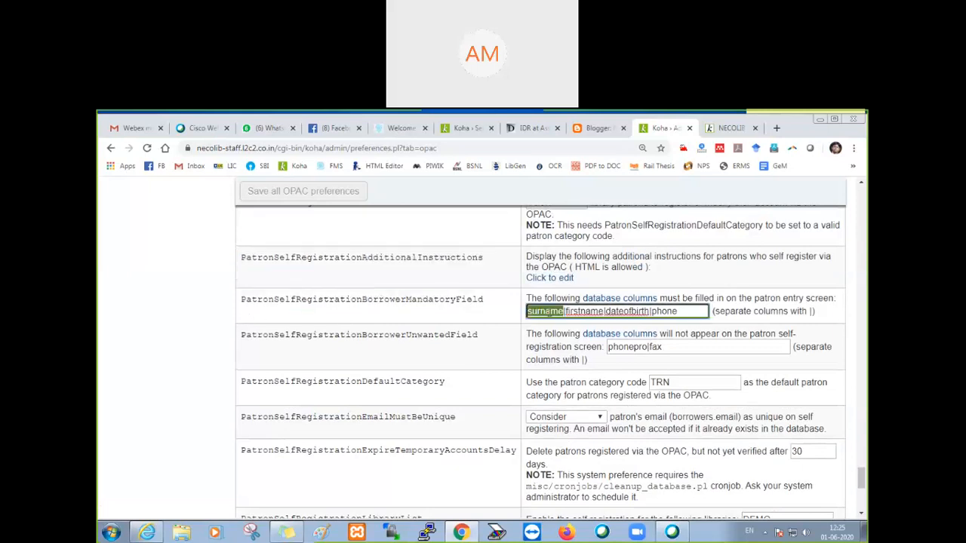
{"action": "double_click", "coordinate": [585, 312]}
{"action": "double_click", "coordinate": [630, 312]}
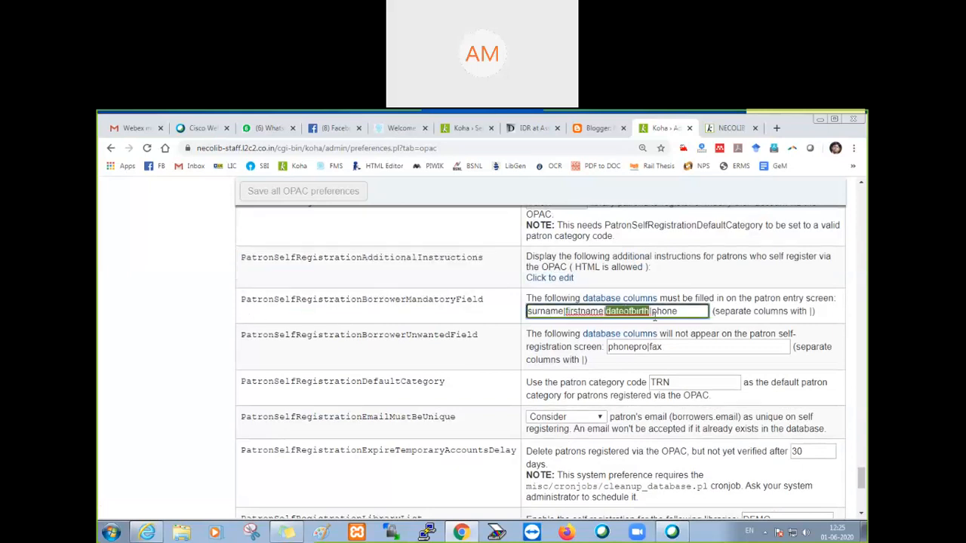
{"action": "double_click", "coordinate": [664, 312]}
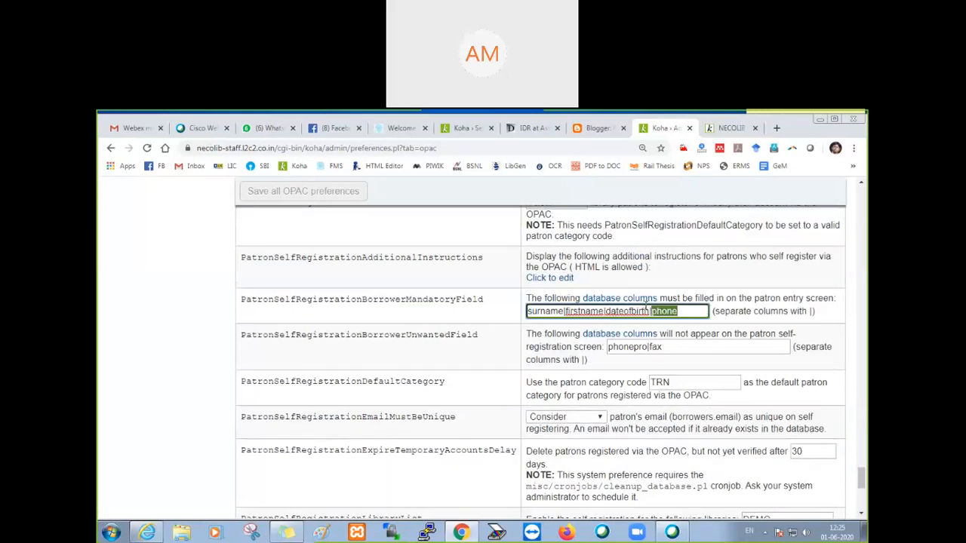
Step: Open the database columns reference for the mandatory fields, check the firstname column and its comment in the borrowers table, and close the reference
{"action": "left_click", "coordinate": [623, 300]}
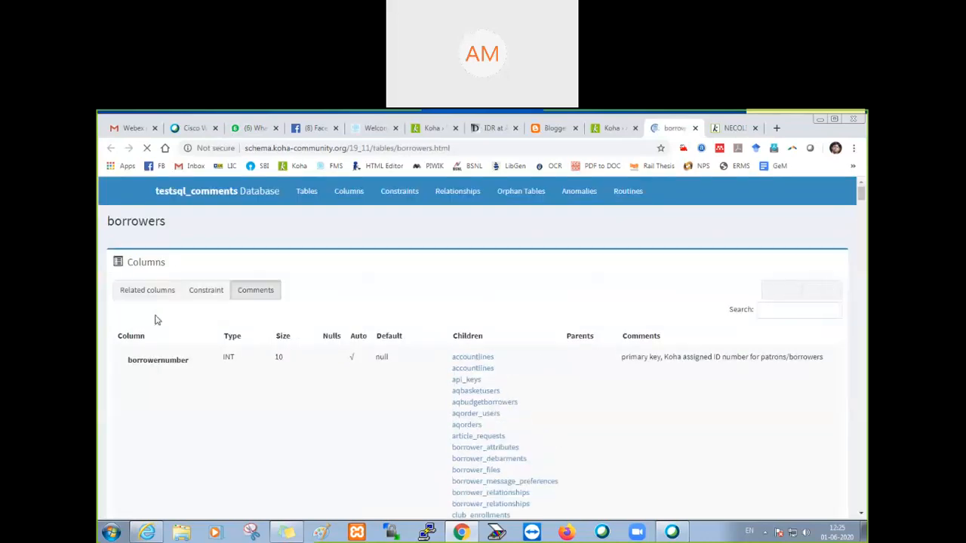
{"action": "scroll", "coordinate": [157, 321], "scroll_direction": "down", "scroll_amount": 15}
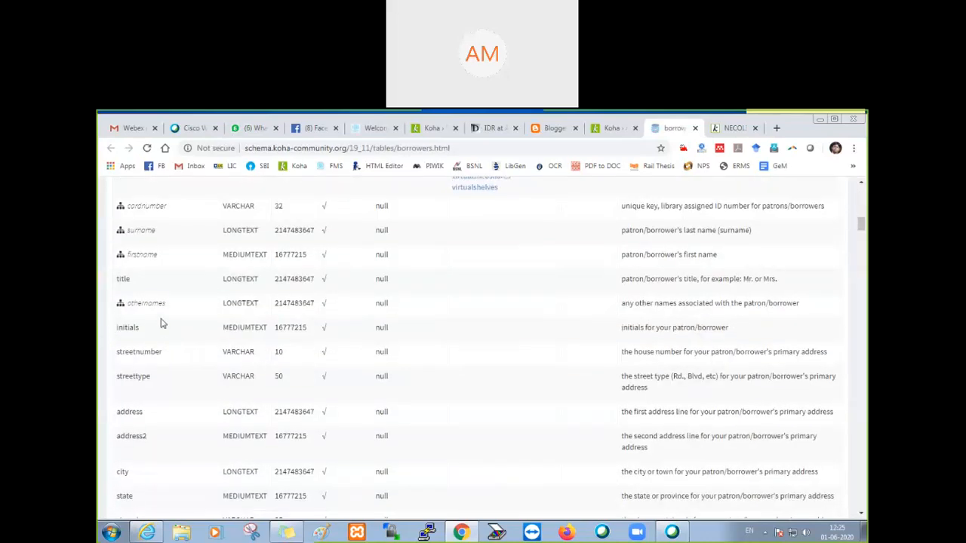
{"action": "double_click", "coordinate": [143, 254]}
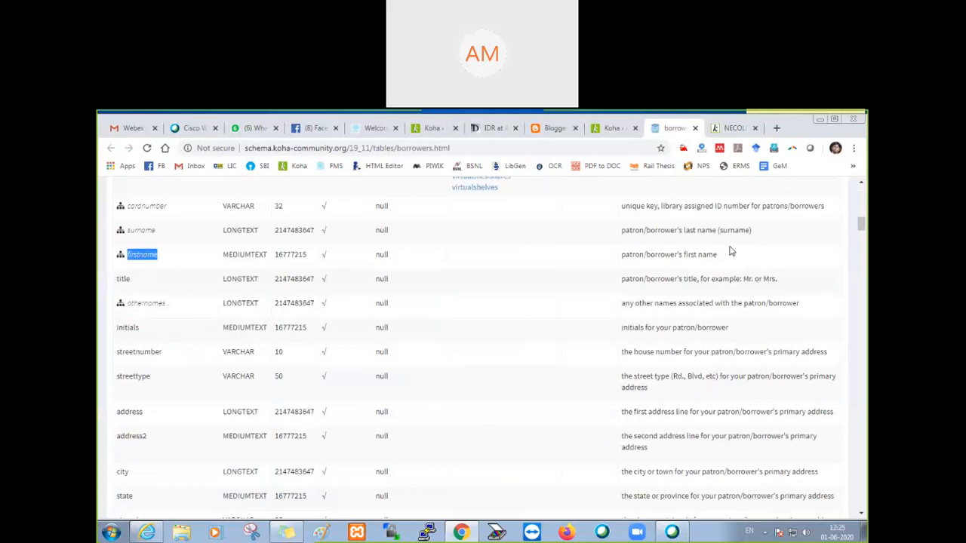
{"action": "left_click_drag", "start_coordinate": [623, 255], "coordinate": [740, 261]}
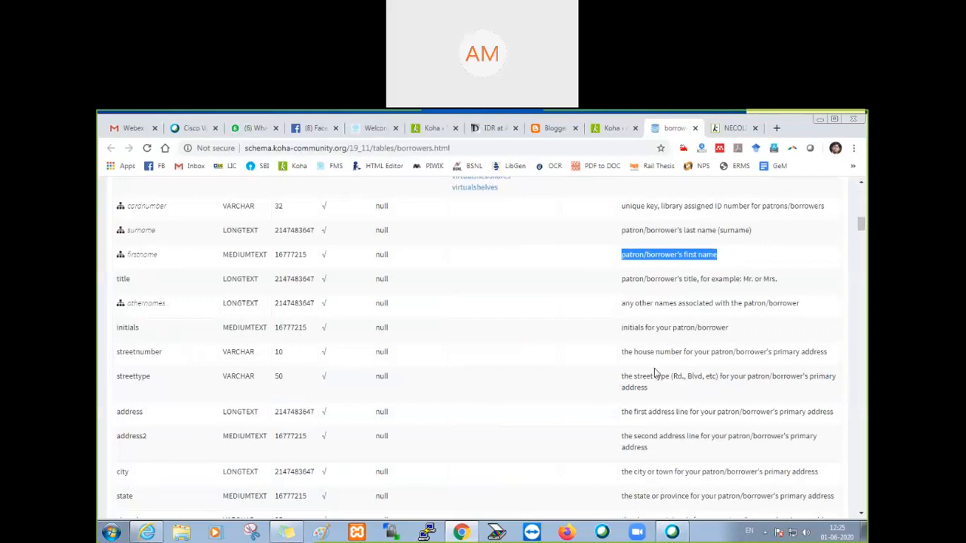
{"action": "left_click", "coordinate": [694, 129]}
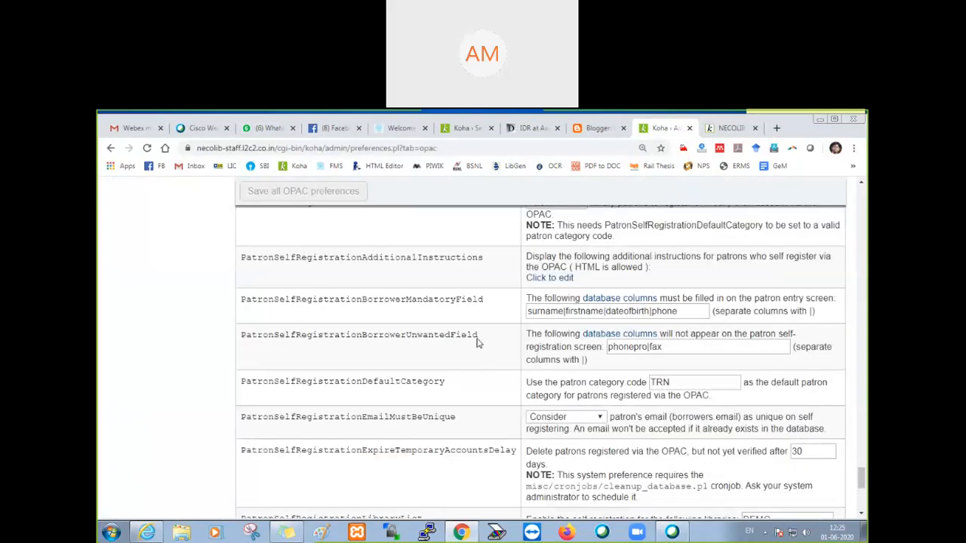
Step: Examine the columns hidden from the self-registration screen in PatronSelfRegistrationBorrowerUnwantedField
{"action": "double_click", "coordinate": [441, 339]}
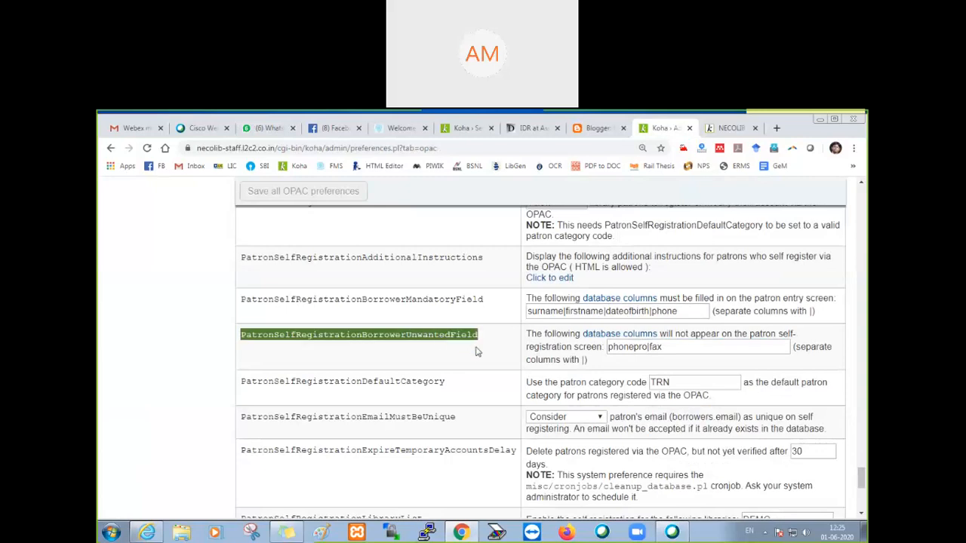
{"action": "double_click", "coordinate": [631, 348]}
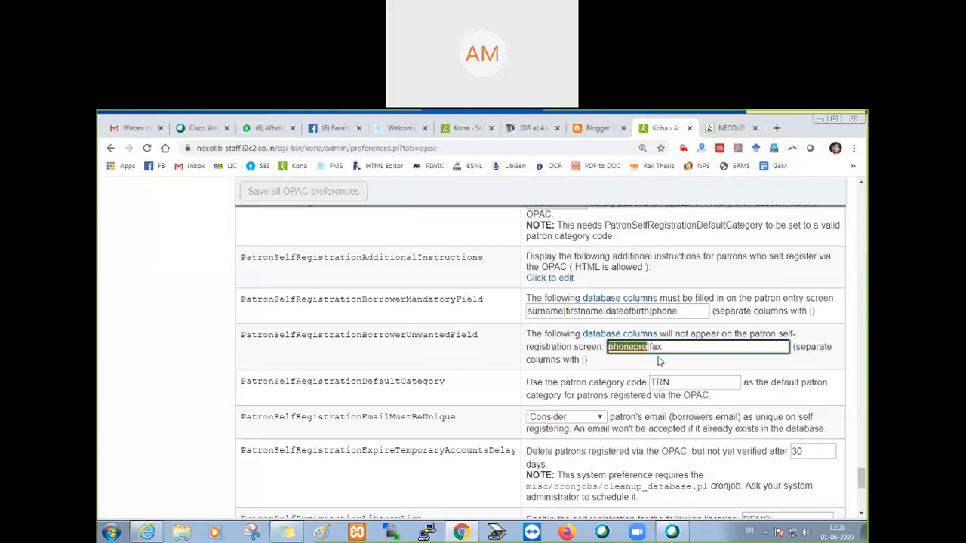
{"action": "double_click", "coordinate": [656, 347]}
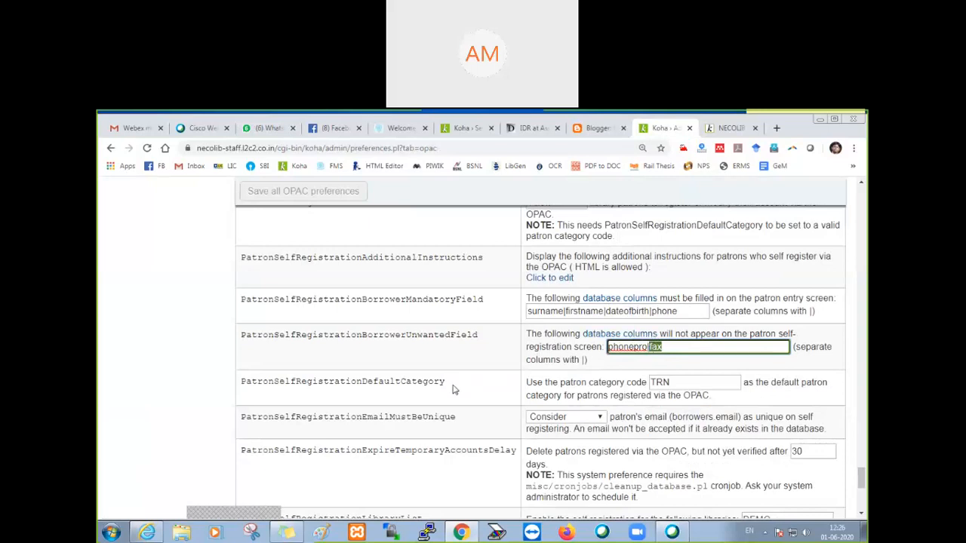
Step: Choose Consider for PatronSelfRegistrationEmailMustBeUnique so duplicate patron emails are not accepted
{"action": "scroll", "coordinate": [453, 389], "scroll_direction": "down", "scroll_amount": 2}
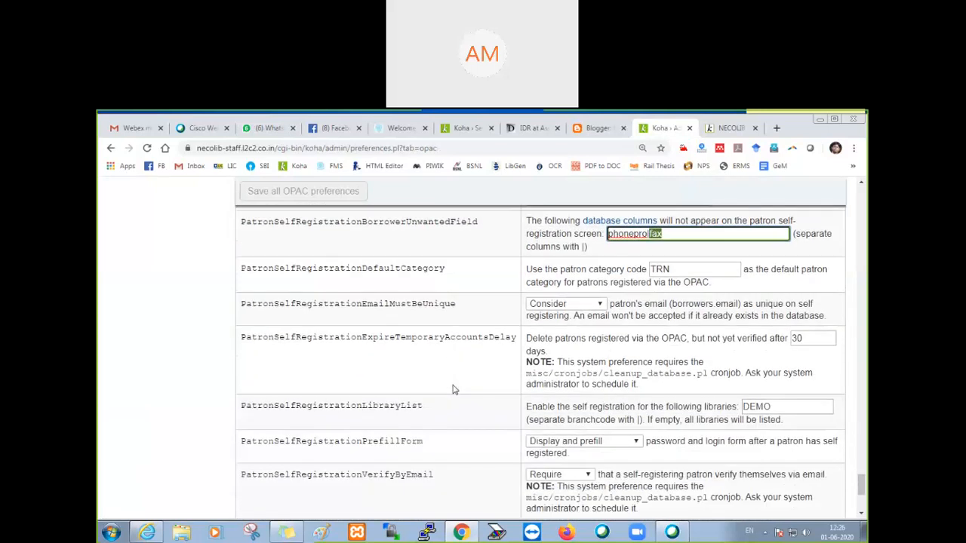
{"action": "double_click", "coordinate": [374, 308]}
{"action": "left_click", "coordinate": [560, 305]}
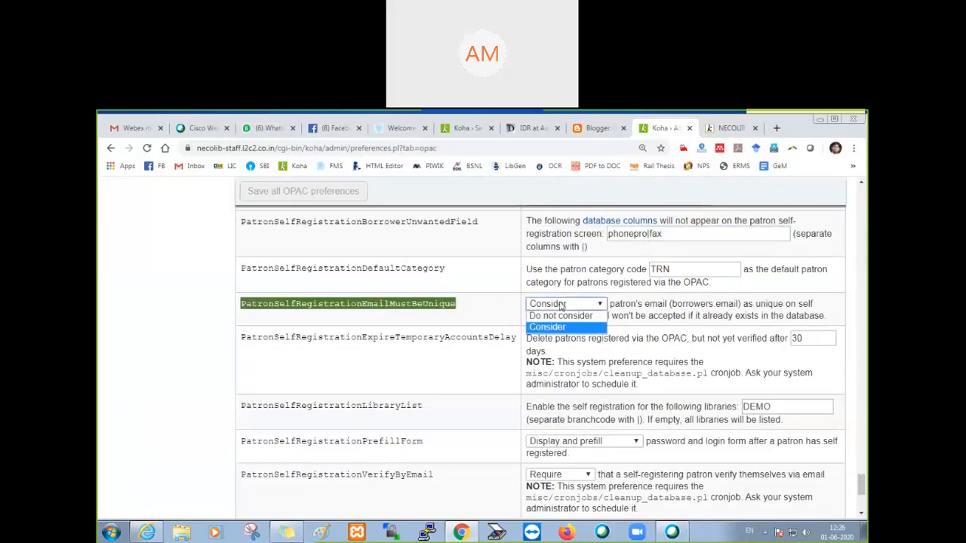
{"action": "left_click", "coordinate": [554, 329]}
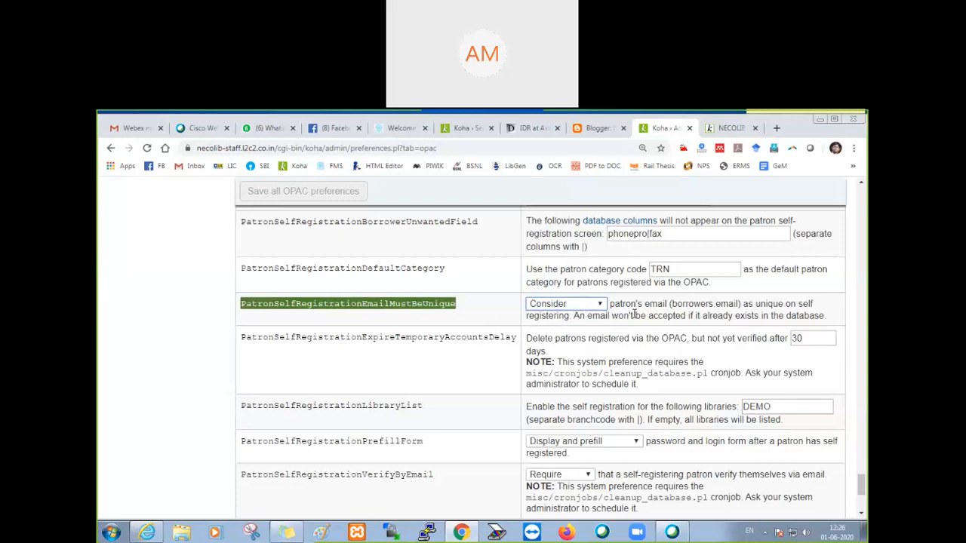
Step: Check the available options for PatronSelfRegistrationPrefillForm without changing the selection
{"action": "scroll", "coordinate": [451, 371], "scroll_direction": "down", "scroll_amount": 3}
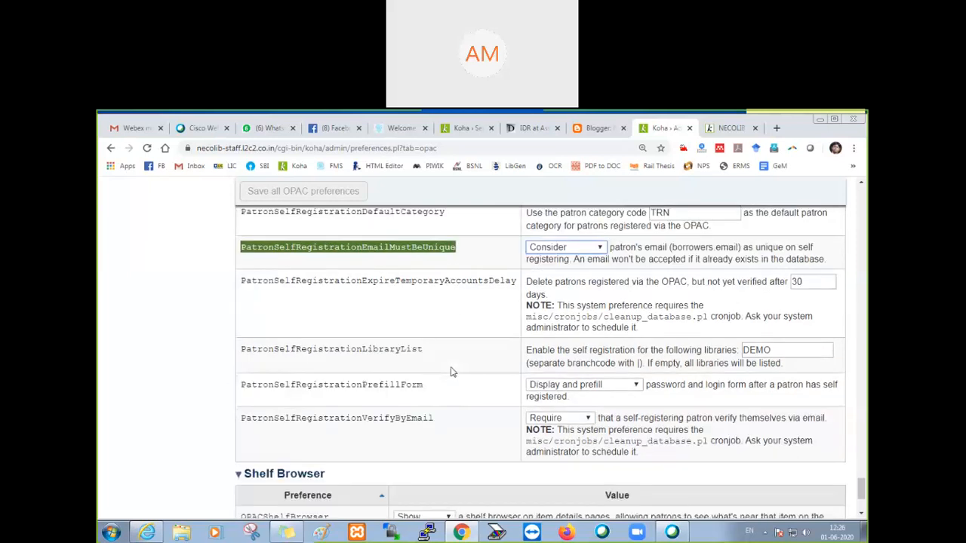
{"action": "double_click", "coordinate": [329, 333]}
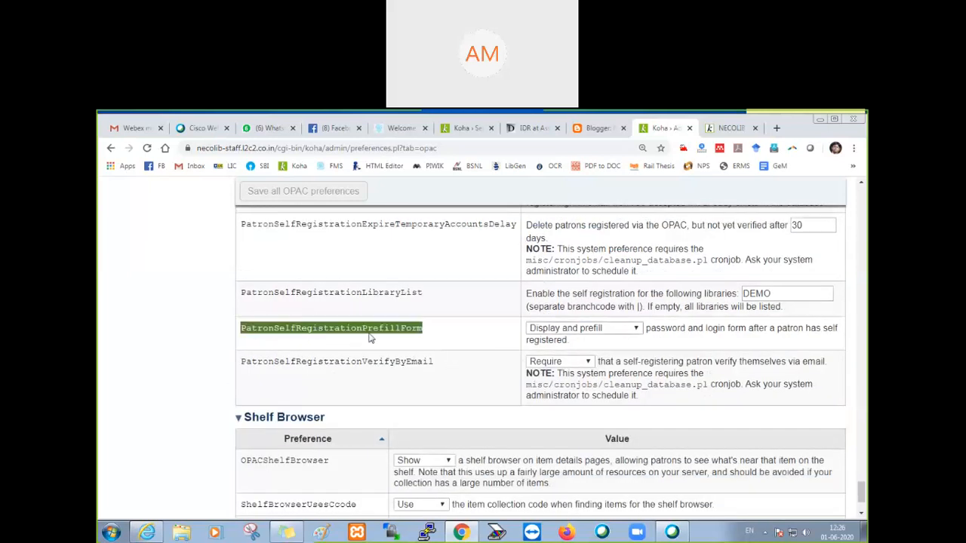
{"action": "left_click", "coordinate": [547, 330]}
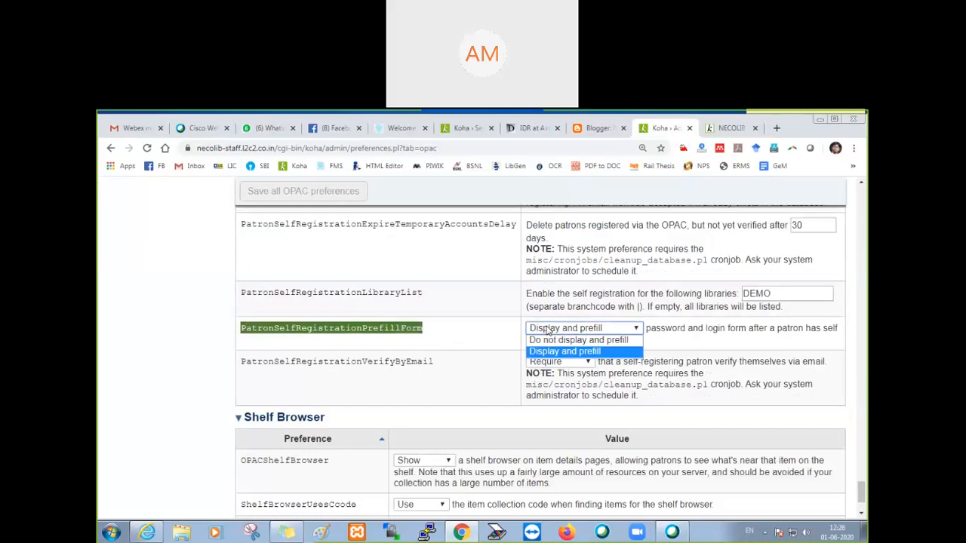
{"action": "left_click", "coordinate": [547, 331]}
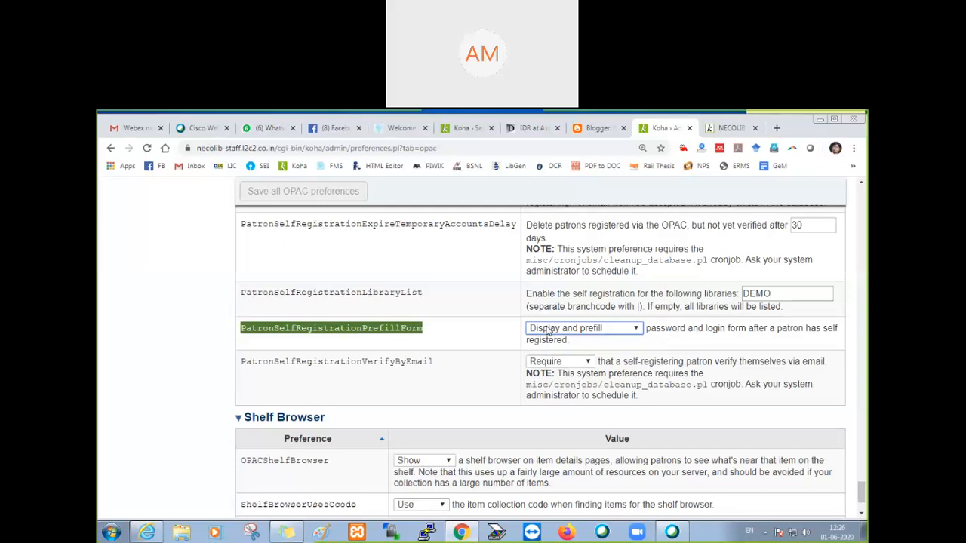
{"action": "left_click", "coordinate": [547, 330]}
{"action": "left_click", "coordinate": [548, 331]}
{"action": "left_click", "coordinate": [435, 378]}
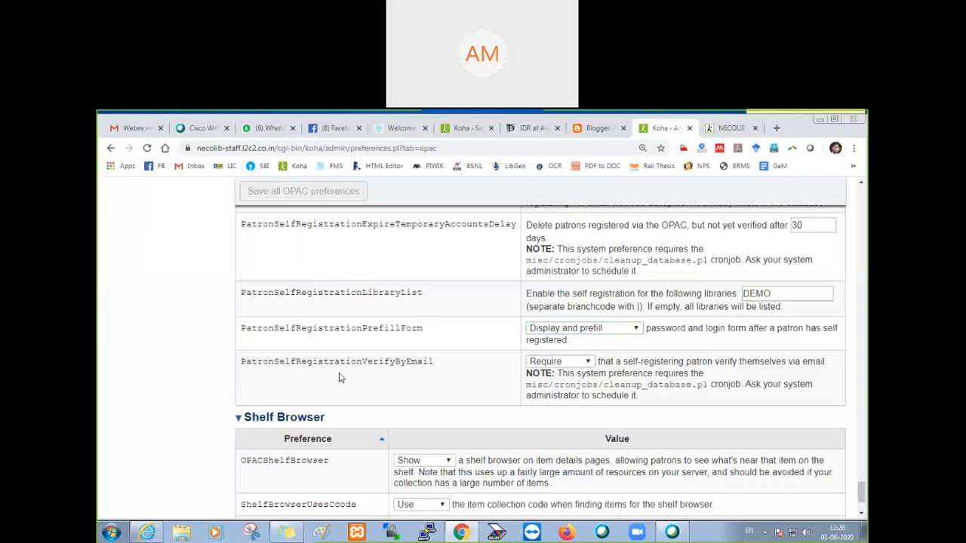
Step: Set PatronSelfRegistrationVerifyByEmail to Don't require and save all OPAC preferences
{"action": "left_click", "coordinate": [533, 364]}
{"action": "left_click", "coordinate": [541, 373]}
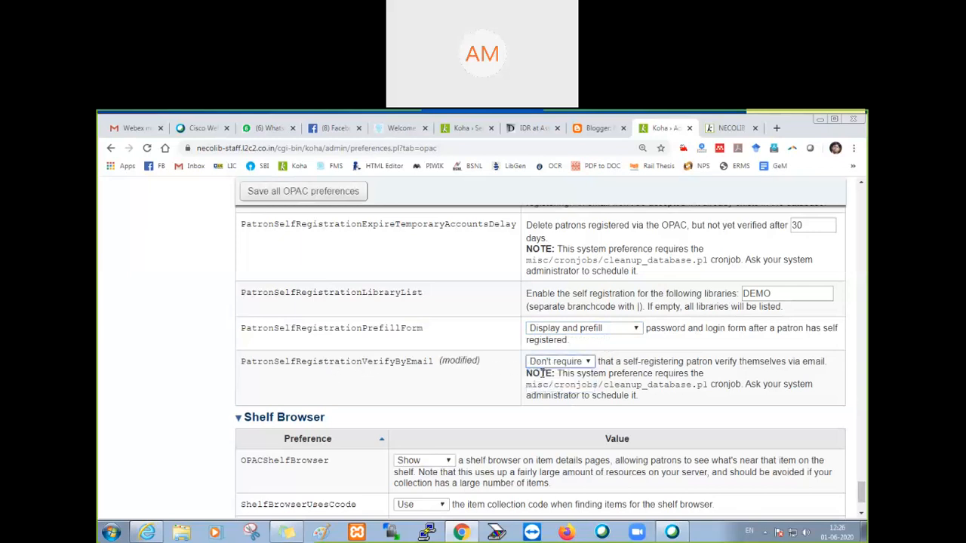
{"action": "left_click", "coordinate": [321, 195]}
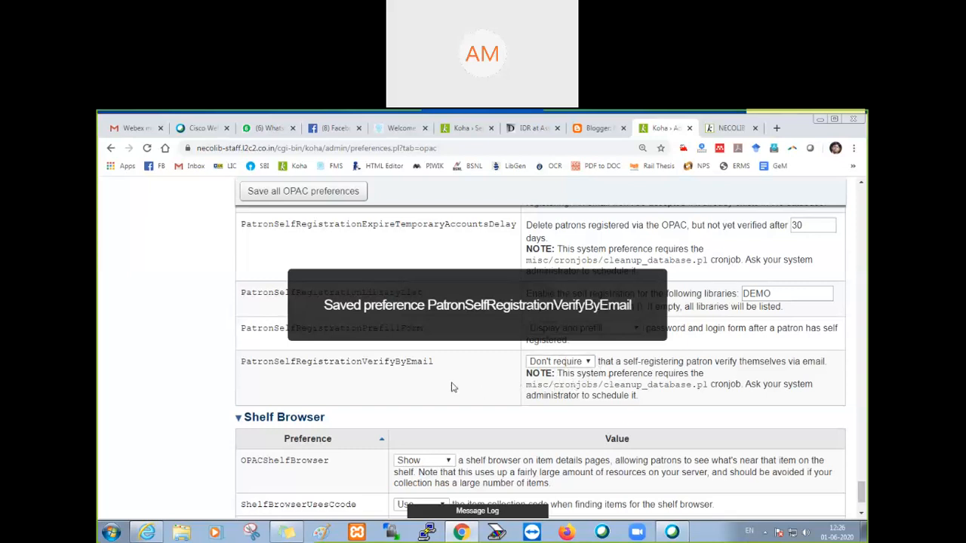
{"action": "scroll", "coordinate": [451, 387], "scroll_direction": "down", "scroll_amount": 2}
{"action": "scroll", "coordinate": [452, 387], "scroll_direction": "up", "scroll_amount": 3}
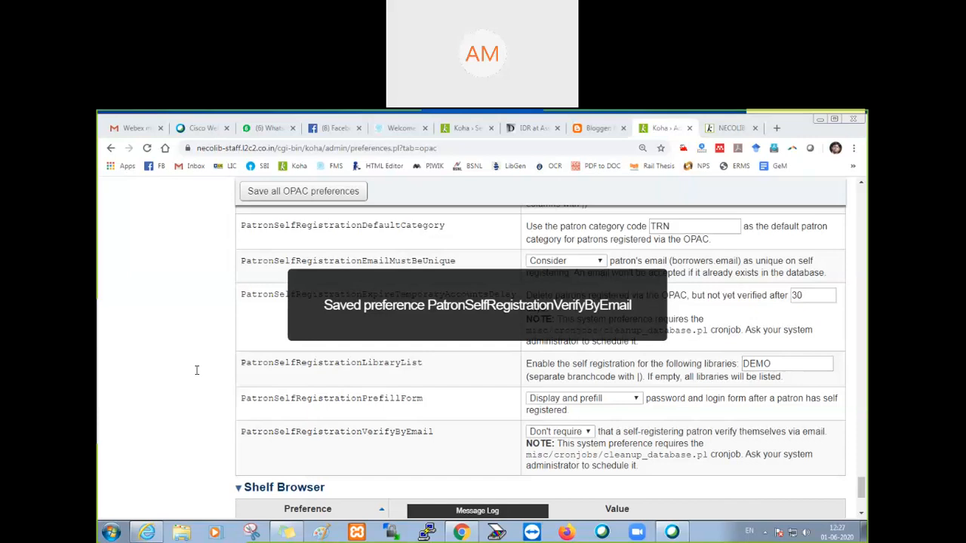
Step: Return from the OPAC registration confirmation page to the empty form for registering a new account
{"action": "left_click", "coordinate": [741, 128]}
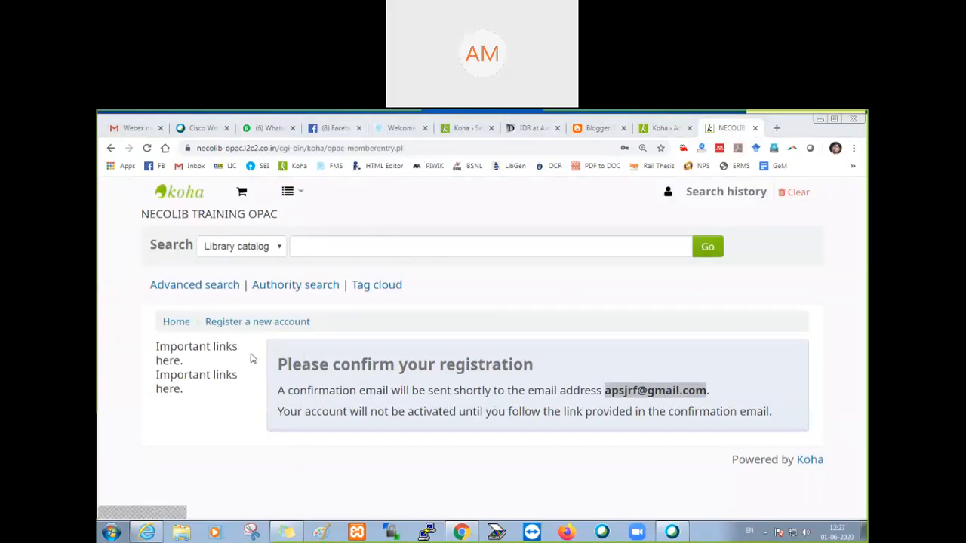
{"action": "left_click", "coordinate": [249, 322]}
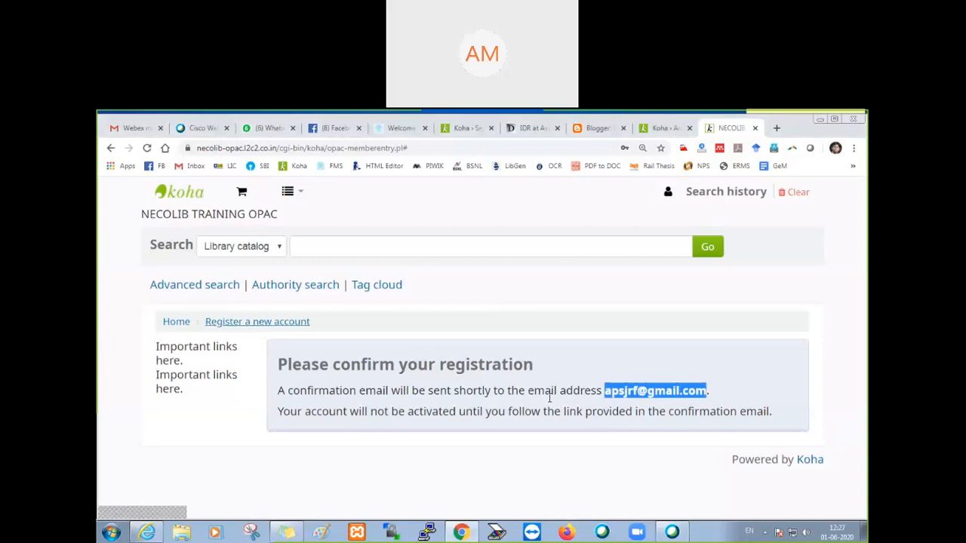
{"action": "left_click", "coordinate": [259, 328]}
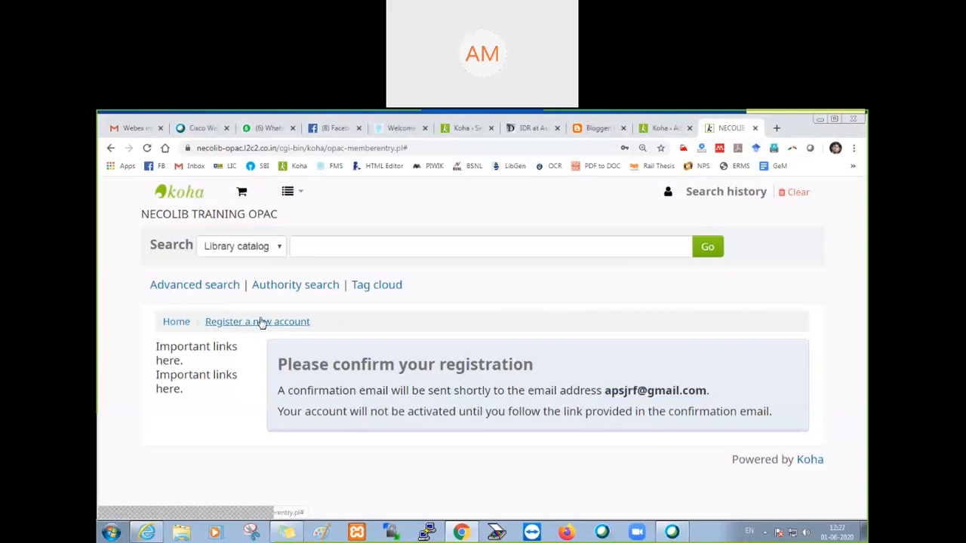
{"action": "left_click", "coordinate": [111, 149]}
{"action": "left_click", "coordinate": [111, 149]}
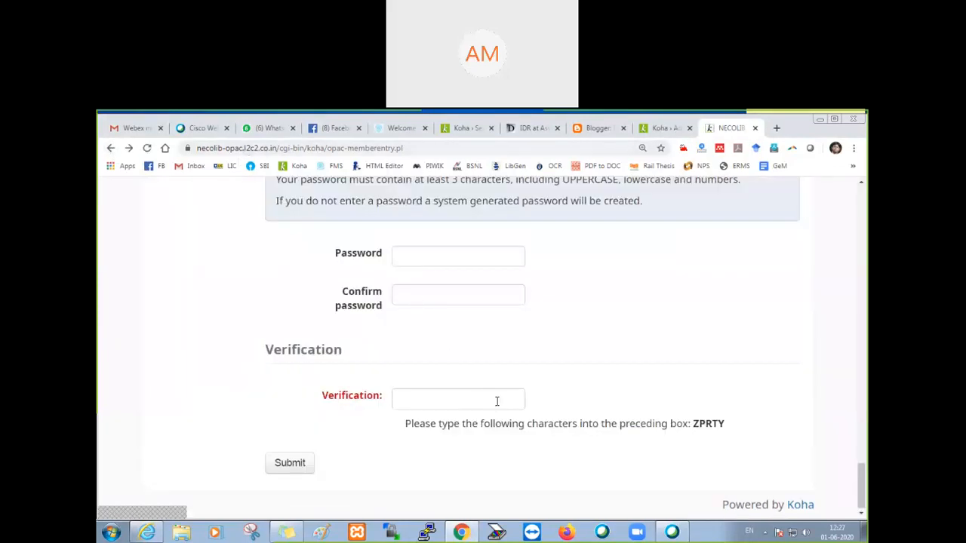
Step: Check which patron categories are offered in the Library section of the registration form
{"action": "scroll", "coordinate": [490, 398], "scroll_direction": "up", "scroll_amount": 10}
{"action": "scroll", "coordinate": [497, 402], "scroll_direction": "up", "scroll_amount": 10}
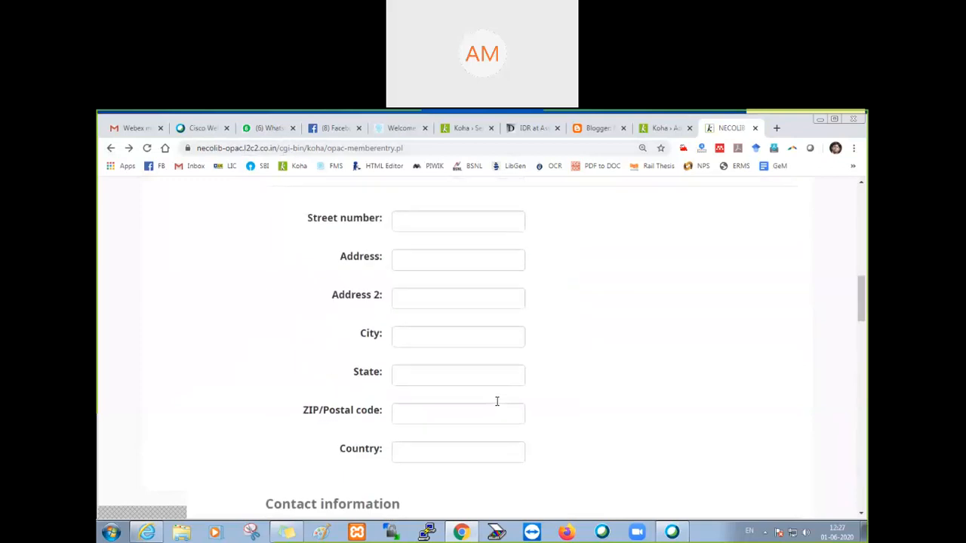
{"action": "scroll", "coordinate": [497, 406], "scroll_direction": "up", "scroll_amount": 2}
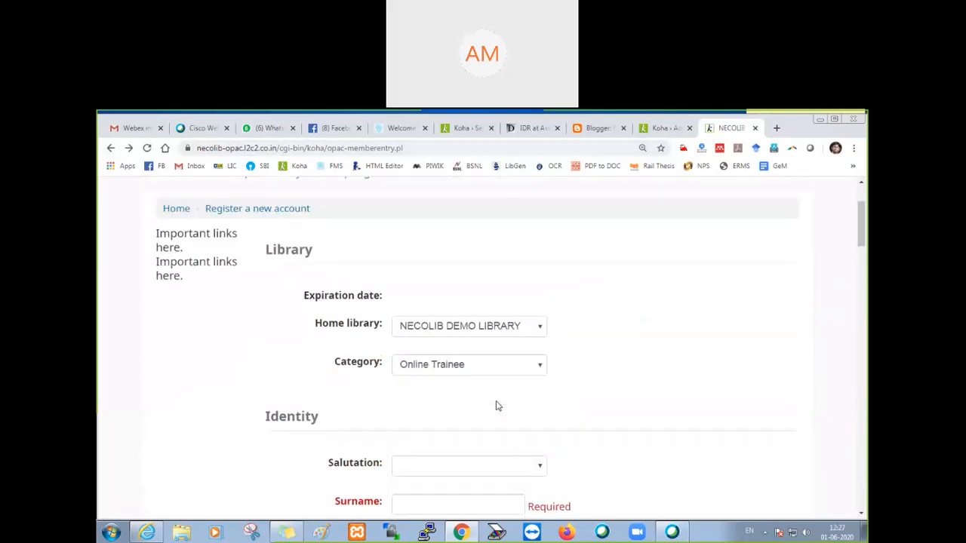
{"action": "left_click", "coordinate": [504, 369]}
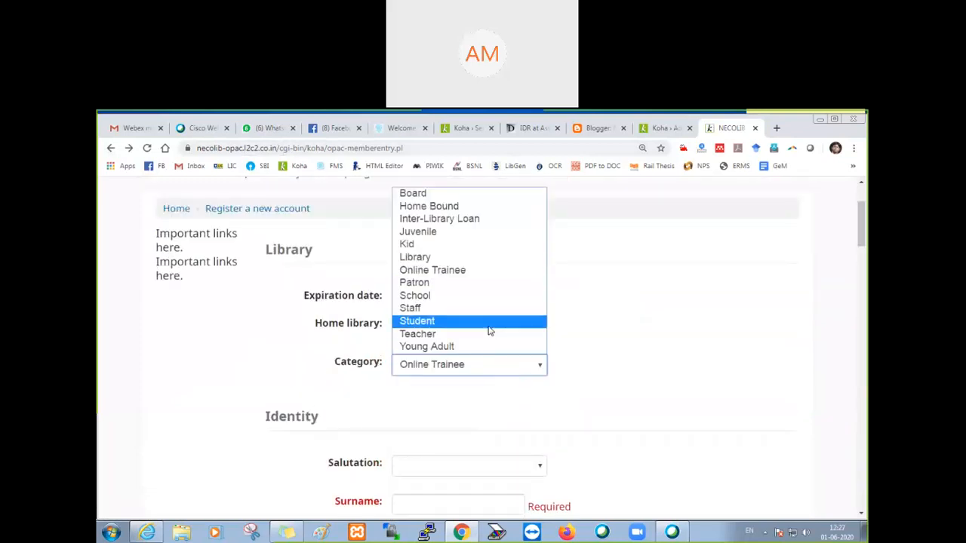
{"action": "left_click", "coordinate": [668, 366]}
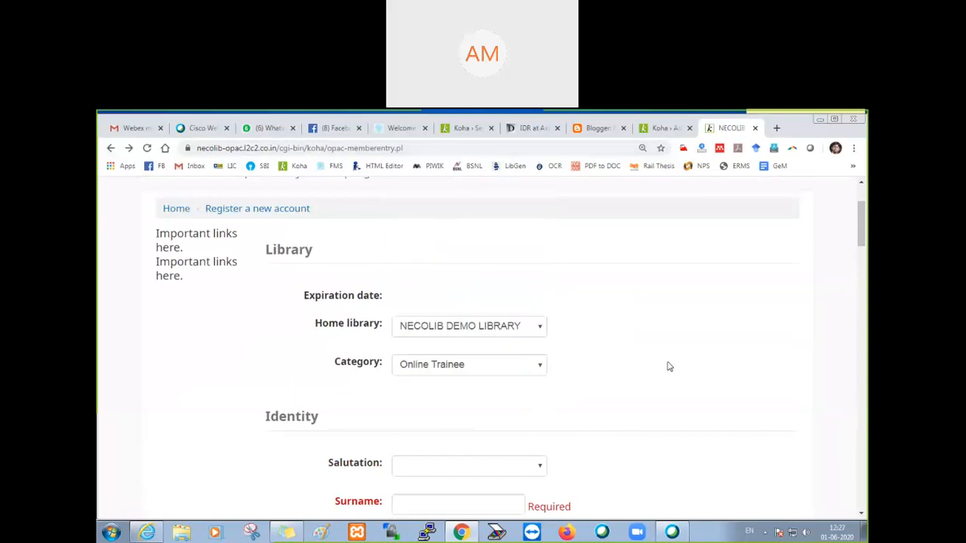
{"action": "left_click", "coordinate": [488, 375]}
{"action": "left_click", "coordinate": [488, 375]}
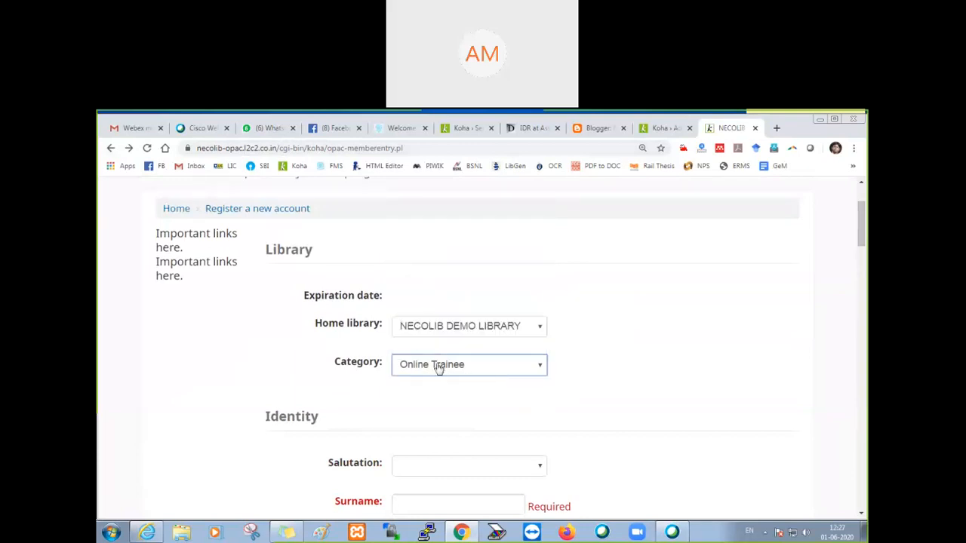
Step: Try Student as the registration category, switch back to Online Trainee and recheck the category choices
{"action": "left_click", "coordinate": [432, 371]}
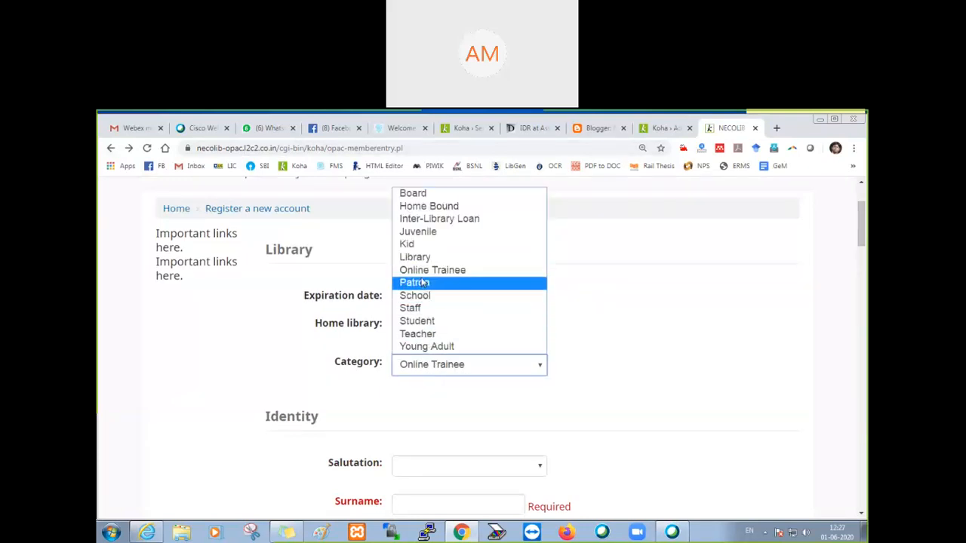
{"action": "left_click", "coordinate": [418, 323]}
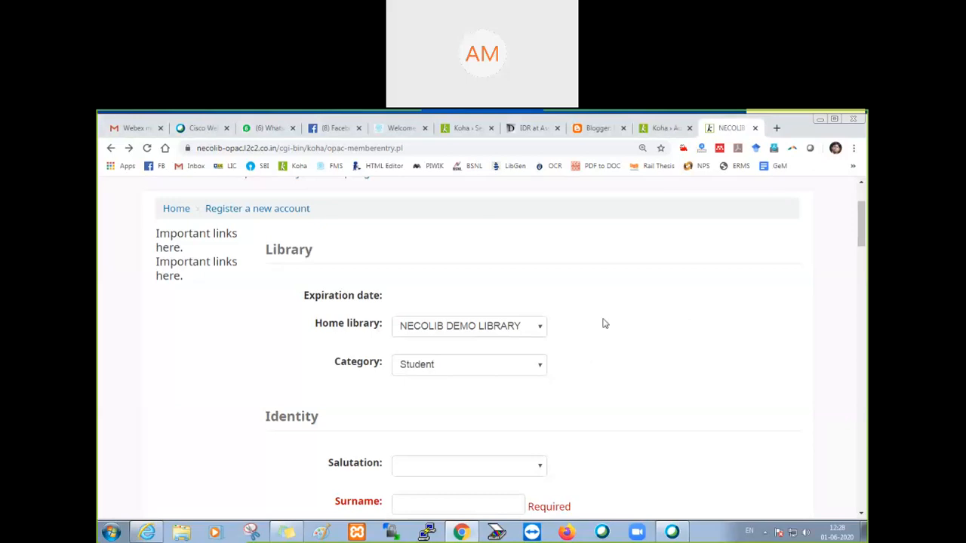
{"action": "left_click", "coordinate": [455, 367]}
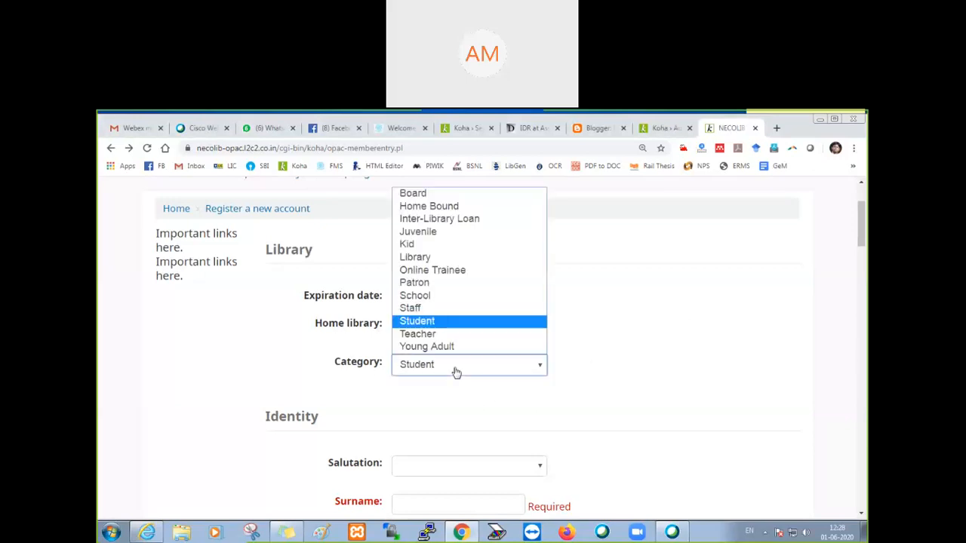
{"action": "left_click", "coordinate": [434, 272]}
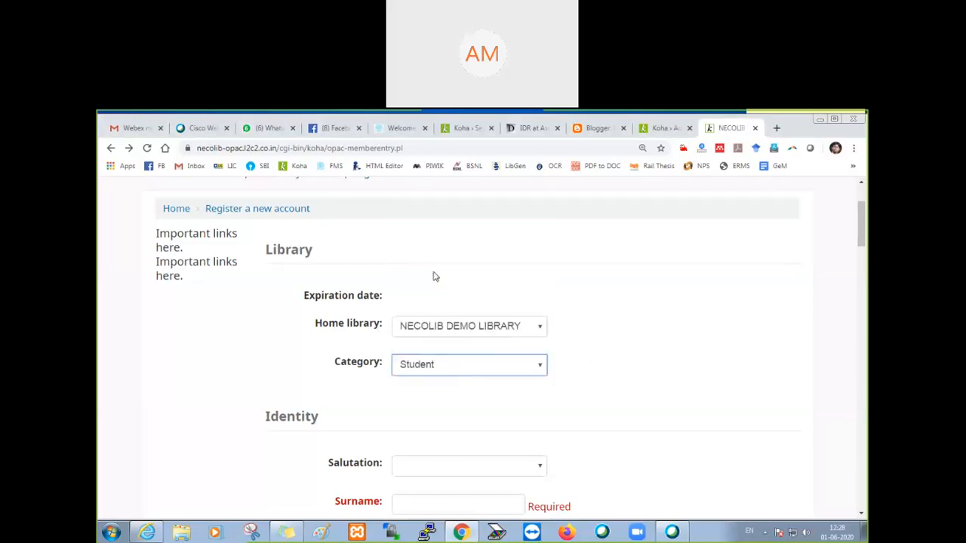
{"action": "left_click", "coordinate": [476, 365]}
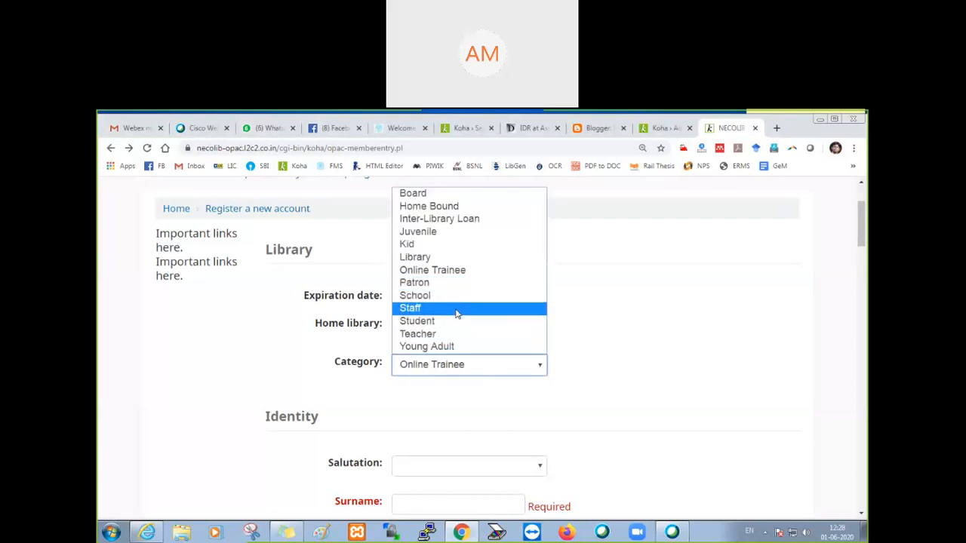
{"action": "left_click", "coordinate": [666, 369]}
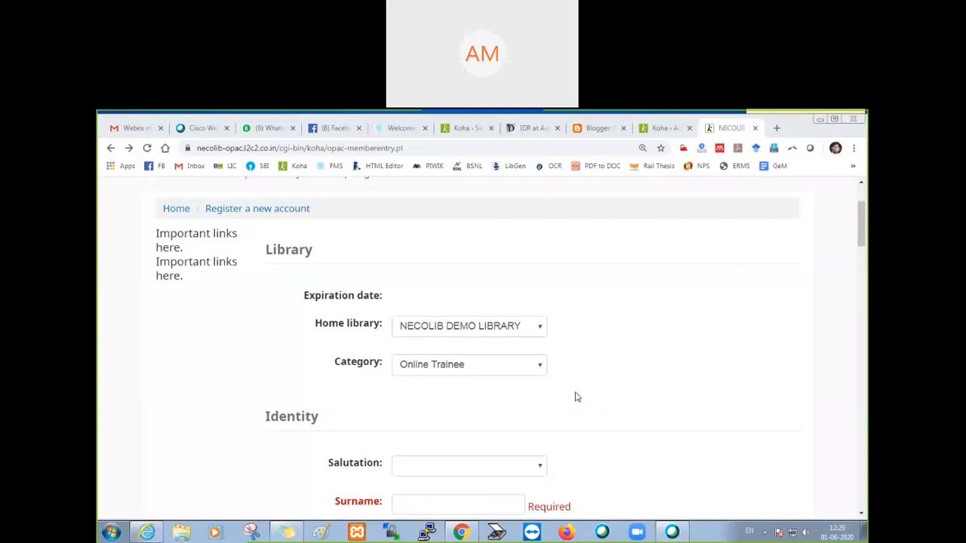
Step: Review the registration form's fields from identity and addresses through contact details, password and verification, noting the required ones
{"action": "scroll", "coordinate": [593, 386], "scroll_direction": "down", "scroll_amount": 3}
{"action": "scroll", "coordinate": [594, 386], "scroll_direction": "down", "scroll_amount": 8}
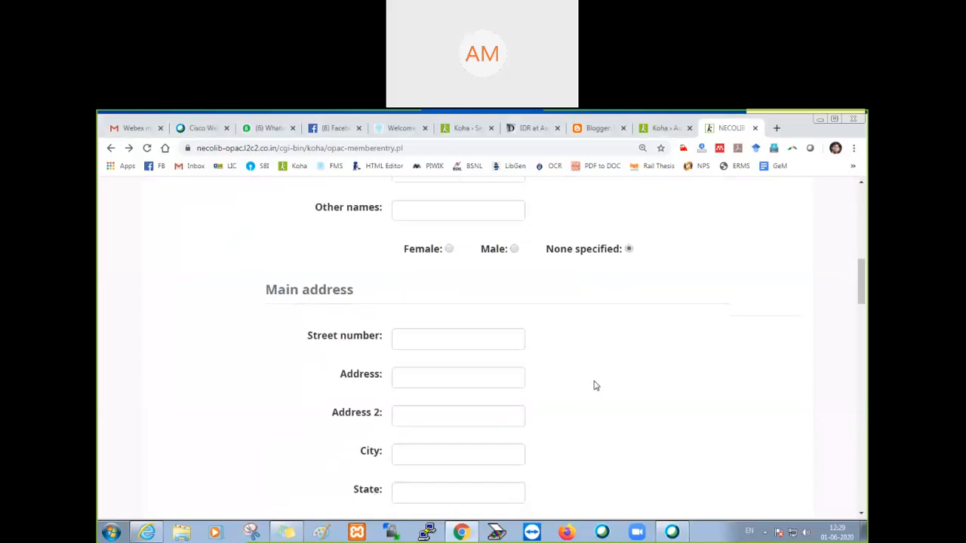
{"action": "scroll", "coordinate": [594, 386], "scroll_direction": "down", "scroll_amount": 7}
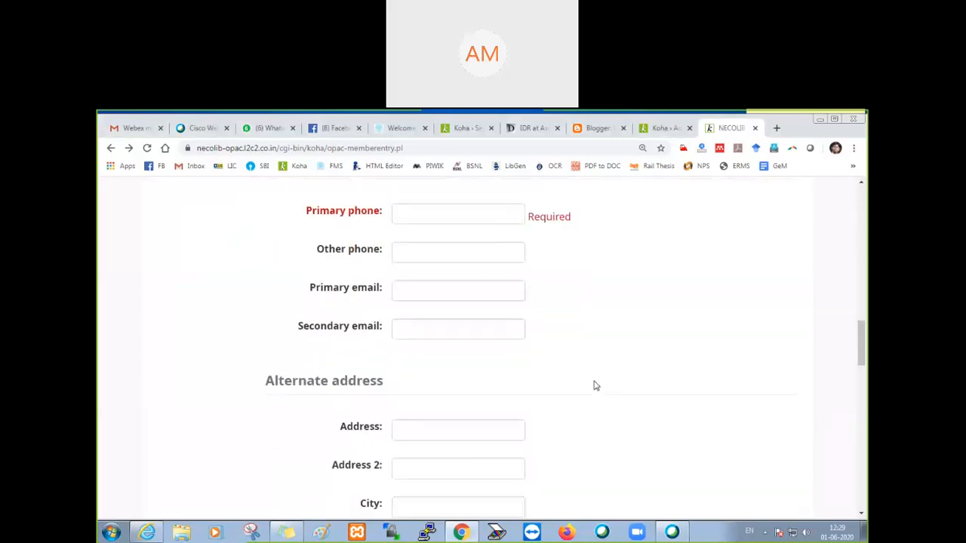
{"action": "scroll", "coordinate": [594, 385], "scroll_direction": "down", "scroll_amount": 6}
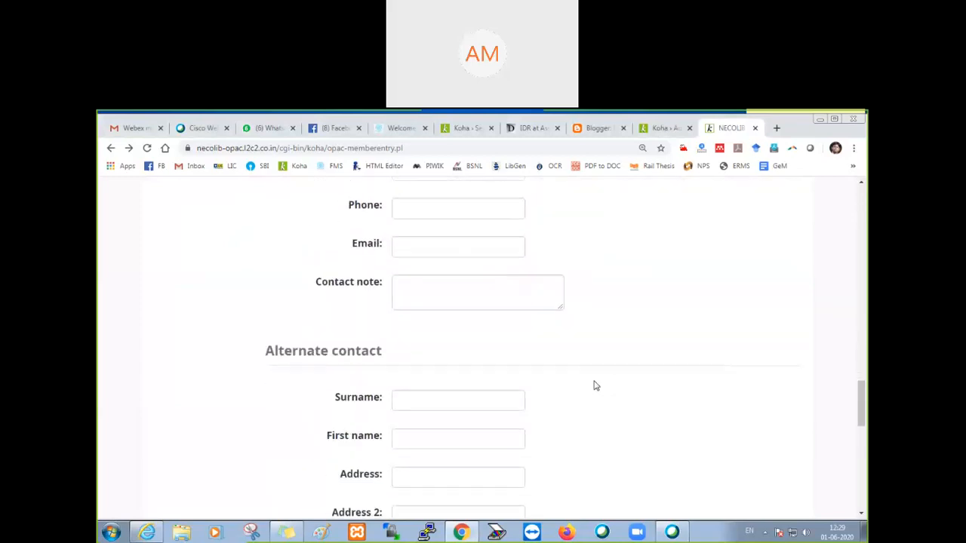
{"action": "scroll", "coordinate": [594, 385], "scroll_direction": "down", "scroll_amount": 3}
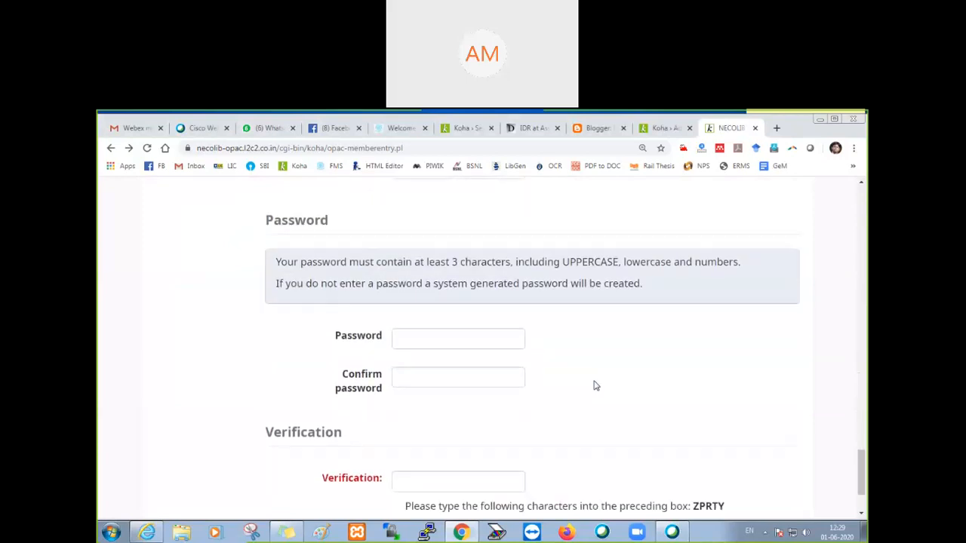
{"action": "scroll", "coordinate": [594, 386], "scroll_direction": "up", "scroll_amount": 7}
{"action": "scroll", "coordinate": [594, 386], "scroll_direction": "up", "scroll_amount": 8}
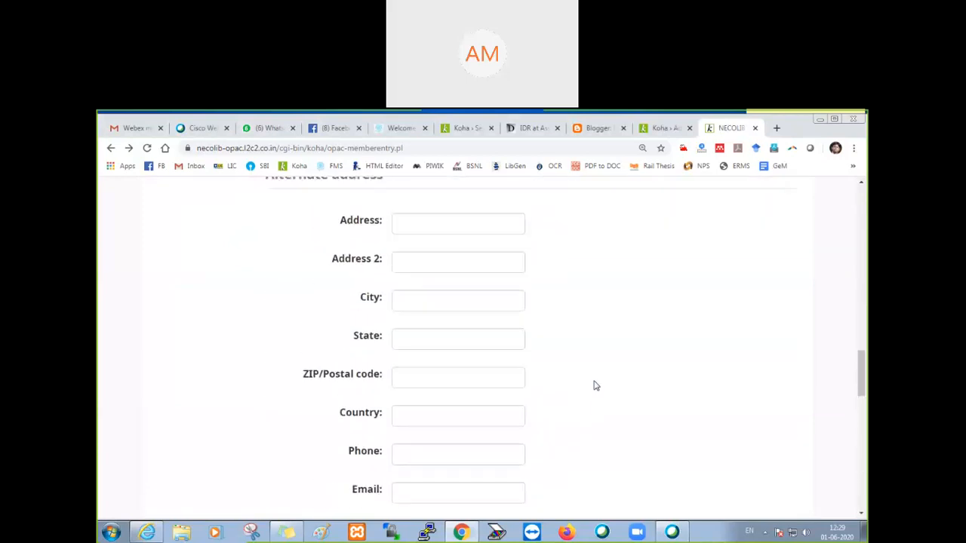
{"action": "scroll", "coordinate": [594, 386], "scroll_direction": "up", "scroll_amount": 2}
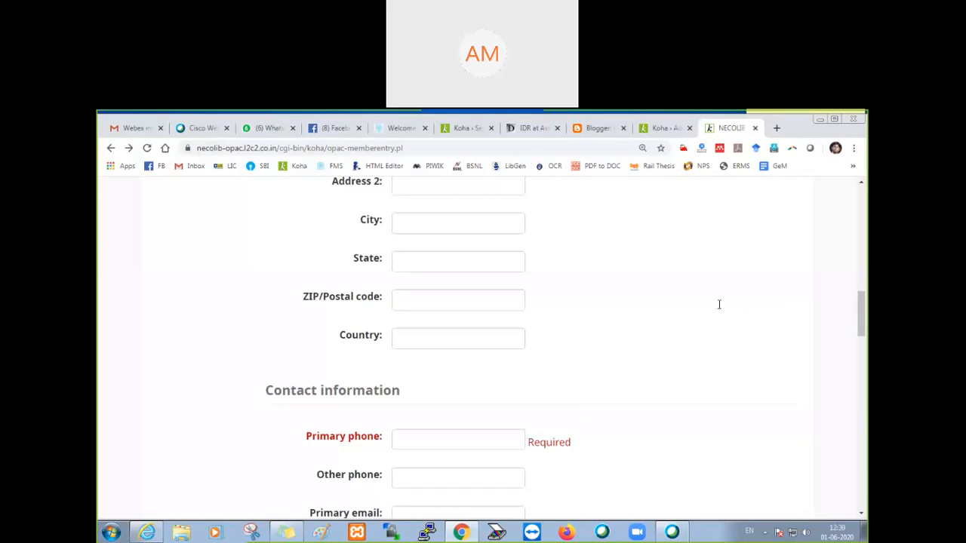
{"action": "scroll", "coordinate": [532, 364], "scroll_direction": "up", "scroll_amount": 4}
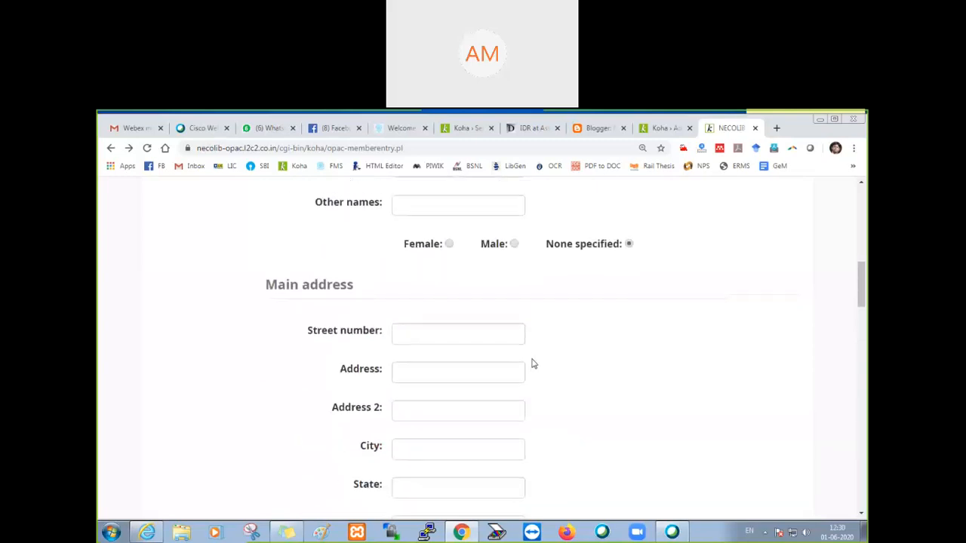
{"action": "scroll", "coordinate": [533, 365], "scroll_direction": "up", "scroll_amount": 2}
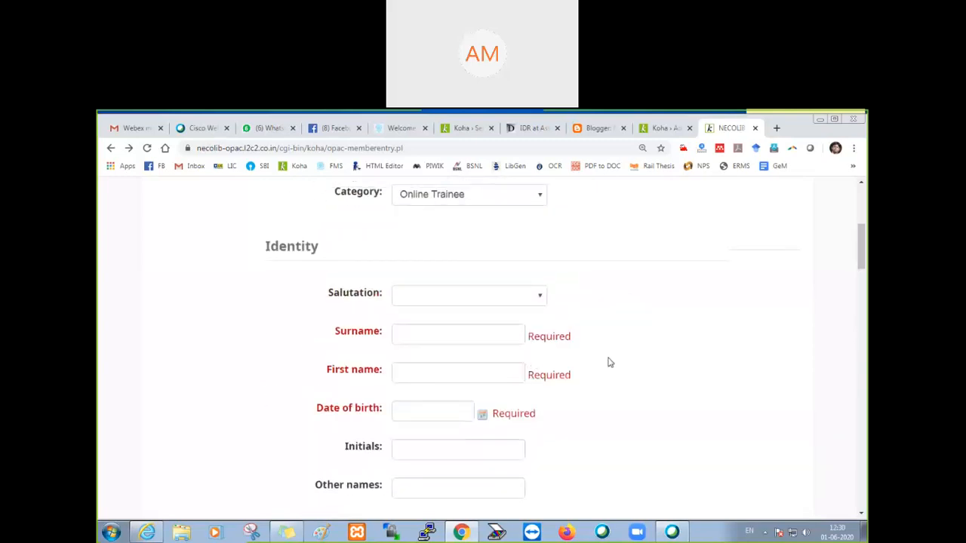
{"action": "scroll", "coordinate": [602, 362], "scroll_direction": "up", "scroll_amount": 2}
{"action": "scroll", "coordinate": [602, 363], "scroll_direction": "up", "scroll_amount": 3}
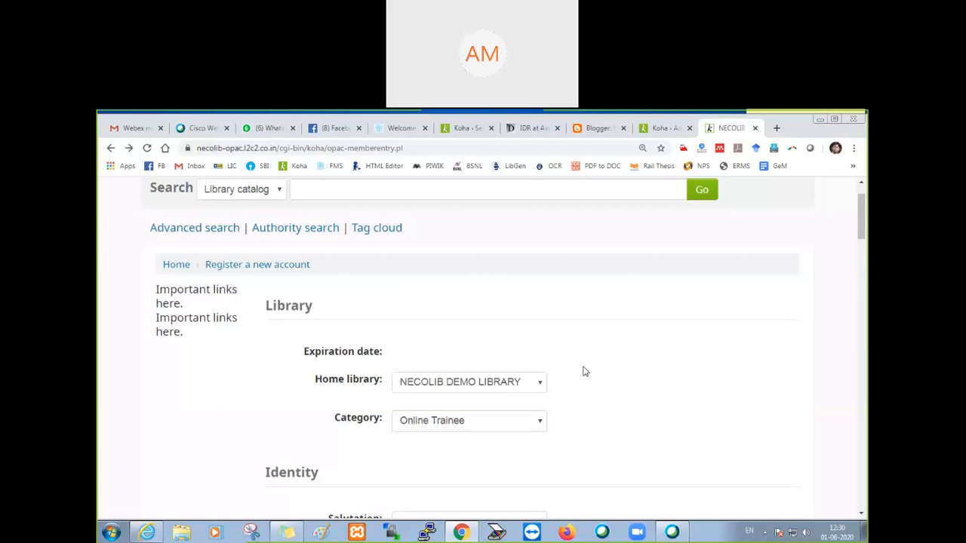
Step: Review the category choices a self-registering patron can pick, keeping Online Trainee selected
{"action": "scroll", "coordinate": [571, 385], "scroll_direction": "down", "scroll_amount": 3}
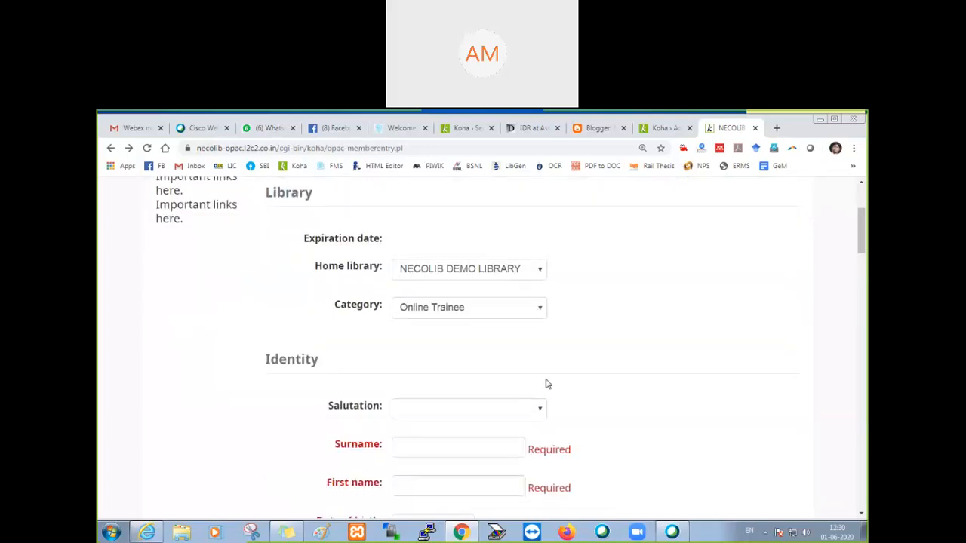
{"action": "left_click", "coordinate": [542, 312]}
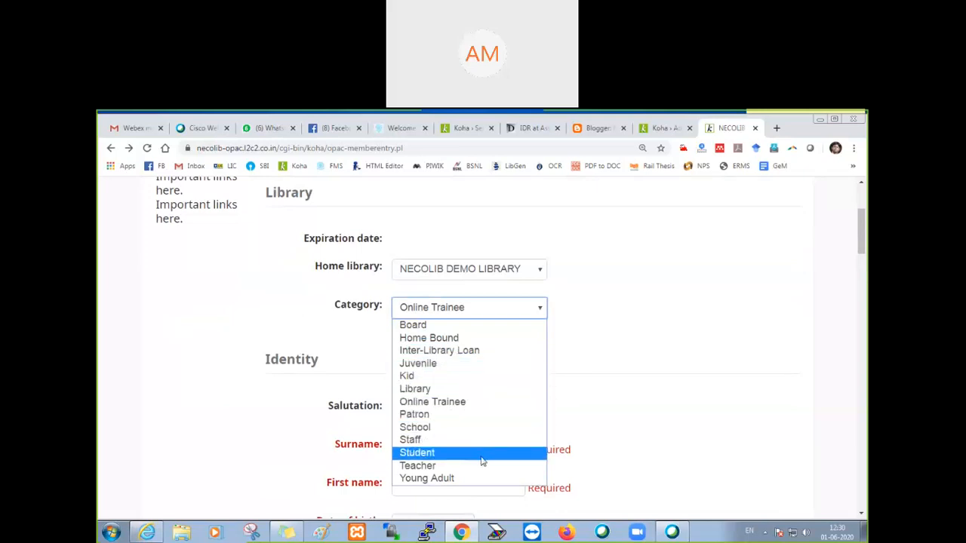
{"action": "left_click", "coordinate": [576, 378]}
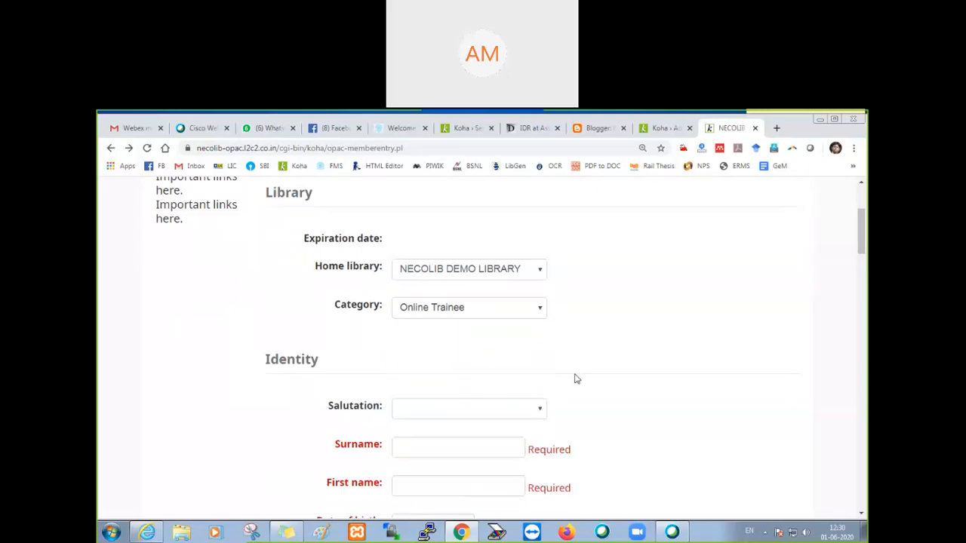
{"action": "left_click", "coordinate": [542, 312]}
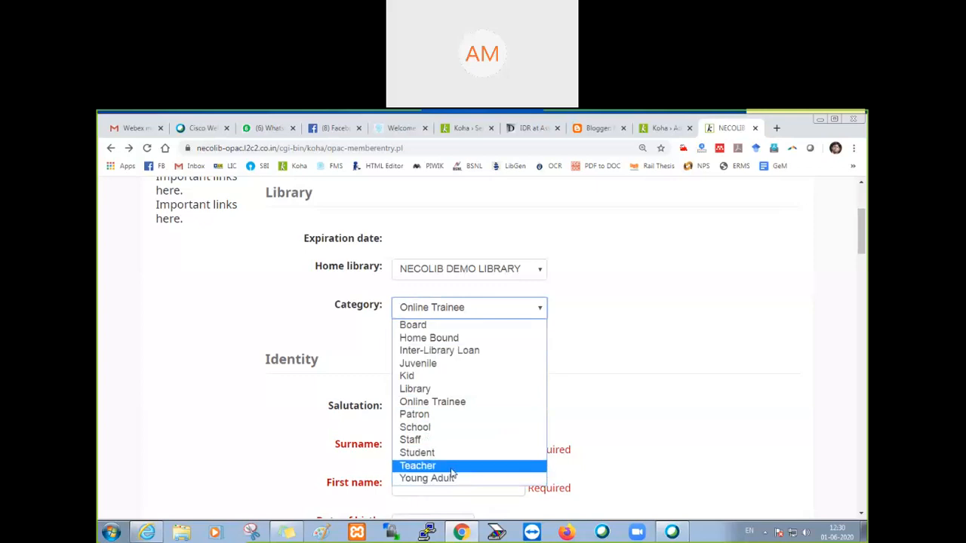
{"action": "left_click", "coordinate": [588, 403]}
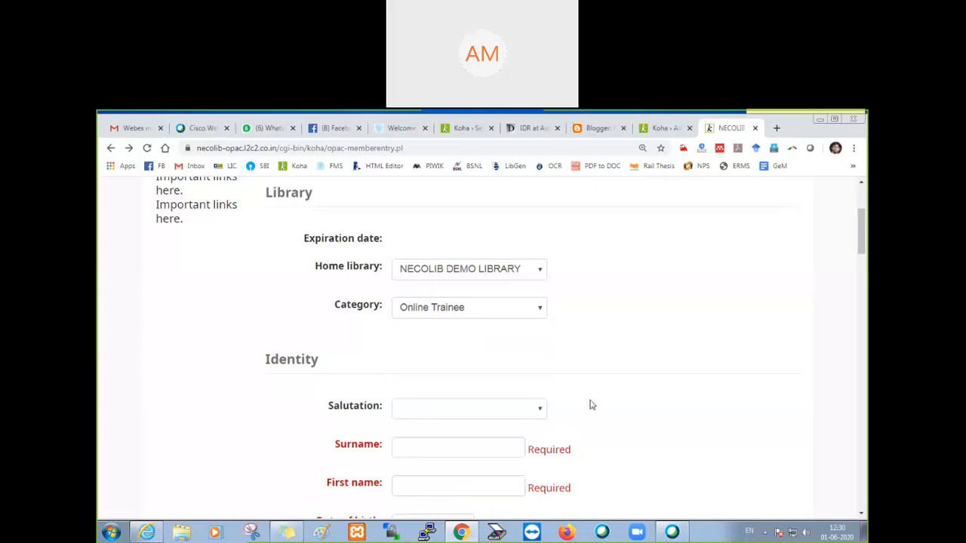
{"action": "left_click", "coordinate": [525, 314]}
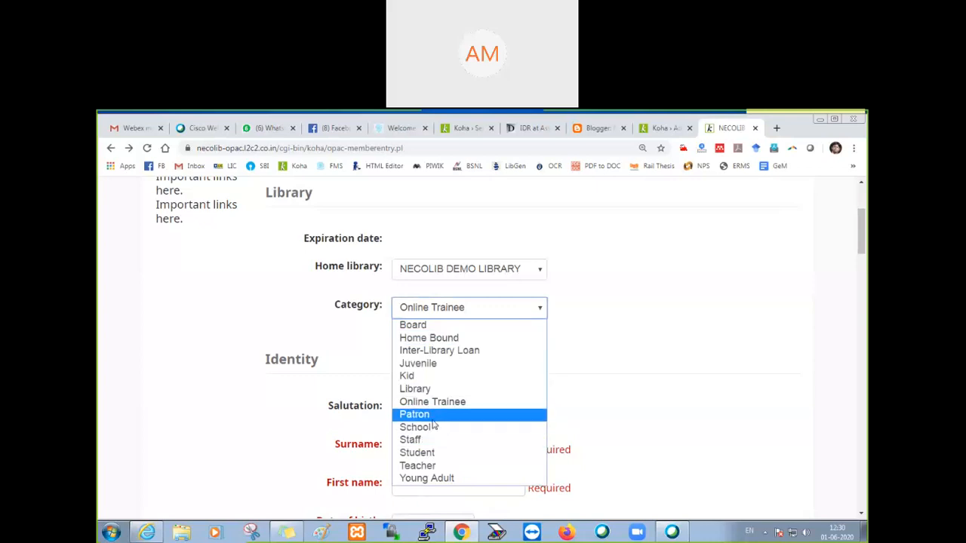
{"action": "left_click", "coordinate": [568, 370]}
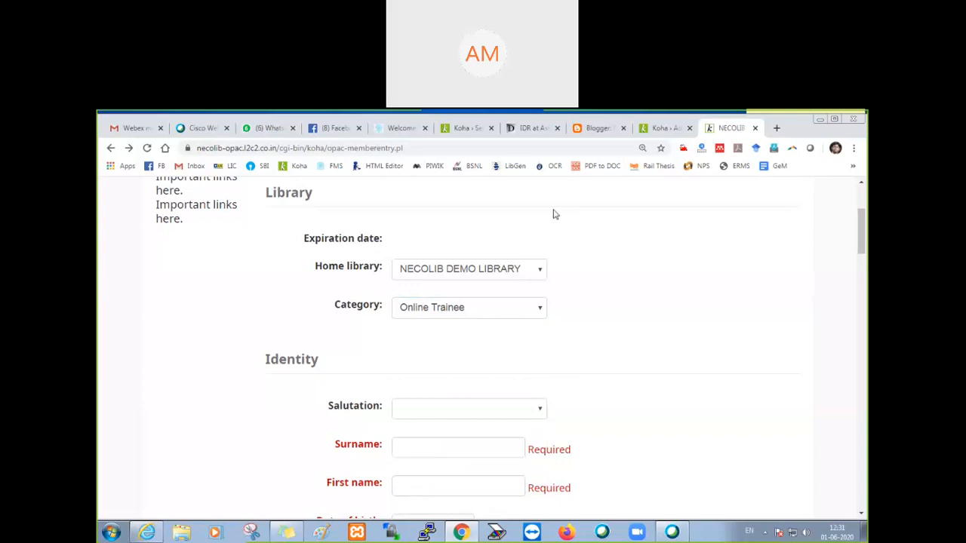
Step: Return to the Koha staff system preferences and switch from the OPAC preferences to the Patrons preferences
{"action": "left_click", "coordinate": [661, 132]}
{"action": "scroll", "coordinate": [189, 351], "scroll_direction": "up", "scroll_amount": 8}
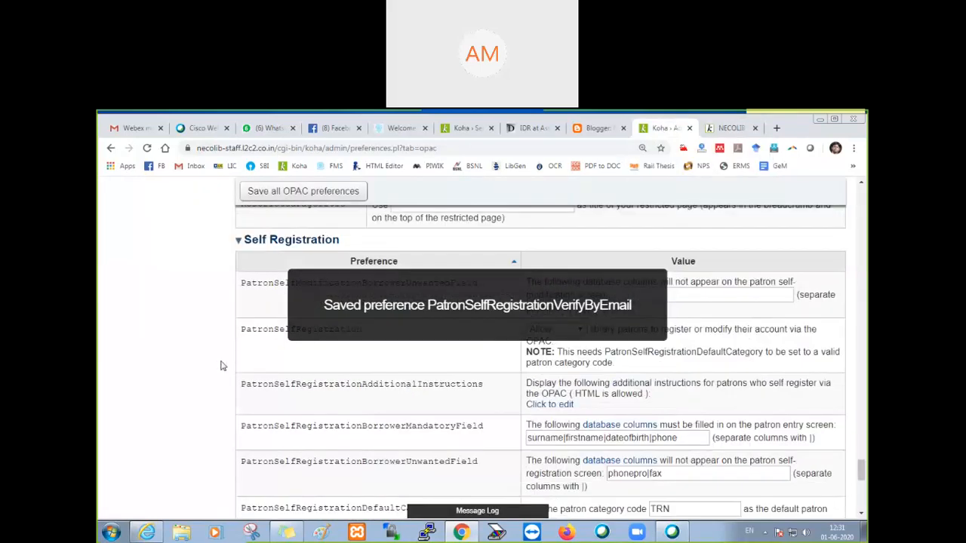
{"action": "scroll", "coordinate": [157, 339], "scroll_direction": "up", "scroll_amount": 15}
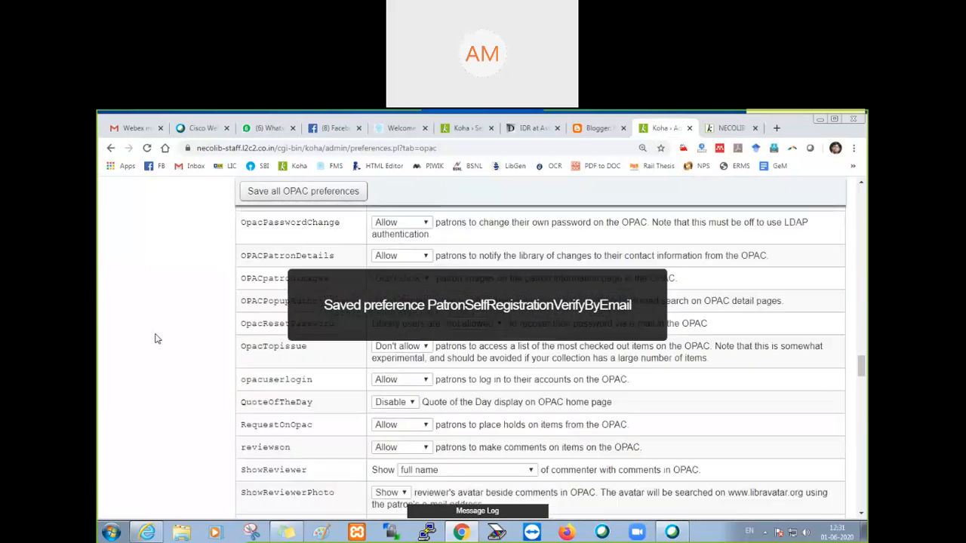
{"action": "scroll", "coordinate": [157, 339], "scroll_direction": "down", "scroll_amount": 10}
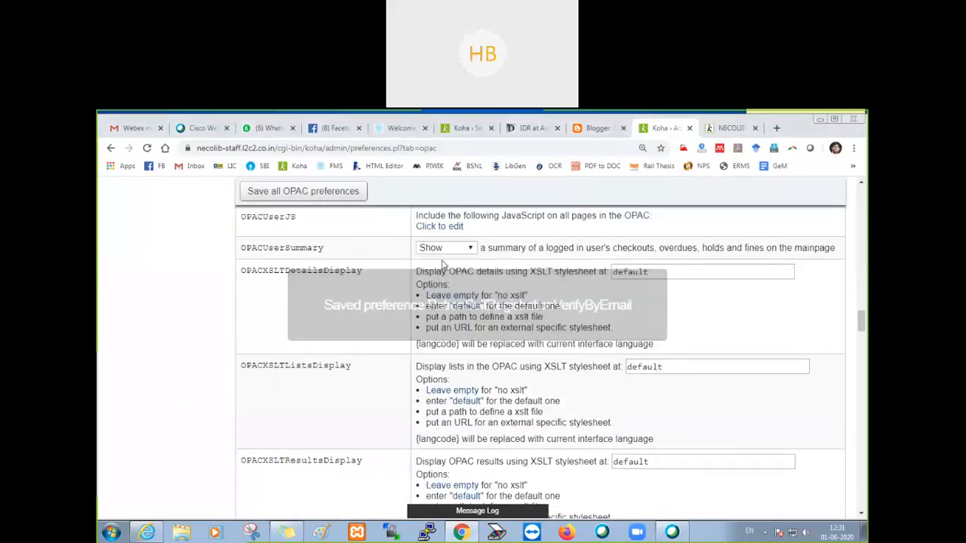
{"action": "scroll", "coordinate": [417, 246], "scroll_direction": "up", "scroll_amount": 4}
{"action": "scroll", "coordinate": [418, 247], "scroll_direction": "up", "scroll_amount": 20}
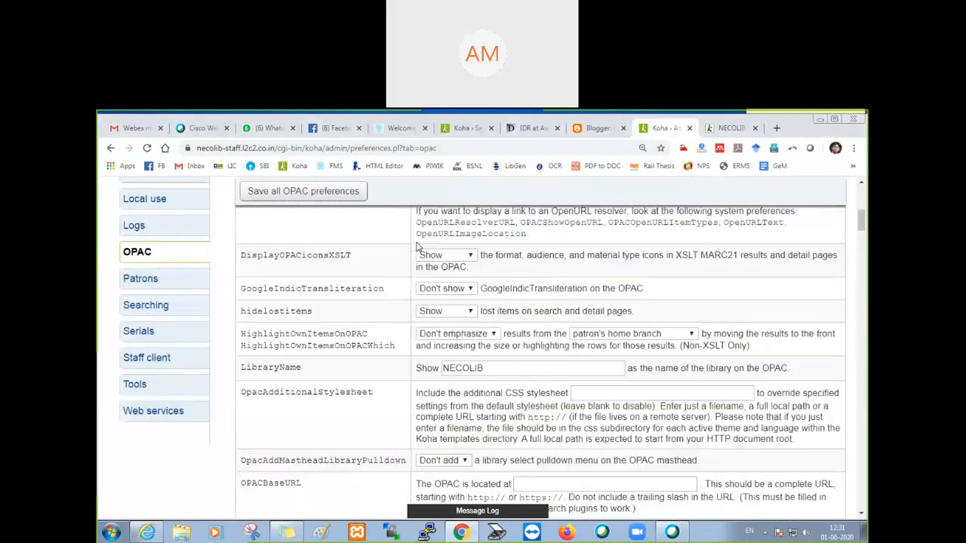
{"action": "scroll", "coordinate": [417, 247], "scroll_direction": "down", "scroll_amount": 3}
{"action": "scroll", "coordinate": [279, 253], "scroll_direction": "up", "scroll_amount": 2}
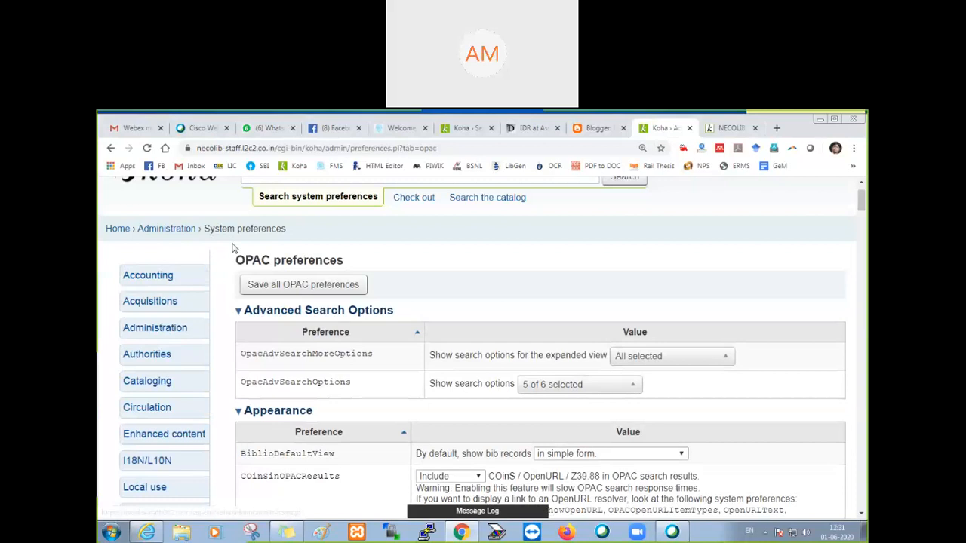
{"action": "scroll", "coordinate": [257, 260], "scroll_direction": "down", "scroll_amount": 3}
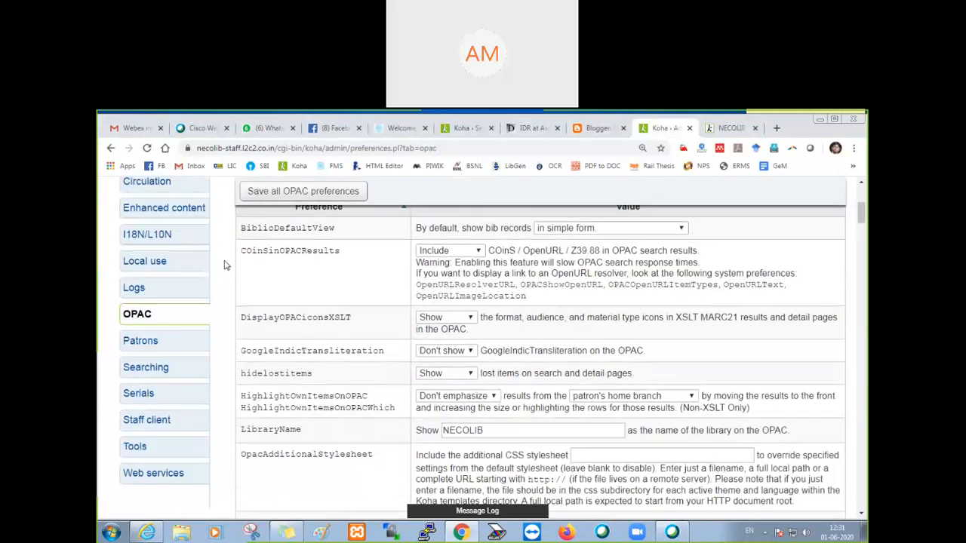
{"action": "scroll", "coordinate": [223, 265], "scroll_direction": "down", "scroll_amount": 1}
{"action": "left_click", "coordinate": [141, 284]}
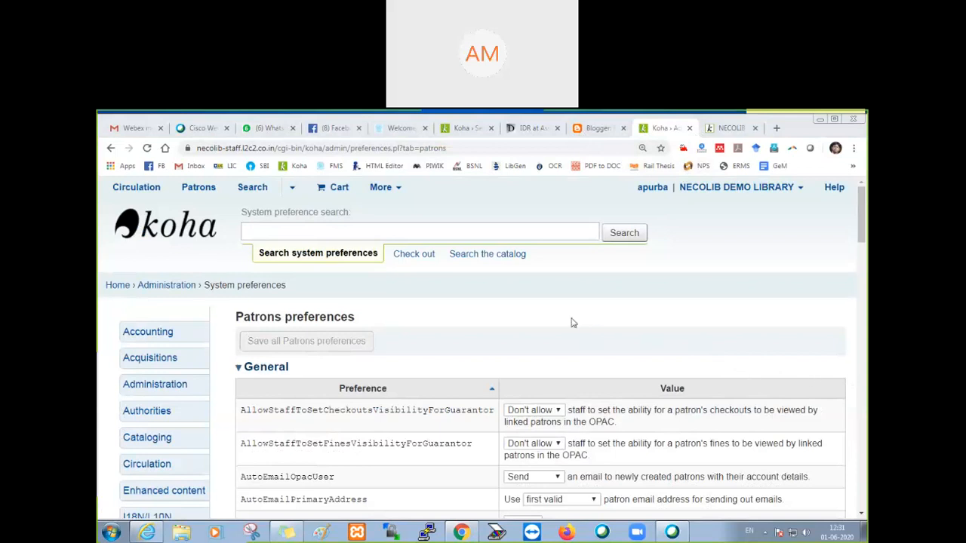
Step: Check the AutoEmailOpacUser options in the General patron preferences, keeping Send, and look over the neighbouring preferences
{"action": "scroll", "coordinate": [407, 317], "scroll_direction": "down", "scroll_amount": 3}
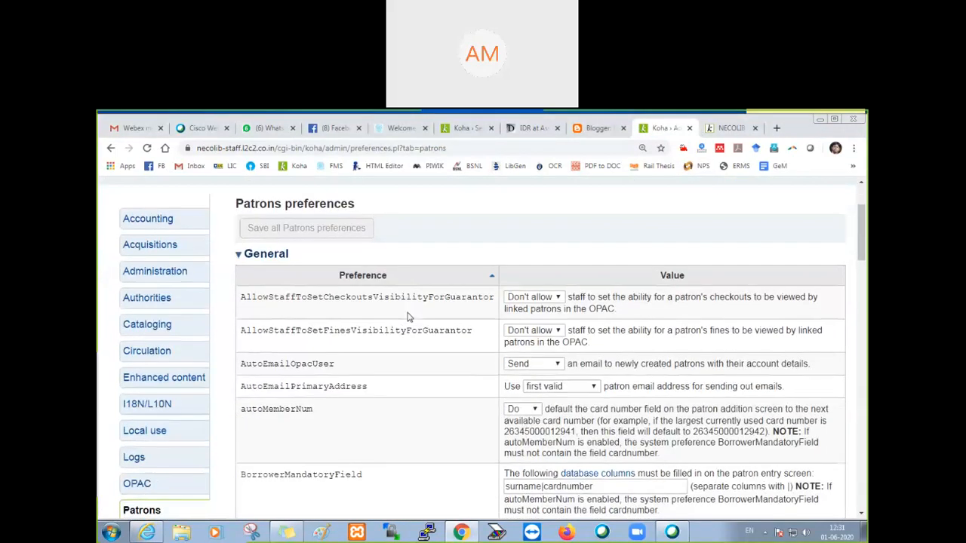
{"action": "scroll", "coordinate": [407, 315], "scroll_direction": "down", "scroll_amount": 2}
{"action": "scroll", "coordinate": [404, 315], "scroll_direction": "up", "scroll_amount": 1}
{"action": "left_click", "coordinate": [304, 254]}
{"action": "double_click", "coordinate": [304, 257]}
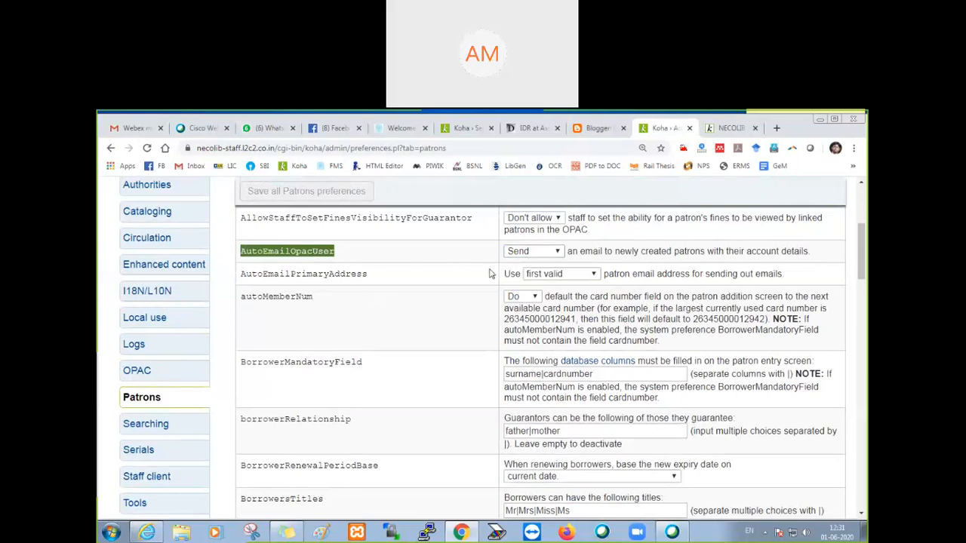
{"action": "left_click", "coordinate": [517, 254]}
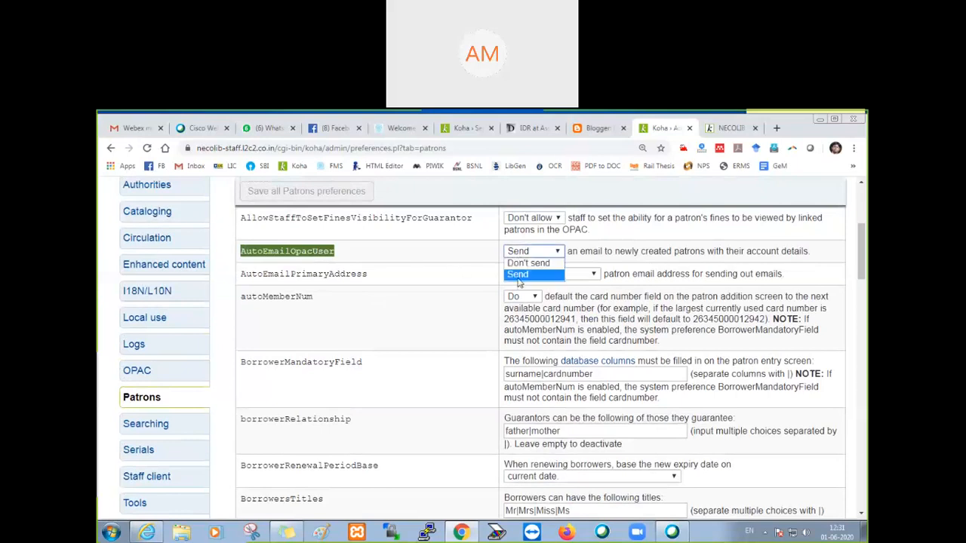
{"action": "left_click", "coordinate": [519, 278]}
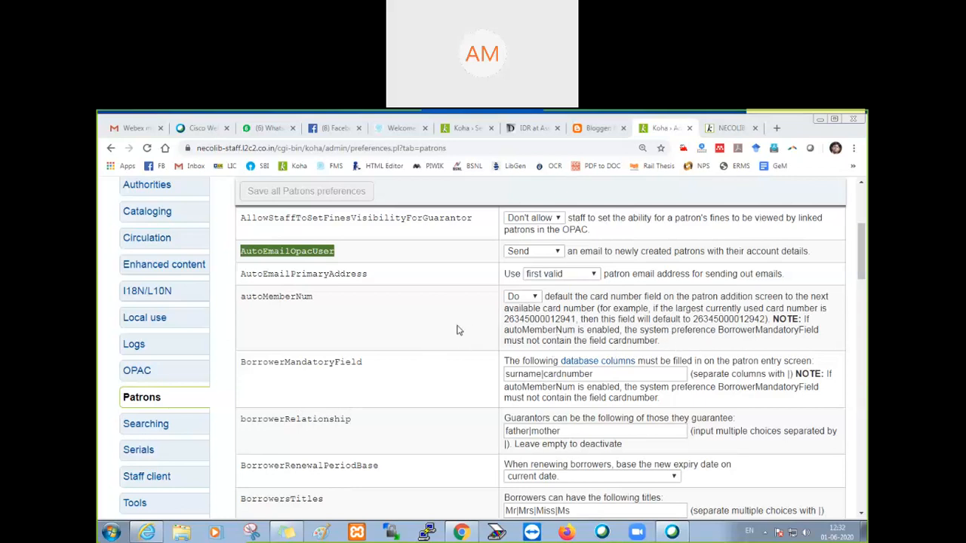
{"action": "scroll", "coordinate": [465, 374], "scroll_direction": "down", "scroll_amount": 3}
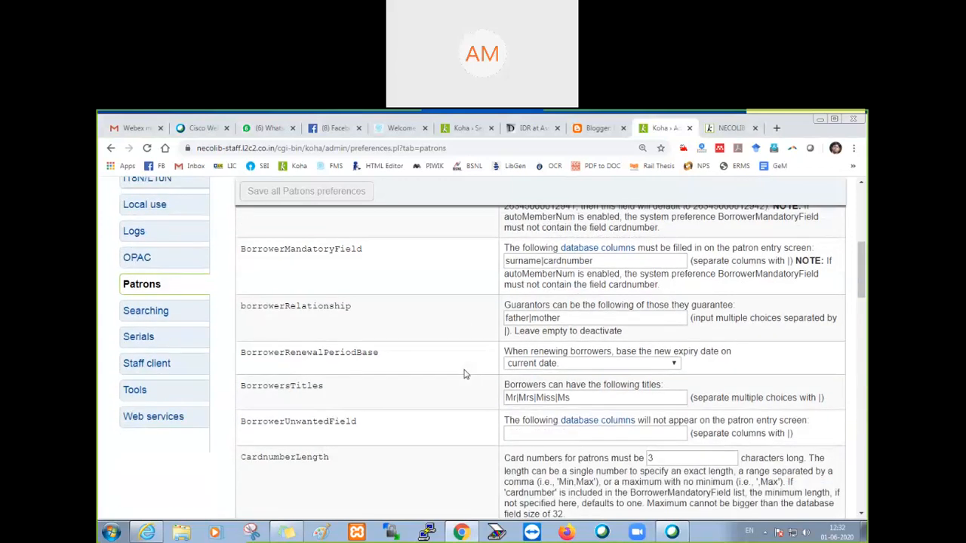
{"action": "scroll", "coordinate": [465, 374], "scroll_direction": "up", "scroll_amount": 3}
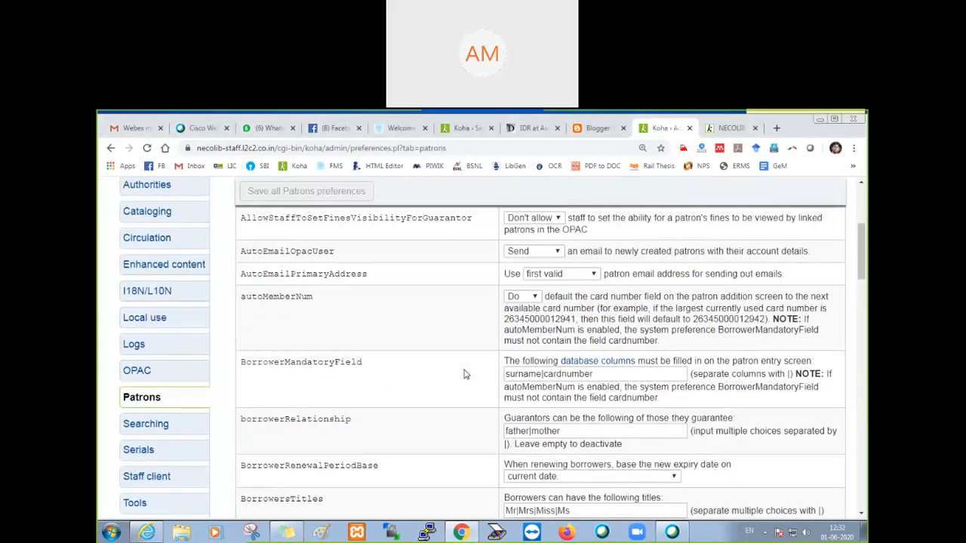
{"action": "scroll", "coordinate": [465, 375], "scroll_direction": "up", "scroll_amount": 1}
{"action": "scroll", "coordinate": [465, 374], "scroll_direction": "down", "scroll_amount": 4}
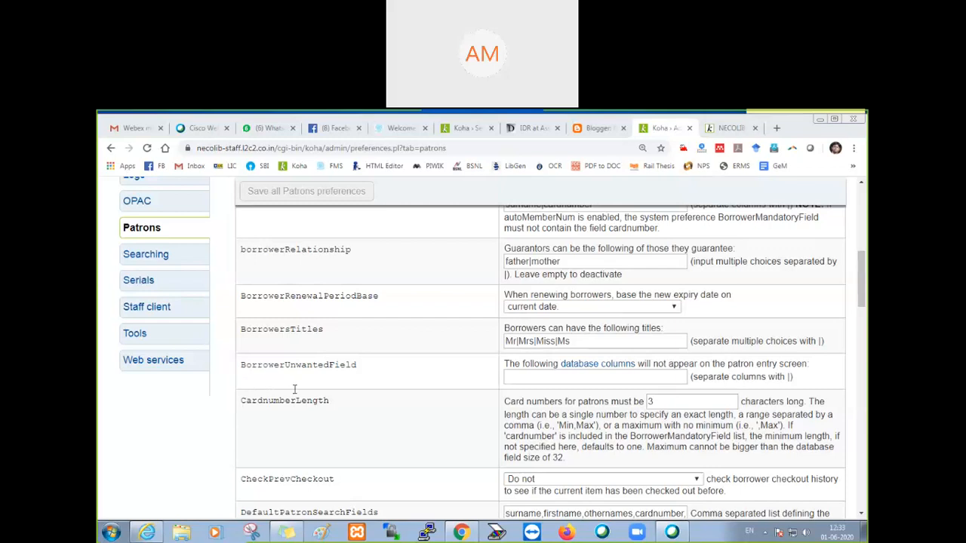
Step: On the OPAC self-registration form, try Student as the patron category and change the selection to Staff
{"action": "left_click", "coordinate": [738, 130]}
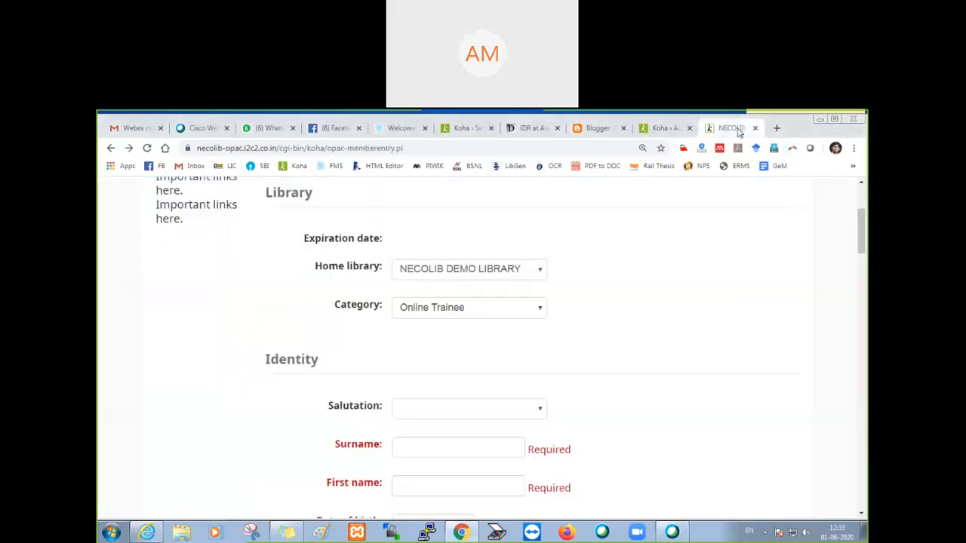
{"action": "left_click", "coordinate": [482, 319]}
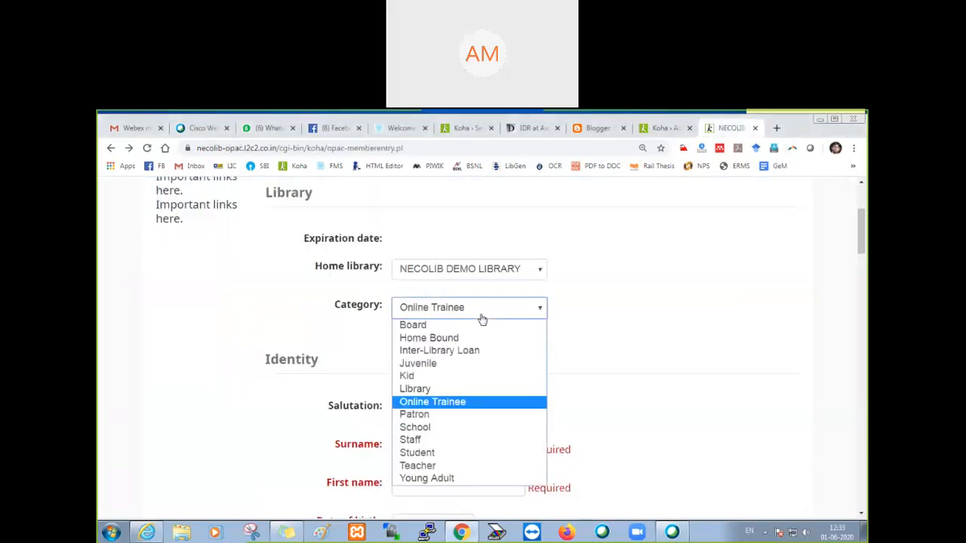
{"action": "left_click", "coordinate": [444, 454]}
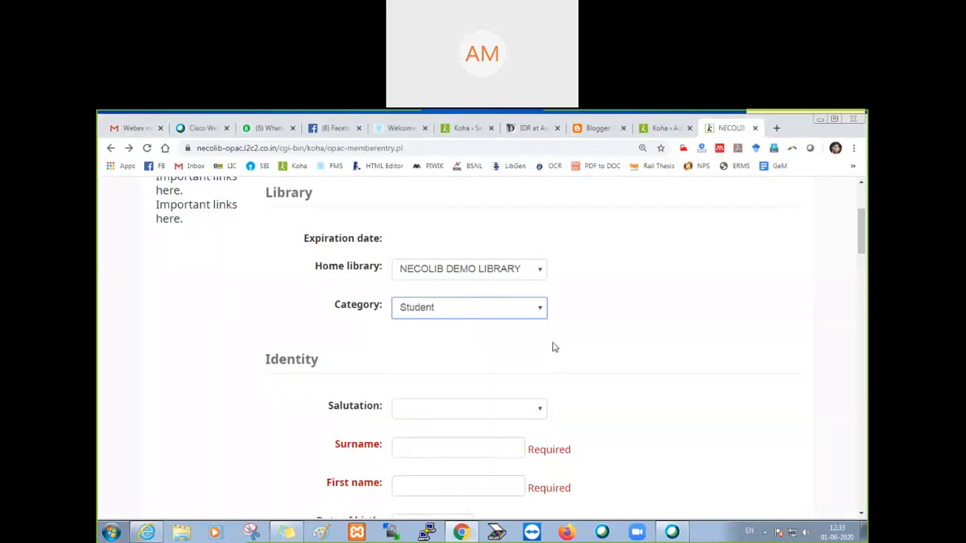
{"action": "scroll", "coordinate": [463, 339], "scroll_direction": "down", "scroll_amount": 1}
{"action": "scroll", "coordinate": [461, 317], "scroll_direction": "up", "scroll_amount": 1}
{"action": "left_click", "coordinate": [463, 313]}
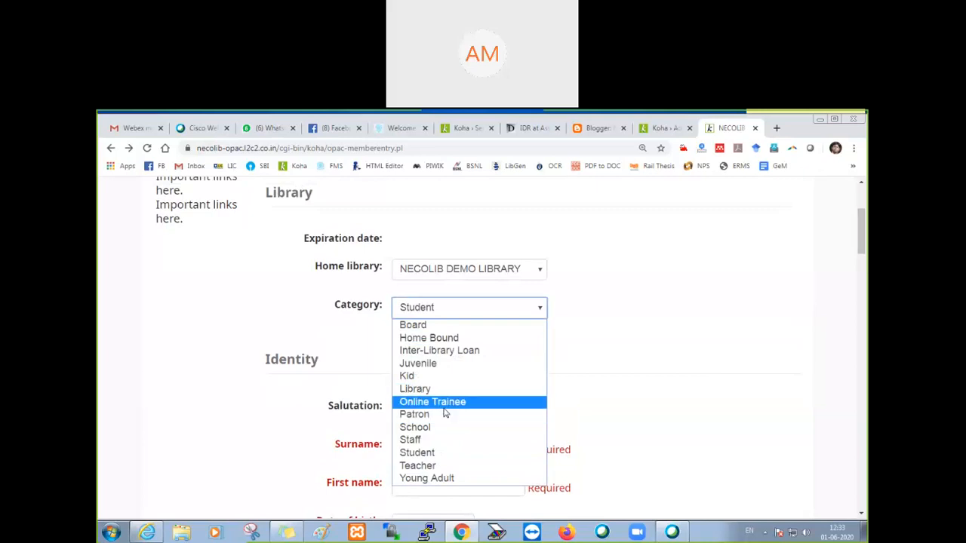
{"action": "left_click", "coordinate": [444, 452]}
{"action": "left_click", "coordinate": [455, 304]}
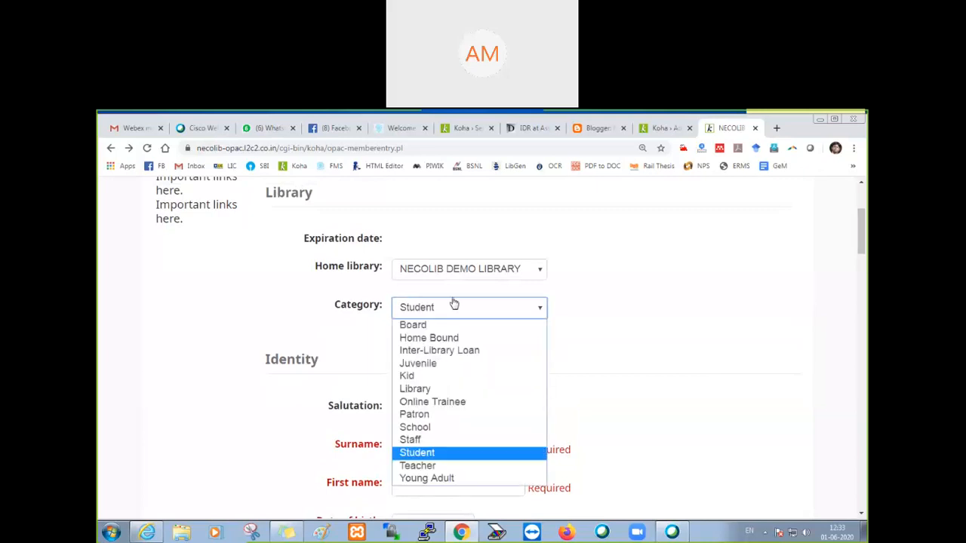
{"action": "left_click", "coordinate": [434, 441]}
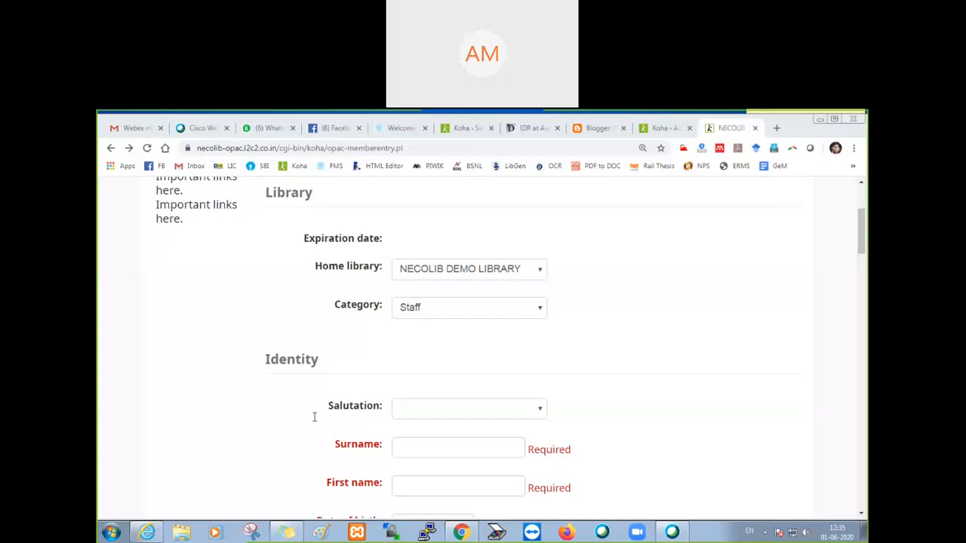
Step: Open the Assam University website aus.ac.in in a new browser tab and go to its Forms page
{"action": "left_click", "coordinate": [776, 128]}
{"action": "type", "text": "aus.ac.in"}
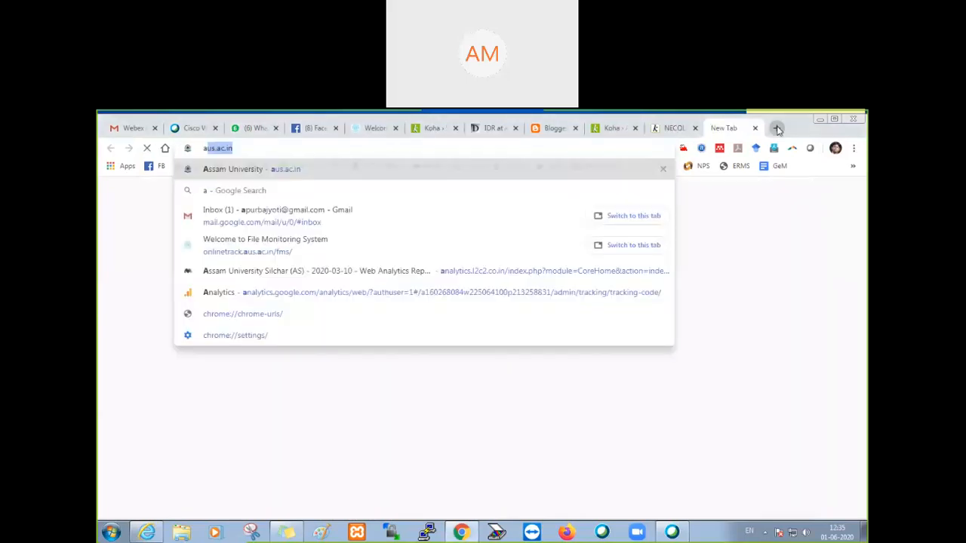
{"action": "key", "text": "Return"}
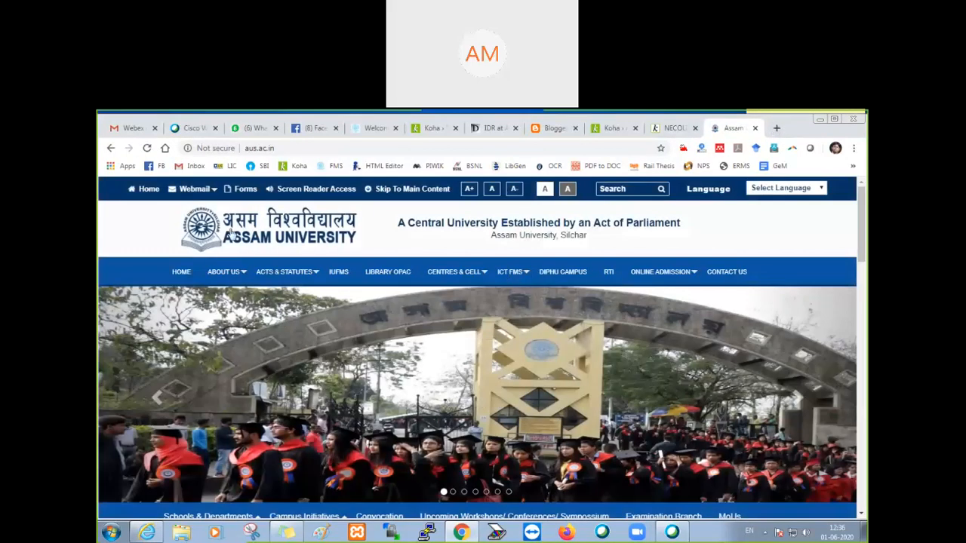
{"action": "left_click", "coordinate": [246, 190]}
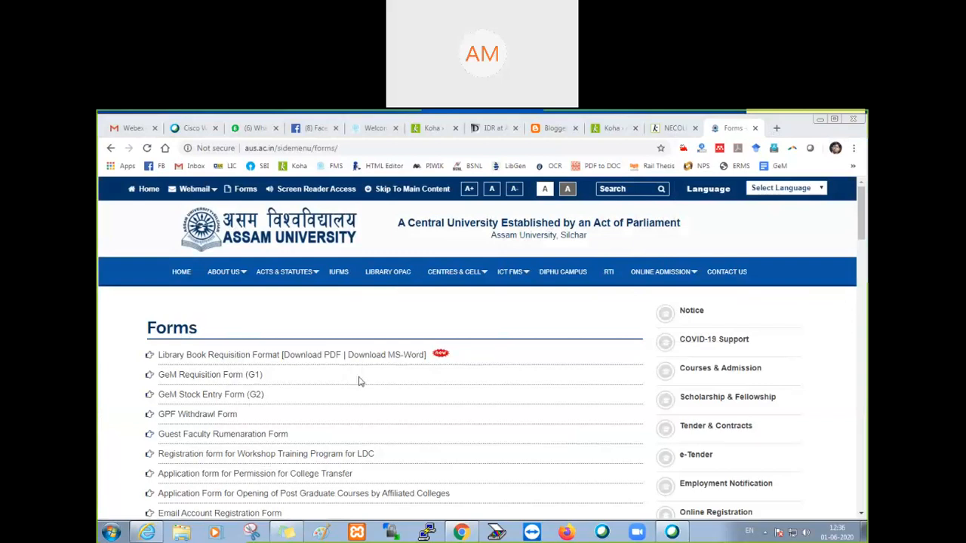
Step: Search the Forms page for "library", view the Library Membership Form for SMART CARD and return to the list
{"action": "key", "text": "ctrl+f"}
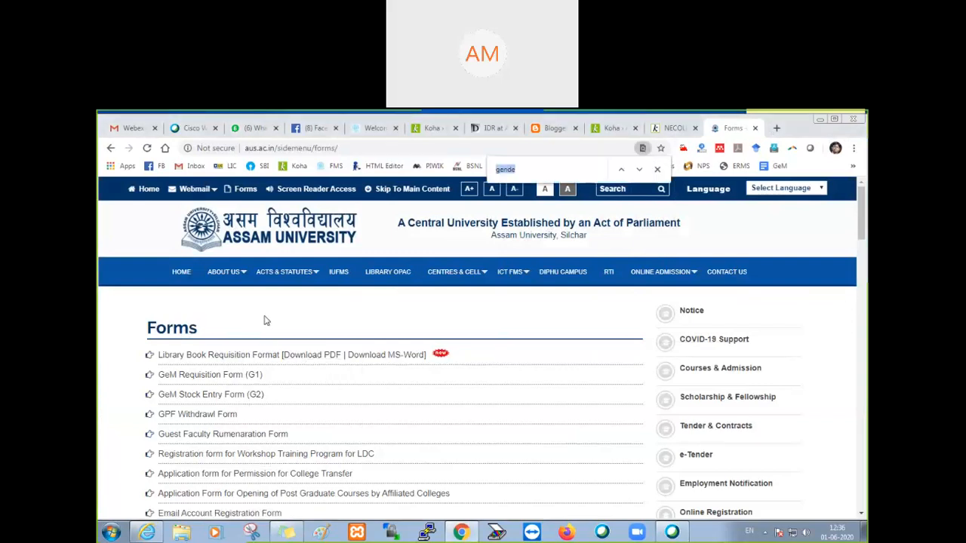
{"action": "type", "text": "library"}
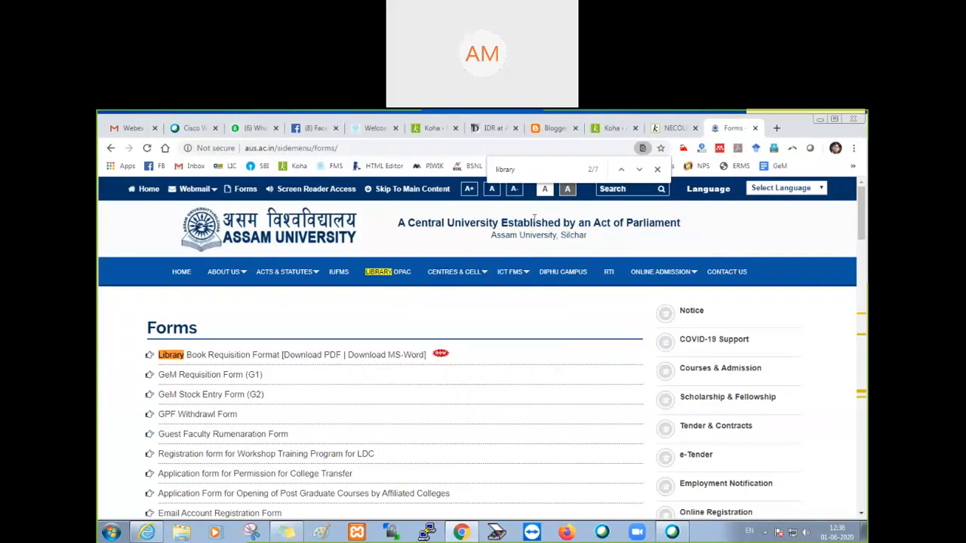
{"action": "left_click", "coordinate": [639, 170]}
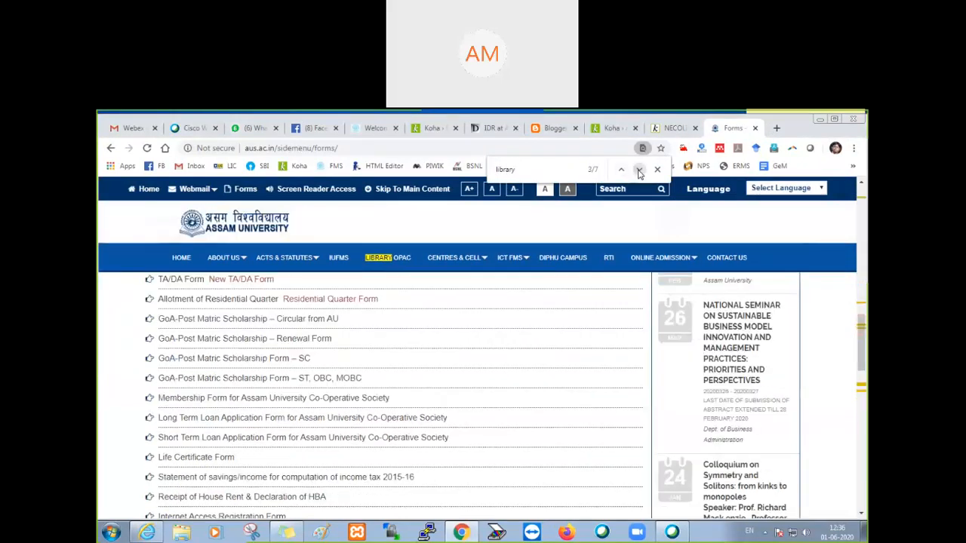
{"action": "left_click", "coordinate": [639, 170]}
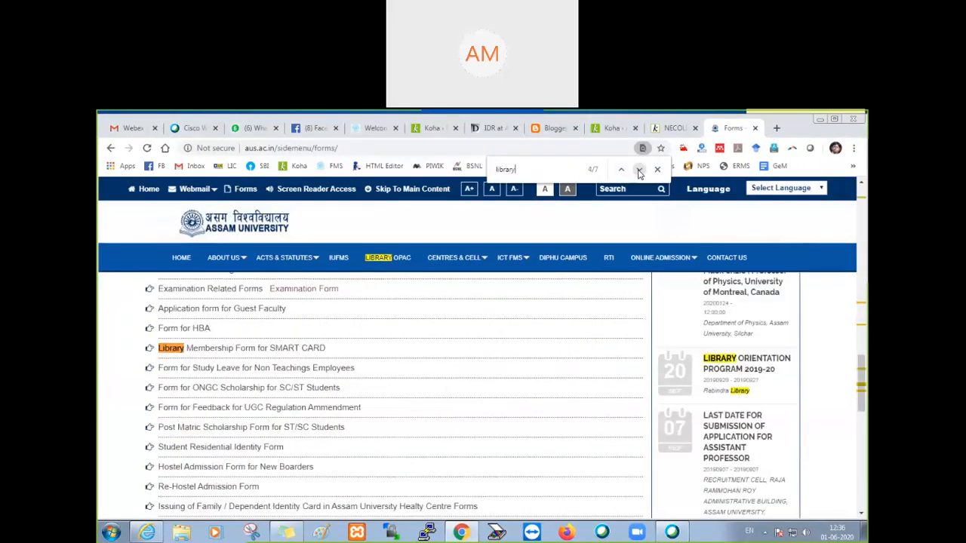
{"action": "left_click", "coordinate": [238, 352]}
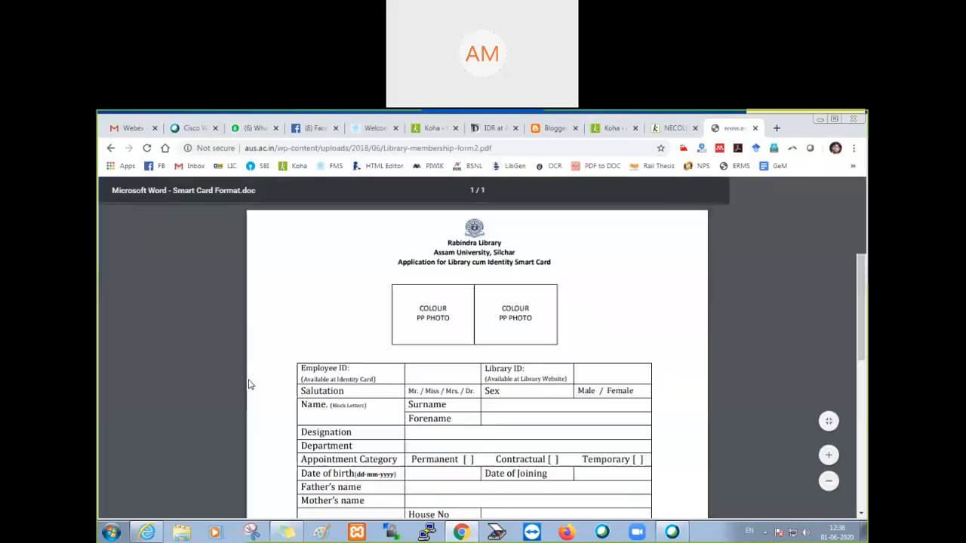
{"action": "left_click", "coordinate": [111, 148]}
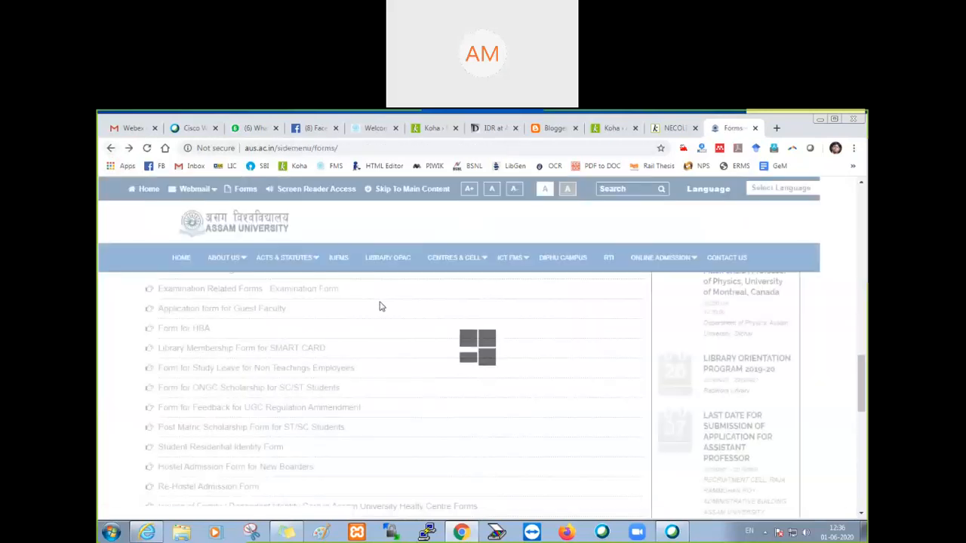
Step: Go through the "library" matches again, view the Library Membership Form for Students and return to the Forms page
{"action": "key", "text": "ctrl+f"}
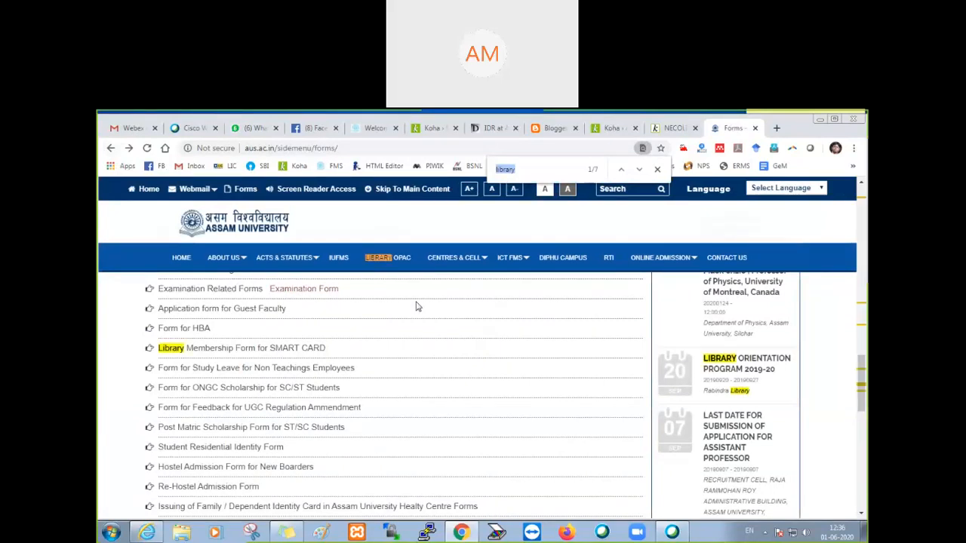
{"action": "left_click", "coordinate": [639, 170]}
{"action": "left_click", "coordinate": [639, 170]}
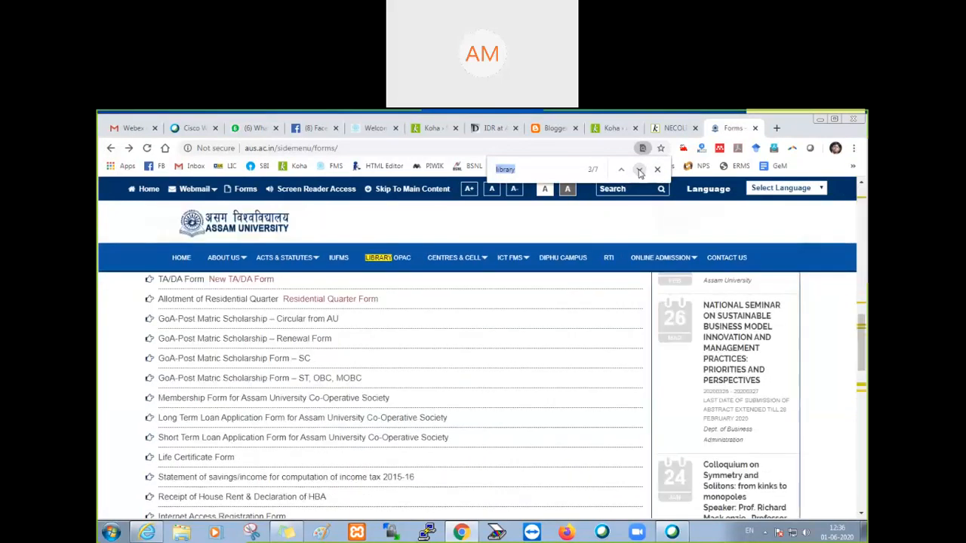
{"action": "left_click", "coordinate": [639, 169]}
{"action": "left_click", "coordinate": [639, 170]}
{"action": "left_click", "coordinate": [639, 170]}
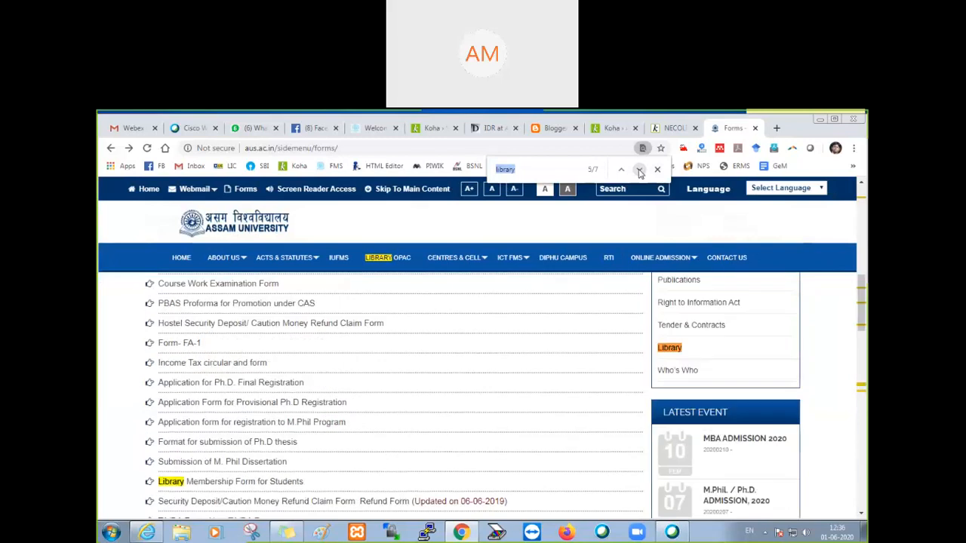
{"action": "left_click", "coordinate": [234, 484]}
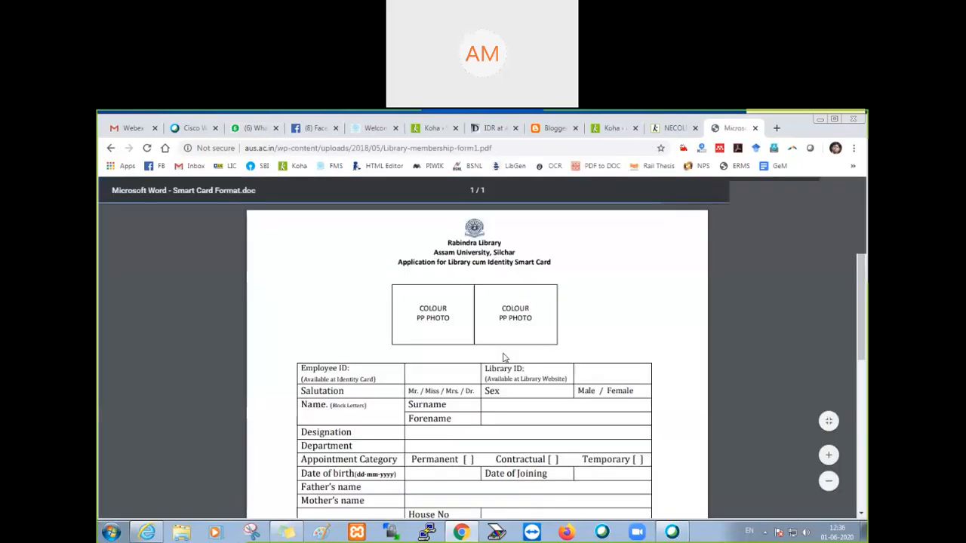
{"action": "left_click", "coordinate": [111, 149]}
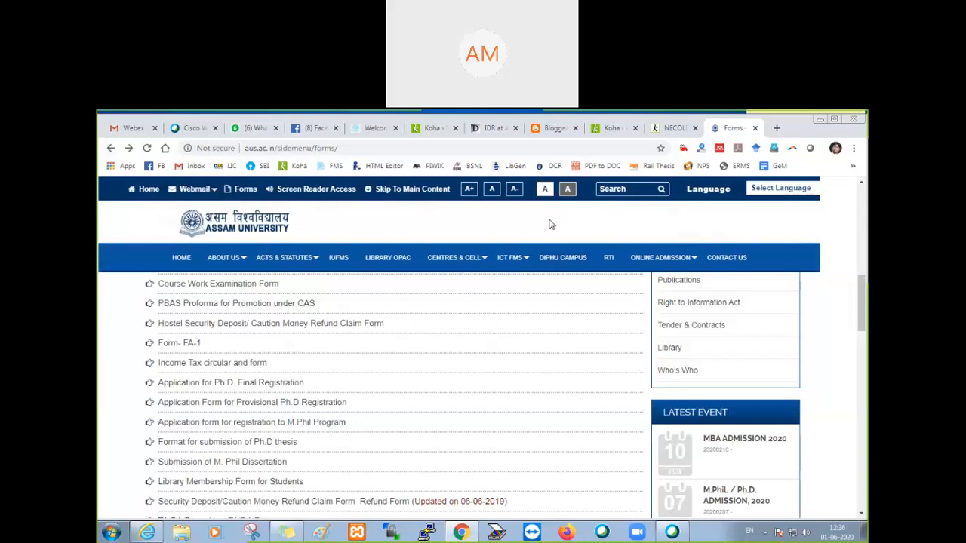
Step: Search the Forms page for "library" again and go through all the matches
{"action": "key", "text": "ctrl+f"}
{"action": "left_click", "coordinate": [589, 174]}
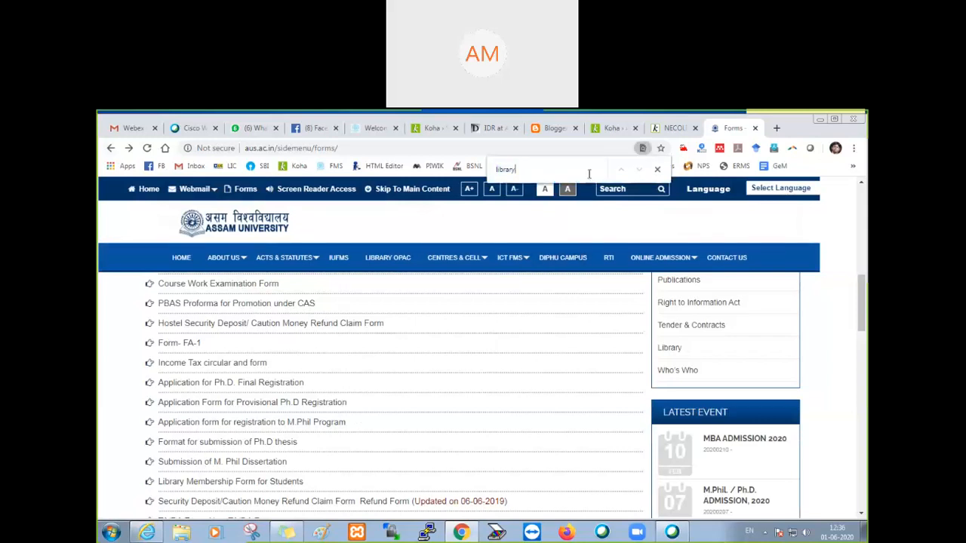
{"action": "key", "text": "Return"}
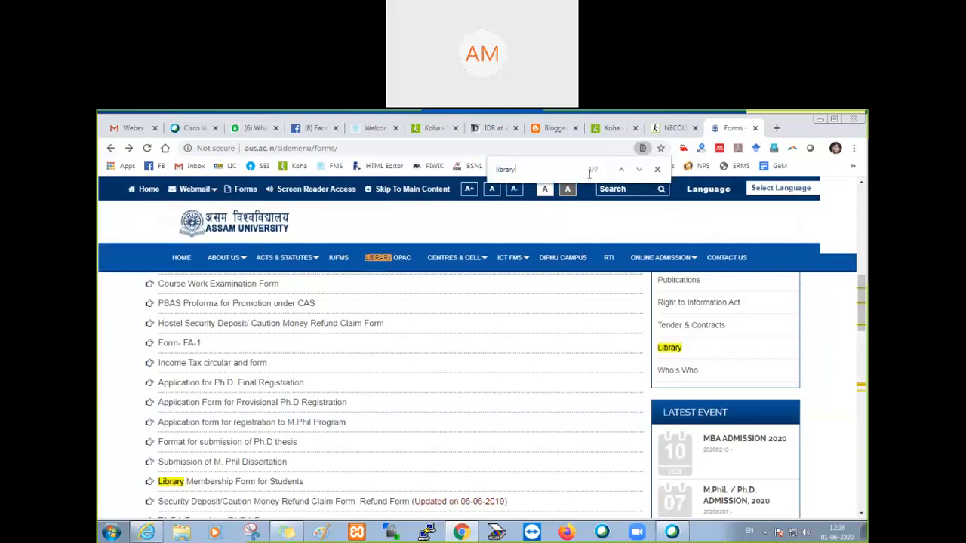
{"action": "left_click", "coordinate": [639, 173]}
{"action": "left_click", "coordinate": [638, 173]}
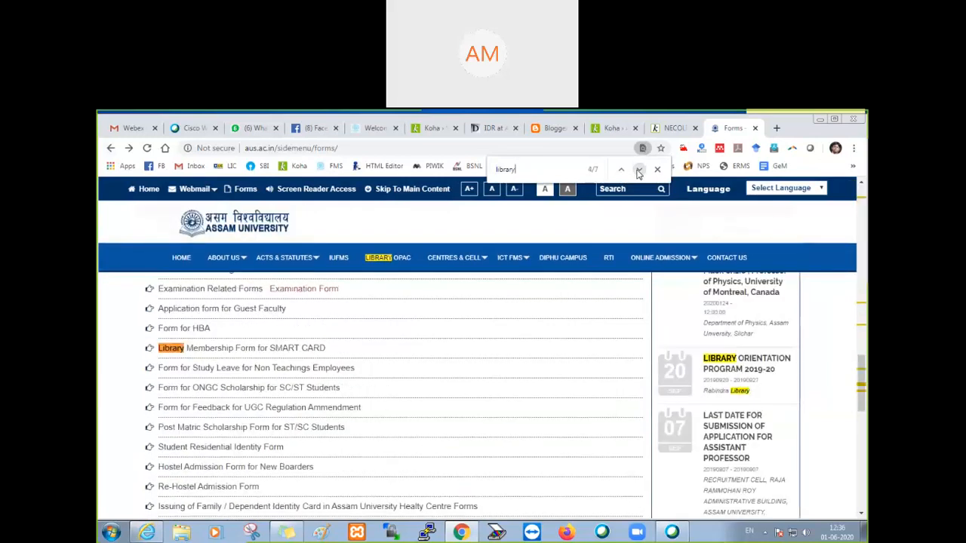
{"action": "left_click", "coordinate": [639, 173]}
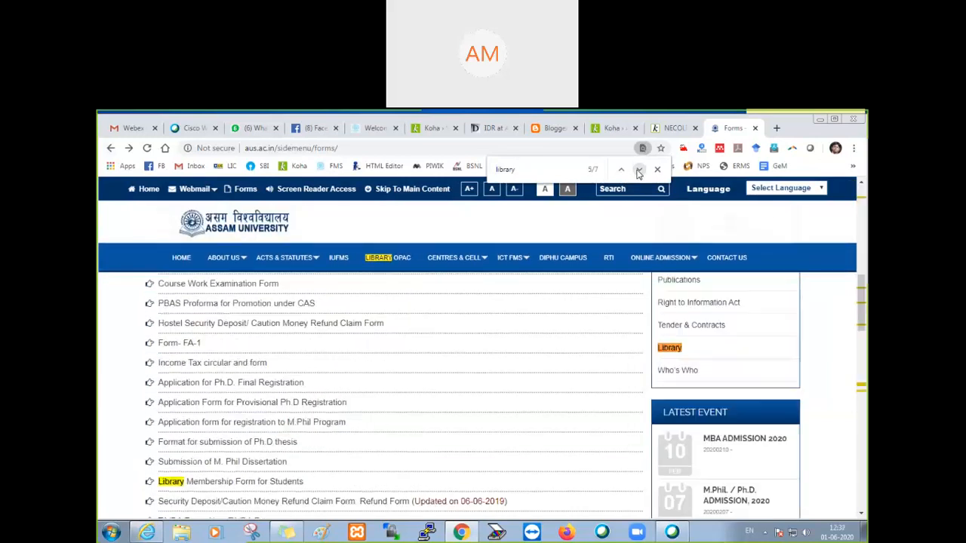
{"action": "left_click", "coordinate": [638, 173]}
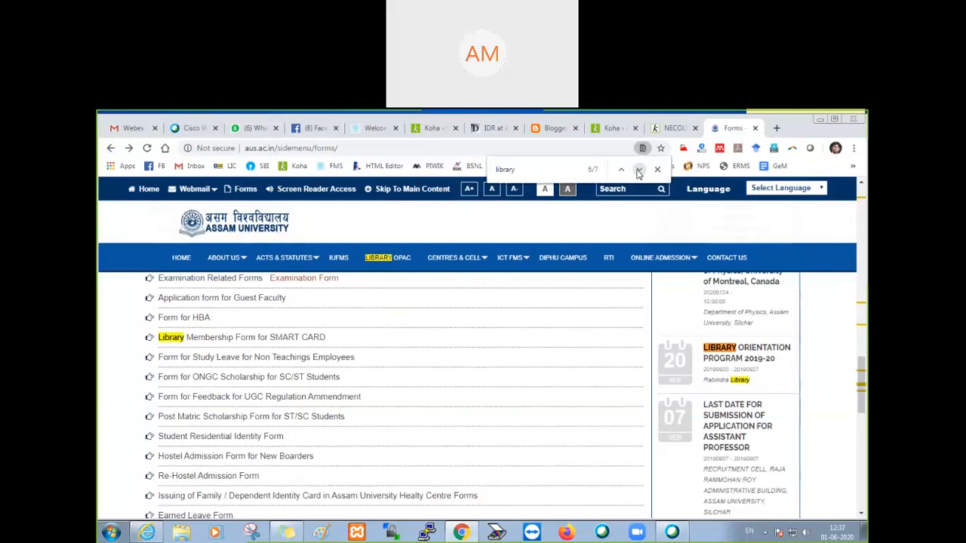
{"action": "left_click", "coordinate": [638, 172]}
{"action": "left_click", "coordinate": [639, 172]}
{"action": "scroll", "coordinate": [387, 298], "scroll_direction": "up", "scroll_amount": 4}
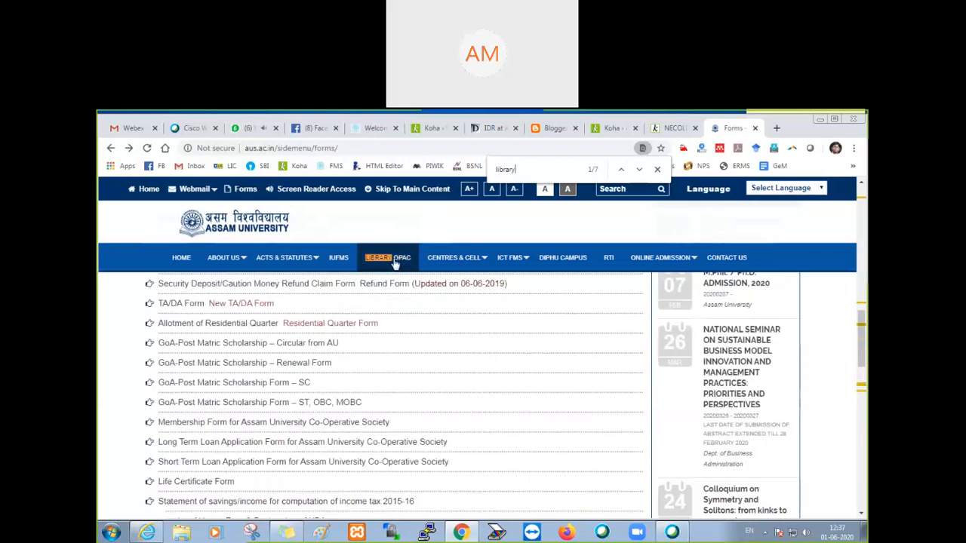
Step: Go to the university's Library OPAC site and open its Membership for Students/Scholar form
{"action": "left_click", "coordinate": [395, 261]}
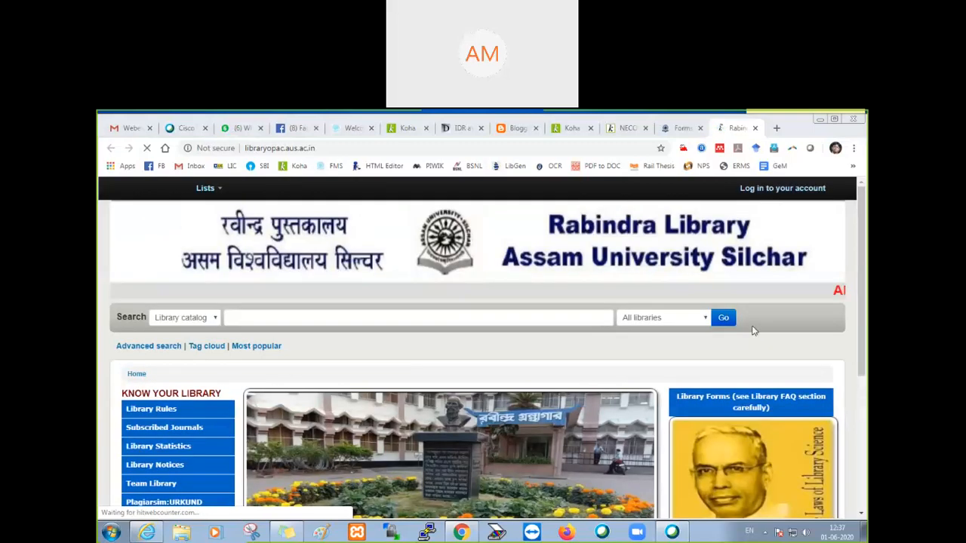
{"action": "mouse_move", "coordinate": [750, 406]}
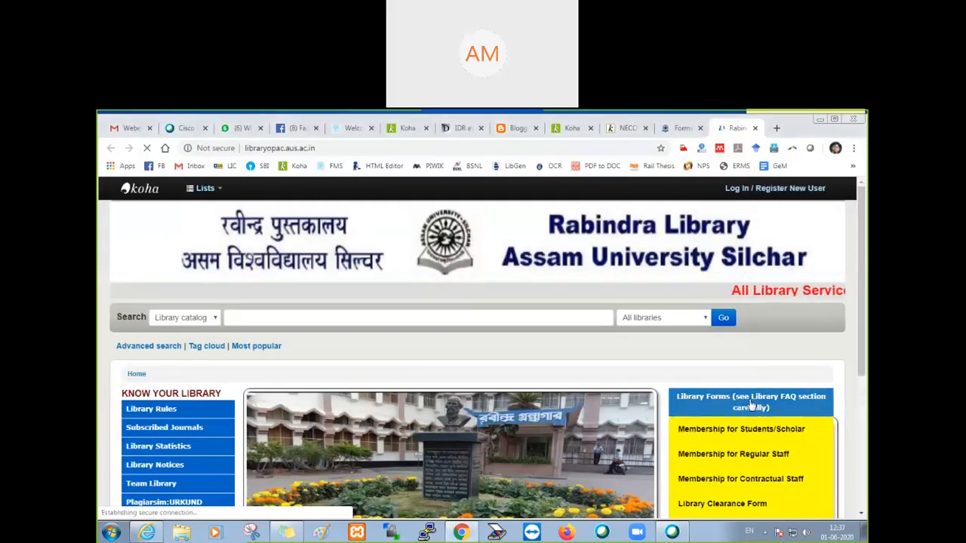
{"action": "scroll", "coordinate": [749, 400], "scroll_direction": "down", "scroll_amount": 2}
{"action": "left_click", "coordinate": [743, 317]}
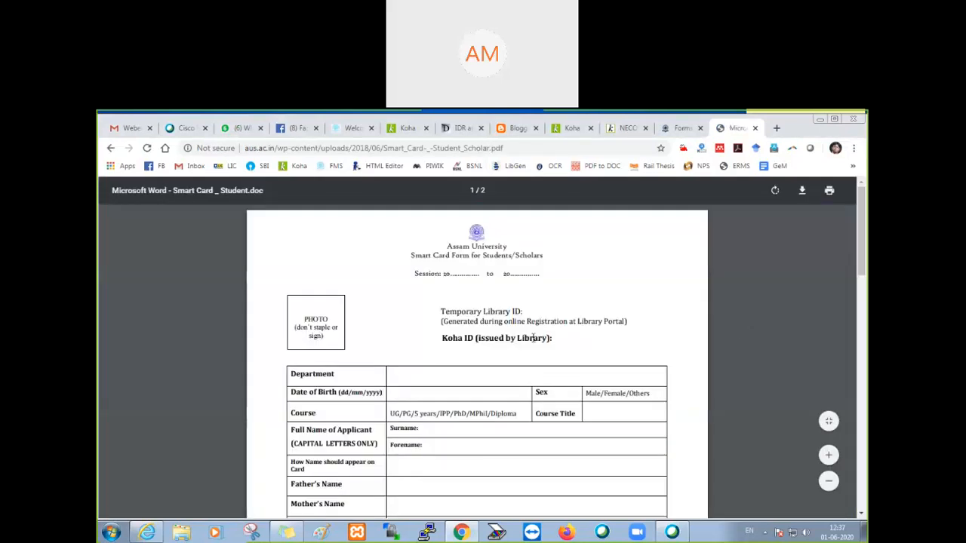
Step: Read through the Smart Card Form for Students/Scholars, highlighting the Temporary Library ID line and checking the mandatory fields and signature area
{"action": "left_click_drag", "start_coordinate": [440, 311], "coordinate": [547, 313]}
{"action": "left_click", "coordinate": [540, 314]}
{"action": "left_click", "coordinate": [547, 313]}
{"action": "scroll", "coordinate": [428, 395], "scroll_direction": "down", "scroll_amount": 8}
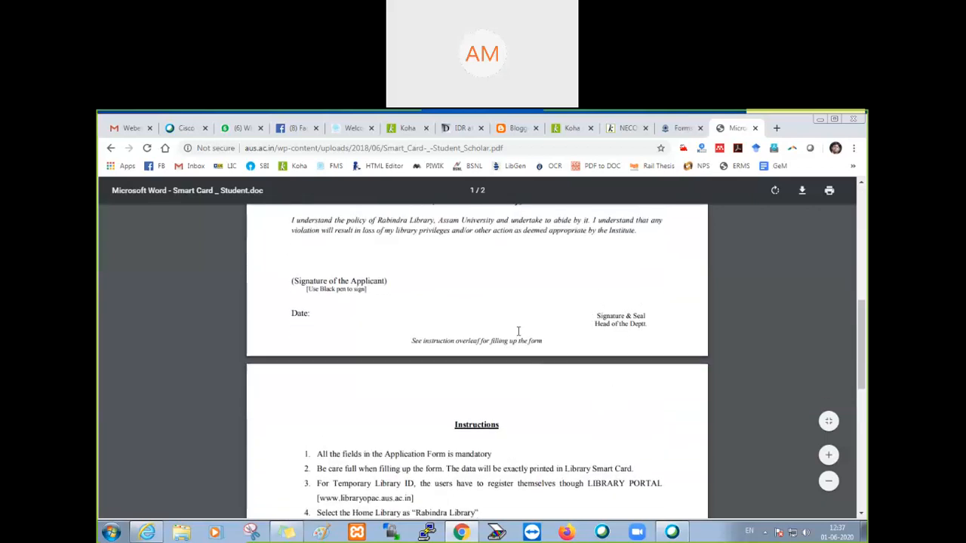
{"action": "scroll", "coordinate": [446, 392], "scroll_direction": "up", "scroll_amount": 3}
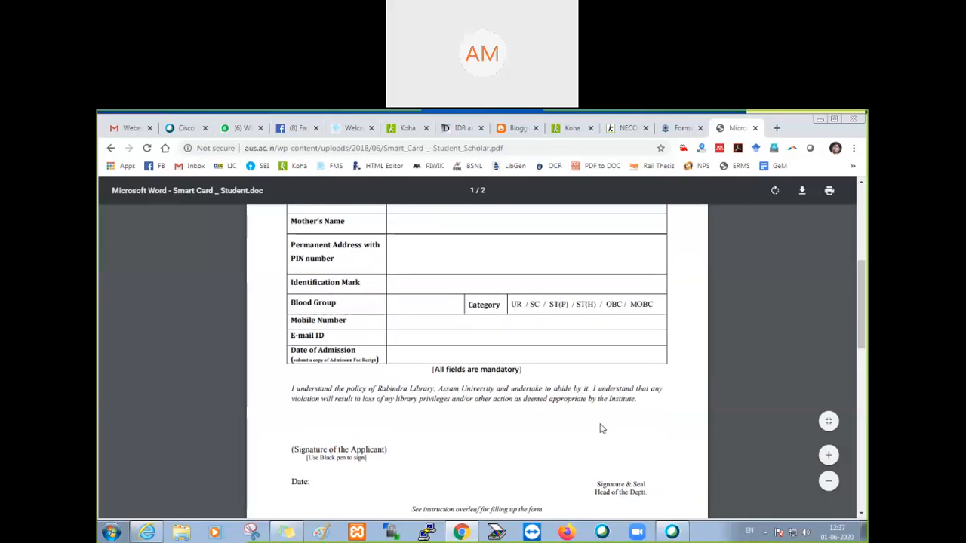
{"action": "scroll", "coordinate": [601, 427], "scroll_direction": "up", "scroll_amount": 4}
{"action": "left_click_drag", "start_coordinate": [527, 316], "coordinate": [556, 307]}
{"action": "left_click_drag", "start_coordinate": [446, 311], "coordinate": [531, 311]}
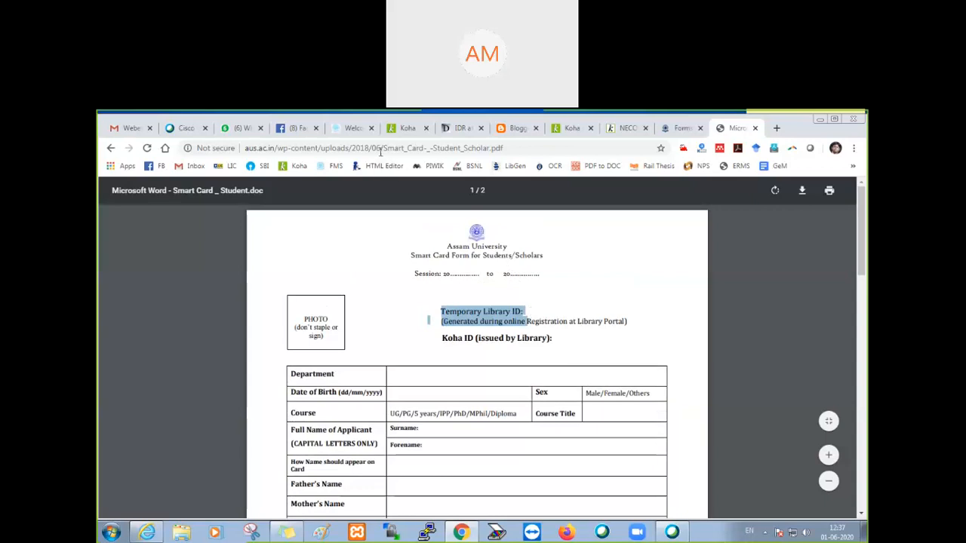
{"action": "scroll", "coordinate": [545, 390], "scroll_direction": "down", "scroll_amount": 5}
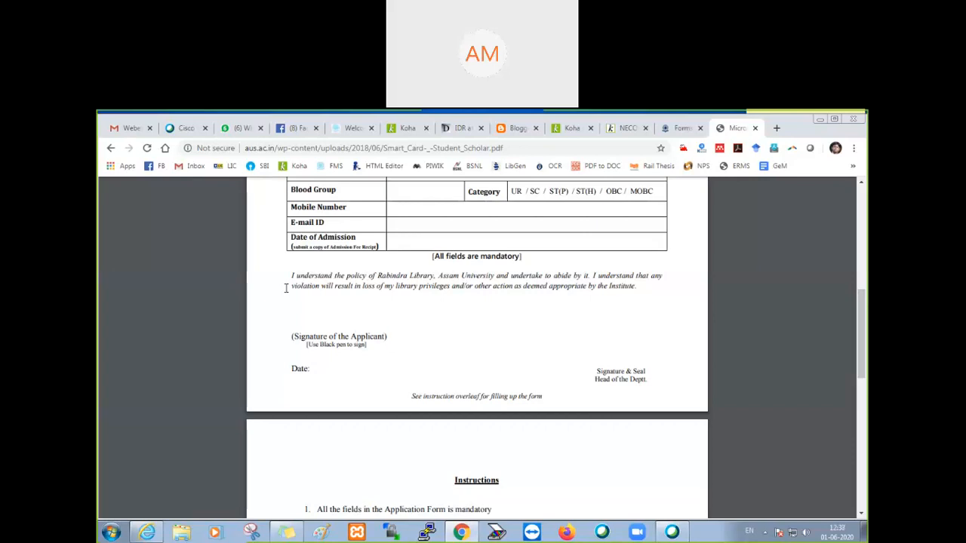
Step: Check the Koha Patrons preferences and the Forms page again, return to the NECOLIB OPAC and go to its home page
{"action": "left_click", "coordinate": [572, 130]}
{"action": "scroll", "coordinate": [662, 226], "scroll_direction": "up", "scroll_amount": 8}
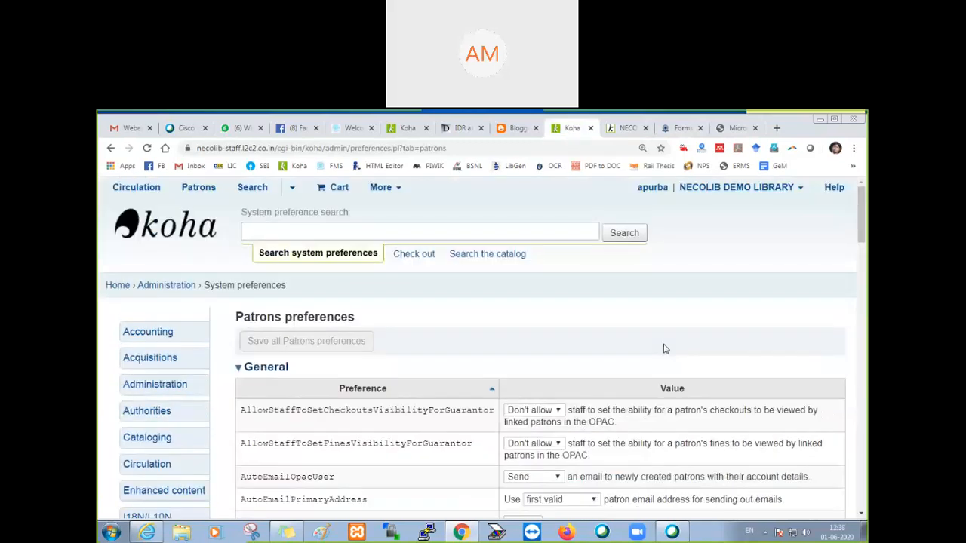
{"action": "left_click", "coordinate": [681, 130]}
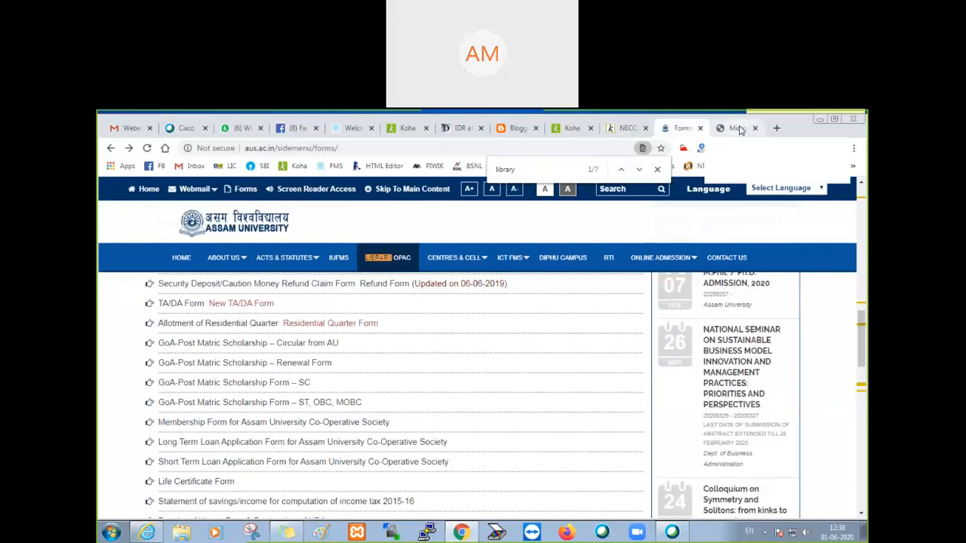
{"action": "left_click", "coordinate": [626, 128]}
{"action": "scroll", "coordinate": [653, 255], "scroll_direction": "up", "scroll_amount": 3}
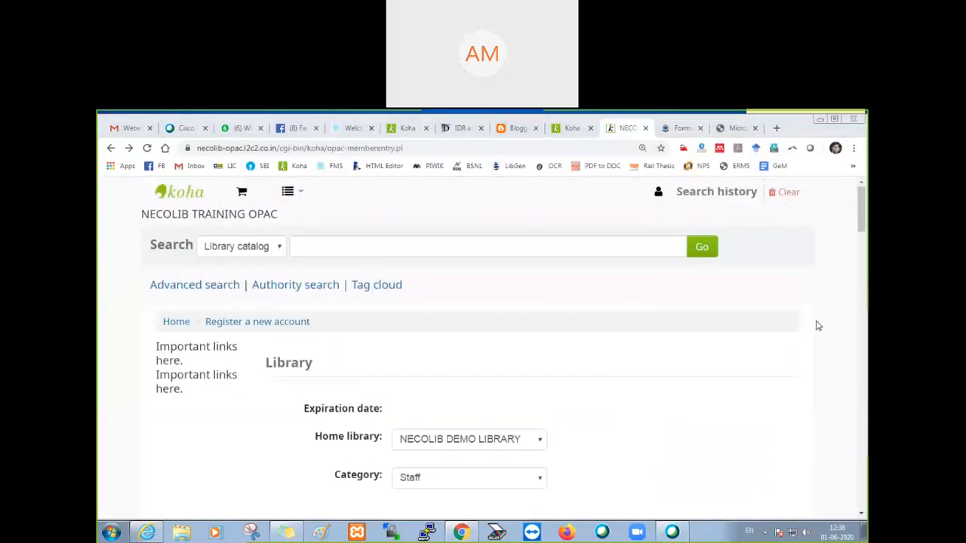
{"action": "left_click", "coordinate": [176, 323]}
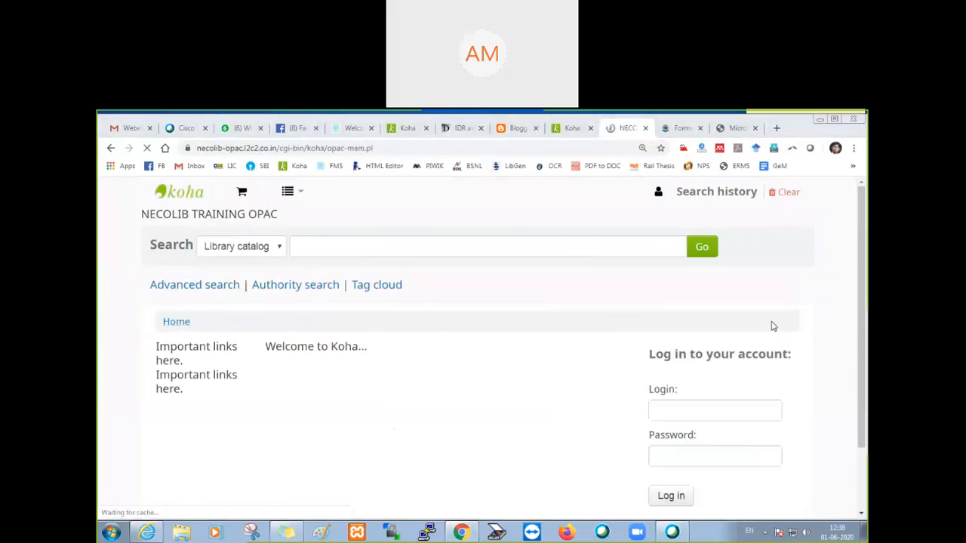
Step: Try to log in to the OPAC with a typed username and account password
{"action": "left_click", "coordinate": [663, 408]}
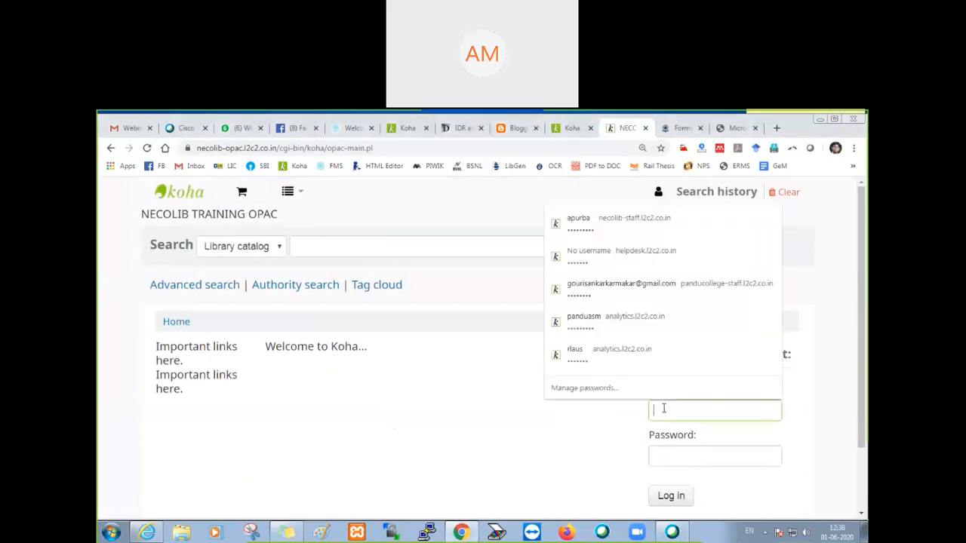
{"action": "type", "text": "apurbas"}
{"action": "key", "text": "Tab"}
{"action": "type", "text": "••••"}
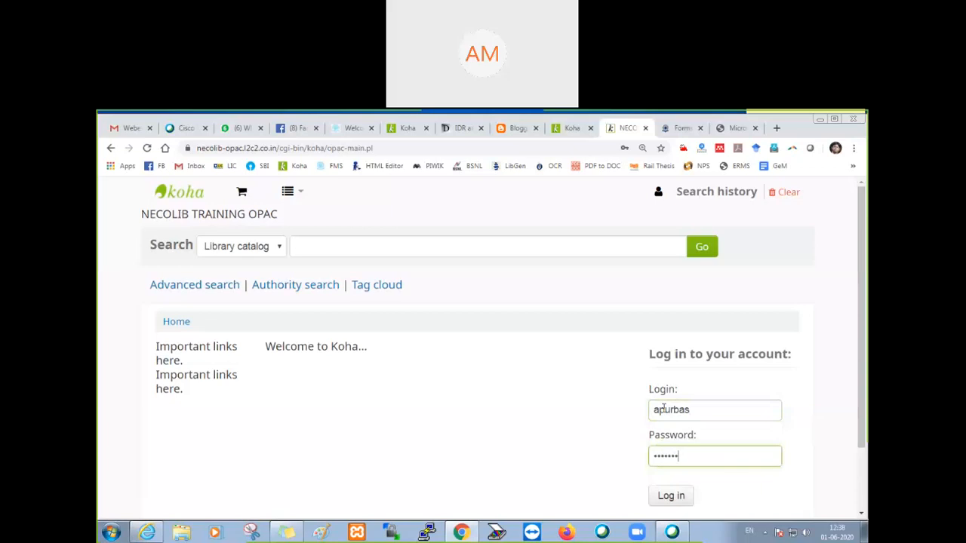
{"action": "left_click", "coordinate": [686, 498]}
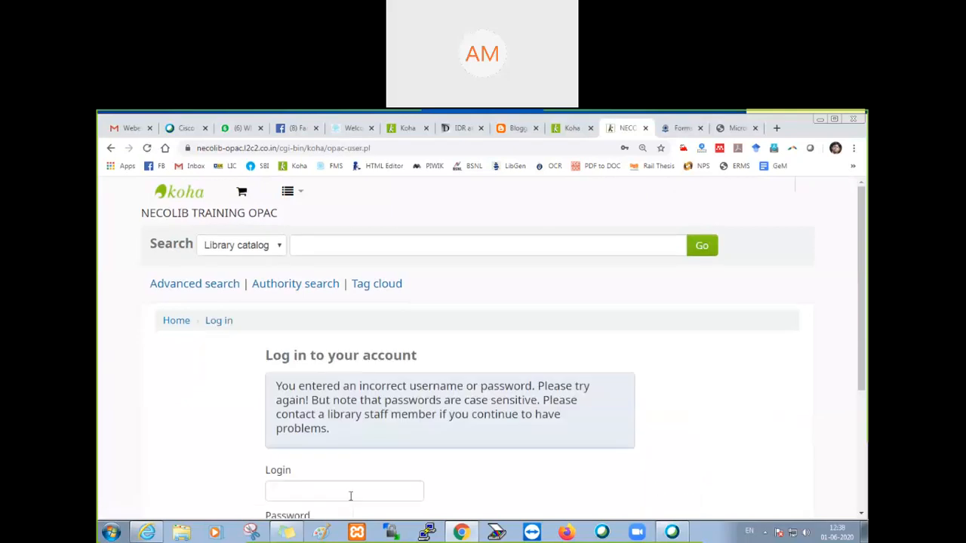
Step: Try to log in to the OPAC with the saved necolib-staff username and password
{"action": "scroll", "coordinate": [350, 495], "scroll_direction": "down", "scroll_amount": 2}
{"action": "left_click", "coordinate": [312, 380]}
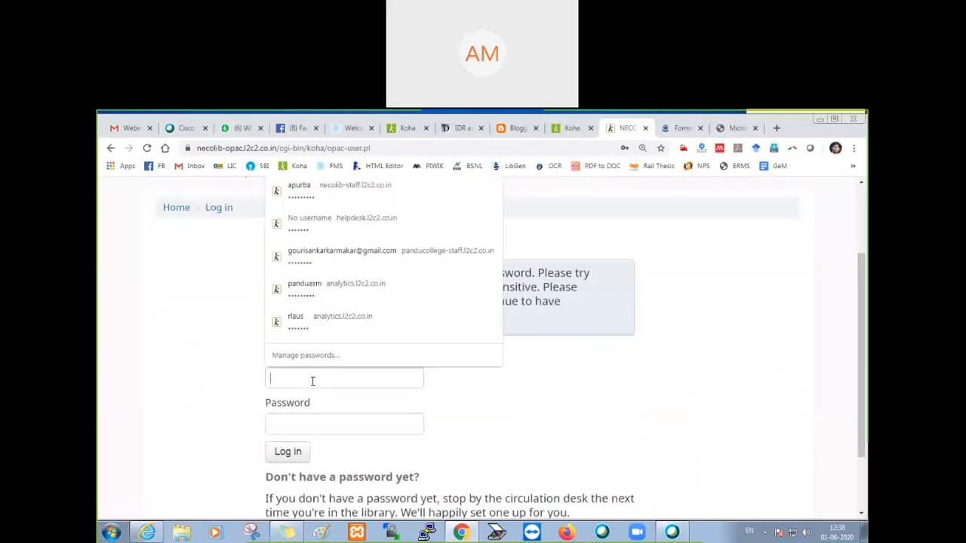
{"action": "left_click", "coordinate": [332, 193]}
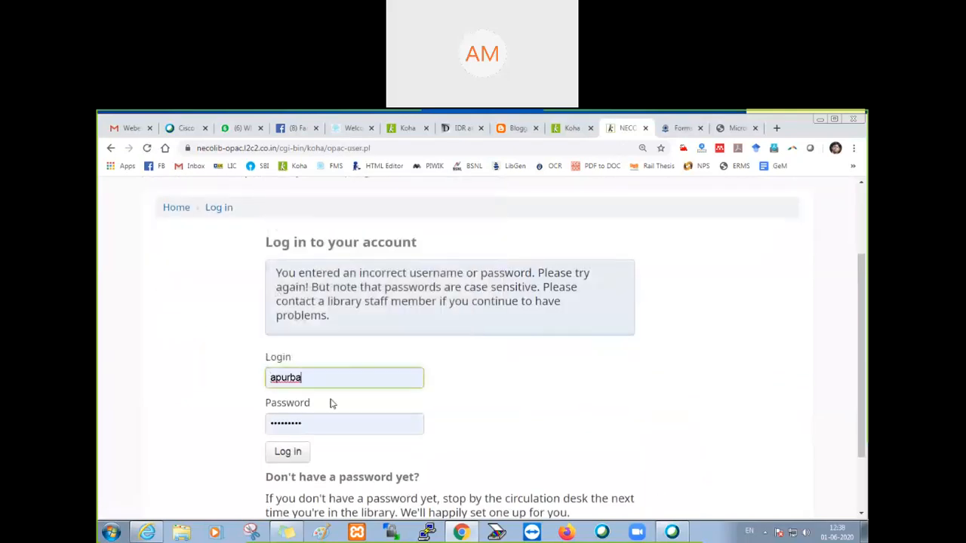
{"action": "left_click", "coordinate": [293, 456]}
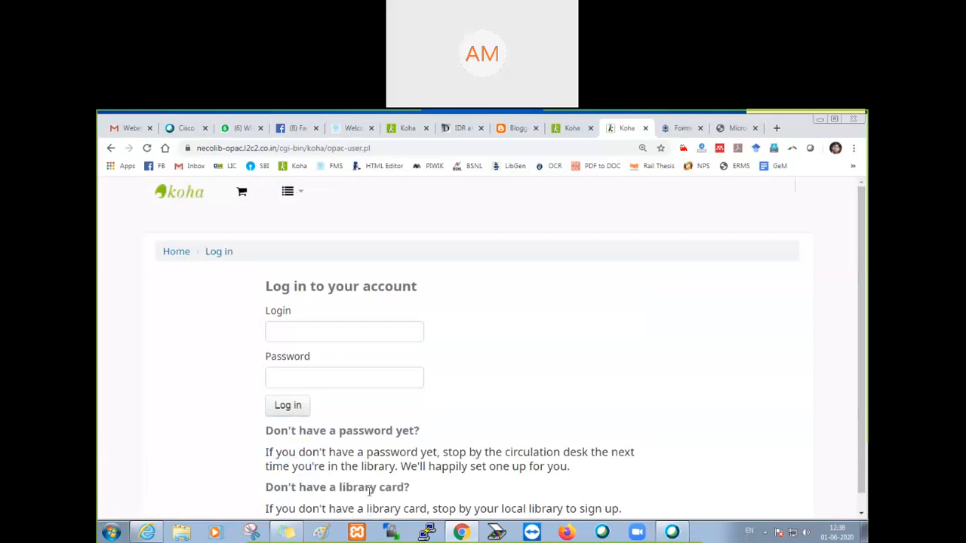
Step: Log in to the OPAC with the patron's username and account password, and dismiss the offer to save the password
{"action": "left_click", "coordinate": [360, 330]}
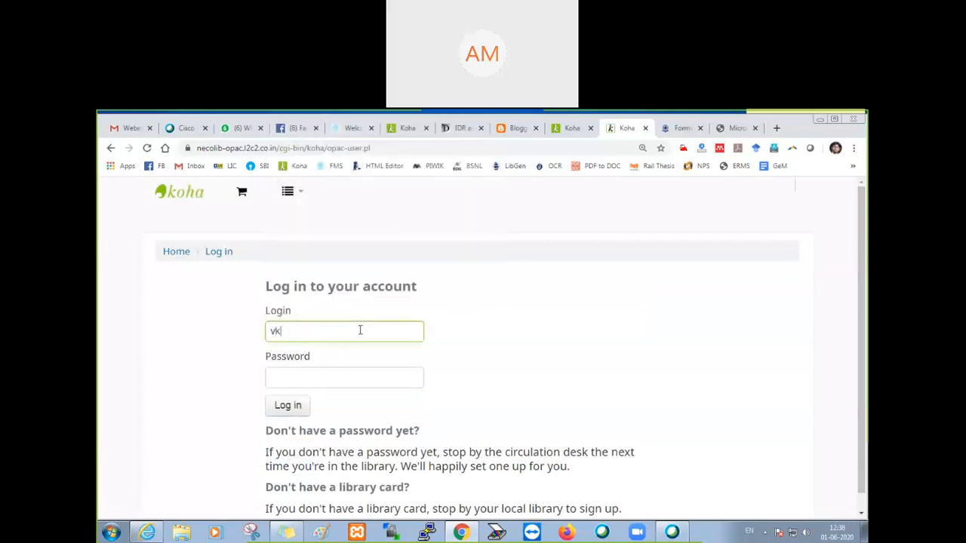
{"action": "key", "text": "Tab"}
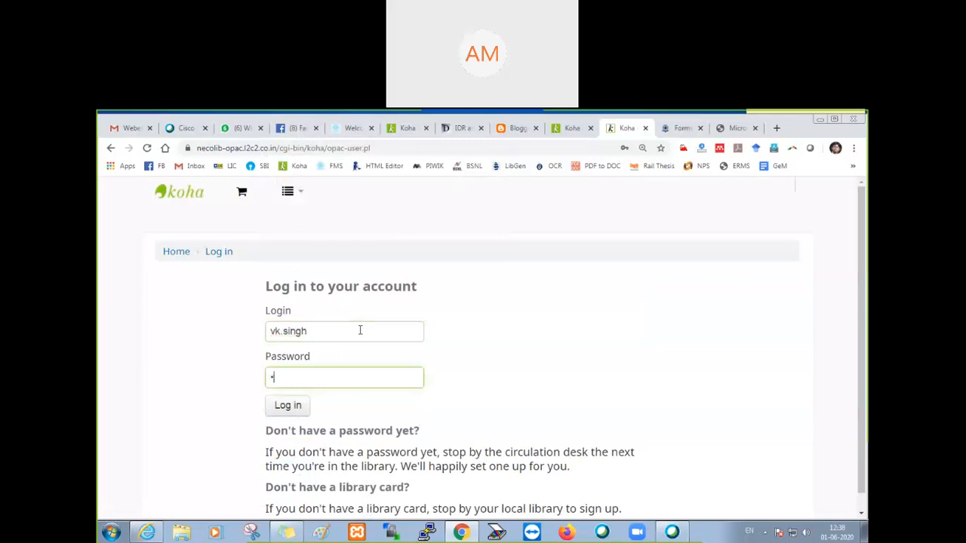
{"action": "type", "text": "******"}
{"action": "left_click", "coordinate": [290, 406]}
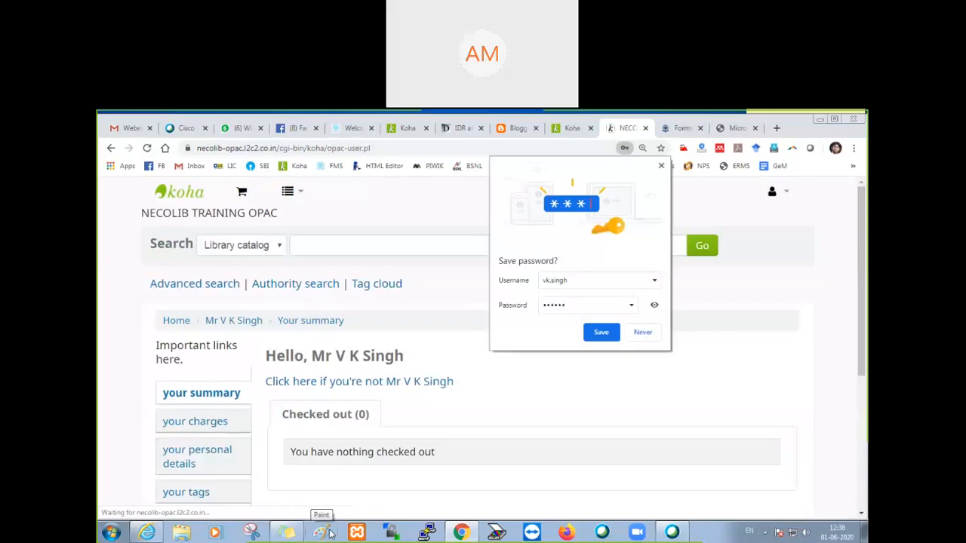
{"action": "left_click", "coordinate": [661, 166]}
Step: Open the patron's personal details in the OPAC and look through the library, identity and address sections
{"action": "scroll", "coordinate": [309, 388], "scroll_direction": "down", "scroll_amount": 3}
{"action": "left_click", "coordinate": [202, 288]}
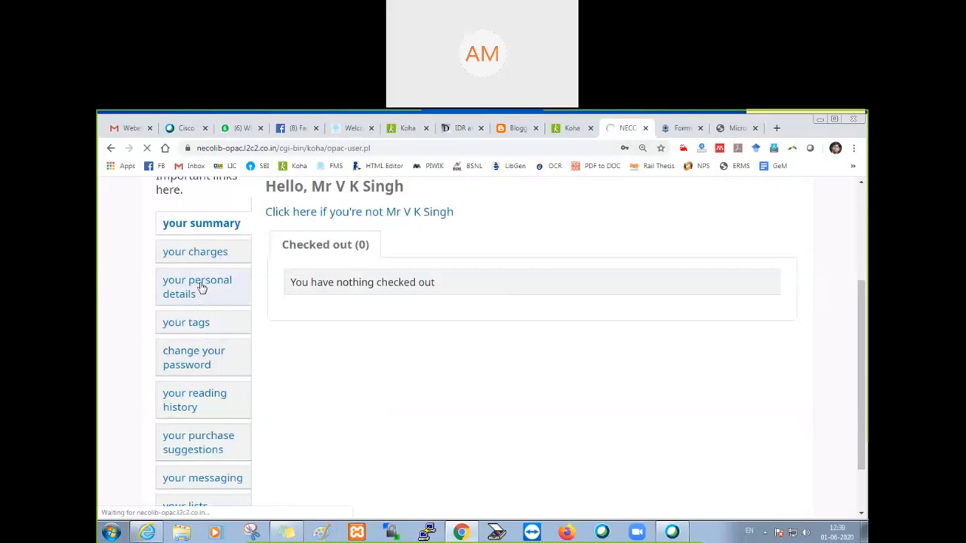
{"action": "scroll", "coordinate": [430, 390], "scroll_direction": "down", "scroll_amount": 3}
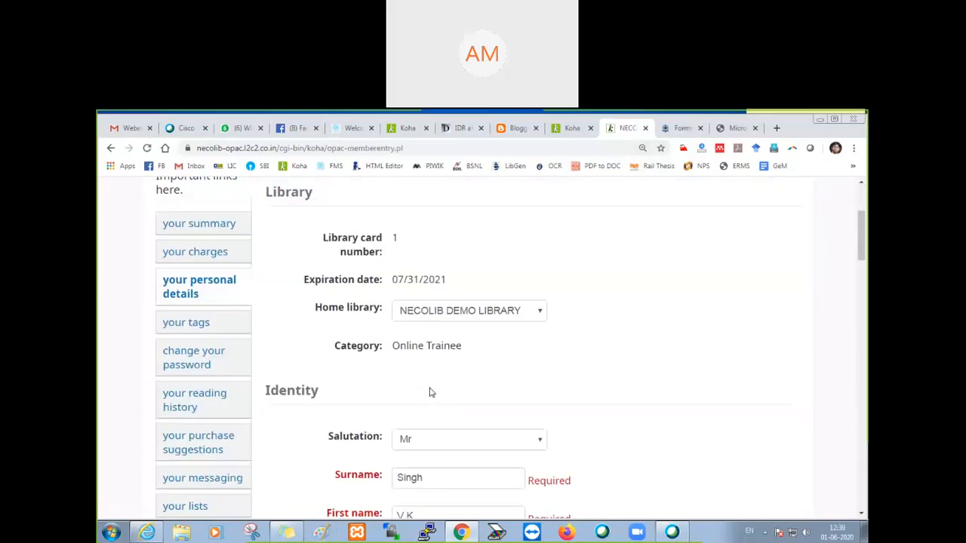
{"action": "scroll", "coordinate": [429, 390], "scroll_direction": "down", "scroll_amount": 7}
{"action": "scroll", "coordinate": [429, 382], "scroll_direction": "down", "scroll_amount": 4}
Step: Replace the patron's primary phone number in the contact information and submit the update request
{"action": "double_click", "coordinate": [424, 417]}
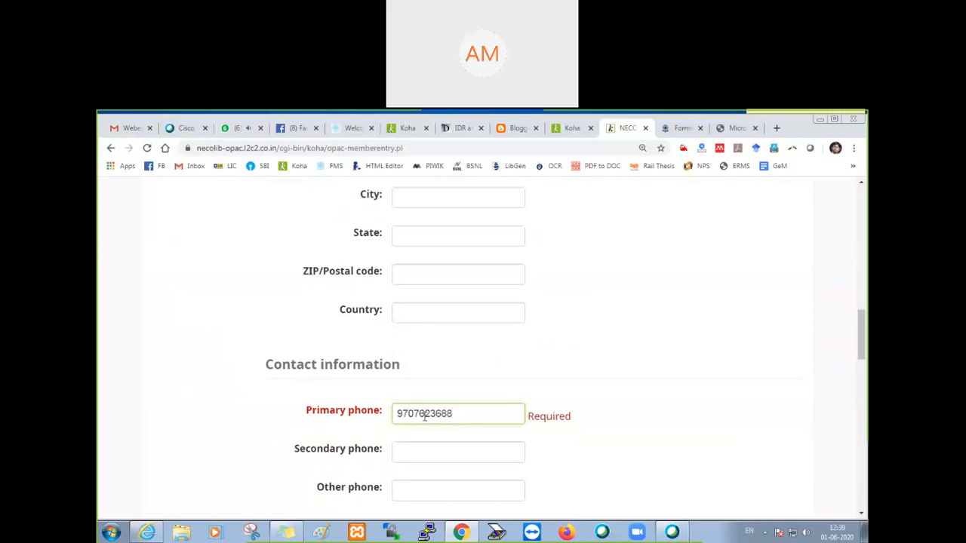
{"action": "scroll", "coordinate": [424, 416], "scroll_direction": "down", "scroll_amount": 15}
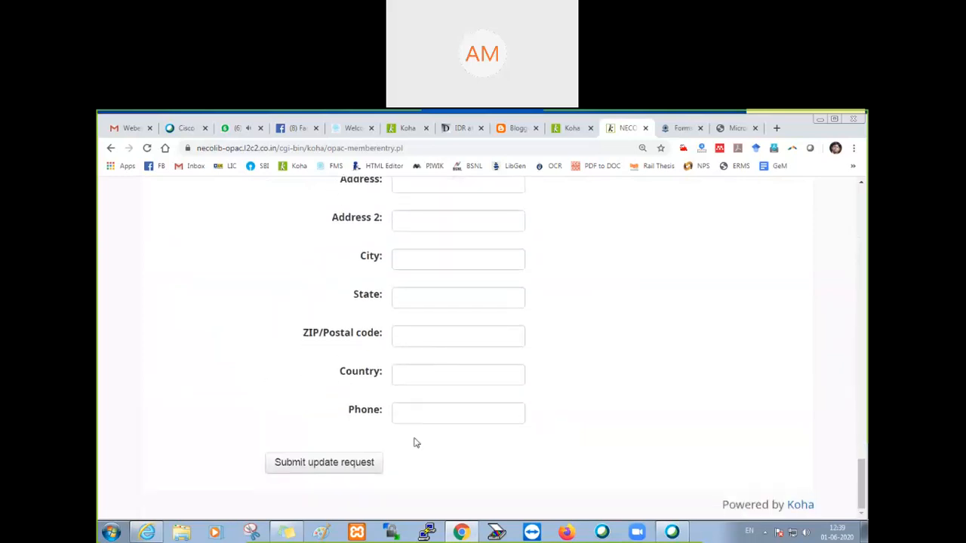
{"action": "left_click", "coordinate": [332, 469]}
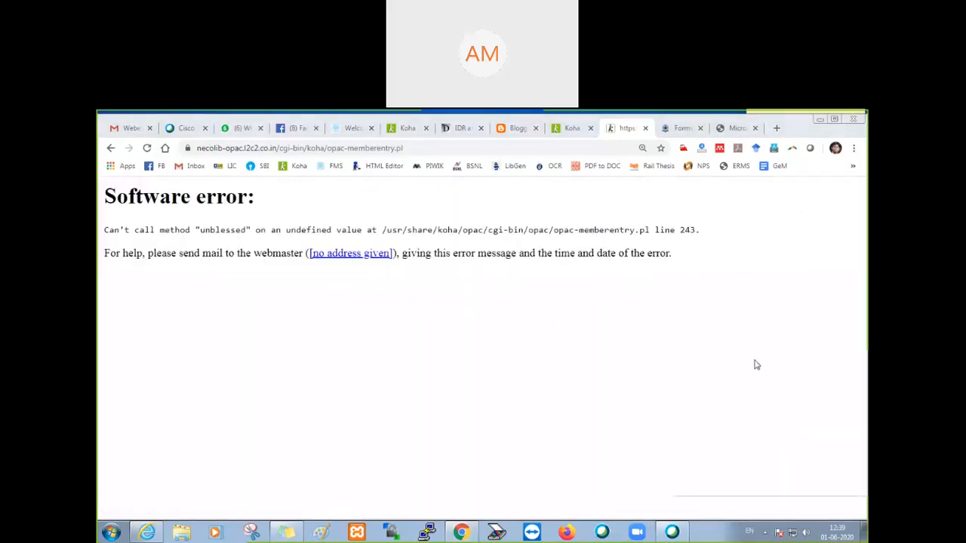
Step: Go back to the OPAC member entry form and look through its address, contact and identity fields
{"action": "left_click", "coordinate": [111, 148]}
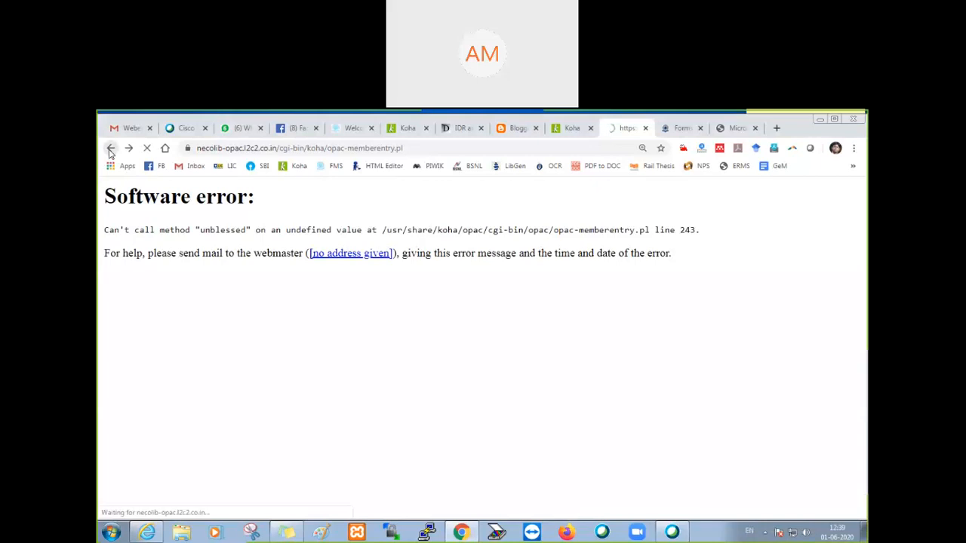
{"action": "scroll", "coordinate": [384, 441], "scroll_direction": "down", "scroll_amount": 3}
{"action": "scroll", "coordinate": [384, 442], "scroll_direction": "down", "scroll_amount": 2}
{"action": "scroll", "coordinate": [388, 441], "scroll_direction": "up", "scroll_amount": 4}
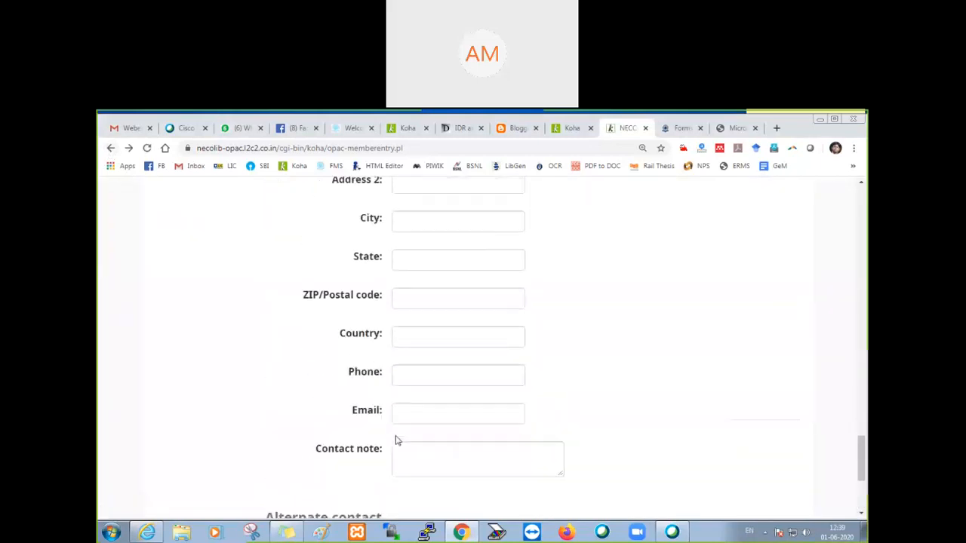
{"action": "scroll", "coordinate": [396, 439], "scroll_direction": "up", "scroll_amount": 10}
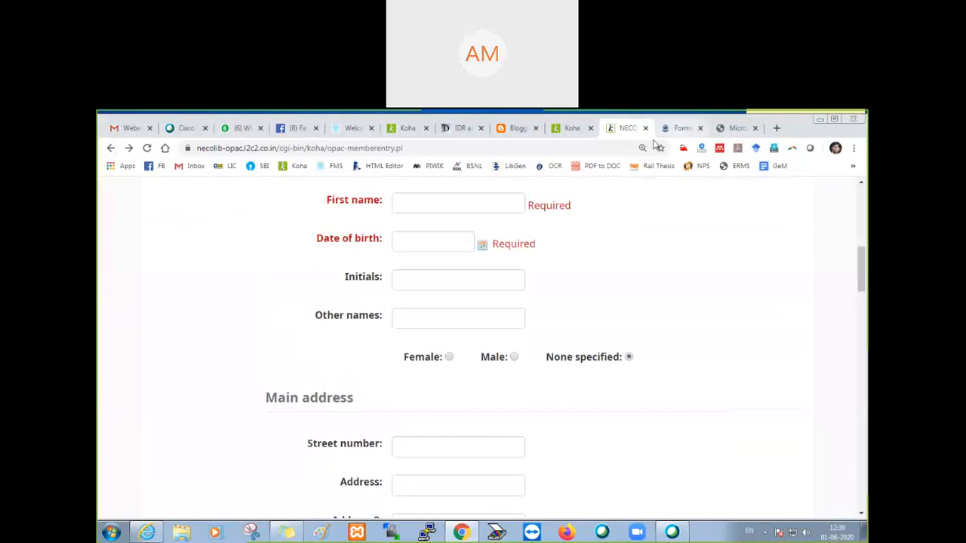
Step: Return to the Koha staff client's home page and look over its module links
{"action": "left_click", "coordinate": [571, 127]}
{"action": "left_click", "coordinate": [119, 289]}
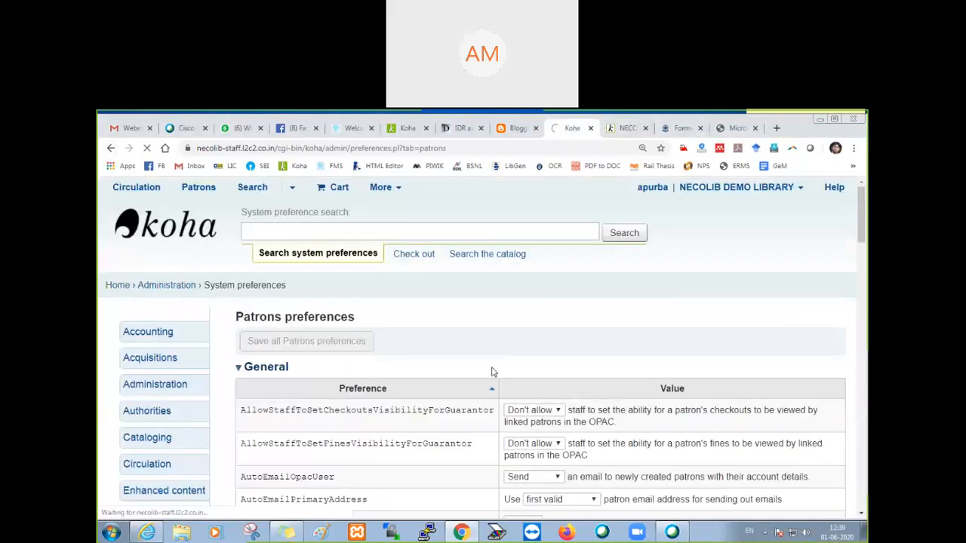
{"action": "scroll", "coordinate": [492, 371], "scroll_direction": "down", "scroll_amount": 3}
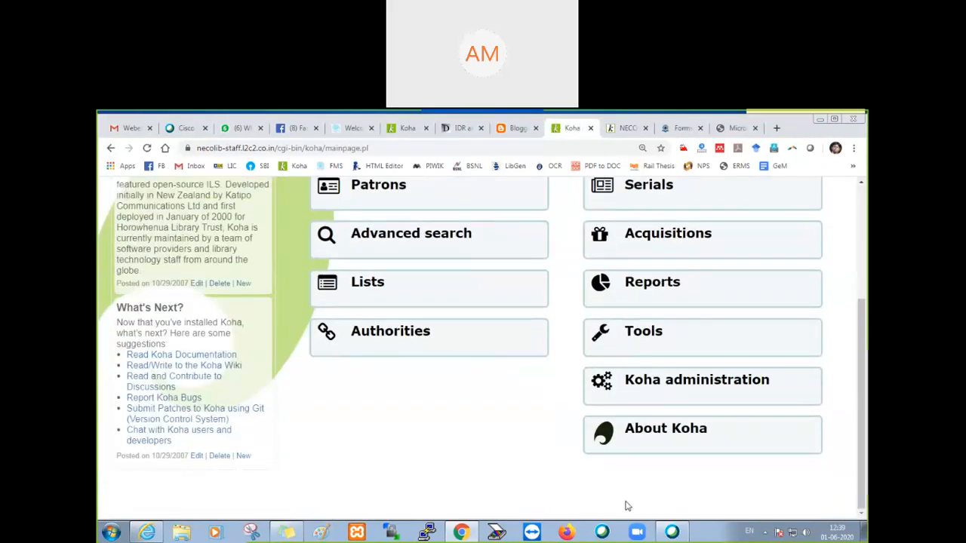
Step: Switch back to the OPAC registration form and review its library and identity sections
{"action": "left_click", "coordinate": [626, 128]}
{"action": "scroll", "coordinate": [448, 361], "scroll_direction": "up", "scroll_amount": 5}
{"action": "scroll", "coordinate": [488, 382], "scroll_direction": "down", "scroll_amount": 2}
{"action": "scroll", "coordinate": [479, 390], "scroll_direction": "up", "scroll_amount": 3}
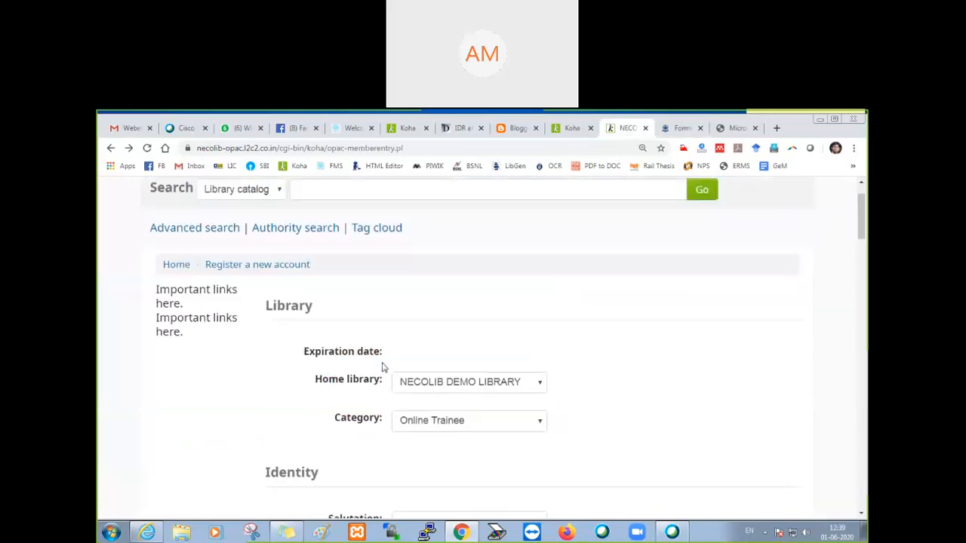
{"action": "scroll", "coordinate": [427, 388], "scroll_direction": "down", "scroll_amount": 2}
{"action": "scroll", "coordinate": [400, 362], "scroll_direction": "up", "scroll_amount": 2}
Step: Go back from the registration form to the OPAC login page and view the account login and registration options
{"action": "left_click", "coordinate": [110, 149]}
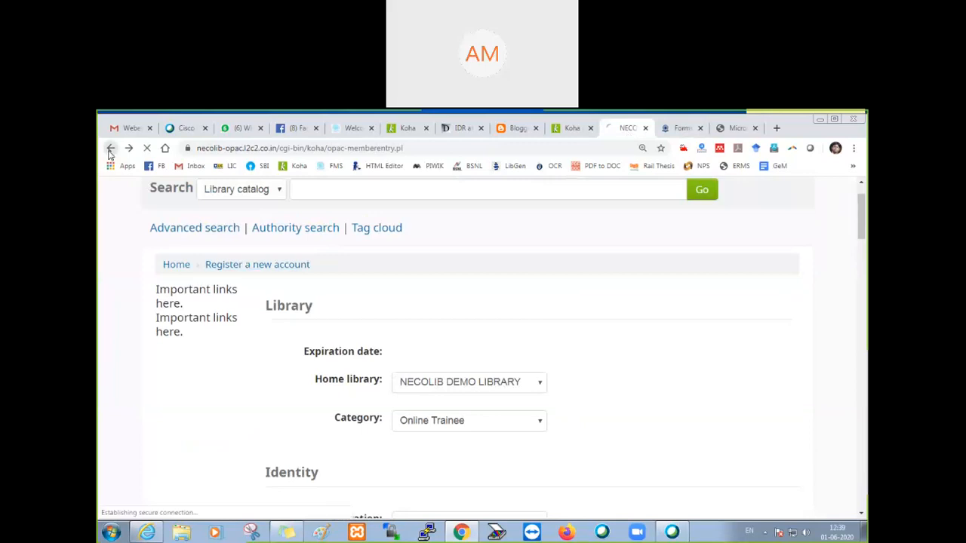
{"action": "scroll", "coordinate": [583, 373], "scroll_direction": "down", "scroll_amount": 2}
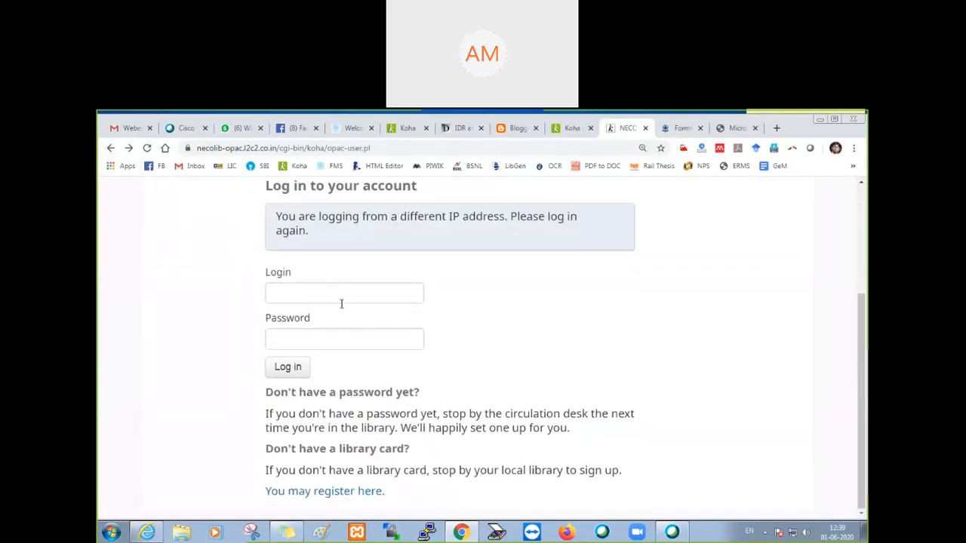
{"action": "left_click", "coordinate": [341, 297]}
{"action": "left_click", "coordinate": [489, 270]}
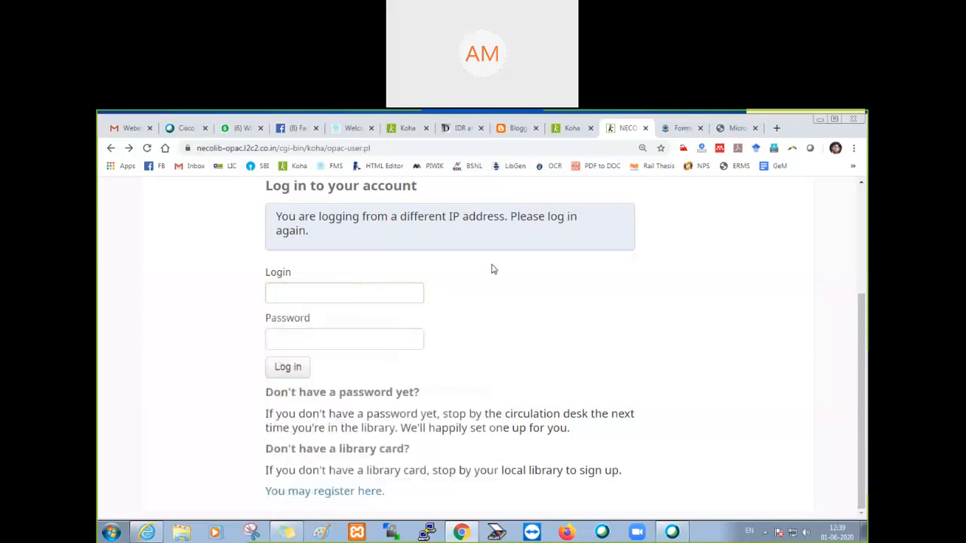
Step: Close the Assam University forms page and the student and scholar smart card PDF
{"action": "left_click", "coordinate": [679, 130]}
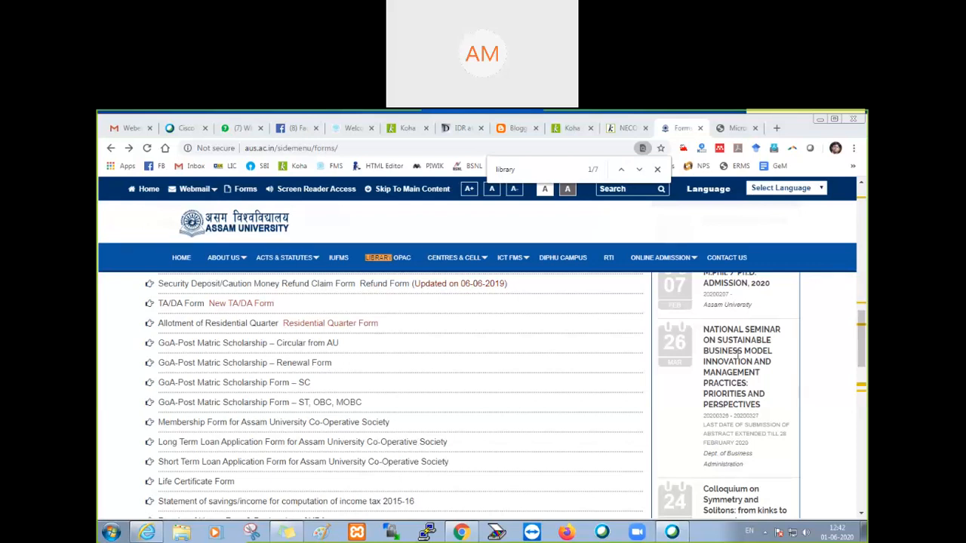
{"action": "left_click", "coordinate": [701, 130]}
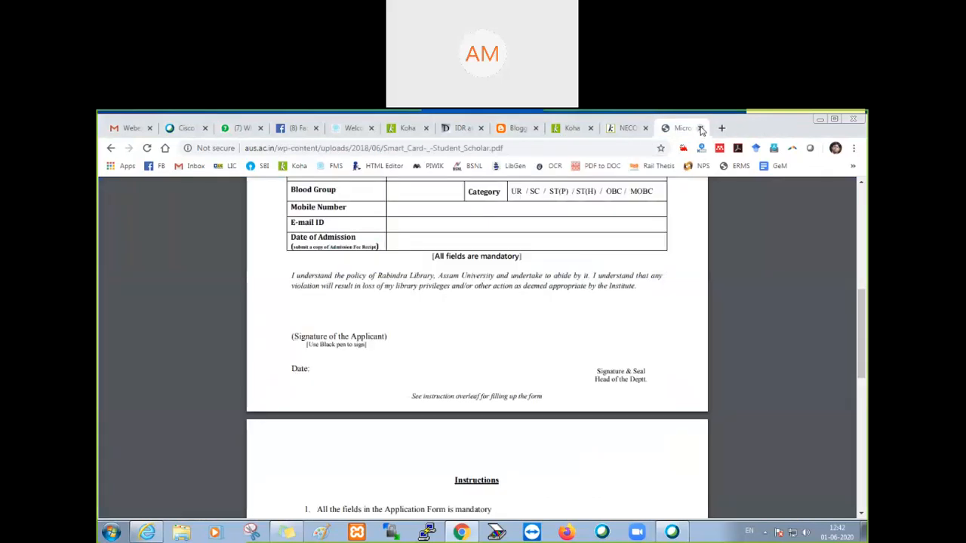
{"action": "left_click", "coordinate": [701, 130]}
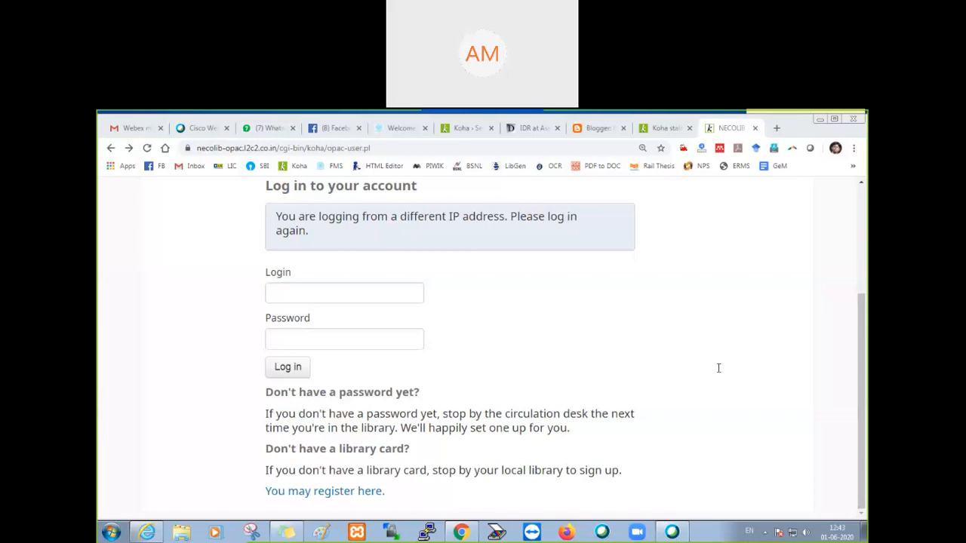
{"action": "left_click", "coordinate": [672, 532]}
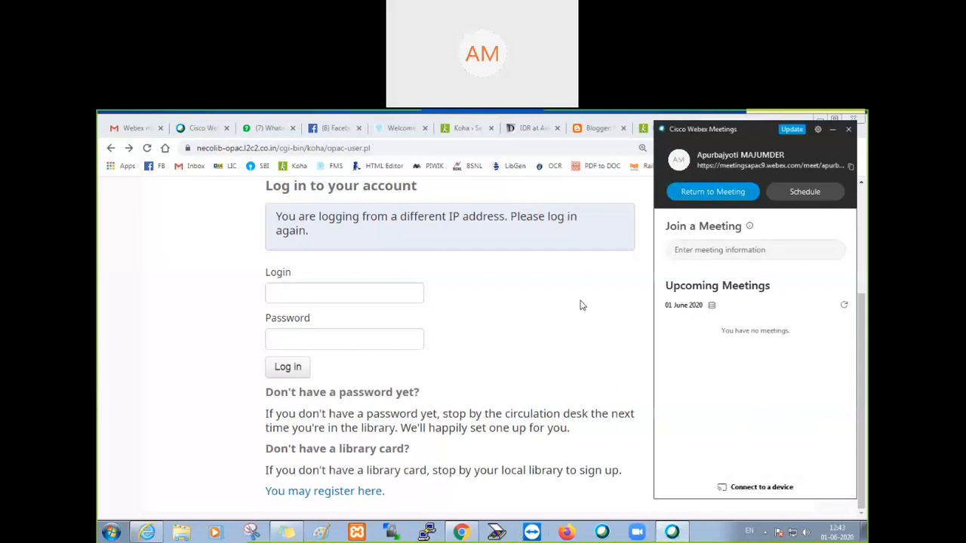
{"action": "left_click", "coordinate": [832, 129]}
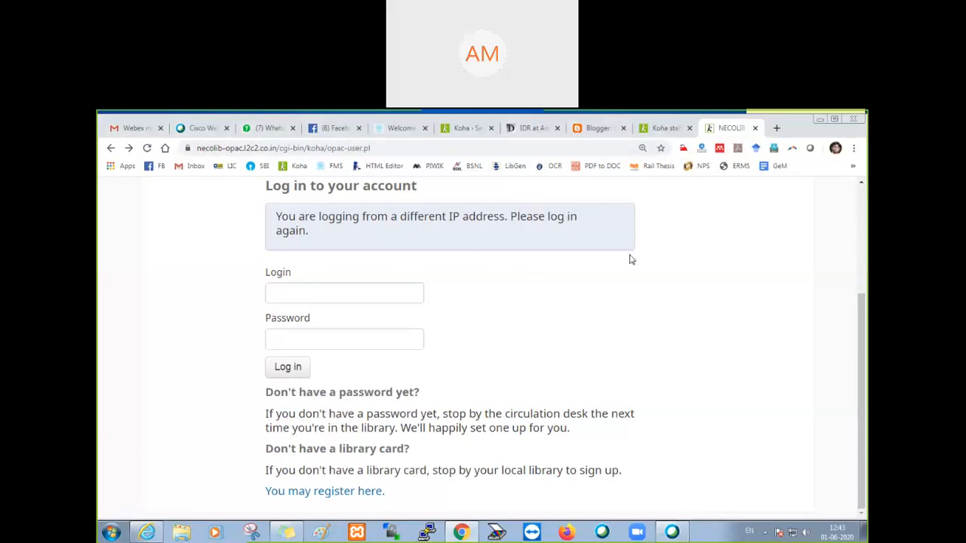